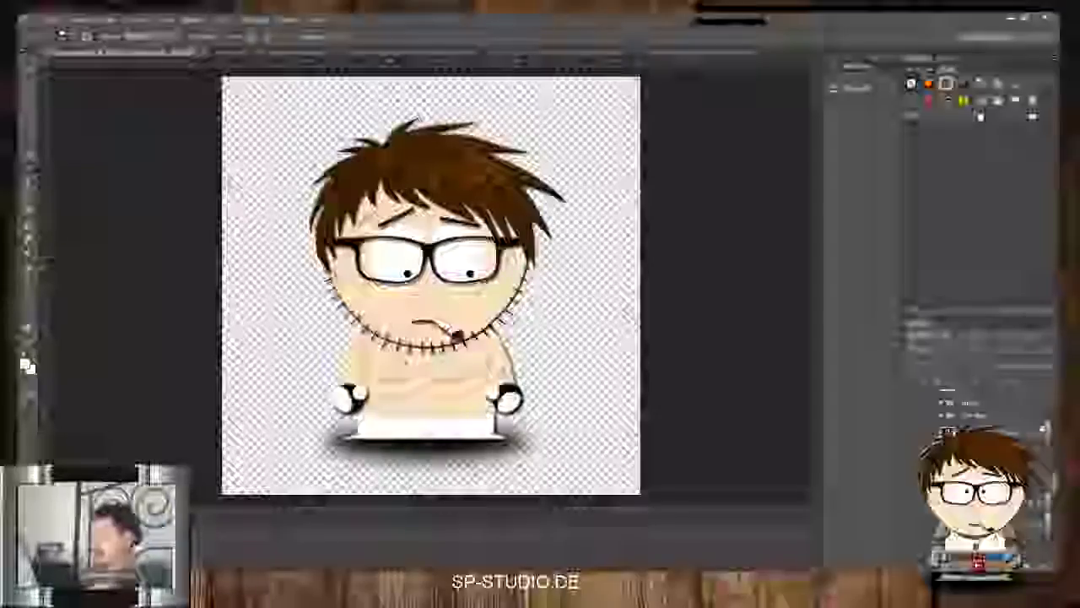
# Create a new layer group near the Stormtrooper layer in Personnages.psd and make the Myster Mask layer active
pyautogui.scroll(3, 979, 473)
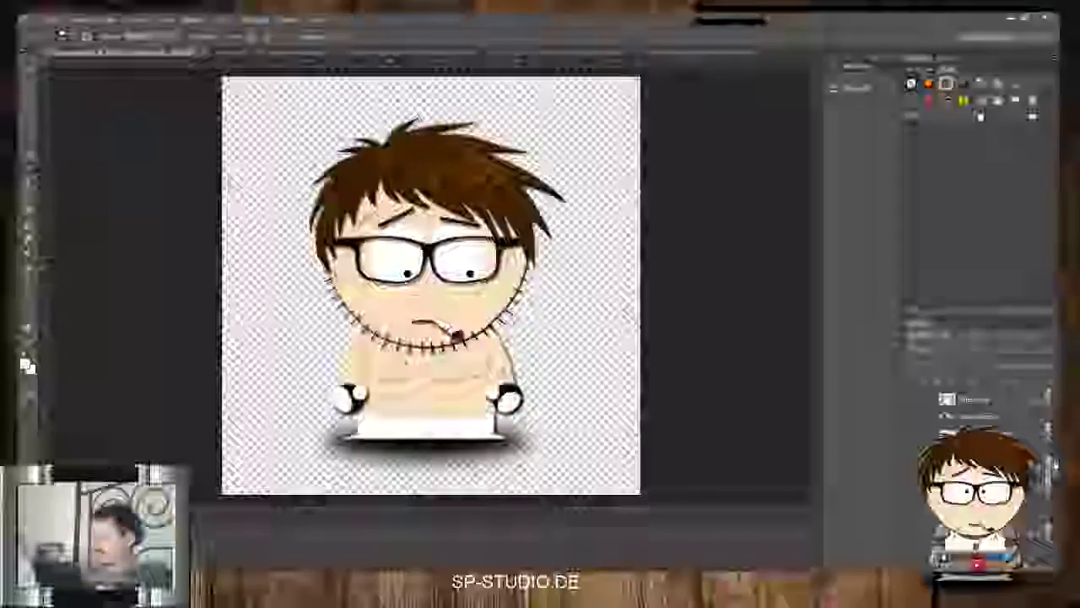
pyautogui.scroll(-5, 979, 473)
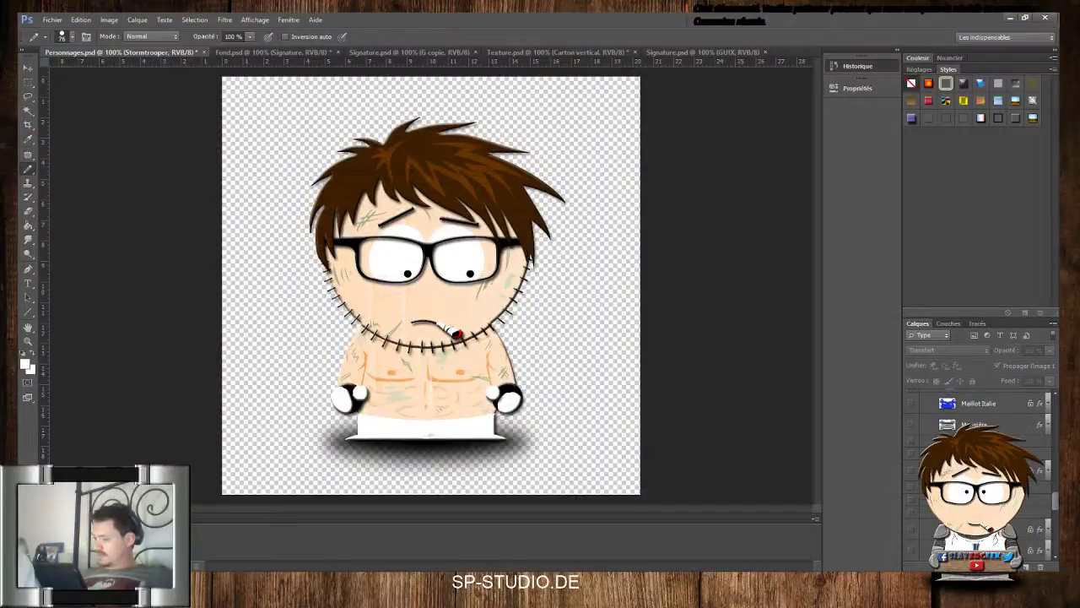
pyautogui.scroll(-1, 979, 472)
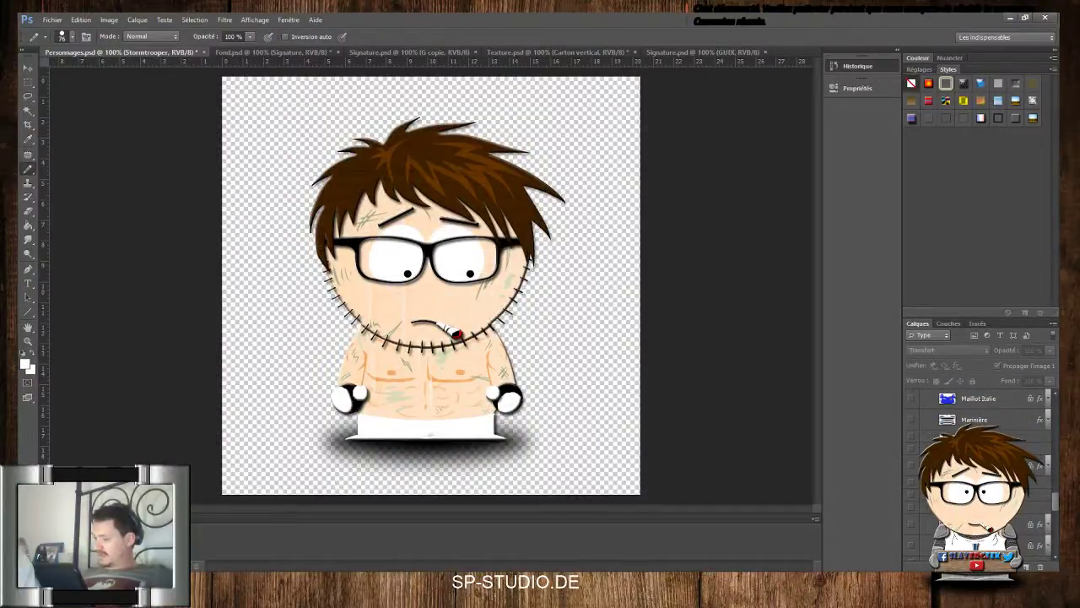
pyautogui.click(983, 482)
pyautogui.click(1012, 568)
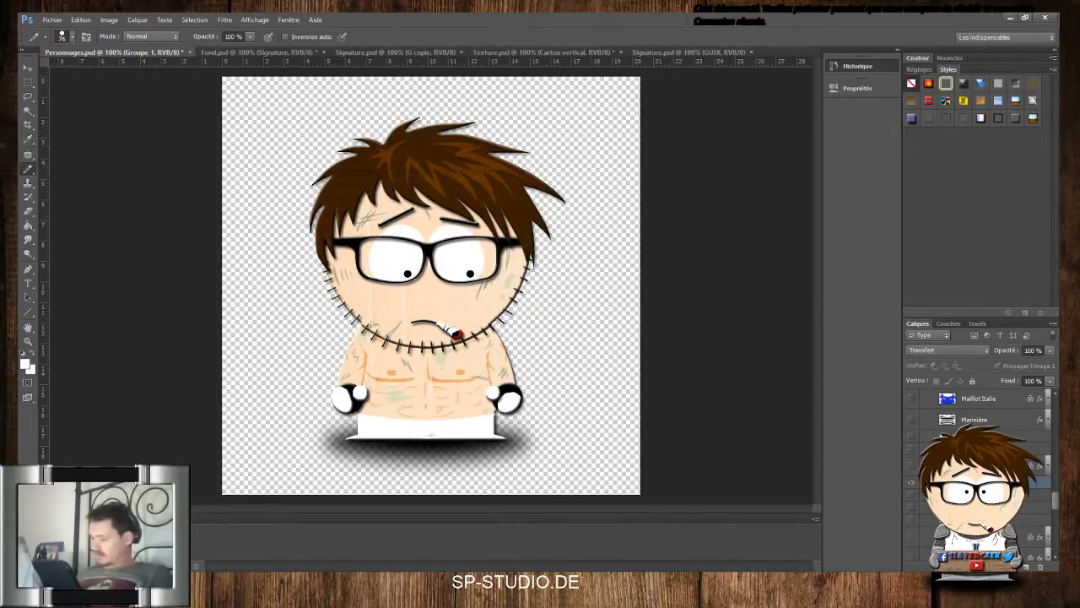
pyautogui.click(1043, 494)
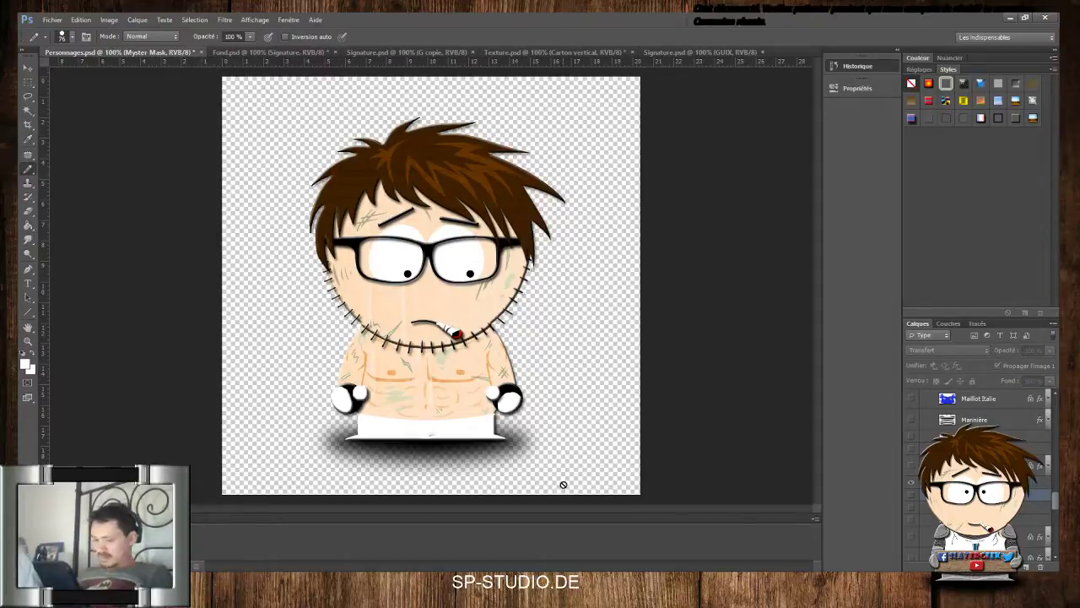
# Place the sp-studio (2) image at full canvas size over the character
pyautogui.click(330, 581)
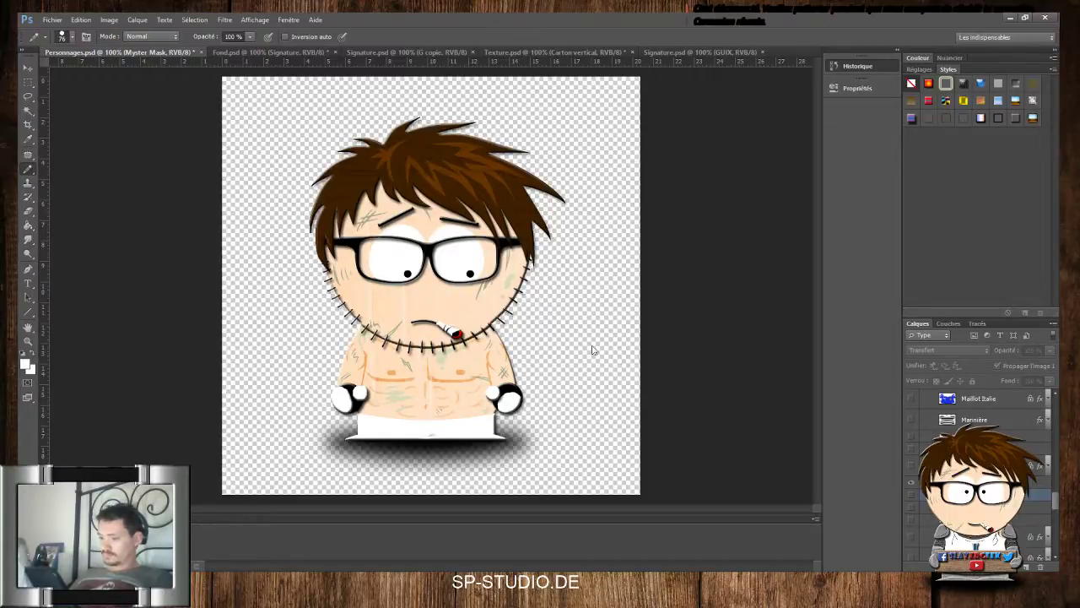
pyautogui.hotkey('ctrl', 't')
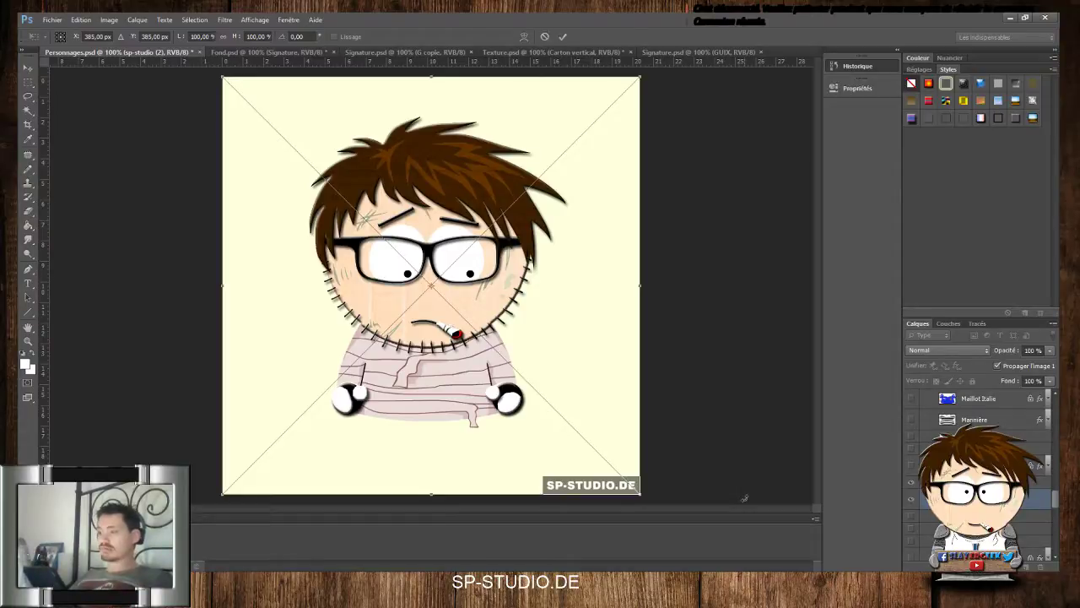
pyautogui.click(563, 36)
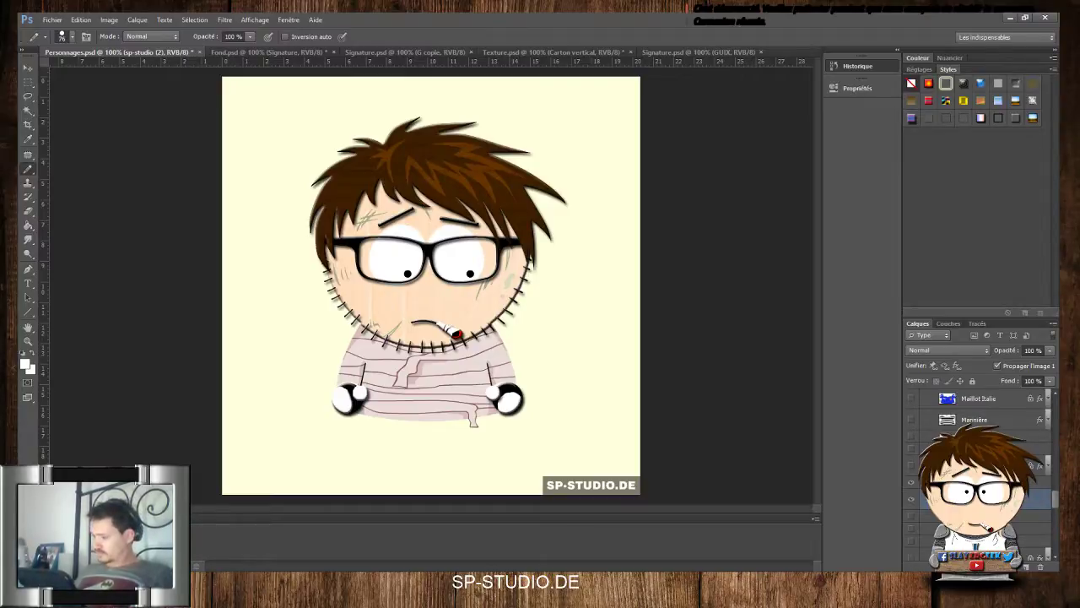
# Rename the placed image layer Momie and duplicate it
pyautogui.click(979, 481)
pyautogui.click(979, 499)
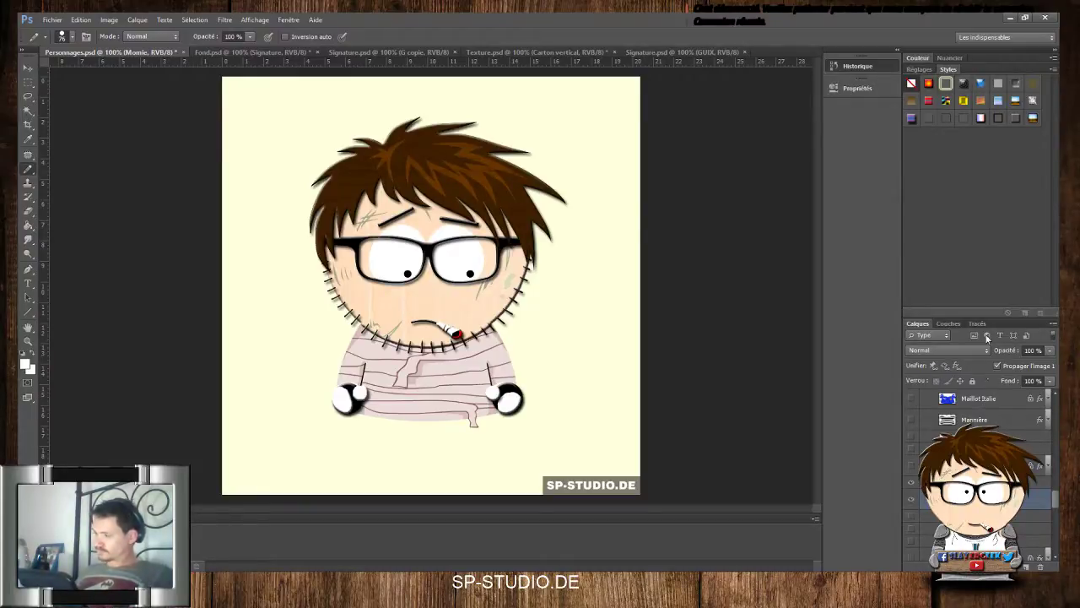
pyautogui.click(982, 118)
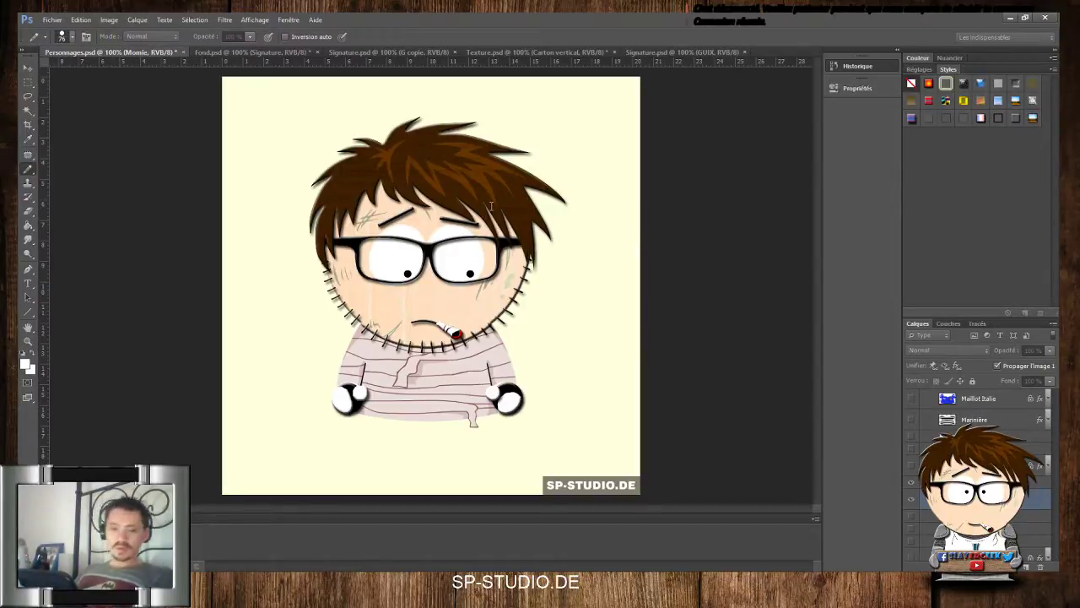
pyautogui.click(537, 243)
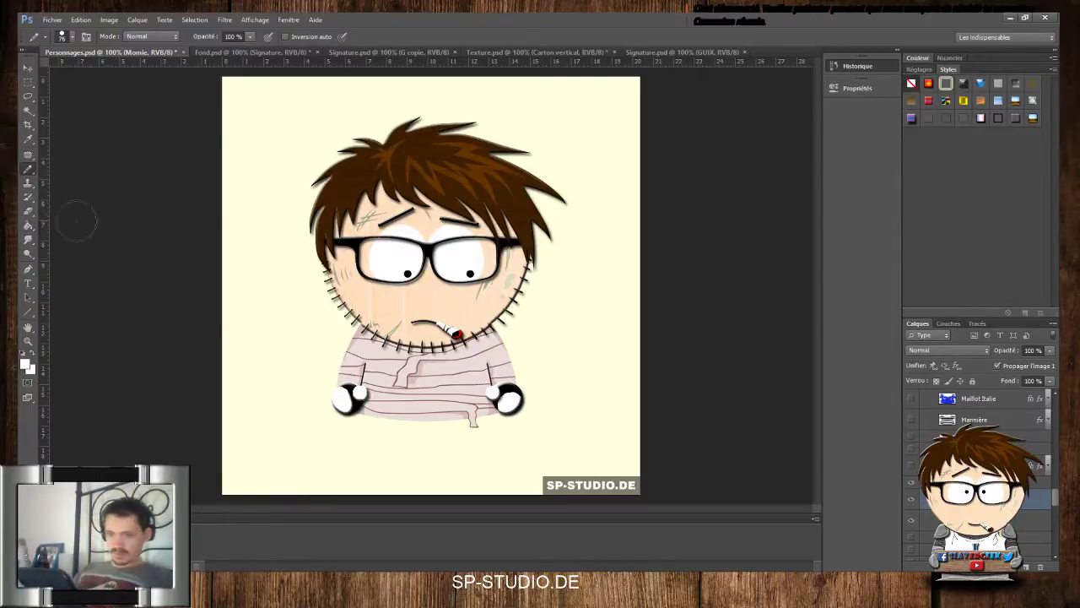
# Delete the pale yellow background around the mummy costume using a Magic Wand selection with tolerance 5
pyautogui.click(28, 111)
pyautogui.click(589, 272)
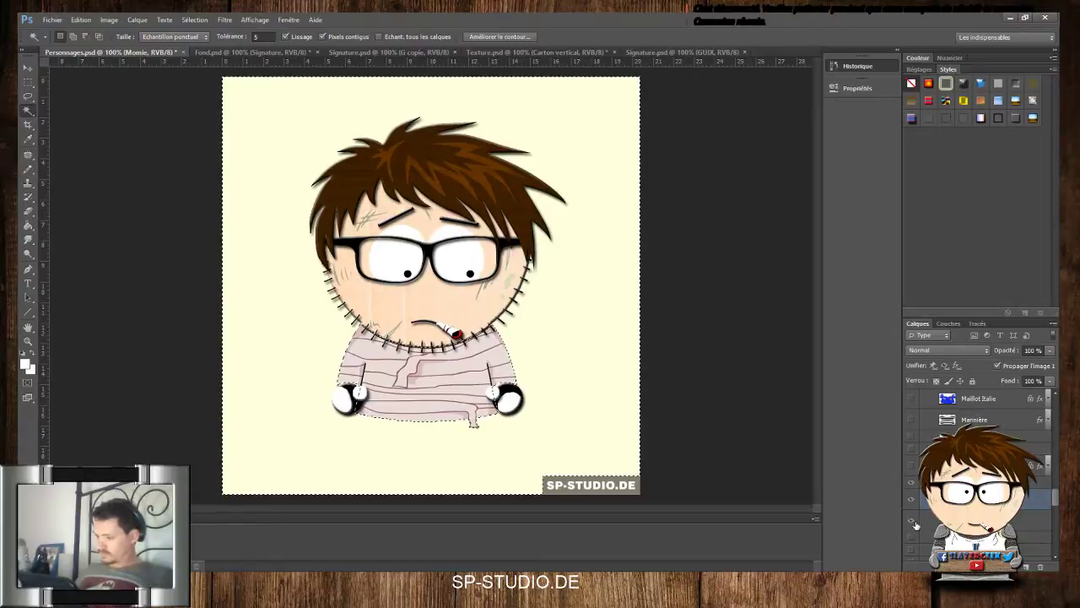
pyautogui.press('Delete')
pyautogui.hotkey('ctrl', 'd')
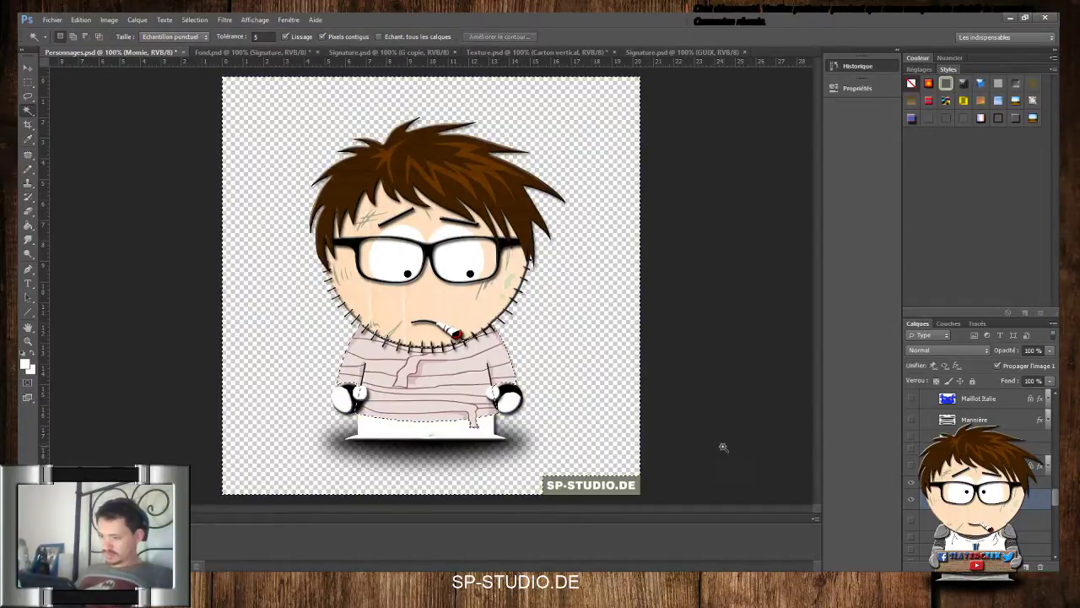
# Delete the SP-STUDIO.DE watermark from the Momie layer with a rectangular selection
pyautogui.click(30, 83)
pyautogui.moveTo(528, 460); pyautogui.dragTo(708, 550)
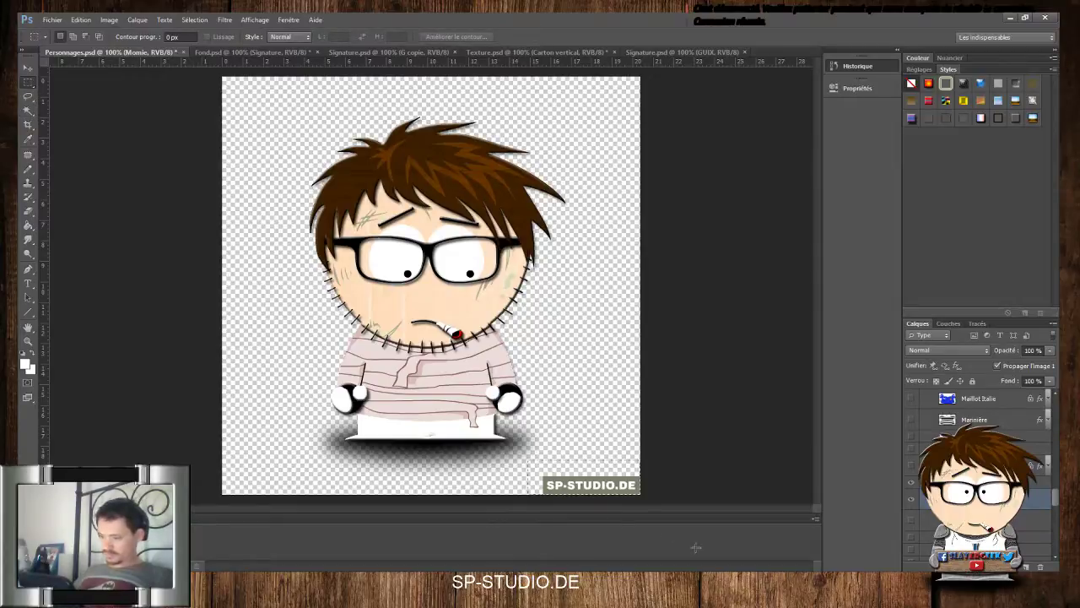
pyautogui.press('Delete')
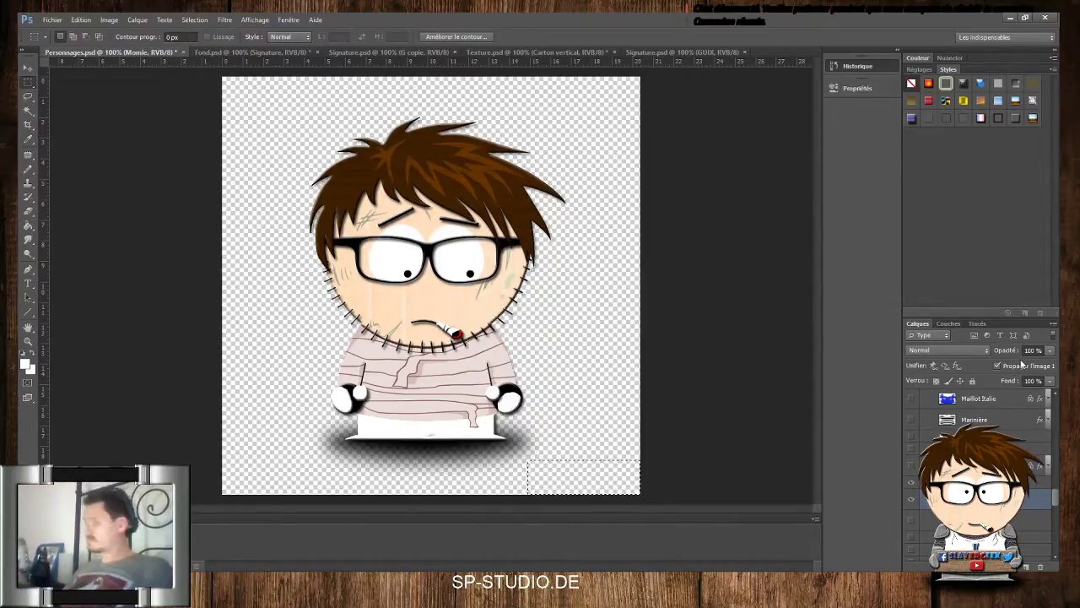
pyautogui.hotkey('alt', 'Tab')
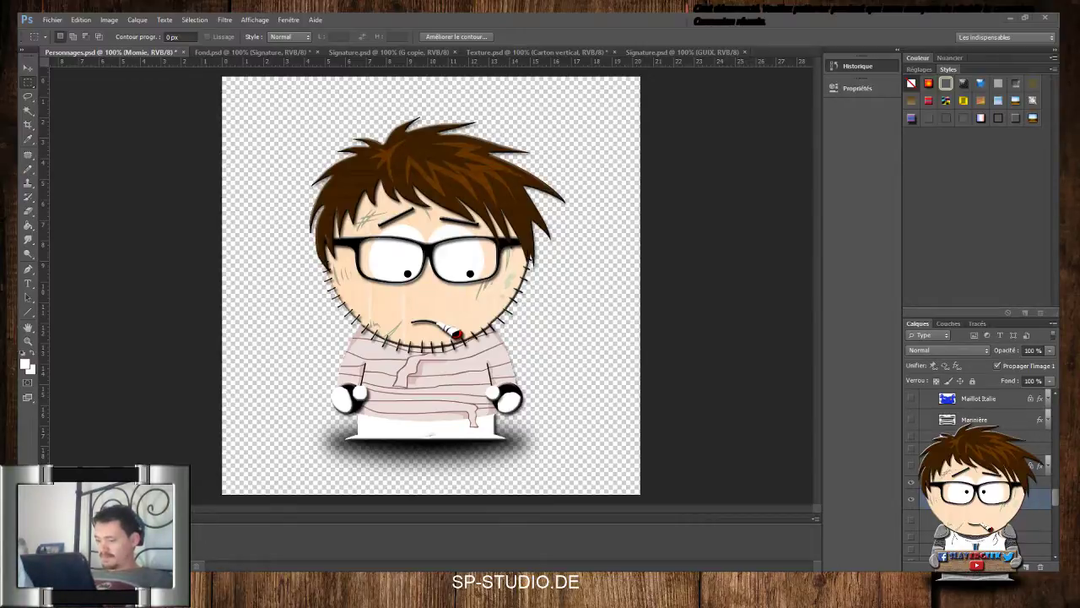
pyautogui.moveTo(528, 460); pyautogui.dragTo(641, 496)
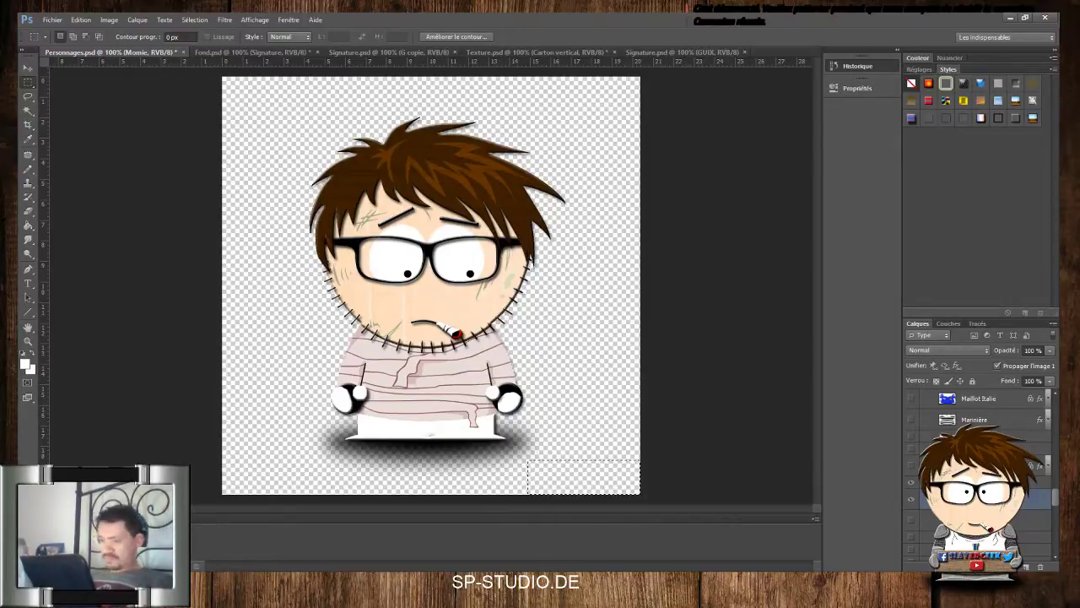
# Select the light diagonal bandage strip below the neck and sample its pale pink as the foreground color
pyautogui.click(27, 117)
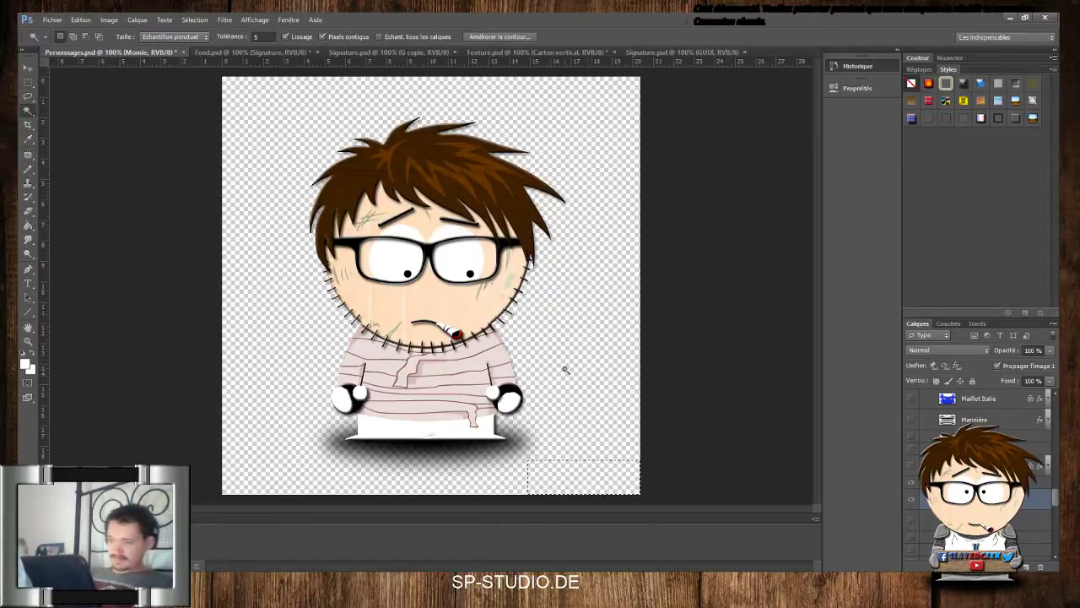
pyautogui.click(487, 349)
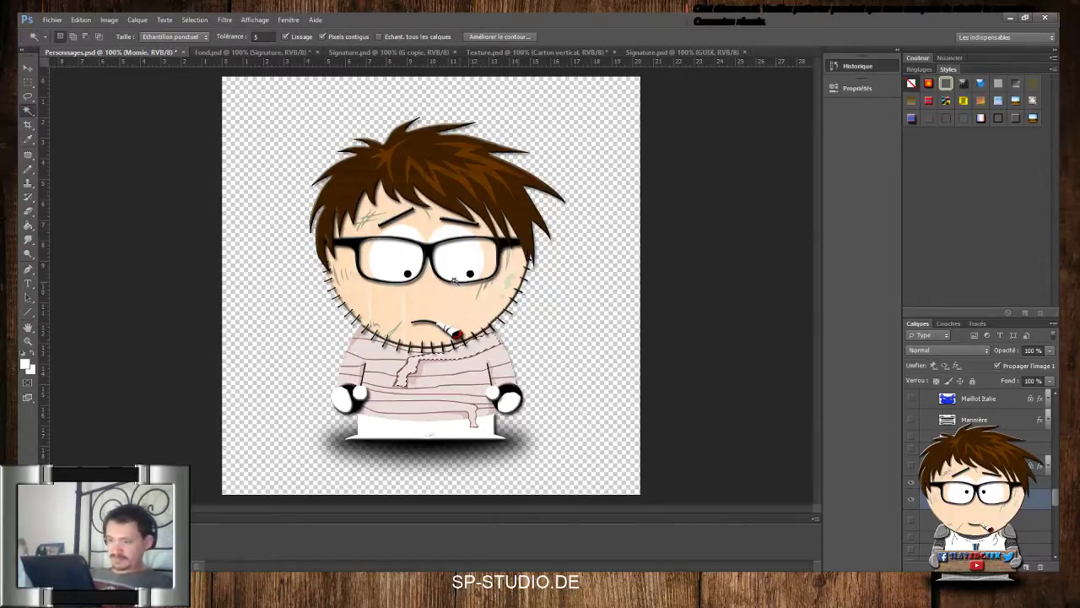
pyautogui.press('i')
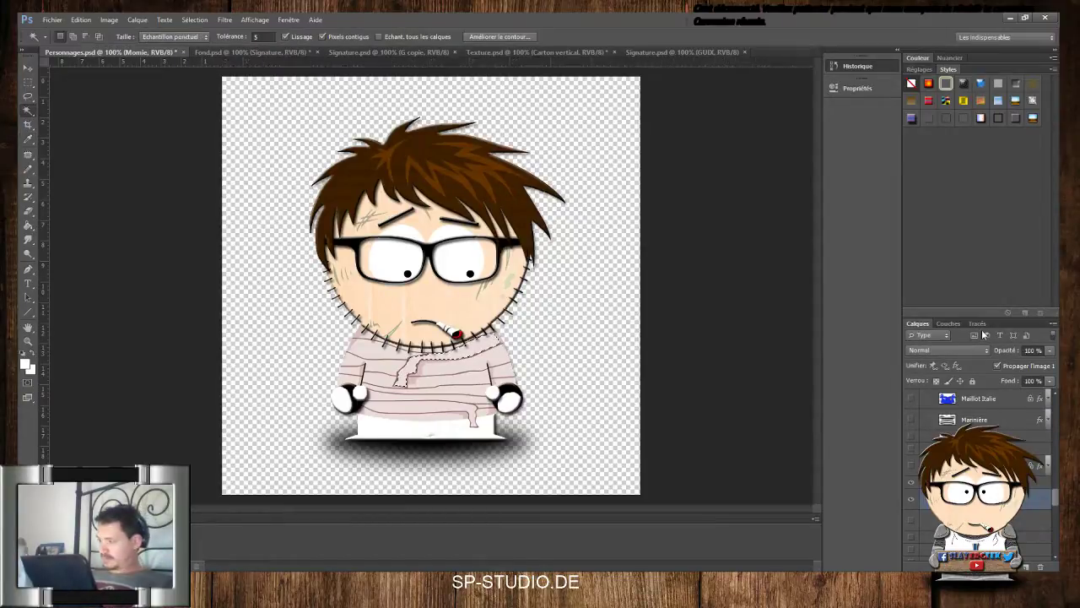
pyautogui.press('w')
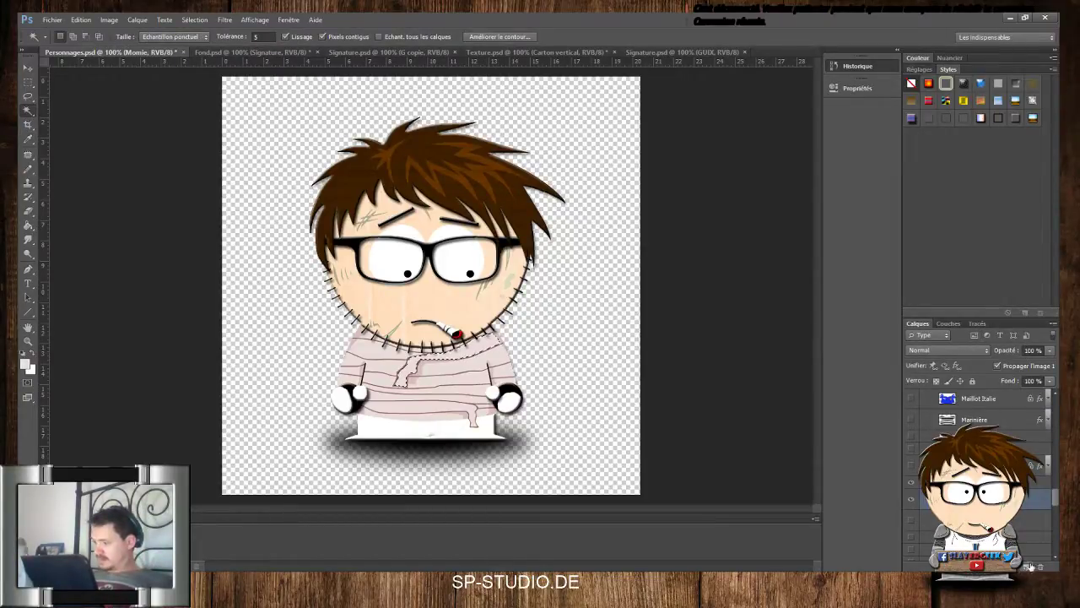
# Paint the selected bandage strip on a new layer named Momie with a bevel and emboss effect
pyautogui.click(1027, 567)
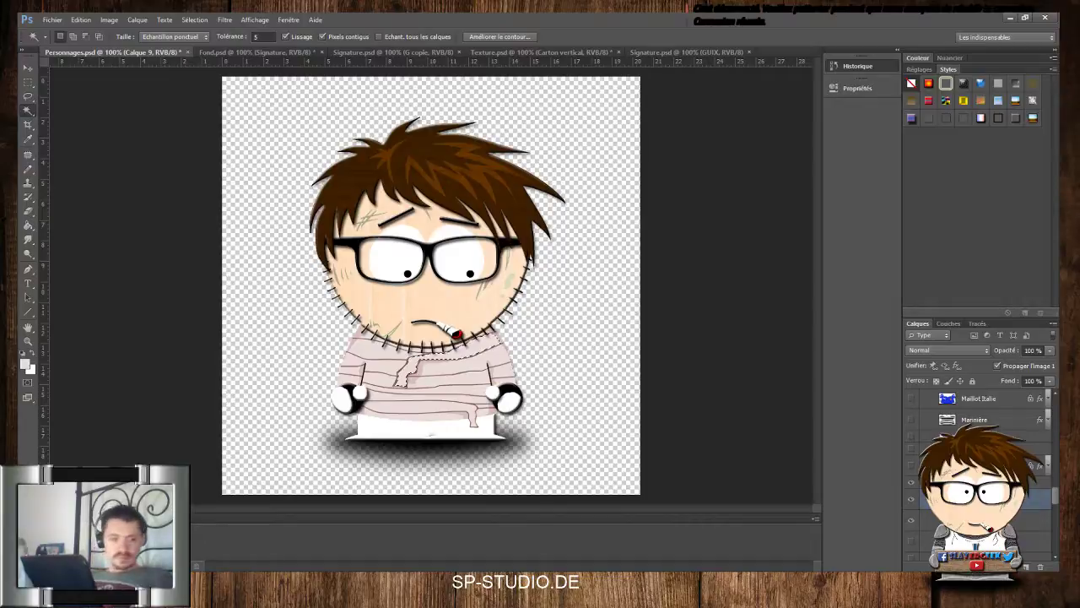
pyautogui.write('Momie')
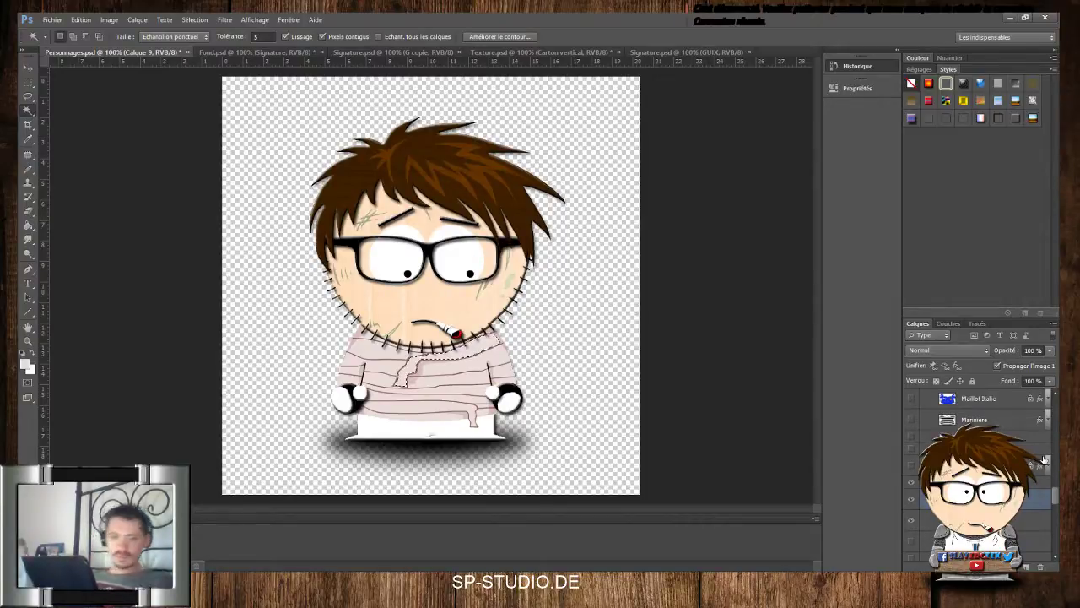
pyautogui.press('Return')
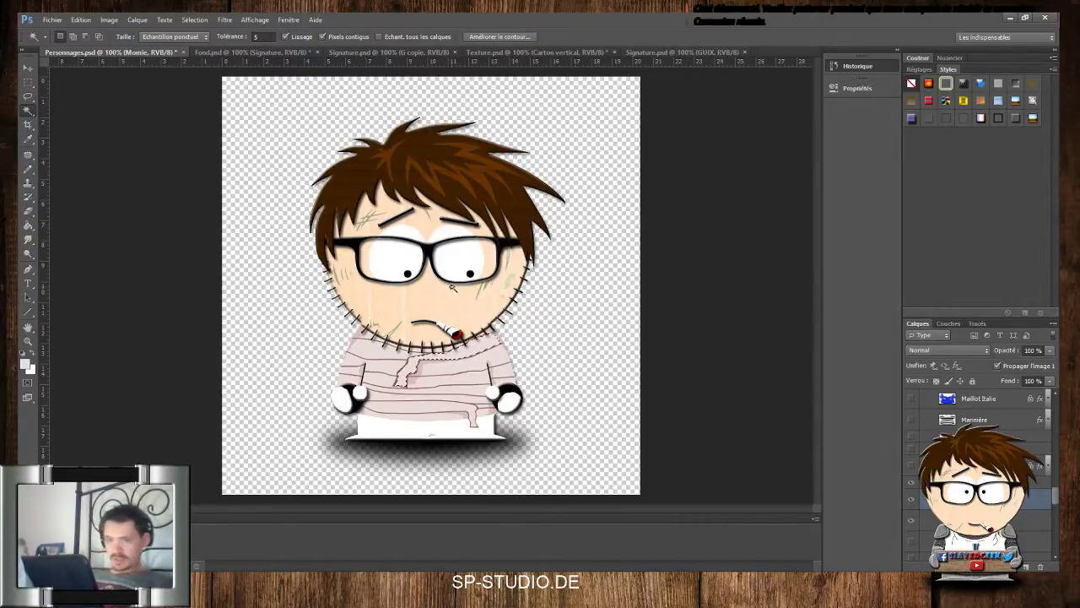
pyautogui.click(27, 169)
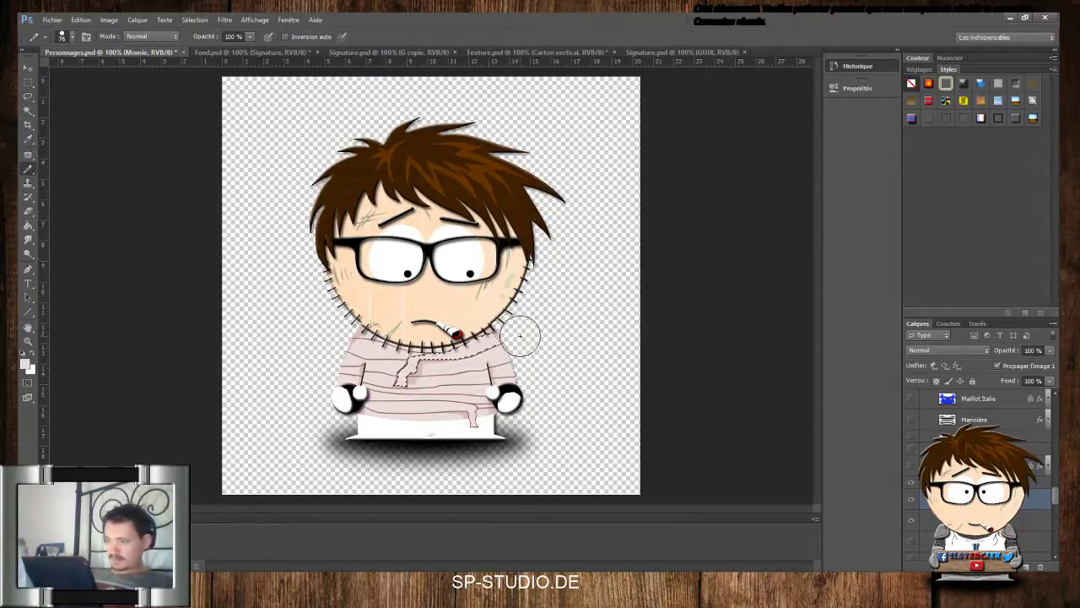
pyautogui.click(1017, 119)
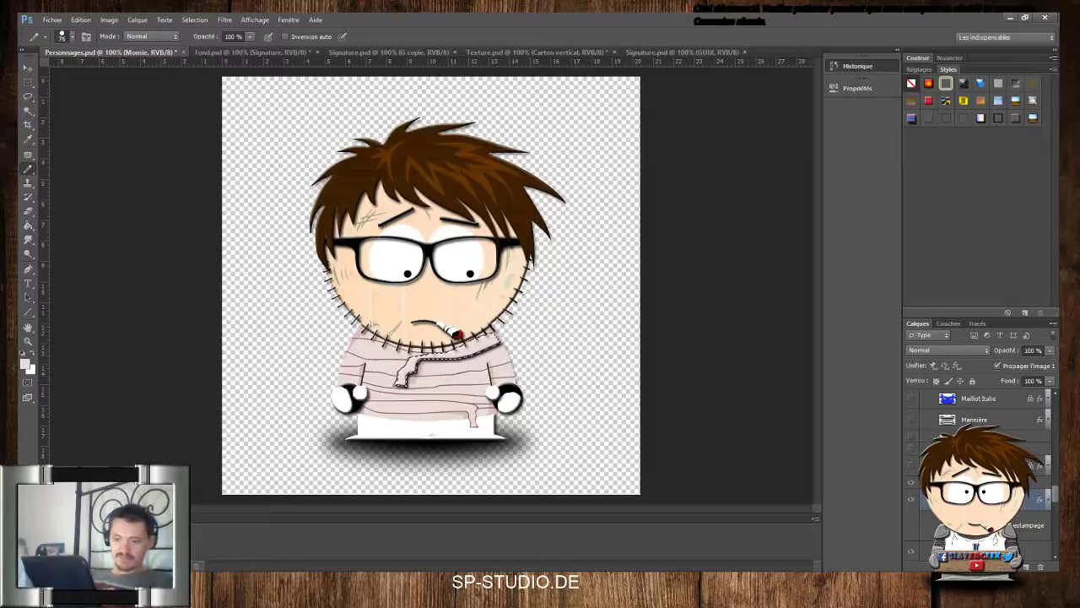
# Select the small darker shaded area at the upper end of the bandage strip and sample its pink tone
pyautogui.hotkey('ctrl', '+')
pyautogui.hotkey('ctrl', '+')
pyautogui.hotkey('ctrl', '+')
pyautogui.hotkey('ctrl', '+')
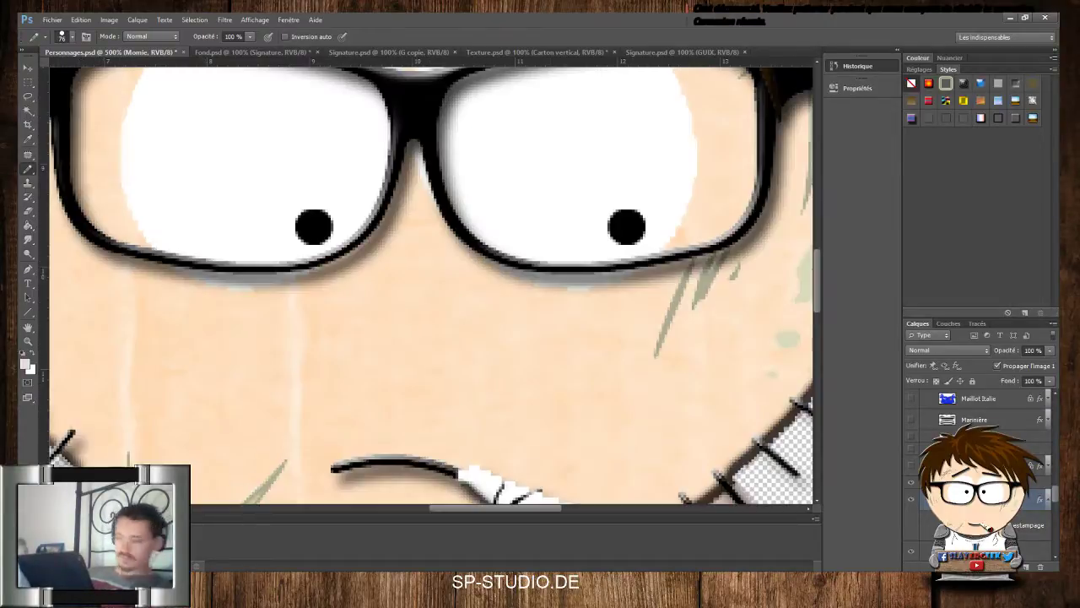
pyautogui.moveTo(816, 283); pyautogui.dragTo(824, 338)
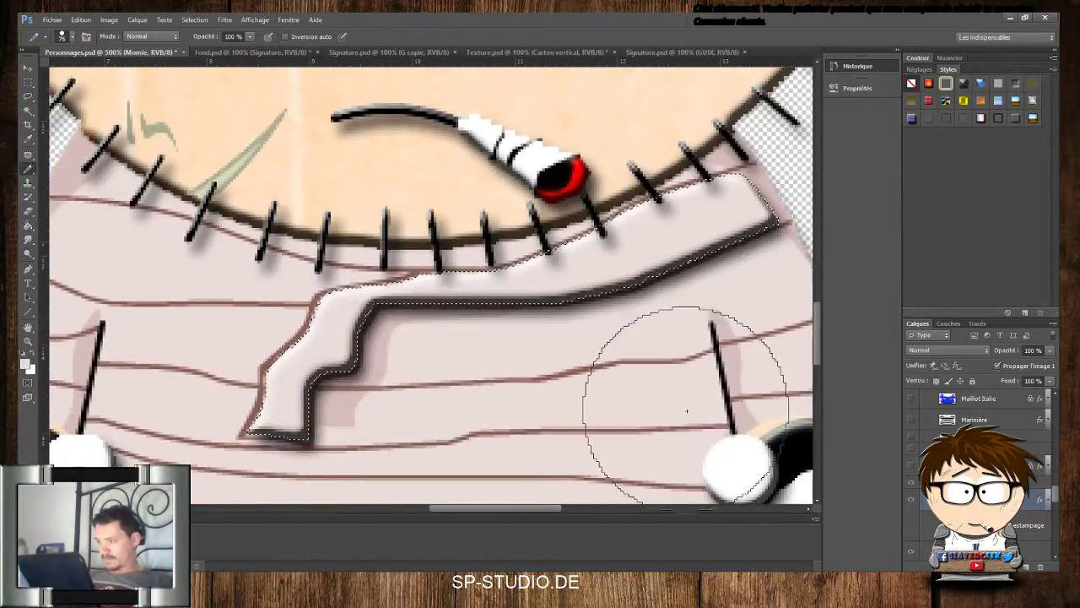
pyautogui.click(27, 113)
pyautogui.click(28, 112)
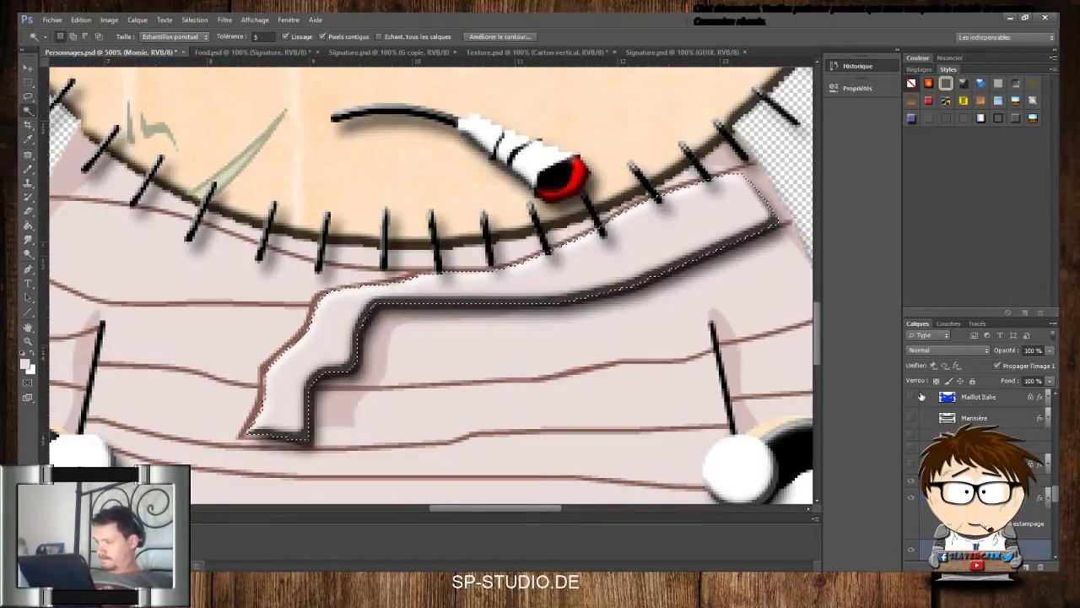
pyautogui.click(767, 191)
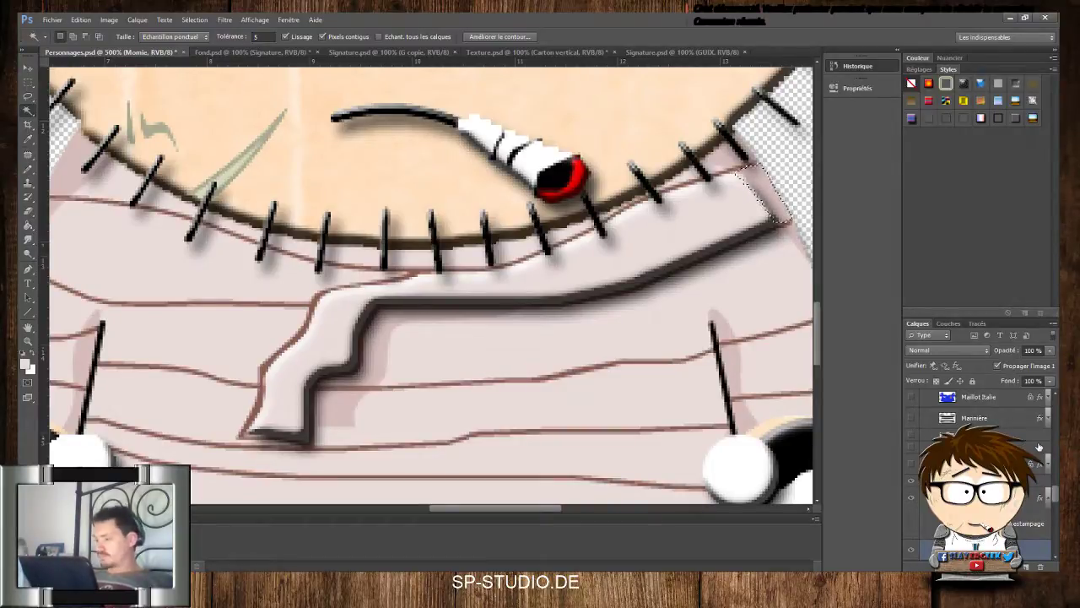
pyautogui.press('i')
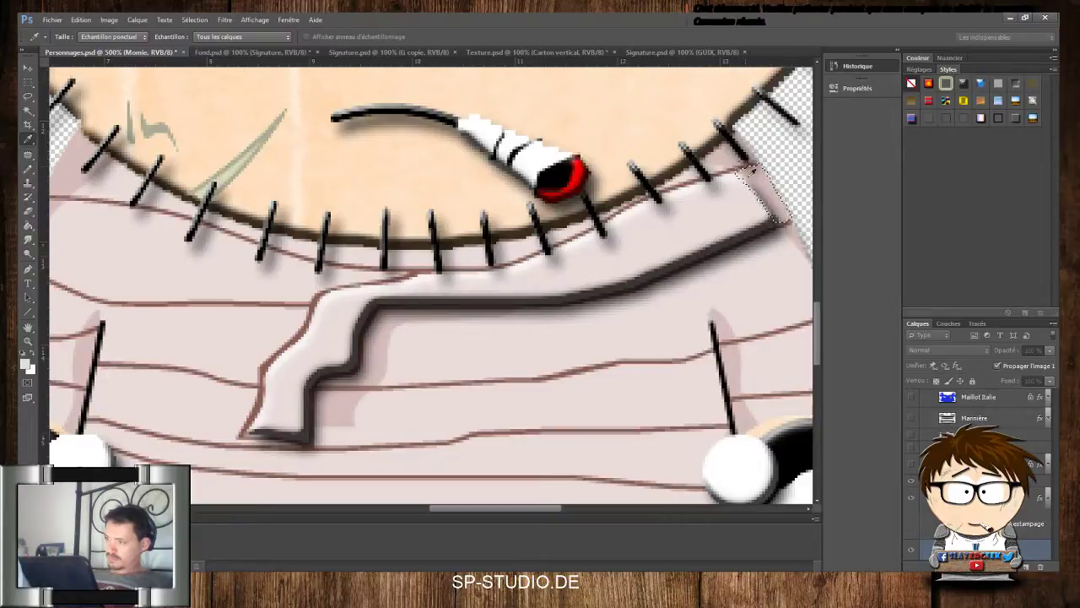
pyautogui.press('w')
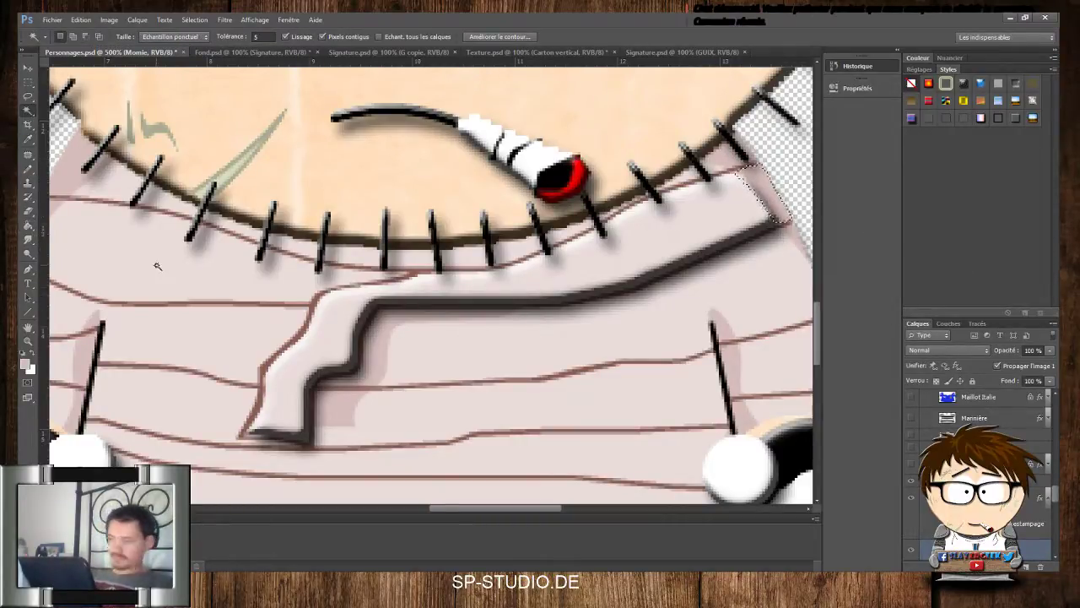
# Paint the selected shaded area with the sampled pink on the embossed Momie layer
pyautogui.click(983, 498)
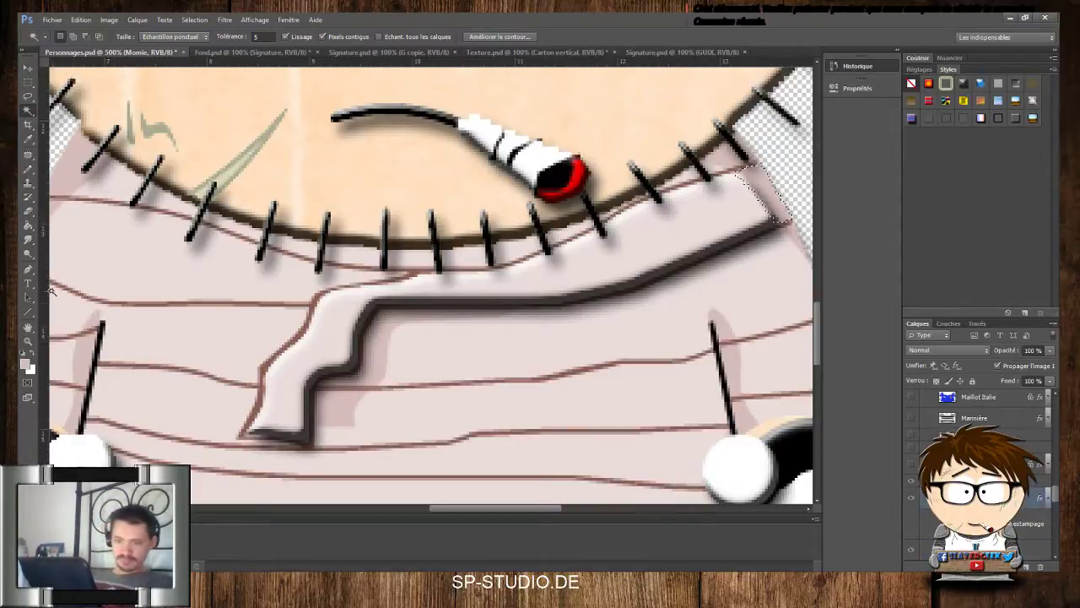
pyautogui.click(29, 169)
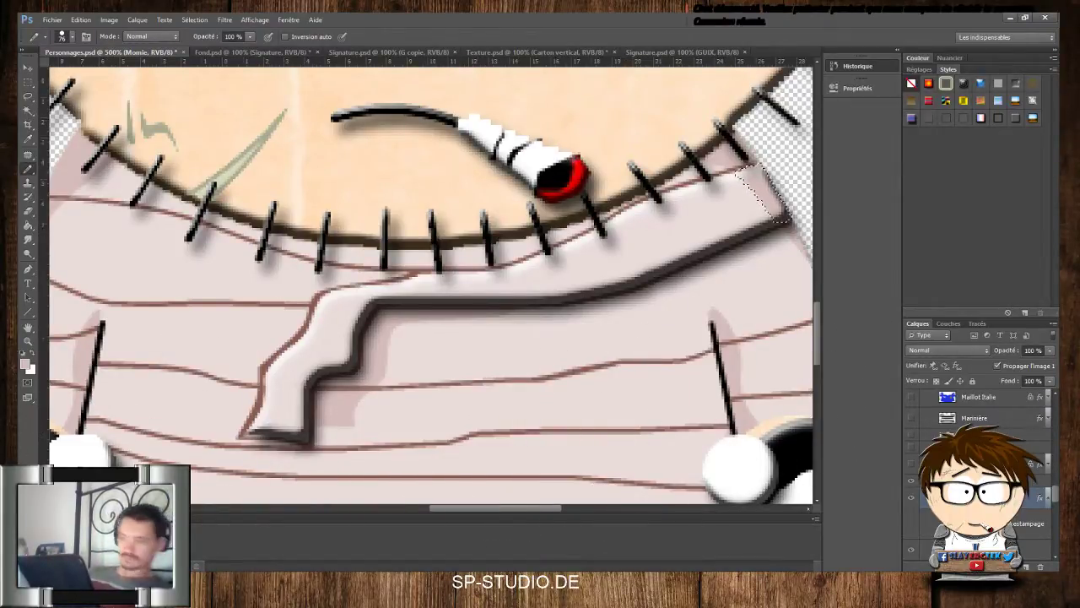
pyautogui.hotkey('ctrl', '1')
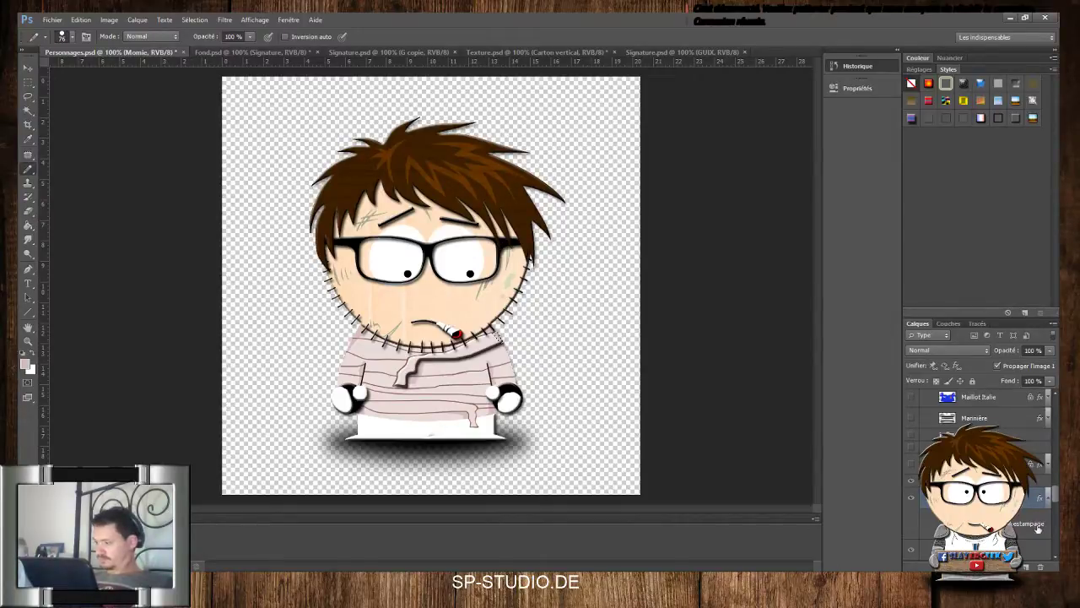
# Add a new layer named Momie directly above the mummy costume image, beneath the embossed layer, and reselect the costume image layer
pyautogui.click(987, 549)
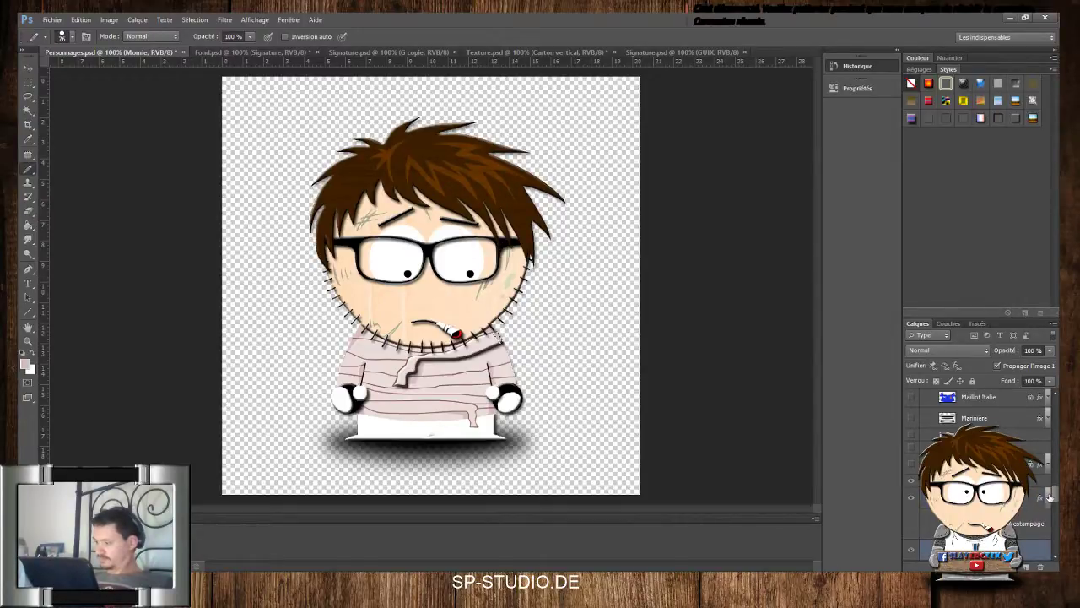
pyautogui.click(1048, 498)
pyautogui.click(1026, 567)
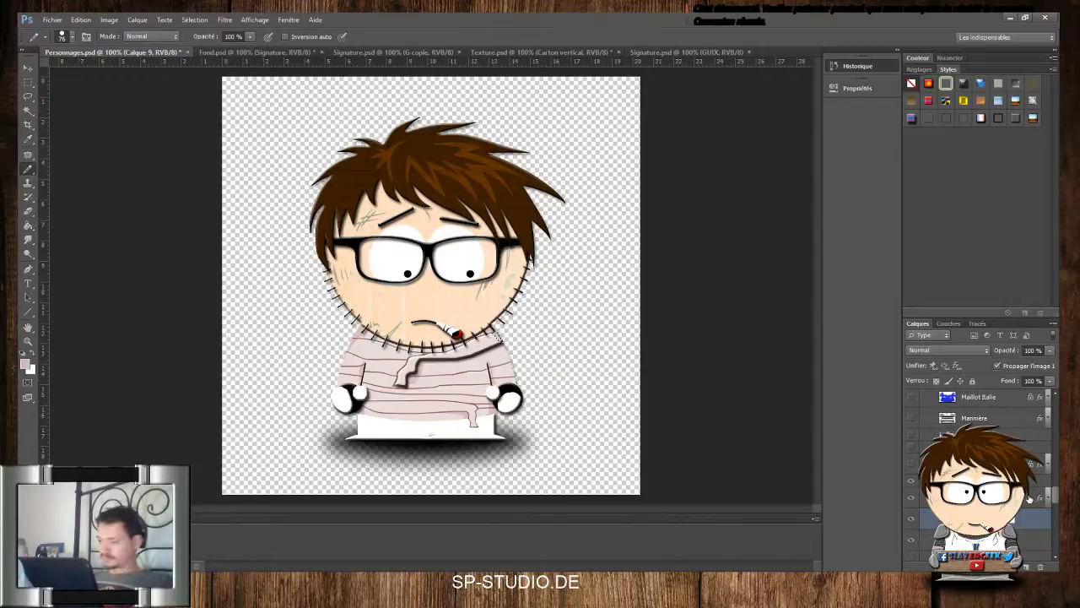
pyautogui.click(1033, 538)
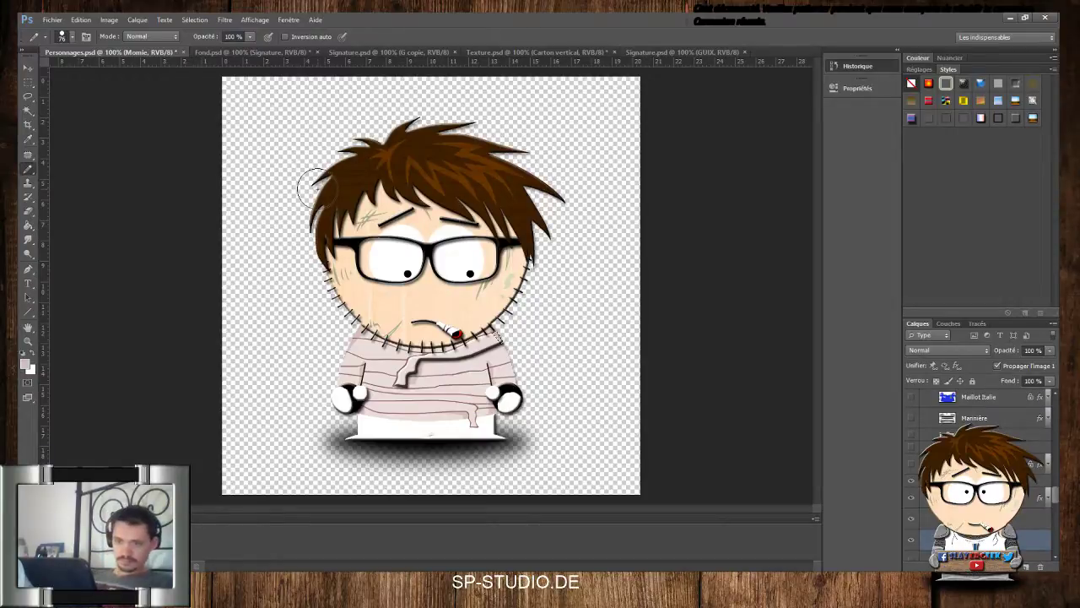
# Select the long hanging bandage strip across the waist and sample its light pink as the foreground color
pyautogui.click(28, 110)
pyautogui.click(434, 418)
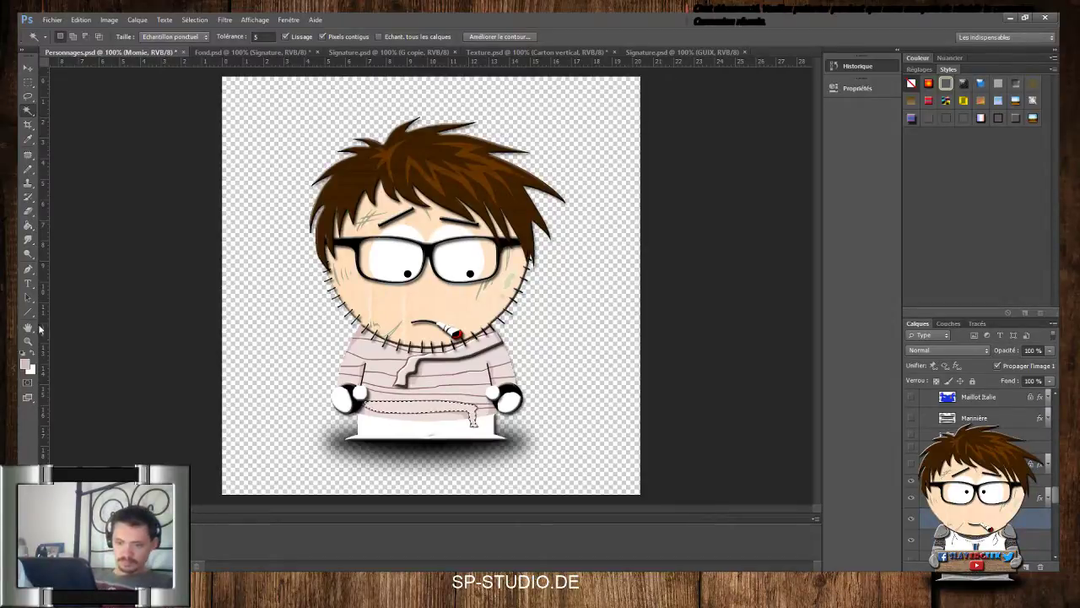
pyautogui.press('i')
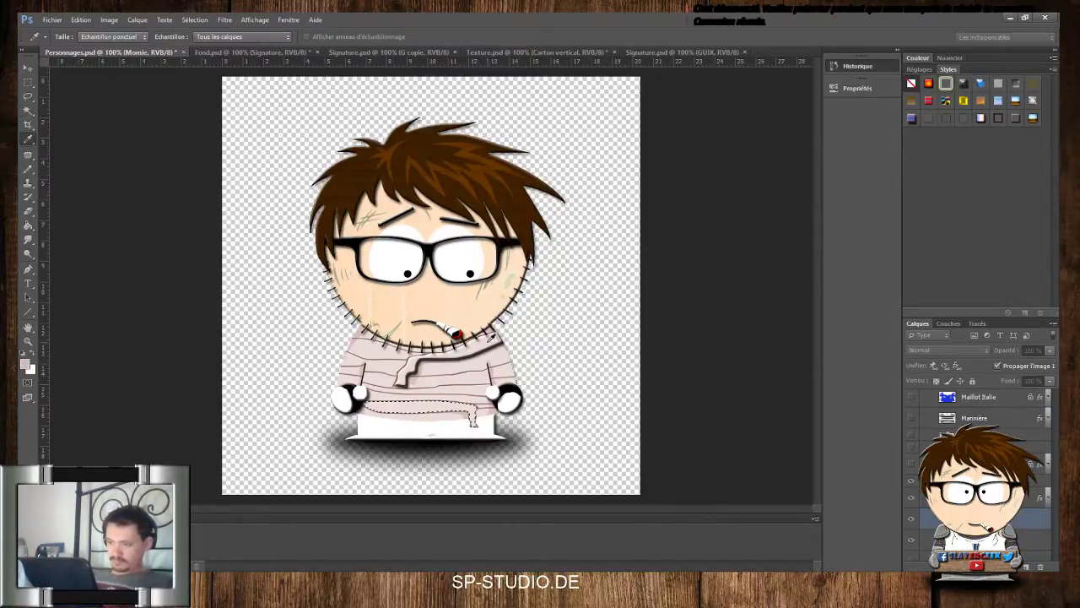
pyautogui.press('w')
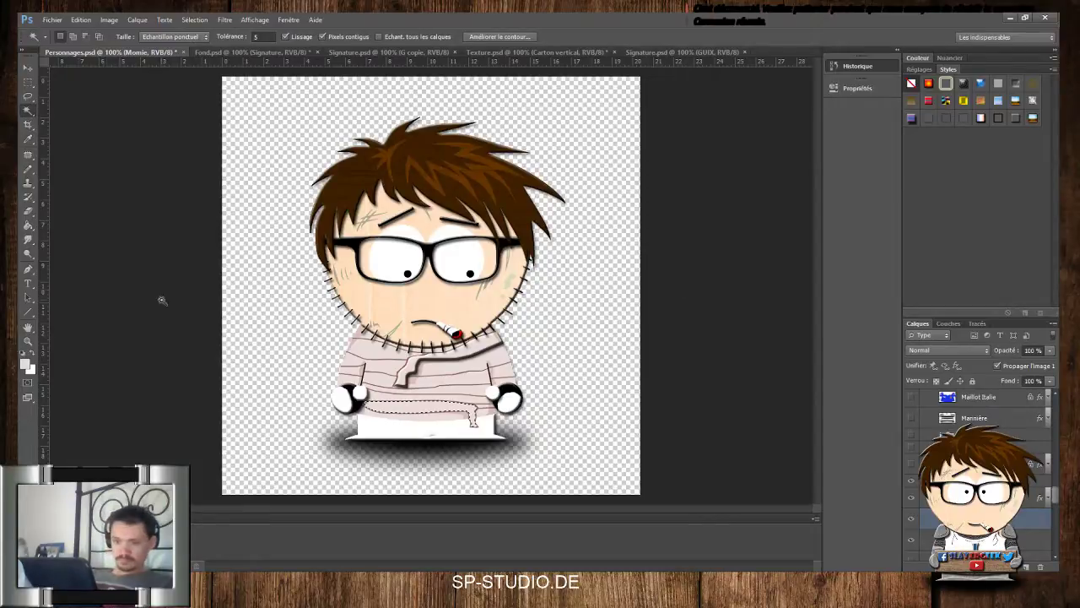
# Paint the selected waist bandage on the new Momie layer and apply the bevel and emboss style
pyautogui.click(28, 168)
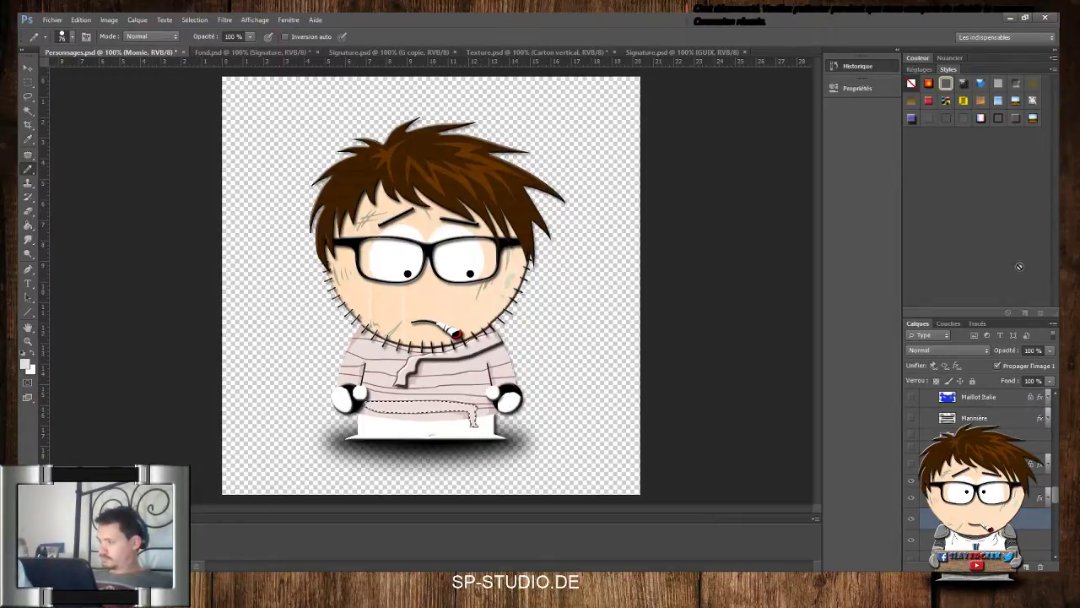
pyautogui.click(1024, 122)
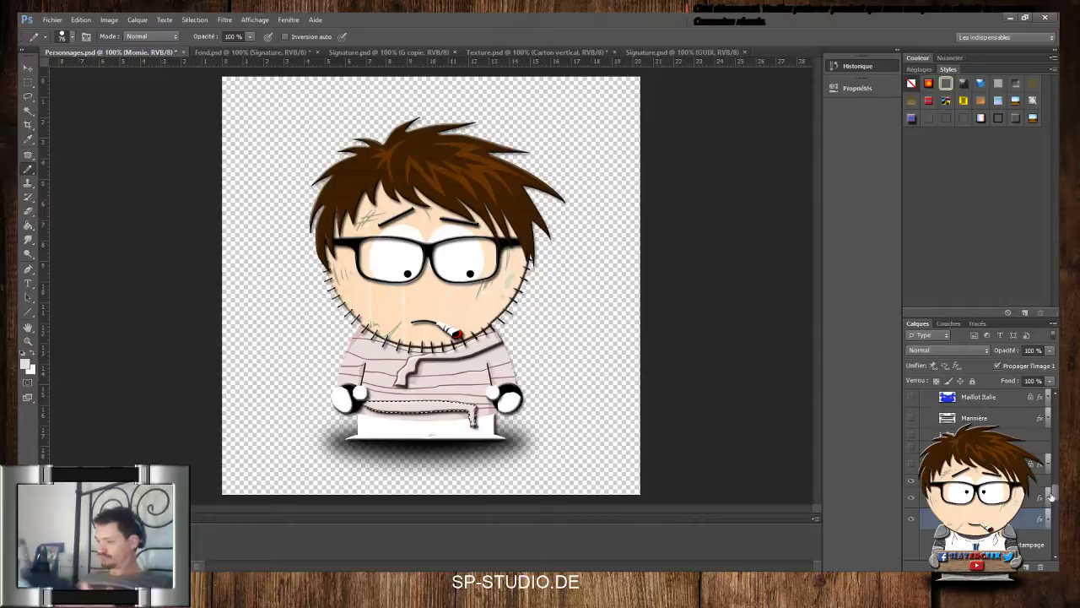
# Add another layer named Momie directly above the costume image and apply the same emboss style to it
pyautogui.moveTo(1056, 495); pyautogui.dragTo(1056, 503)
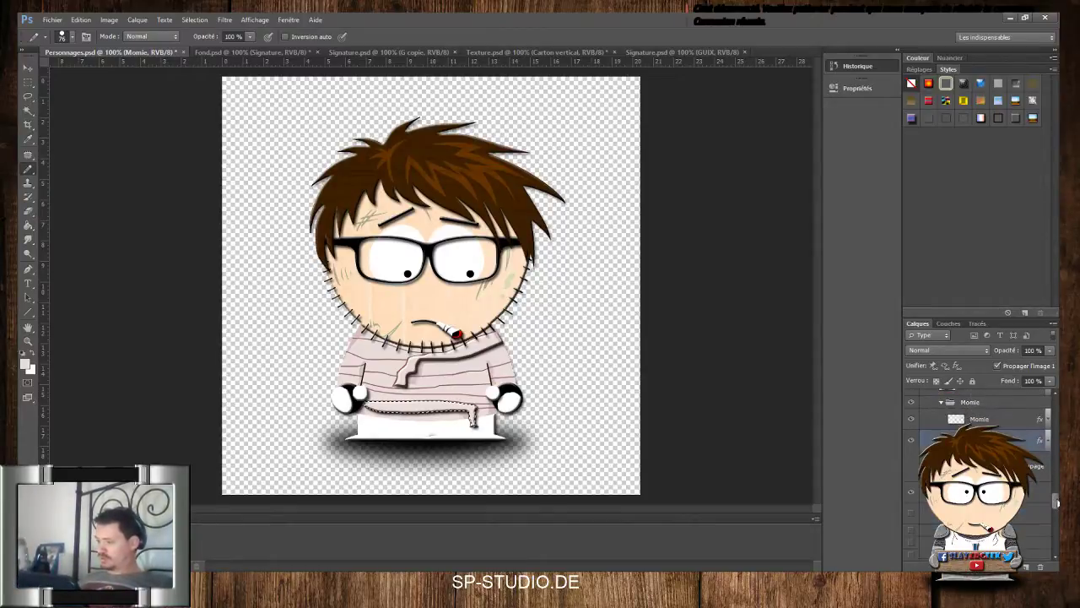
pyautogui.click(983, 461)
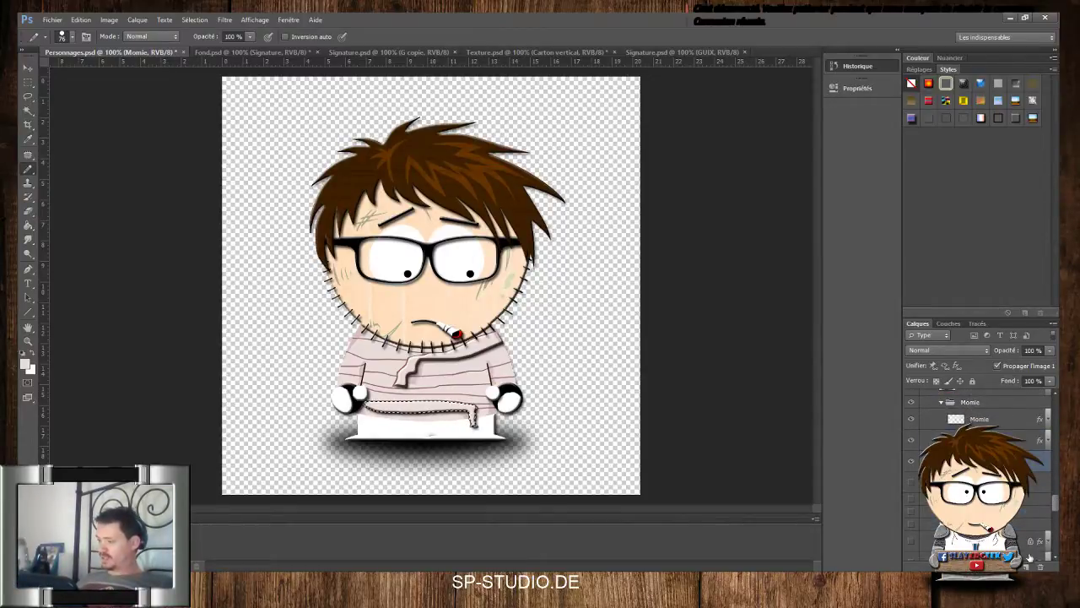
pyautogui.hotkey('ctrl', 'g')
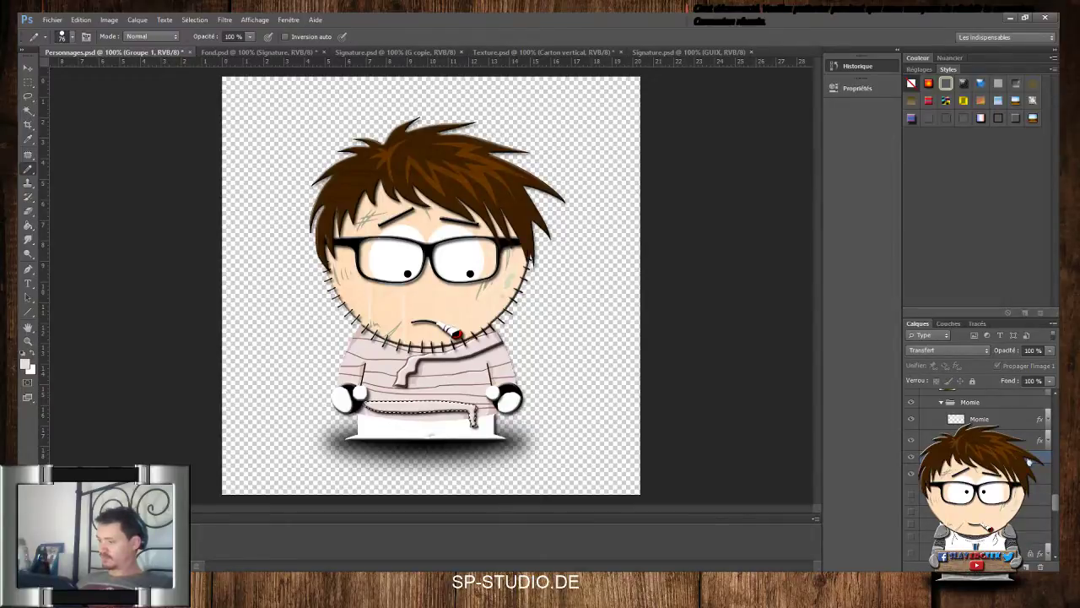
pyautogui.hotkey('ctrl', 'z')
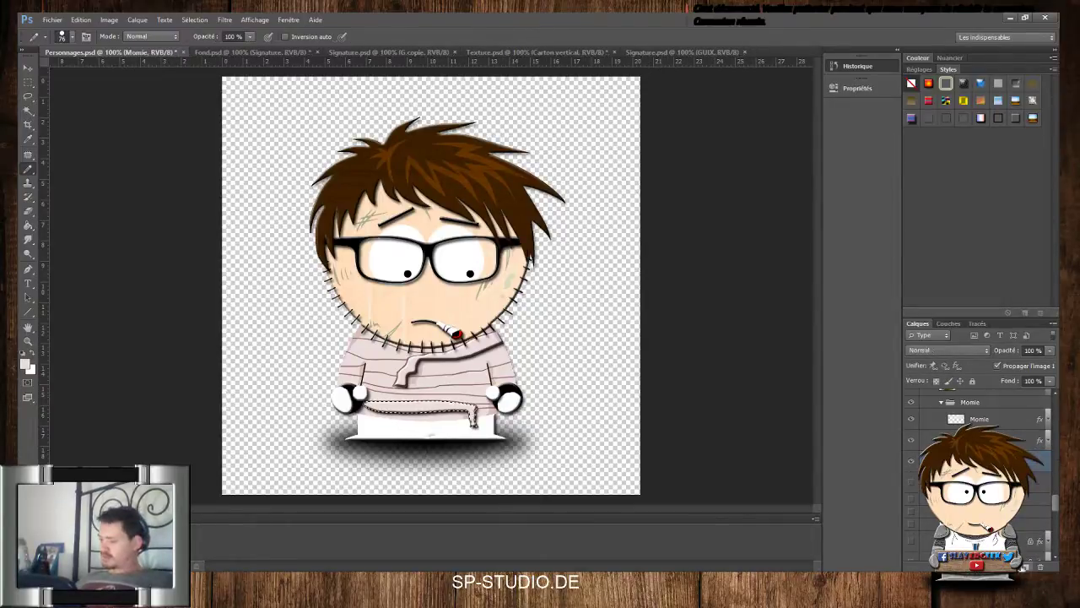
pyautogui.click(1023, 566)
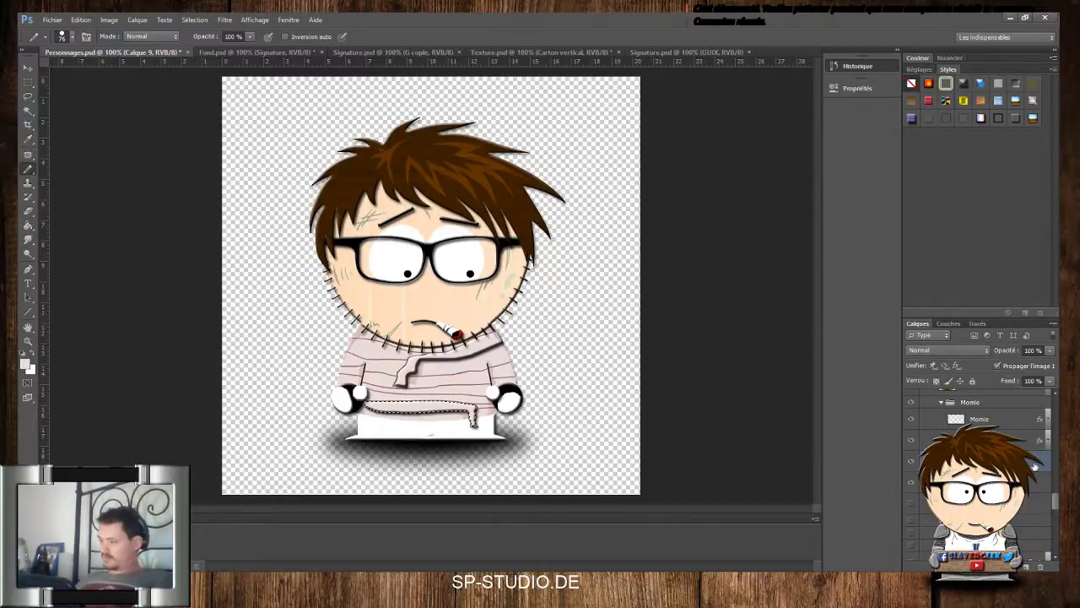
pyautogui.moveTo(1029, 479); pyautogui.dragTo(1030, 451)
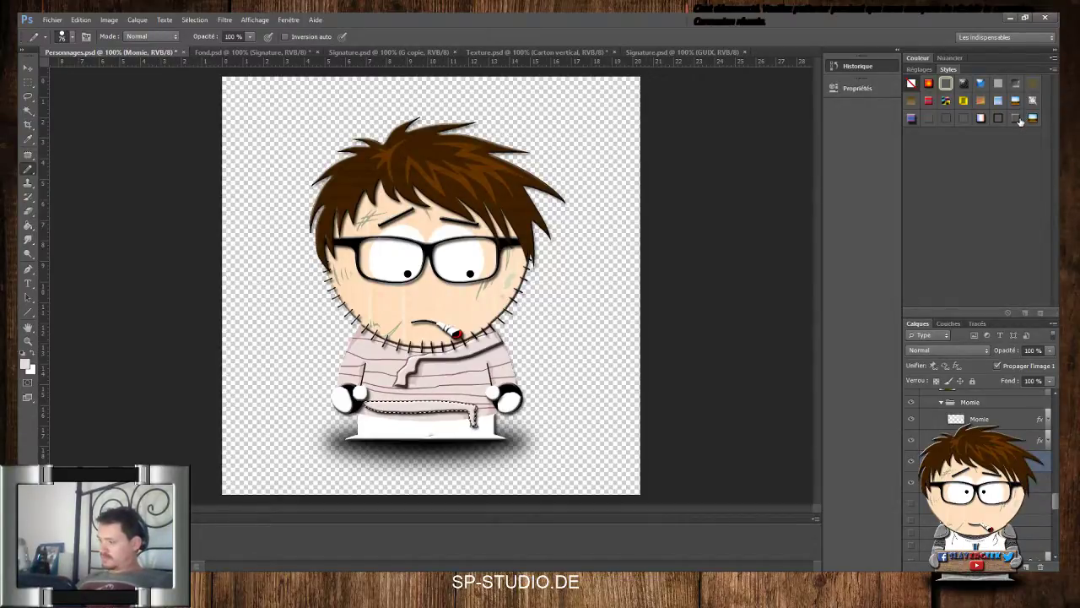
pyautogui.click(1019, 120)
pyautogui.click(1049, 461)
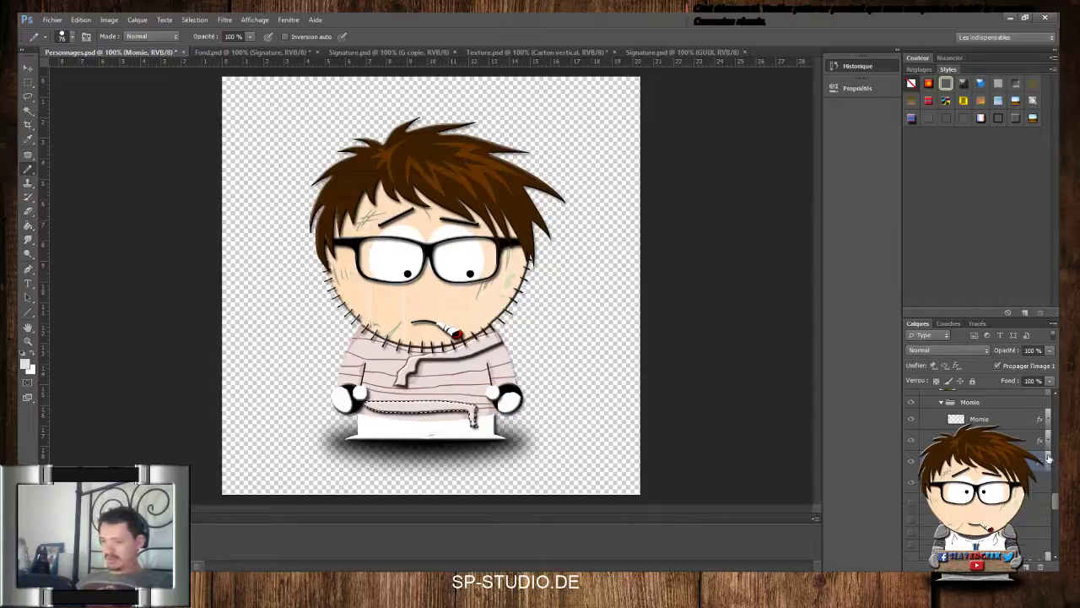
pyautogui.click(29, 113)
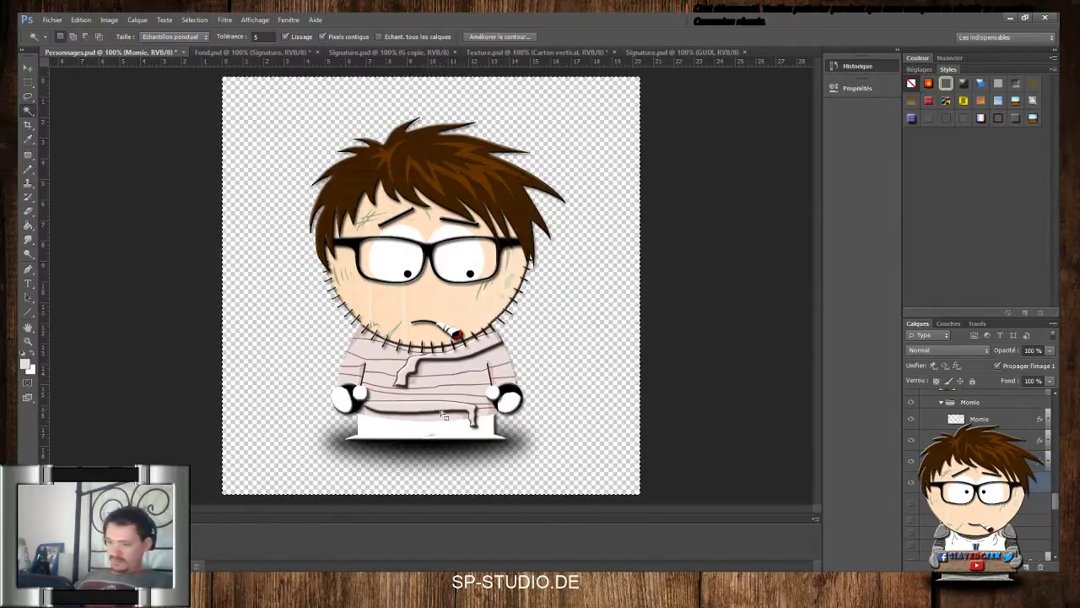
pyautogui.hotkey('ctrl', 'd')
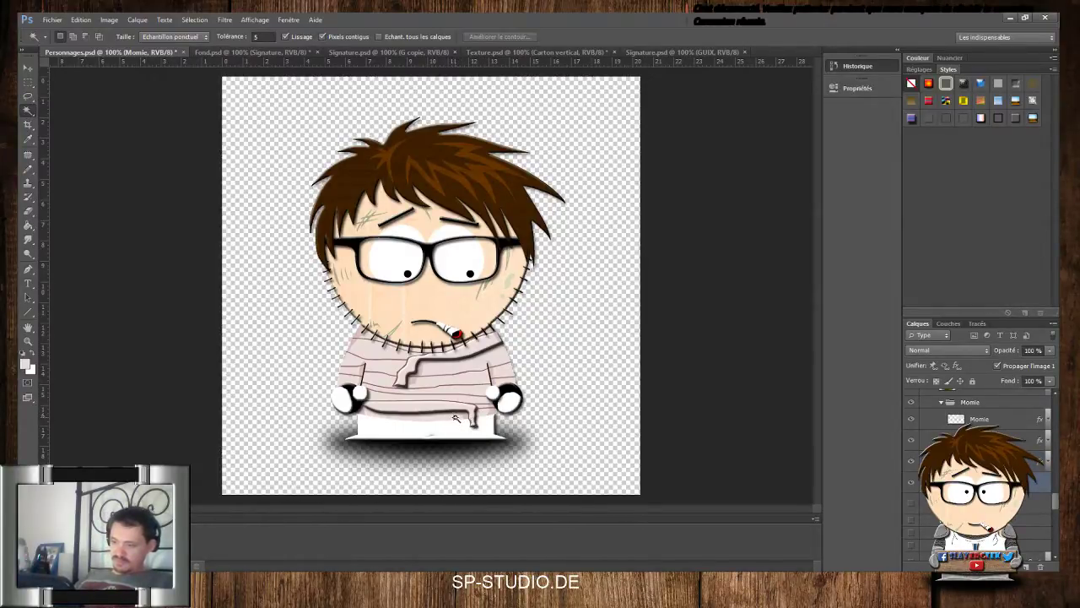
pyautogui.click(455, 417)
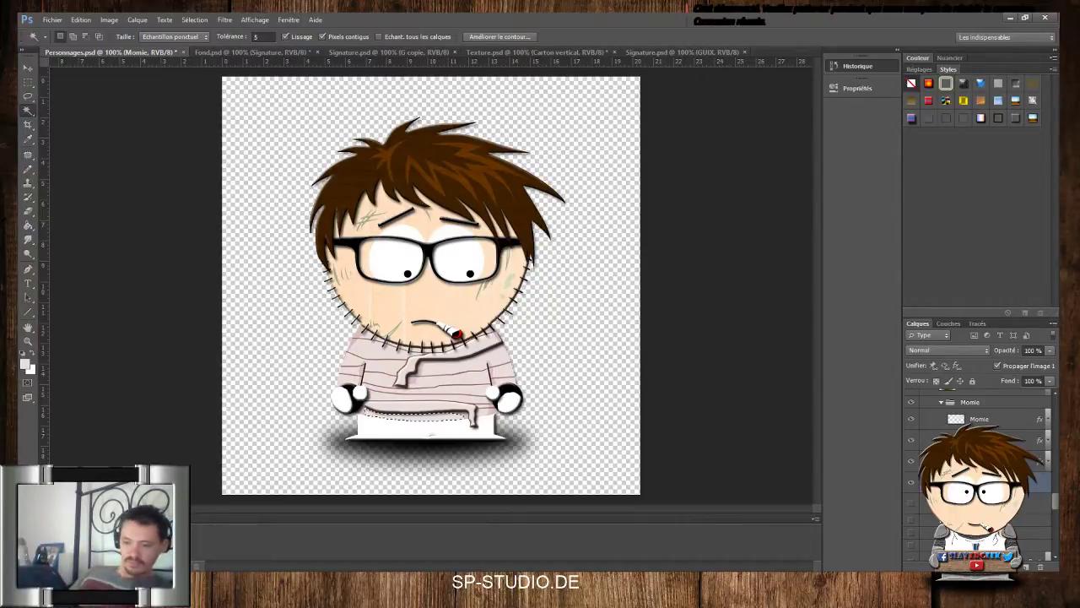
pyautogui.hotkey('ctrl', '+')
pyautogui.hotkey('ctrl', '+')
pyautogui.moveTo(812, 276); pyautogui.dragTo(825, 343)
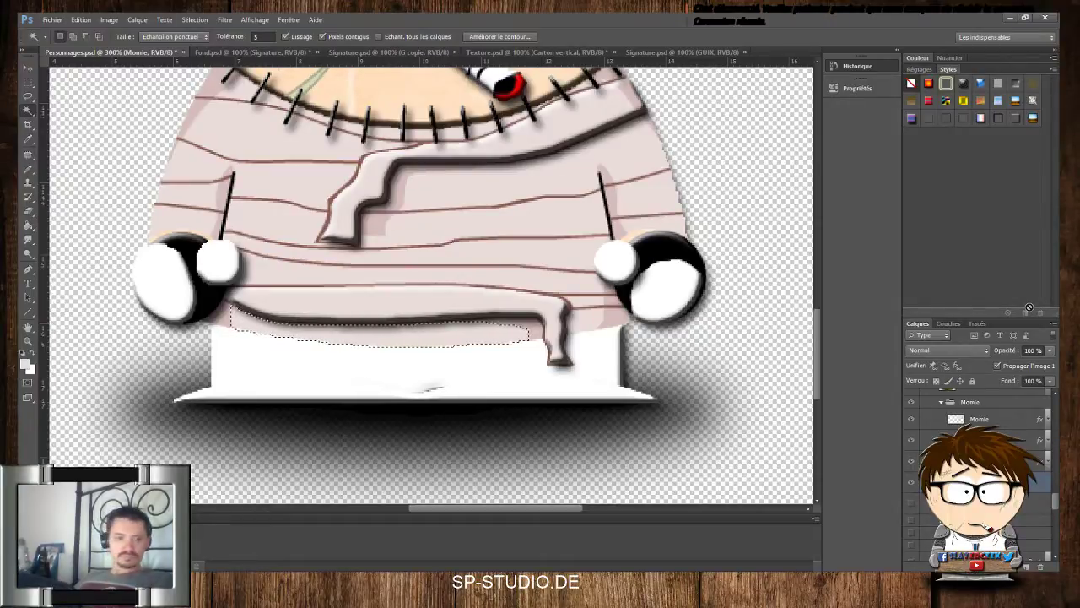
pyautogui.hotkey('ctrl', 'd')
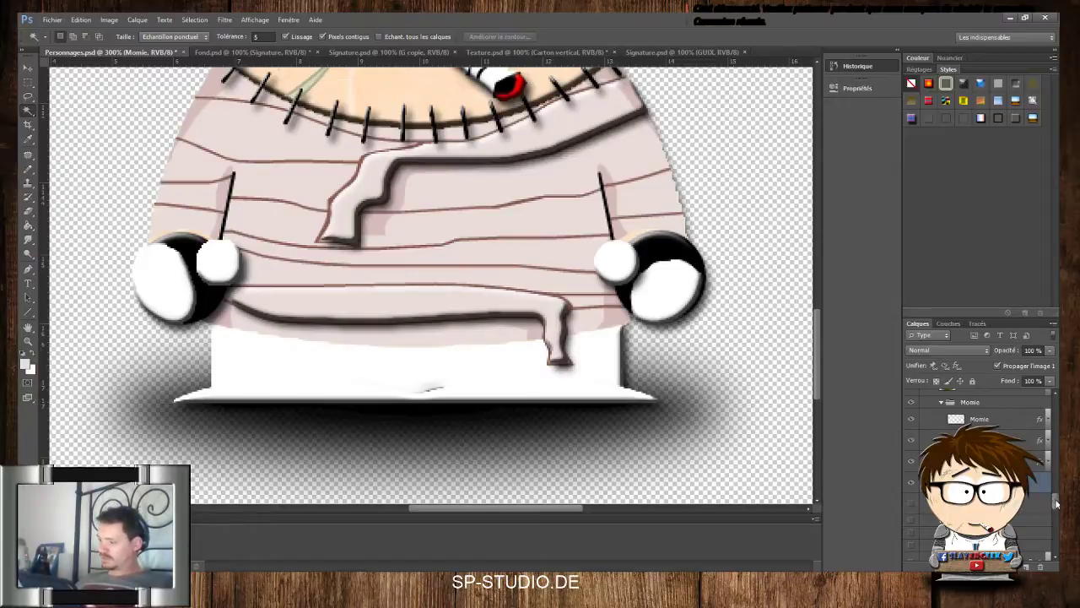
# Hide the layer group holding the gloves that cover the character's hands
pyautogui.moveTo(1055, 503); pyautogui.dragTo(1058, 490)
pyautogui.scroll(4, 1057, 488)
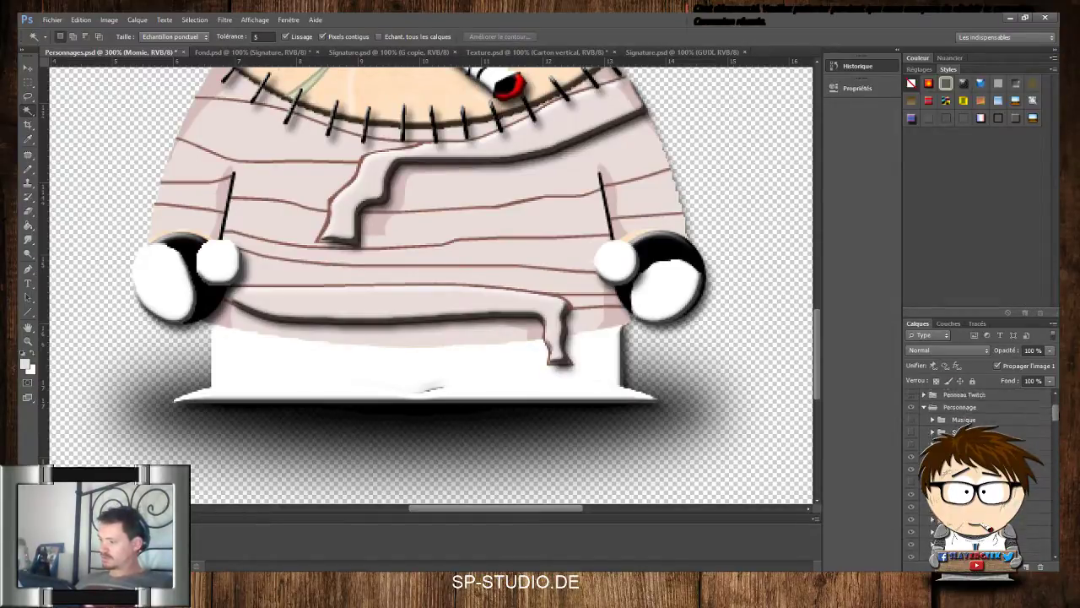
pyautogui.scroll(-1, 971, 422)
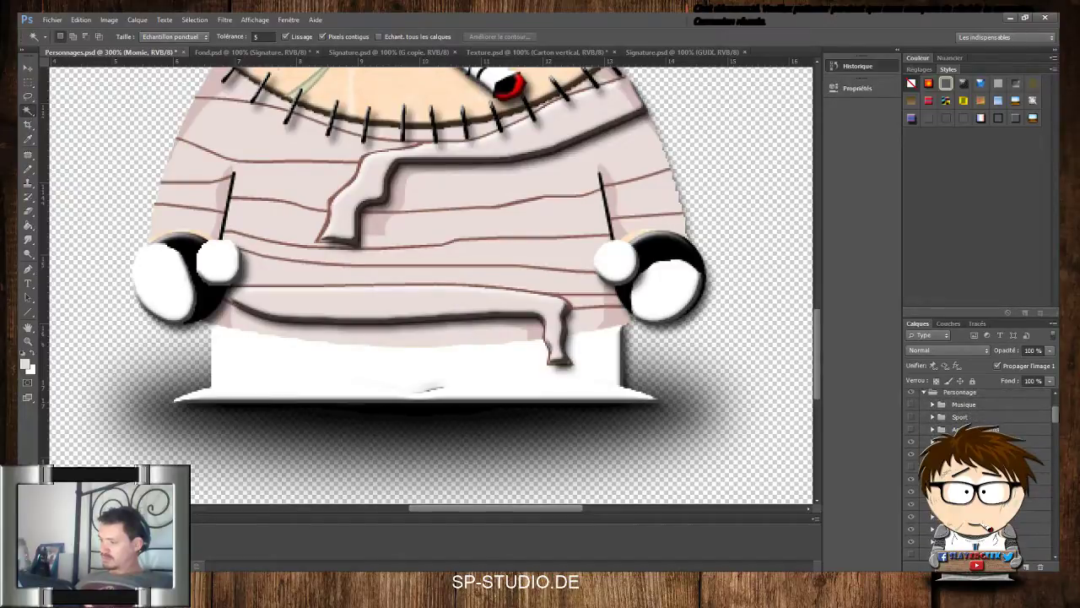
pyautogui.click(912, 441)
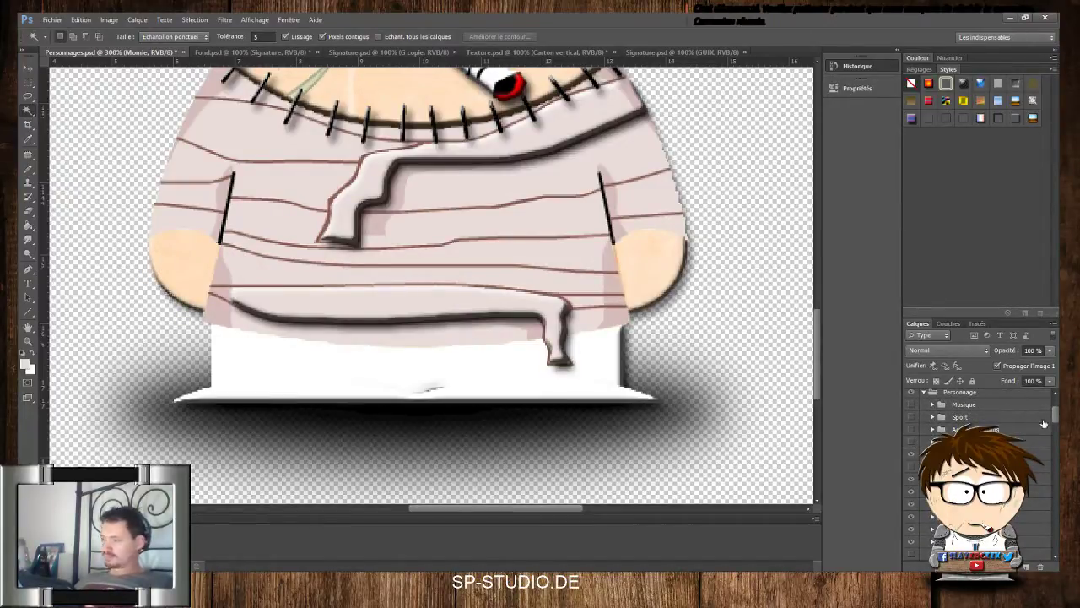
# Select the small darker shaded area at the left end of the waist bandage on the costume image layer
pyautogui.scroll(-5, 1056, 448)
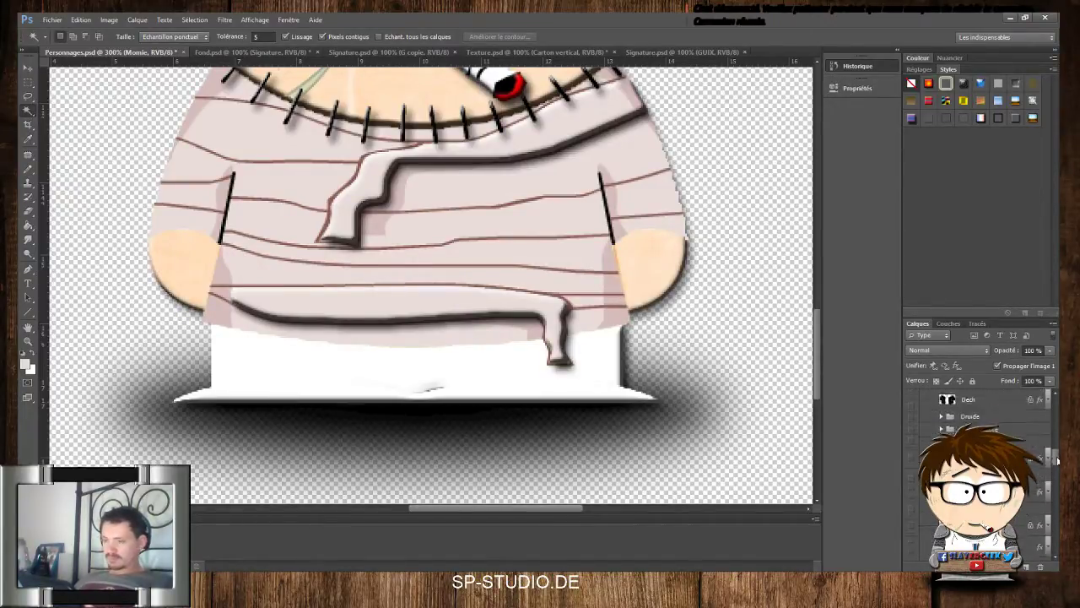
pyautogui.moveTo(1057, 471); pyautogui.dragTo(1056, 494)
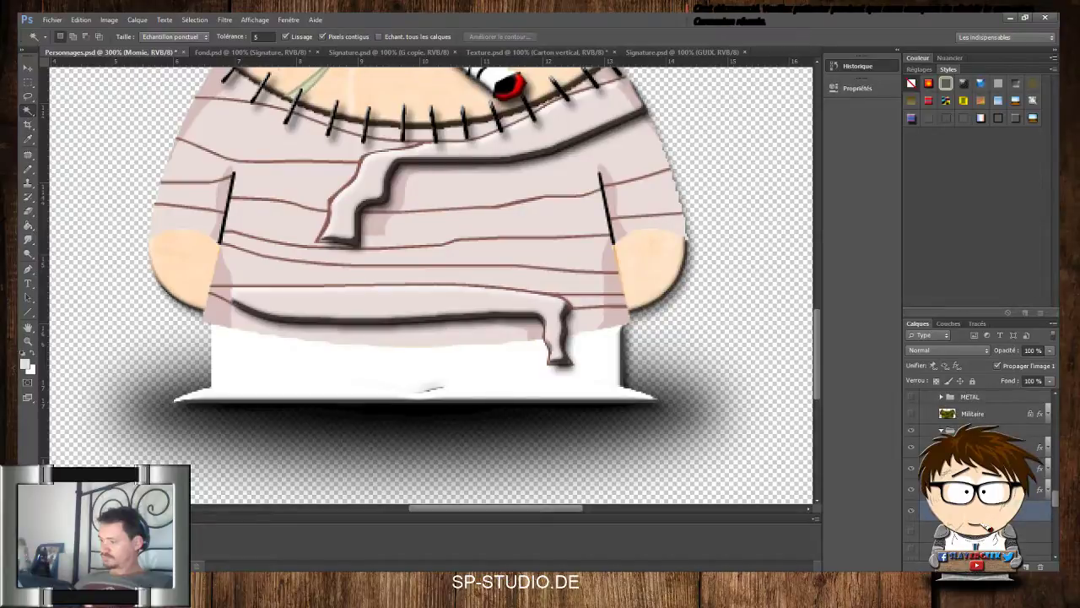
pyautogui.click(983, 490)
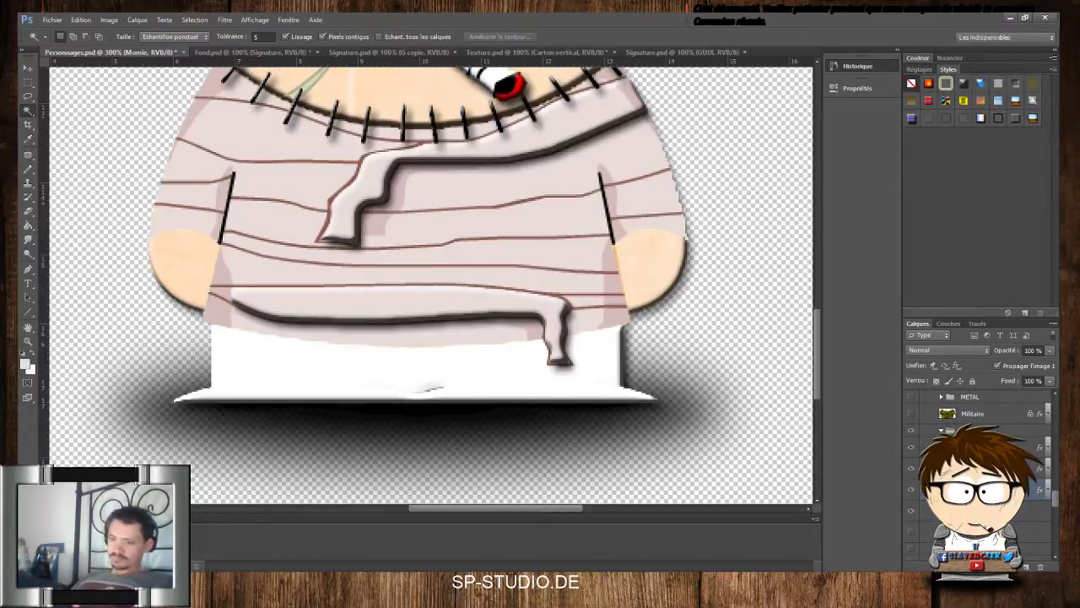
pyautogui.press('i')
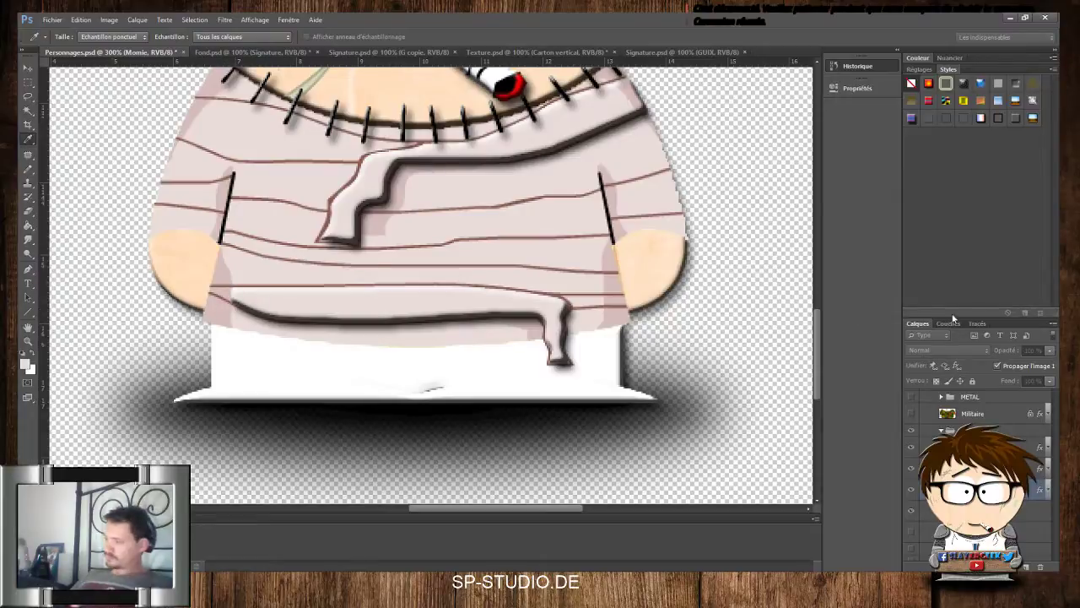
pyautogui.press('w')
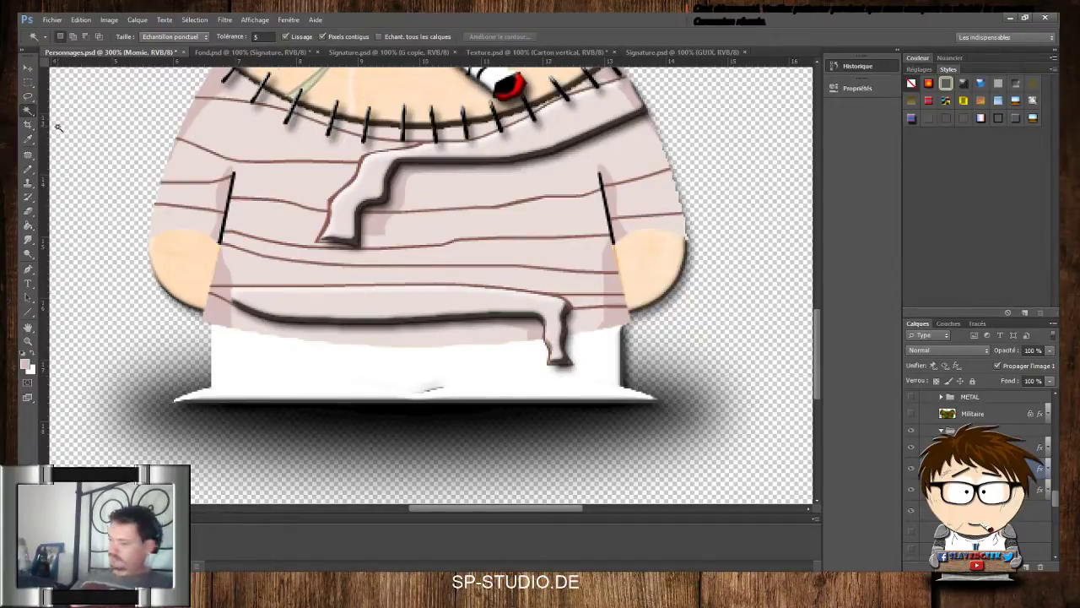
pyautogui.click(979, 511)
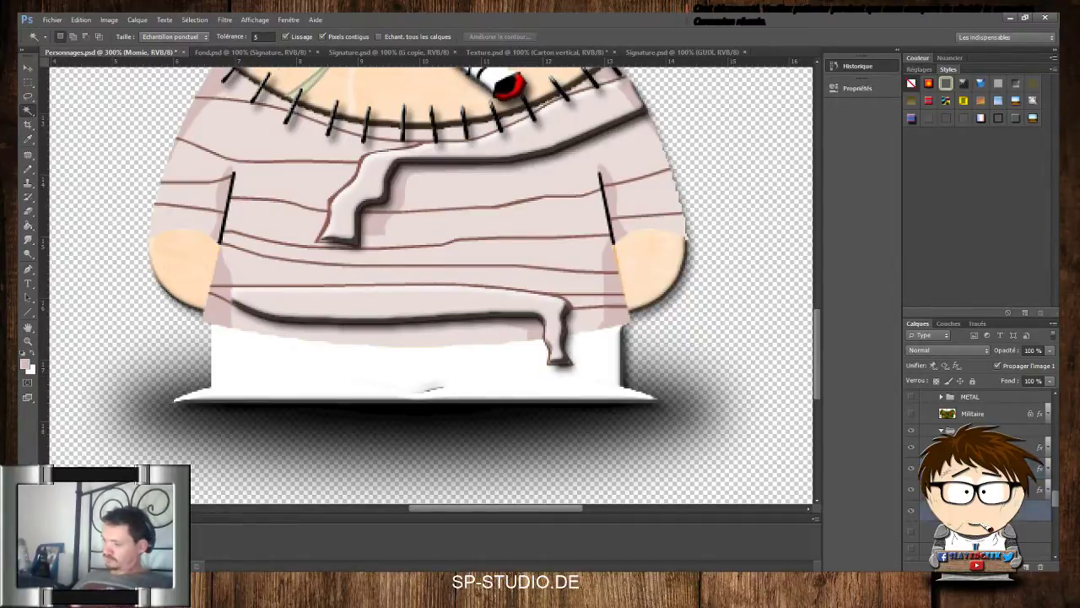
pyautogui.click(224, 294)
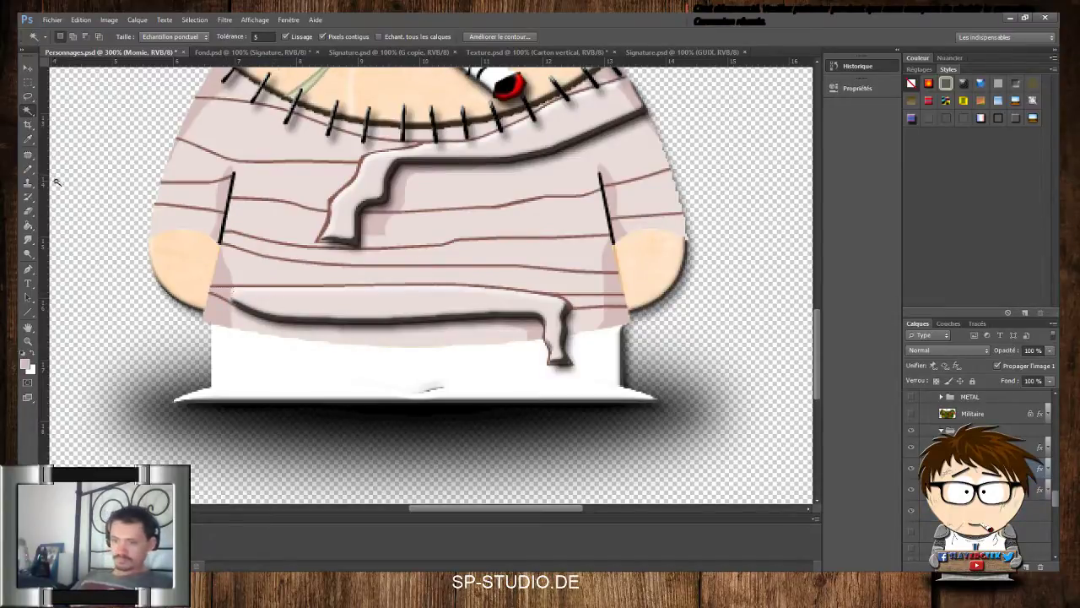
# Paint the selected left end on the waist bandage's embossed Momie layer with light pink sampled from the strip
pyautogui.click(27, 168)
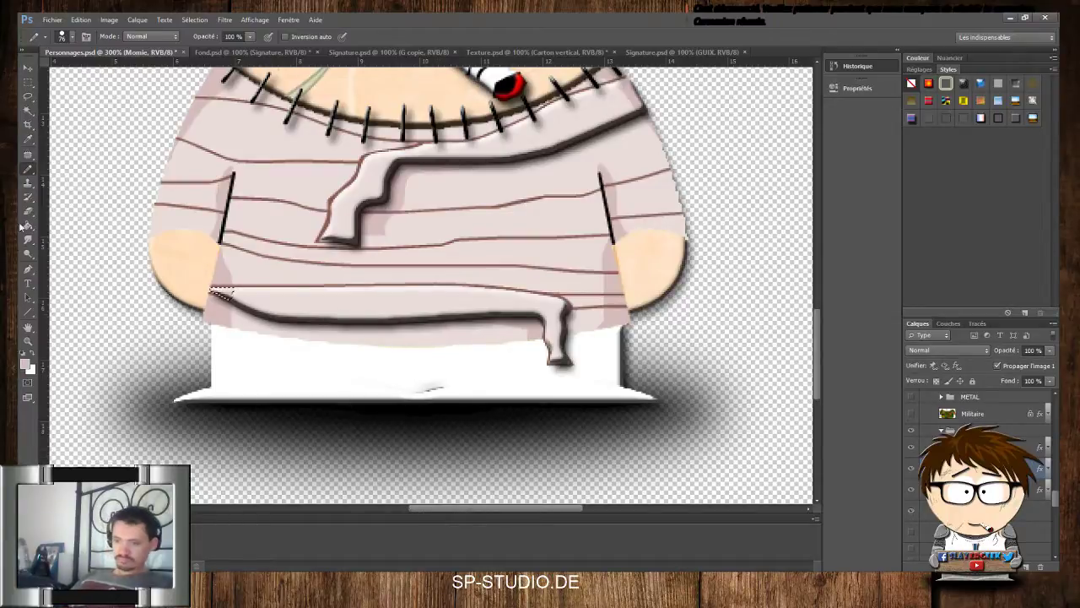
pyautogui.press('i')
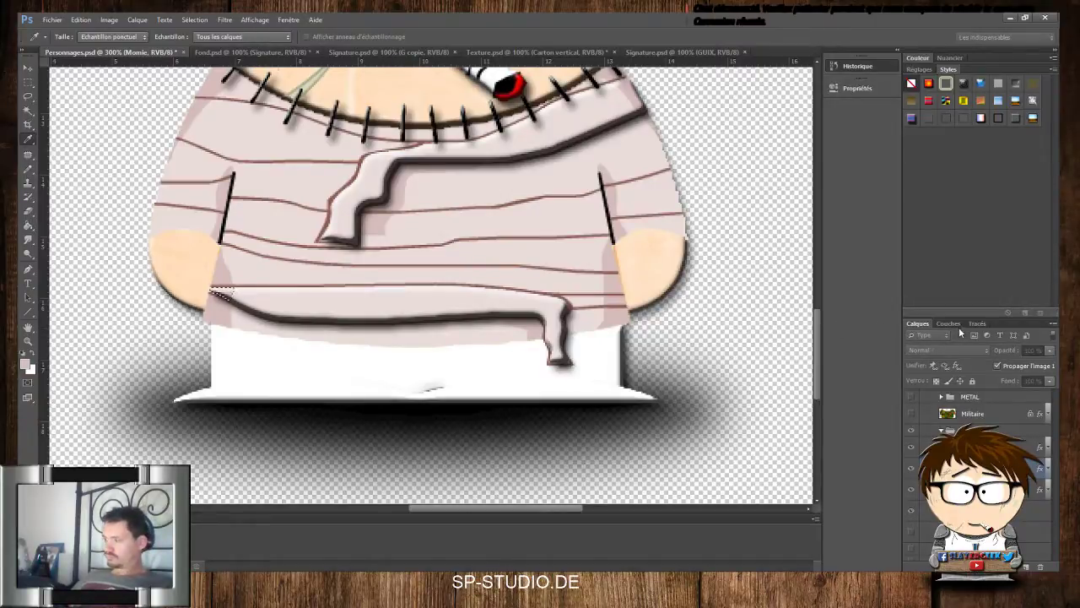
pyautogui.press('b')
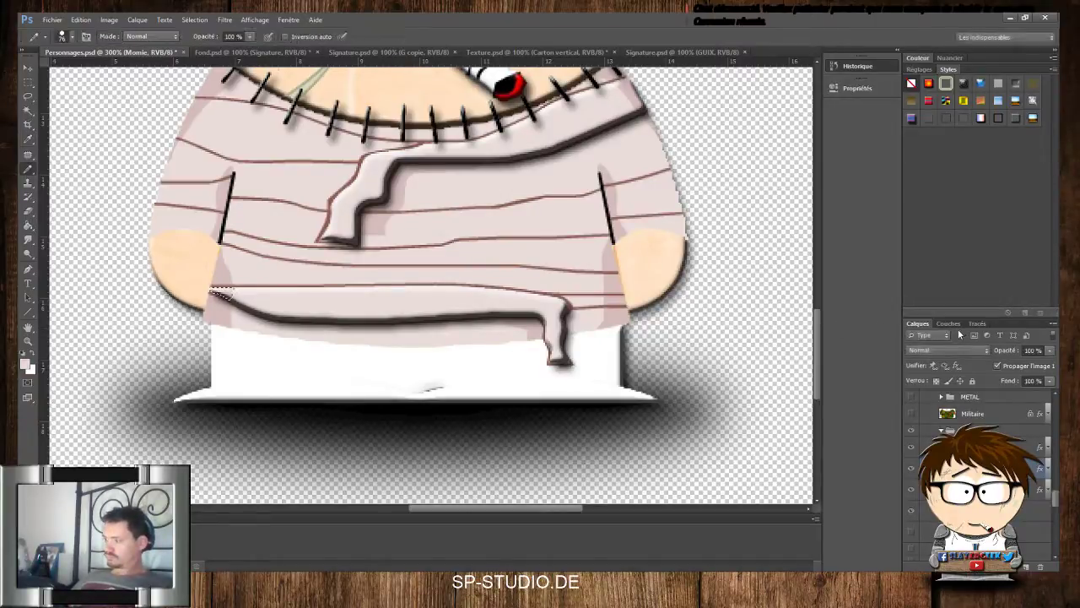
pyautogui.keyDown('alt'); pyautogui.click(259, 299); pyautogui.keyUp('alt')
pyautogui.moveTo(223, 295); pyautogui.dragTo(217, 292)
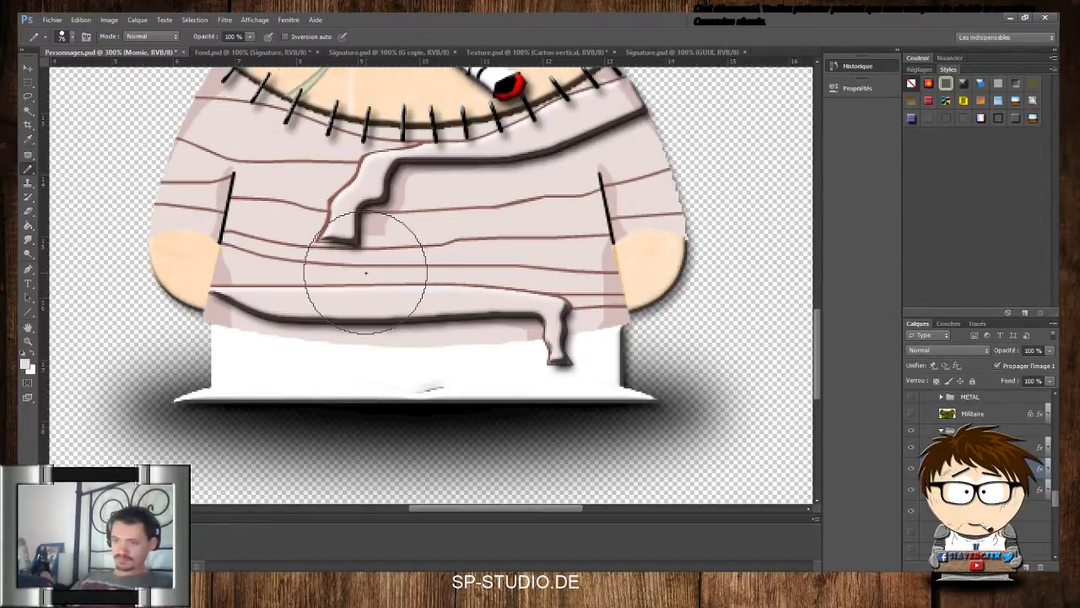
# Select the whole costume silhouette using the costume image layer, and make the embossed Momie layer directly above it active
pyautogui.click(28, 111)
pyautogui.click(154, 281)
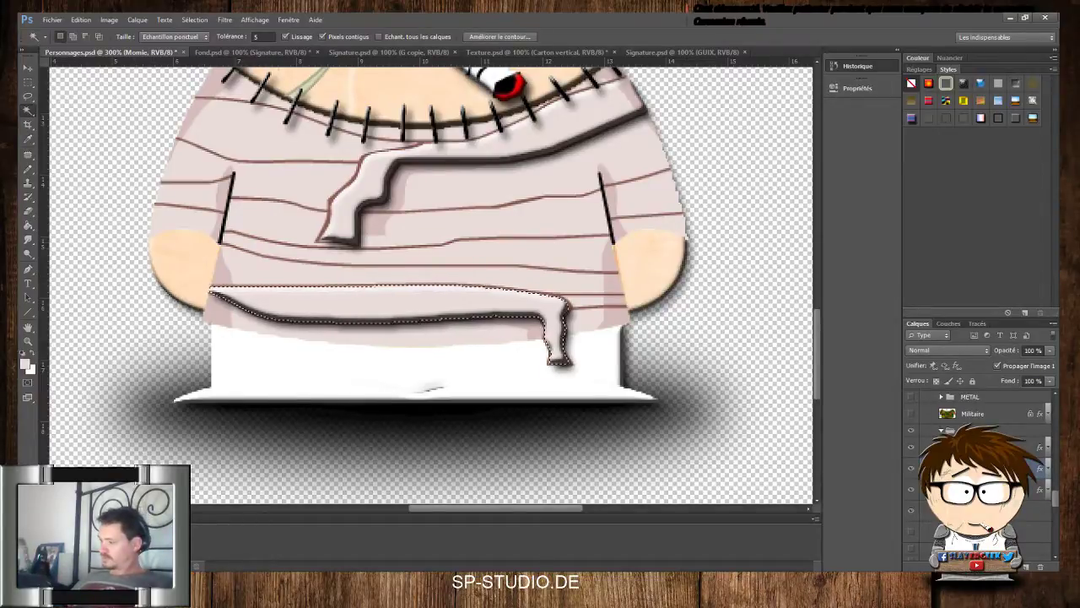
pyautogui.click(979, 510)
pyautogui.hotkey('ctrl', 'd')
pyautogui.click(746, 384)
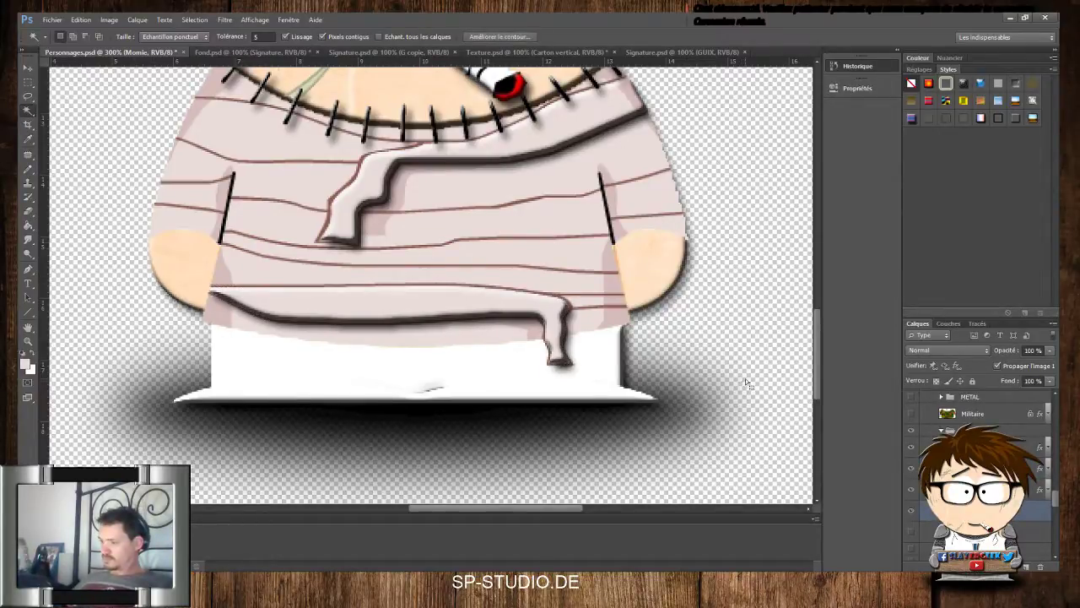
pyautogui.click(746, 384)
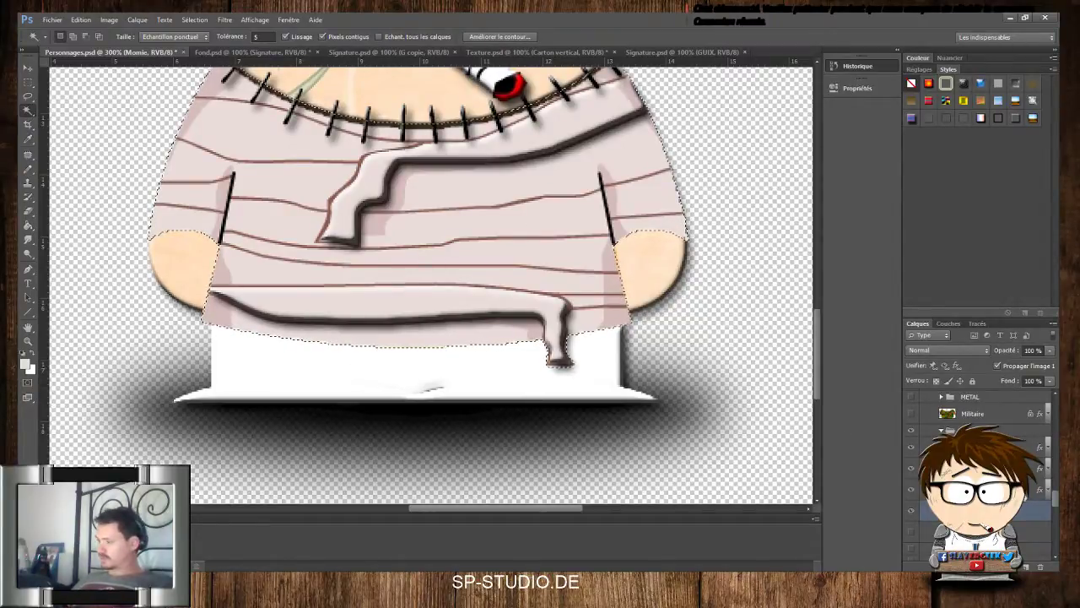
pyautogui.click(979, 489)
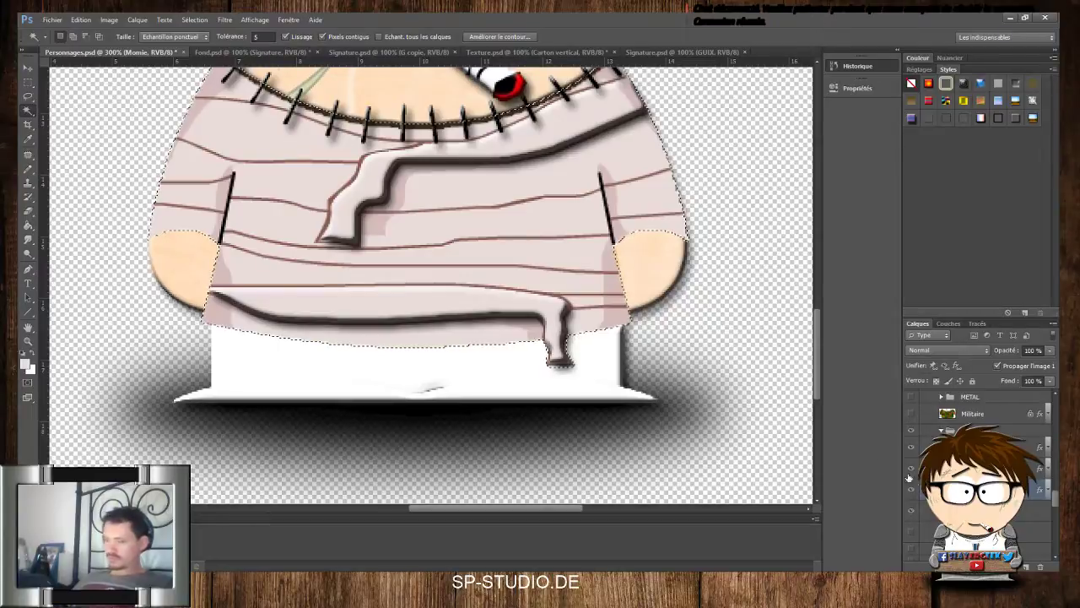
# Paint the hem strip beneath the waist bandage light pink on the embossed Momie layer with a size 16 brush, and deselect
pyautogui.click(28, 169)
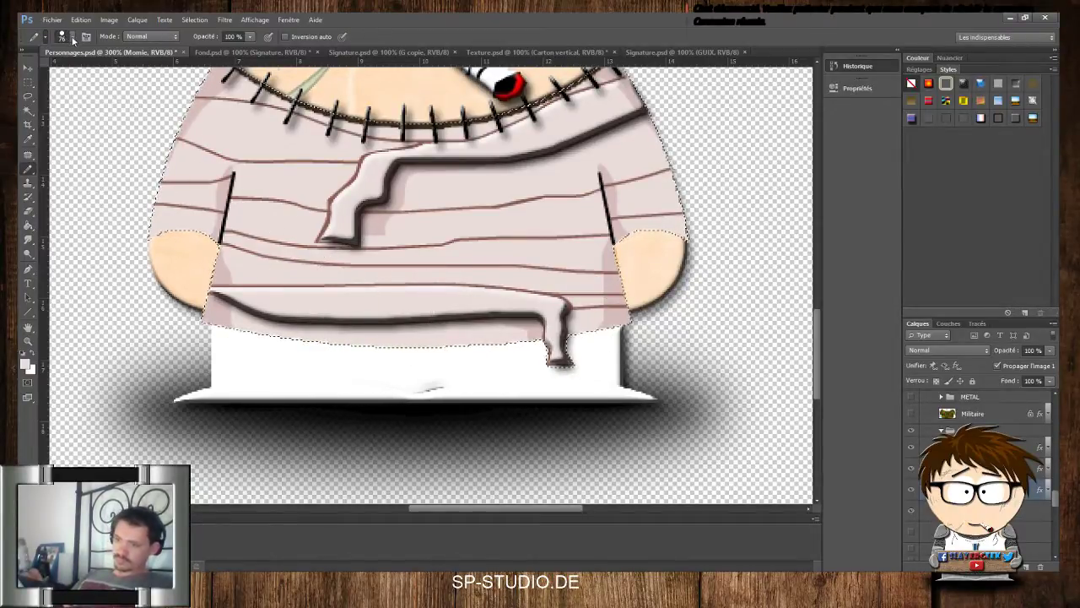
pyautogui.press('[')
pyautogui.press('[')
pyautogui.press('[')
pyautogui.press('[')
pyautogui.press('[')
pyautogui.press('[')
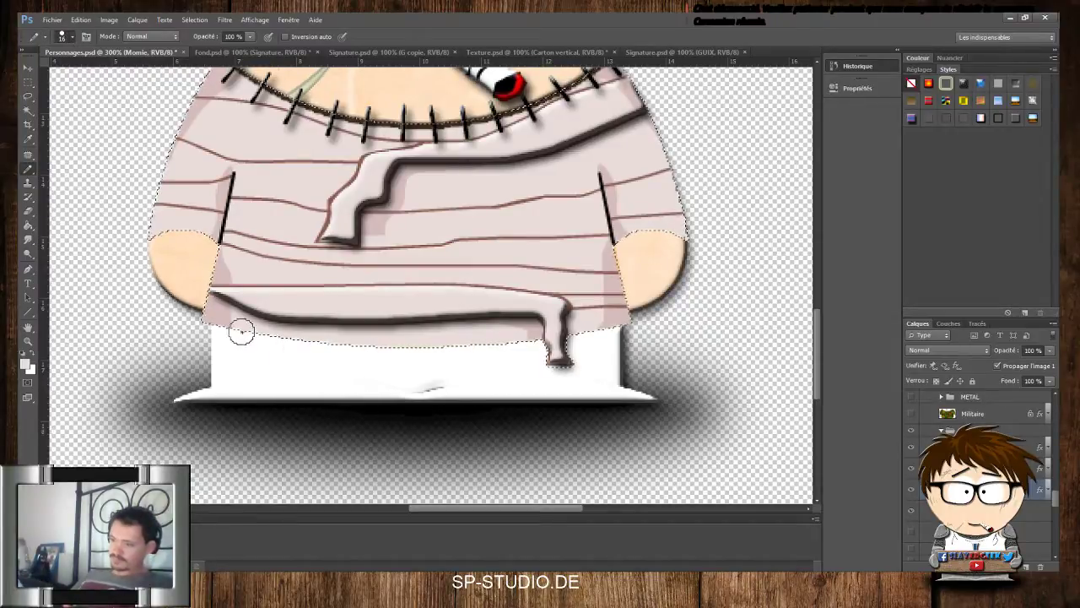
pyautogui.moveTo(213, 305); pyautogui.dragTo(227, 312)
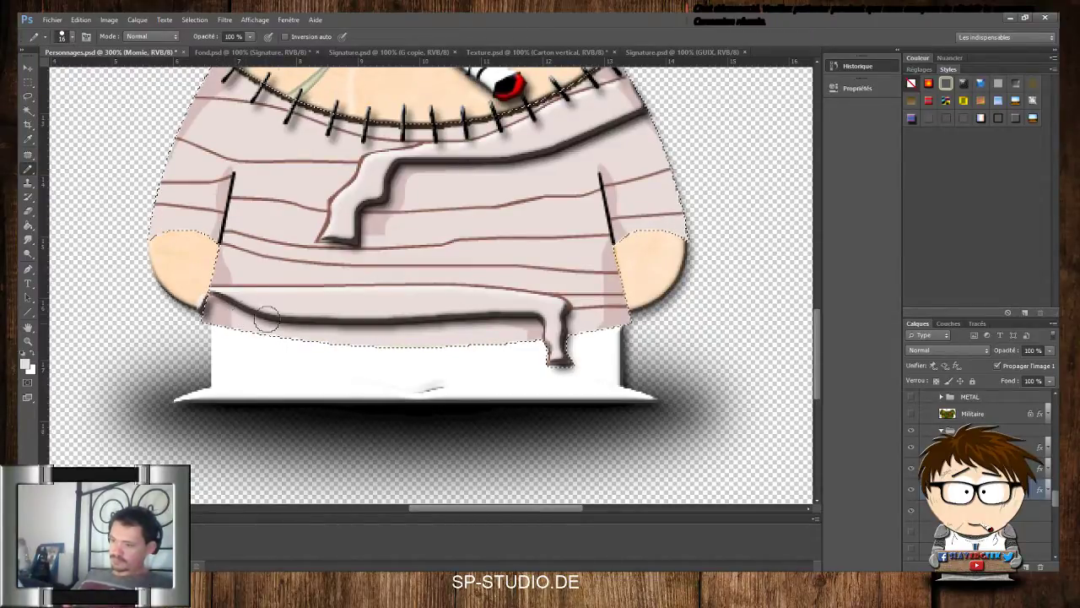
pyautogui.hotkey('ctrl', 'z')
pyautogui.click(983, 510)
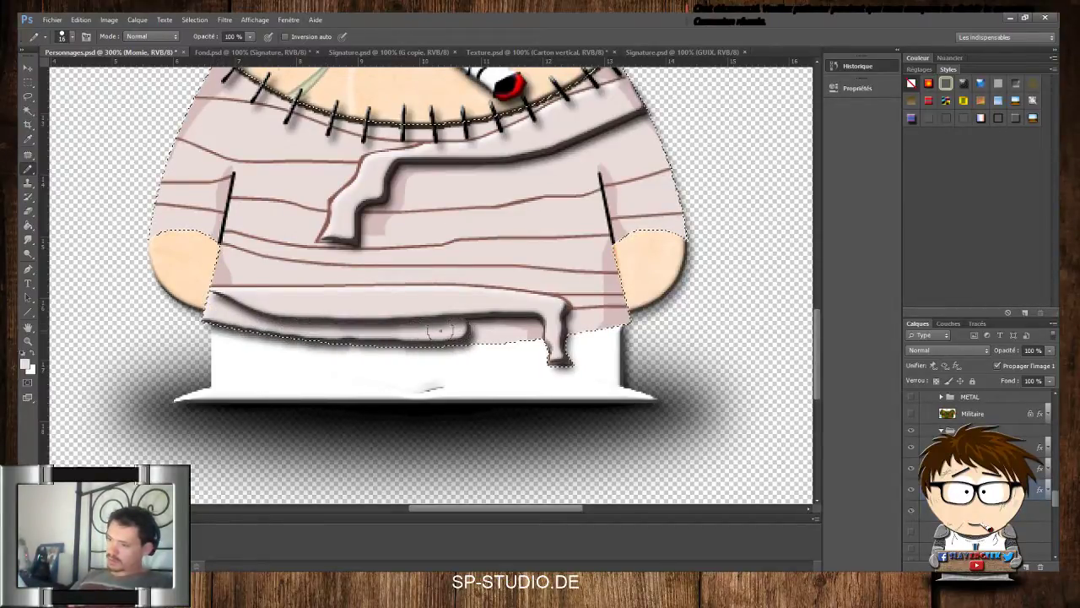
pyautogui.moveTo(439, 330)
pyautogui.mouseDown()
pyautogui.moveTo(343, 337)
pyautogui.moveTo(576, 324)
pyautogui.moveTo(595, 340)
pyautogui.moveTo(624, 328)
pyautogui.moveTo(577, 324)
pyautogui.moveTo(625, 321)
pyautogui.mouseUp()
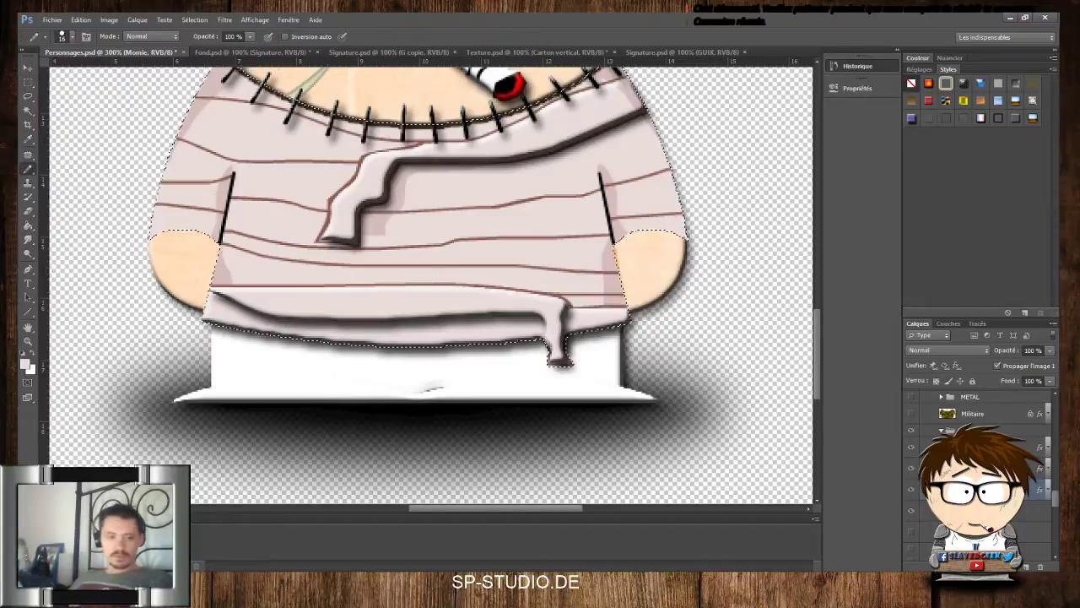
pyautogui.hotkey('ctrl', 'd')
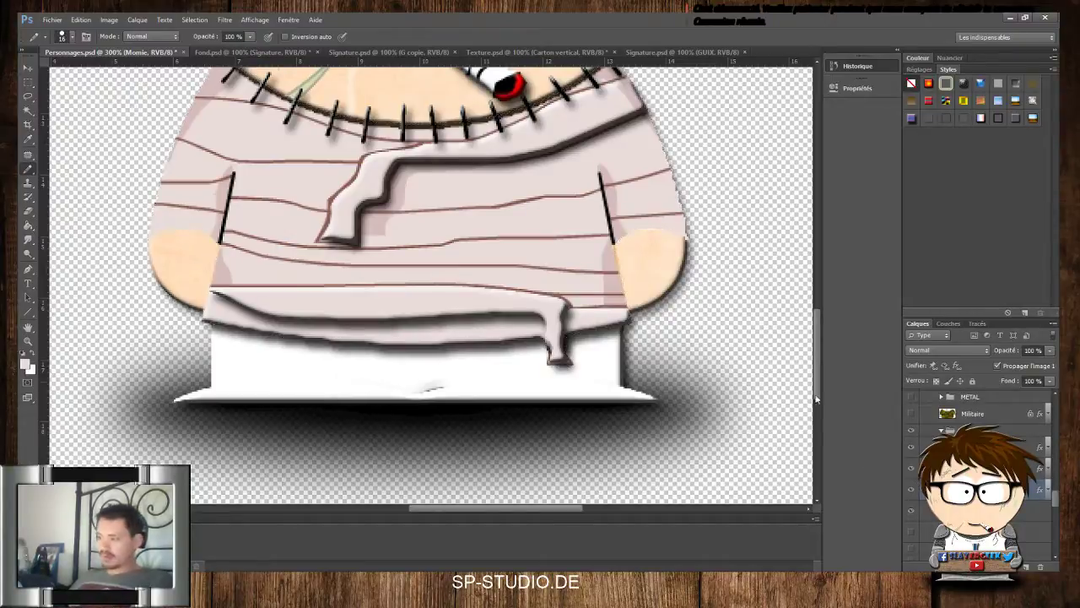
# Create a new empty layer directly above the costume image layer
pyautogui.click(30, 212)
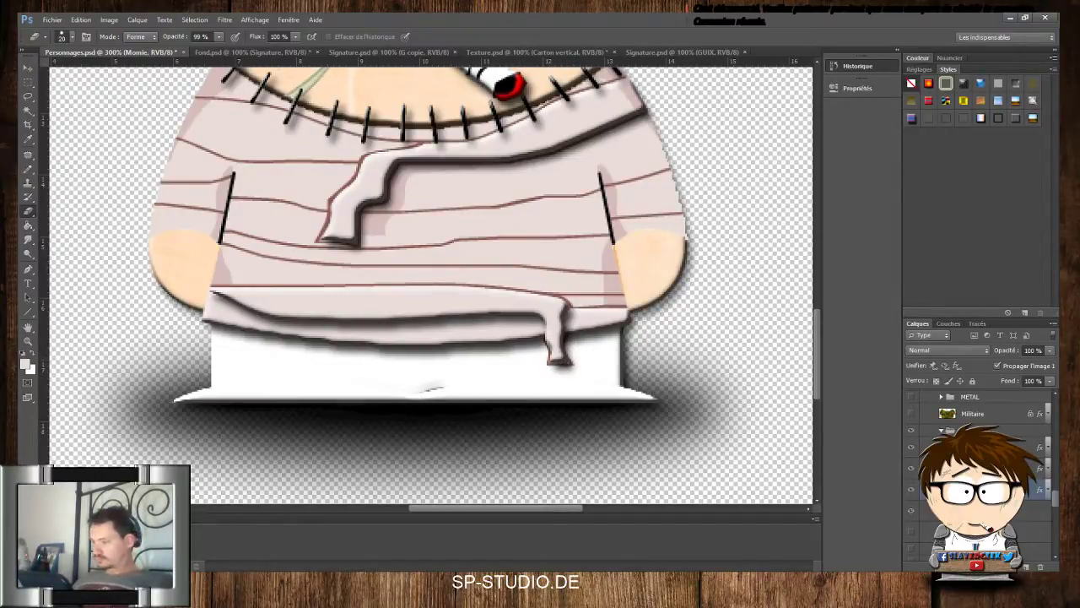
pyautogui.click(979, 510)
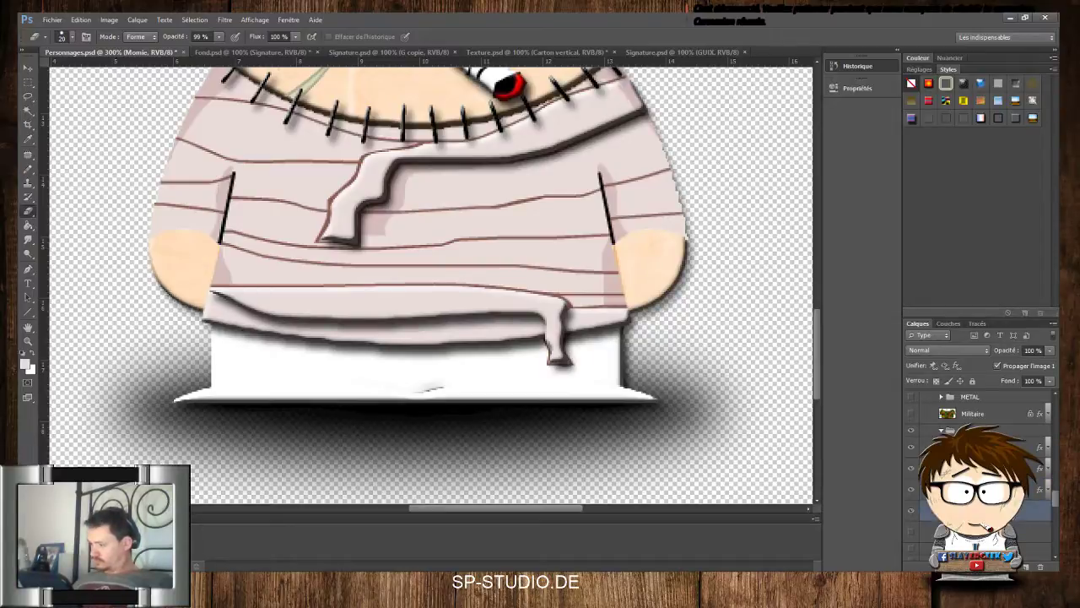
pyautogui.click(979, 490)
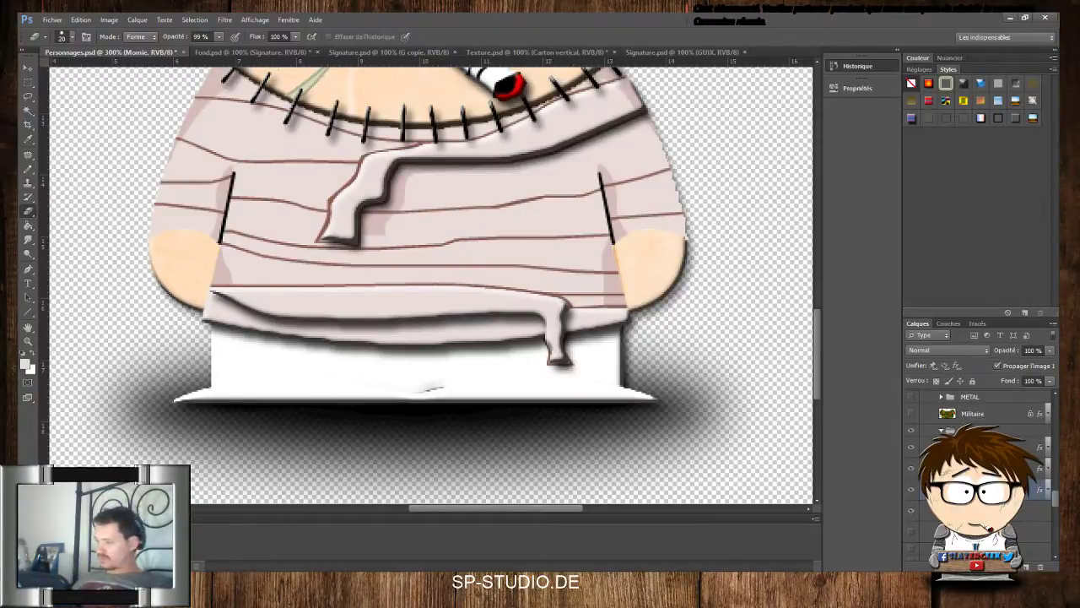
pyautogui.click(1034, 509)
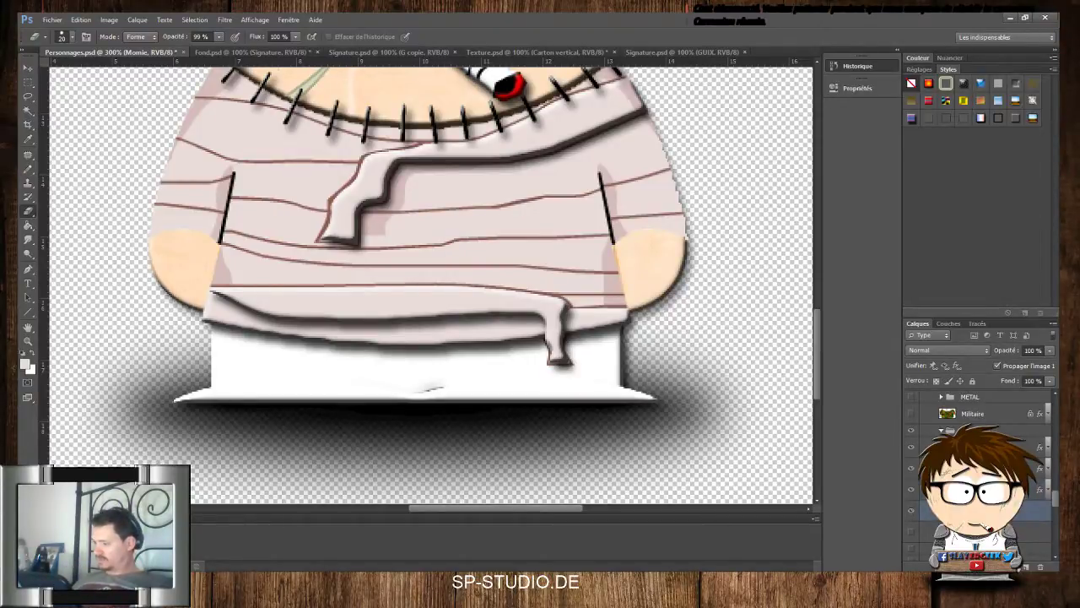
pyautogui.click(1027, 564)
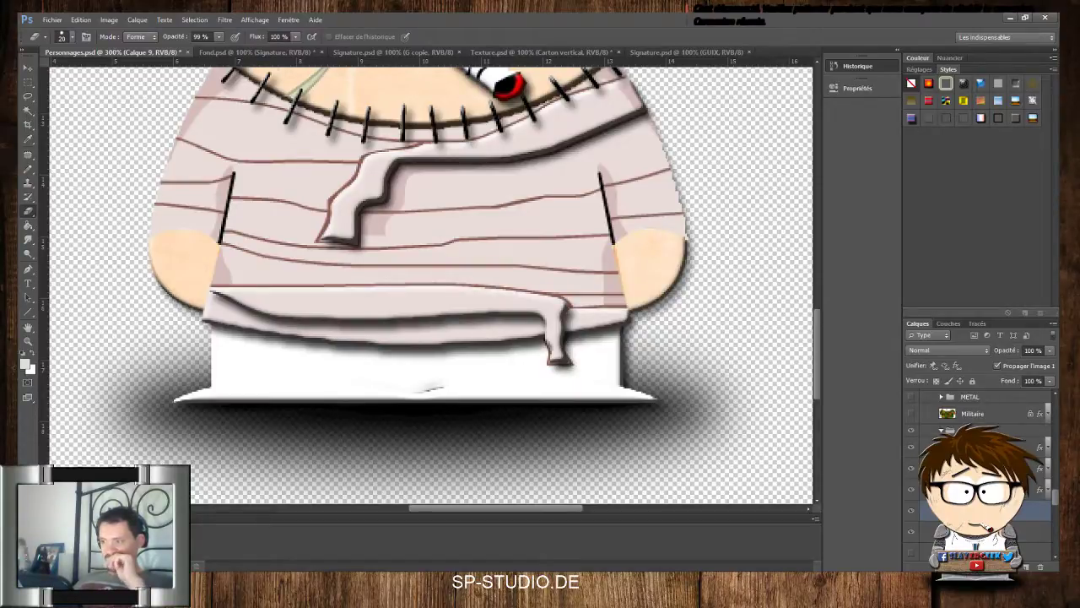
# Select the dark shaded patch just above the hem at the torso's right edge on the costume image layer and paint it light pink
pyautogui.click(979, 532)
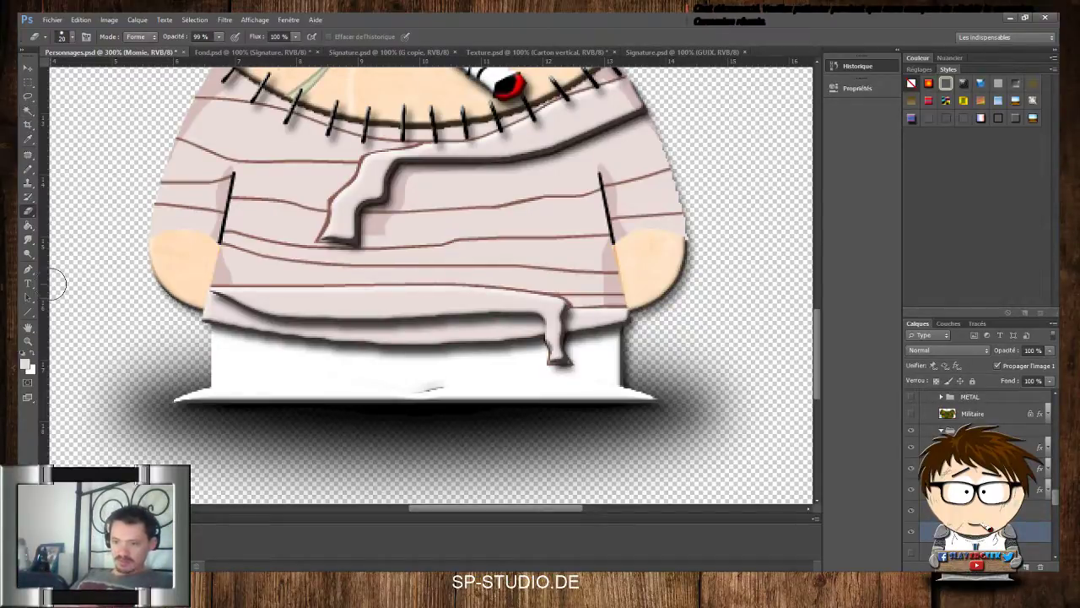
pyautogui.press('i')
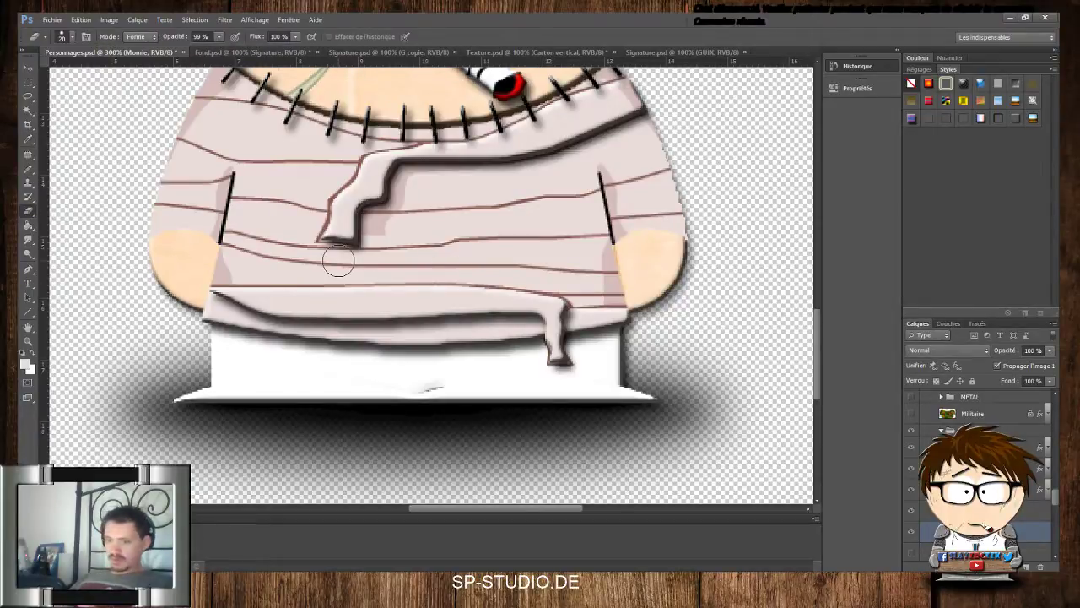
pyautogui.click(28, 111)
pyautogui.click(623, 303)
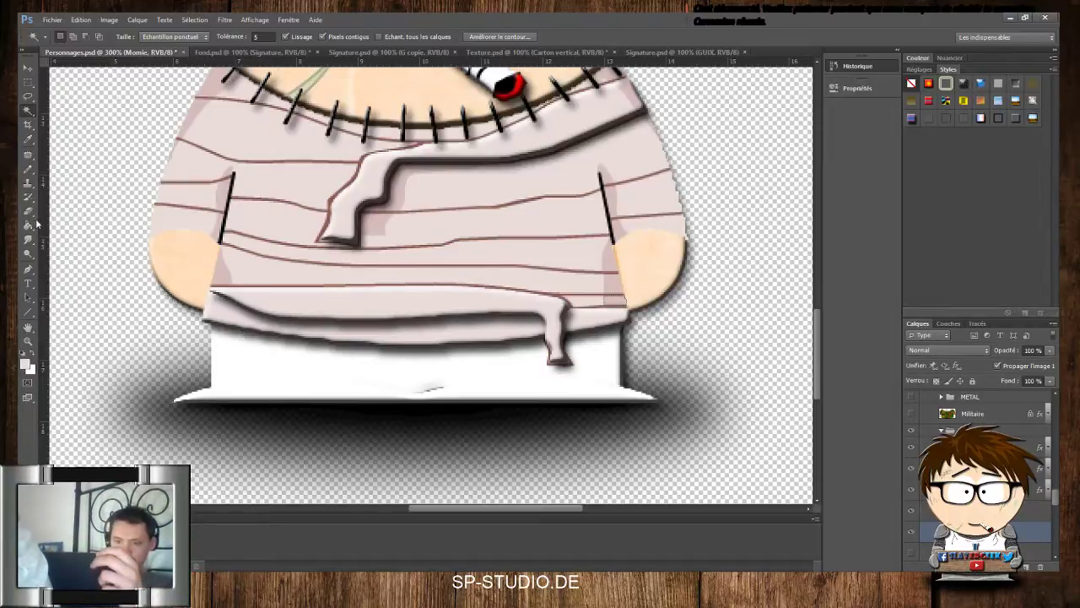
pyautogui.click(28, 168)
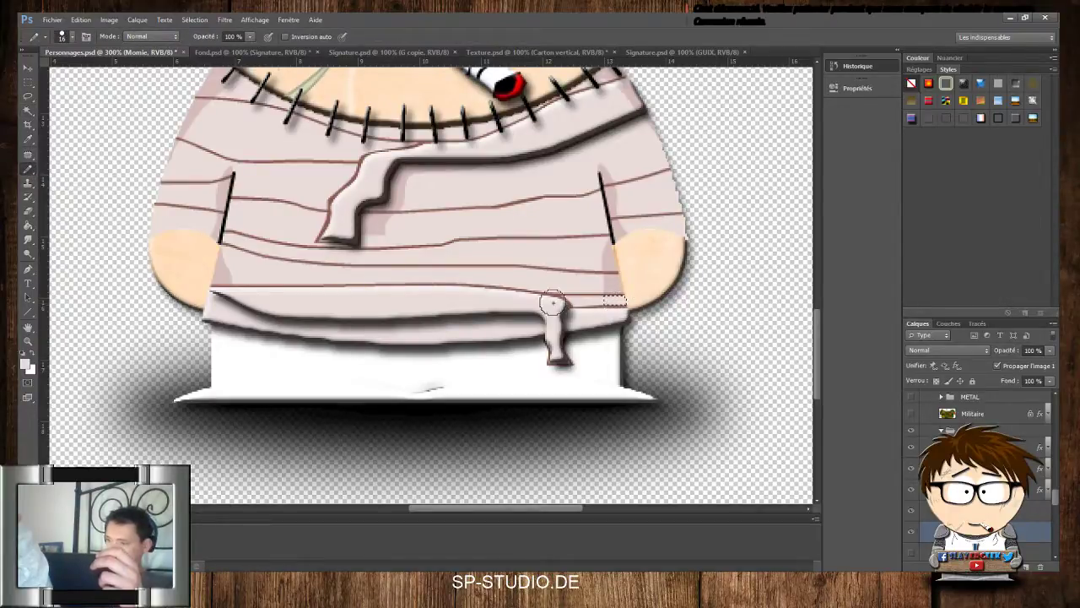
# Select and paint over the two shaded patches beside the right hand, in the bandage strips above the one already covered
pyautogui.click(27, 119)
pyautogui.click(27, 111)
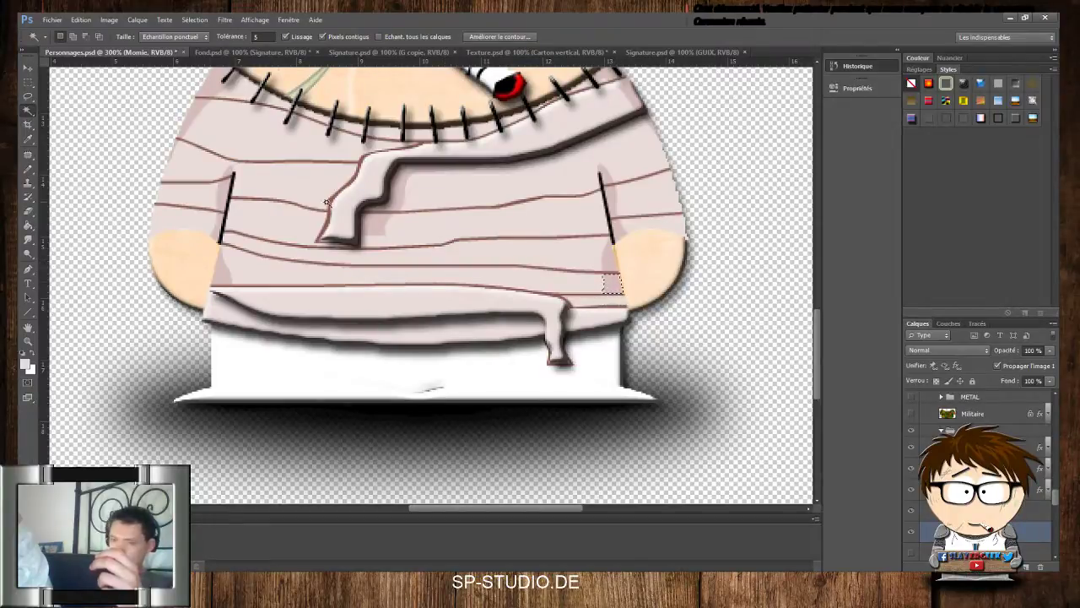
pyautogui.click(28, 168)
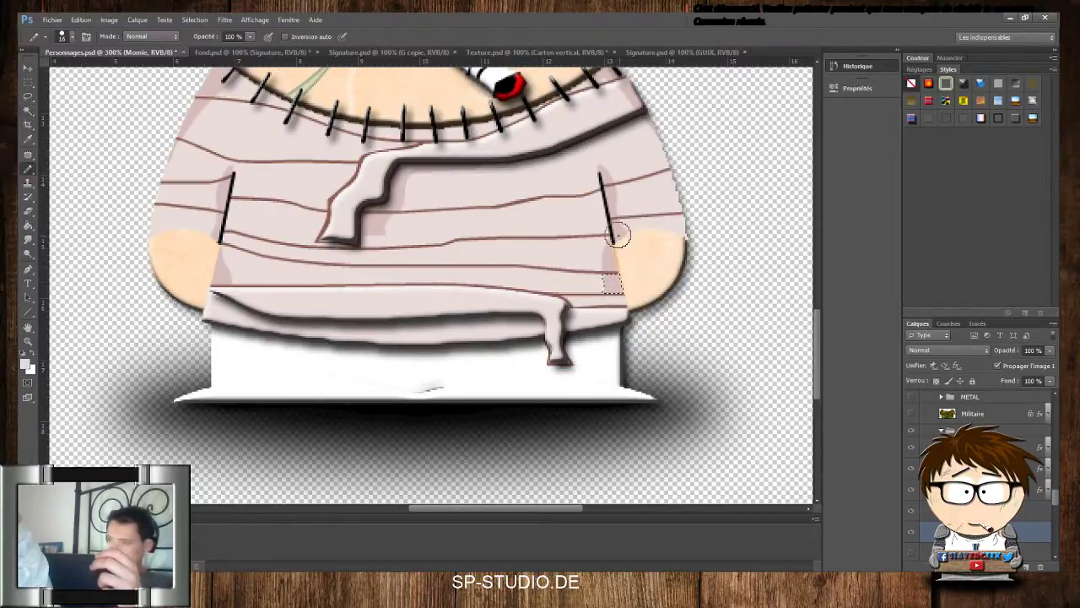
pyautogui.click(27, 111)
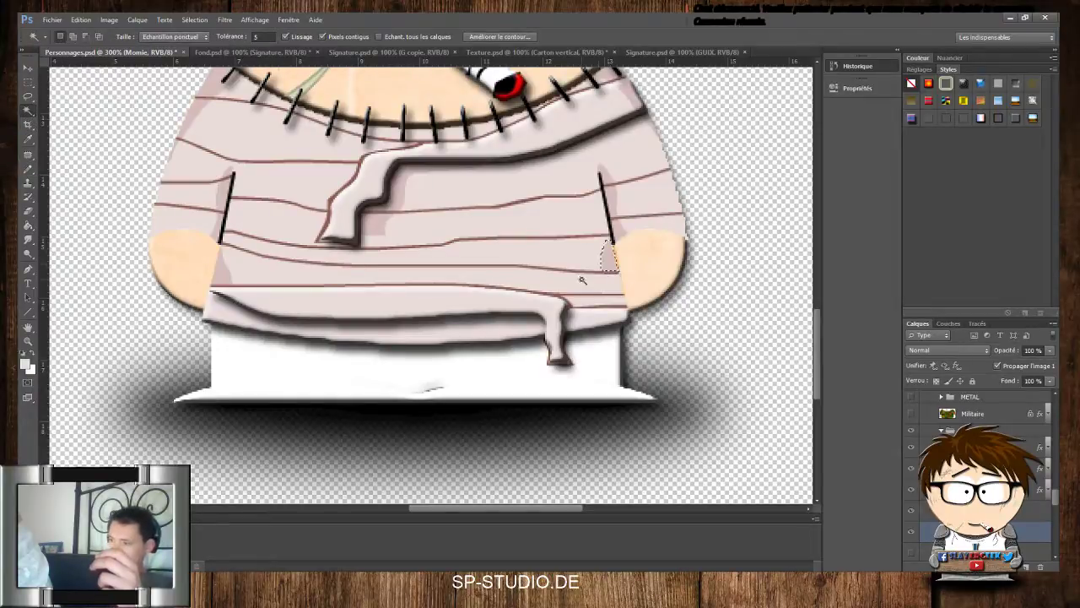
pyautogui.click(28, 169)
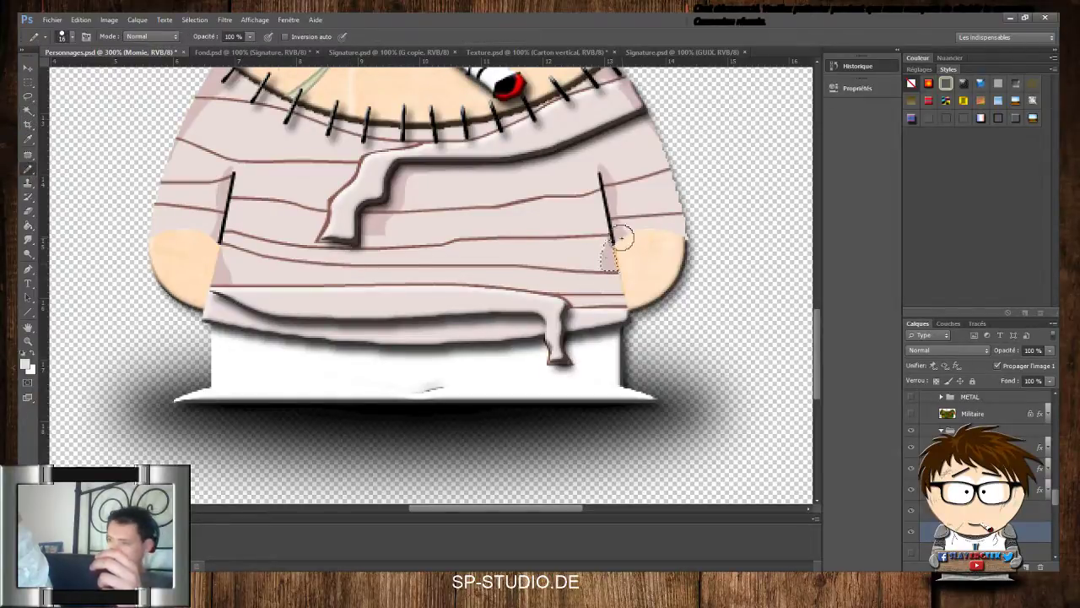
# Select the triangular shaded patch beside the left hand, above the waist bandage, and paint it light pink
pyautogui.click(28, 112)
pyautogui.click(222, 284)
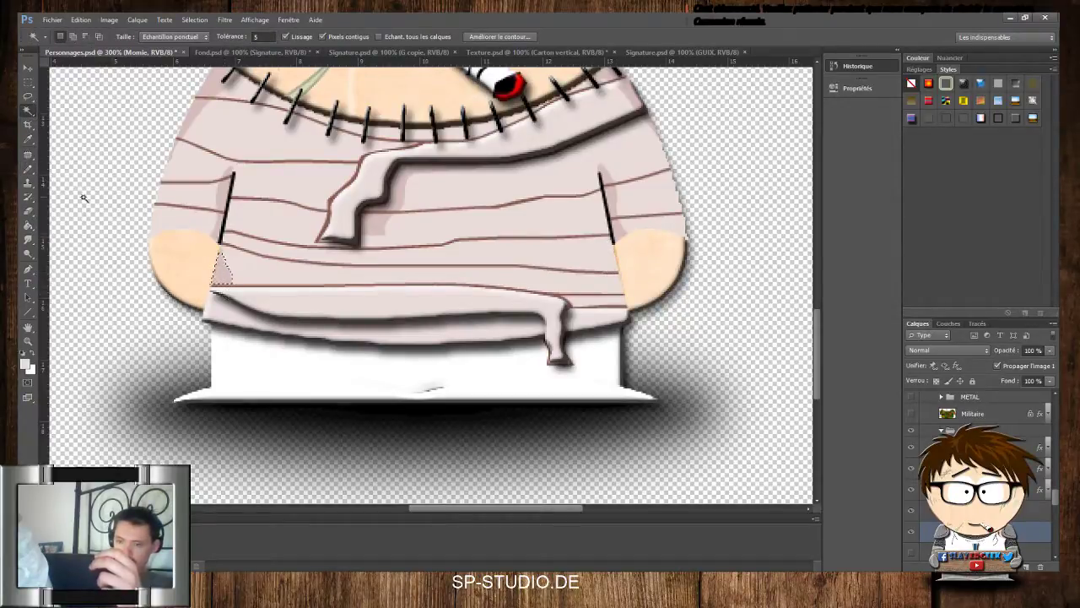
pyautogui.click(28, 169)
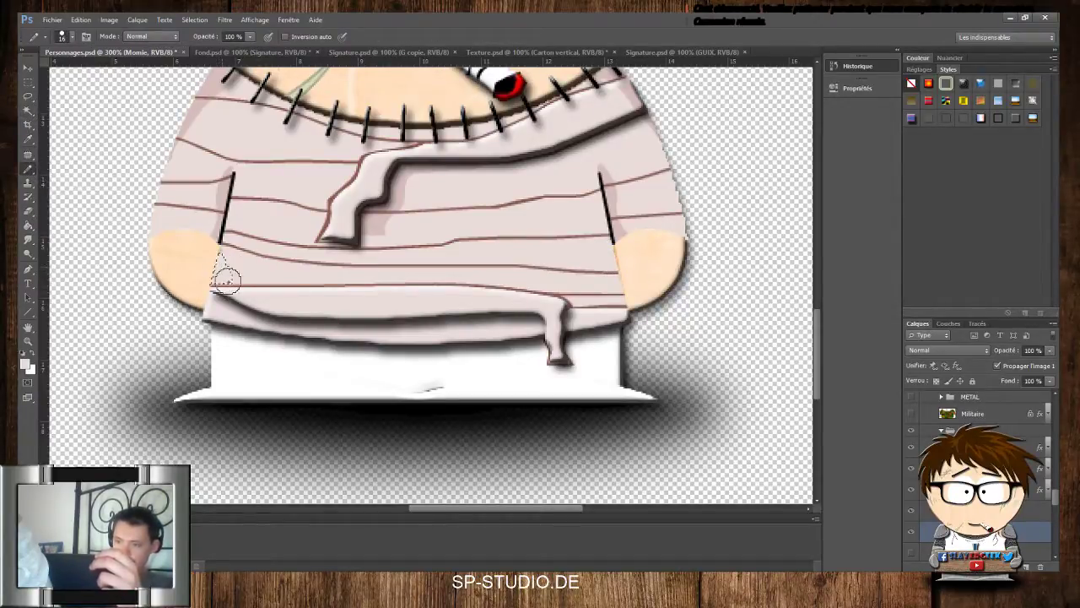
# Select the small shaded patch between the right arm line and the hand's upper edge, and cover it with light pink
pyautogui.click(28, 114)
pyautogui.click(28, 118)
pyautogui.click(262, 270)
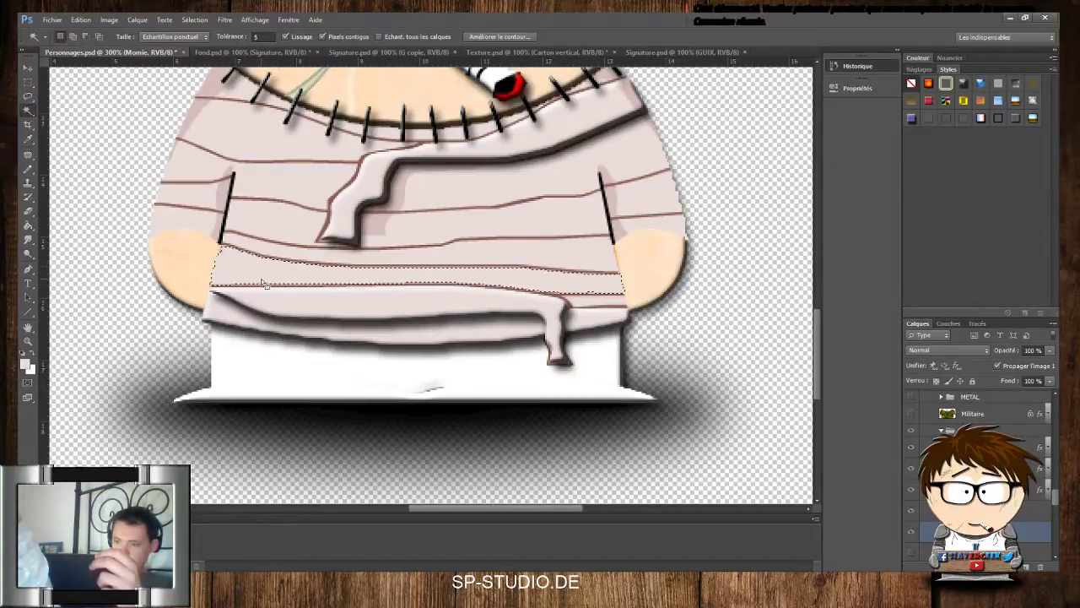
pyautogui.click(621, 233)
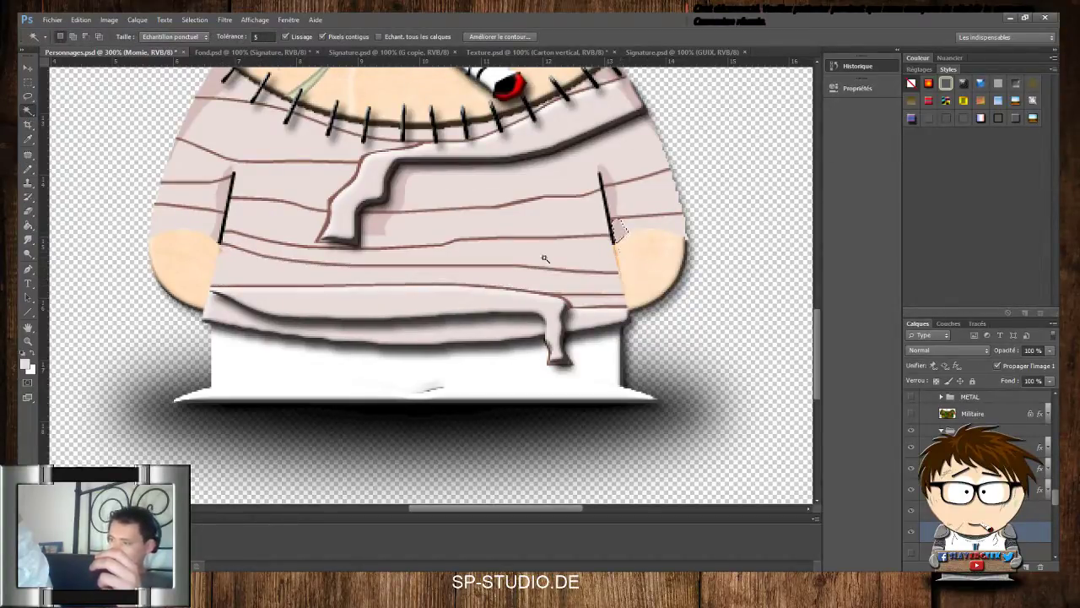
pyautogui.click(29, 167)
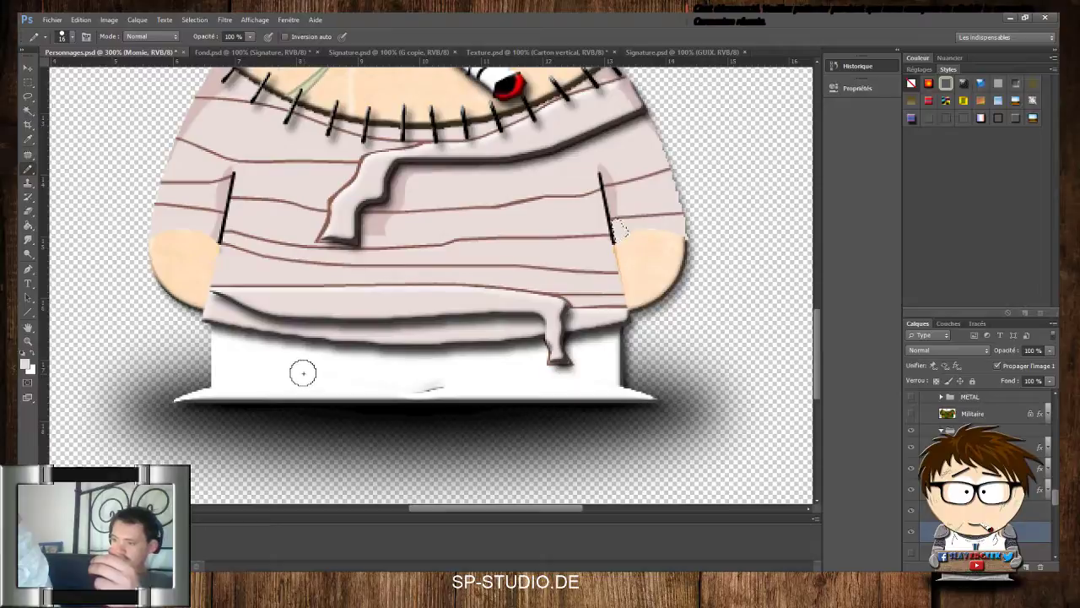
# Select the shaded left end of the hem strip on the costume image layer and paint it light pink
pyautogui.click(28, 118)
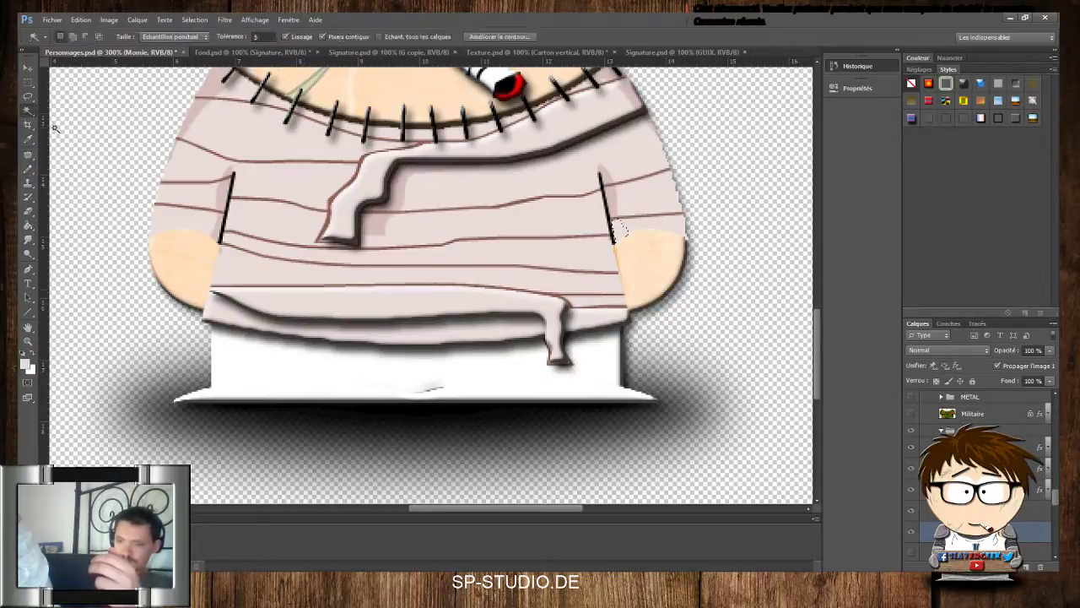
pyautogui.click(341, 330)
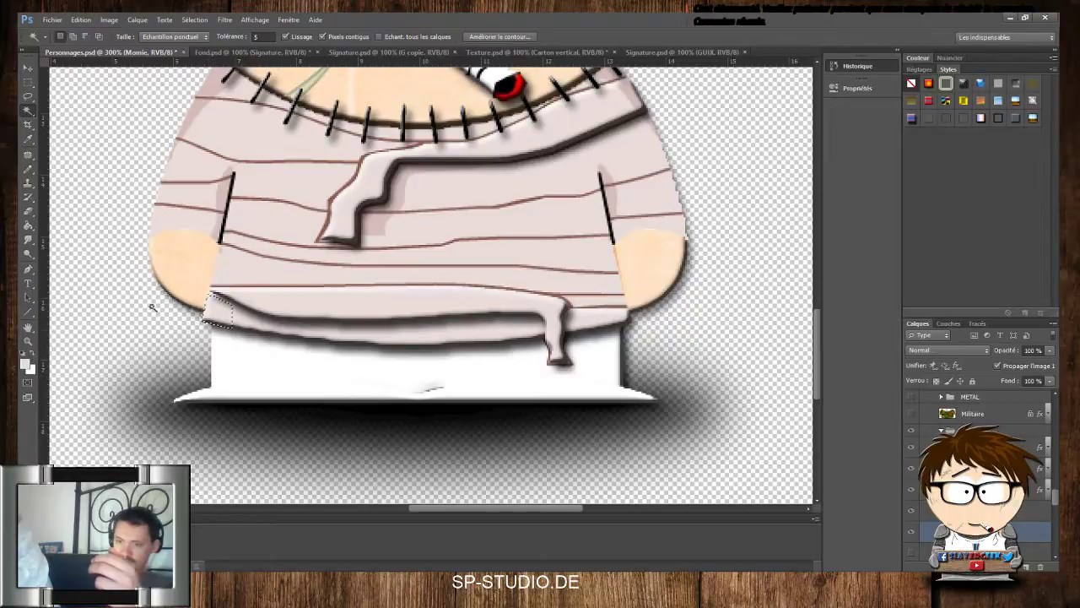
pyautogui.click(29, 172)
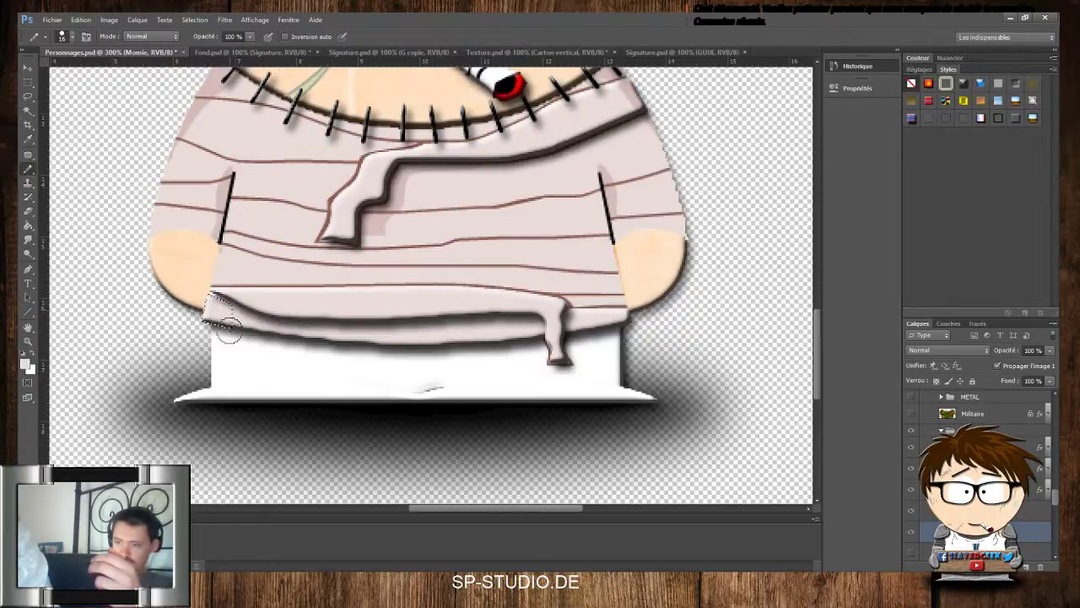
# Select the shaded patch of the hem strip beside the waist bandage's hanging end and paint it light pink
pyautogui.press('w')
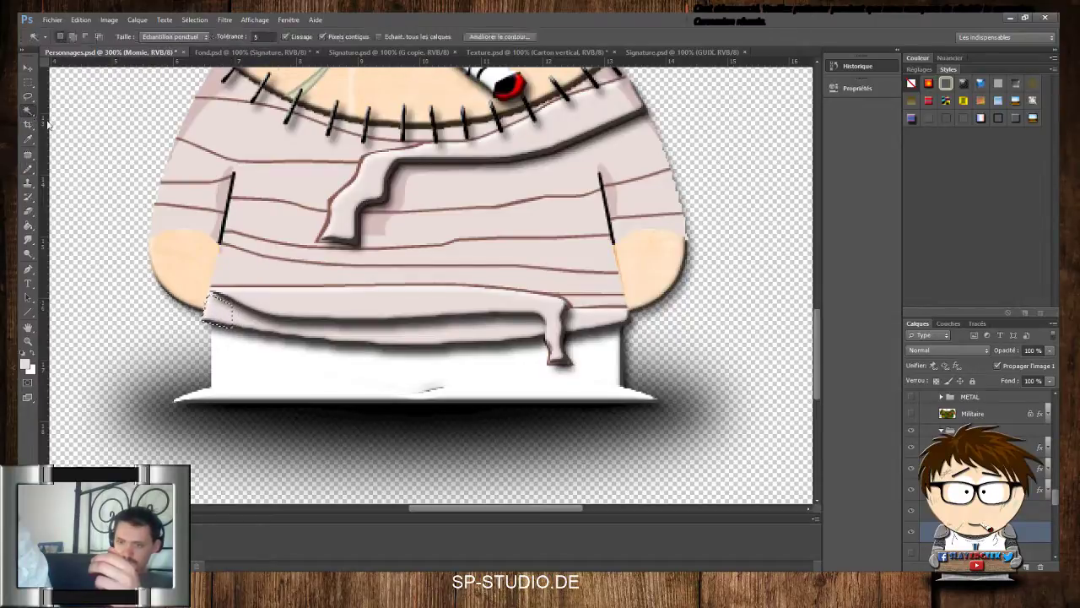
pyautogui.click(312, 325)
pyautogui.click(340, 333)
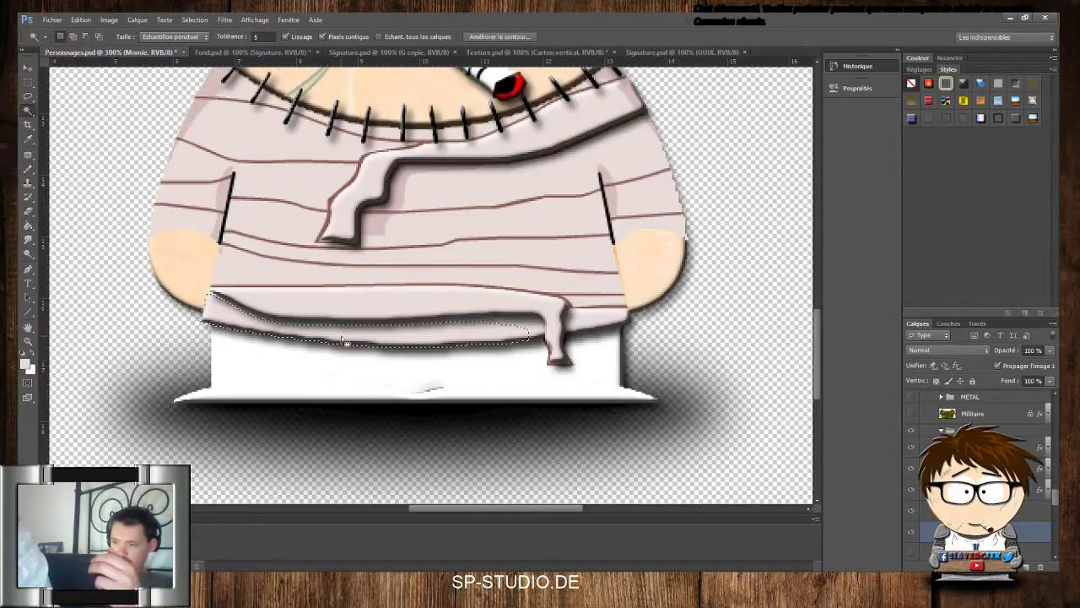
pyautogui.click(537, 339)
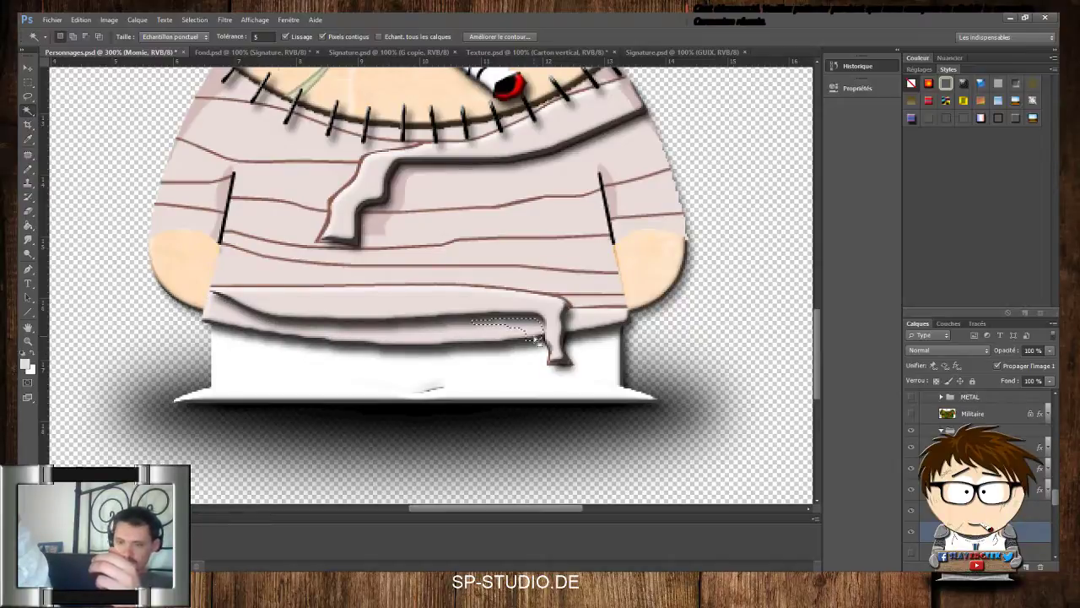
pyautogui.click(28, 173)
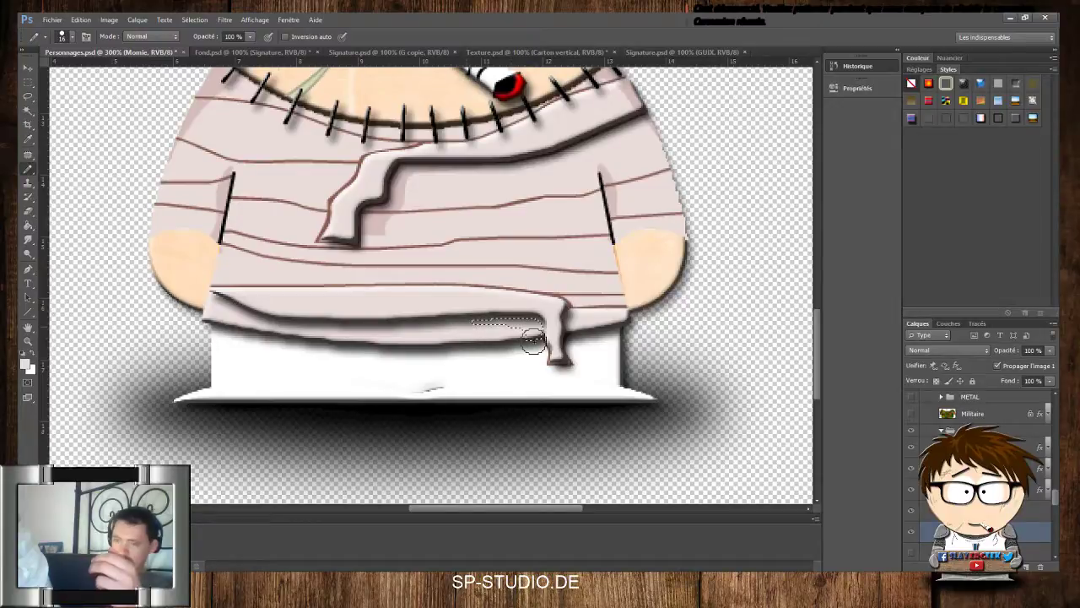
# Select the two shaded patches along the right arm line, beside it and at its upper tip, and cover them with light pink
pyautogui.click(28, 112)
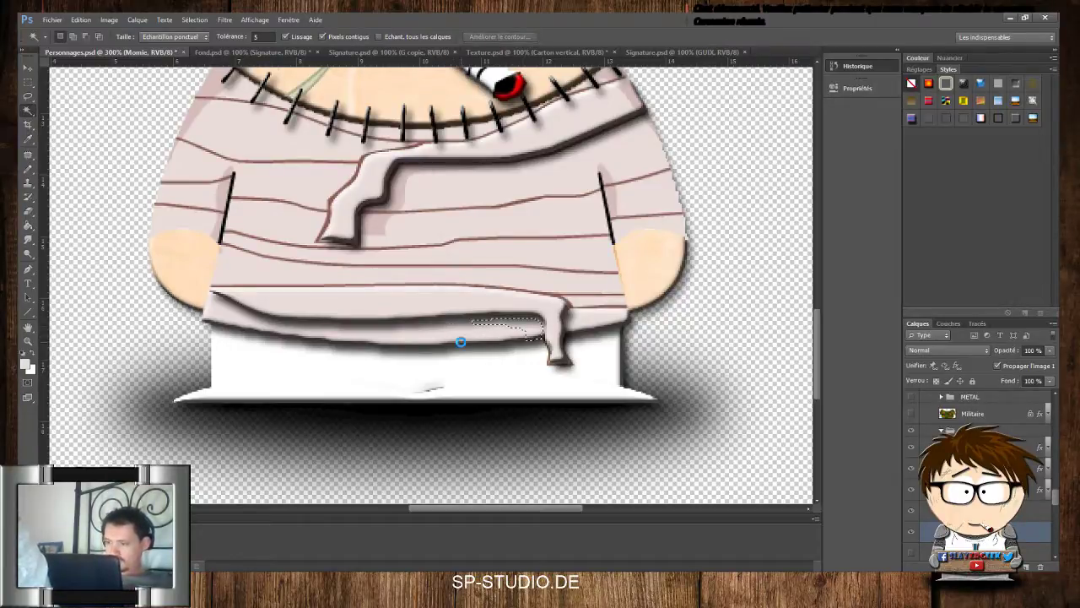
pyautogui.hotkey('ctrl', 'd')
pyautogui.hotkey('ctrl', 'd')
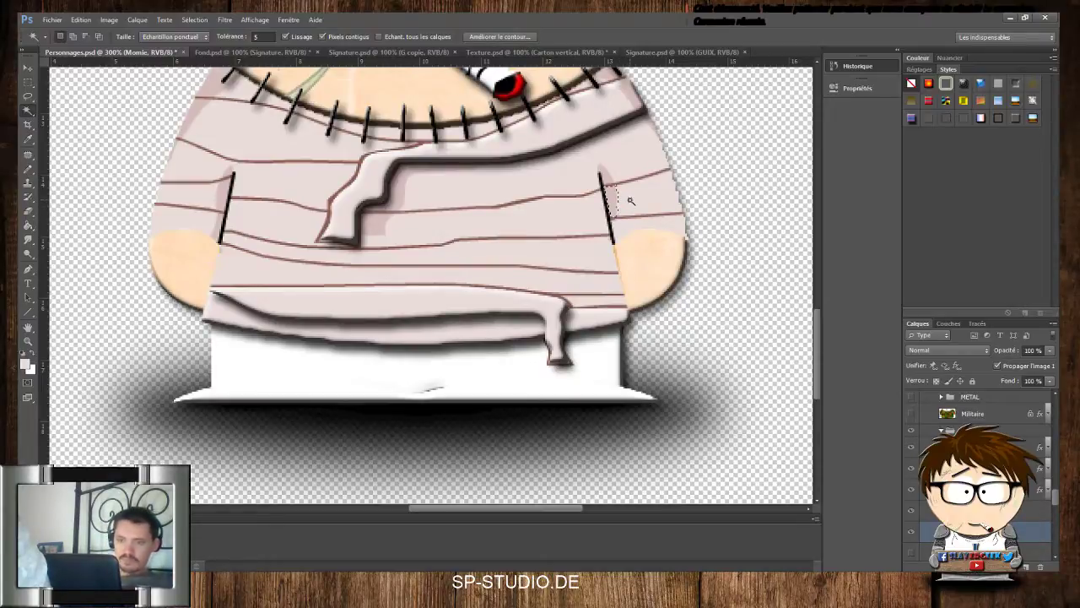
pyautogui.click(29, 170)
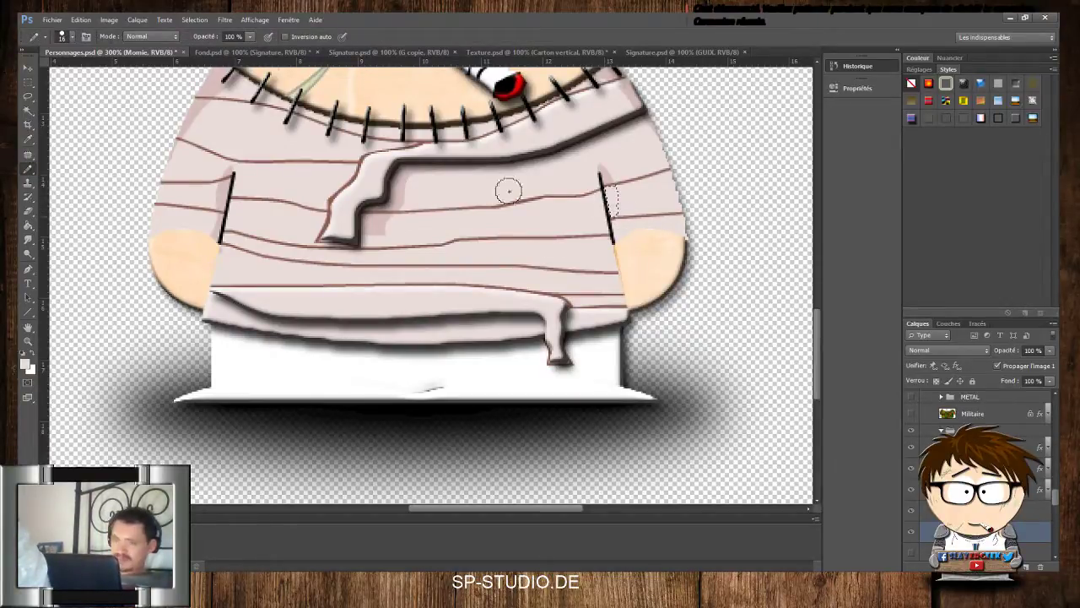
pyautogui.click(28, 111)
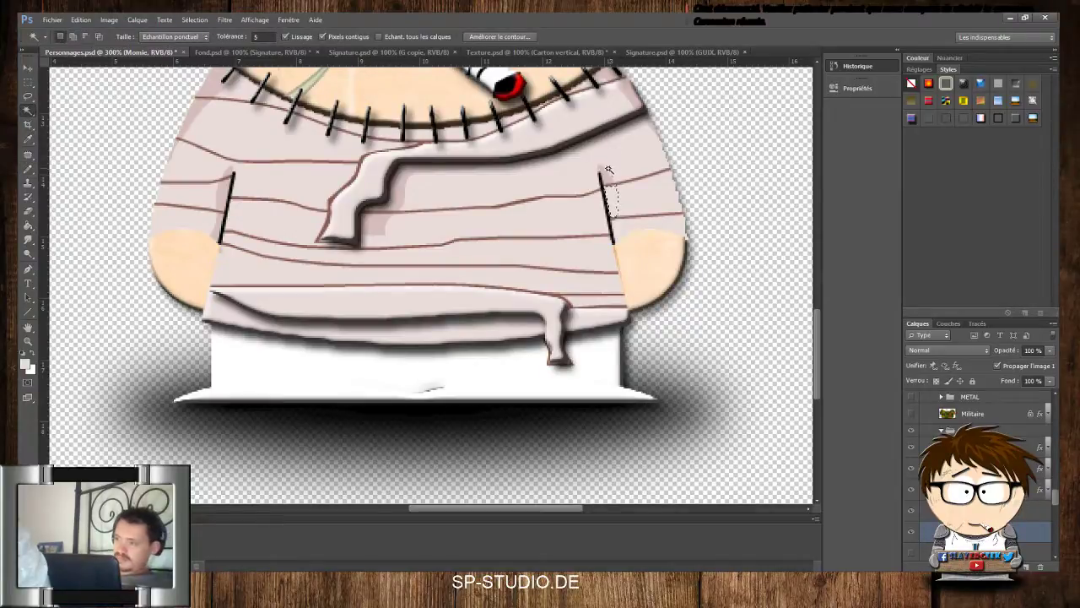
pyautogui.click(28, 169)
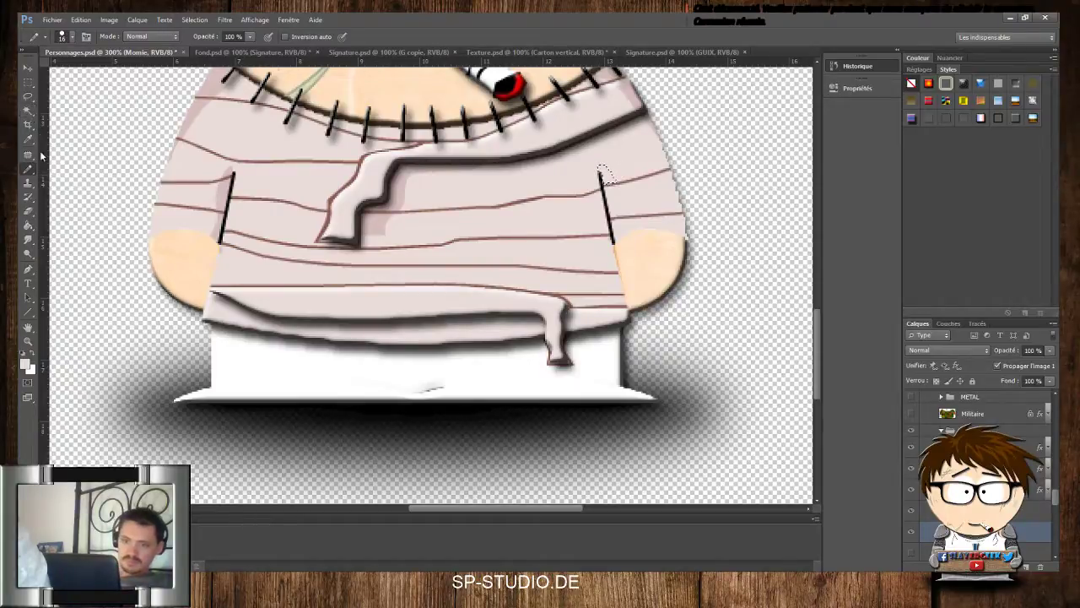
# Select and paint over the three shaded patches along the left arm line, from the hand up to the line's tip, in light pink
pyautogui.click(27, 111)
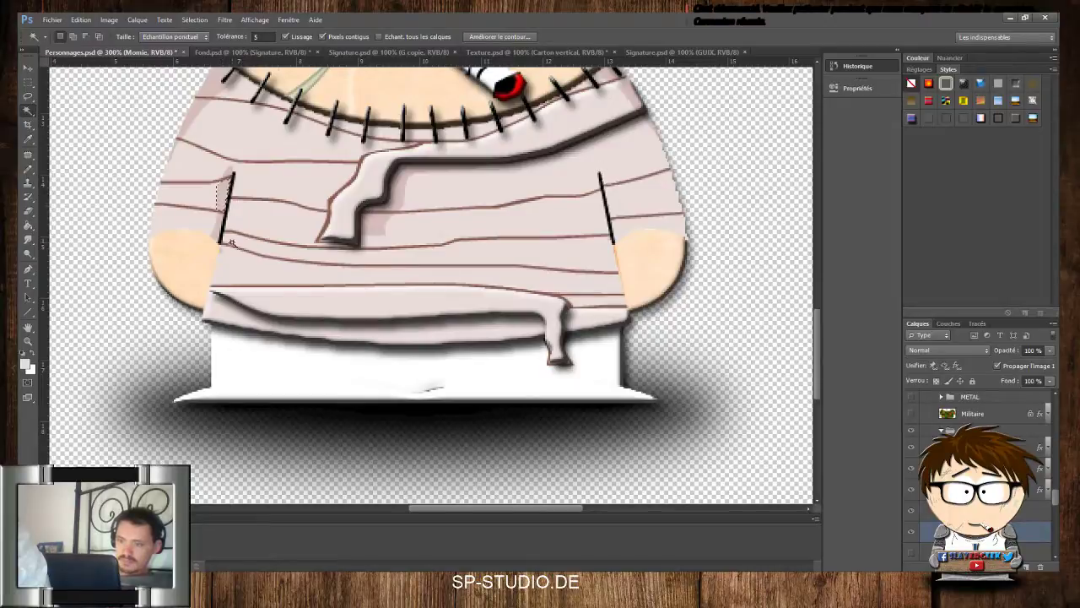
pyautogui.click(28, 168)
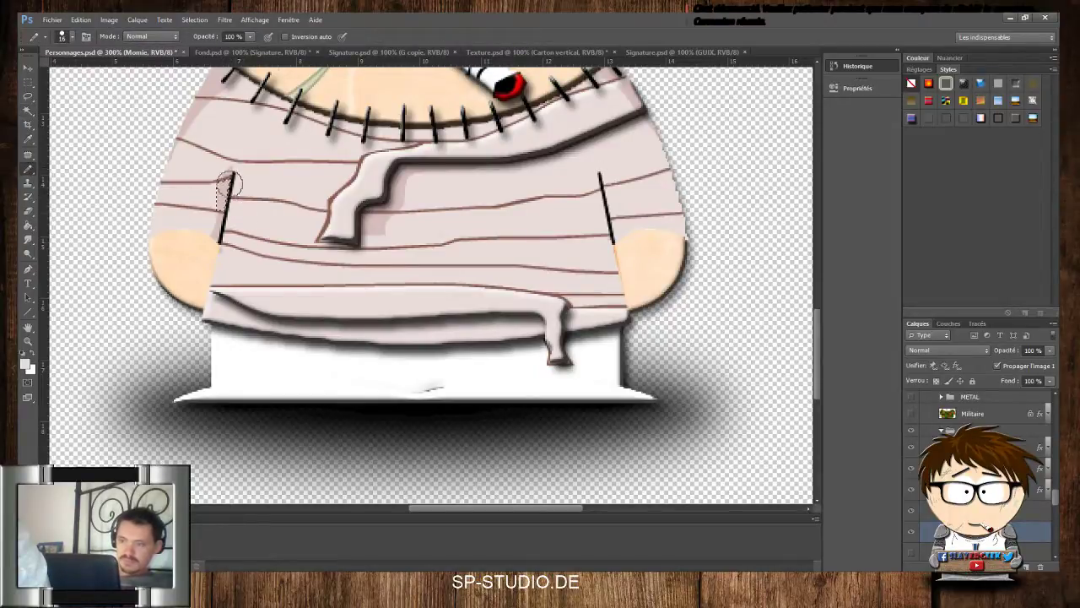
pyautogui.click(28, 110)
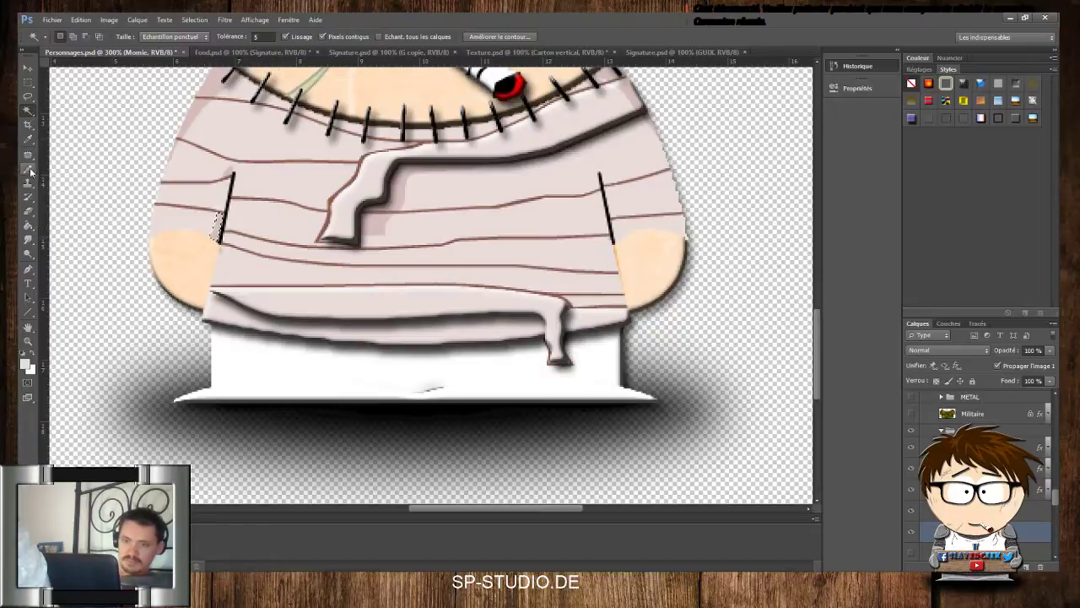
pyautogui.press('b')
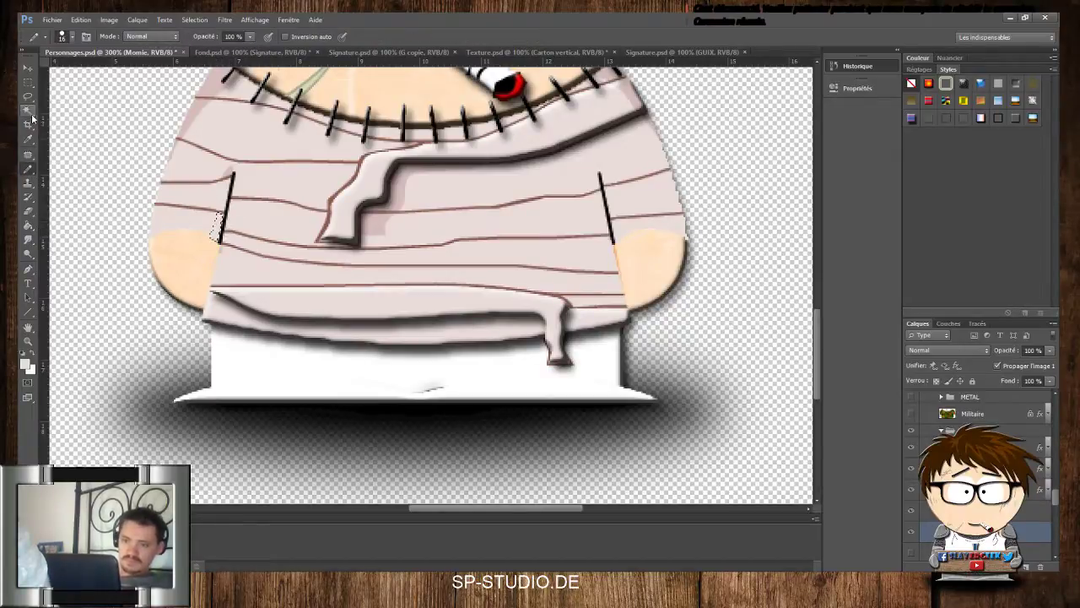
pyautogui.press('w')
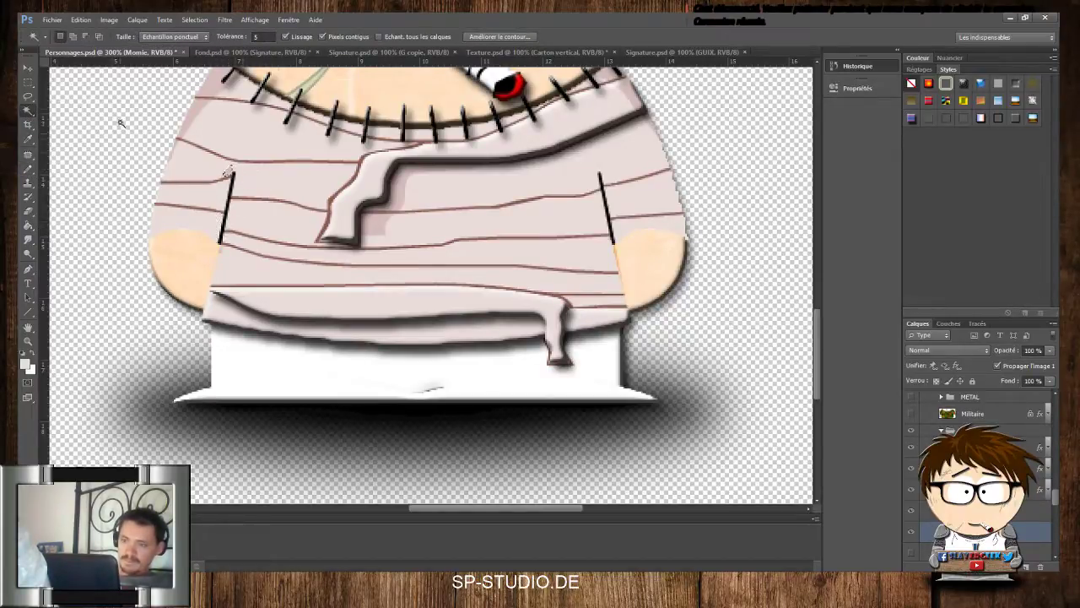
pyautogui.click(28, 169)
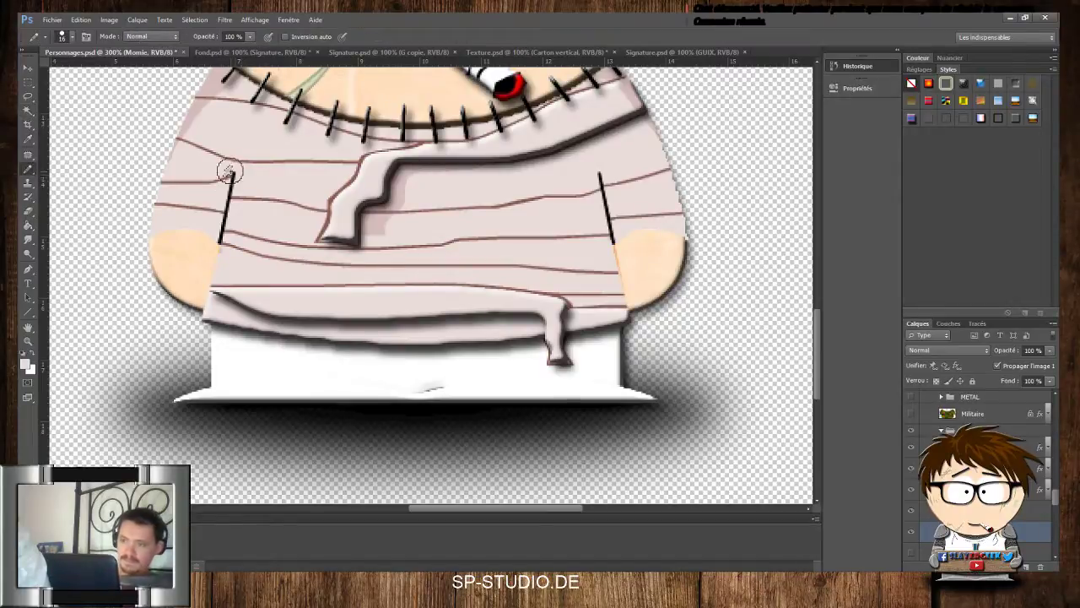
# Select the shaded edges of the two uppermost bandage strips at the left shoulder and paint them light pink
pyautogui.click(28, 111)
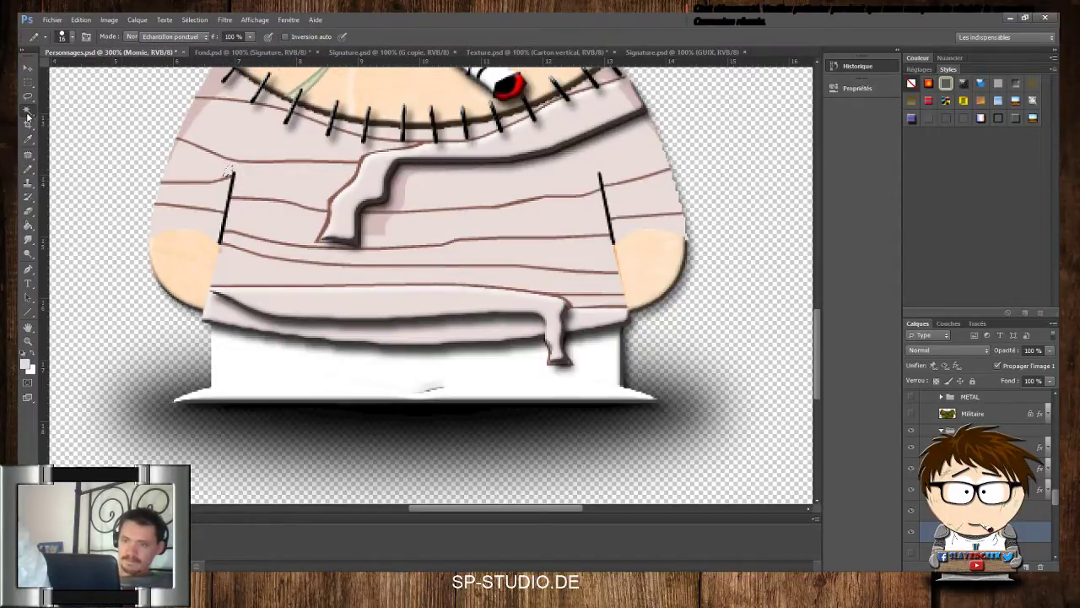
pyautogui.click(200, 125)
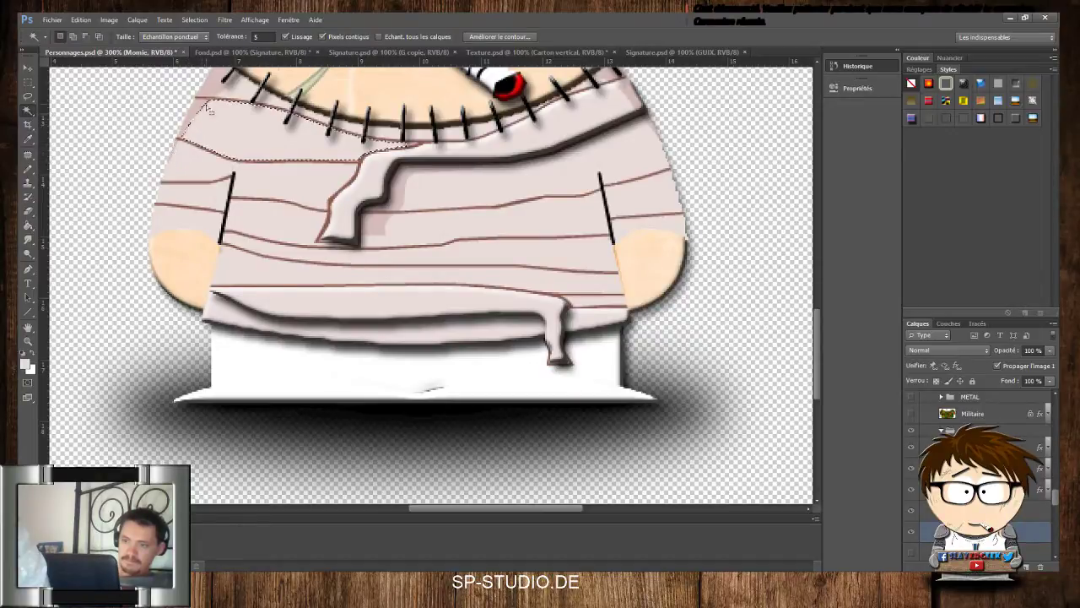
pyautogui.click(27, 169)
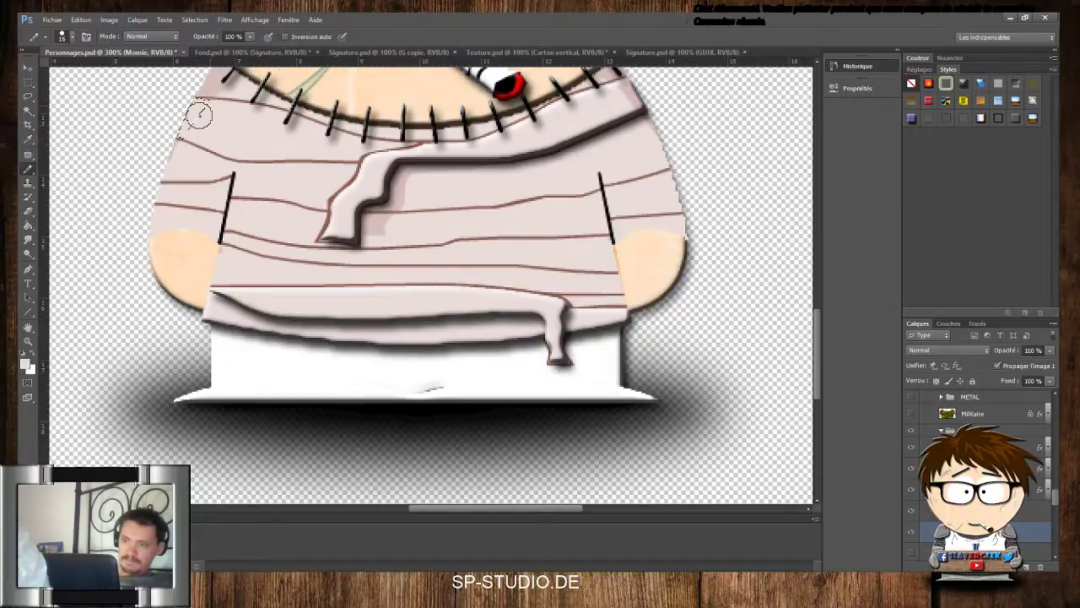
pyautogui.click(28, 111)
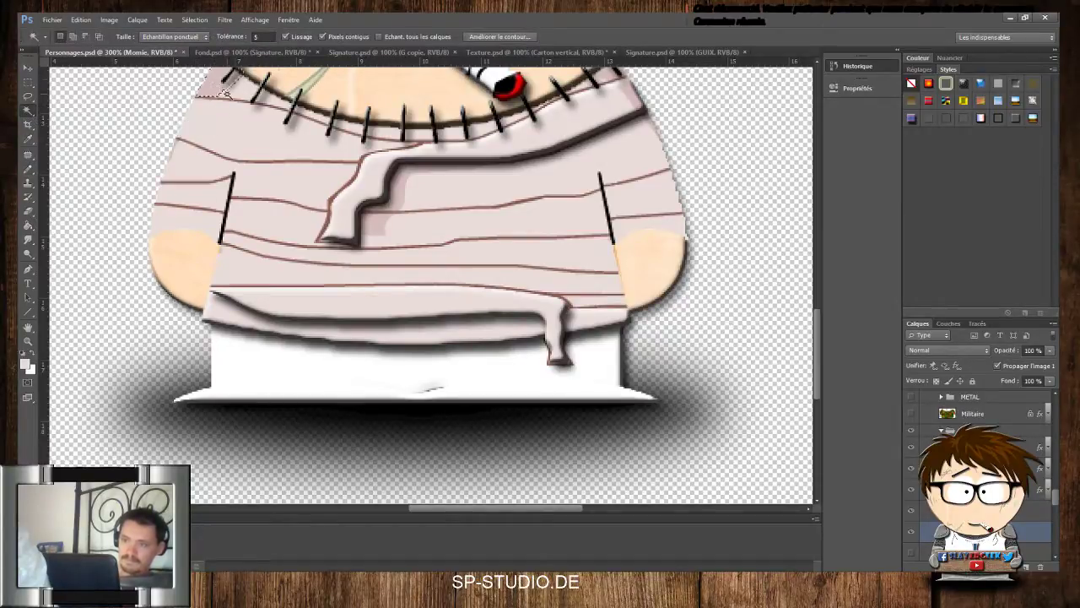
pyautogui.click(28, 169)
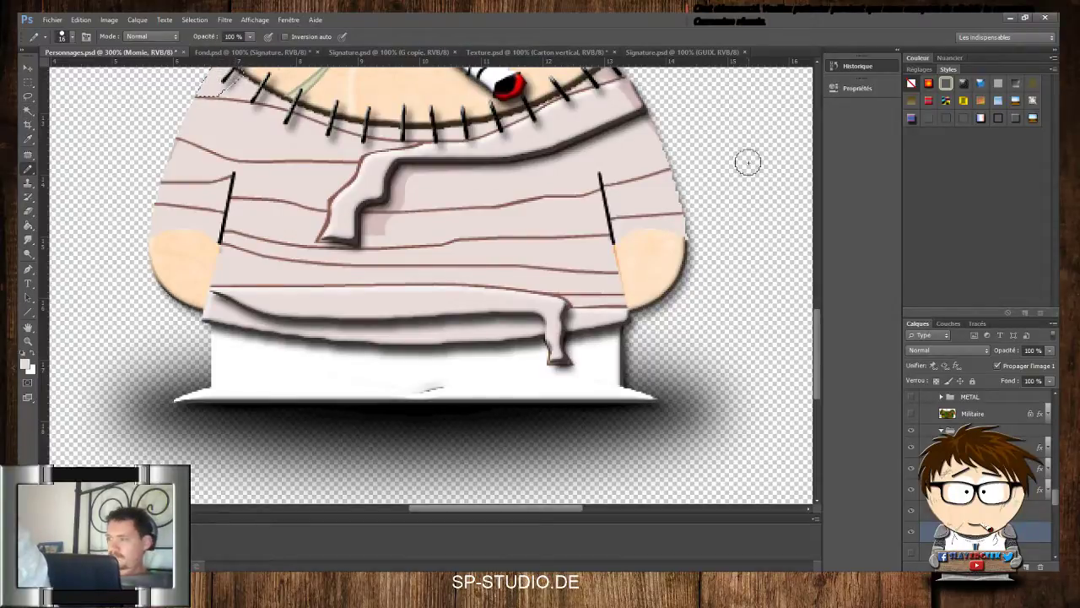
# Select the shaded upper right end of the diagonal bandage on the costume image layer and paint it light pink
pyautogui.scroll(3, 817, 332)
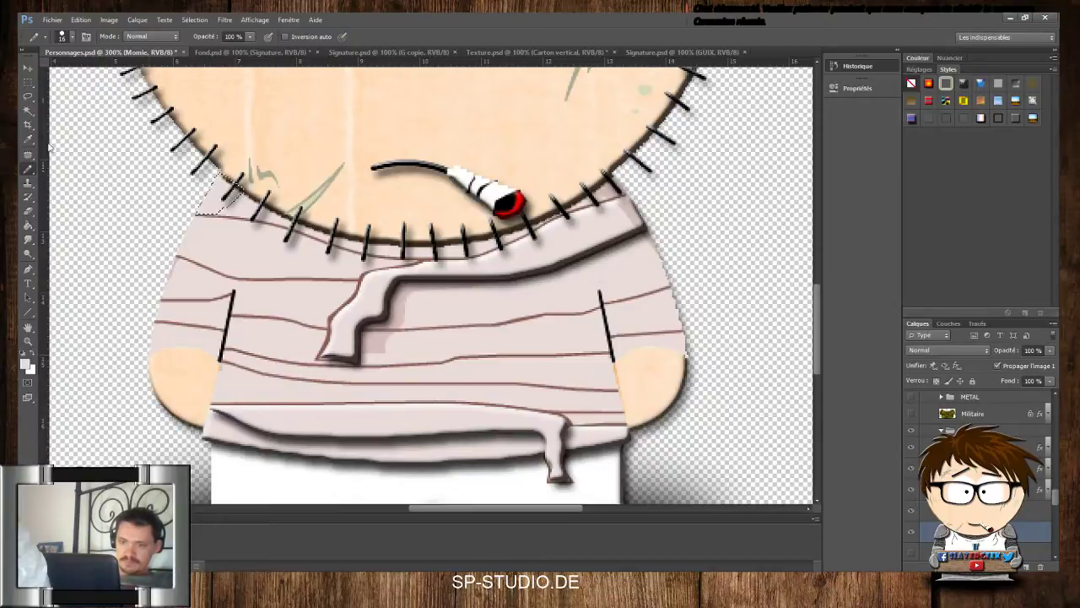
pyautogui.click(28, 111)
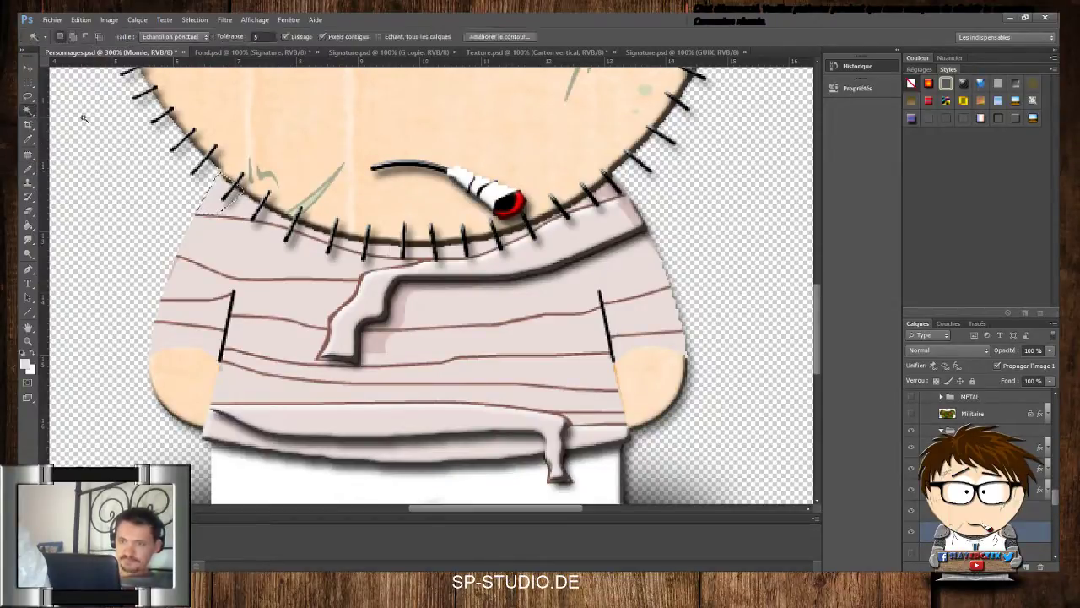
pyautogui.click(638, 223)
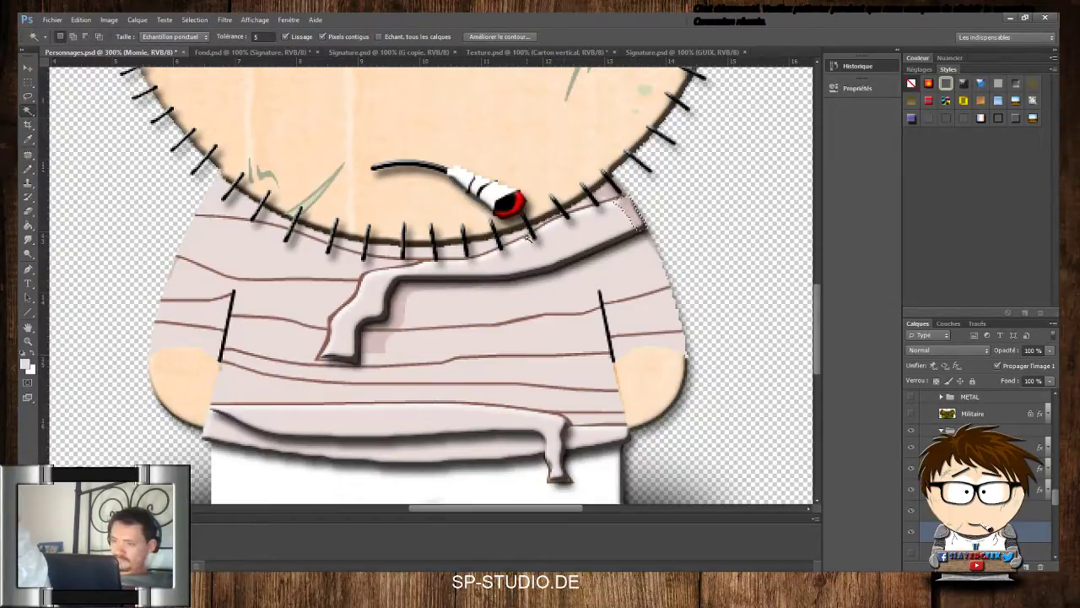
pyautogui.click(28, 169)
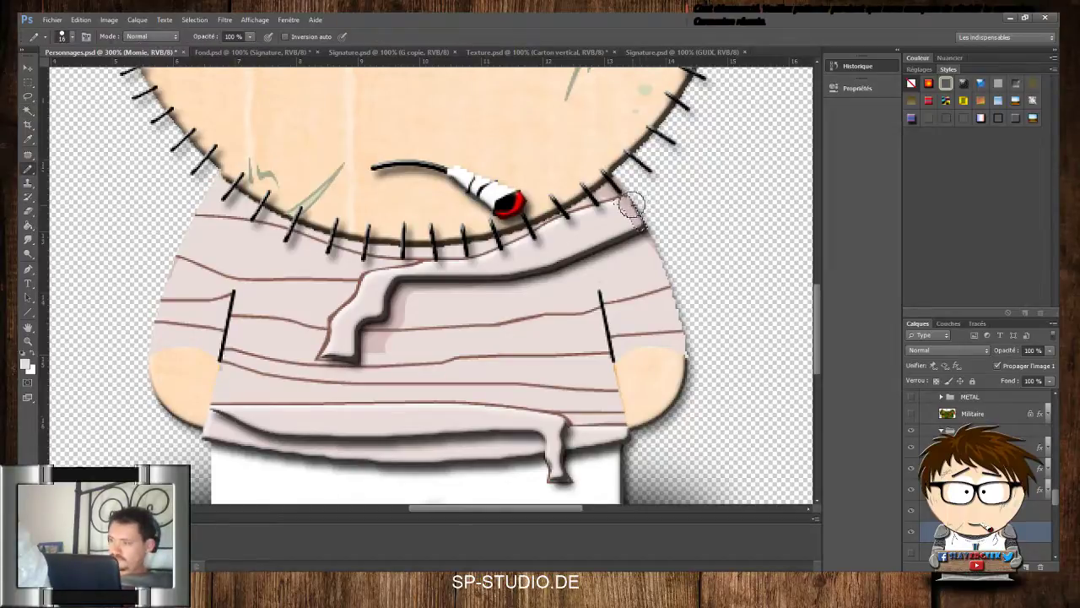
# Hide the embossed diagonal bandage layer to expose the shading of the costume image beneath it
pyautogui.click(28, 111)
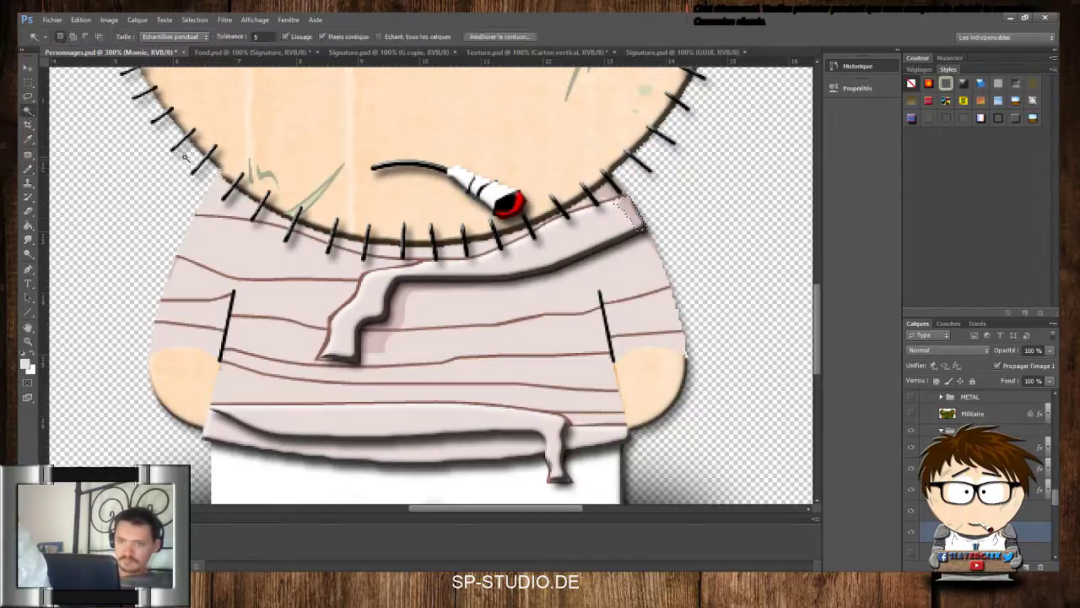
pyautogui.click(666, 246)
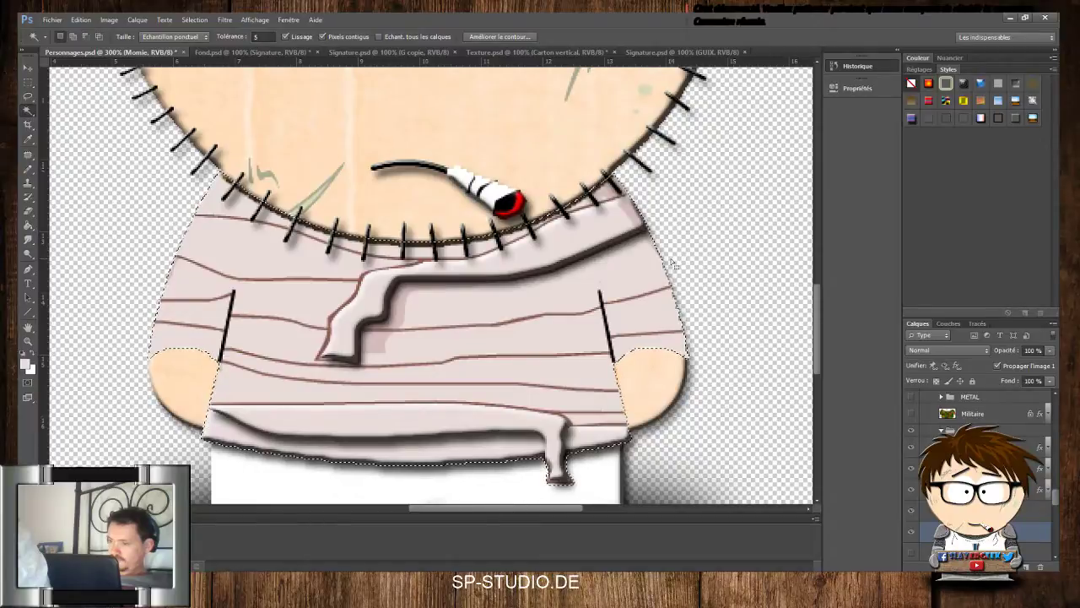
pyautogui.click(917, 450)
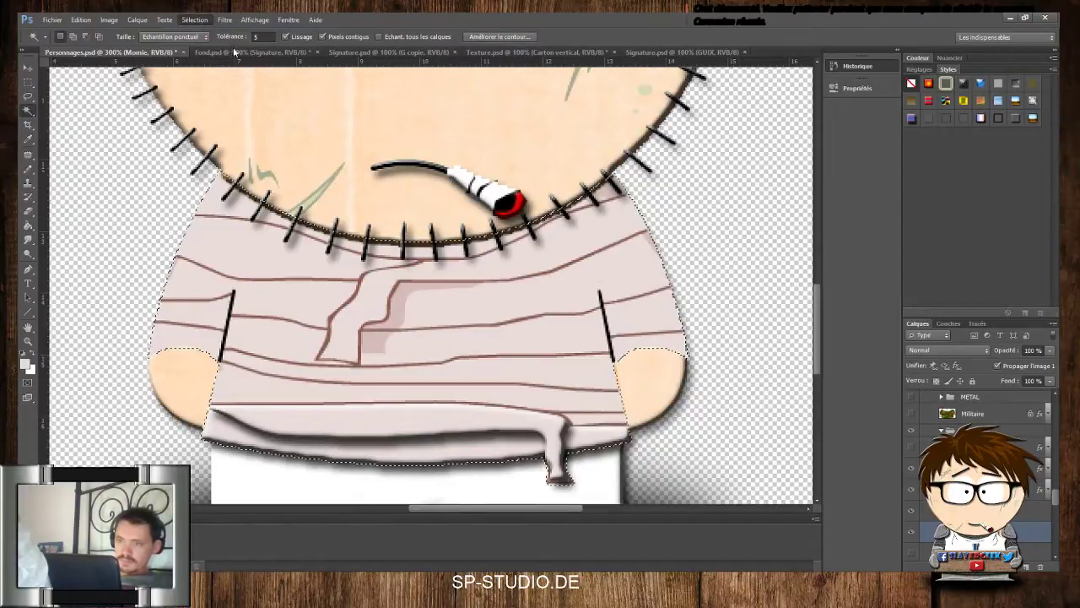
# Clear the costume outline selection, then select the lower shaded patch beside the diagonal bandage's hanging end and paint it light pink
pyautogui.press('b')
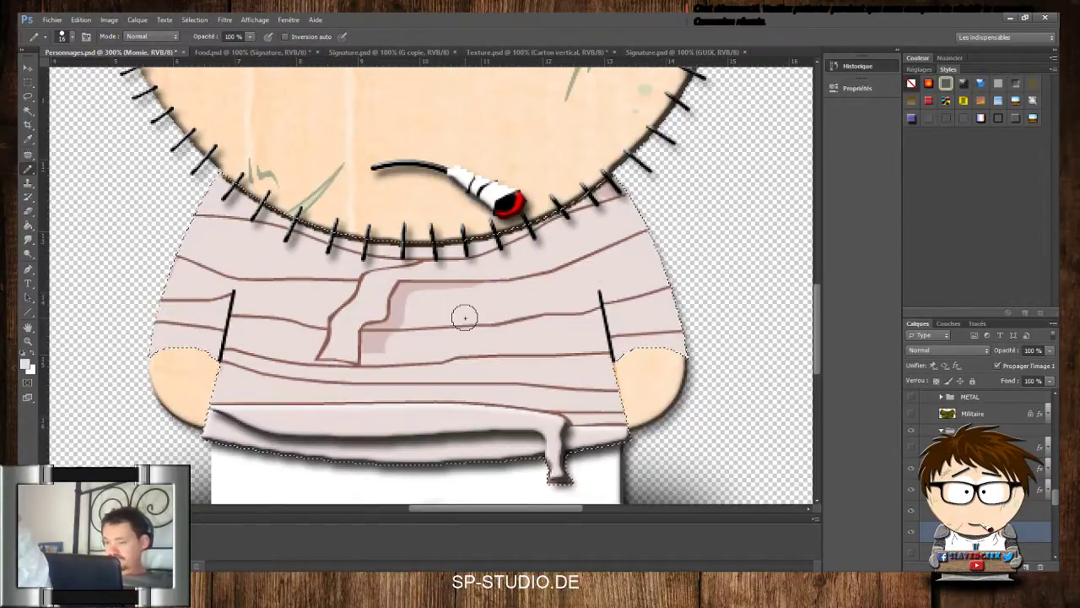
pyautogui.press('w')
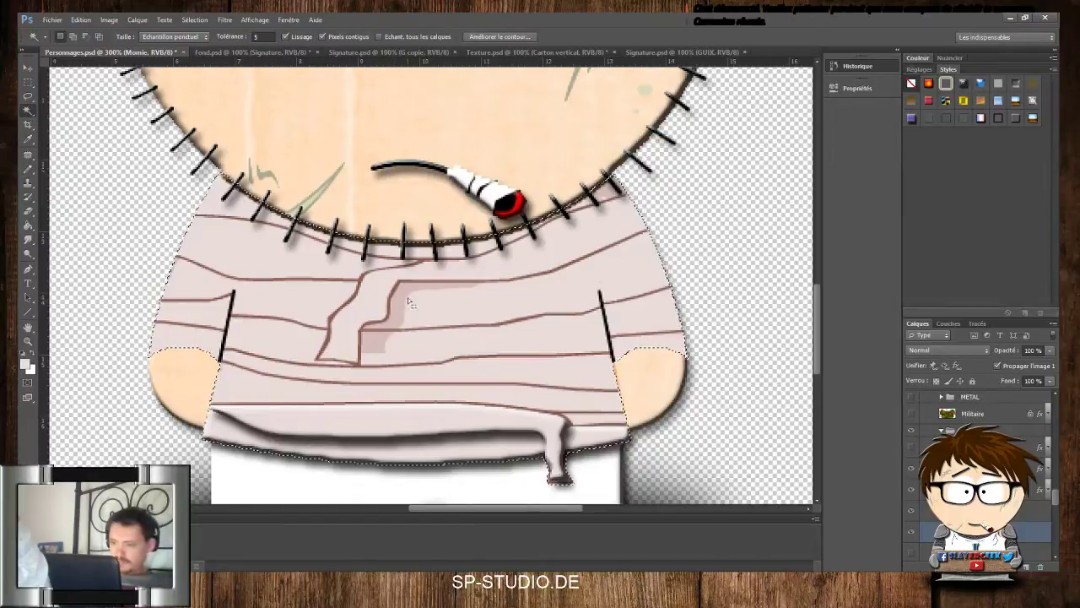
pyautogui.hotkey('ctrl', 'd')
pyautogui.click(408, 305)
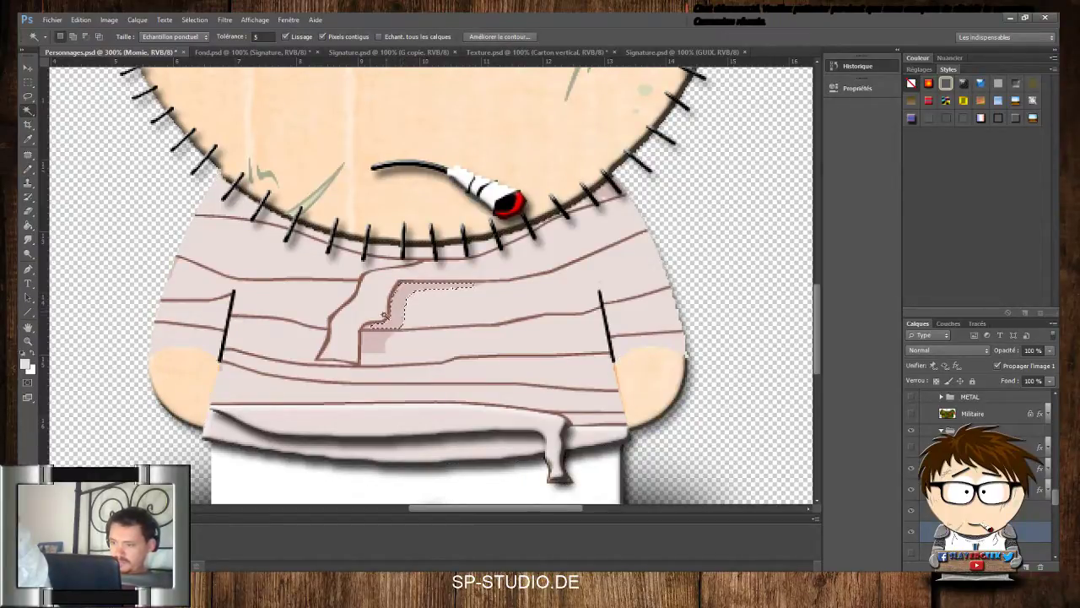
pyautogui.click(385, 346)
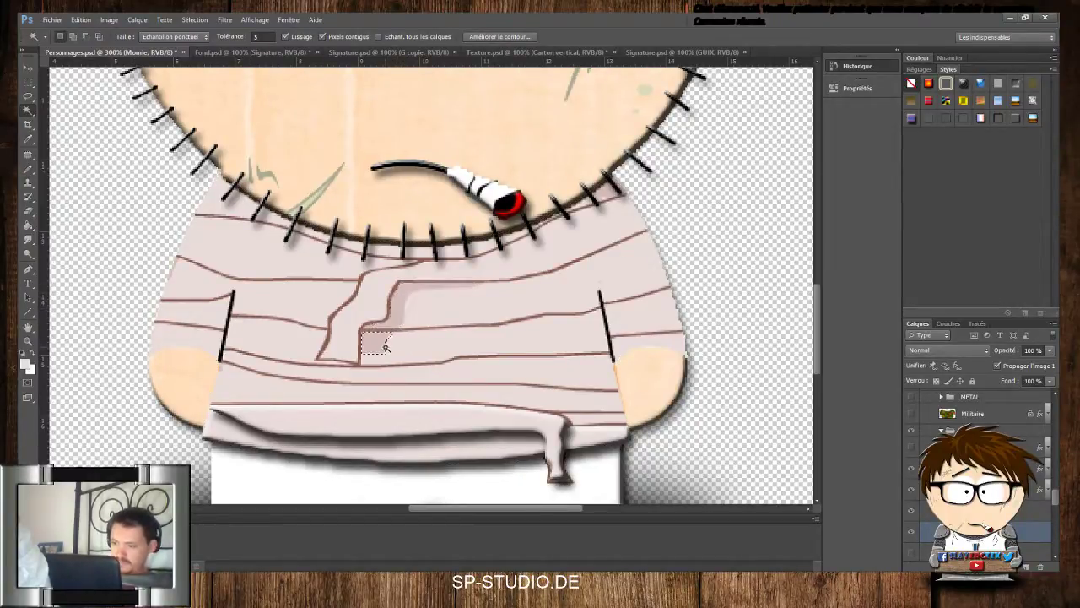
pyautogui.click(28, 168)
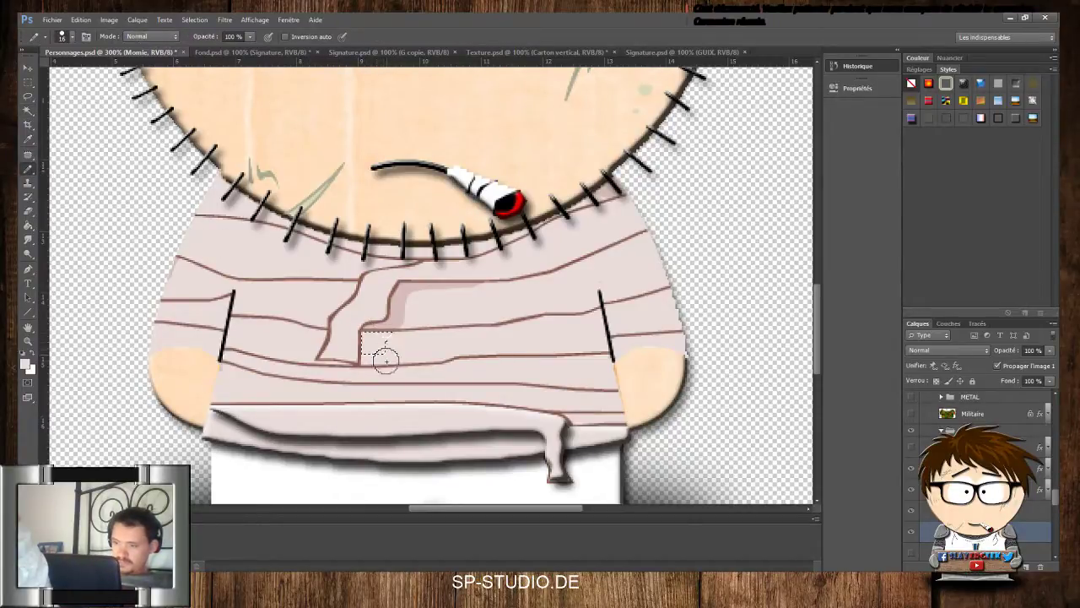
# Select the upper shaded patch under the diagonal bandage's fold and paint it light pink
pyautogui.click(27, 110)
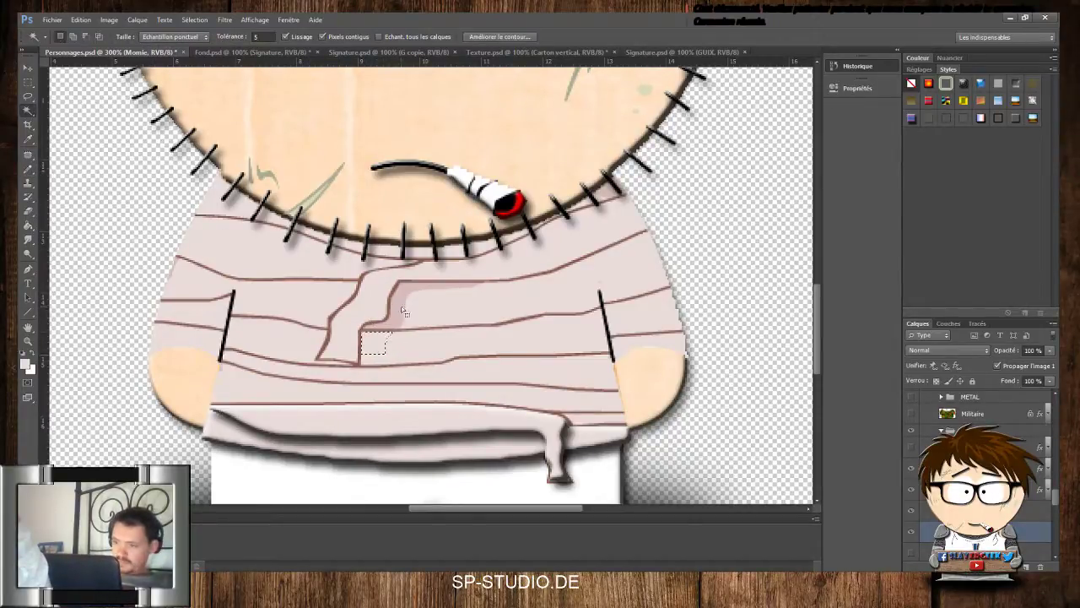
pyautogui.click(405, 311)
pyautogui.click(28, 168)
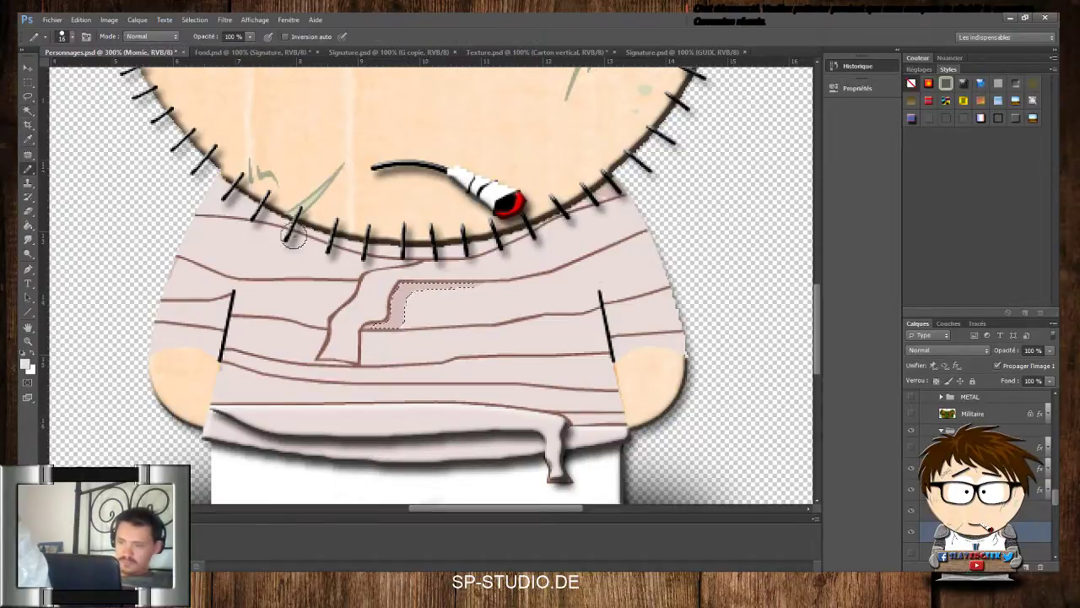
pyautogui.moveTo(371, 305)
pyautogui.mouseDown()
pyautogui.moveTo(416, 288)
pyautogui.moveTo(467, 285)
pyautogui.moveTo(411, 315)
pyautogui.mouseUp()
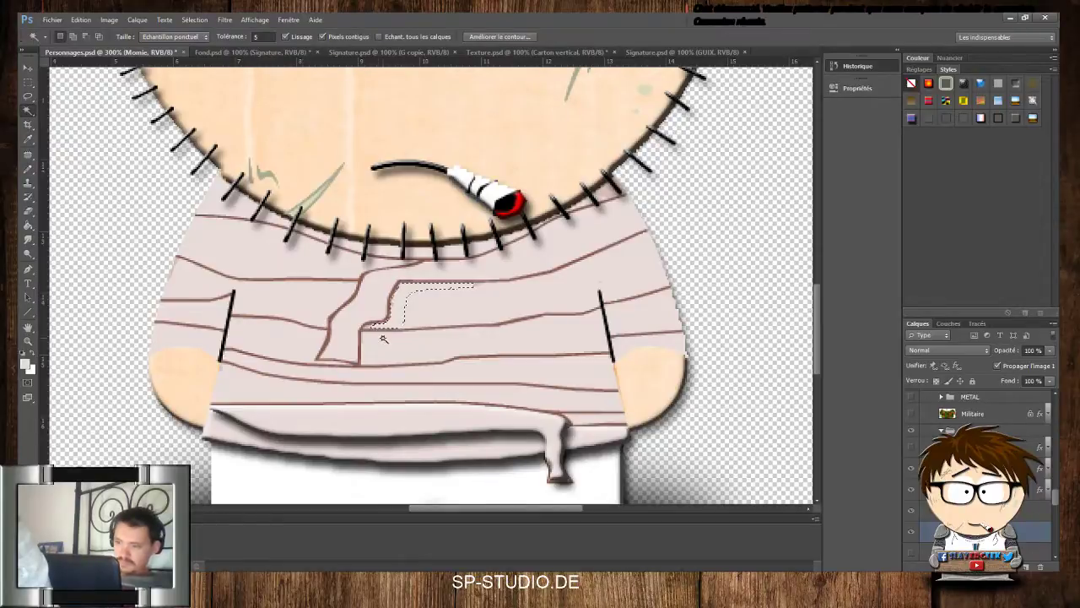
# Clear the patch selection, select the costume outline on the image layer and touch up the leftover shading specks in light pink
pyautogui.hotkey('ctrl', 'd')
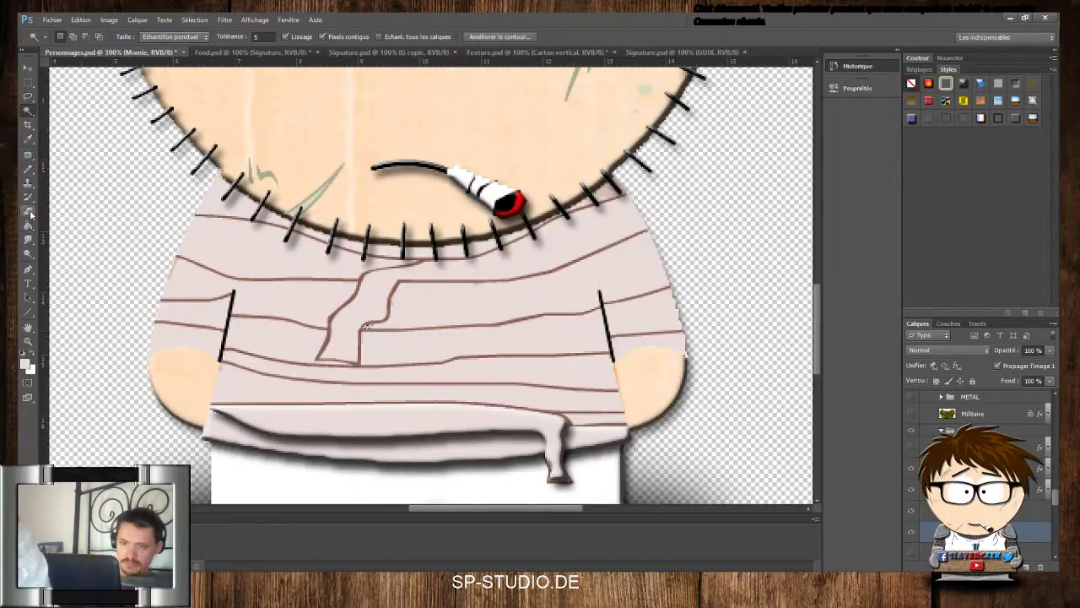
pyautogui.click(28, 169)
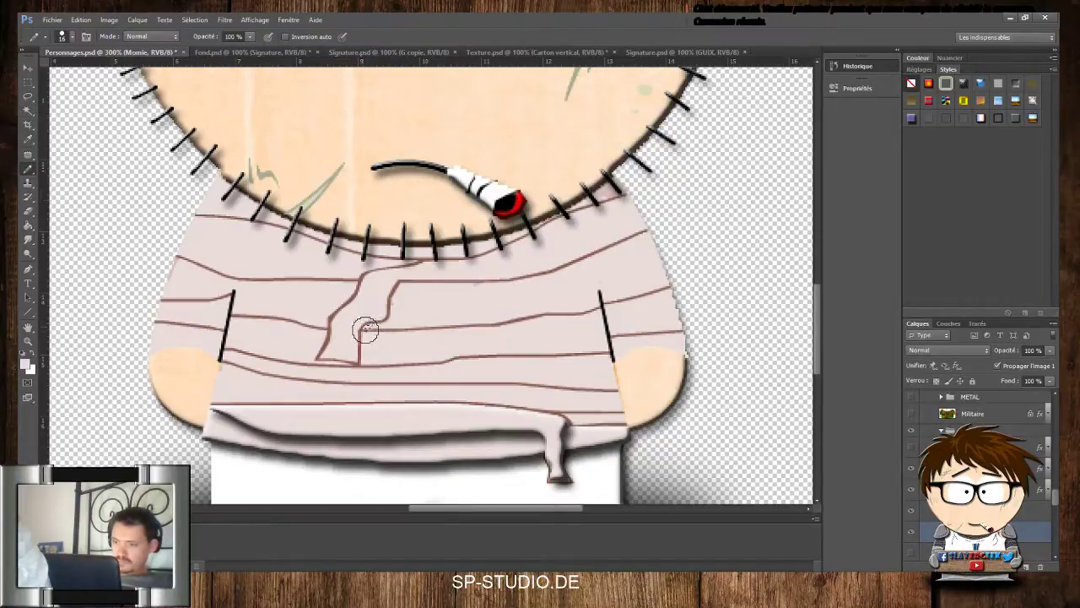
pyautogui.click(28, 111)
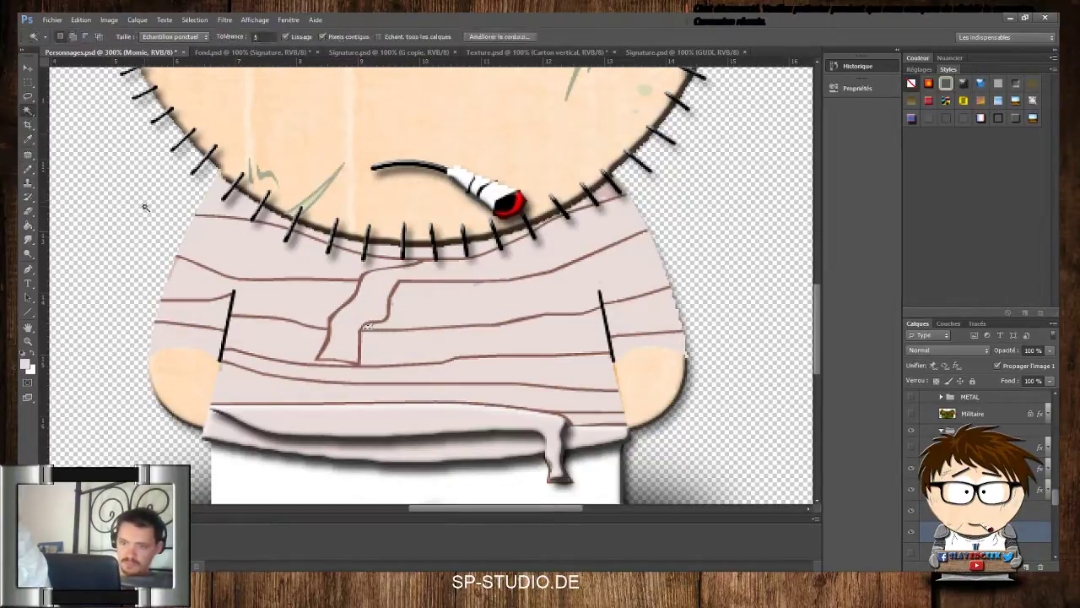
pyautogui.click(145, 207)
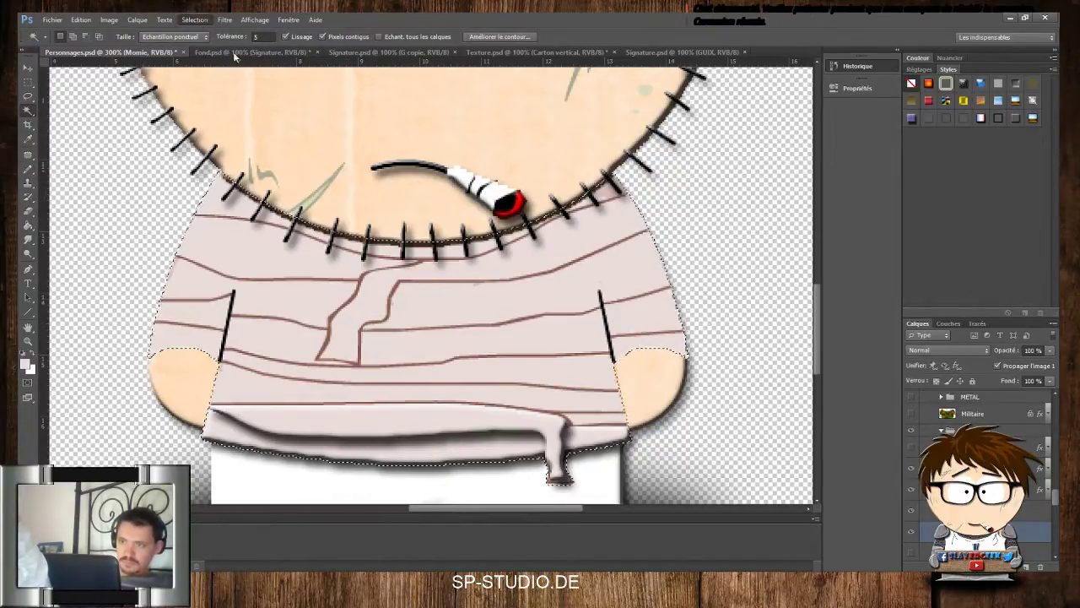
pyautogui.click(28, 168)
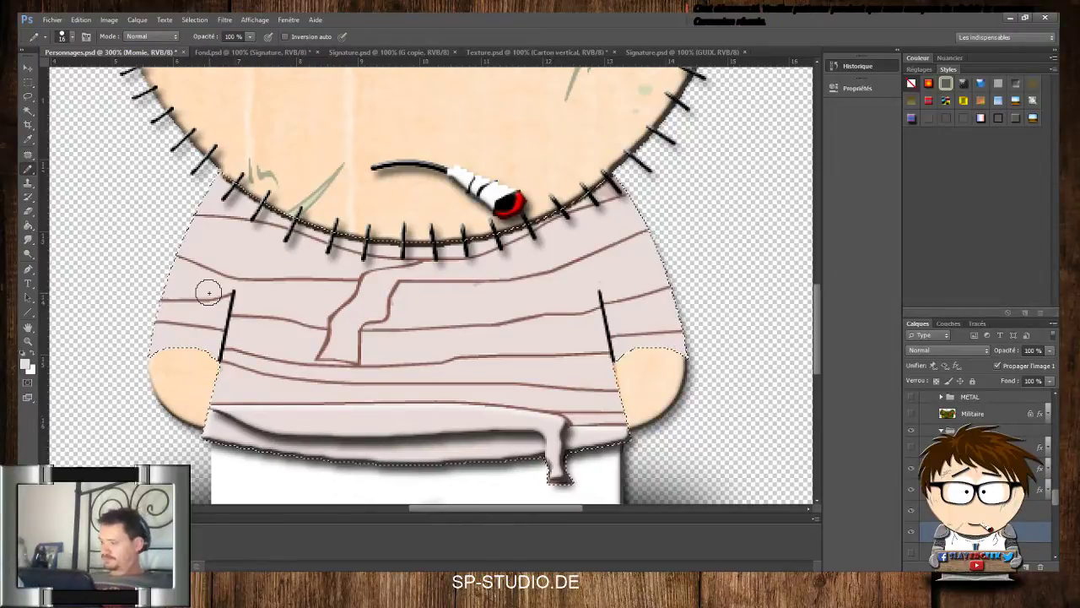
pyautogui.click(29, 115)
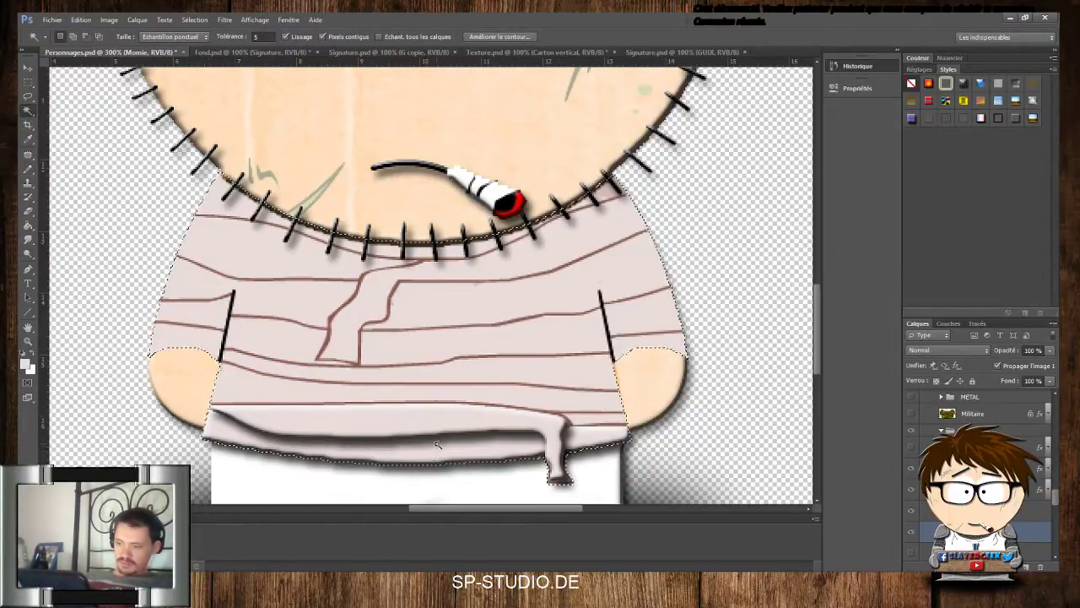
# Replace the outline selection with the hem strip below the lowest long bandage and toggle the embossed bandage layers to compare them
pyautogui.hotkey('ctrl', 'd')
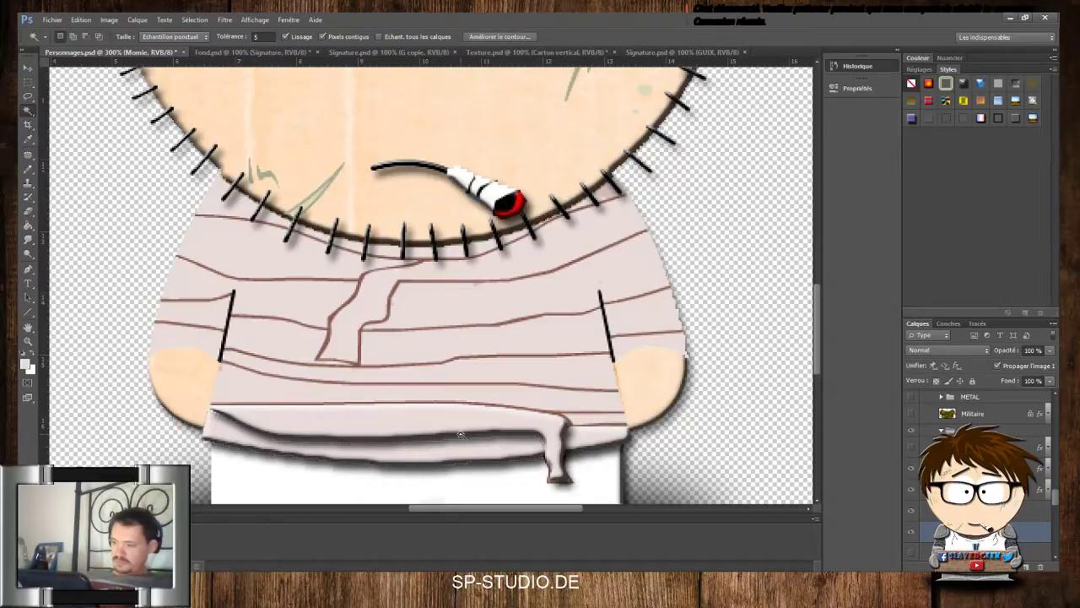
pyautogui.click(194, 20)
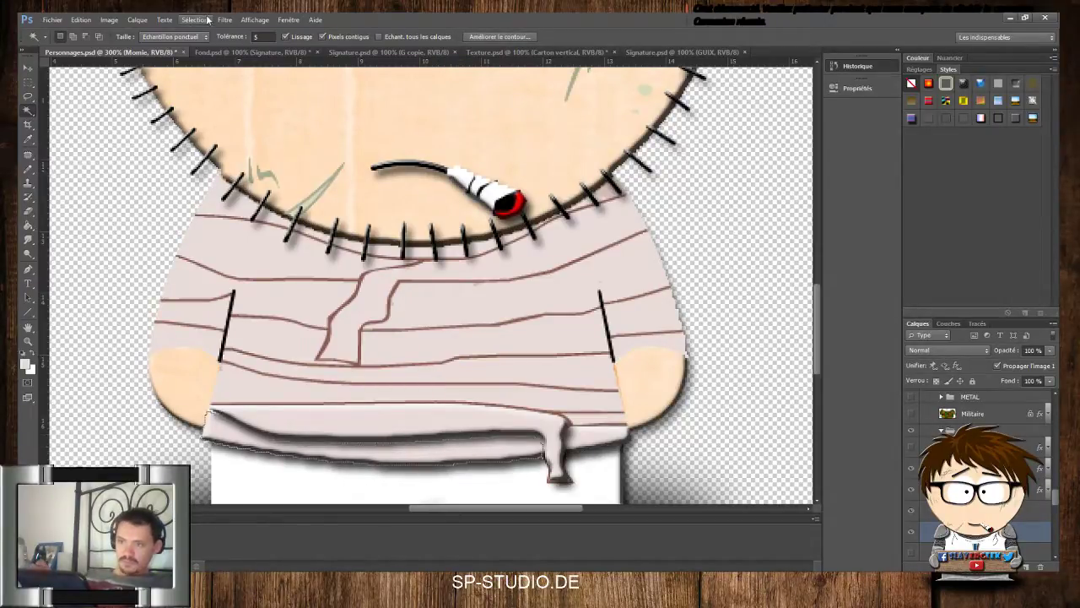
pyautogui.click(245, 70)
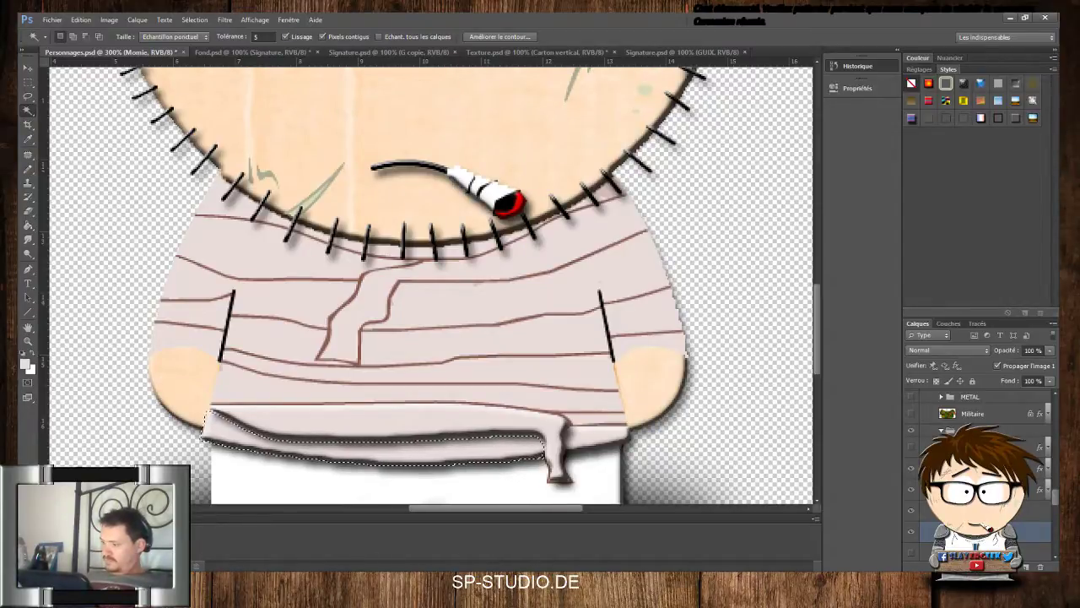
pyautogui.click(912, 492)
pyautogui.click(911, 470)
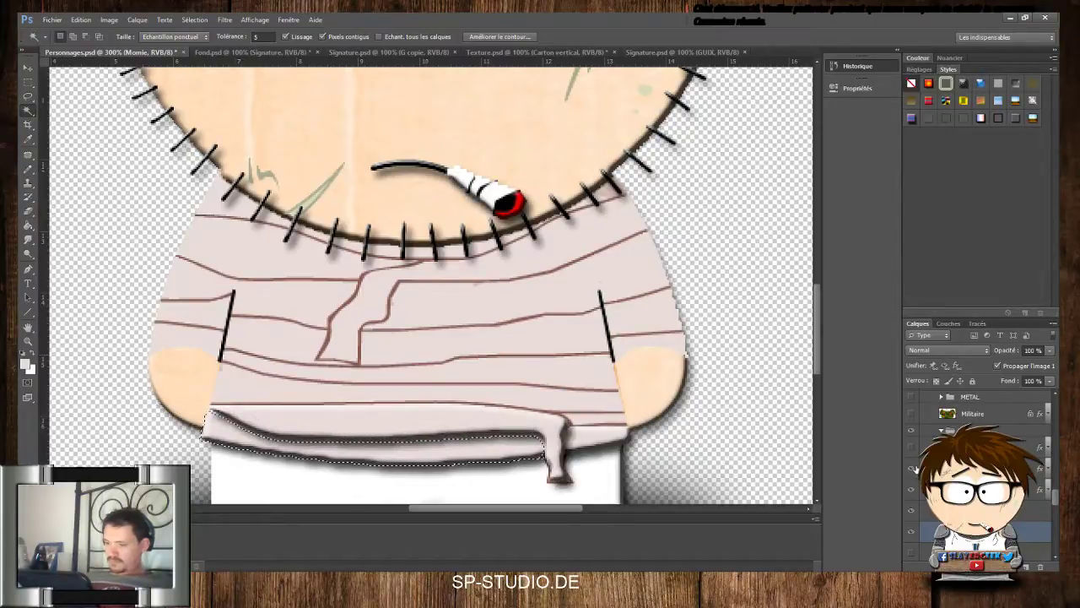
pyautogui.click(913, 489)
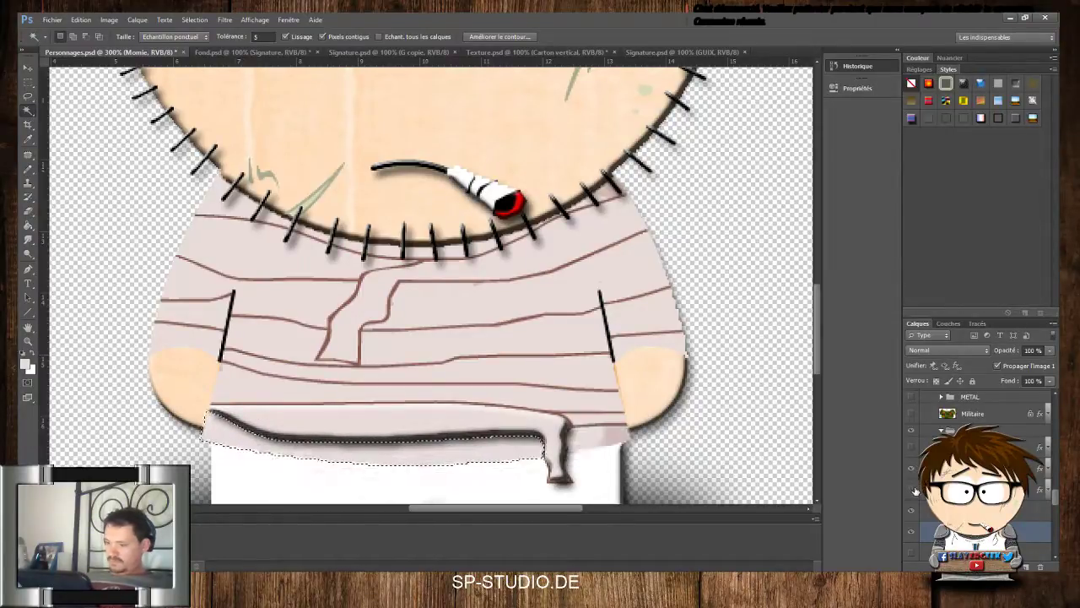
pyautogui.click(913, 489)
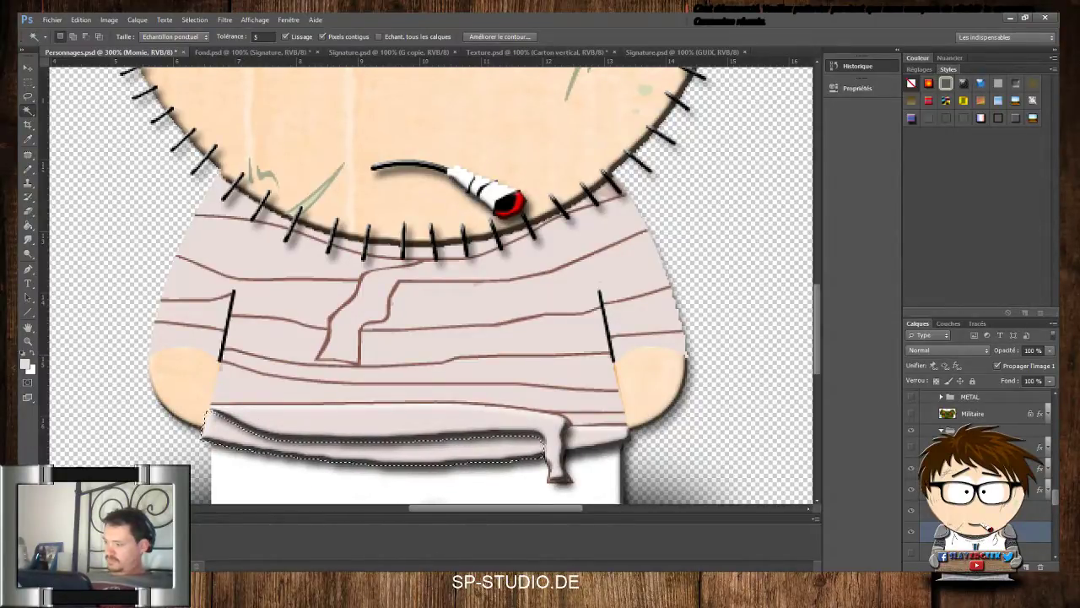
pyautogui.click(913, 489)
pyautogui.click(970, 489)
pyautogui.click(29, 213)
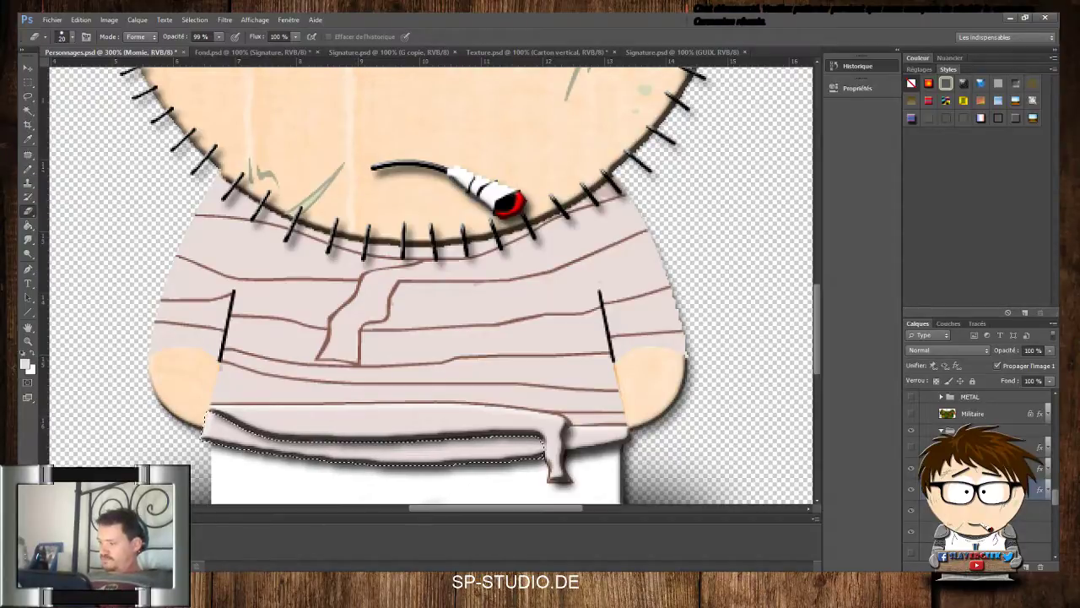
pyautogui.click(979, 511)
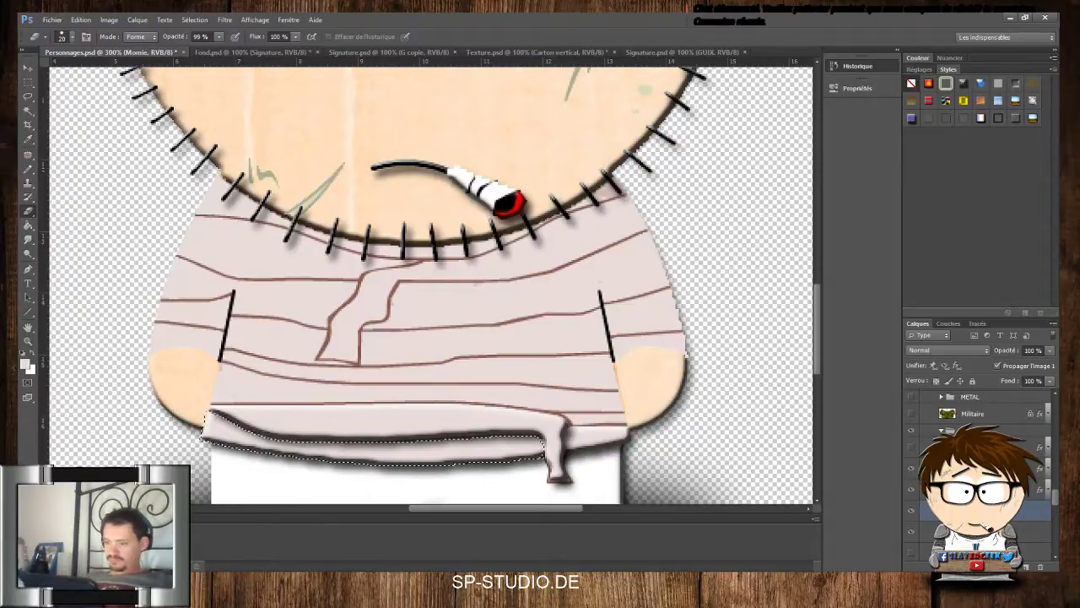
pyautogui.click(28, 110)
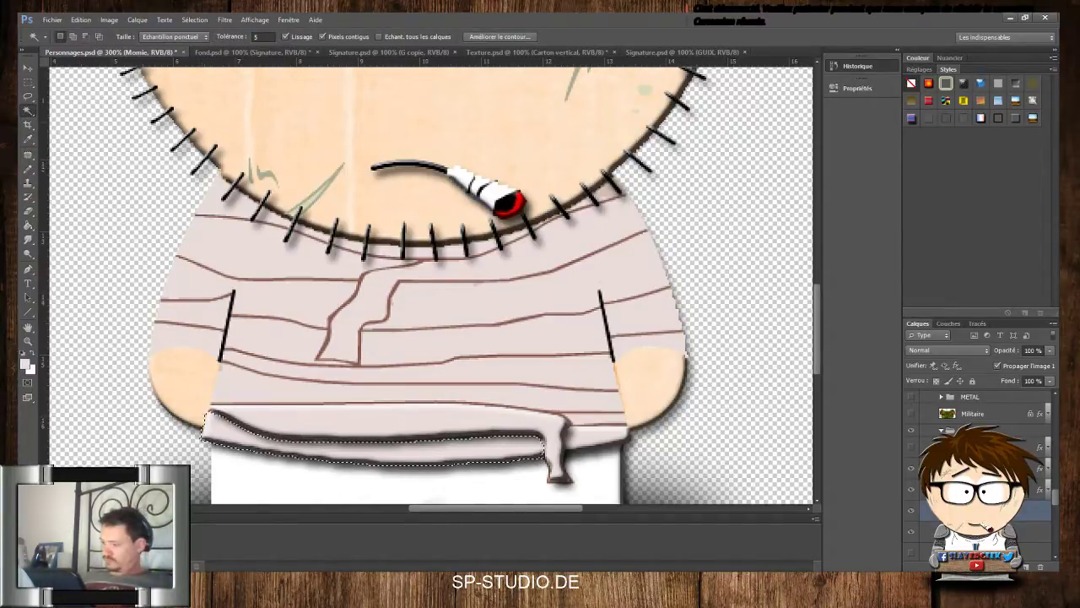
pyautogui.click(972, 532)
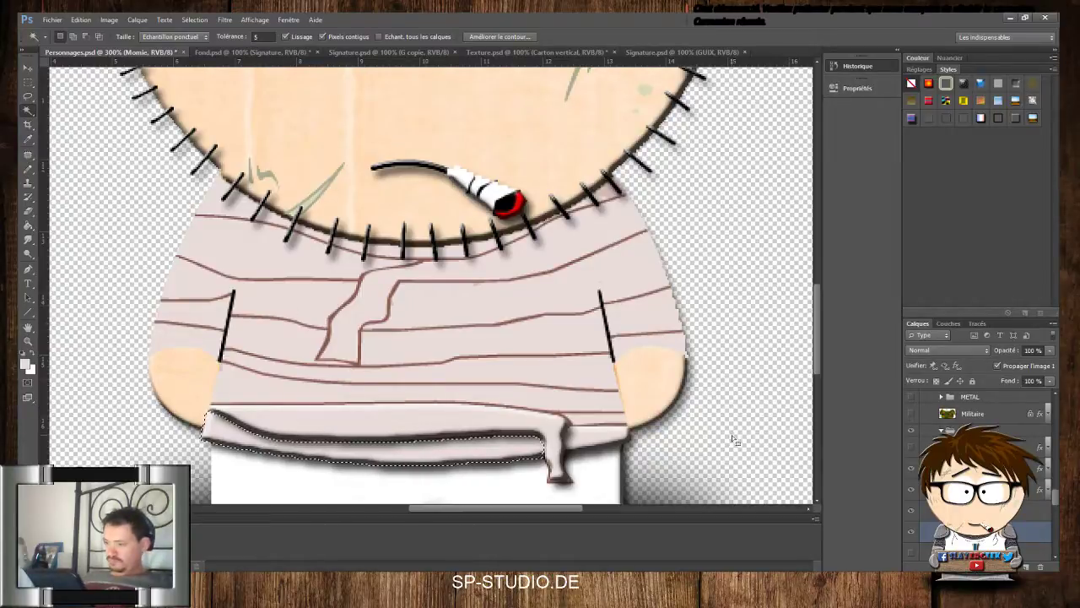
pyautogui.click(732, 439)
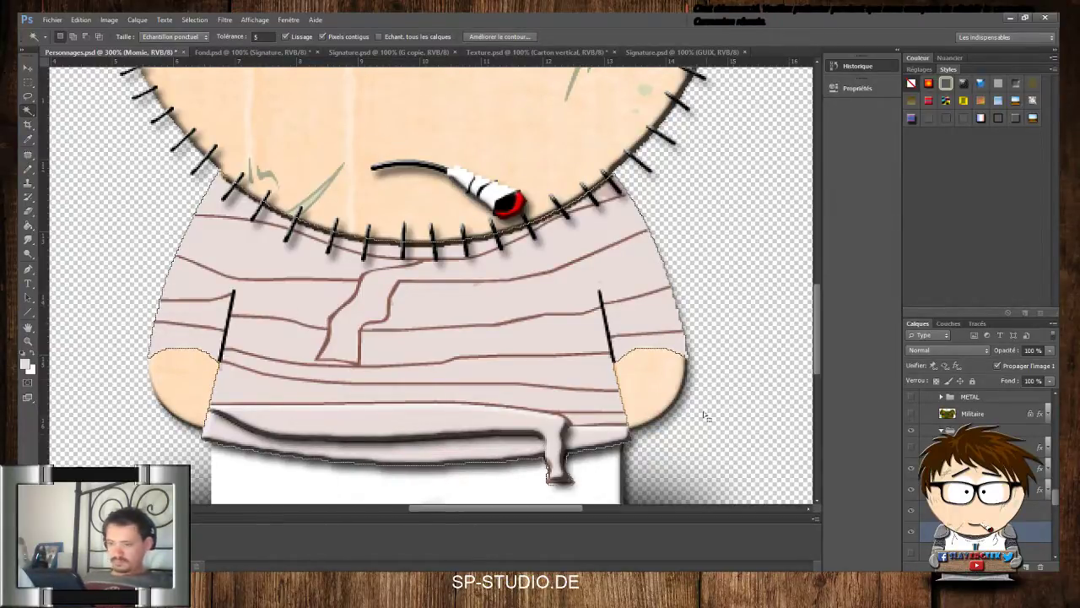
pyautogui.hotkey('ctrl', 'd')
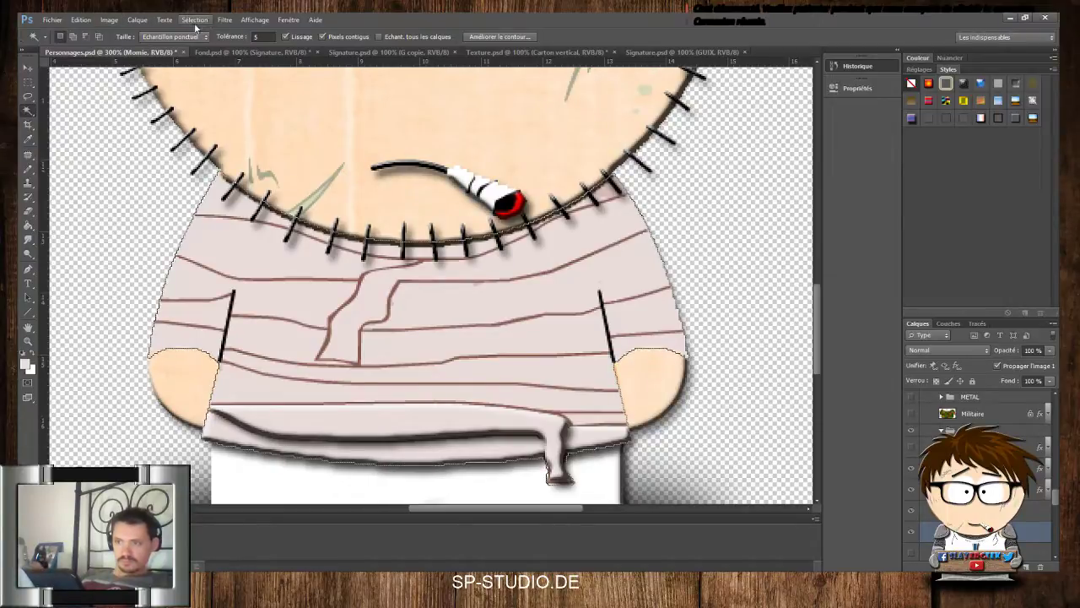
pyautogui.click(29, 170)
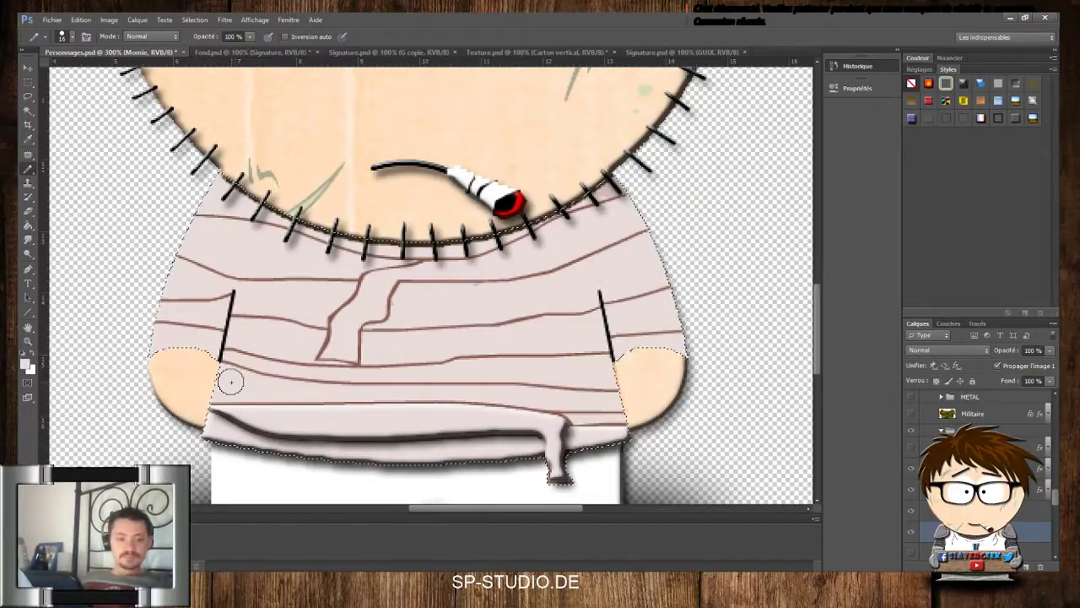
pyautogui.hotkey('ctrl', 'd')
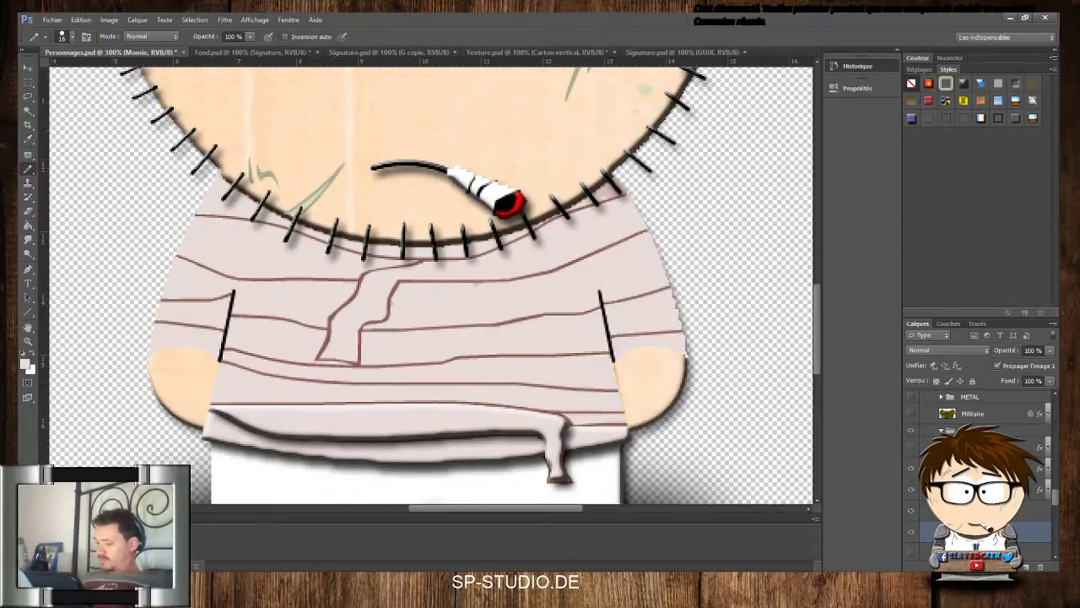
# Duplicate the costume image layer and select the short bandage strip between the lower bandage's hanging end and the hand
pyautogui.click(963, 167)
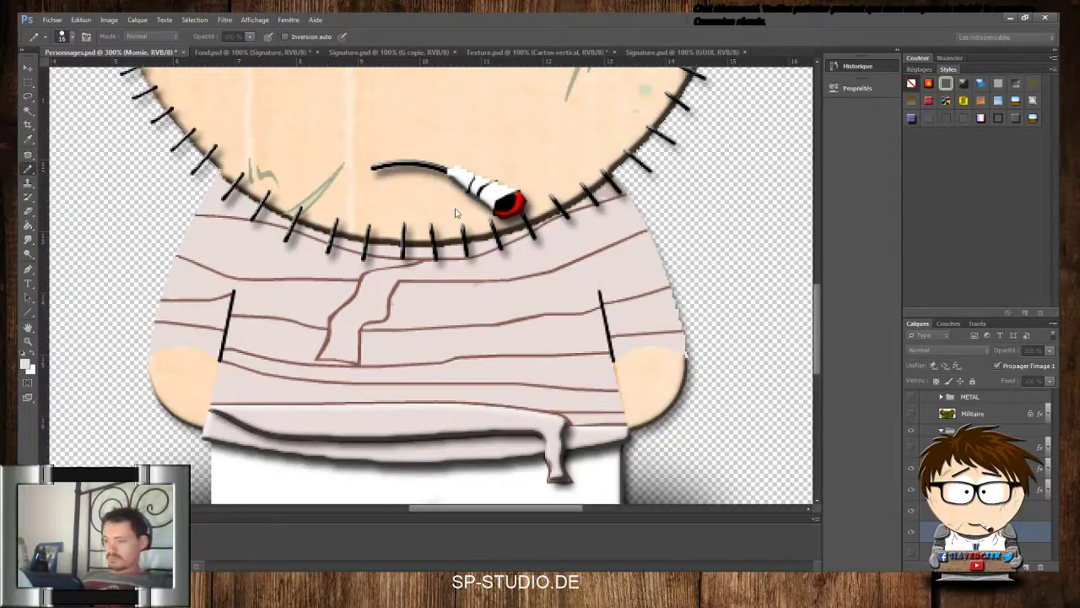
pyautogui.click(647, 194)
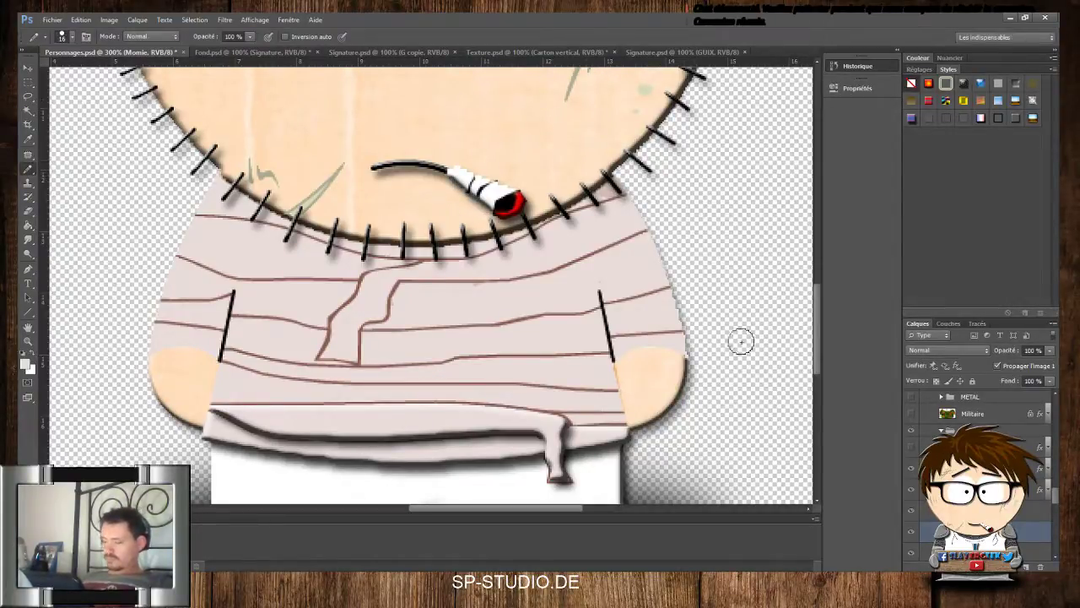
pyautogui.click(34, 114)
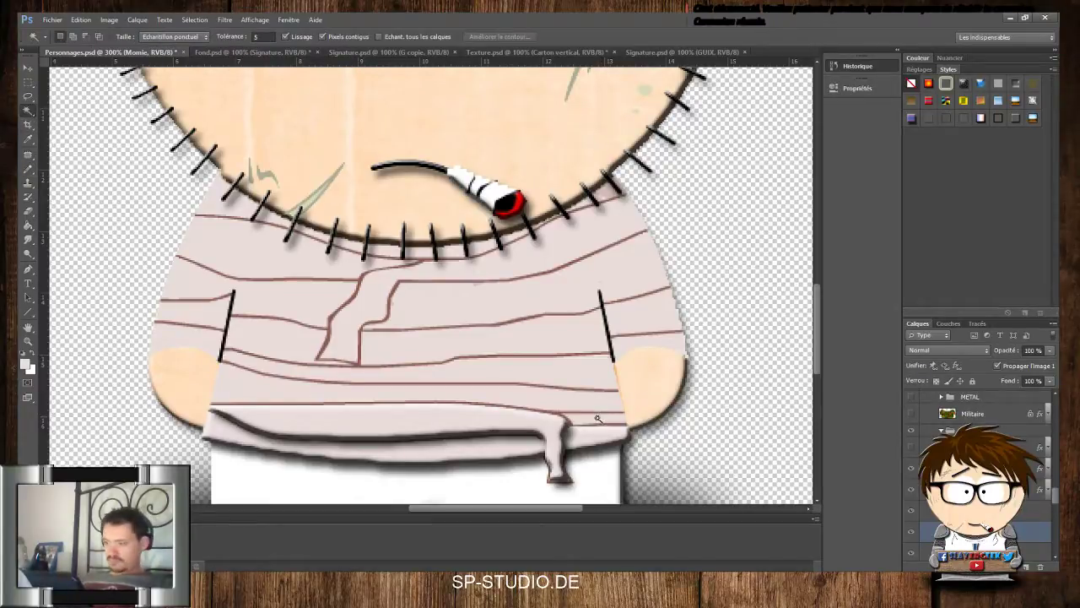
pyautogui.click(599, 419)
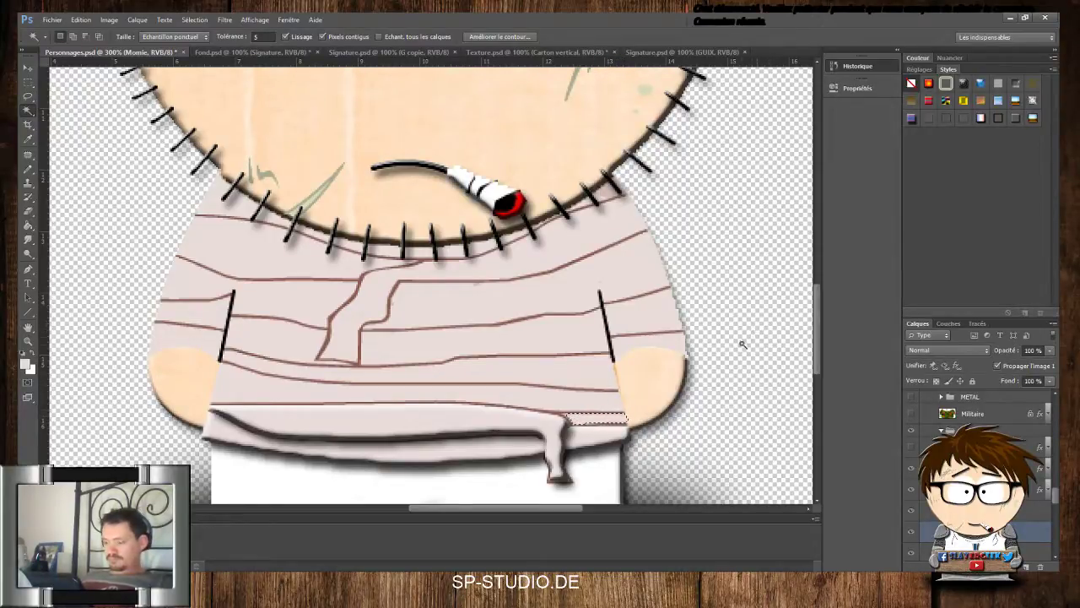
pyautogui.moveTo(816, 328); pyautogui.dragTo(815, 329)
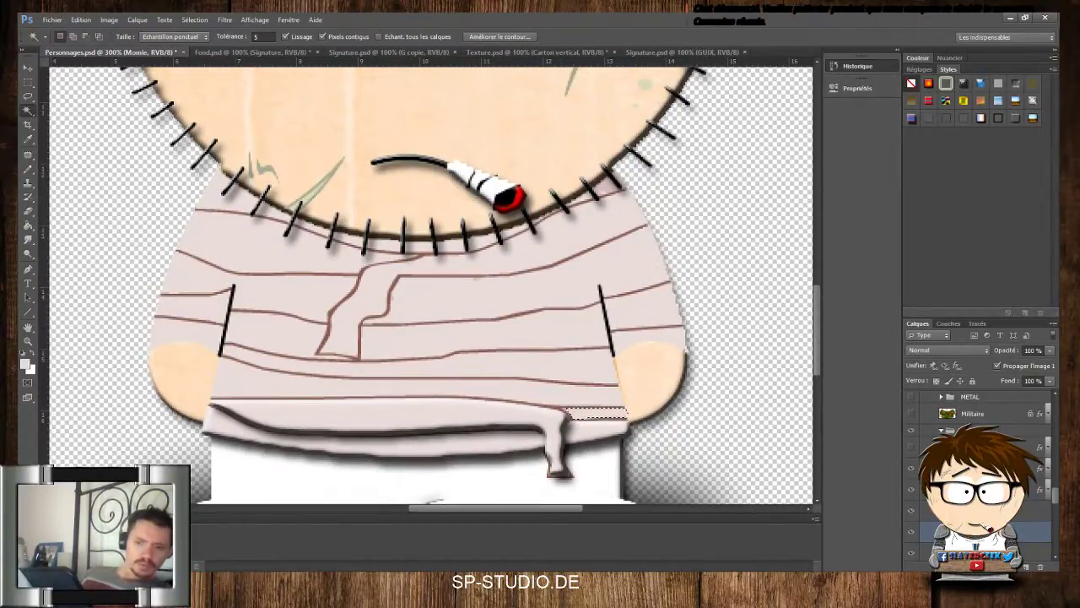
pyautogui.hotkey('ctrl', '+')
pyautogui.hotkey('ctrl', '+')
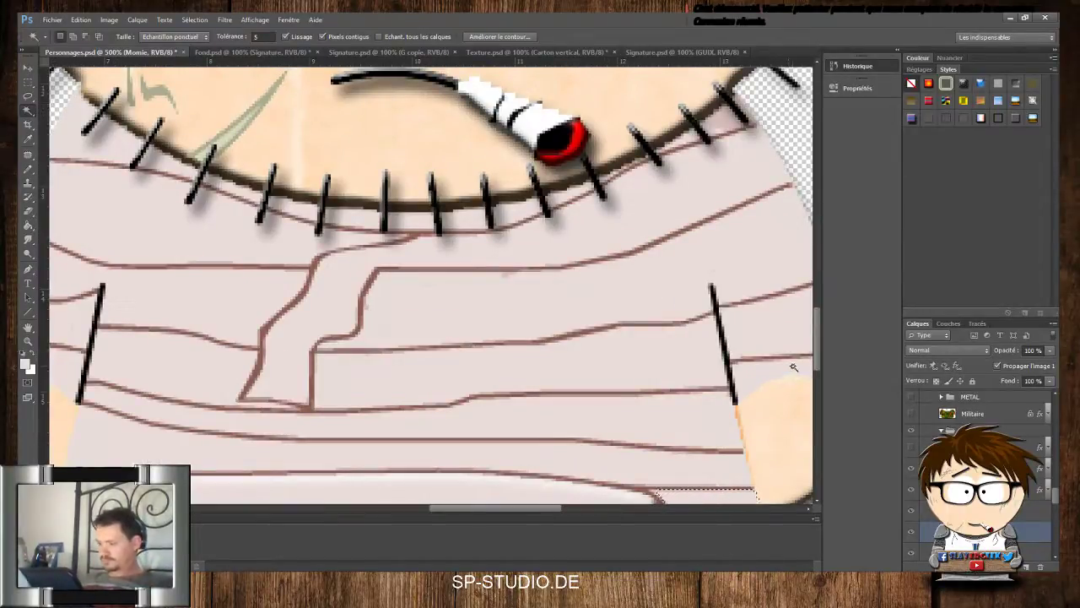
pyautogui.scroll(-3, 819, 338)
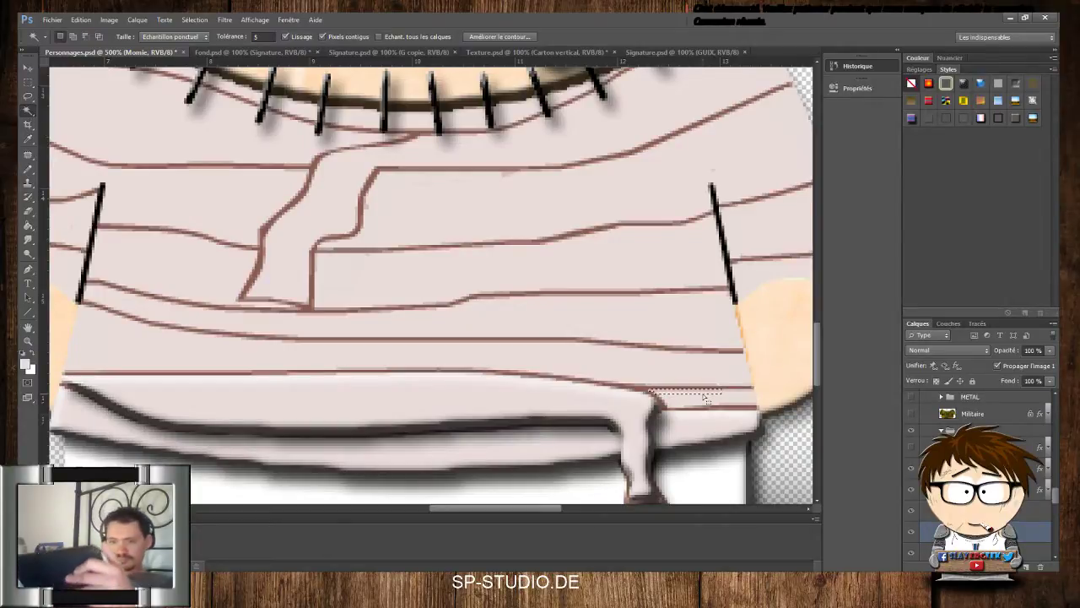
pyautogui.click(34, 313)
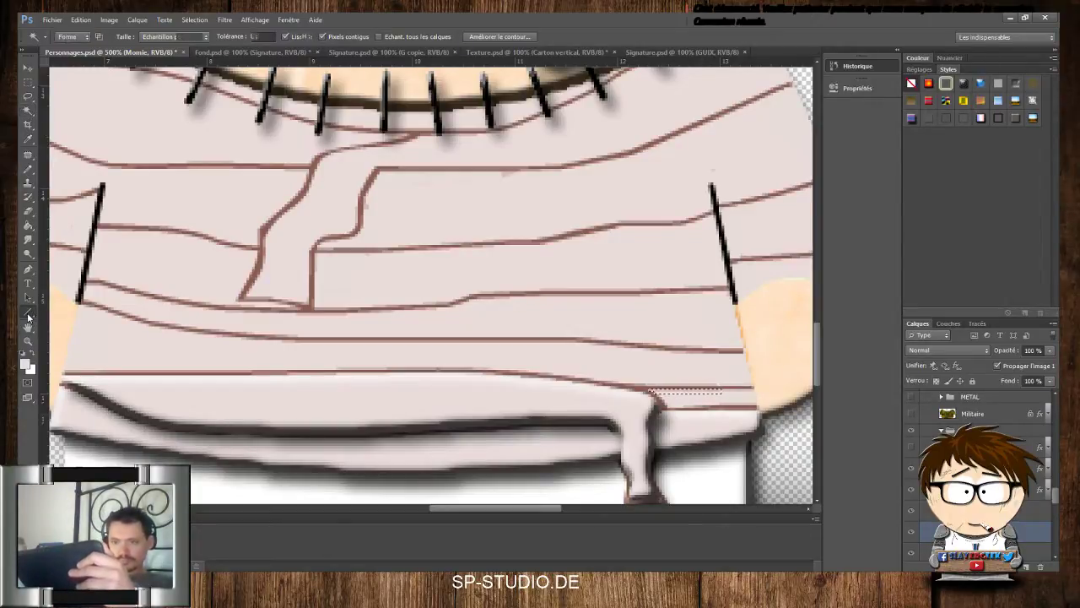
pyautogui.click(28, 169)
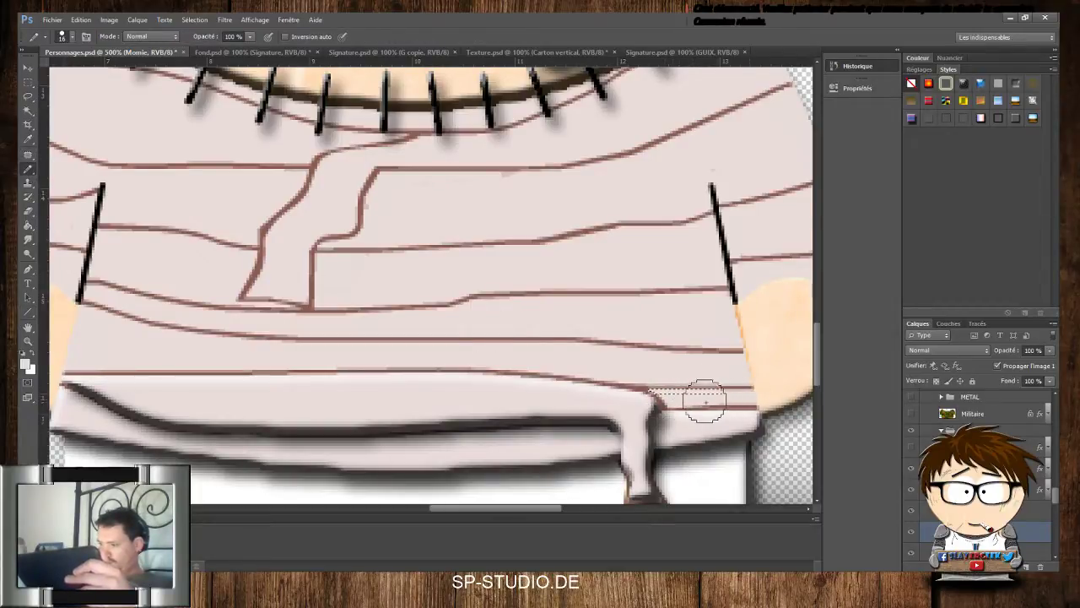
pyautogui.press('w')
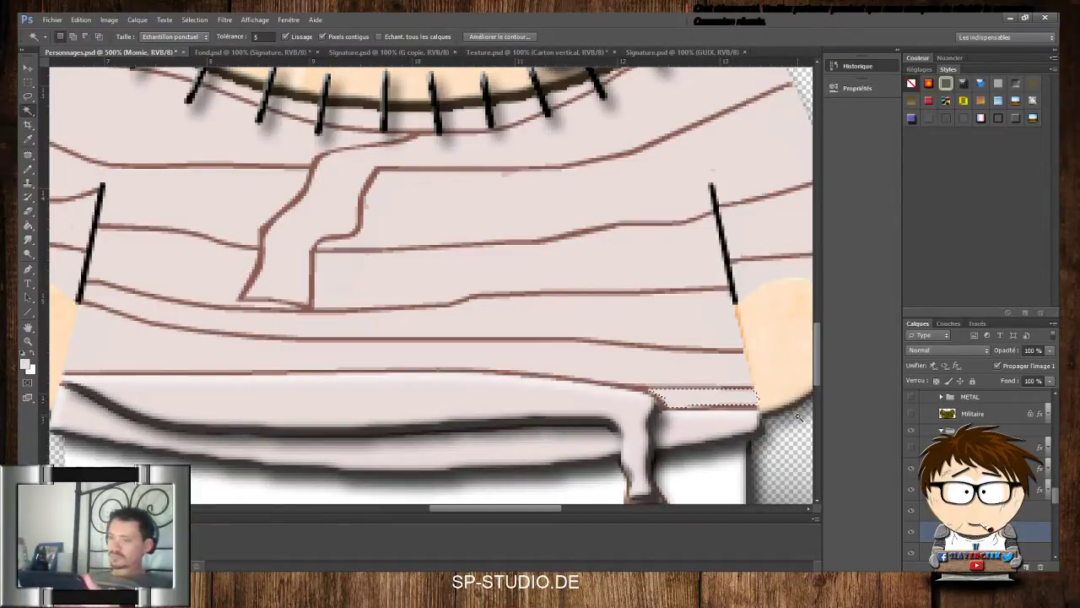
# Apply the saved emboss style to the duplicate layer and delete everything outside the short bandage strip
pyautogui.click(1016, 119)
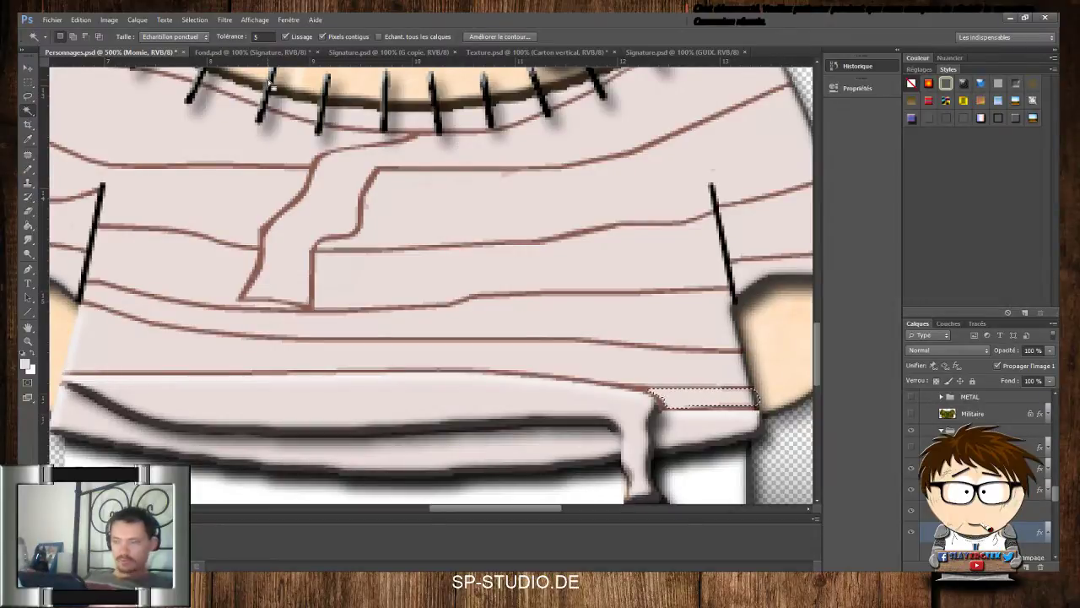
pyautogui.press('Delete')
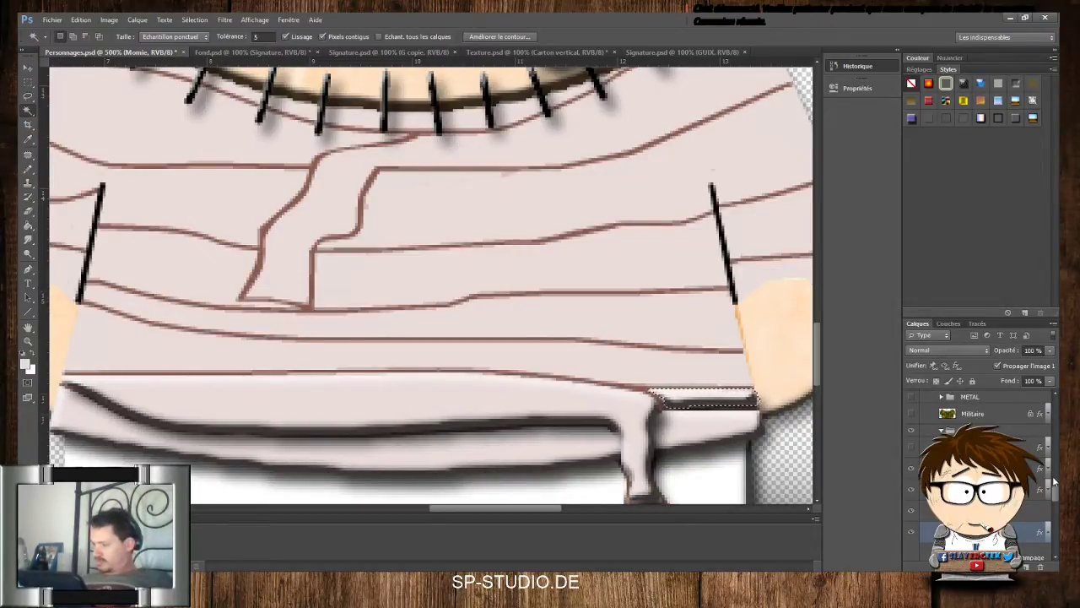
pyautogui.moveTo(1055, 489); pyautogui.dragTo(1055, 504)
pyautogui.click(1047, 395)
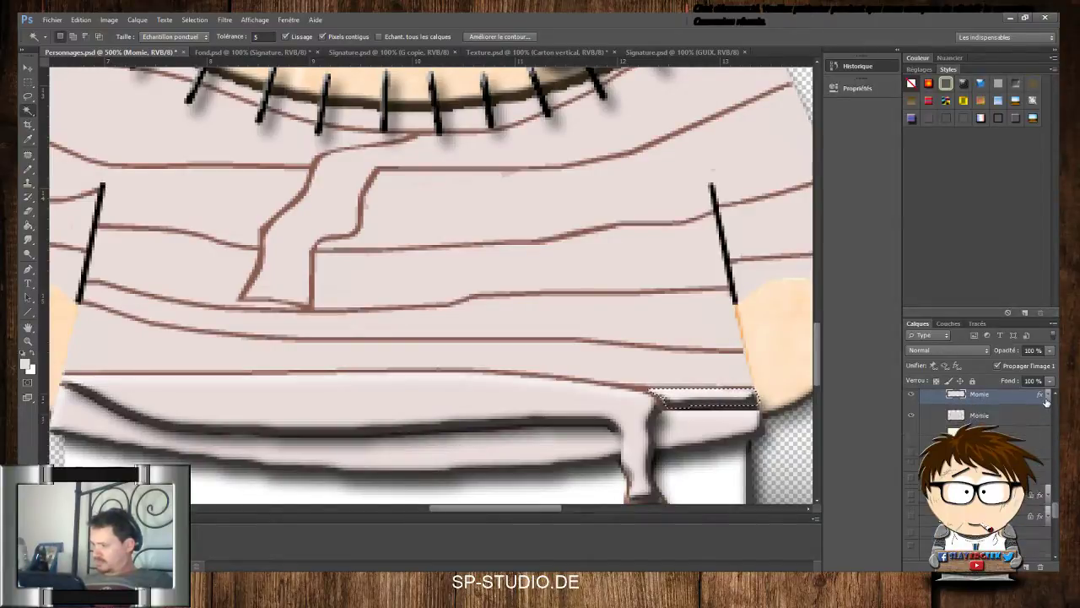
# Duplicate the plain Momie costume image layer beneath the embossed short strip for another bandage
pyautogui.click(1003, 415)
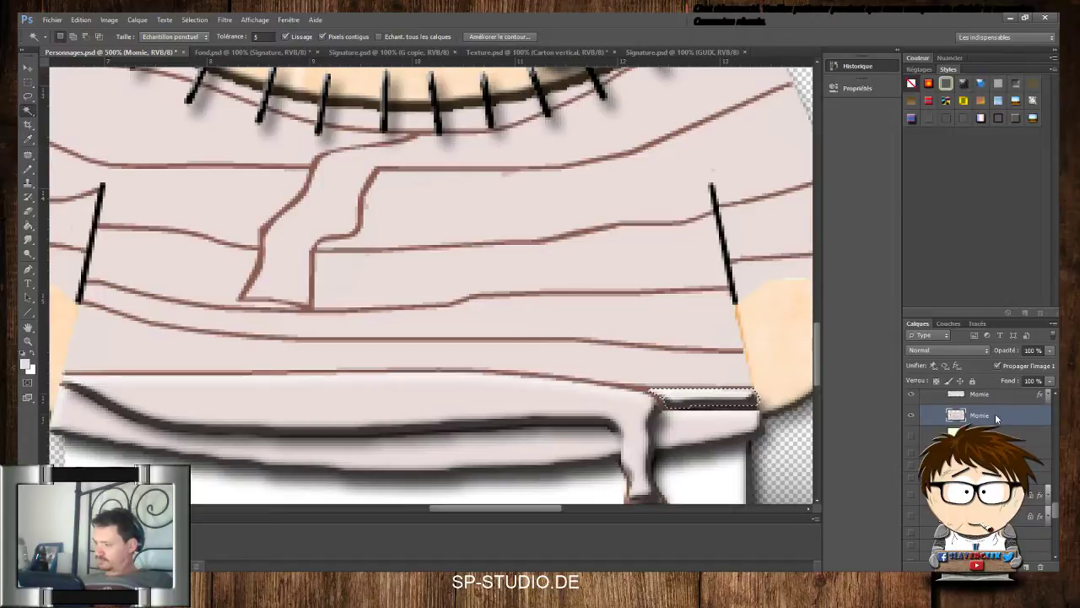
pyautogui.click(980, 54)
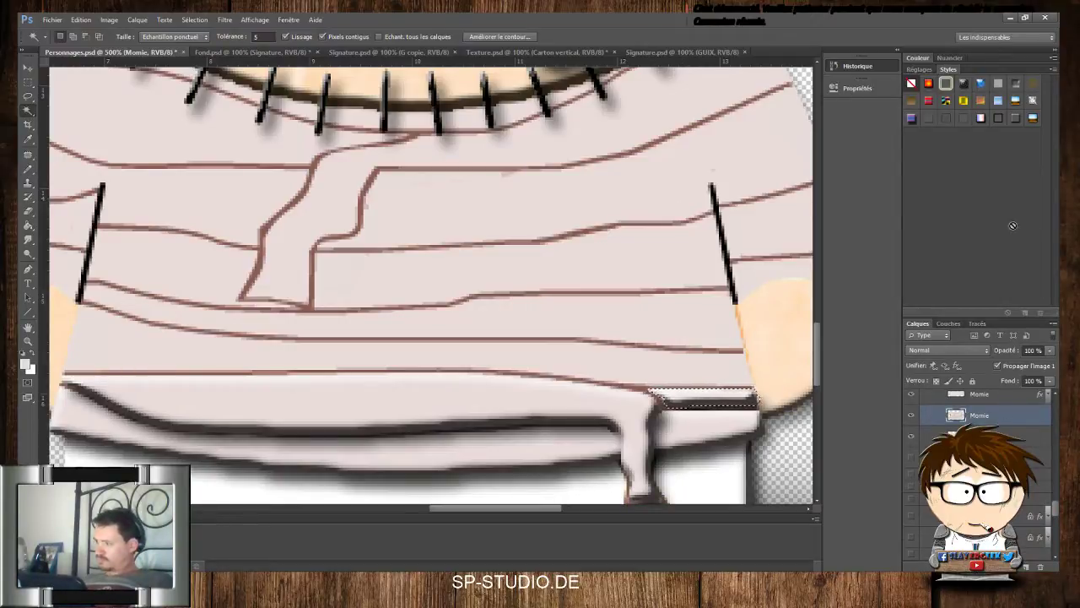
# Apply the saved emboss style to the duplicate layer and isolate the long bandage above the short strip by deleting everything else
pyautogui.click(1016, 120)
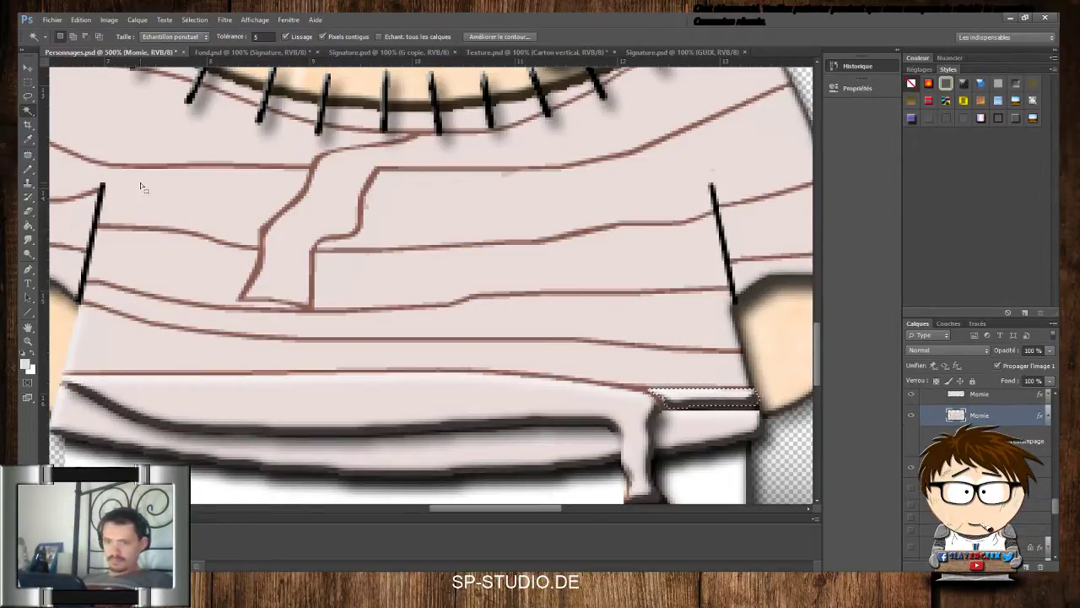
pyautogui.click(680, 367)
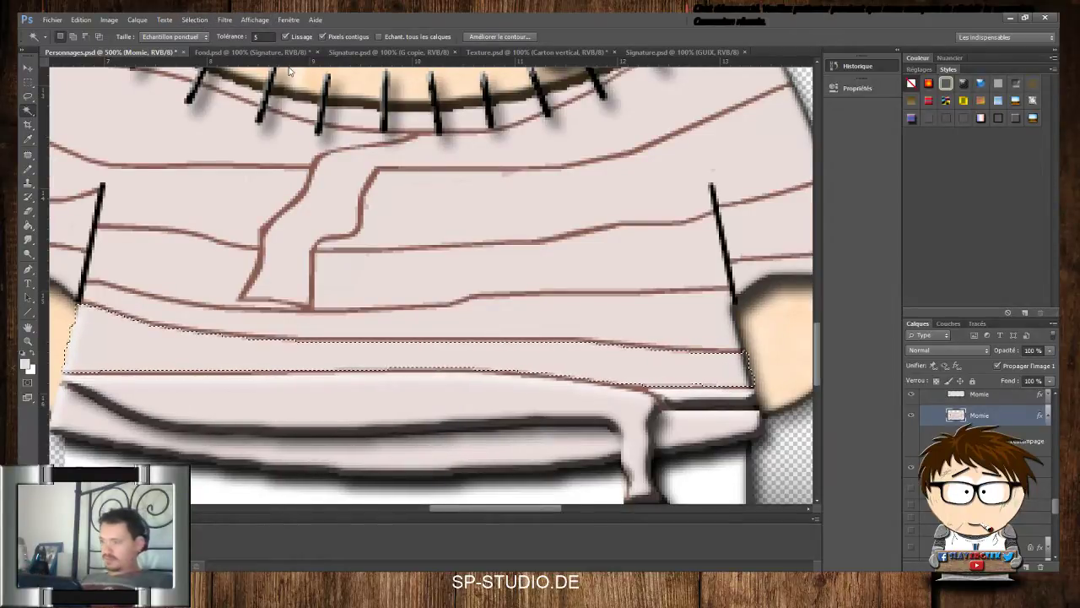
pyautogui.hotkey('ctrl', 'shift', 'i')
pyautogui.press('Delete')
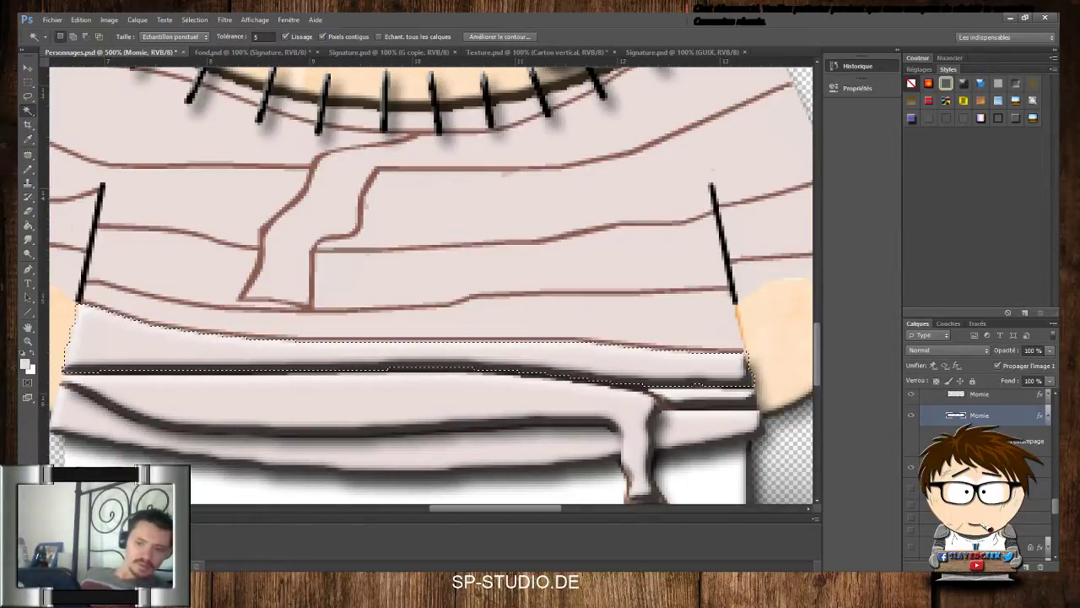
pyautogui.scroll(-5, 431, 285)
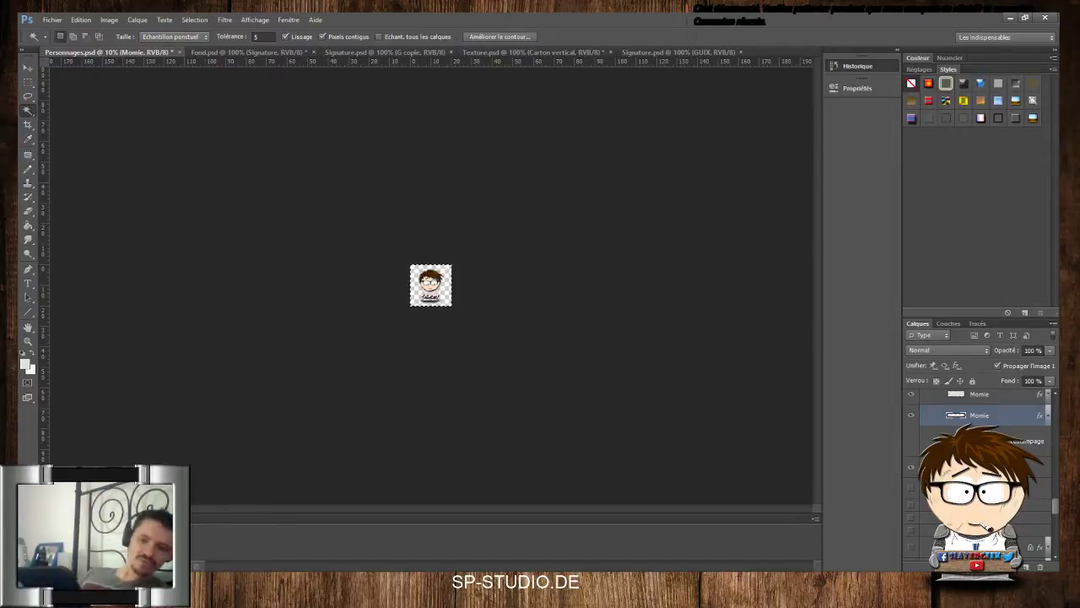
pyautogui.hotkey('ctrl', '1')
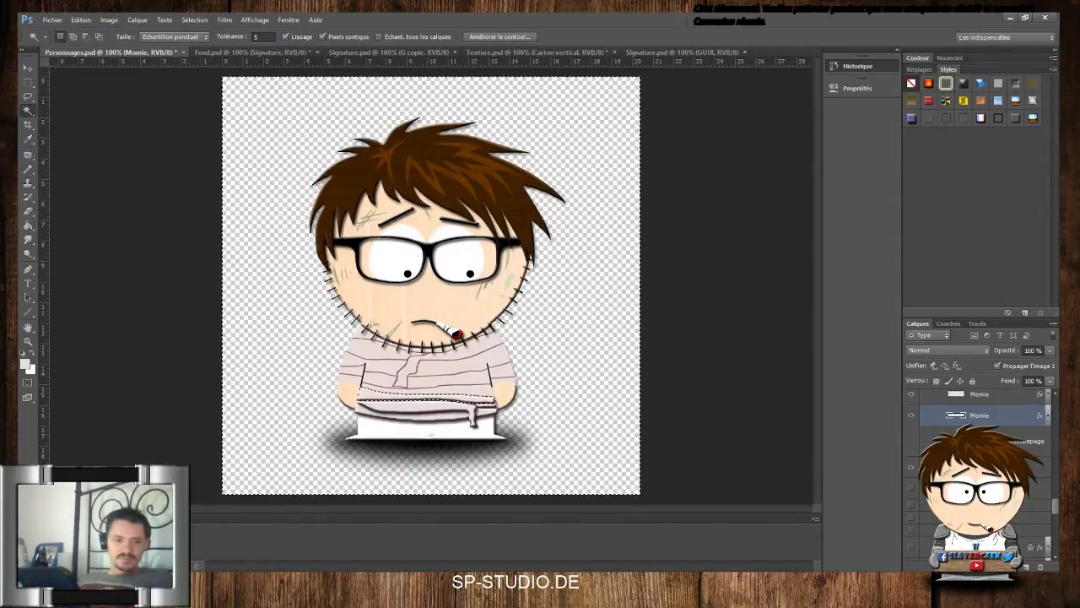
pyautogui.hotkey('ctrl', 'd')
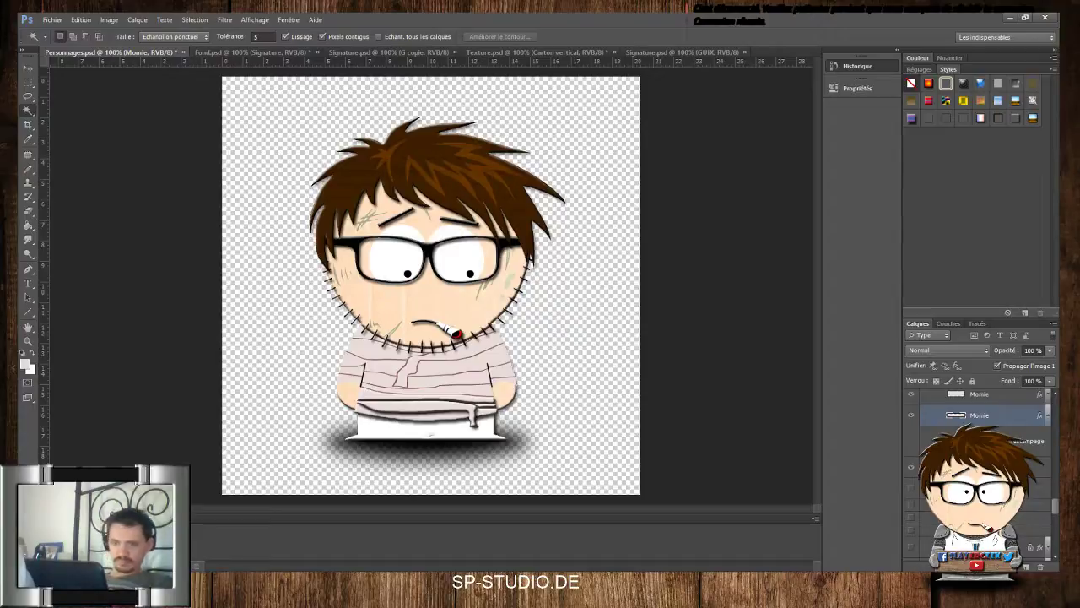
# Collapse the long bandage layer's effects and duplicate the plain Momie costume image layer below it
pyautogui.click(1054, 424)
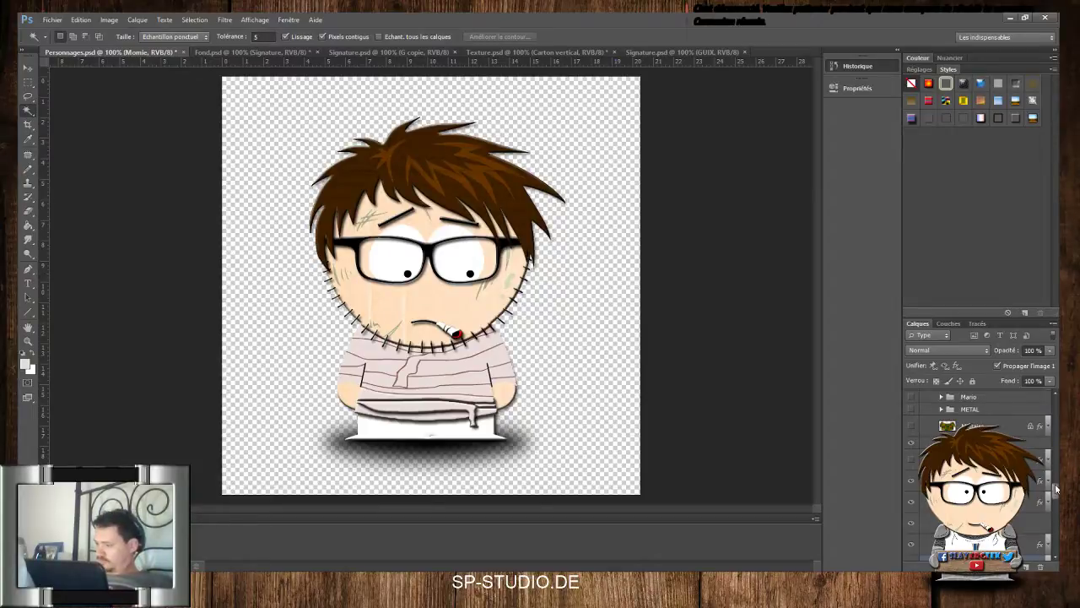
pyautogui.moveTo(1056, 487); pyautogui.dragTo(1058, 496)
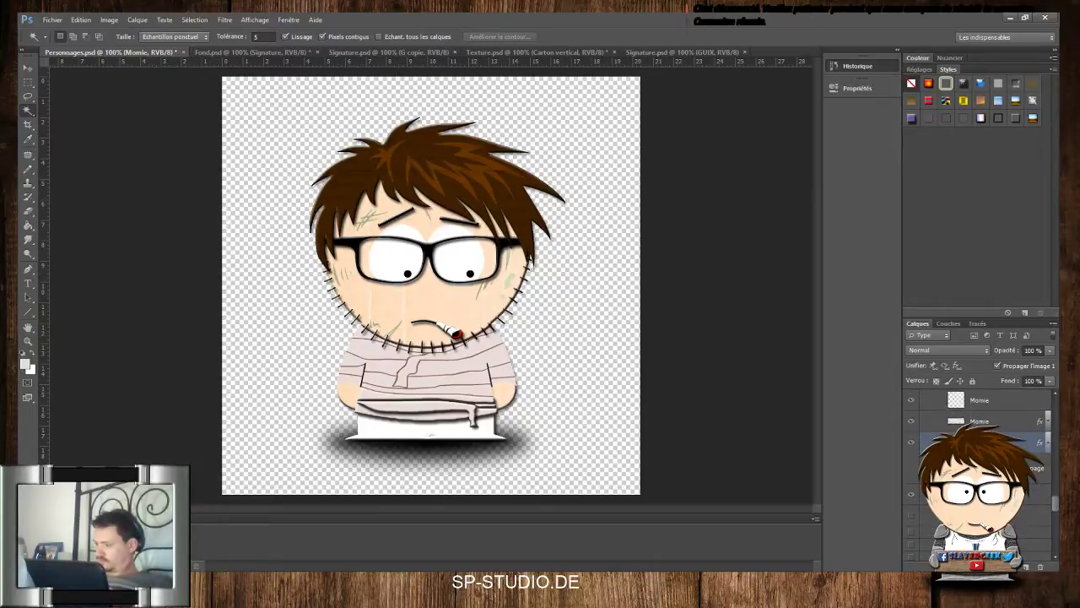
pyautogui.click(1046, 445)
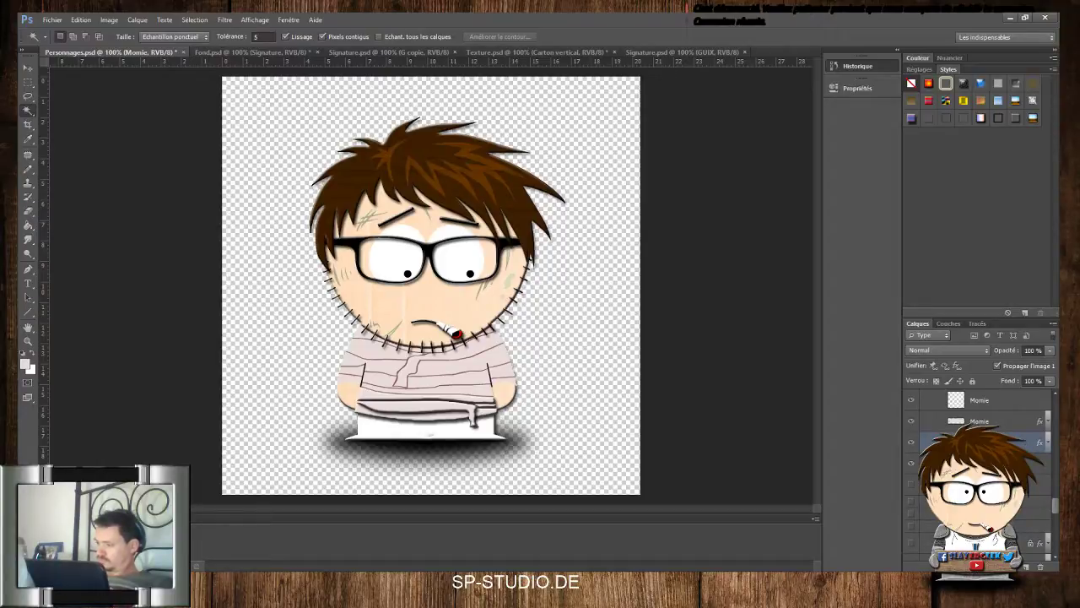
pyautogui.doubleClick(1012, 463)
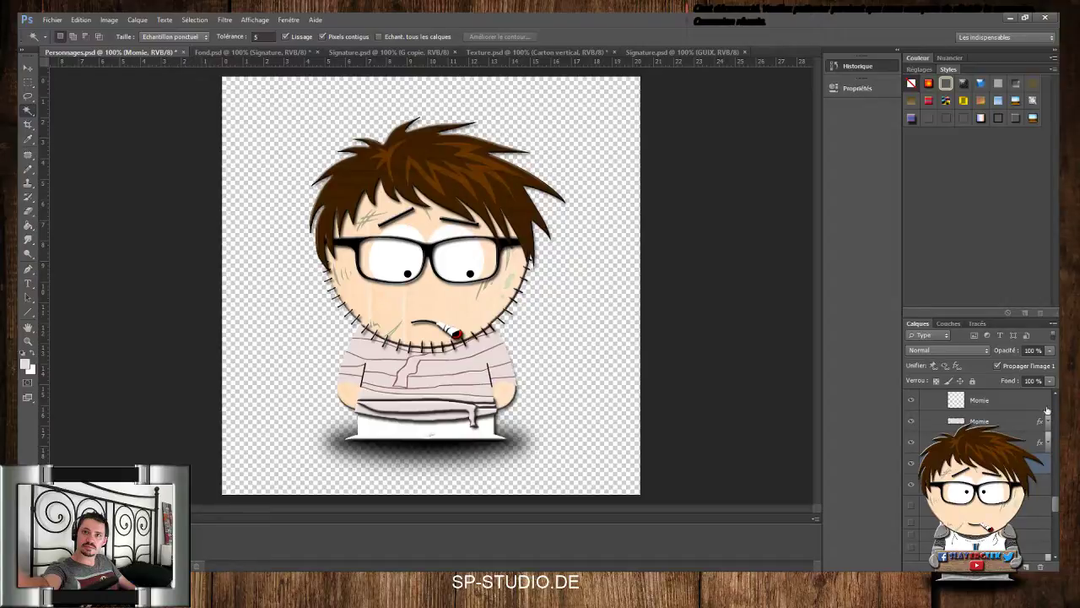
# Apply the emboss style to the new duplicate and delete everything outside the narrow bandage above the long one
pyautogui.click(1019, 118)
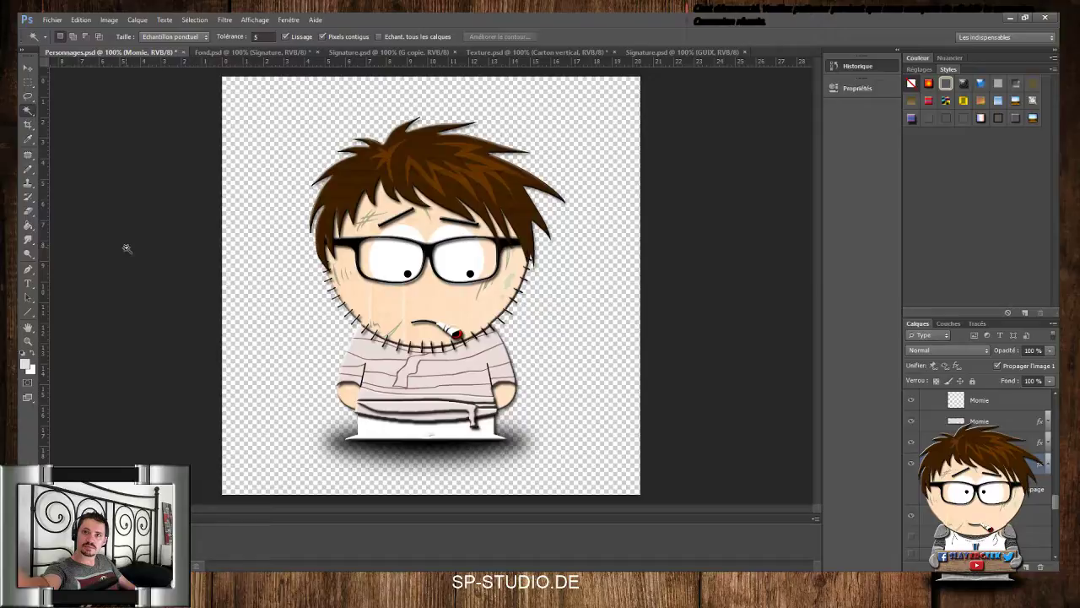
pyautogui.click(492, 391)
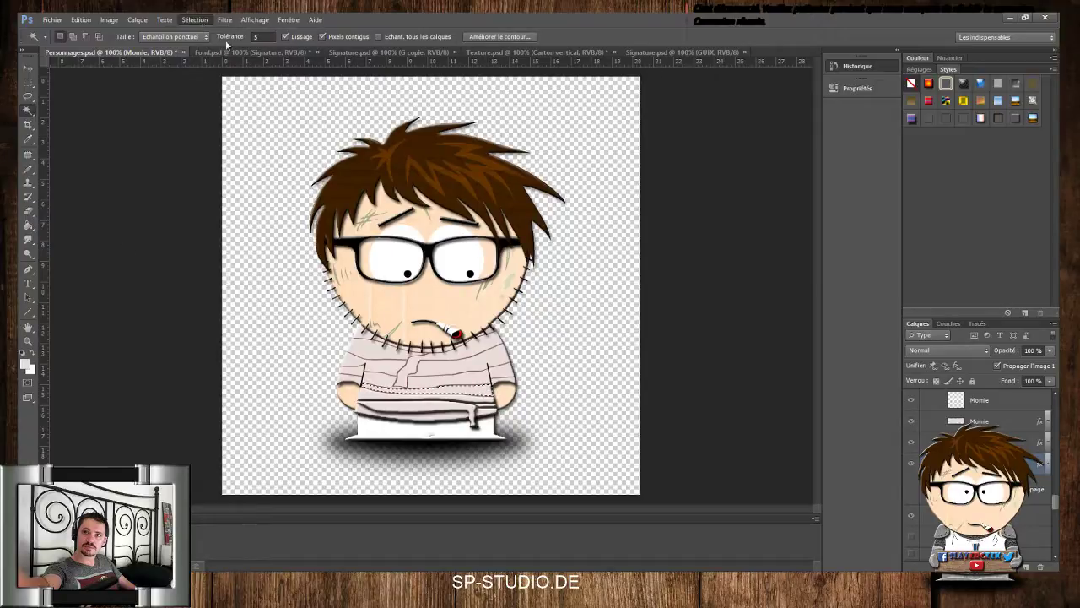
pyautogui.click(195, 19)
pyautogui.click(266, 67)
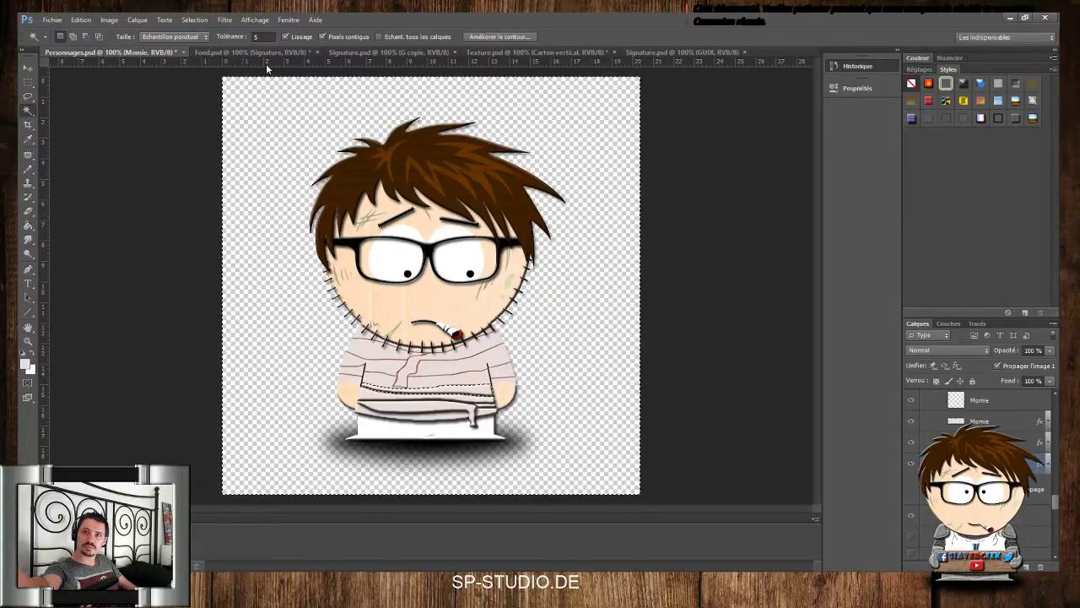
pyautogui.hotkey('ctrl', 'd')
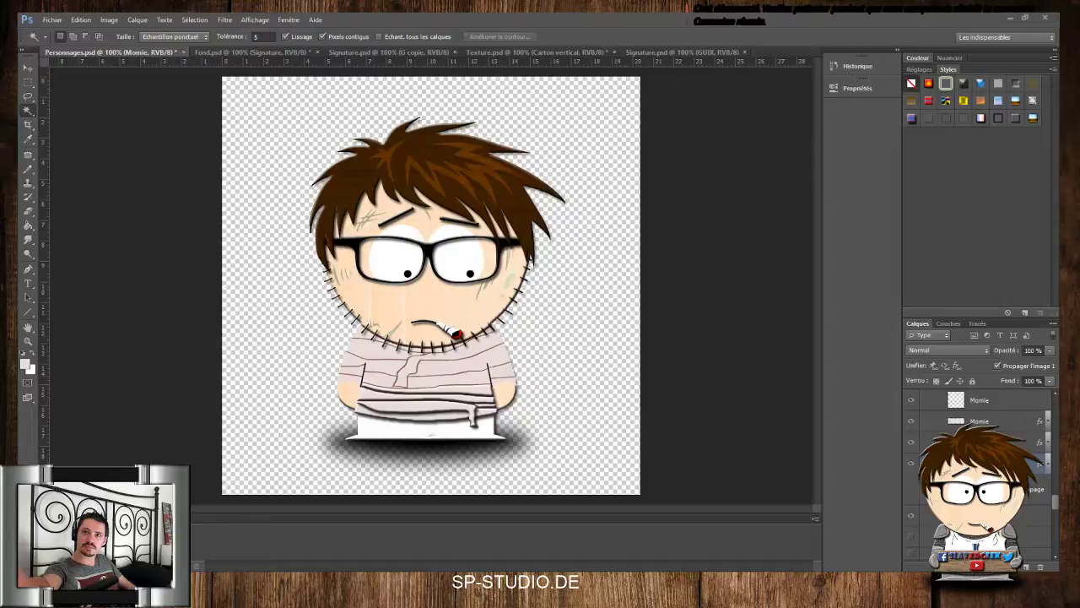
pyautogui.doubleClick(401, 22)
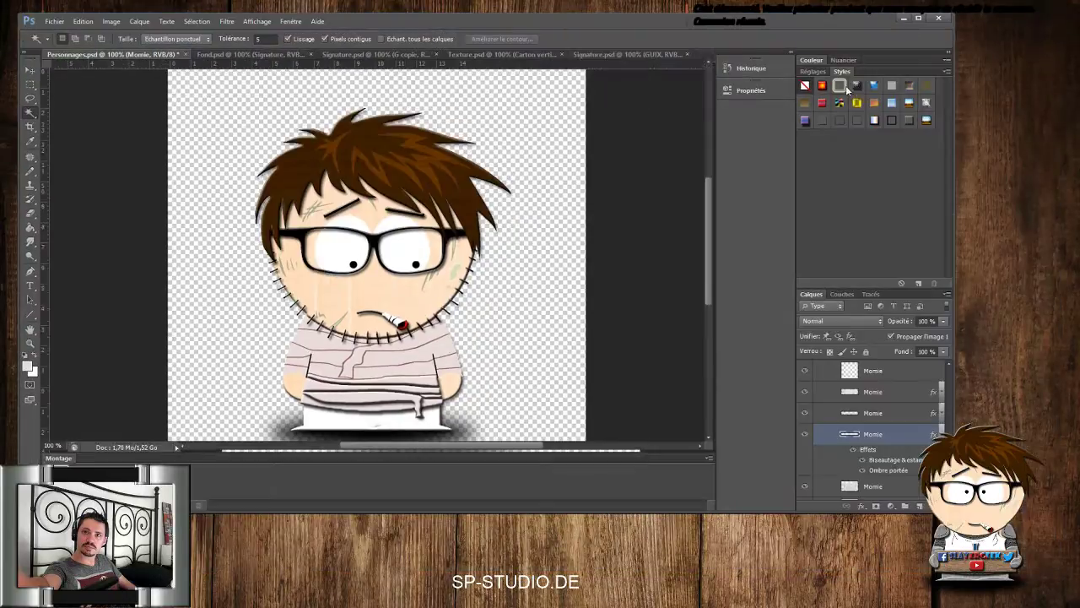
pyautogui.doubleClick(469, 20)
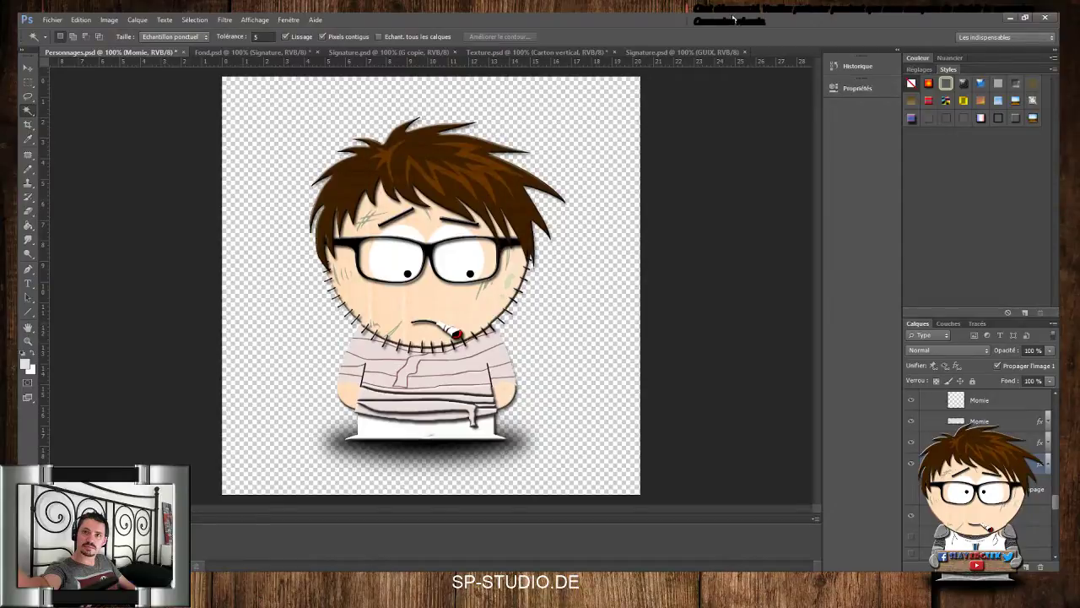
pyautogui.doubleClick(732, 19)
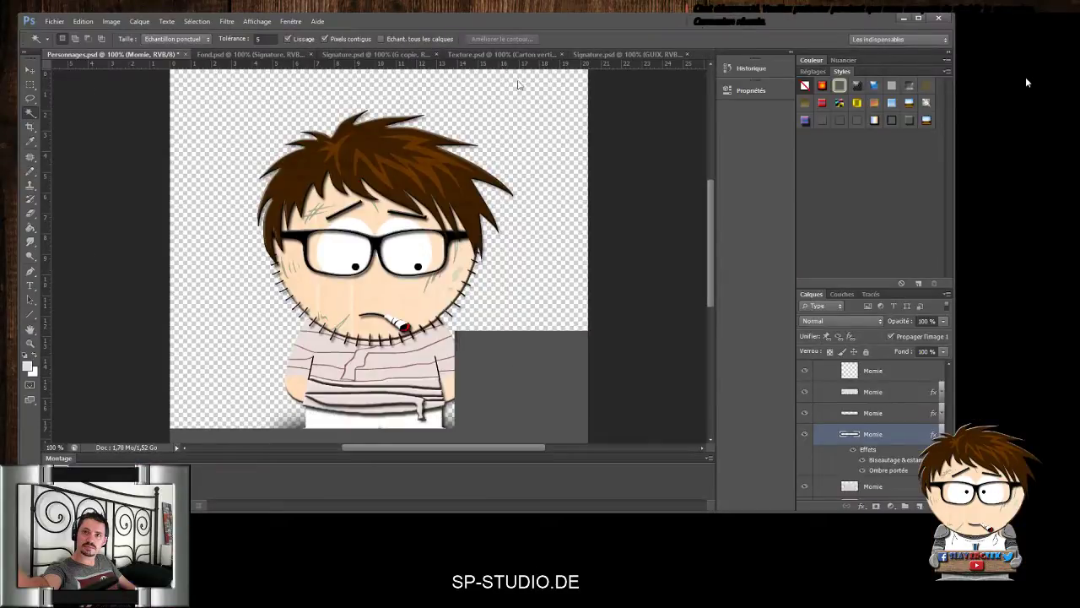
pyautogui.doubleClick(738, 26)
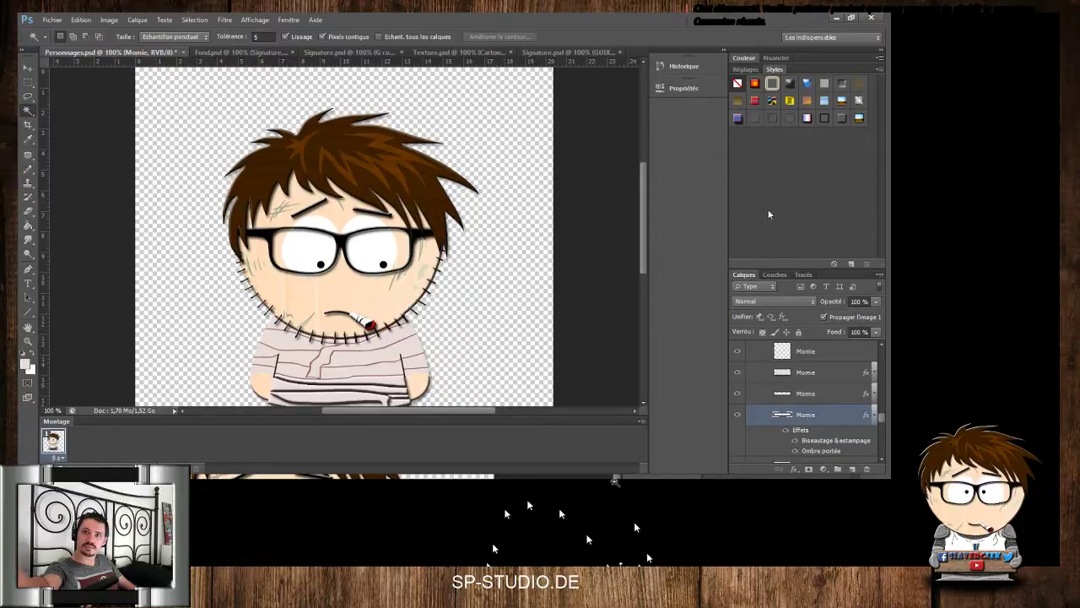
pyautogui.scroll(-3, 769, 218)
pyautogui.scroll(2, 767, 241)
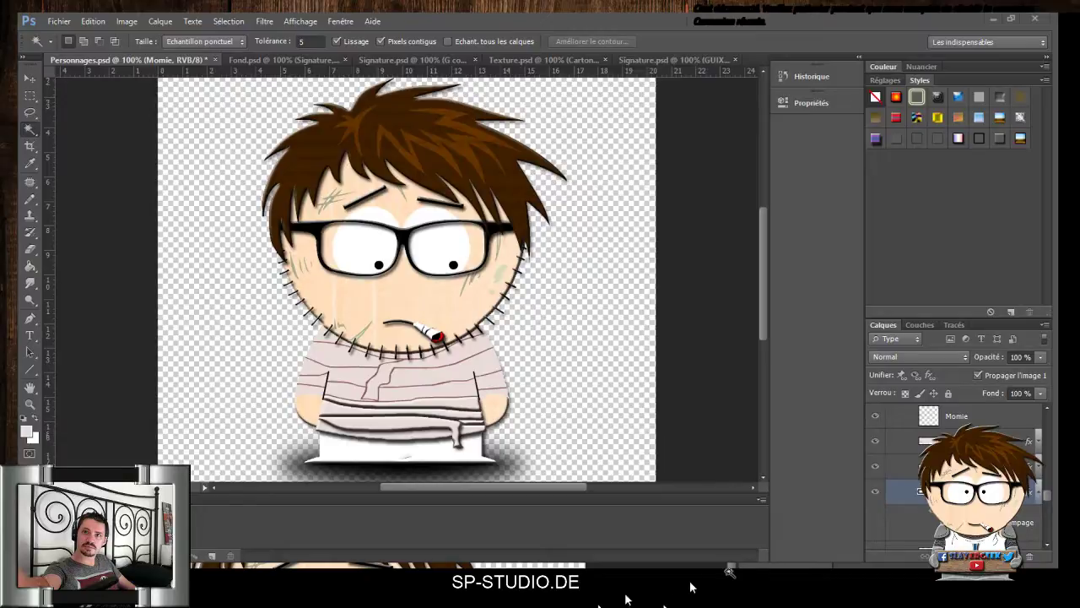
pyautogui.hotkey('ctrl', 'a')
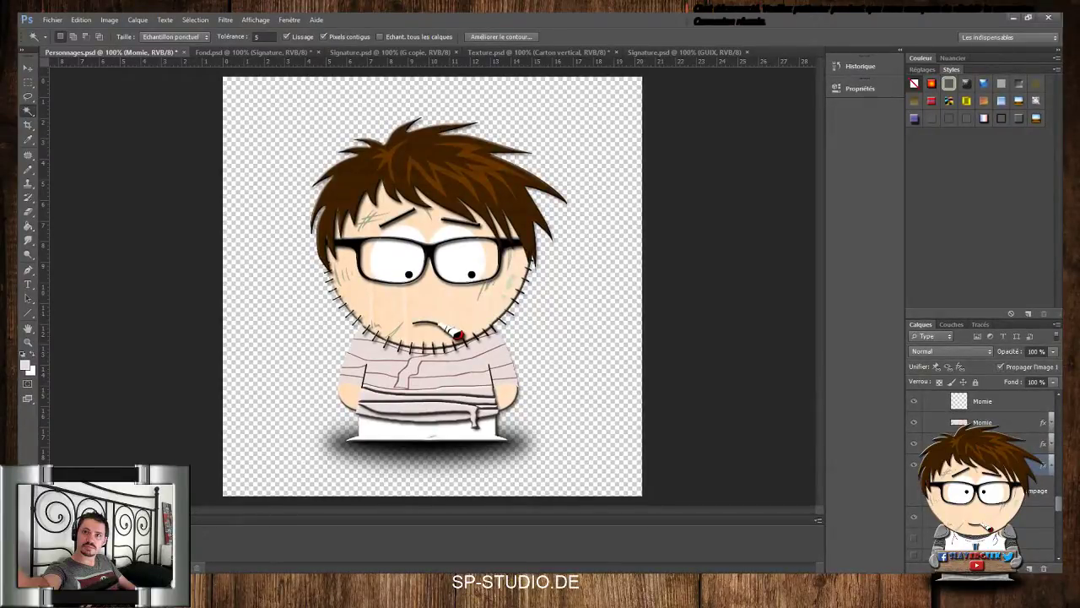
pyautogui.click(565, 363)
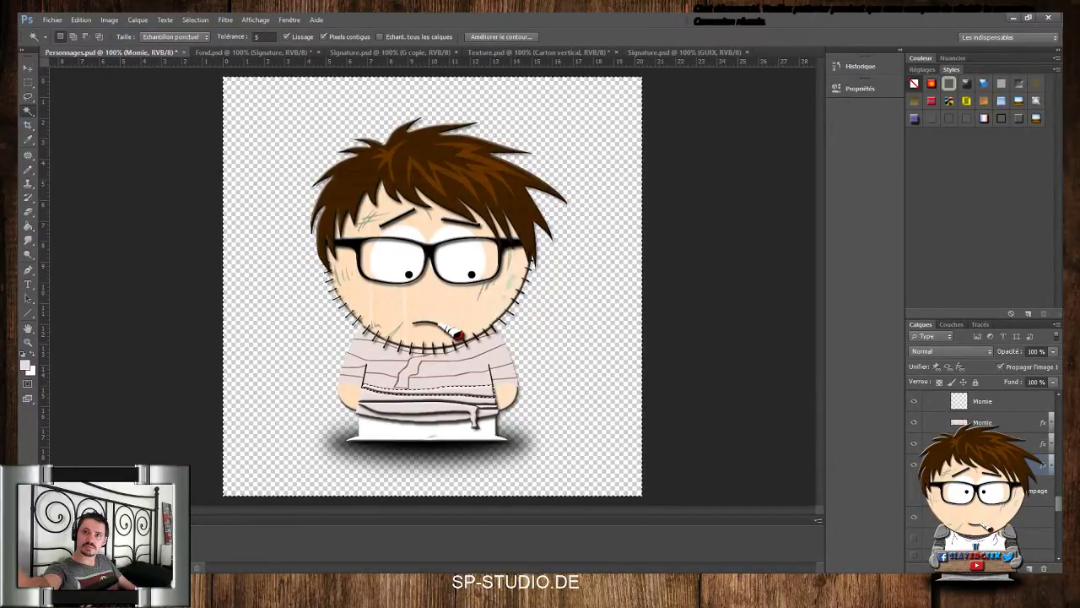
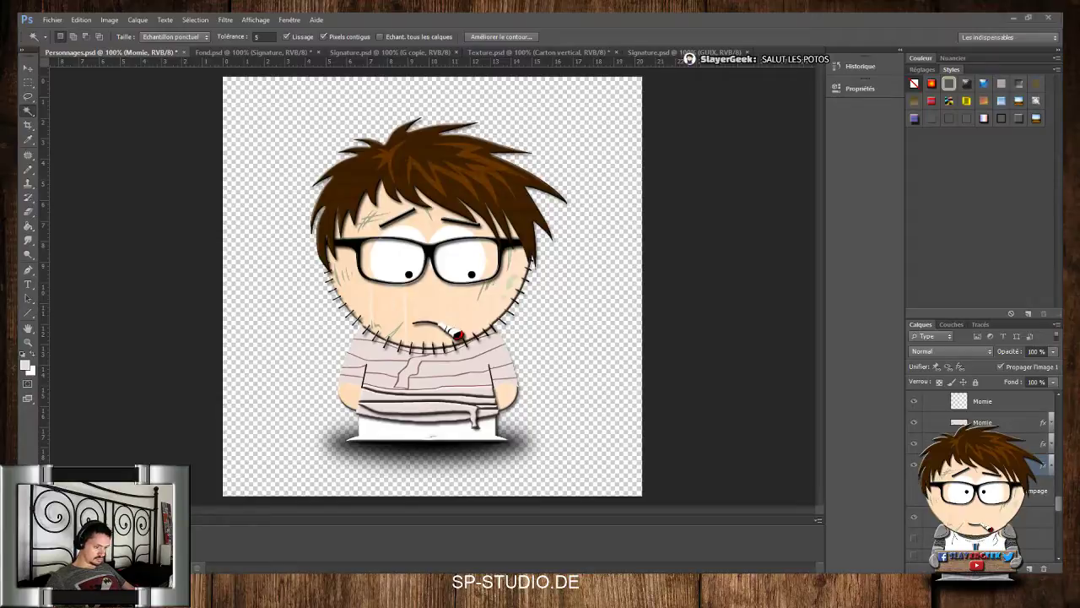
pyautogui.click(635, 422)
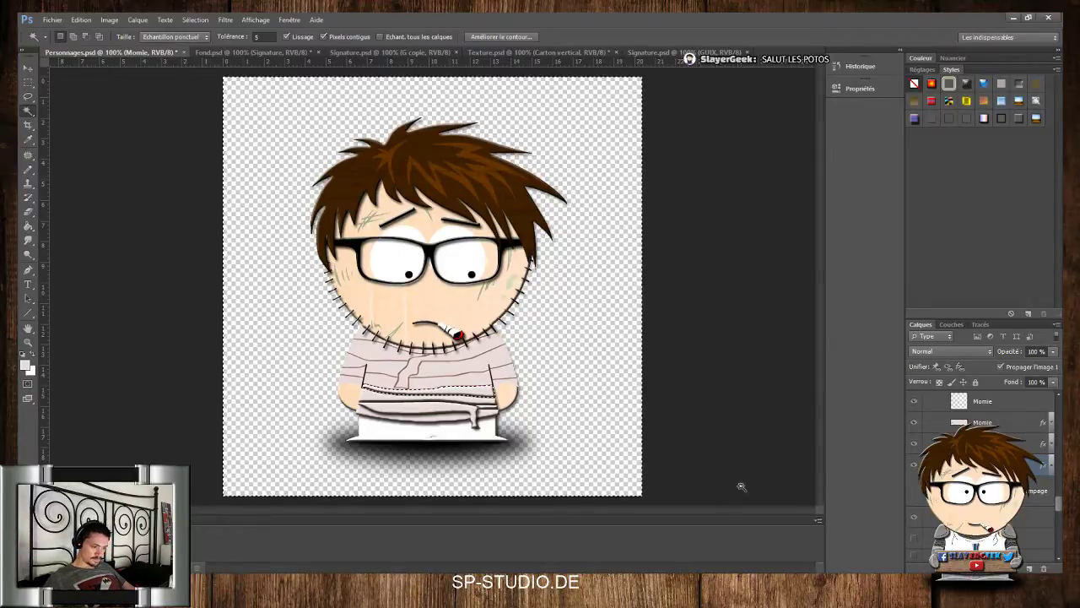
# Duplicate the plain Momie image layer again, apply the saved emboss style to the copy, and collapse its effects
pyautogui.click(1051, 465)
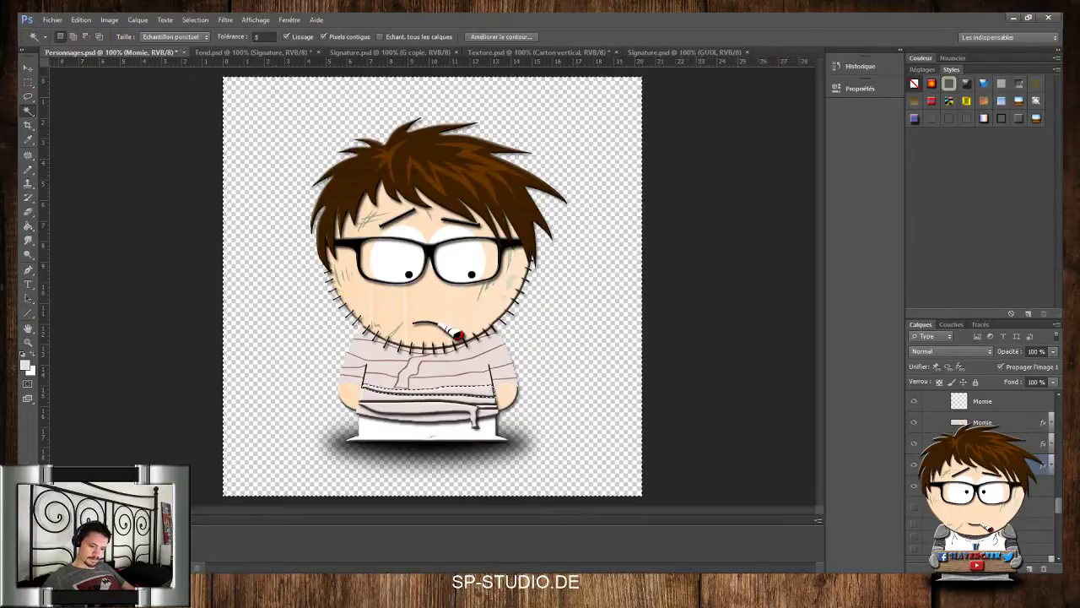
pyautogui.click(988, 120)
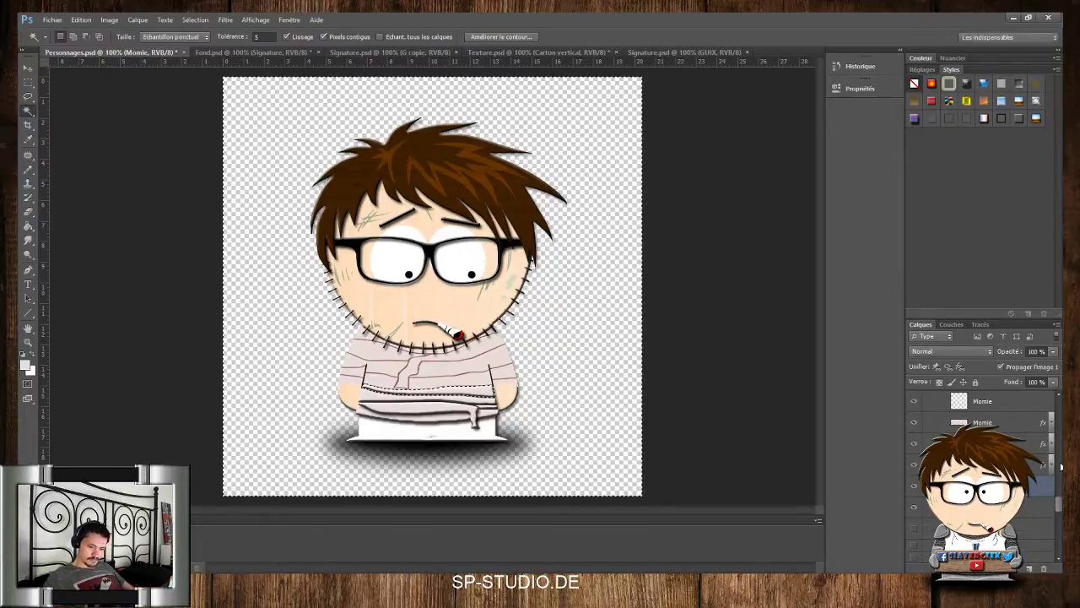
pyautogui.click(1022, 123)
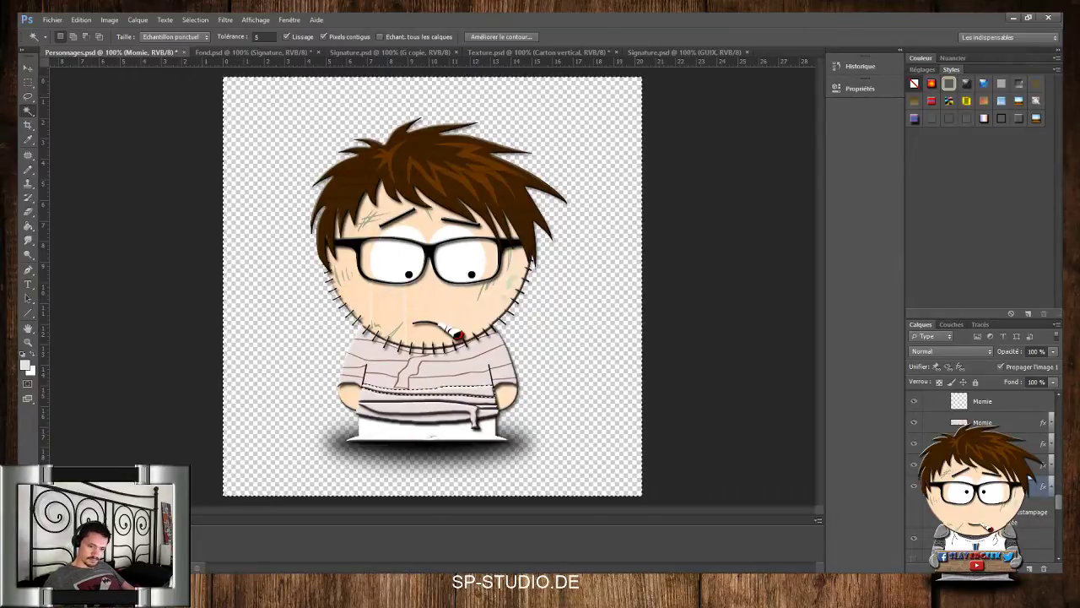
pyautogui.click(1051, 486)
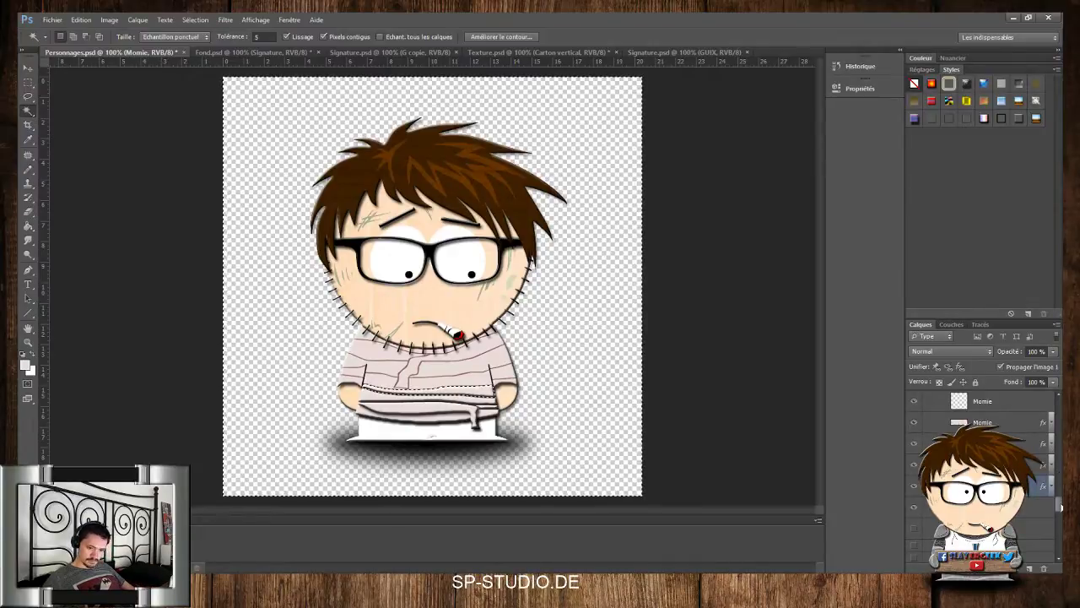
# Toggle the visibility of the new embossed duplicate in the Momie group and leave it hidden
pyautogui.moveTo(1061, 508); pyautogui.dragTo(1062, 494)
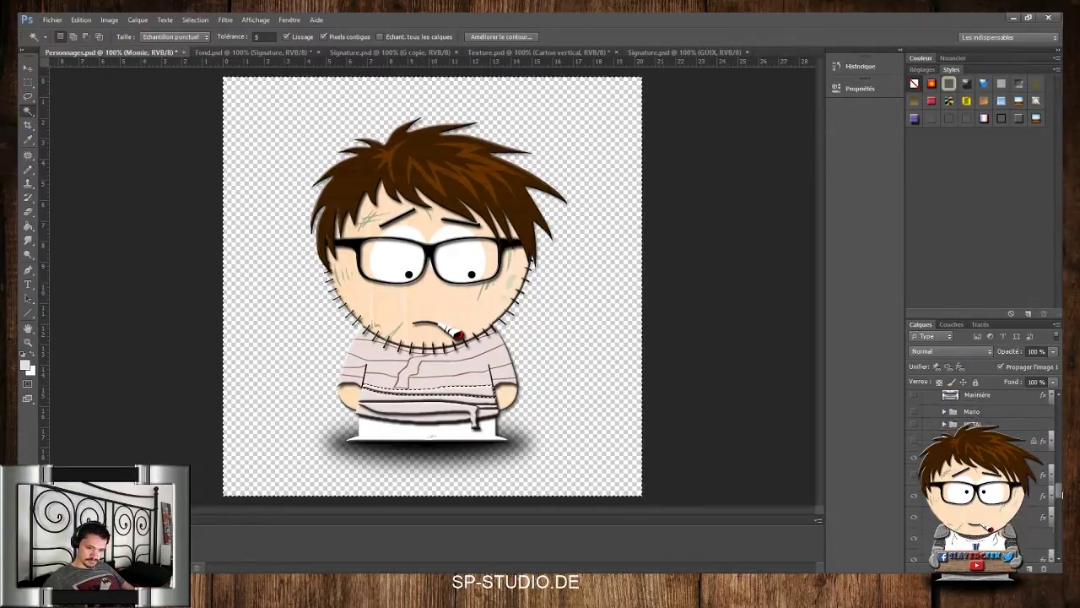
pyautogui.scroll(3, 1060, 494)
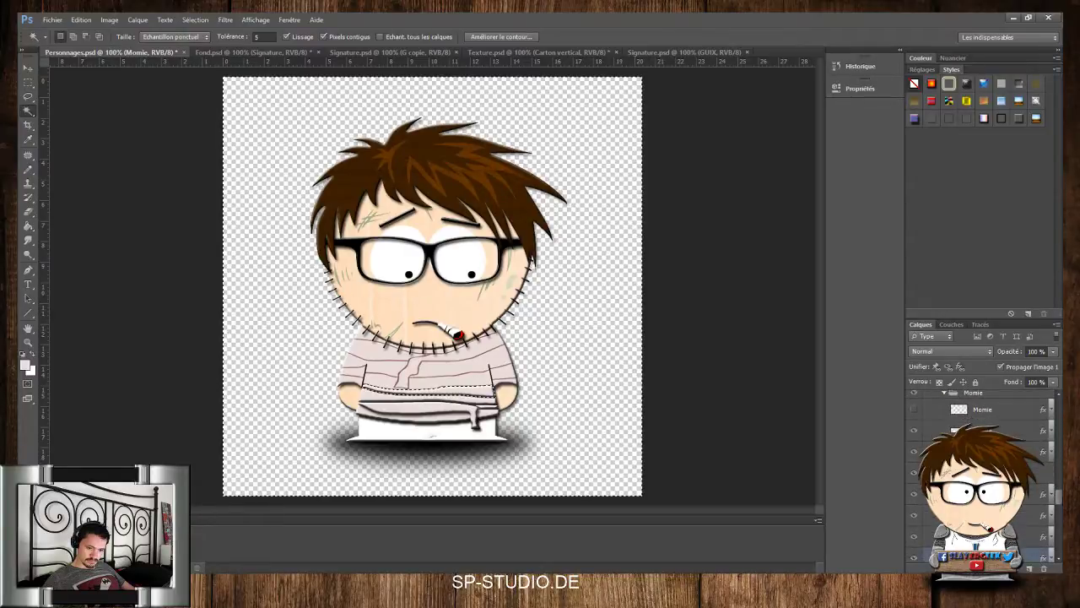
pyautogui.scroll(-1, 1061, 494)
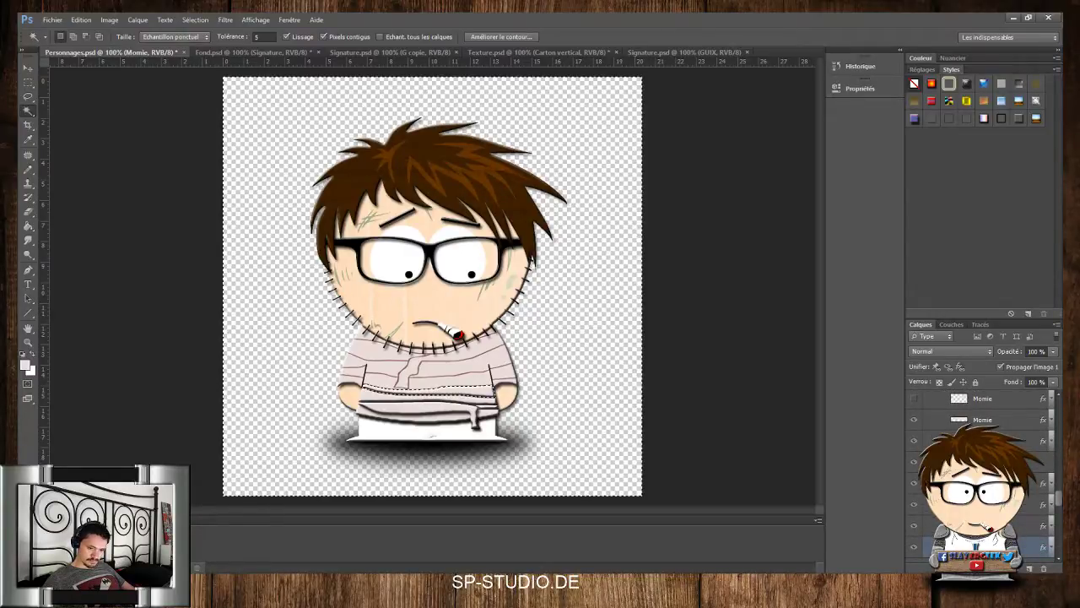
pyautogui.scroll(-2, 1061, 494)
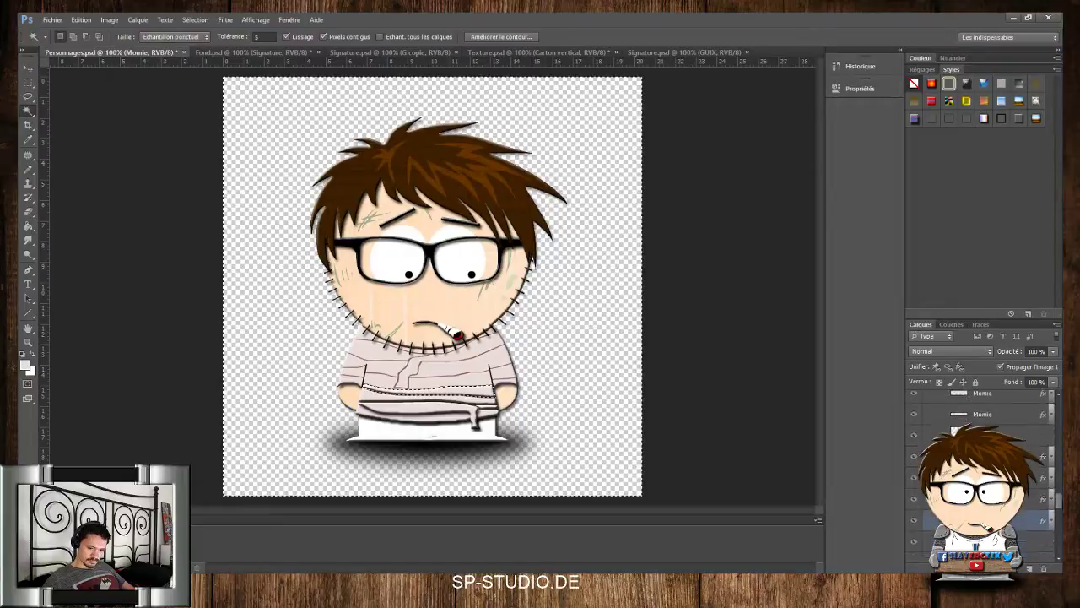
pyautogui.click(915, 505)
pyautogui.click(916, 505)
pyautogui.click(919, 505)
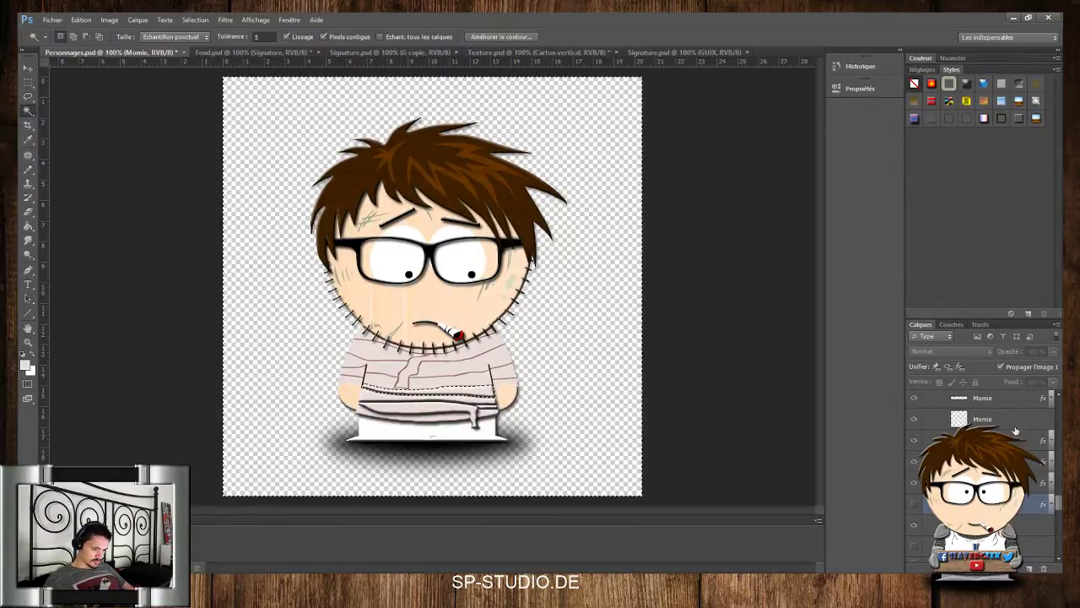
# Show the hidden embossed diagonal bandage layer at the top of the Momie group and clear the selection
pyautogui.moveTo(1057, 502); pyautogui.dragTo(1053, 480)
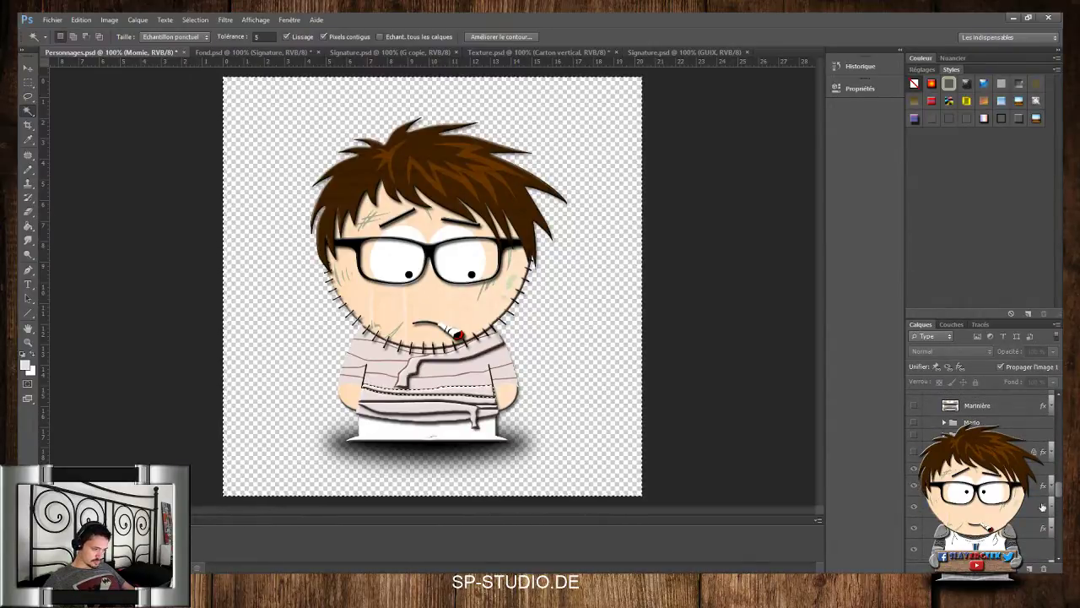
pyautogui.moveTo(1060, 499); pyautogui.dragTo(1059, 507)
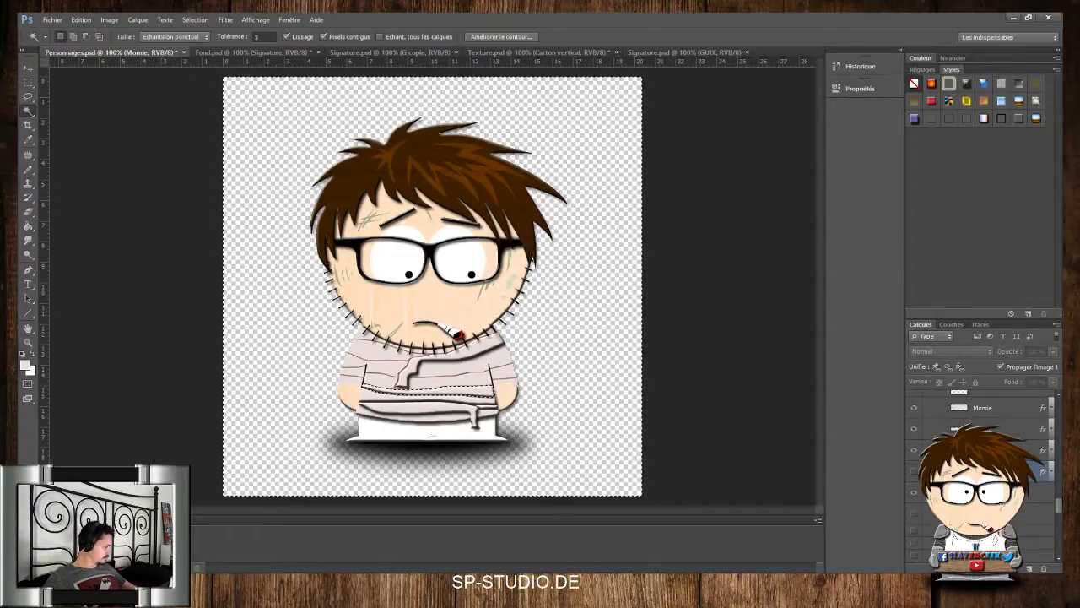
pyautogui.hotkey('ctrl', 'd')
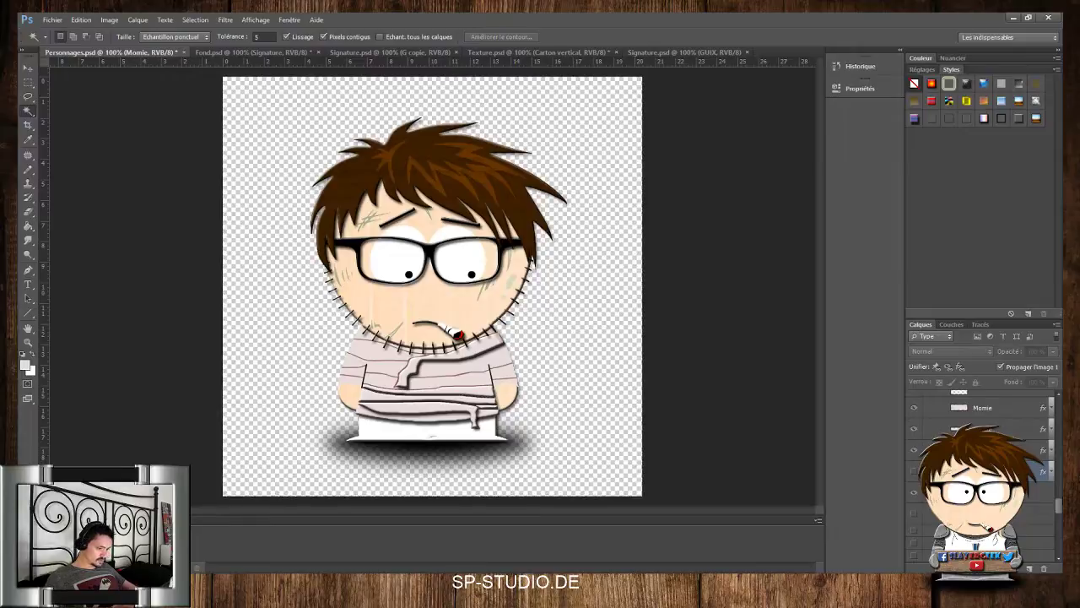
# Select the chest bandage beneath the diagonal one, delete everything outside it on the embossed Momie layer, and clear the selection
pyautogui.click(476, 385)
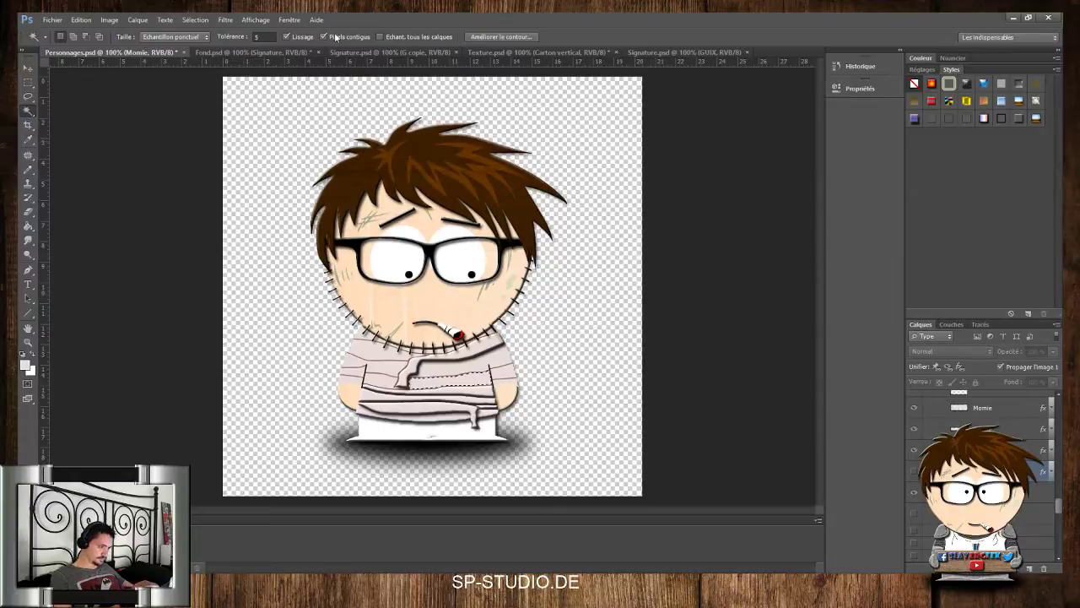
pyautogui.click(199, 21)
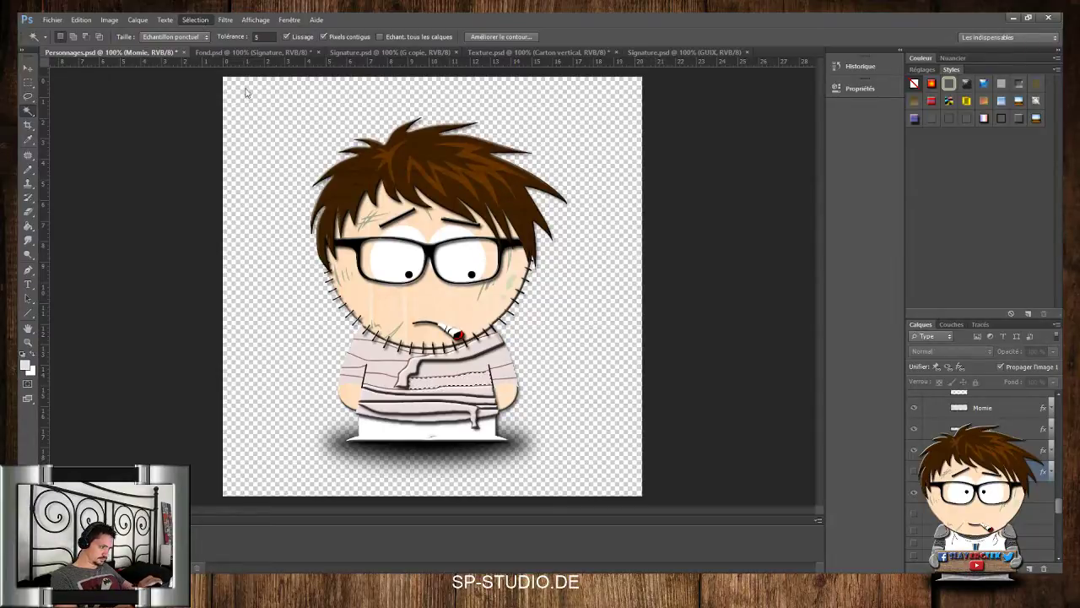
pyautogui.click(256, 74)
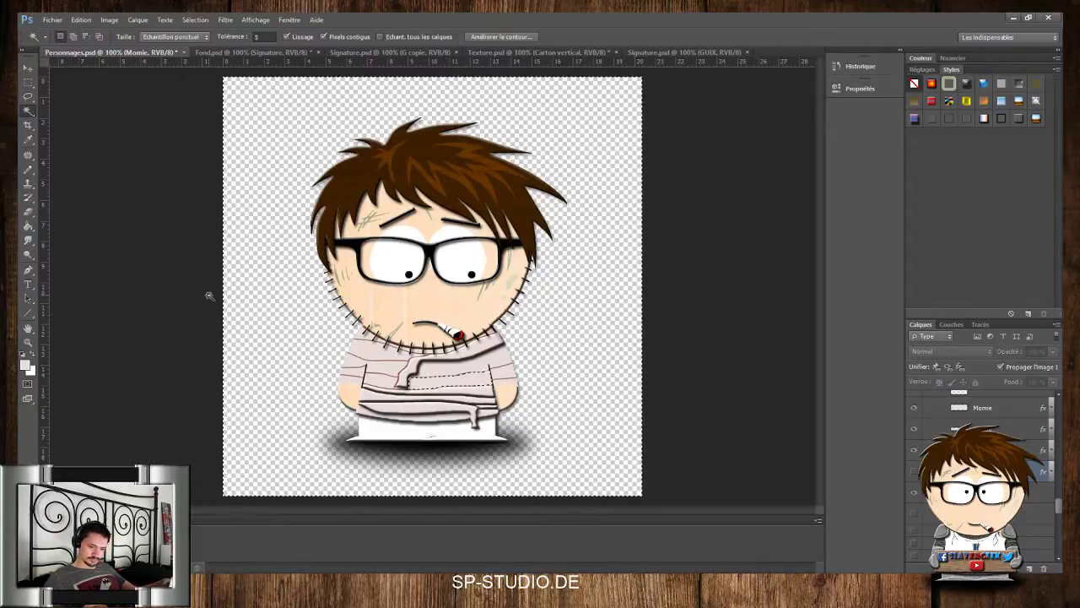
pyautogui.click(914, 471)
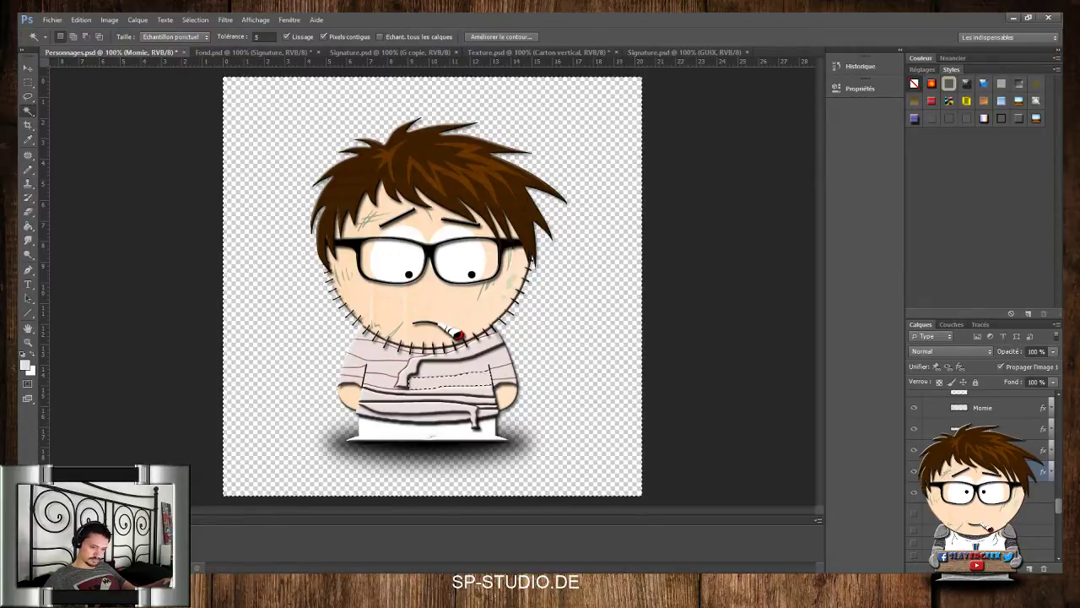
pyautogui.press('Delete')
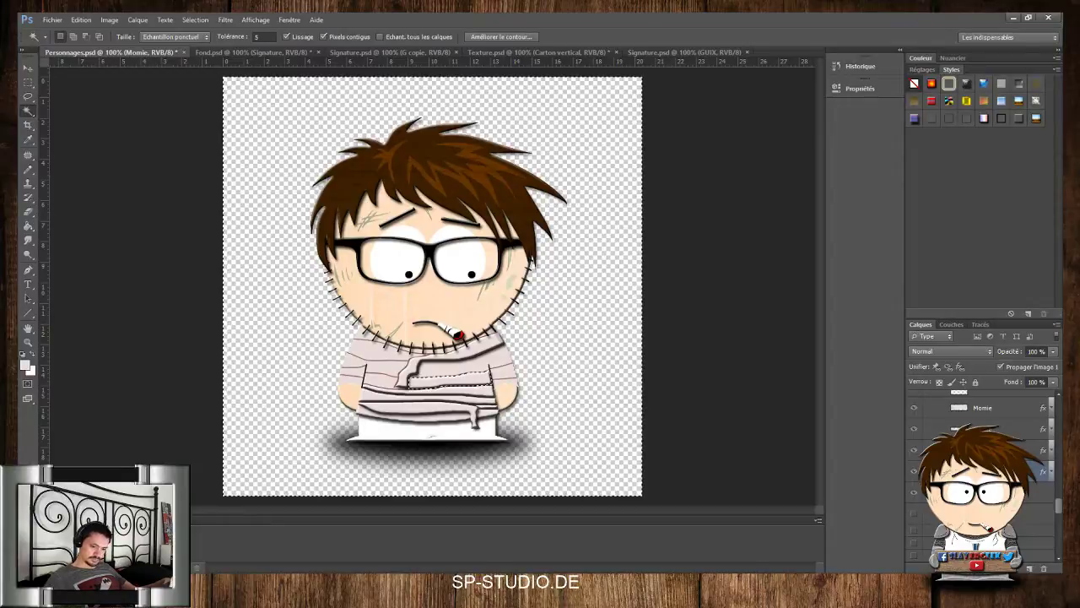
pyautogui.click(986, 492)
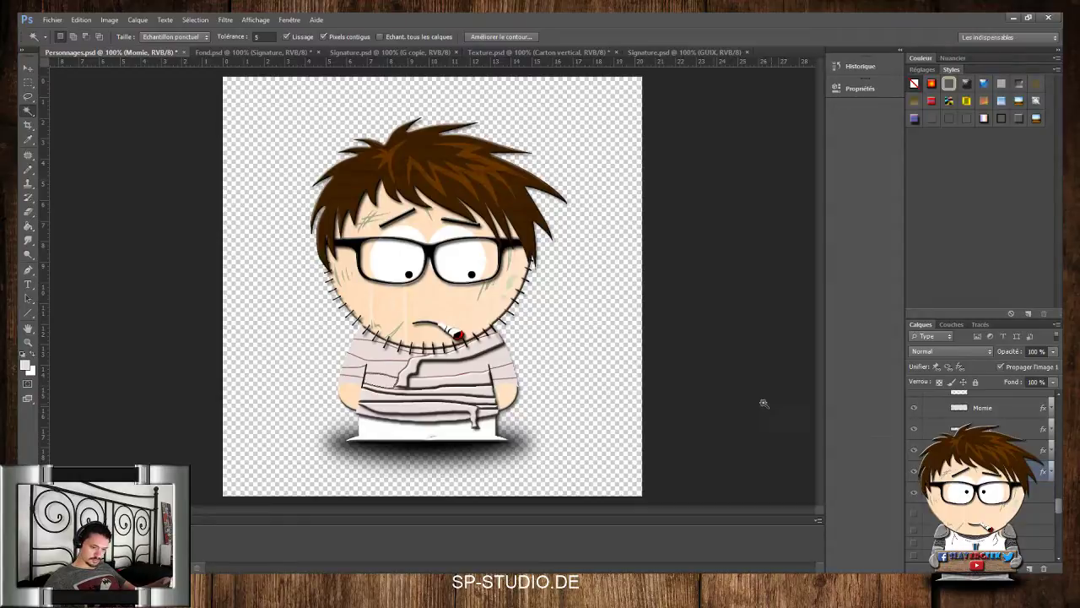
# Cover the dark shadow beside the hanging end of the diagonal bandage with the Pencil tool, and reduce its size to 5
pyautogui.click(29, 169)
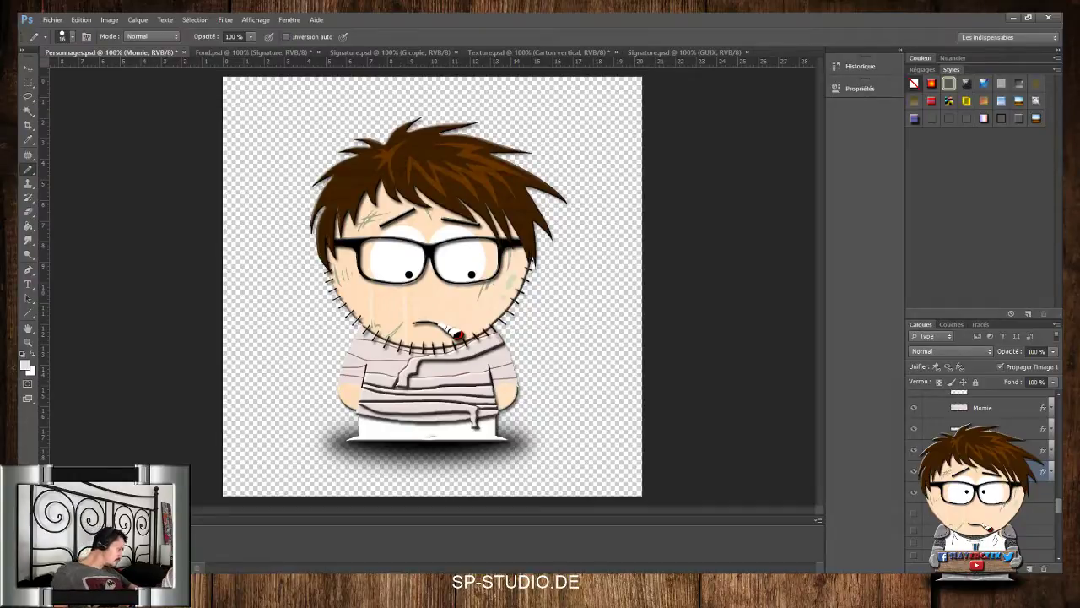
pyautogui.hotkey('ctrl', '+')
pyautogui.hotkey('ctrl', '+')
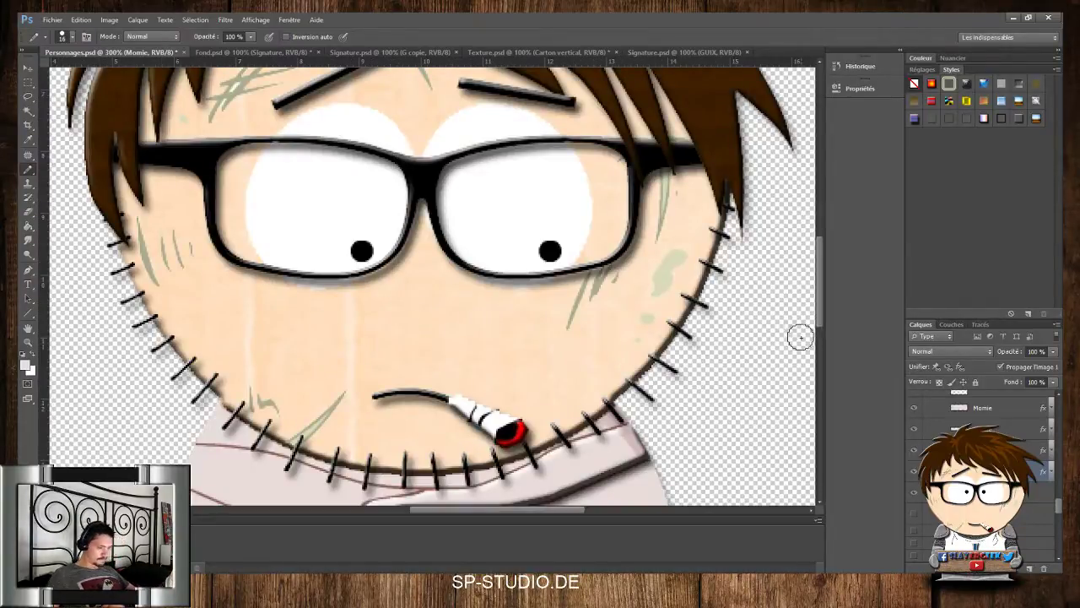
pyautogui.moveTo(820, 305); pyautogui.dragTo(824, 343)
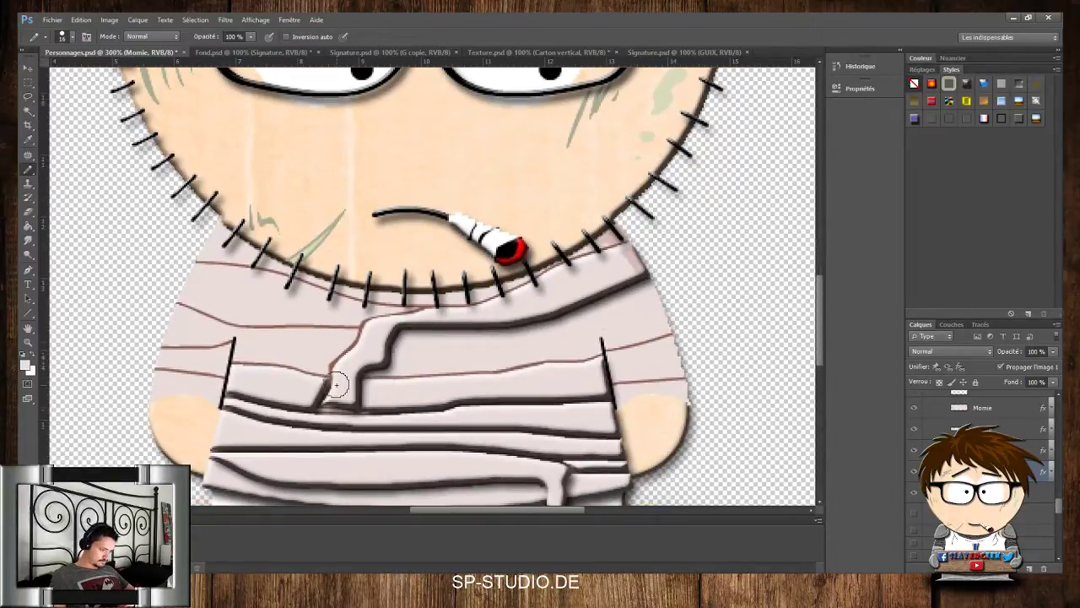
pyautogui.moveTo(322, 394)
pyautogui.mouseDown()
pyautogui.moveTo(369, 395)
pyautogui.moveTo(335, 396)
pyautogui.moveTo(372, 395)
pyautogui.moveTo(329, 398)
pyautogui.moveTo(385, 404)
pyautogui.mouseUp()
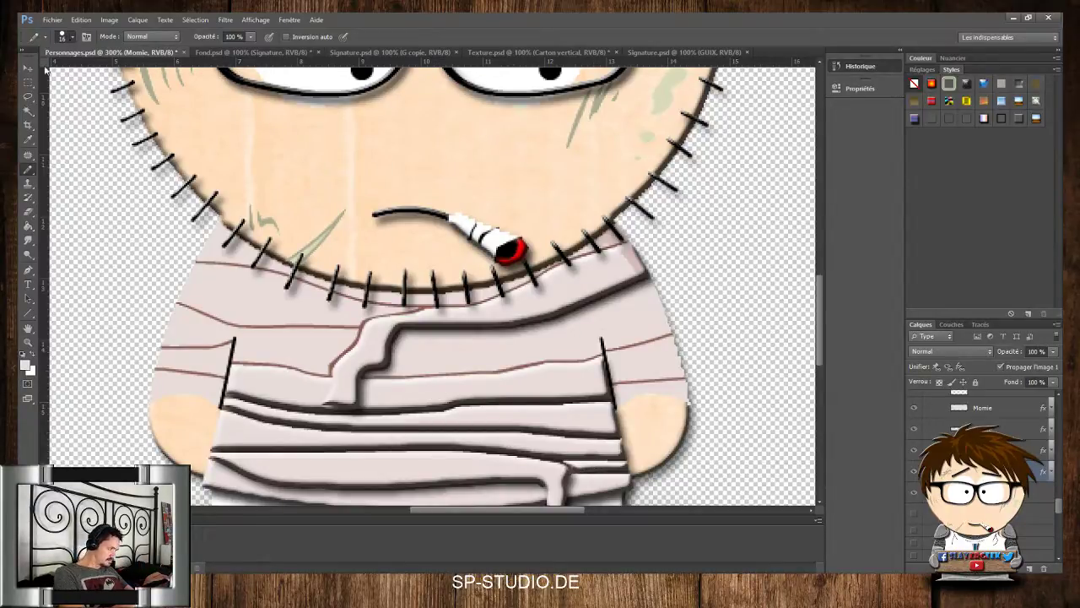
pyautogui.click(37, 73)
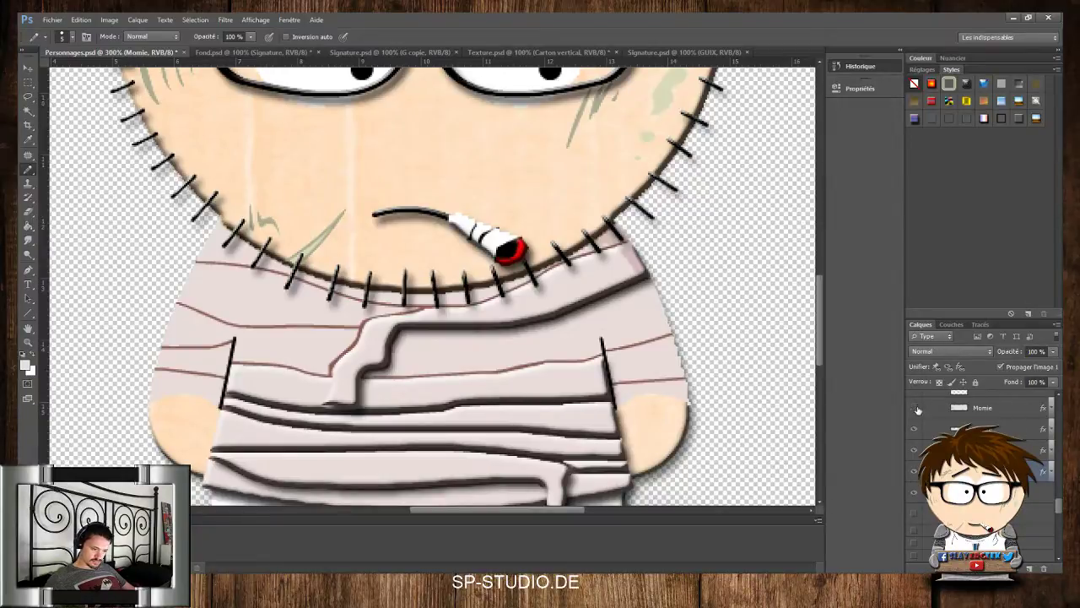
# Duplicate the plain Momie layer and isolate the bandage directly under the diagonal one, including its sleeve part, with the emboss style
pyautogui.click(992, 409)
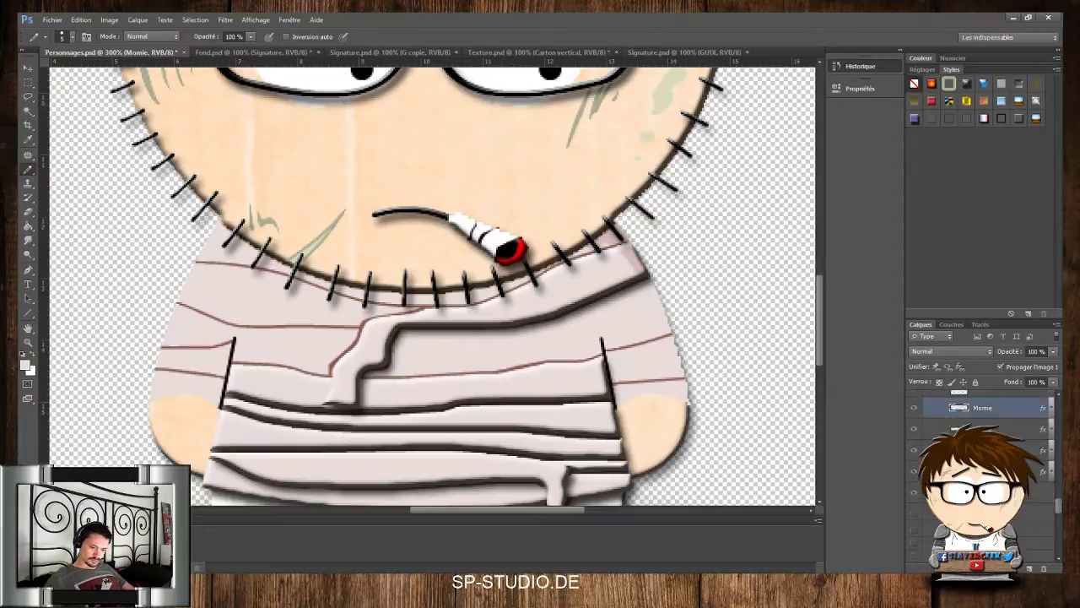
pyautogui.scroll(-3, 983, 477)
pyautogui.click(984, 455)
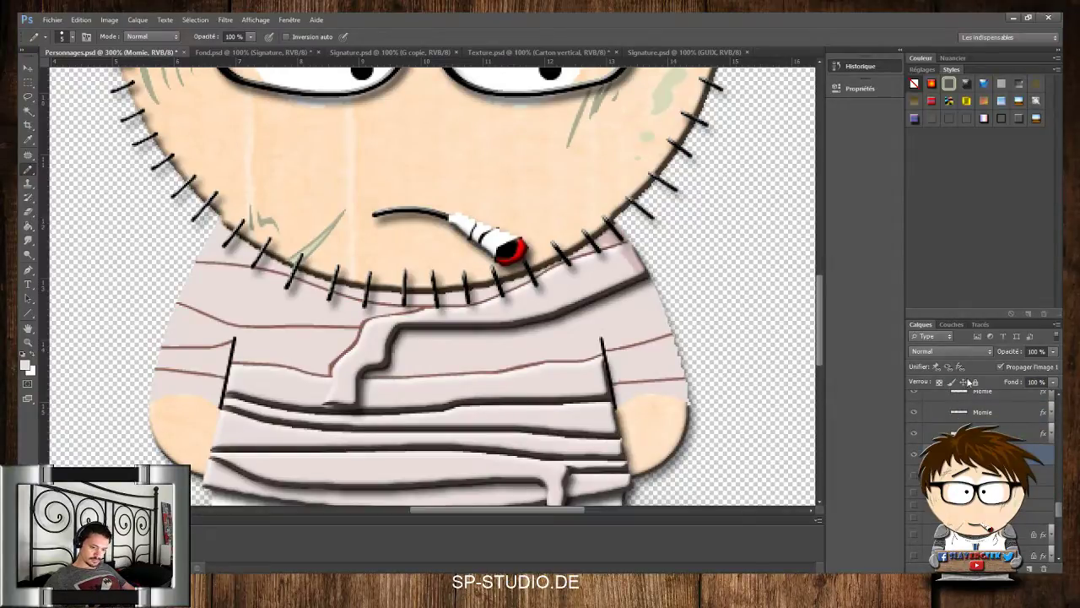
pyautogui.click(948, 98)
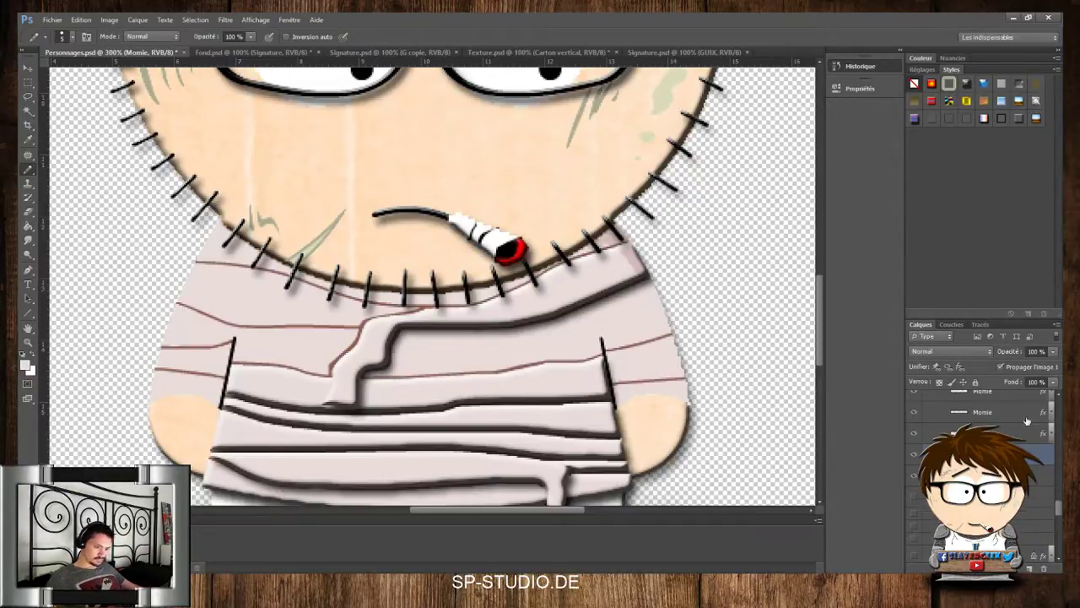
pyautogui.click(28, 110)
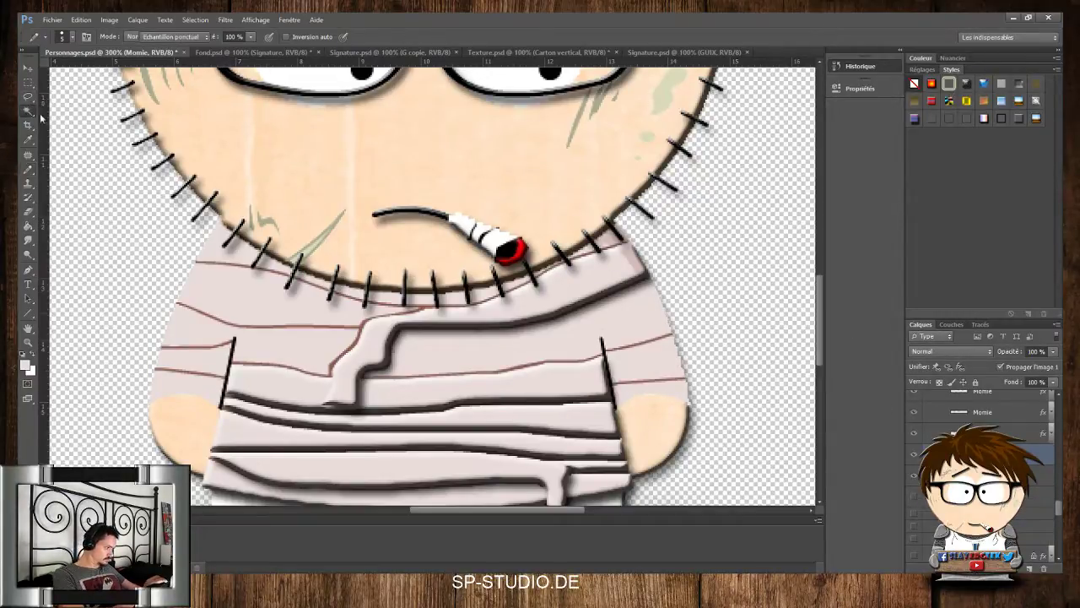
pyautogui.click(504, 338)
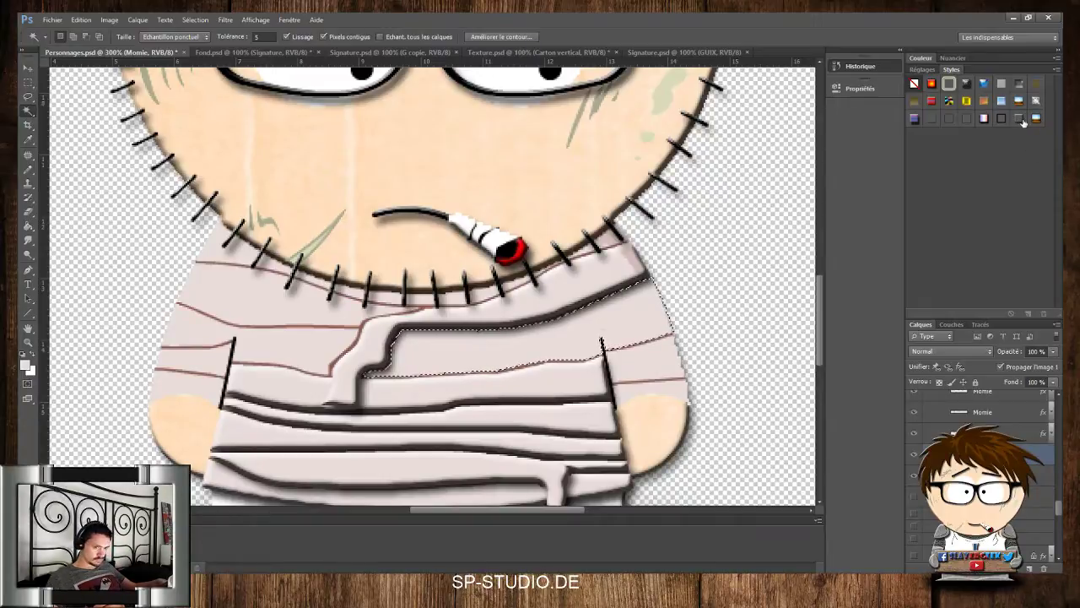
pyautogui.click(1019, 120)
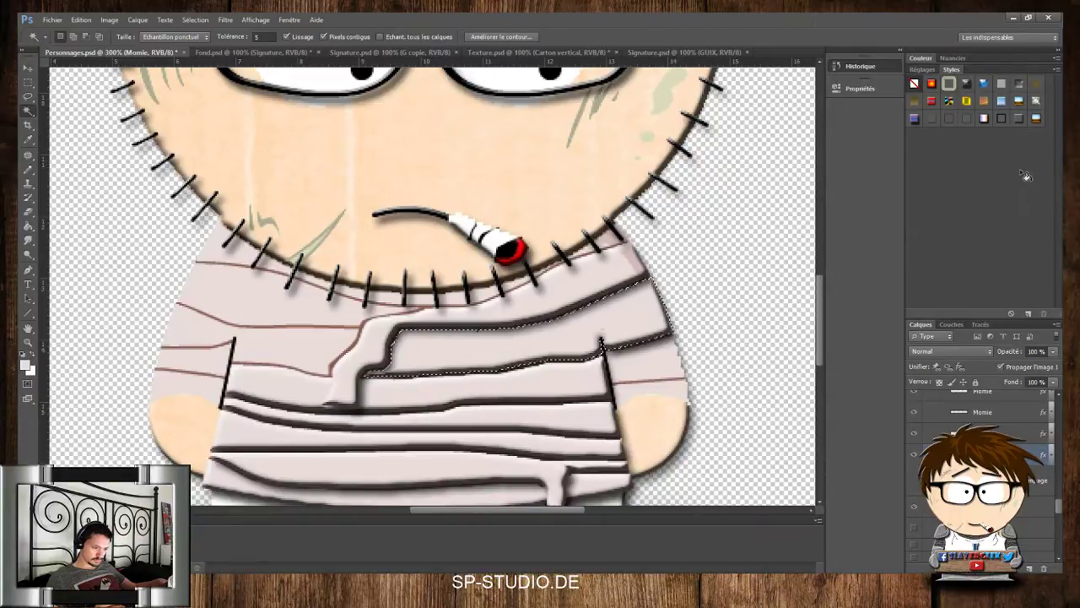
# Select the bandage's continuation across the other sleeve on the plain Momie layer and paint it onto the embossed layer with a large Pencil
pyautogui.click(985, 506)
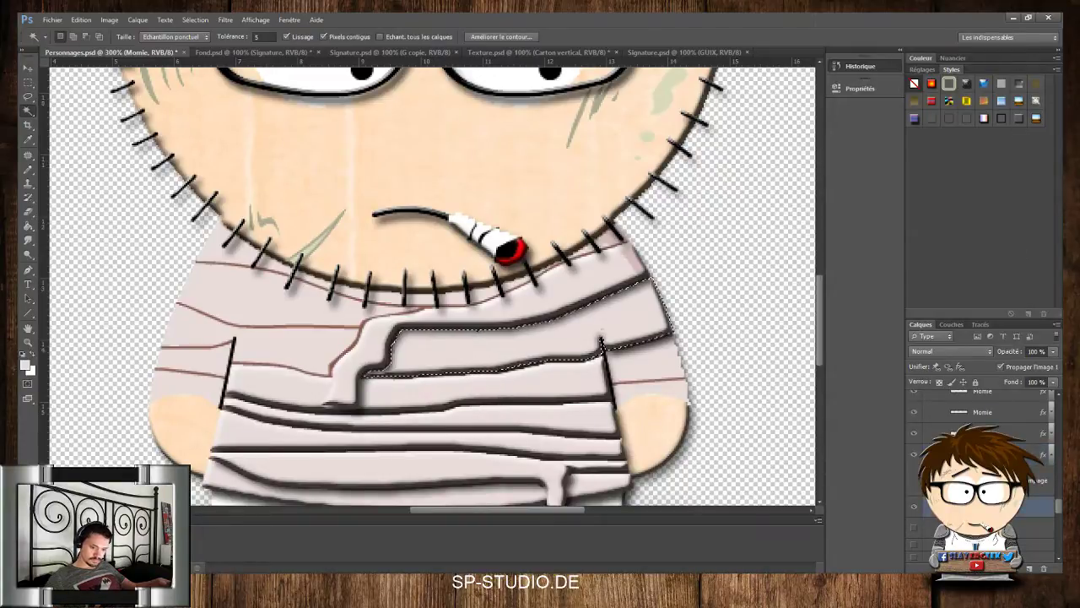
pyautogui.click(319, 353)
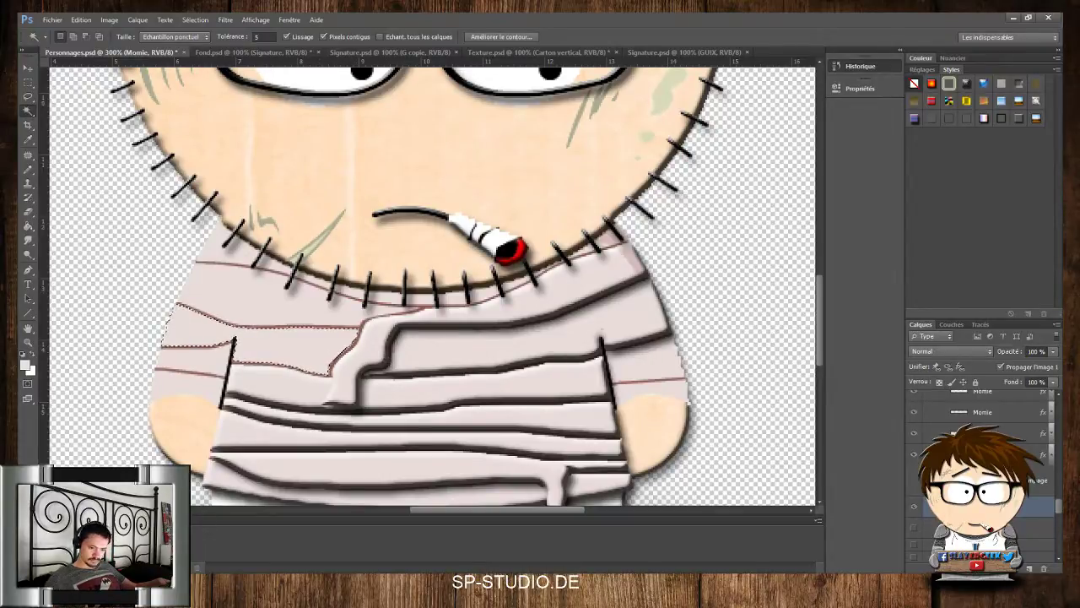
pyautogui.click(1041, 456)
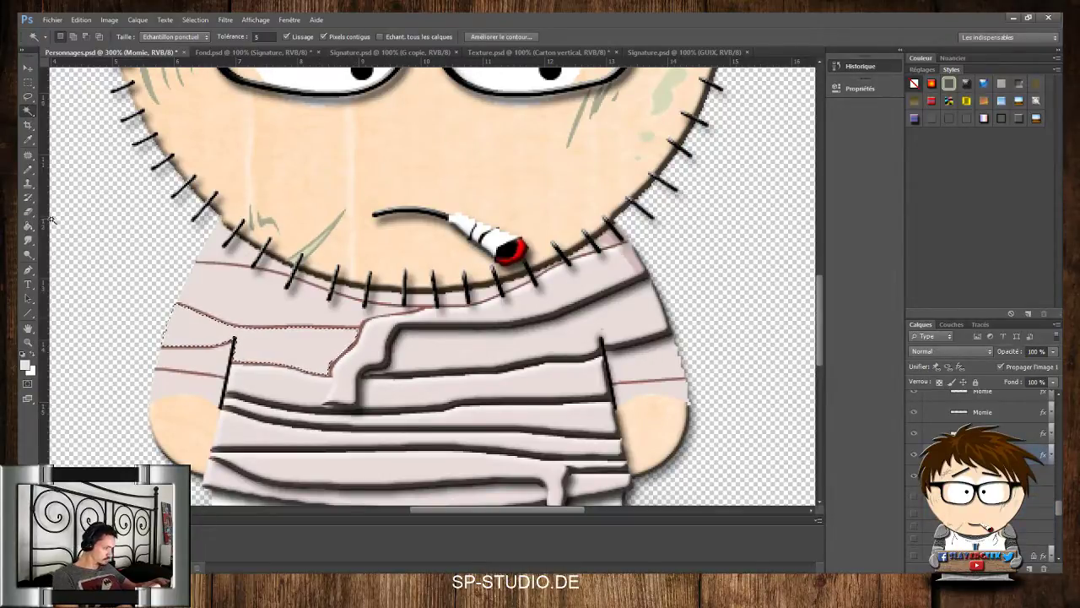
pyautogui.press('b')
pyautogui.click(72, 37)
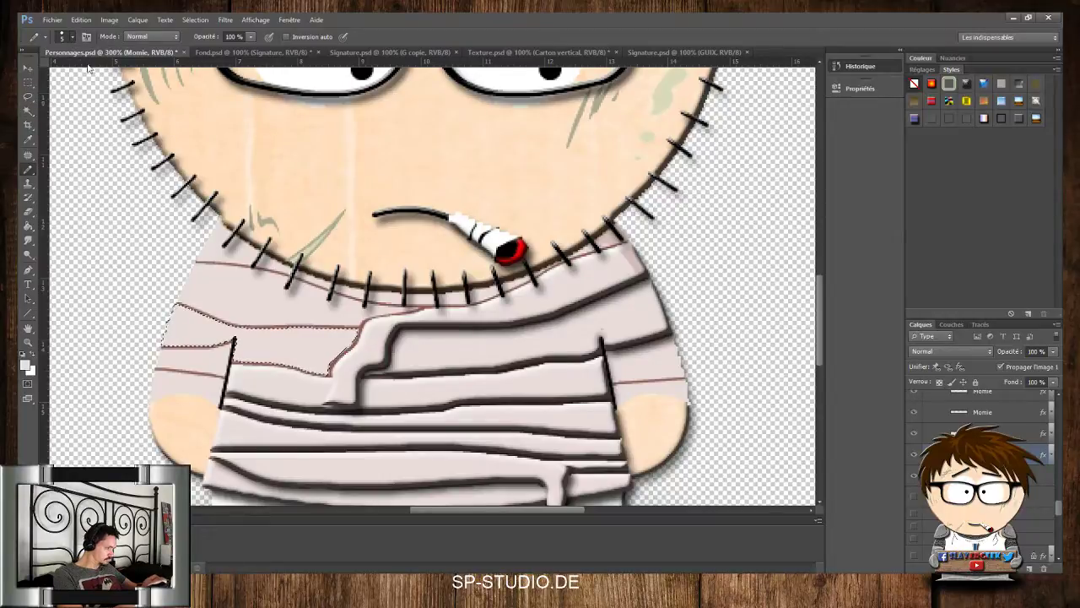
pyautogui.moveTo(66, 67); pyautogui.dragTo(76, 68)
pyautogui.moveTo(218, 346)
pyautogui.mouseDown()
pyautogui.moveTo(205, 342)
pyautogui.moveTo(277, 337)
pyautogui.moveTo(415, 356)
pyautogui.mouseUp()
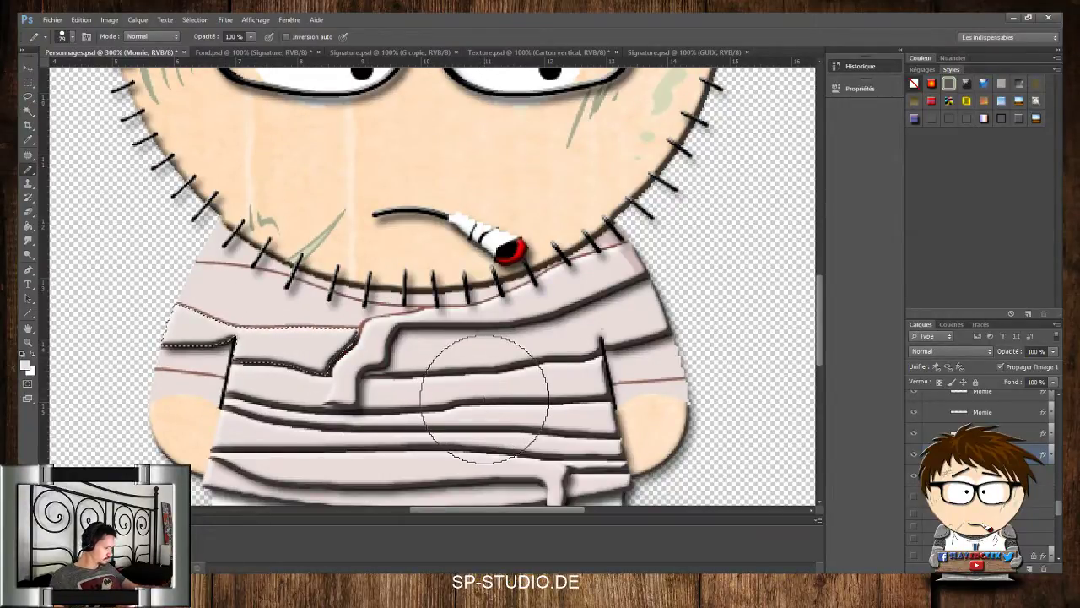
pyautogui.hotkey('ctrl', 'd')
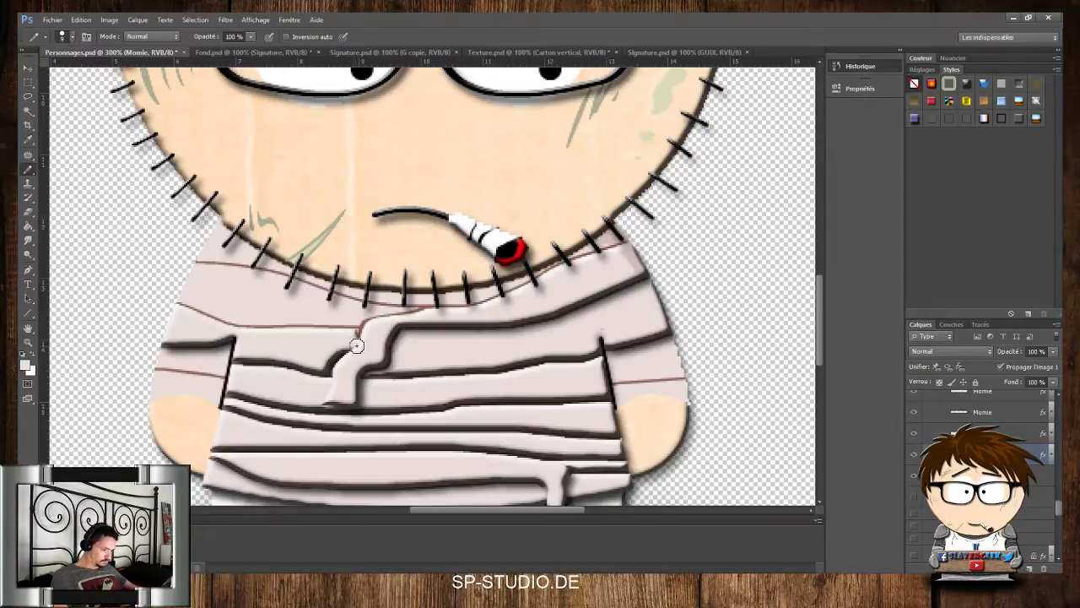
# Join the two parts of this embossed bandage behind the diagonal one's hanging end by painting with a size 9 Pencil
pyautogui.moveTo(358, 341)
pyautogui.mouseDown()
pyautogui.moveTo(403, 338)
pyautogui.moveTo(372, 361)
pyautogui.mouseUp()
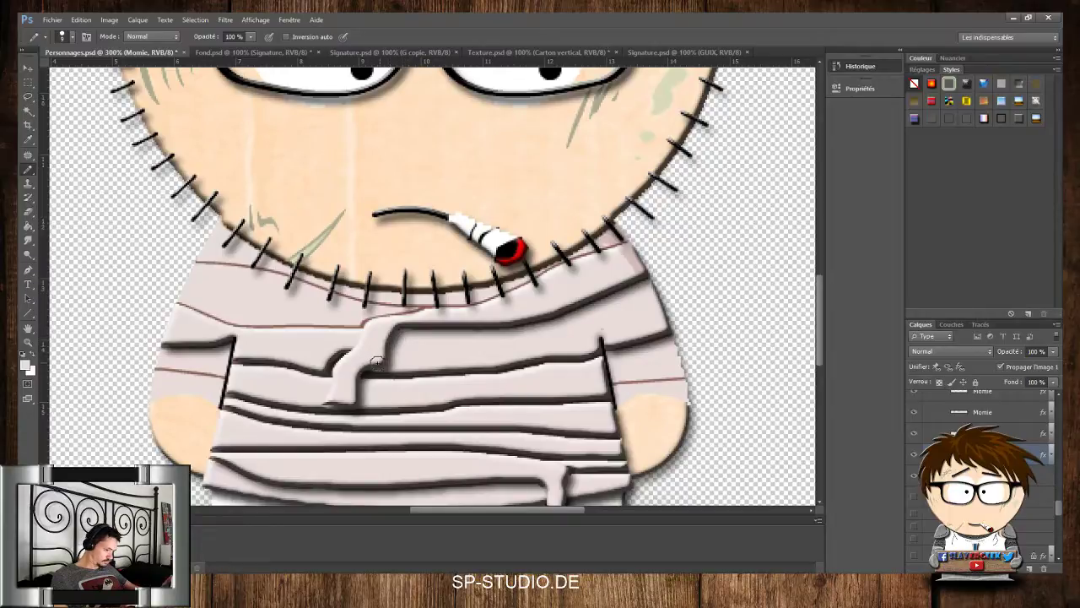
pyautogui.moveTo(330, 356)
pyautogui.mouseDown()
pyautogui.moveTo(333, 367)
pyautogui.moveTo(357, 349)
pyautogui.moveTo(371, 356)
pyautogui.moveTo(328, 363)
pyautogui.mouseUp()
pyautogui.moveTo(391, 344); pyautogui.dragTo(432, 333)
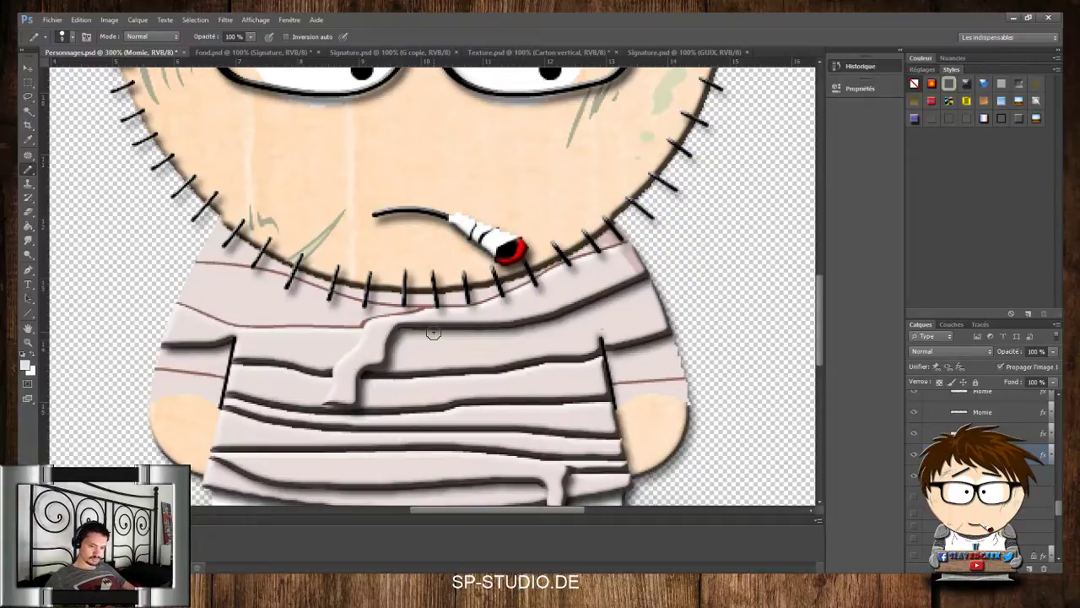
# Duplicate the plain Momie layer, apply the emboss style, and delete everything outside the wide shoulder bandage below the neck
pyautogui.click(986, 475)
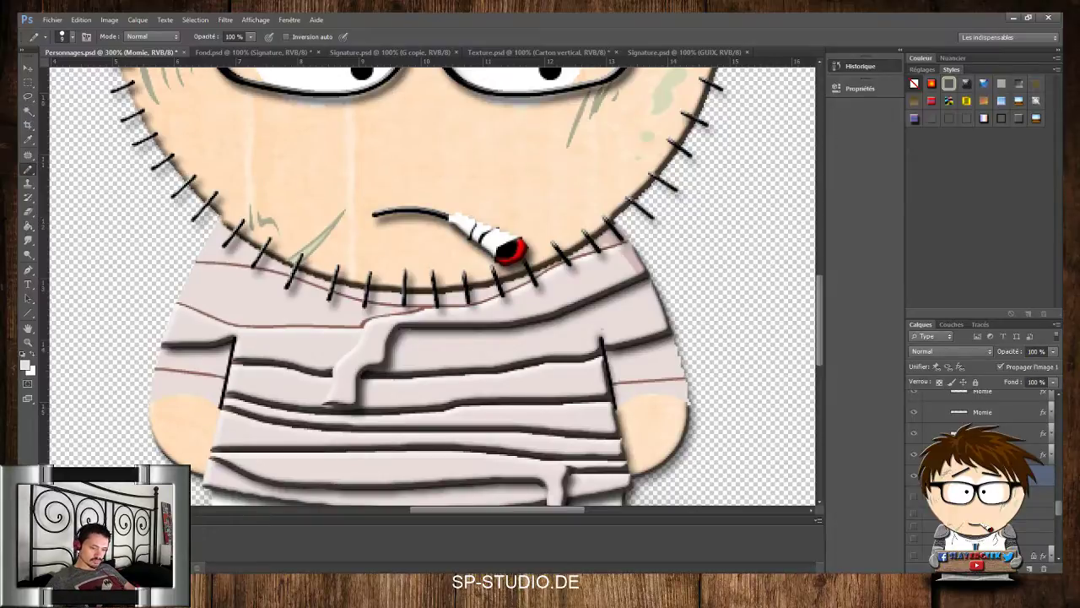
pyautogui.click(967, 123)
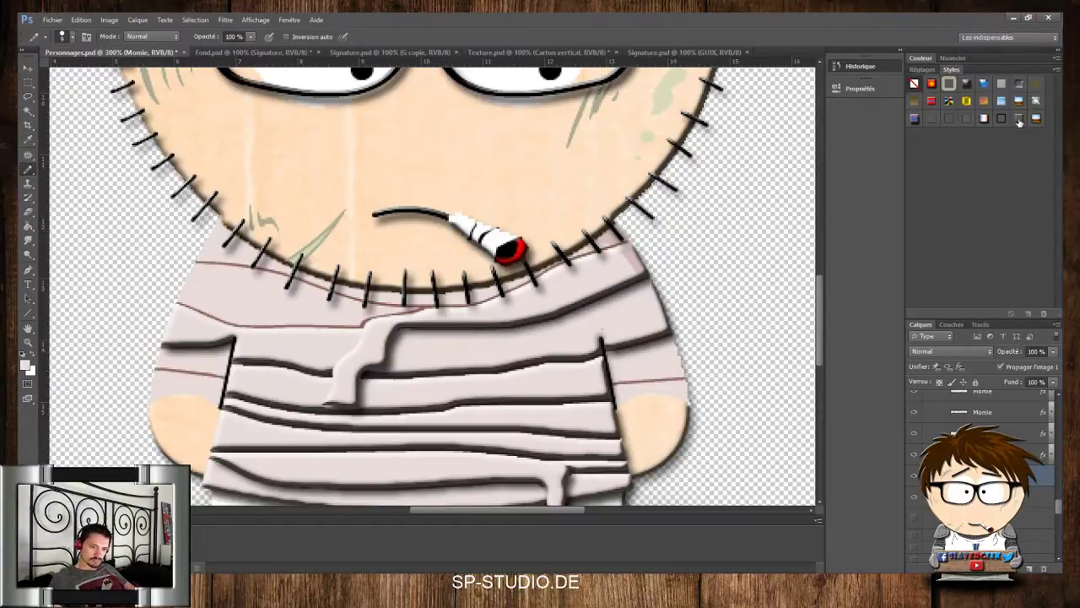
pyautogui.click(1019, 120)
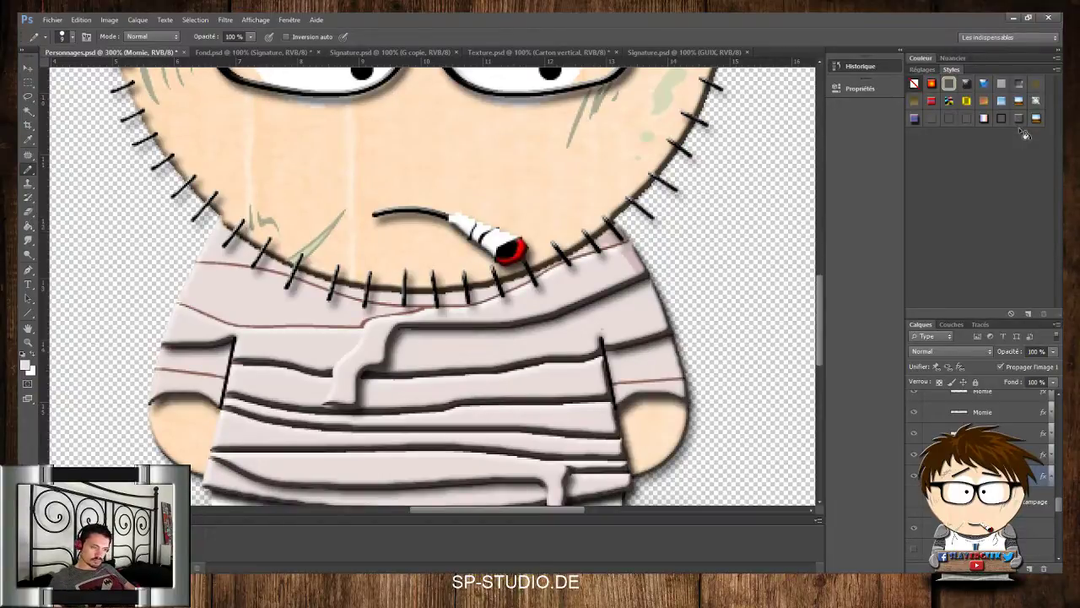
pyautogui.click(28, 111)
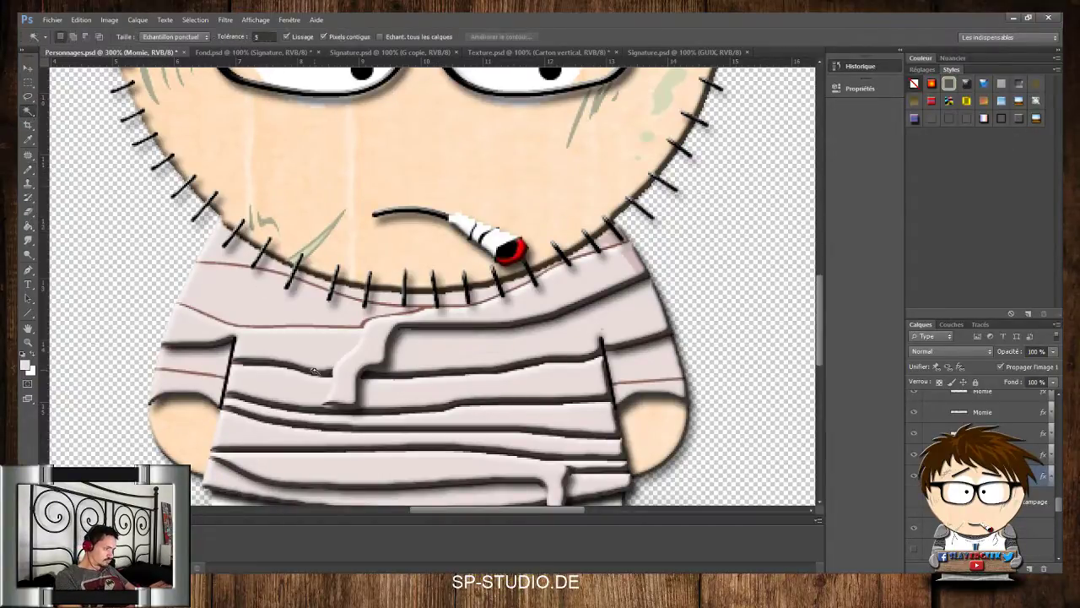
pyautogui.click(344, 329)
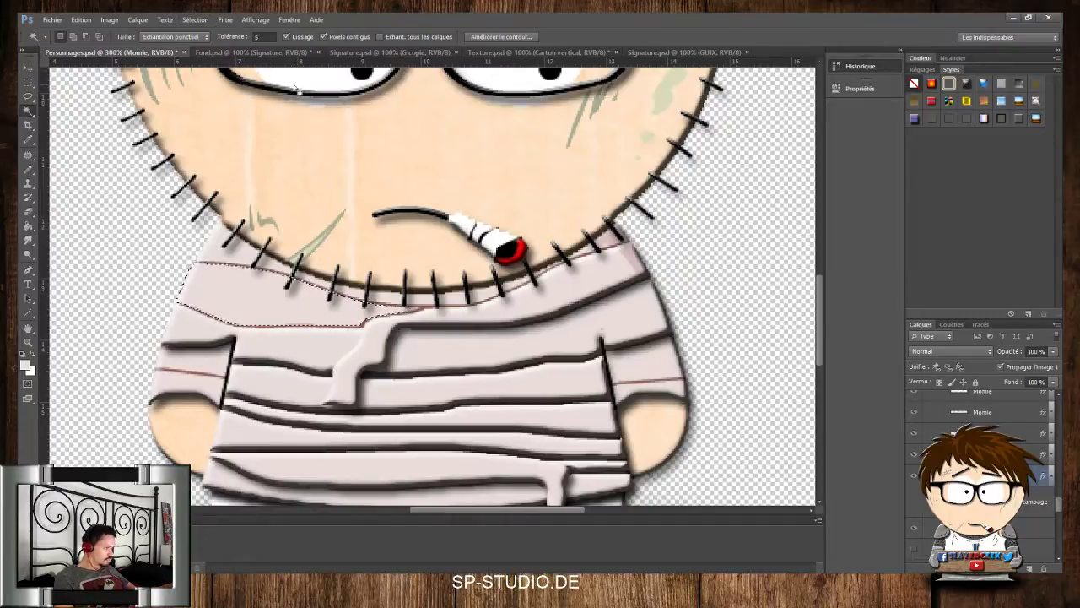
pyautogui.press('Delete')
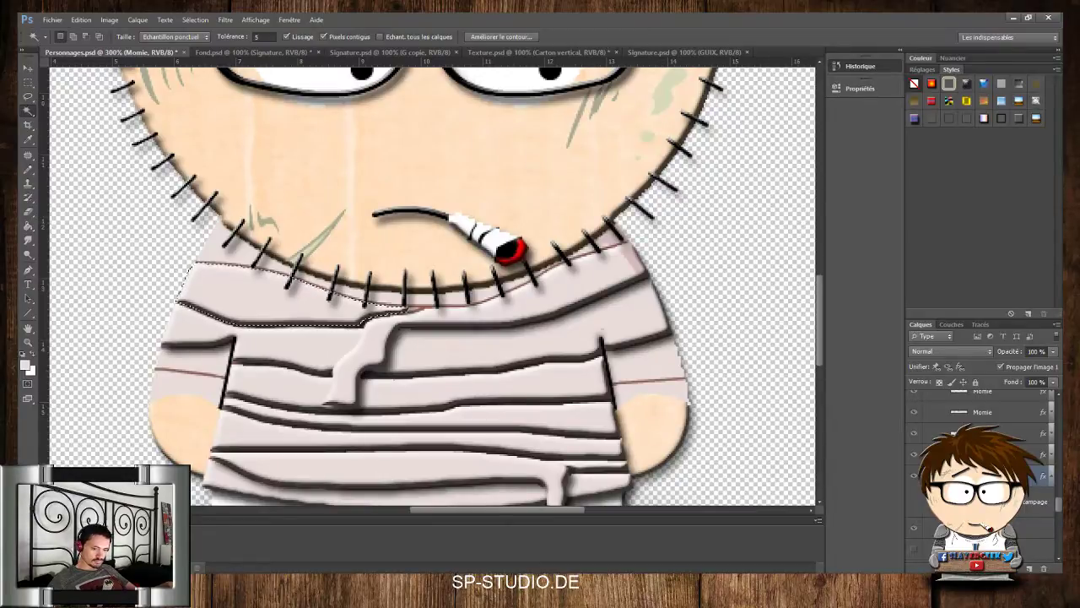
# Select the small sliver at the shoulder bandage's tip on the plain Momie layer and fill it on the embossed layer with the Pencil
pyautogui.click(986, 527)
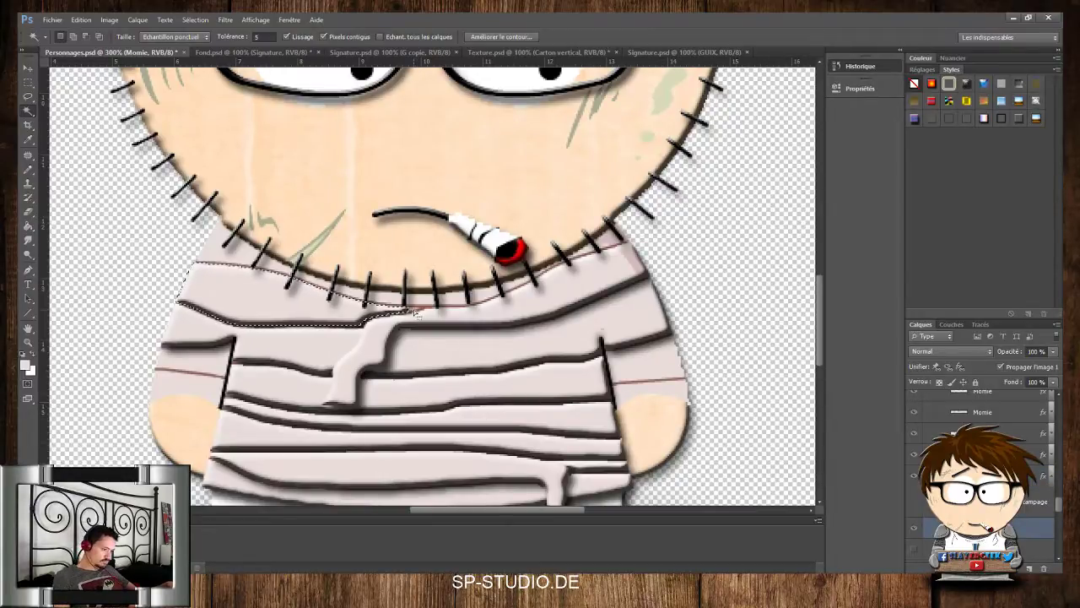
pyautogui.hotkey('ctrl', 'd')
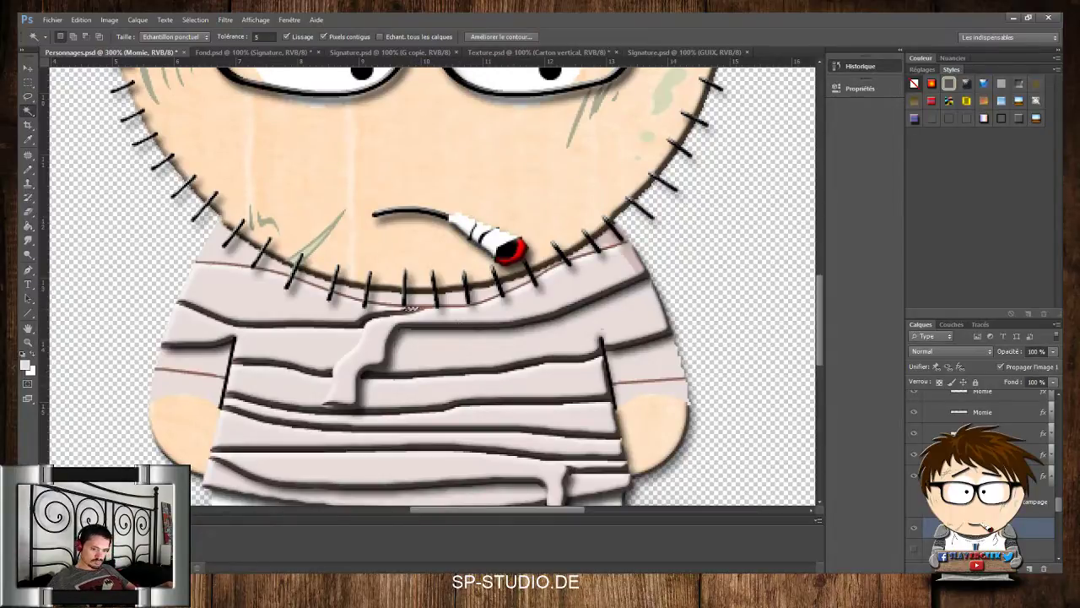
pyautogui.click(985, 475)
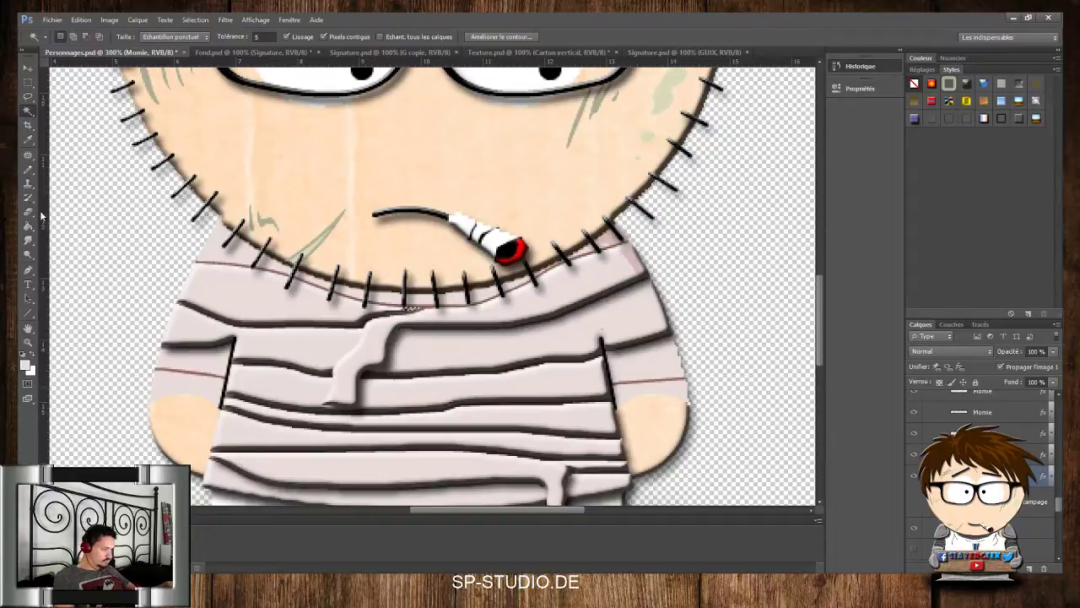
pyautogui.click(28, 168)
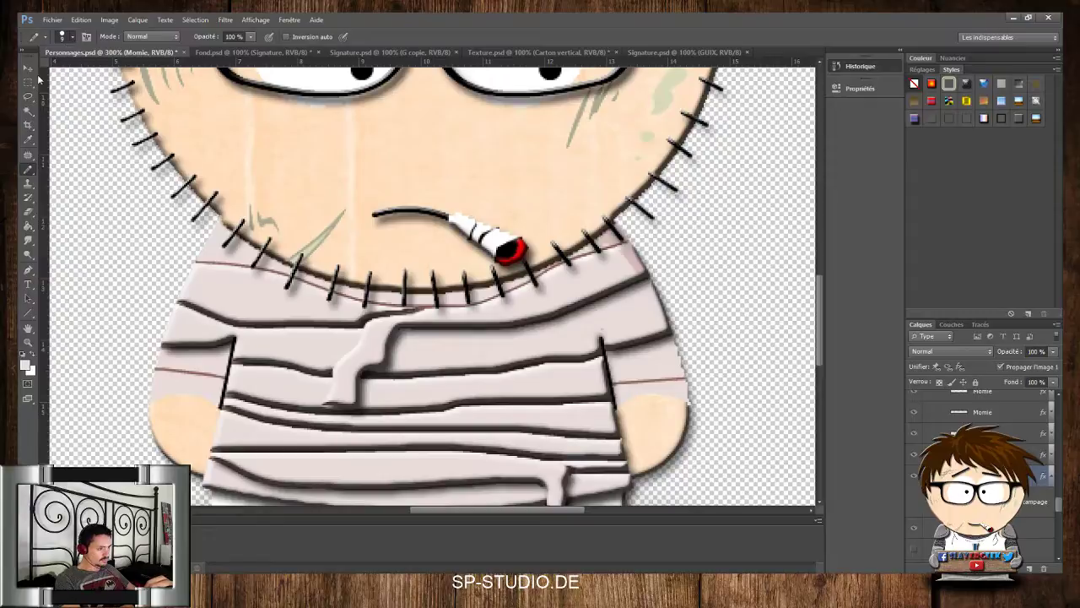
# Cover the dark line above the diagonal bandage's top end by painting on the embossed shoulder bandage layer with a size 3 Pencil
pyautogui.press('[')
pyautogui.press('[')
pyautogui.press('[')
pyautogui.press('[')
pyautogui.press('[')
pyautogui.press('[')
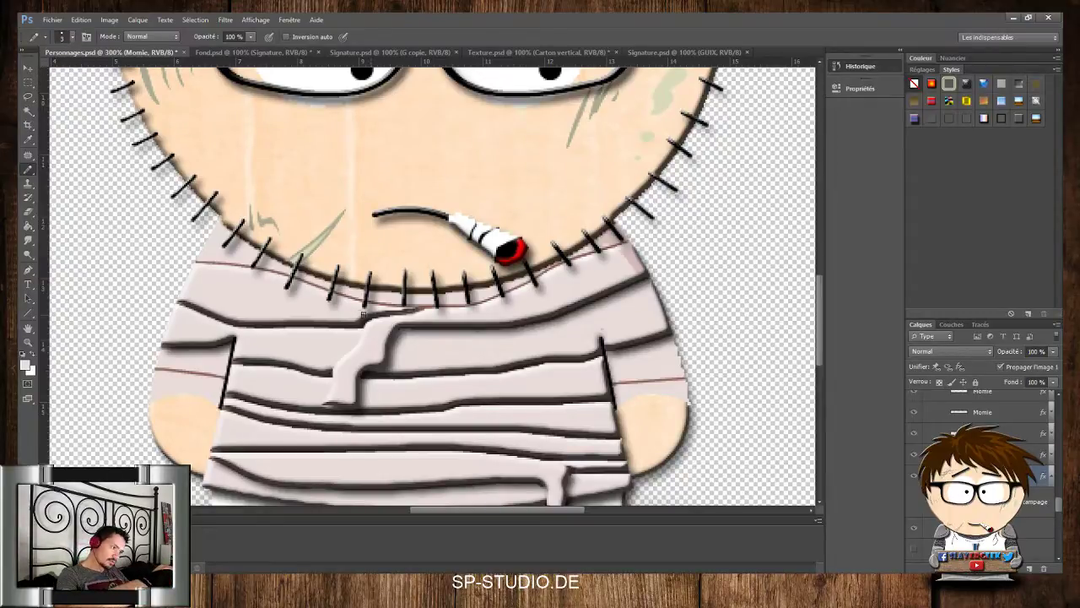
pyautogui.moveTo(363, 315); pyautogui.dragTo(381, 313)
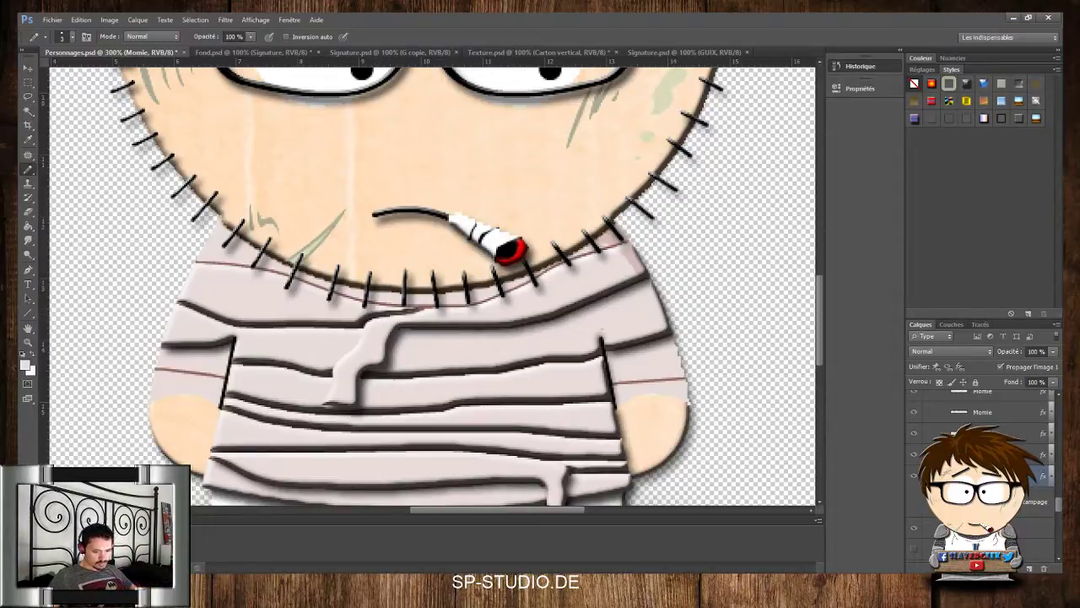
pyautogui.click(915, 476)
pyautogui.click(915, 476)
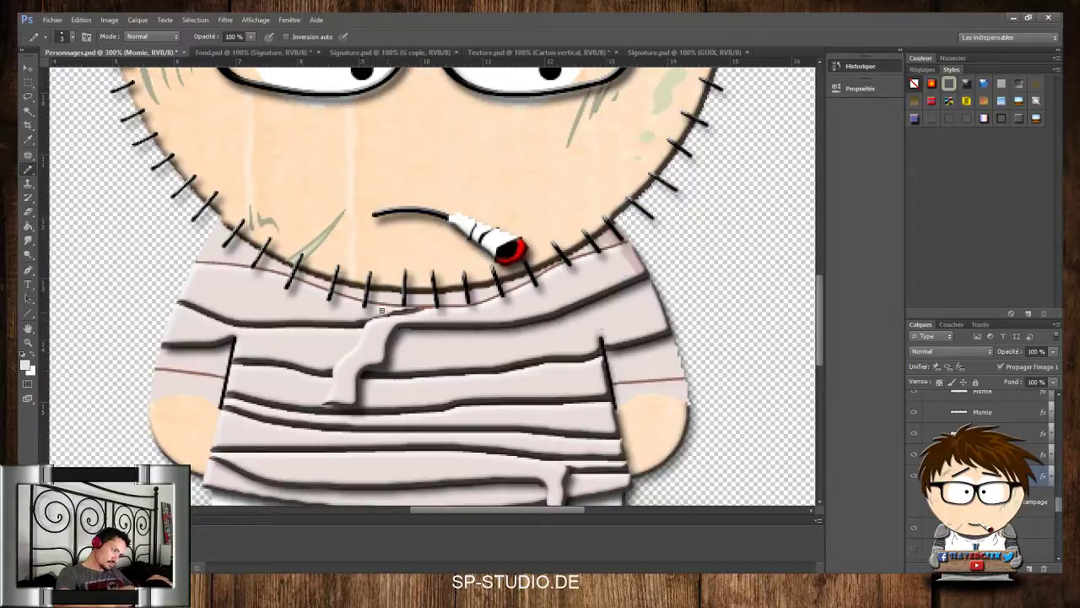
pyautogui.moveTo(381, 310)
pyautogui.mouseDown()
pyautogui.moveTo(422, 310)
pyautogui.moveTo(380, 315)
pyautogui.mouseUp()
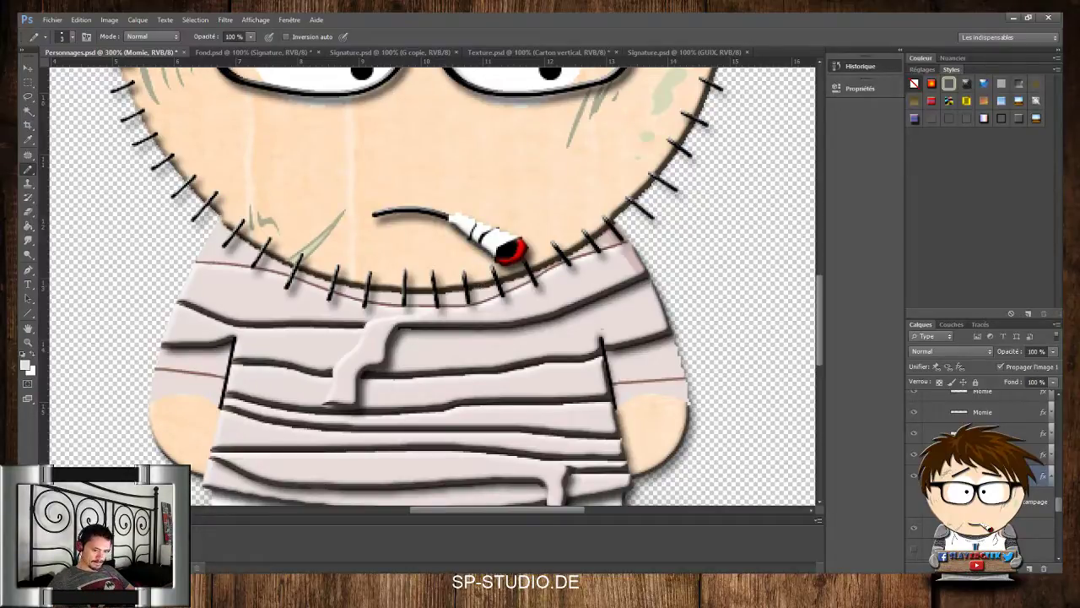
# Select the small collar sliver at the shoulder on the plain Momie layer and try filling it with a size 19 Pencil
pyautogui.click(985, 528)
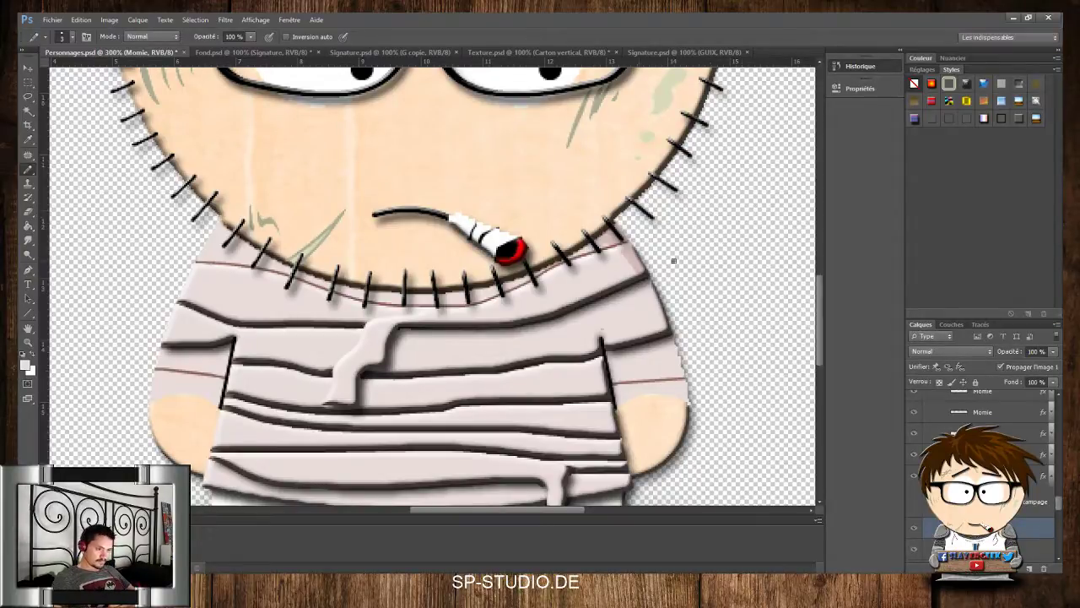
pyautogui.press('w')
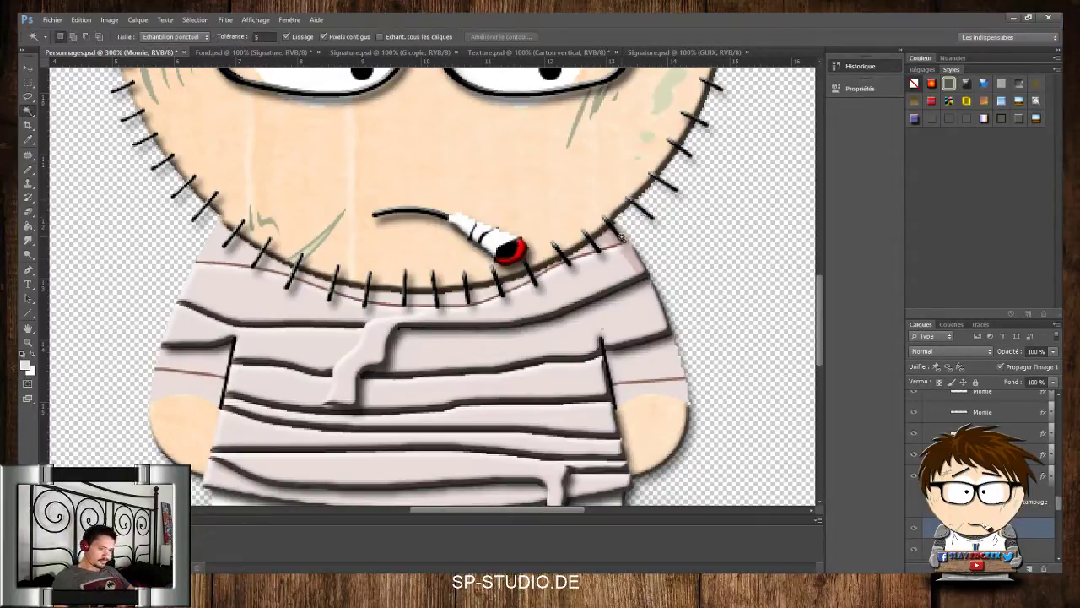
pyautogui.click(620, 239)
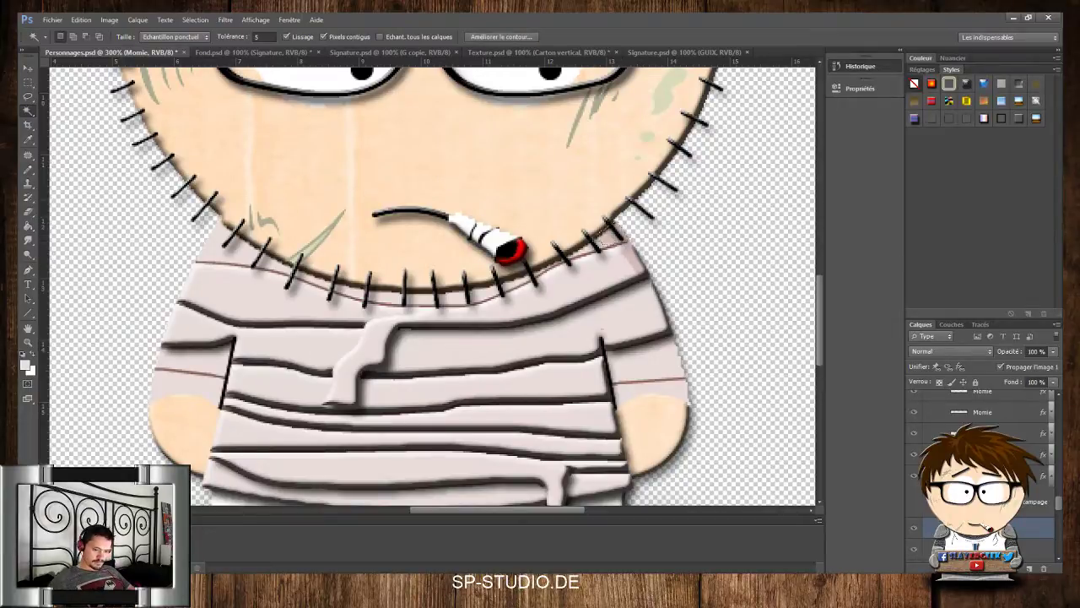
pyautogui.scroll(-3, 1059, 505)
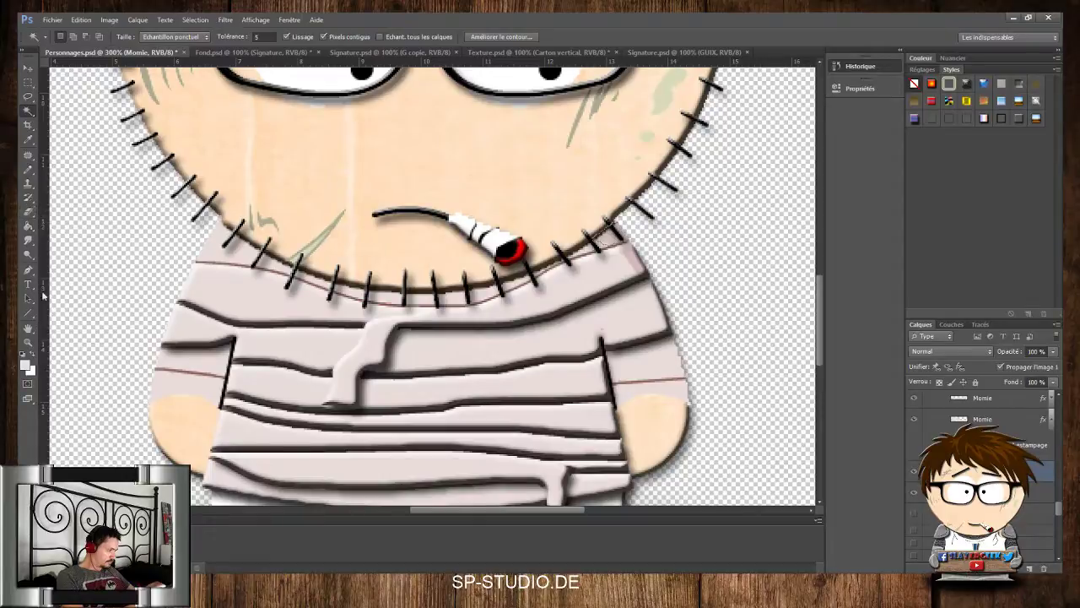
pyautogui.click(34, 171)
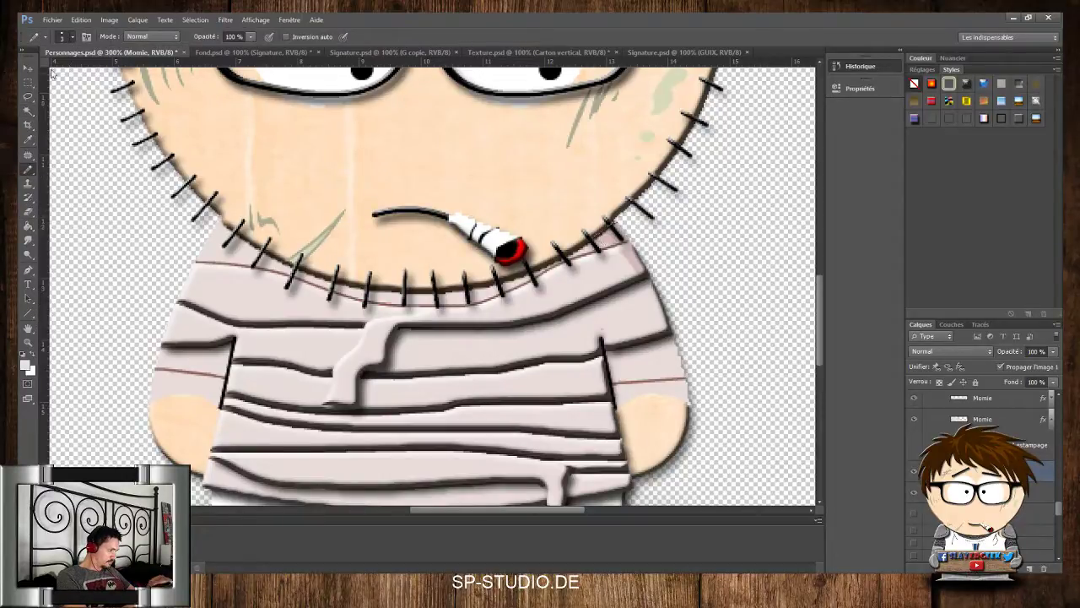
pyautogui.moveTo(51, 72); pyautogui.dragTo(58, 72)
pyautogui.moveTo(609, 236); pyautogui.dragTo(630, 227)
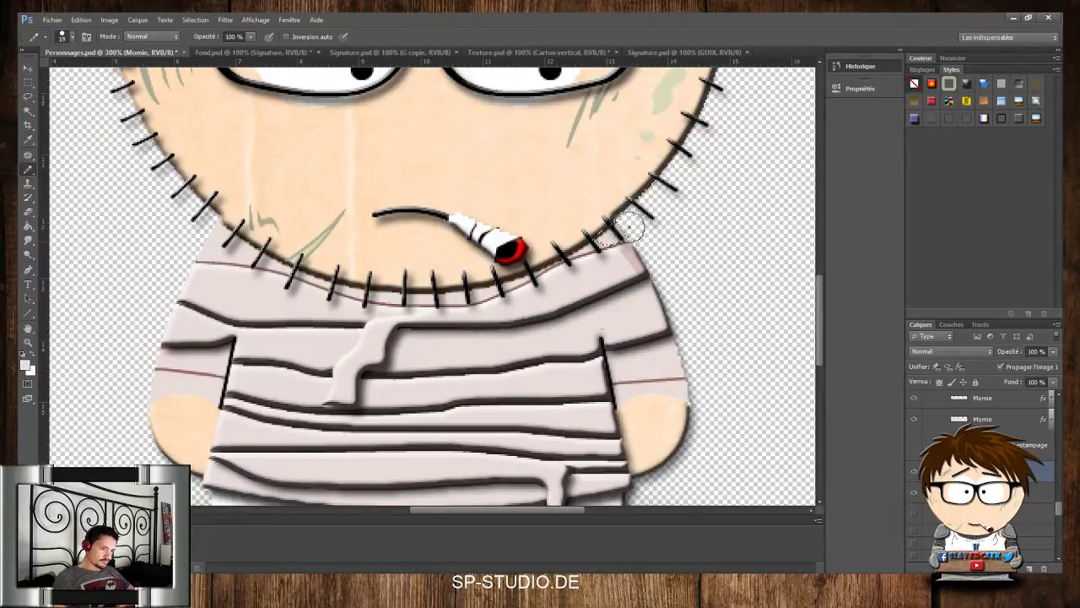
# Select the collar bandage below the chin, duplicate the plain Momie layer, apply the emboss style, and delete everything outside the selection
pyautogui.click(27, 112)
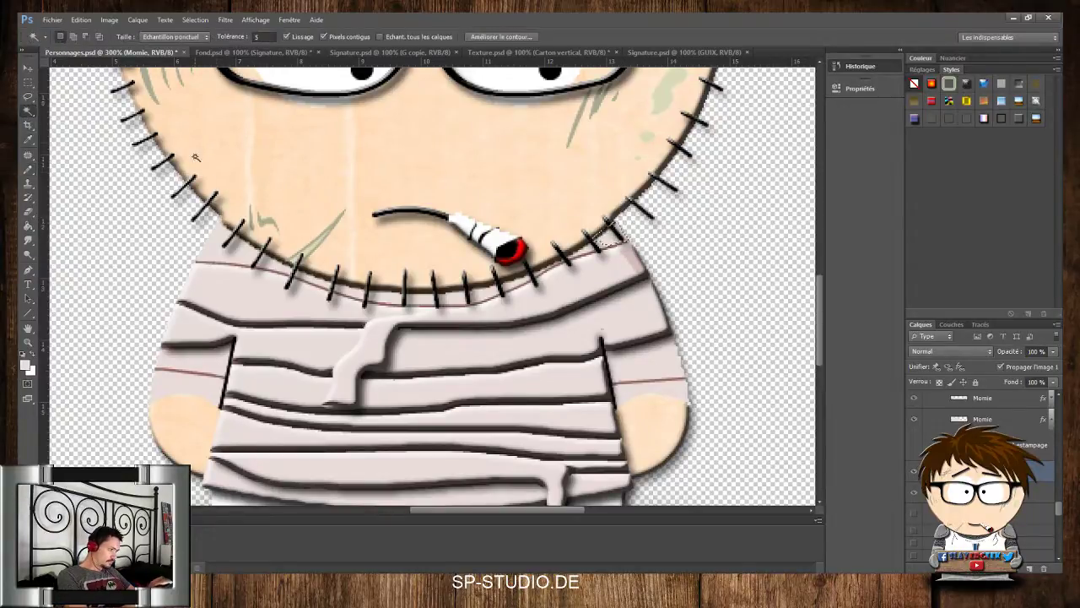
pyautogui.click(285, 277)
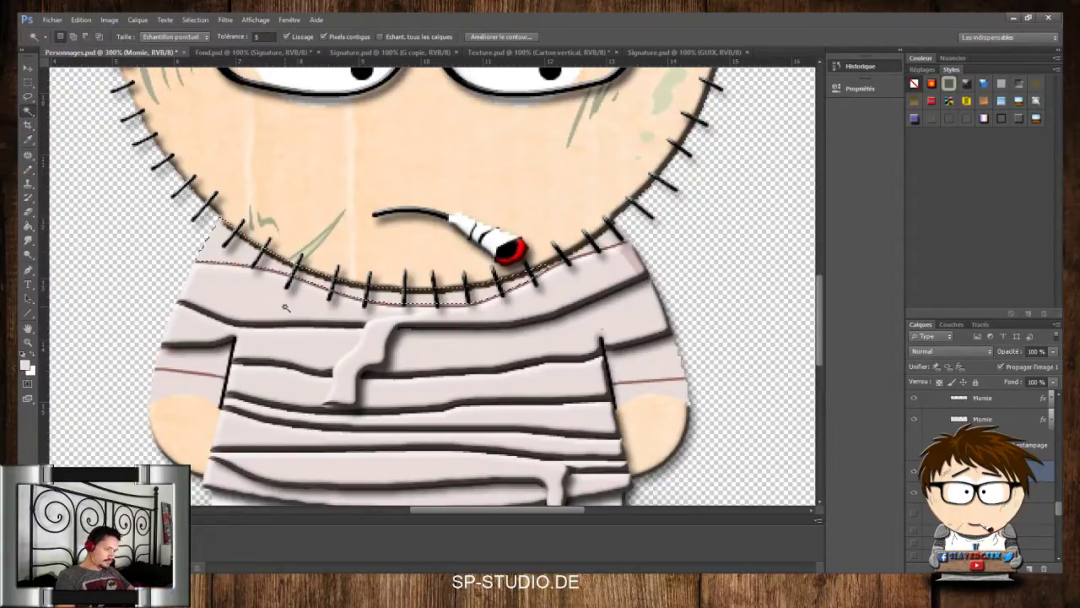
pyautogui.click(600, 250)
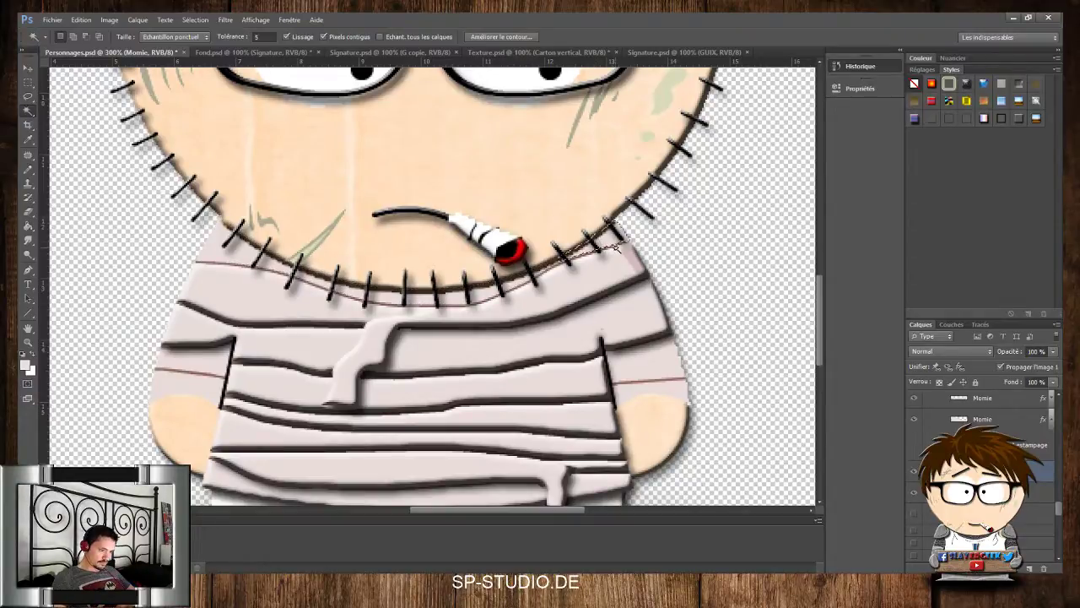
pyautogui.hotkey('ctrl', 'z')
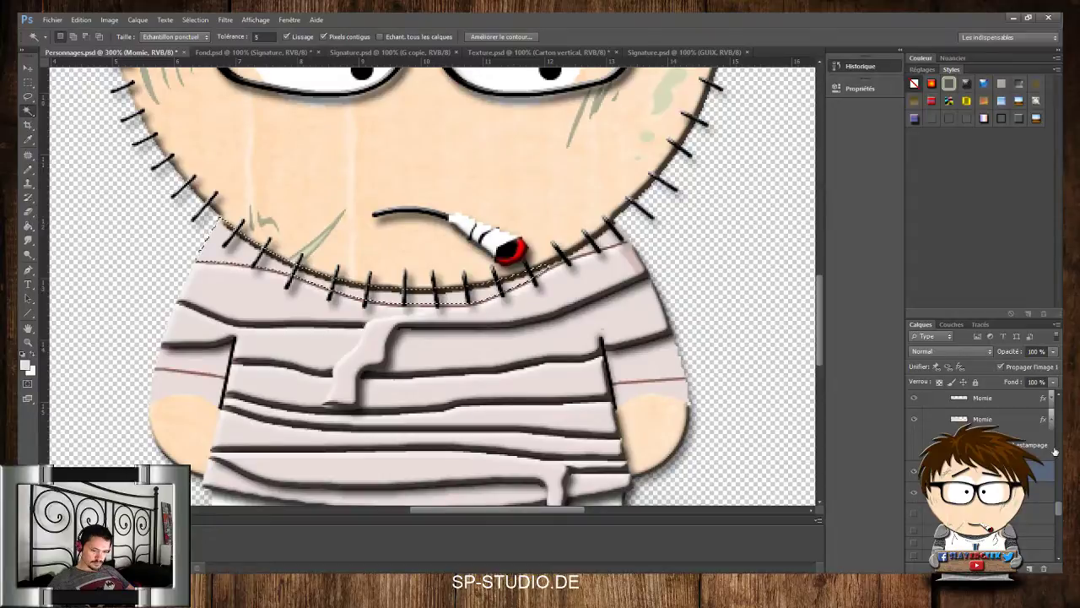
pyautogui.click(1050, 420)
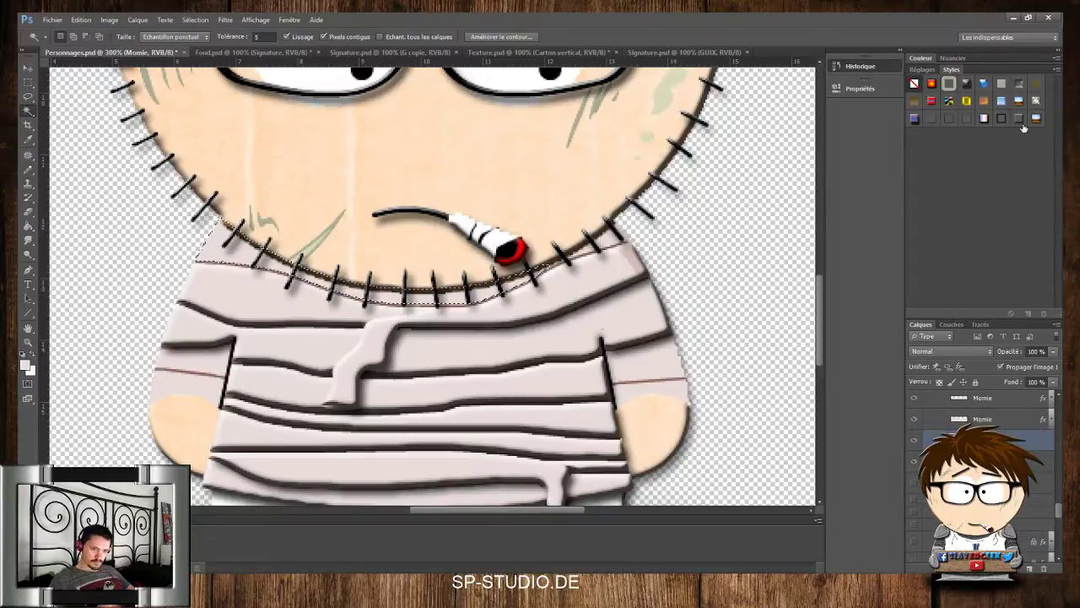
pyautogui.click(1019, 119)
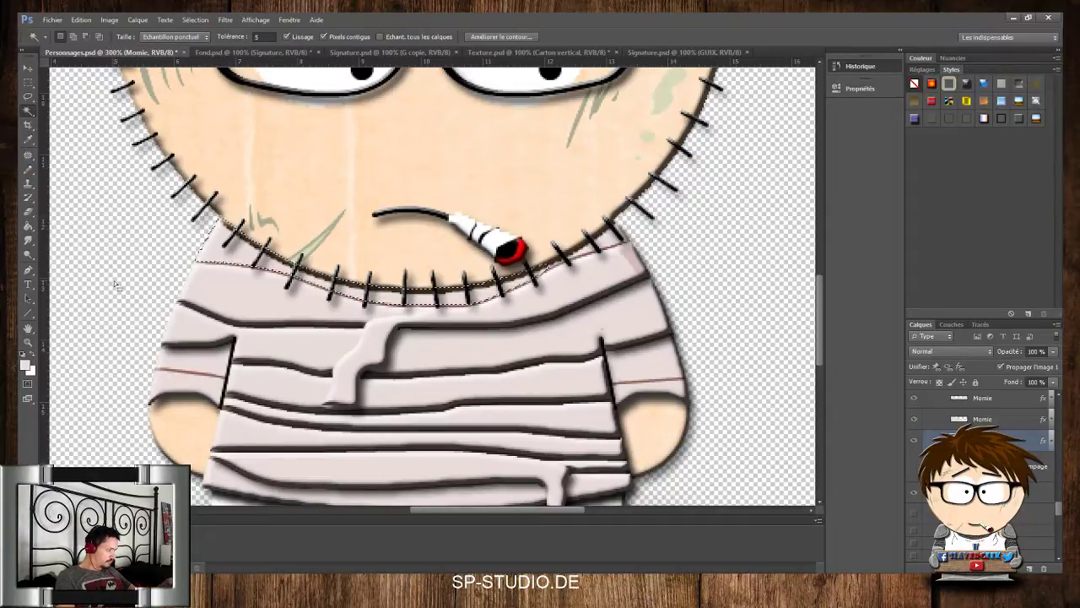
pyautogui.press('Delete')
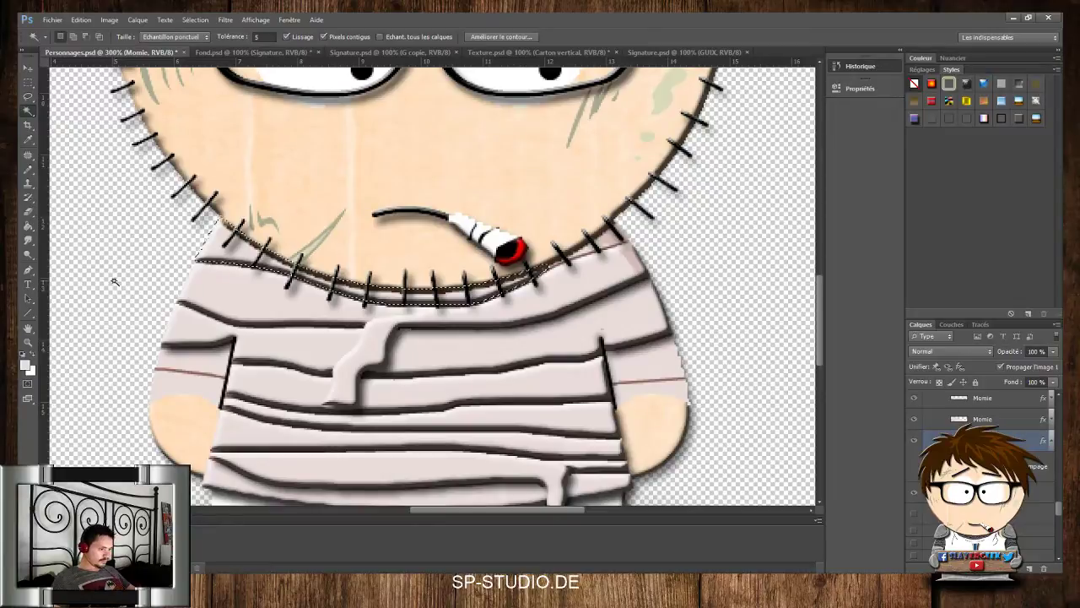
pyautogui.hotkey('ctrl', 'd')
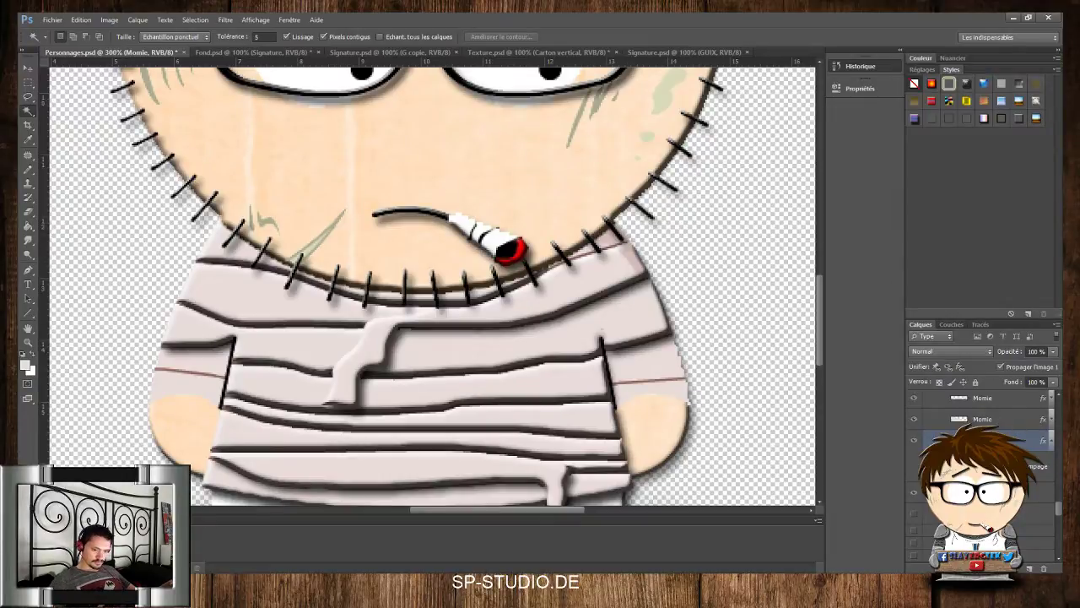
pyautogui.click(983, 492)
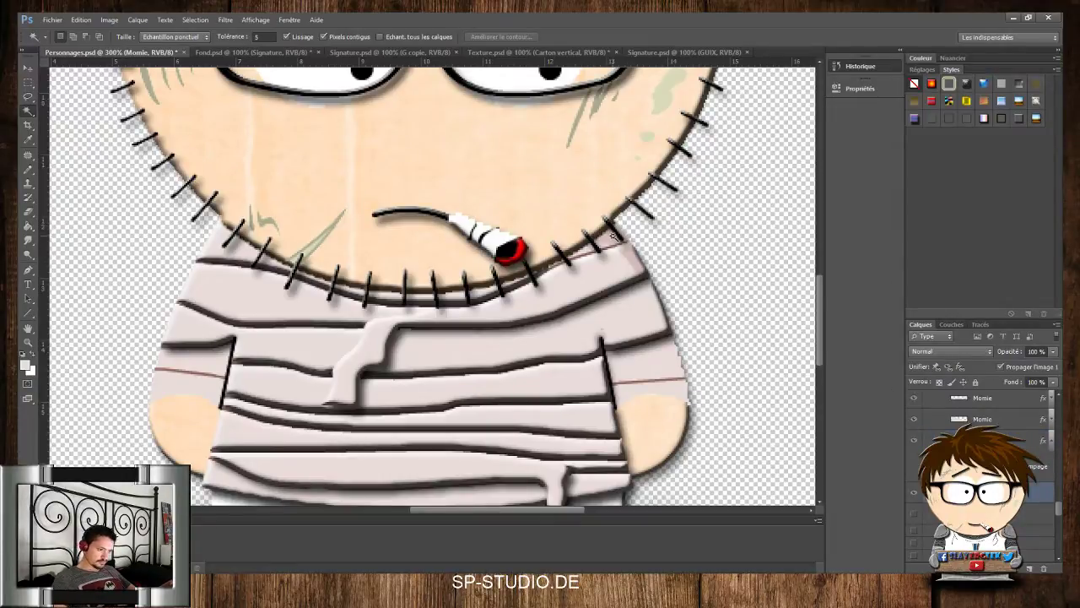
pyautogui.click(613, 239)
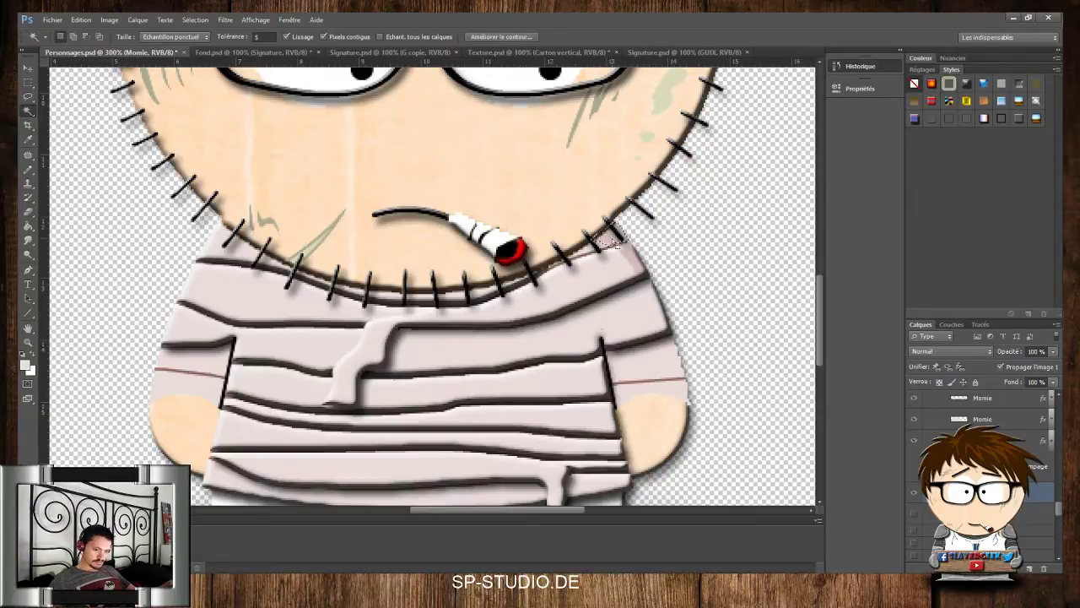
pyautogui.hotkey('ctrl', 'd')
pyautogui.click(1053, 435)
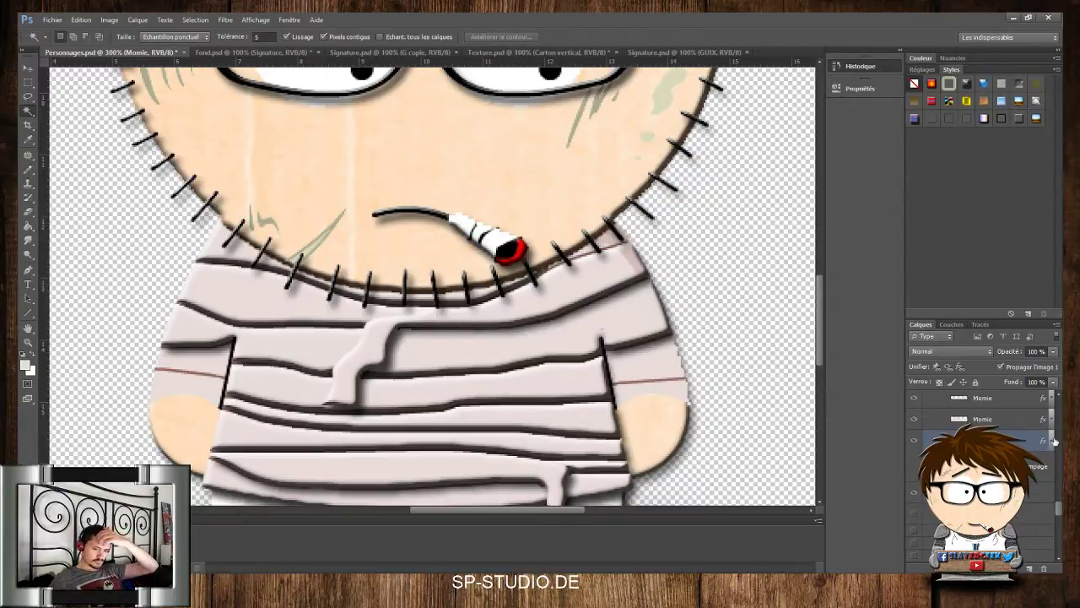
pyautogui.click(1052, 439)
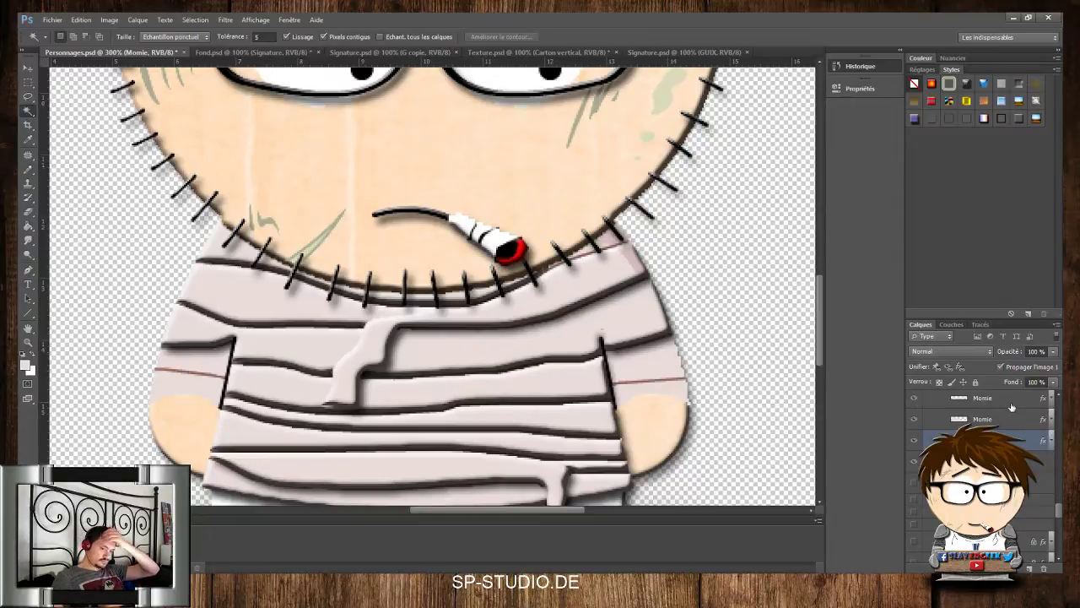
pyautogui.click(625, 250)
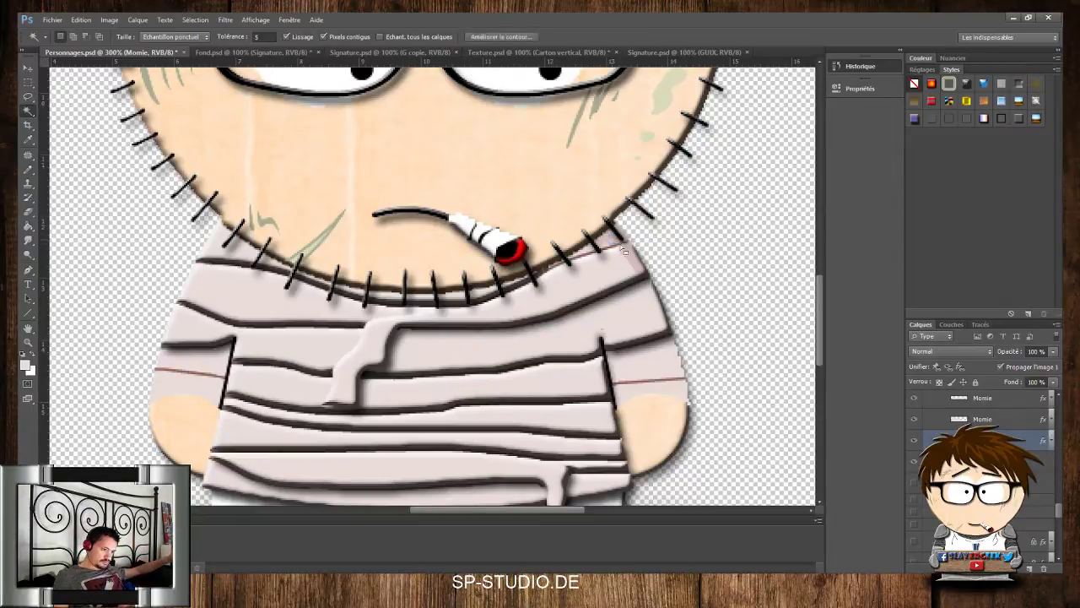
pyautogui.click(626, 244)
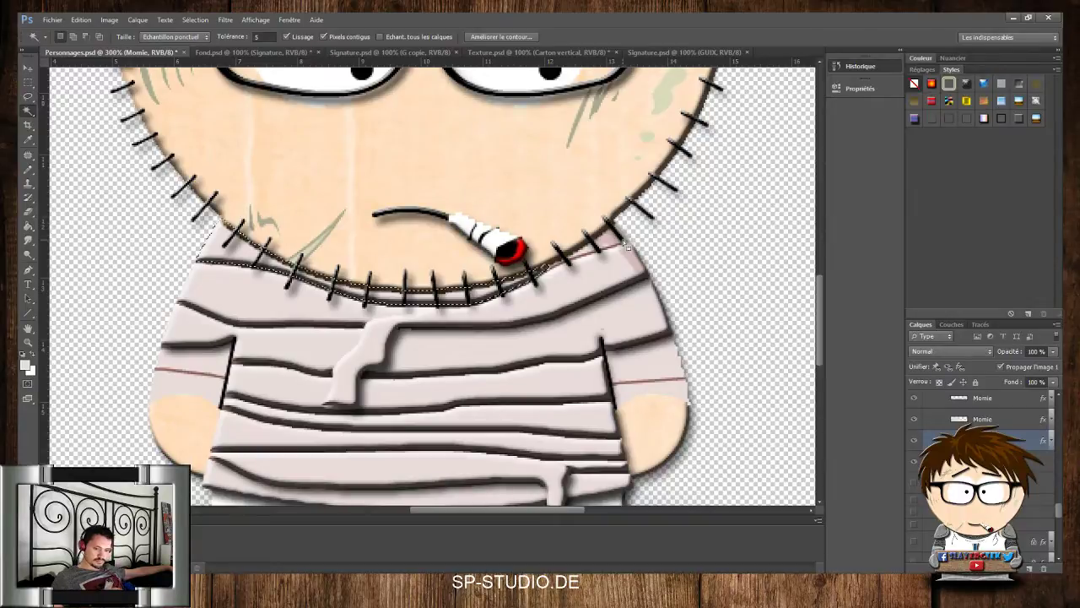
pyautogui.hotkey('ctrl', 'd')
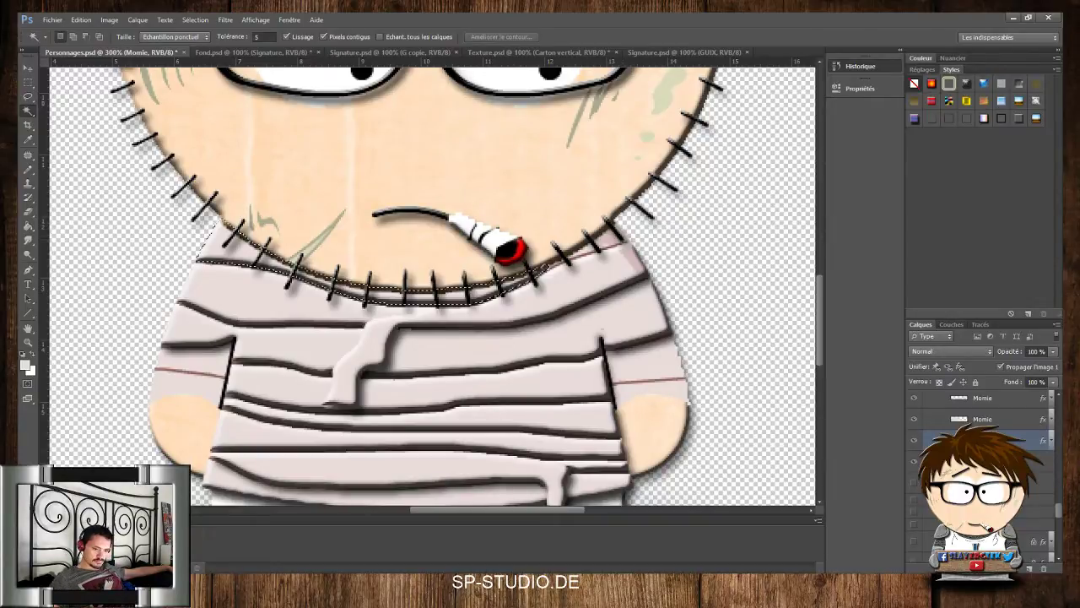
# Select the collar's outermost sliver at the shoulder on the plain Momie layer and fill it on the embossed layer with the size 19 Pencil
pyautogui.click(984, 419)
pyautogui.click(984, 461)
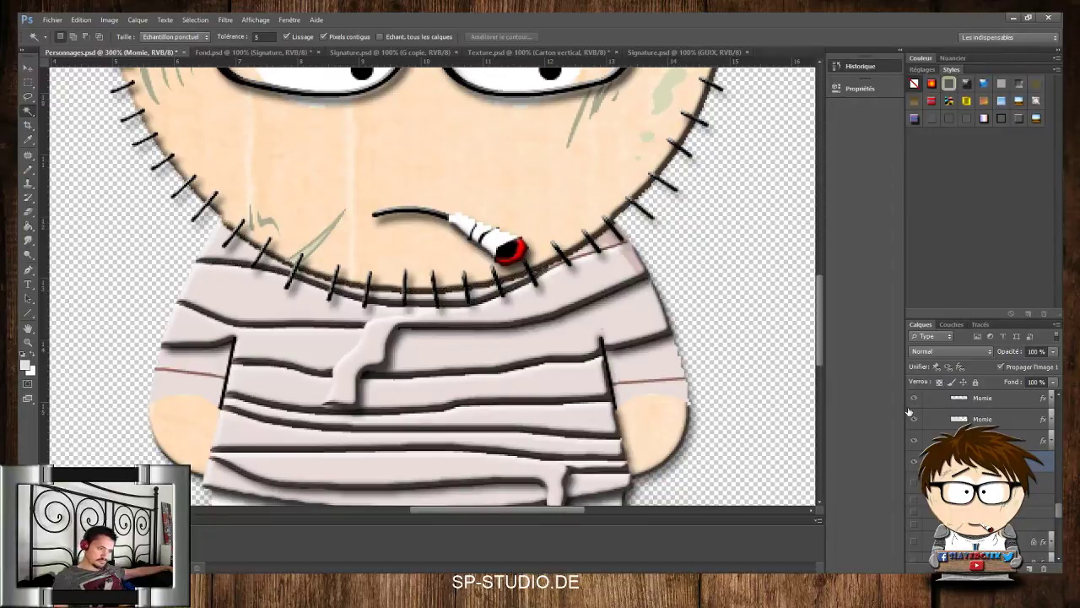
pyautogui.click(613, 240)
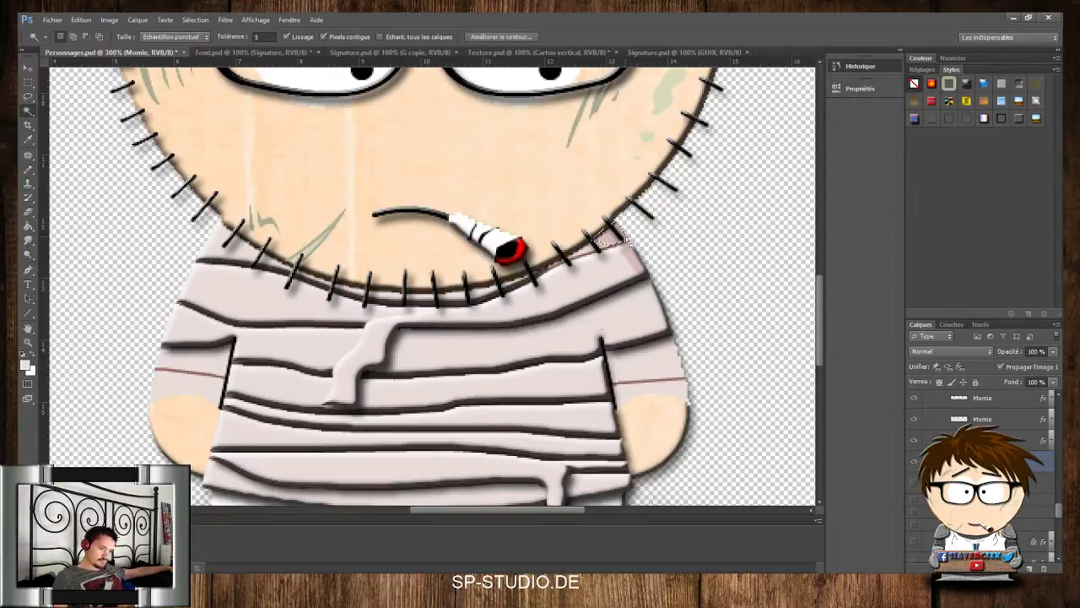
pyautogui.click(1012, 440)
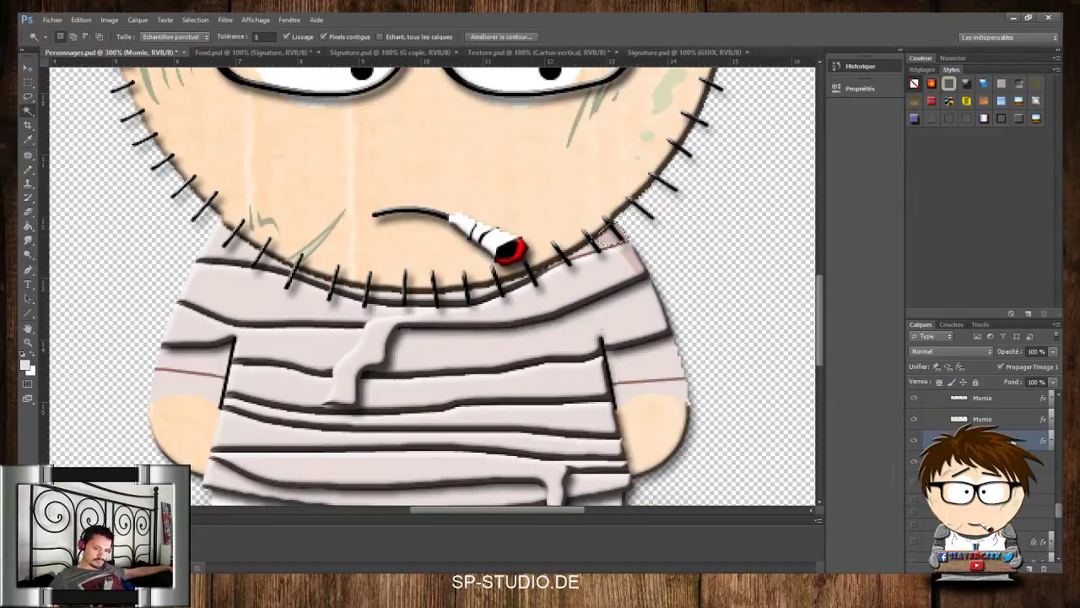
pyautogui.click(28, 169)
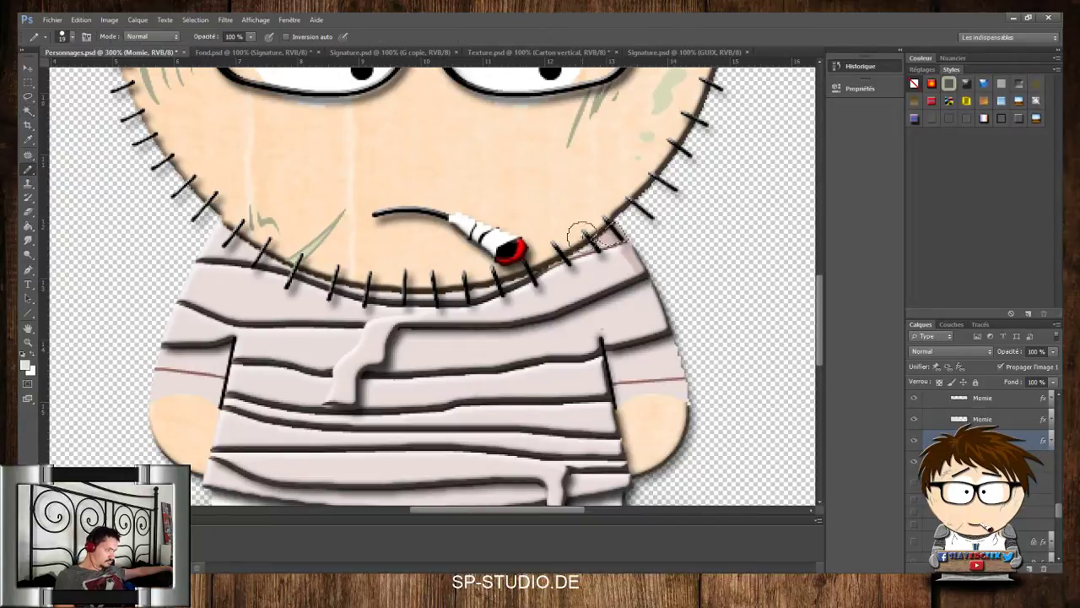
pyautogui.moveTo(601, 244); pyautogui.dragTo(626, 234)
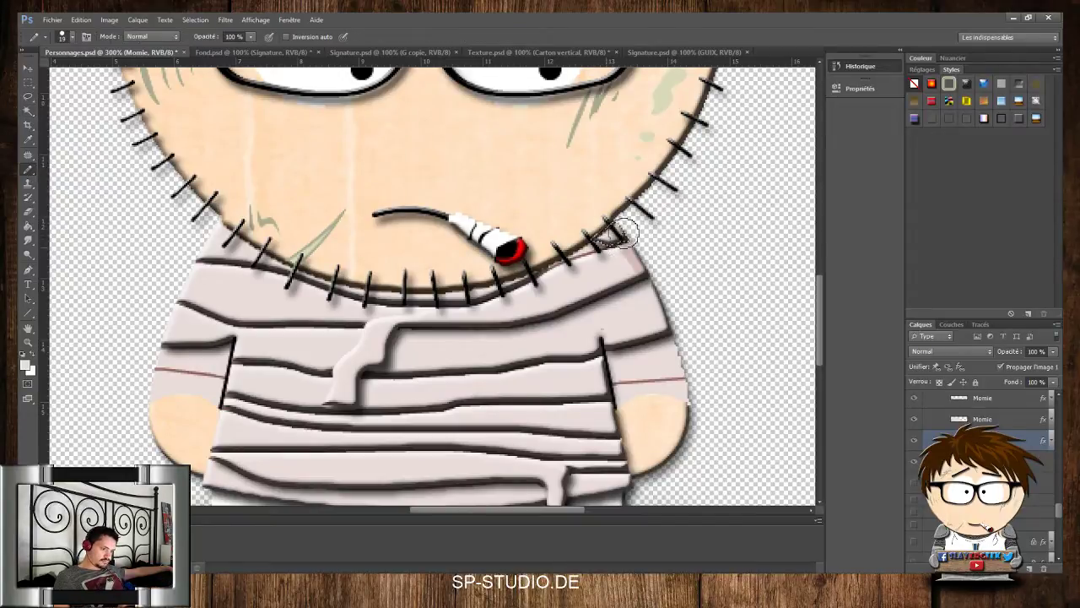
# Select the adjacent collar sliver between the stitches on the plain Momie layer and paint it onto the embossed collar layer with the Pencil
pyautogui.click(987, 461)
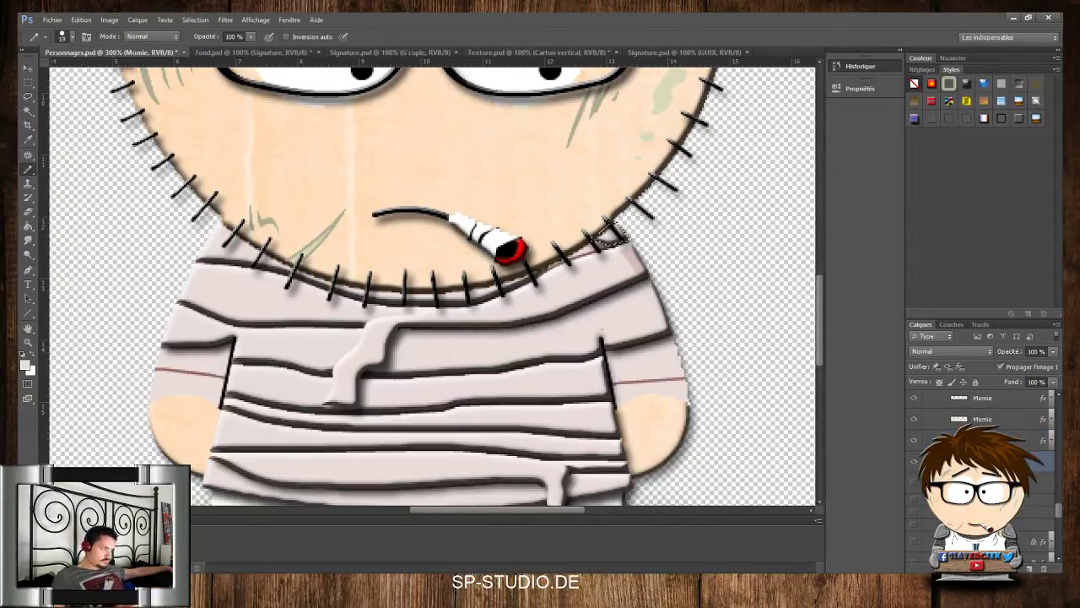
pyautogui.click(28, 111)
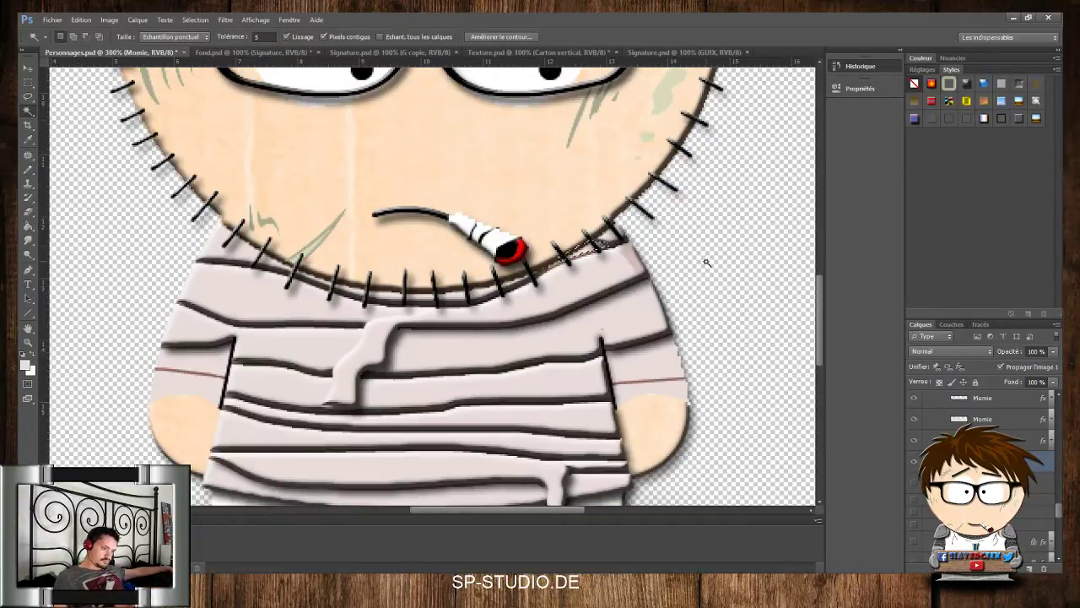
pyautogui.hotkey('alt', ']')
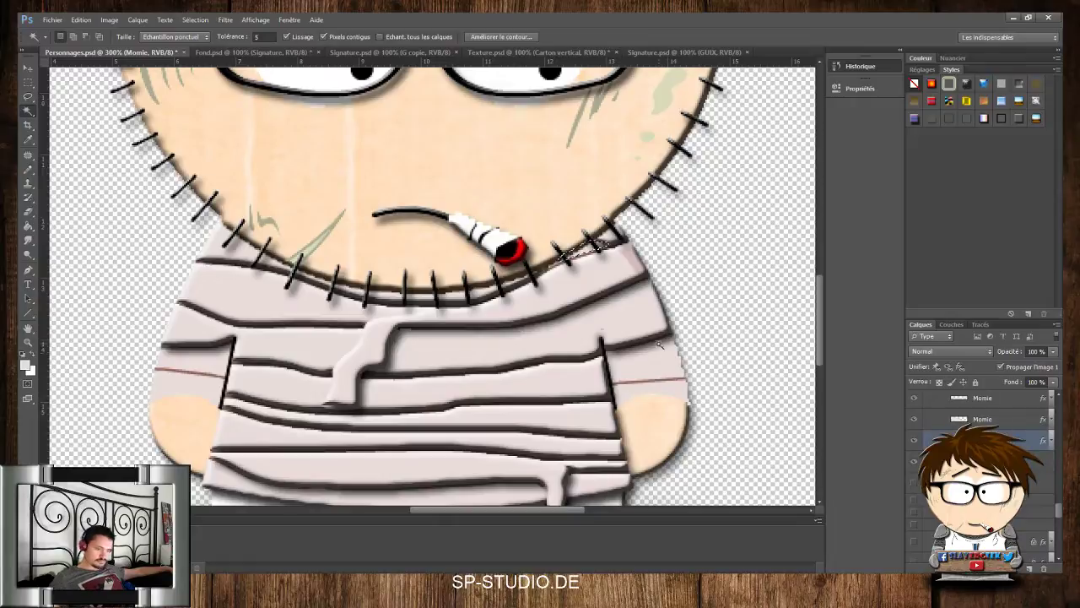
pyautogui.click(28, 169)
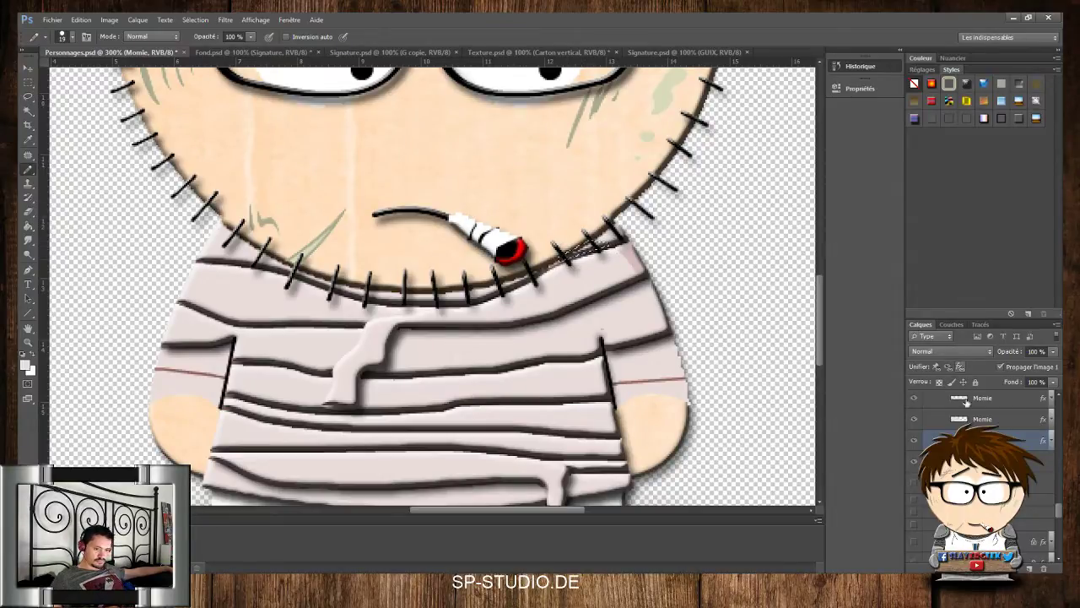
pyautogui.click(971, 461)
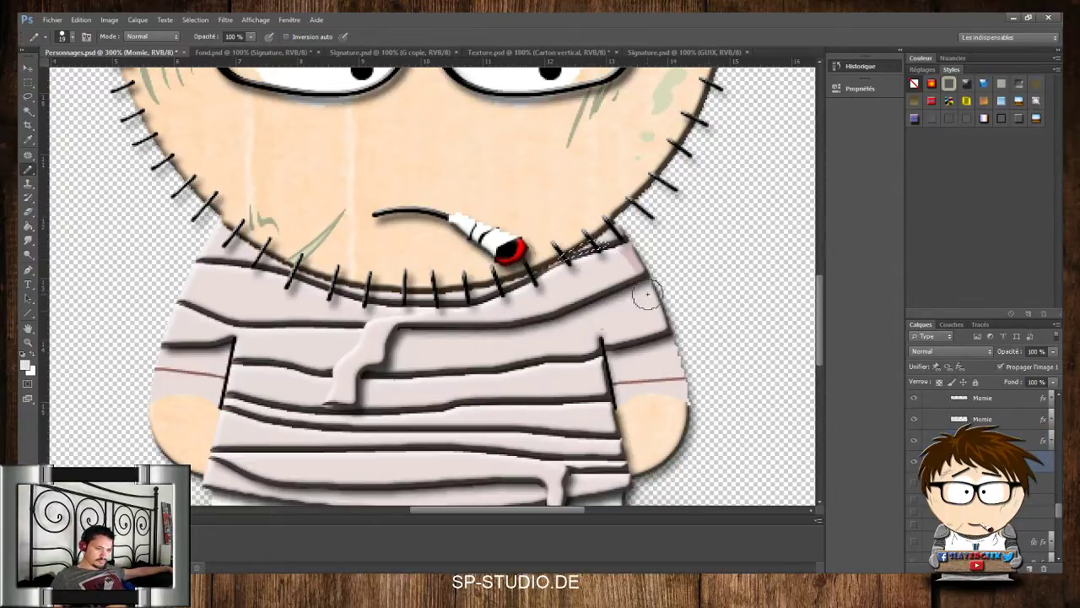
# Select the area outside the costume on the plain Momie layer and erase the embossed collar's overflow at the right shoulder
pyautogui.click(28, 110)
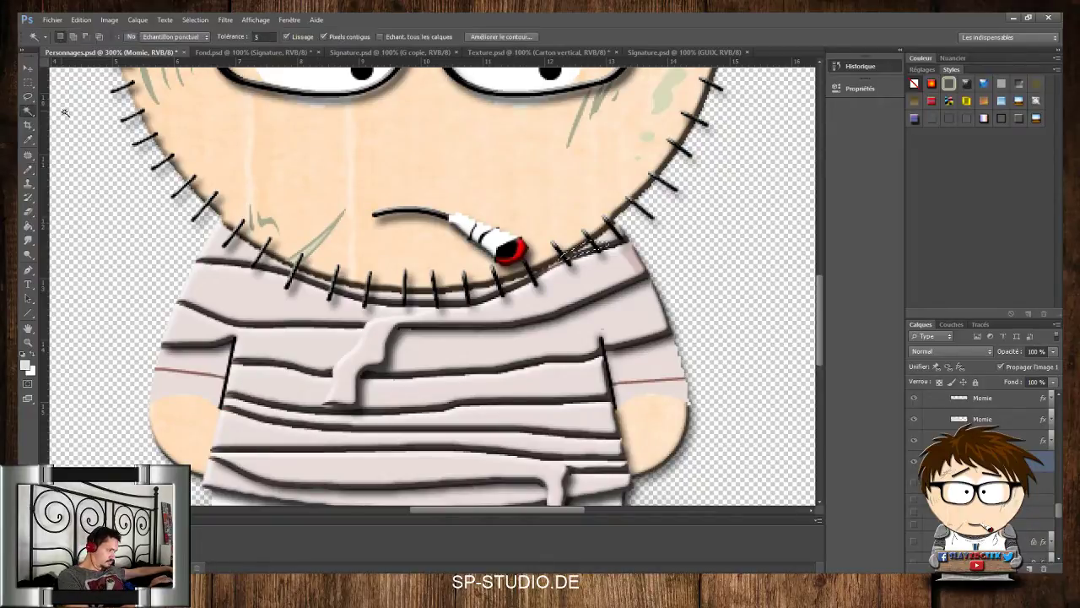
pyautogui.click(694, 239)
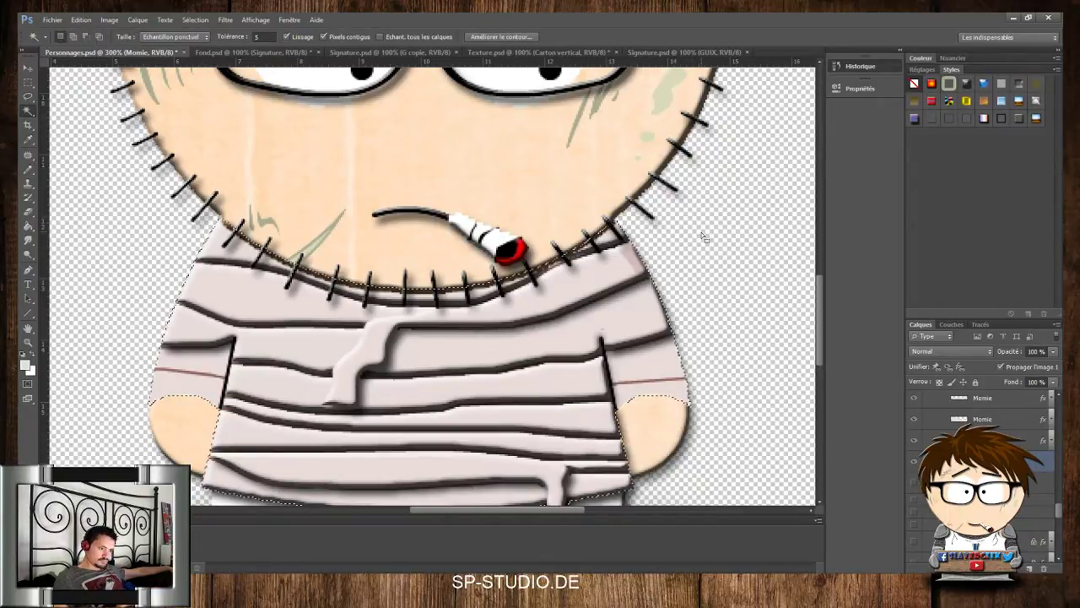
pyautogui.click(983, 439)
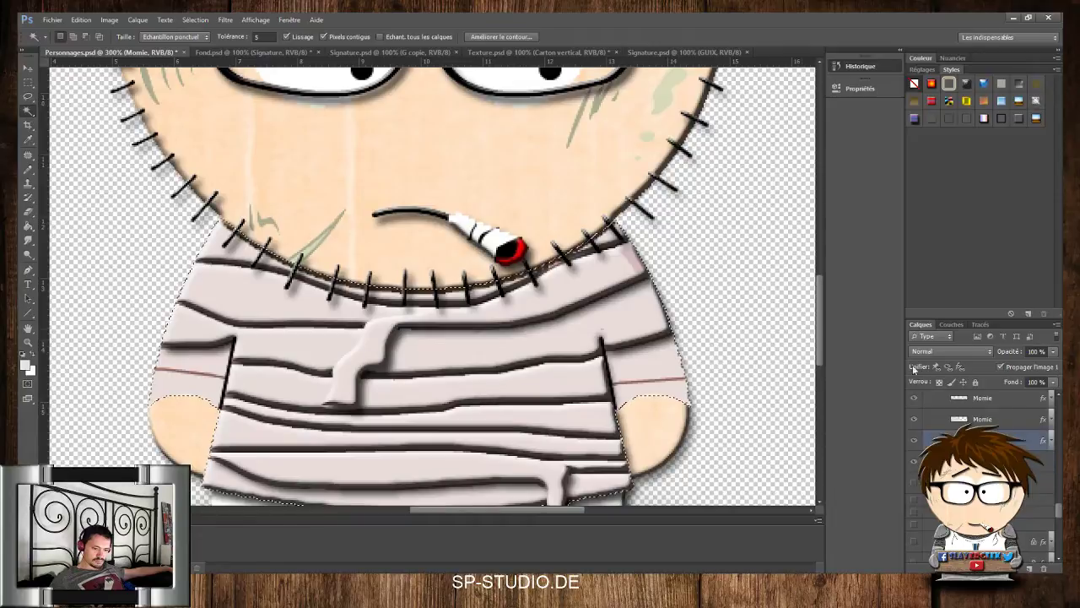
pyautogui.click(29, 215)
pyautogui.click(30, 214)
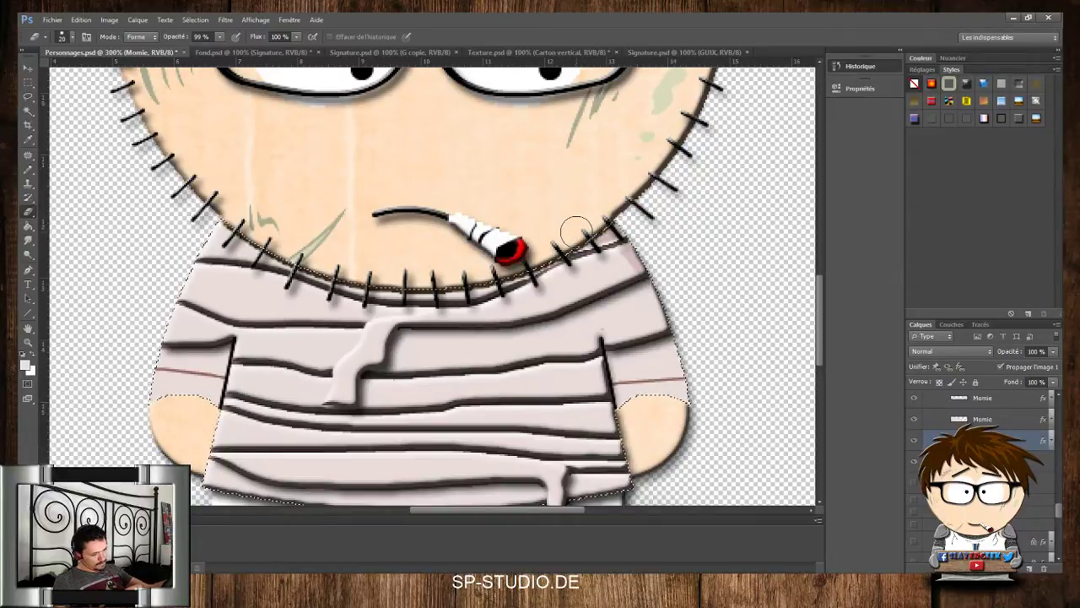
pyautogui.click(914, 440)
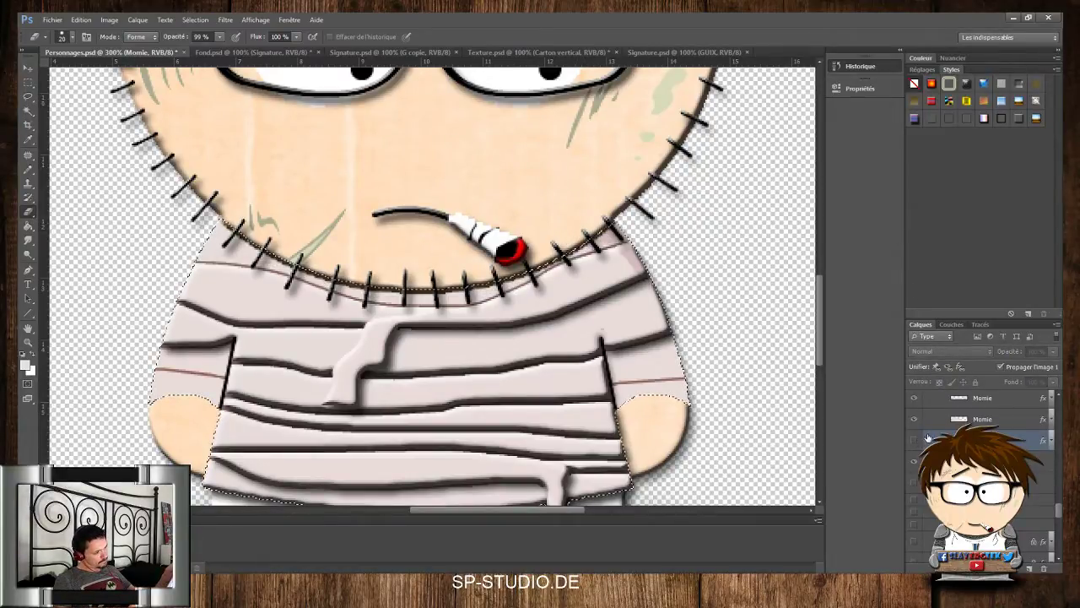
pyautogui.click(915, 439)
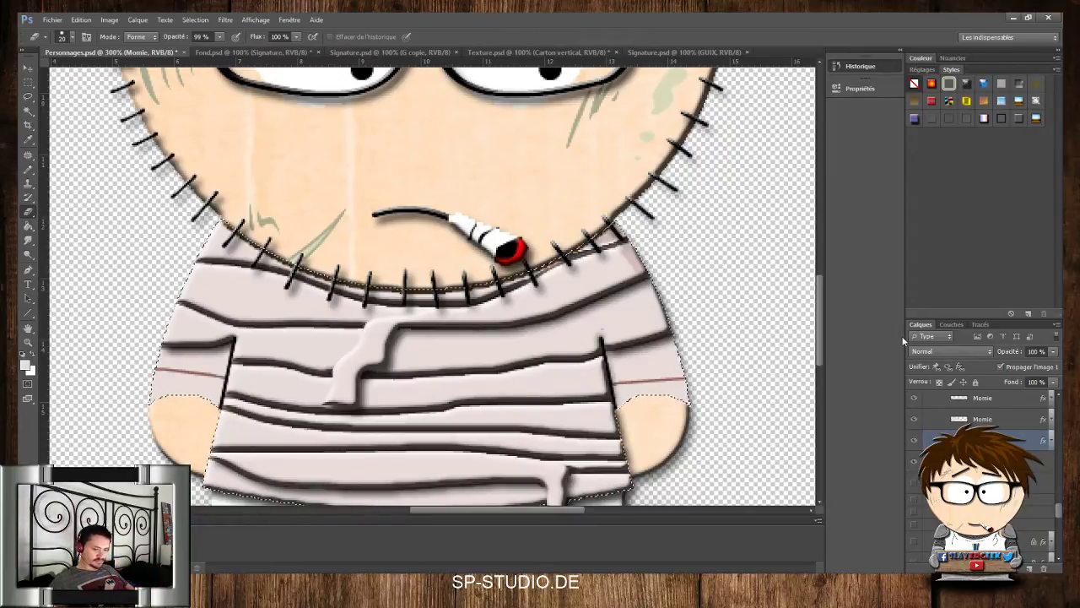
# Duplicate the plain Momie layer, apply the emboss style, and keep only the right sleeve's bandage just above the cuff
pyautogui.click(983, 462)
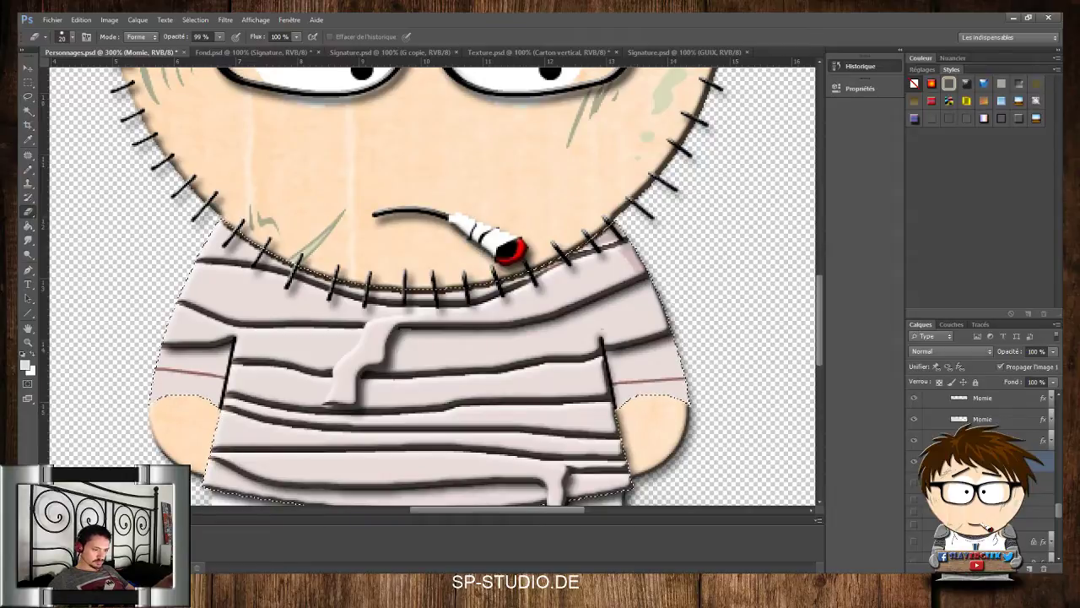
pyautogui.hotkey('ctrl', 'd')
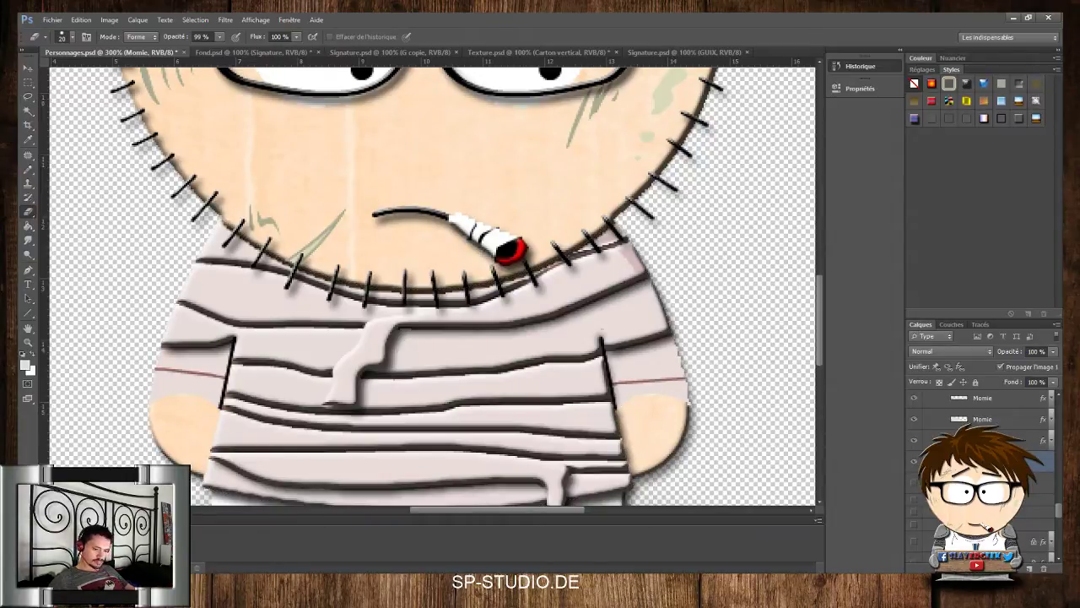
pyautogui.click(951, 90)
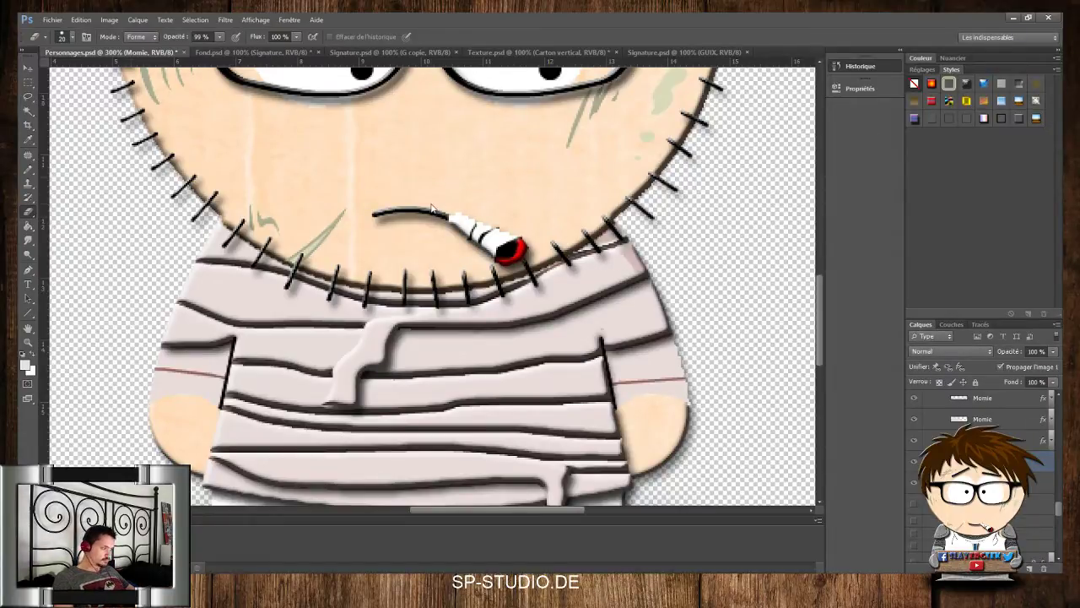
pyautogui.click(28, 111)
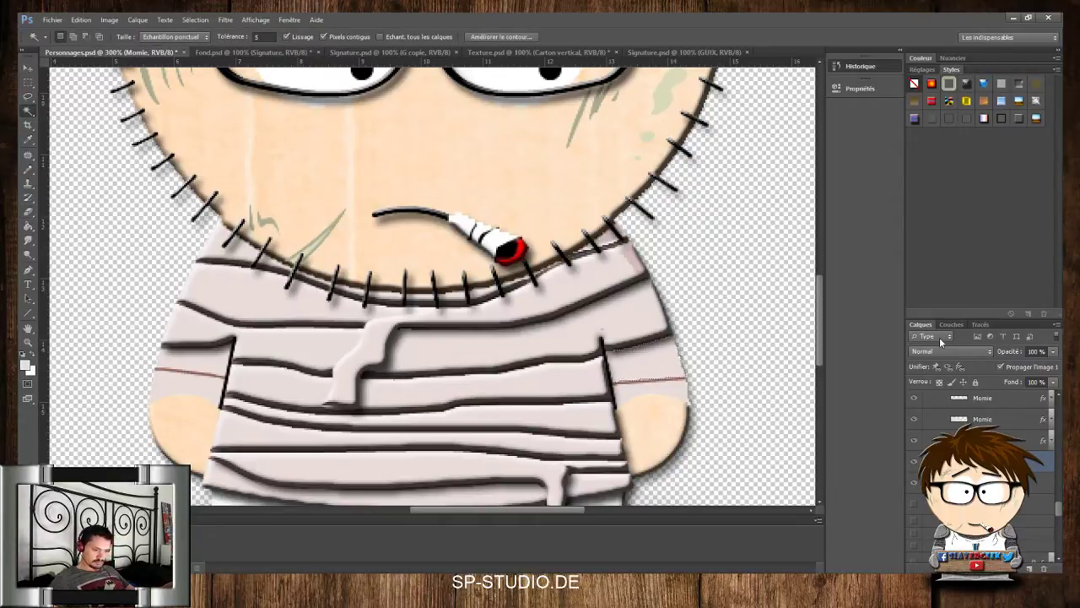
pyautogui.click(1021, 119)
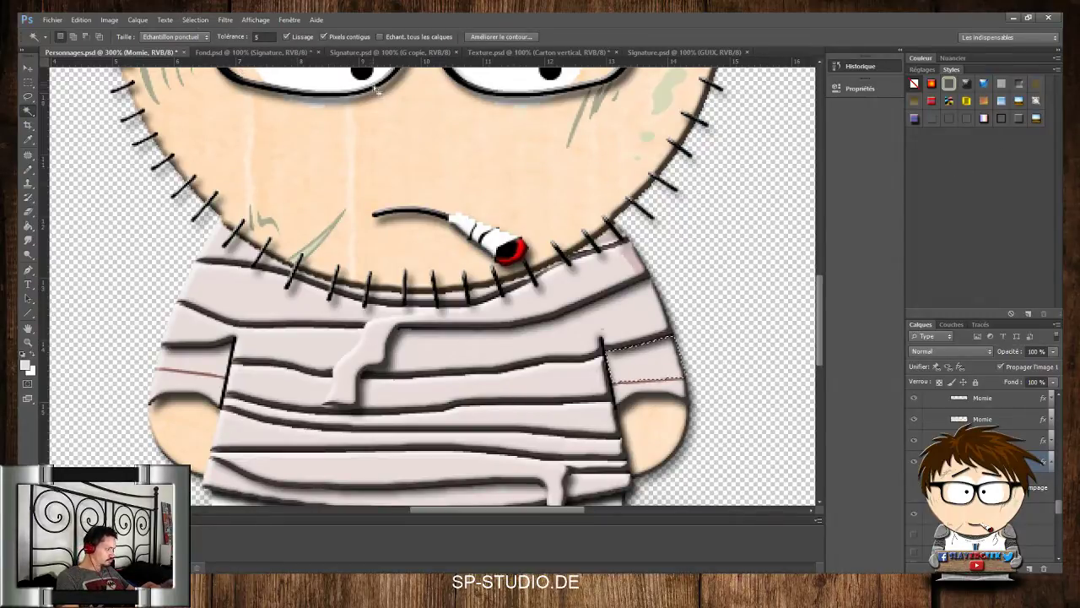
pyautogui.click(1053, 464)
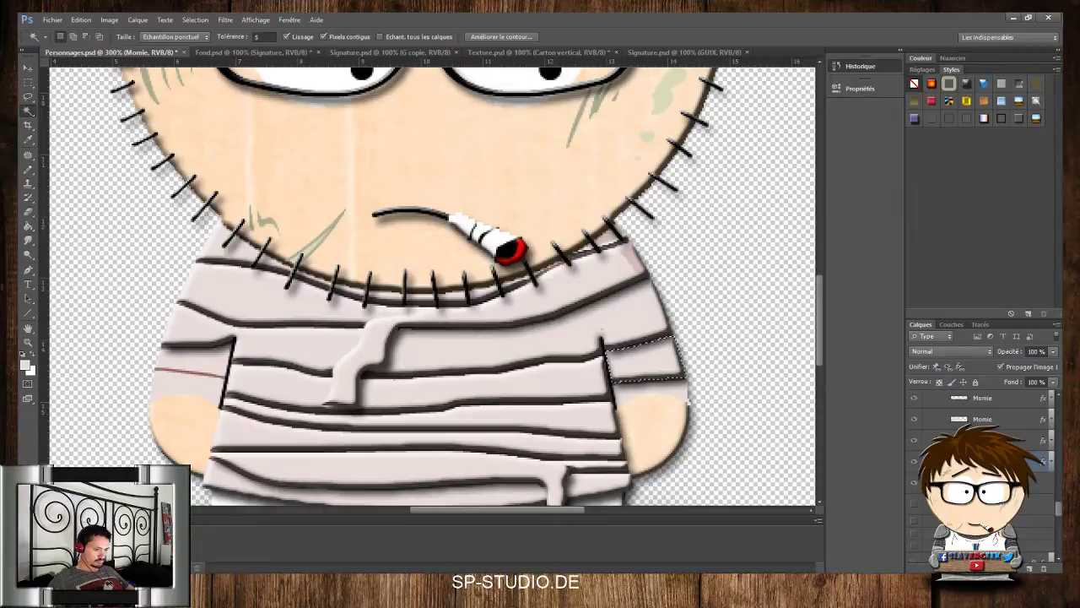
pyautogui.click(984, 482)
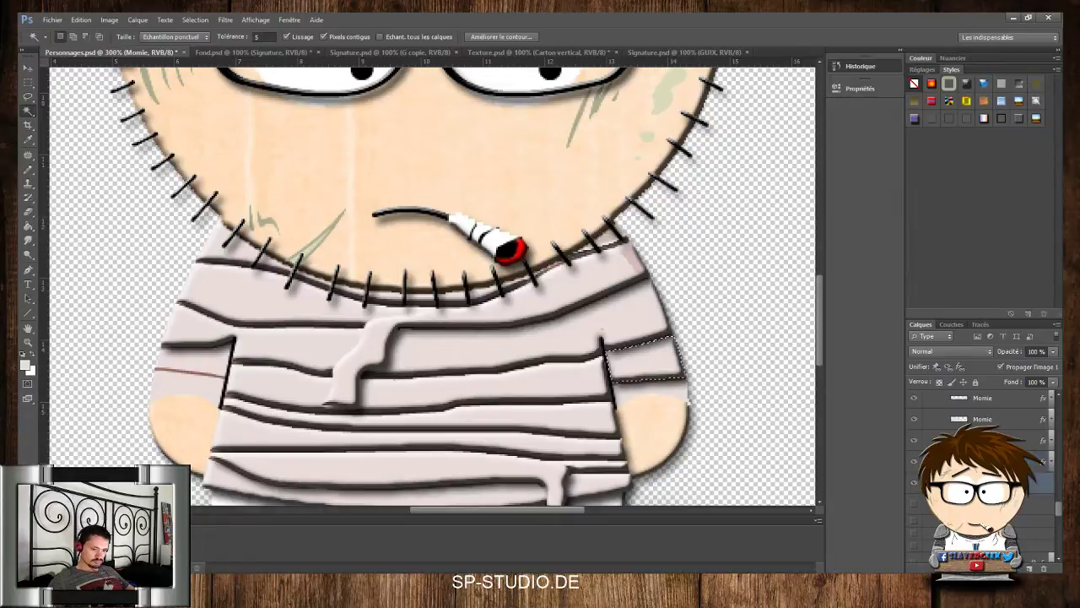
# Check the embossed collar bandage by hiding and showing its layer and selecting the area around it
pyautogui.click(914, 441)
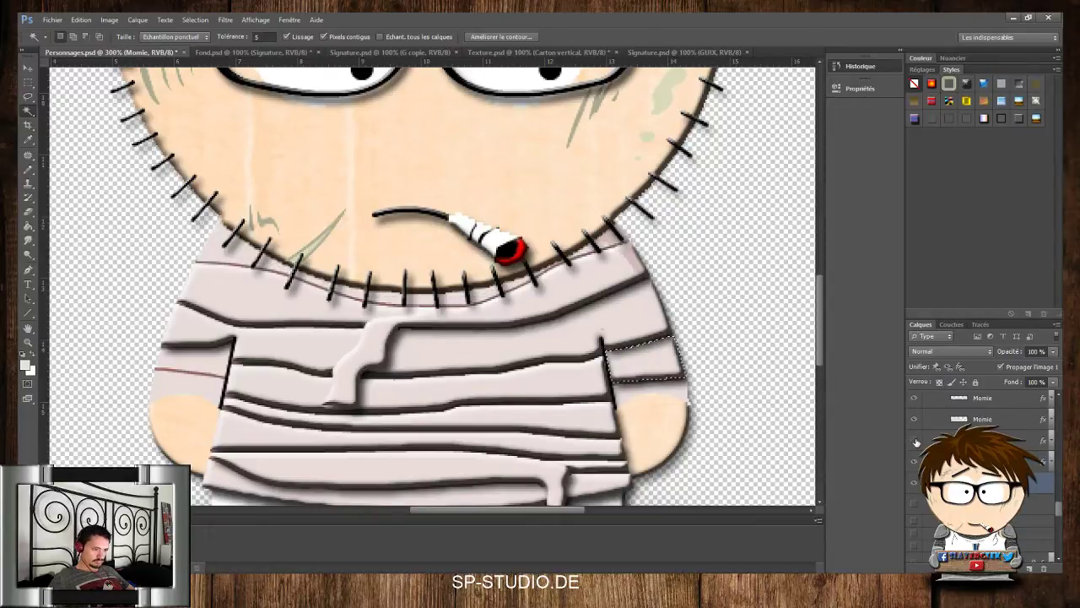
pyautogui.click(917, 443)
pyautogui.click(917, 442)
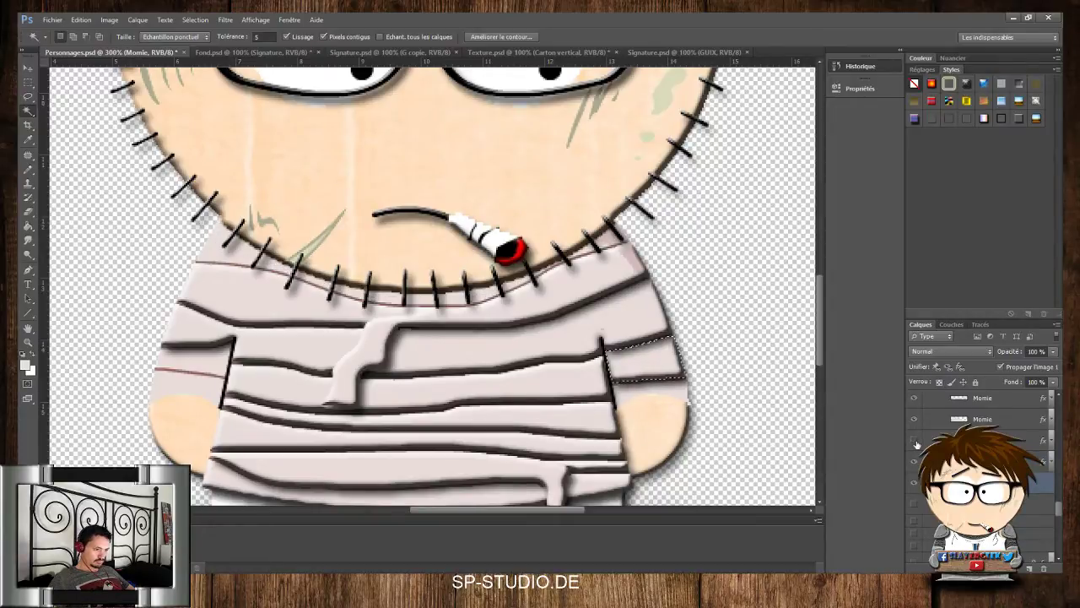
pyautogui.click(916, 444)
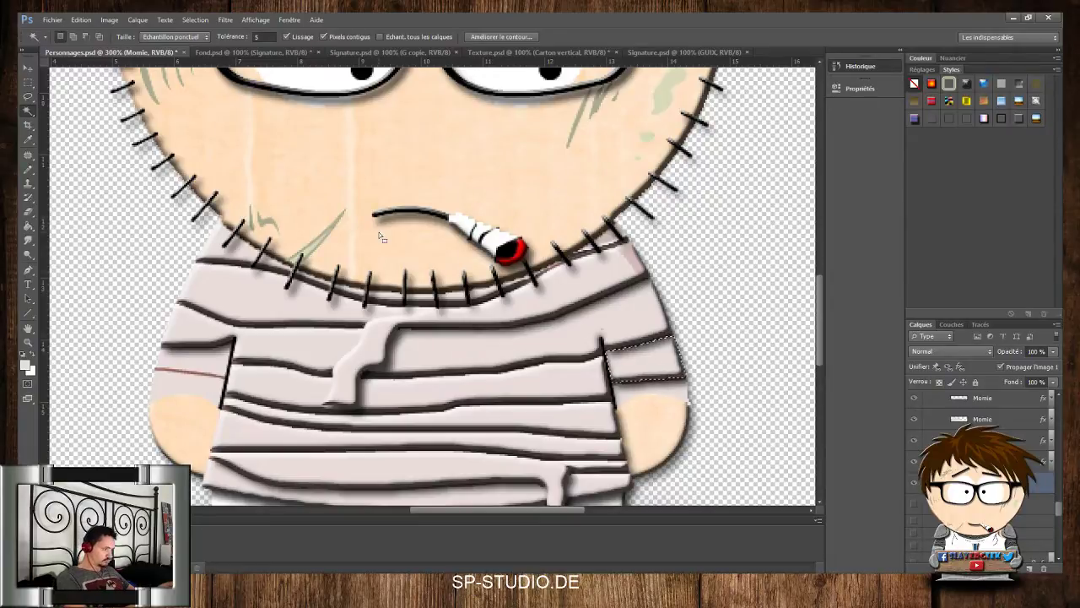
pyautogui.hotkey('ctrl', 'd')
pyautogui.click(687, 211)
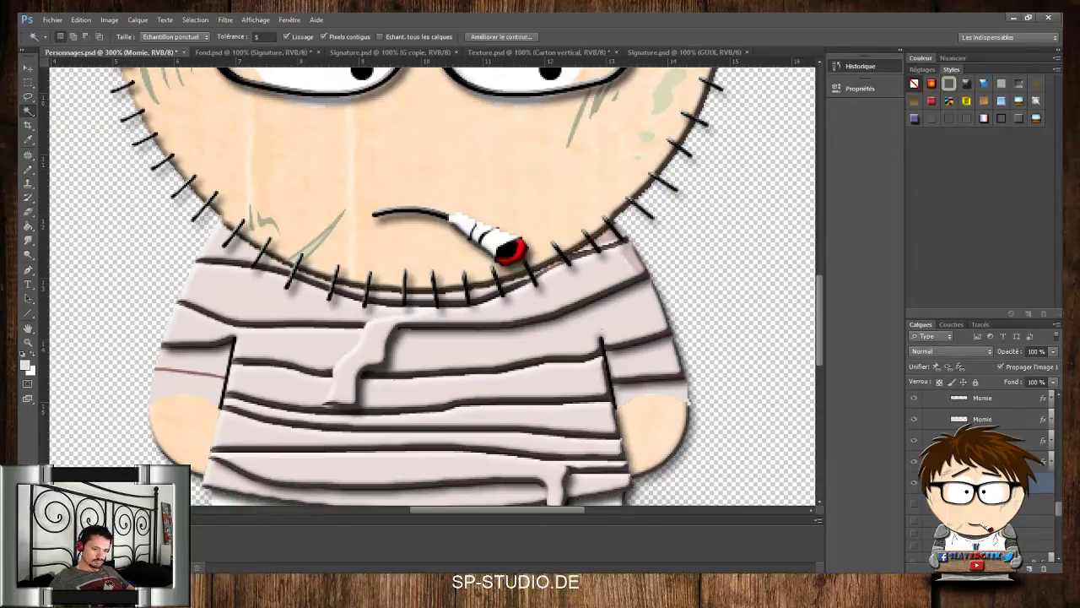
pyautogui.click(959, 440)
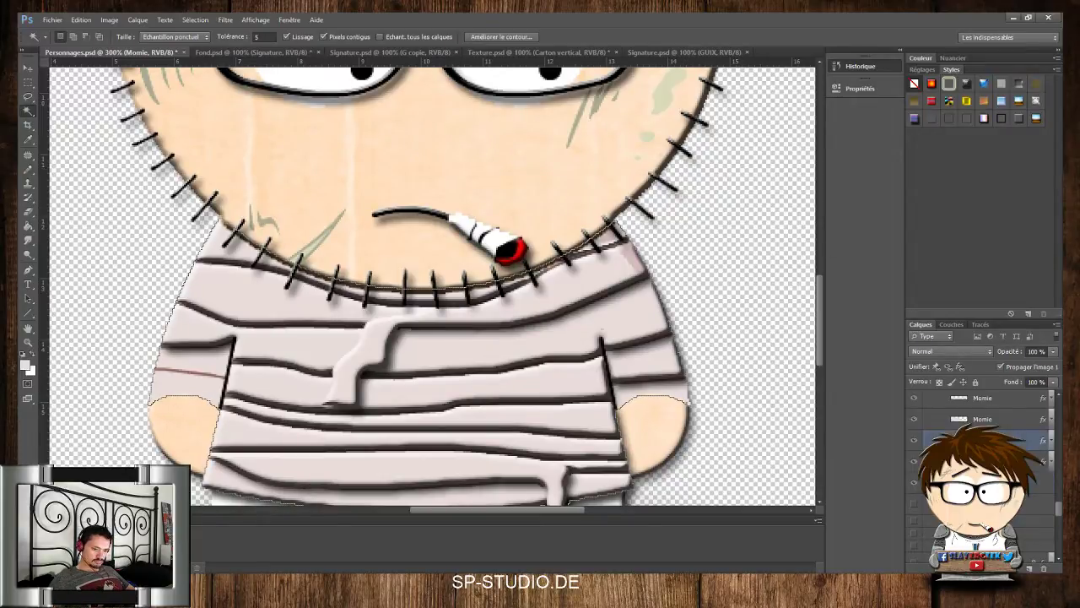
pyautogui.click(711, 240)
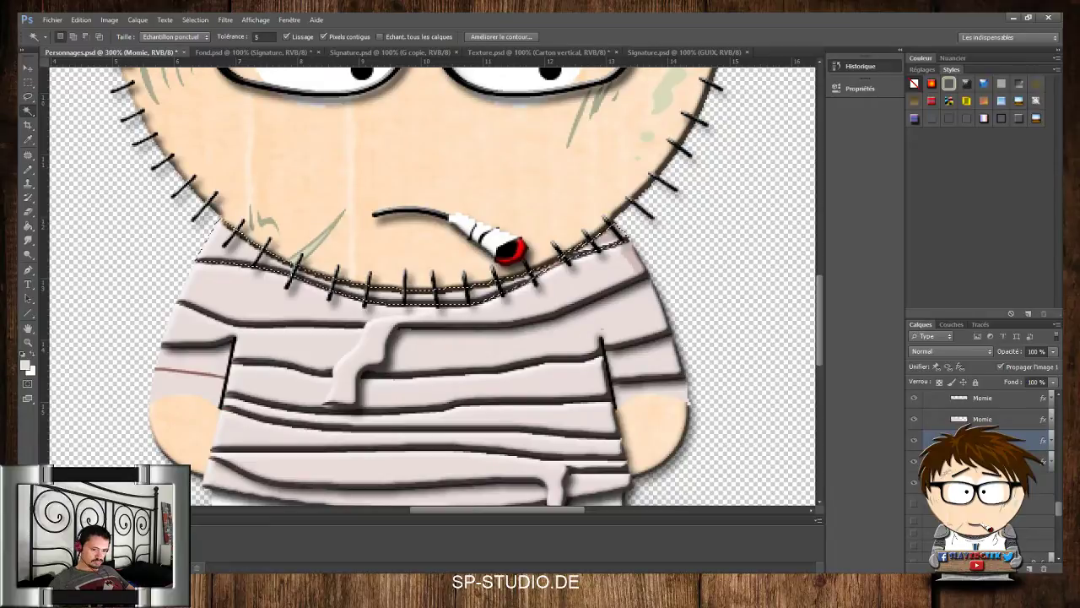
# Duplicate the plain Momie layer for the right cuff and apply the emboss style to the copy
pyautogui.click(996, 462)
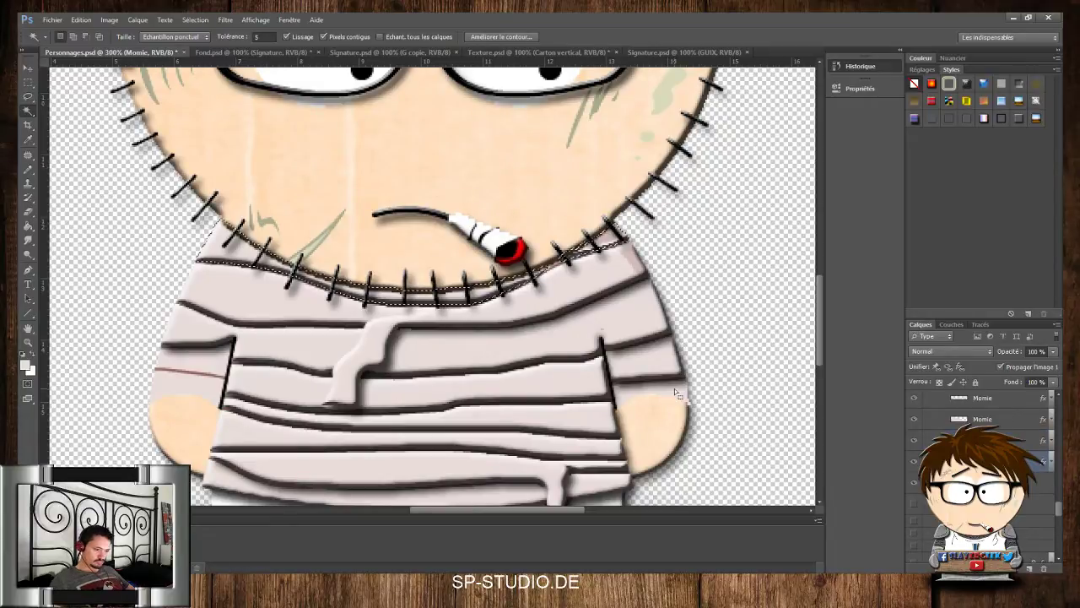
pyautogui.hotkey('ctrl', 'd')
pyautogui.click(649, 361)
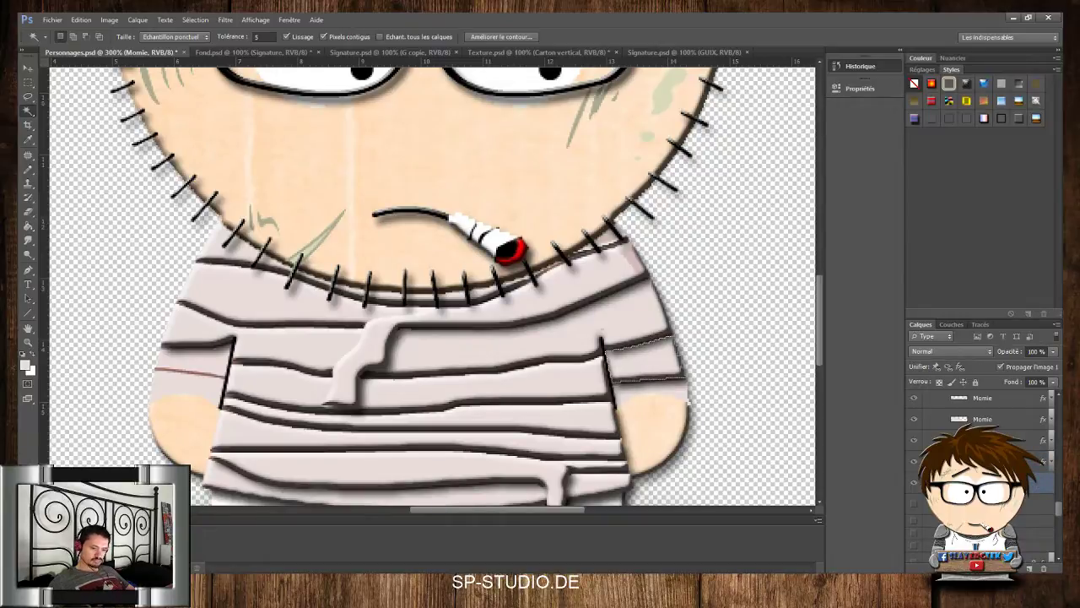
pyautogui.click(963, 116)
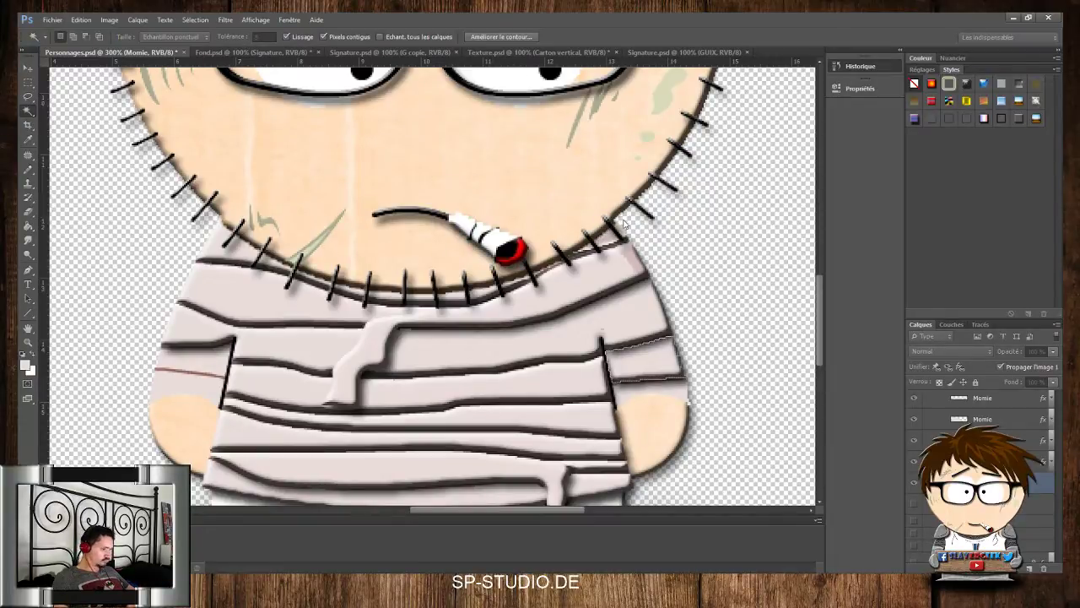
pyautogui.click(658, 195)
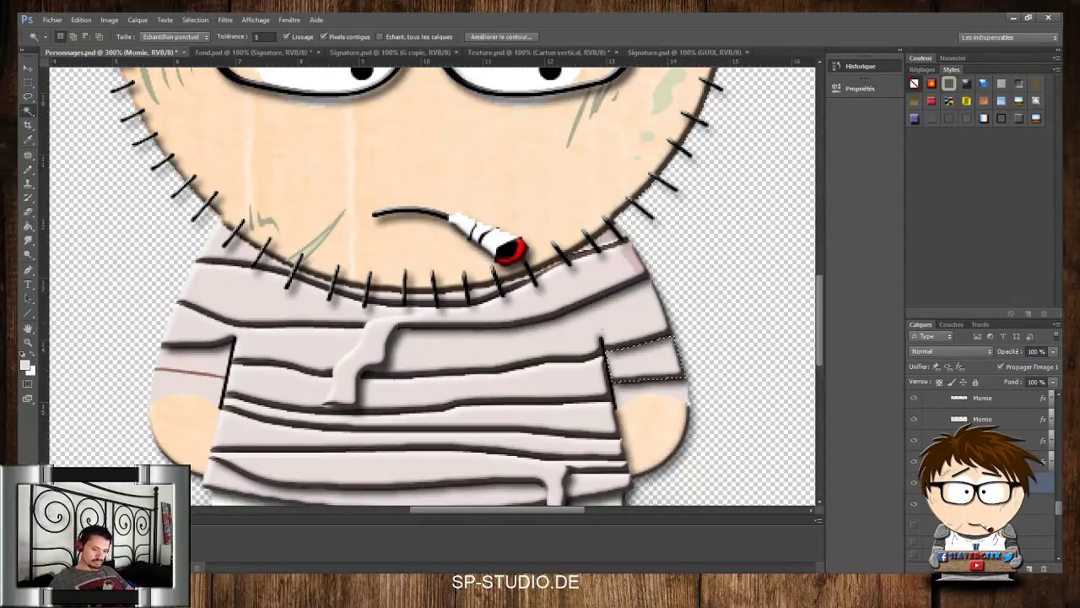
pyautogui.click(1018, 119)
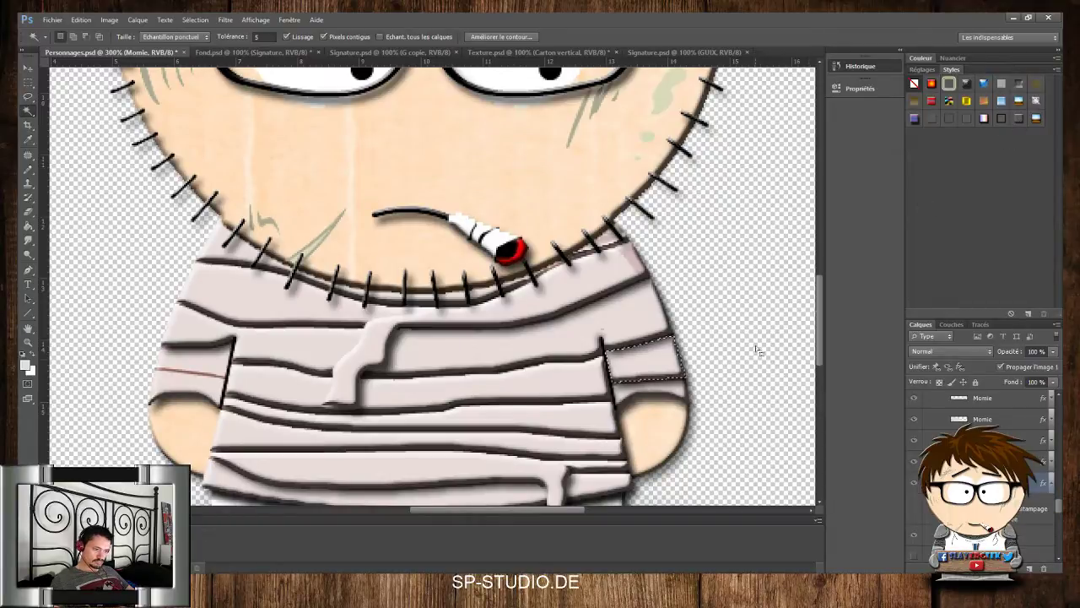
# Select the right sleeve's cuff bandage above the hand and delete everything outside it on the embossed copy
pyautogui.hotkey('ctrl', 'd')
pyautogui.click(680, 388)
pyautogui.moveTo(683, 391)
pyautogui.mouseDown()
pyautogui.moveTo(690, 404)
pyautogui.moveTo(624, 403)
pyautogui.mouseUp()
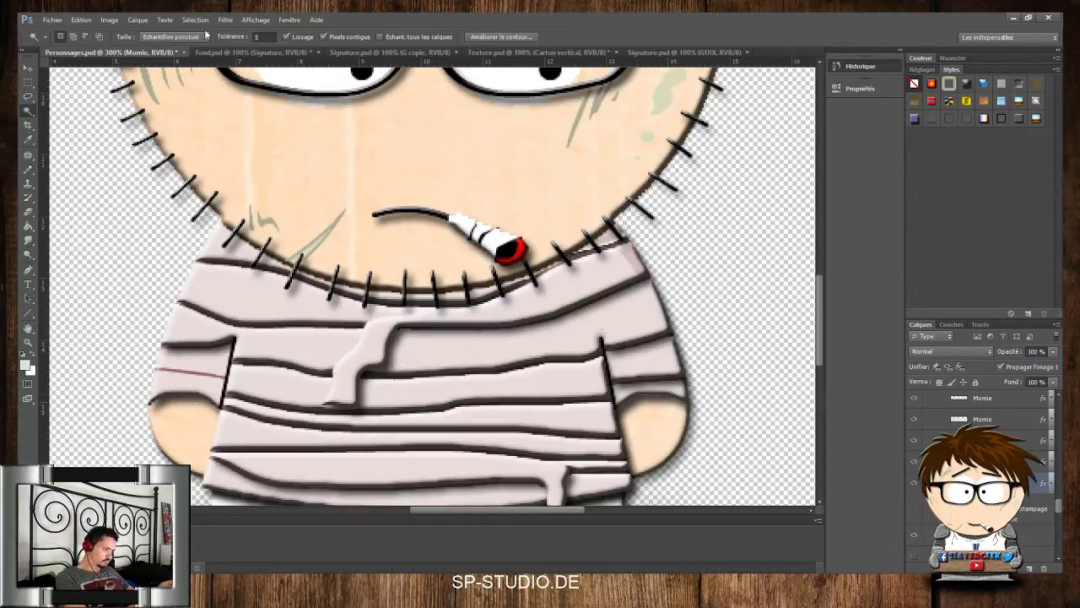
pyautogui.hotkey('ctrl', 'd')
pyautogui.hotkey('ctrl', 'z')
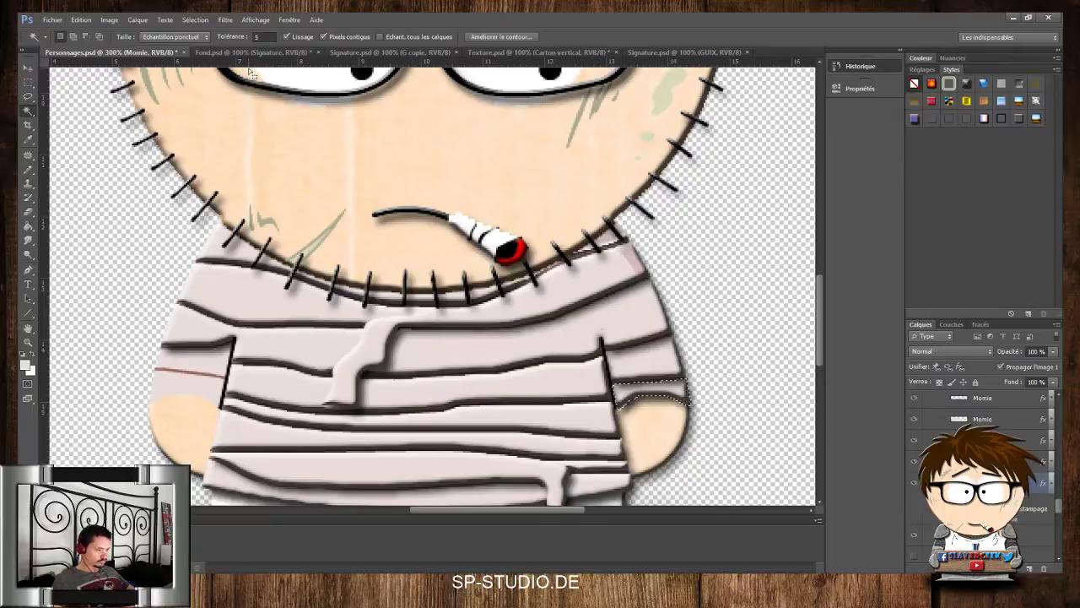
pyautogui.hotkey('ctrl', 'd')
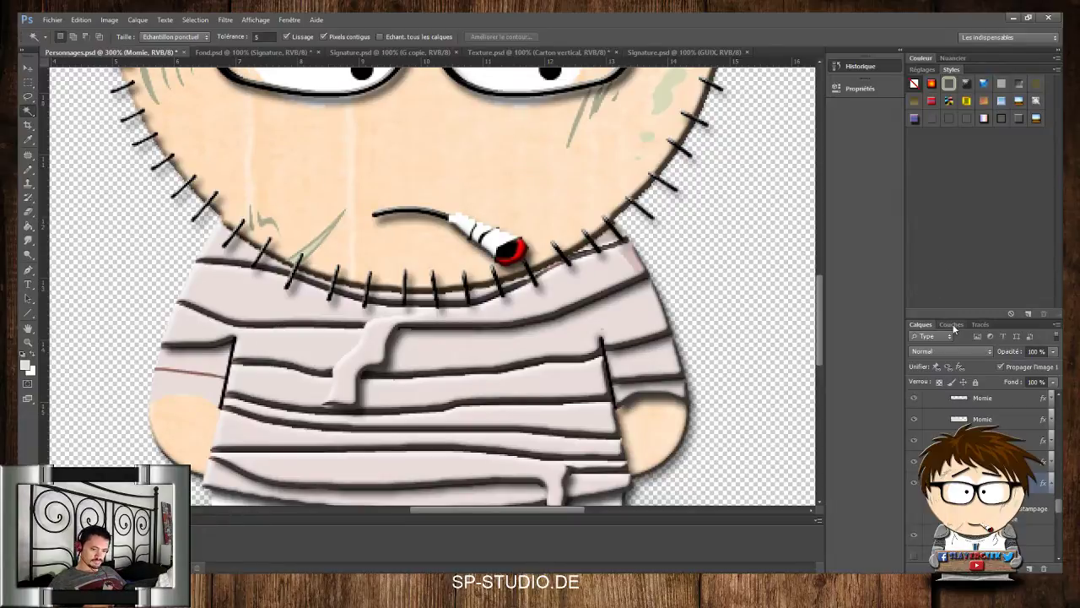
pyautogui.click(1051, 483)
# Duplicate the plain Momie layer, apply the emboss style, and keep only the left sleeve's bandage just above the cuff
pyautogui.click(986, 504)
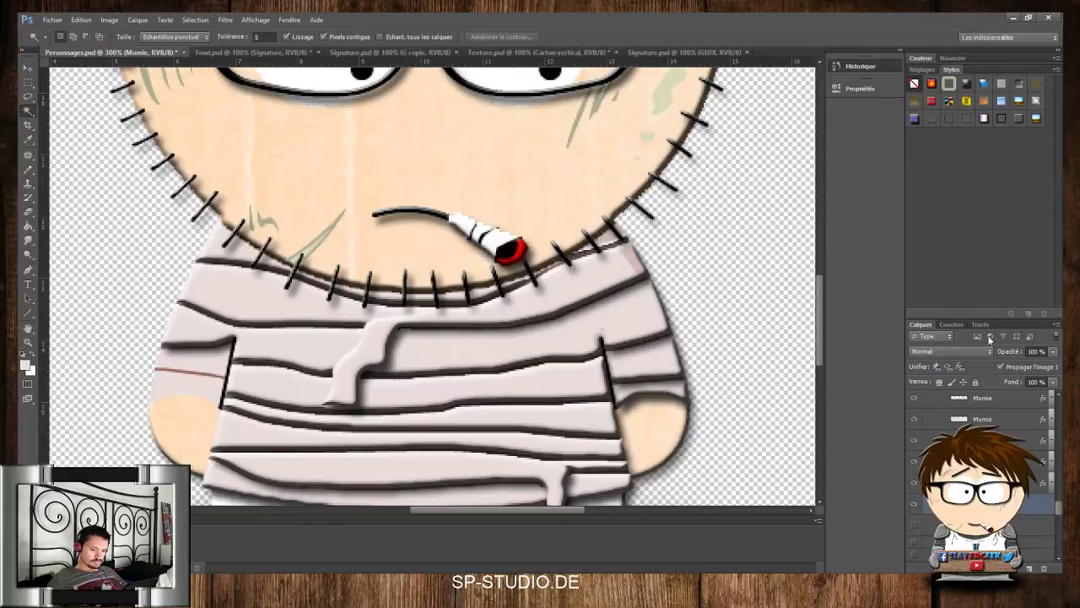
pyautogui.click(981, 131)
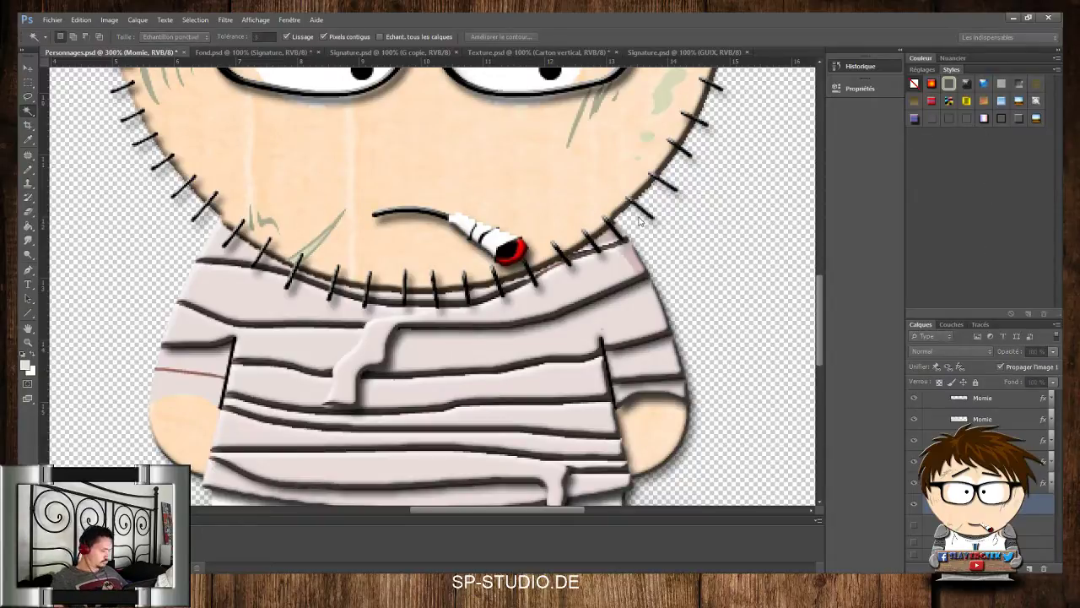
pyautogui.click(655, 193)
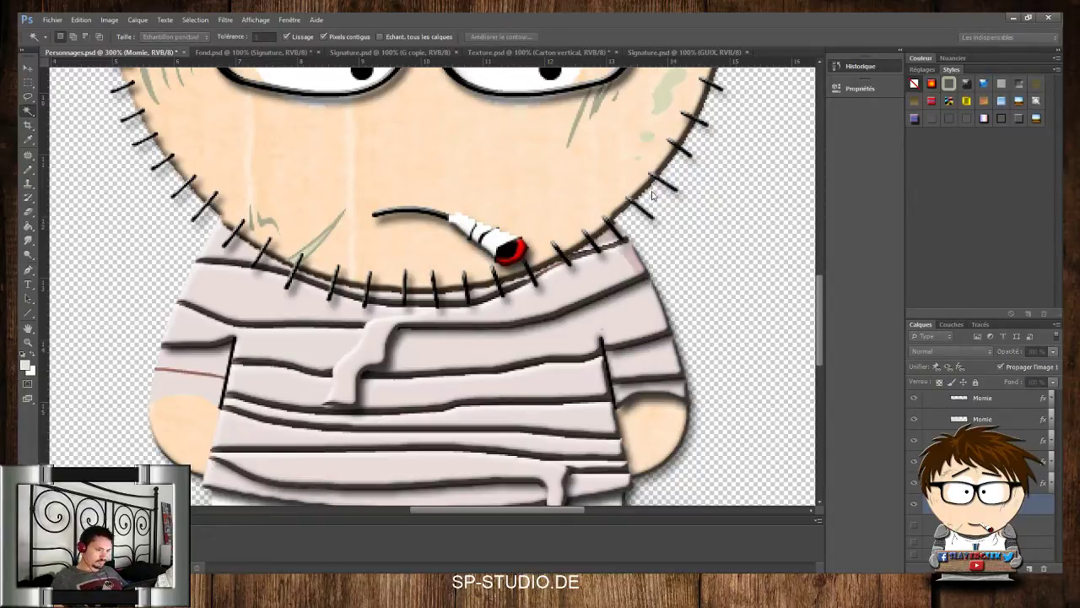
pyautogui.click(1019, 119)
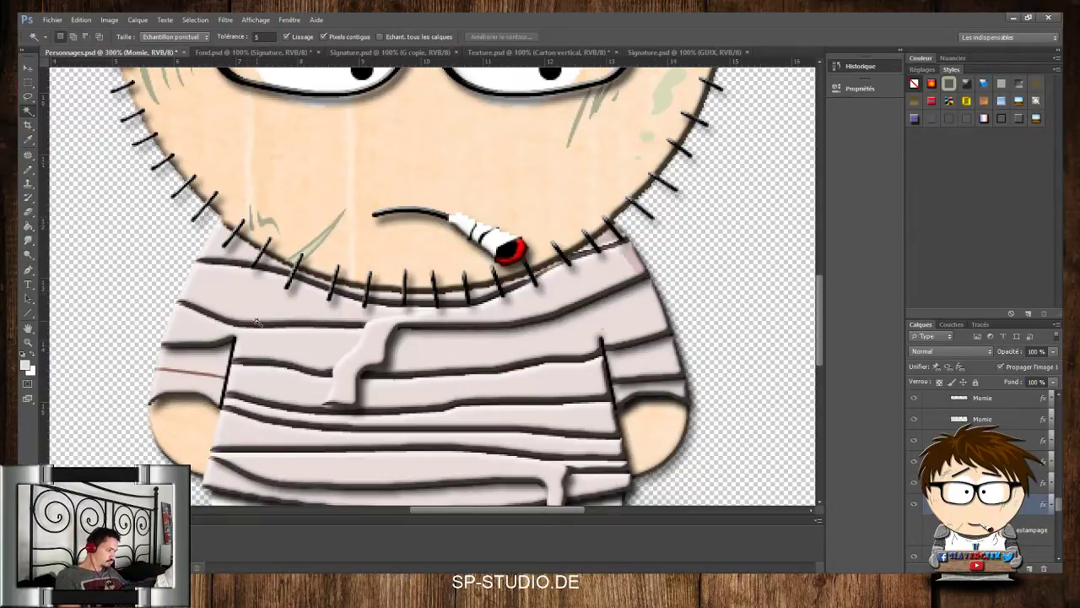
pyautogui.click(210, 361)
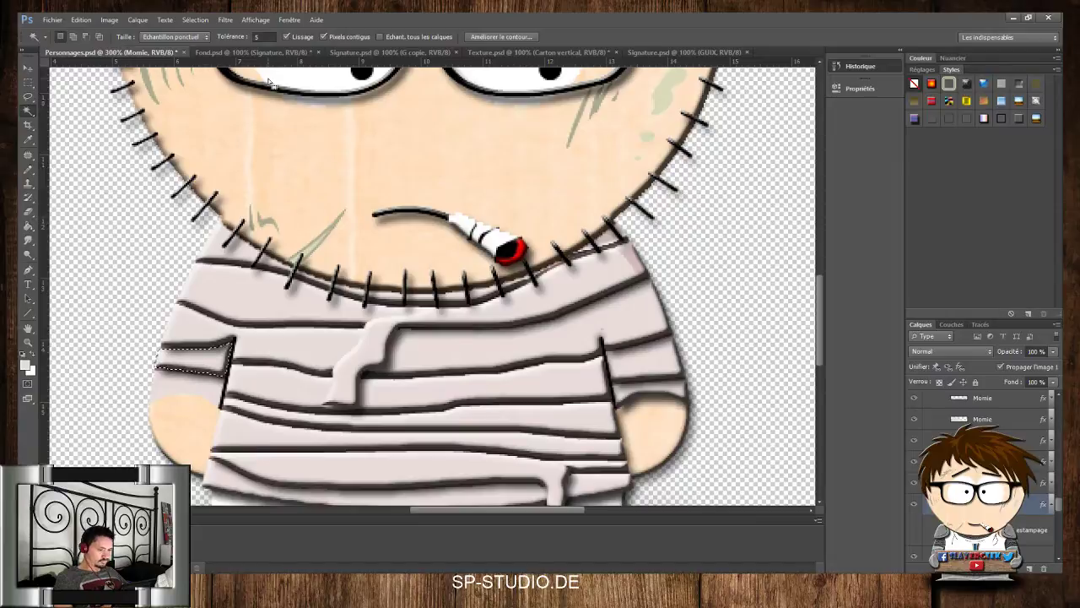
# Duplicate the plain Momie layer once more for the left cuff bandage and apply the emboss style to the copy
pyautogui.click(1051, 505)
pyautogui.click(1004, 526)
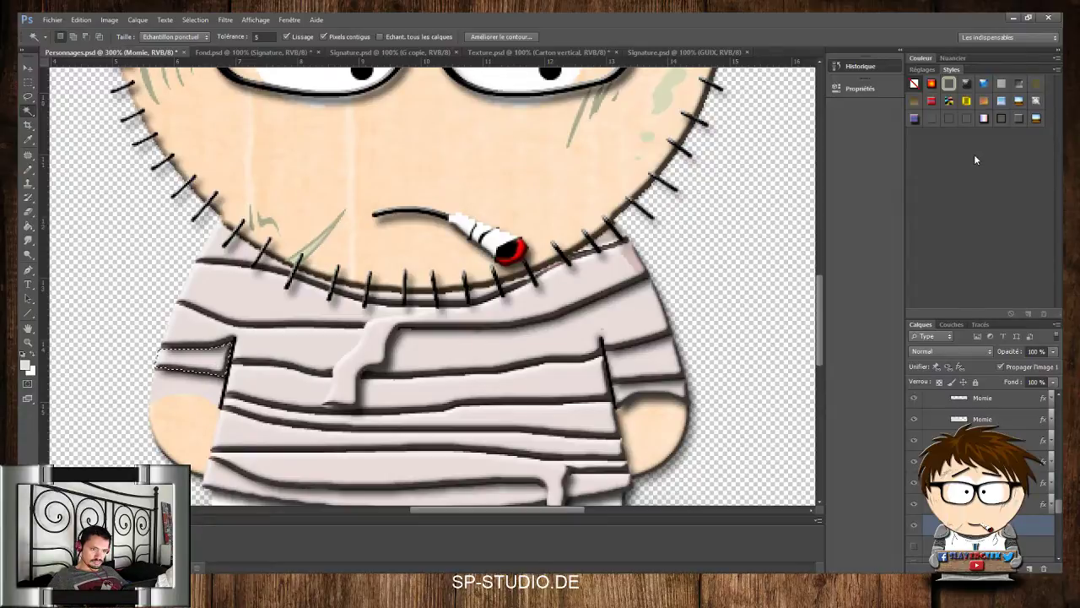
pyautogui.hotkey('shift', 'F5')
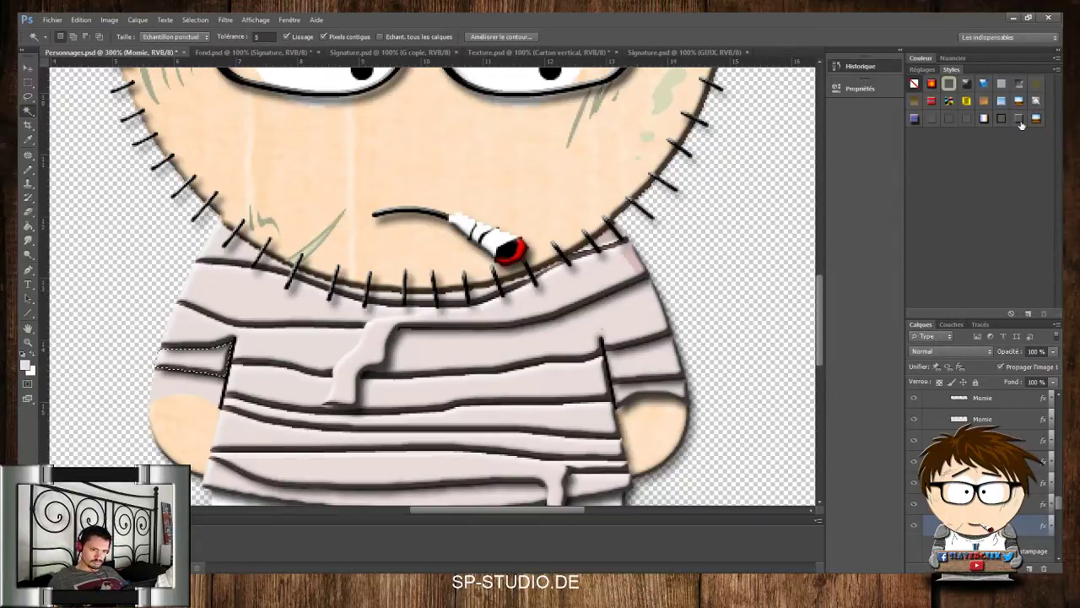
# Select the lowest bandage strip on the sleeve at the image's left with the Magic Wand, then clear the selection
pyautogui.hotkey('ctrl', 'd')
pyautogui.click(213, 387)
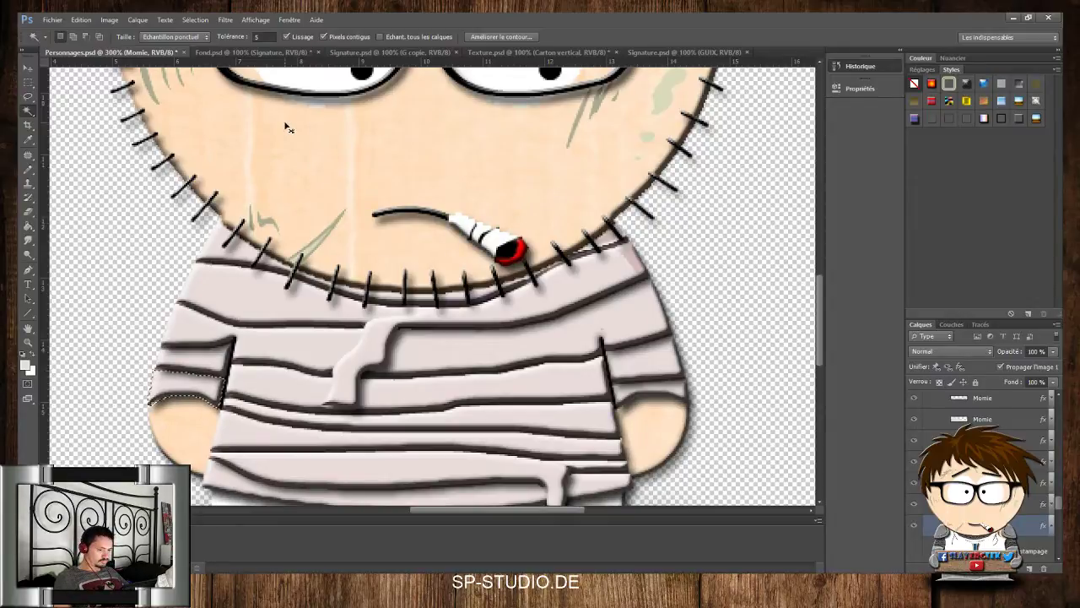
pyautogui.hotkey('ctrl', 'd')
pyautogui.hotkey('ctrl', '1')
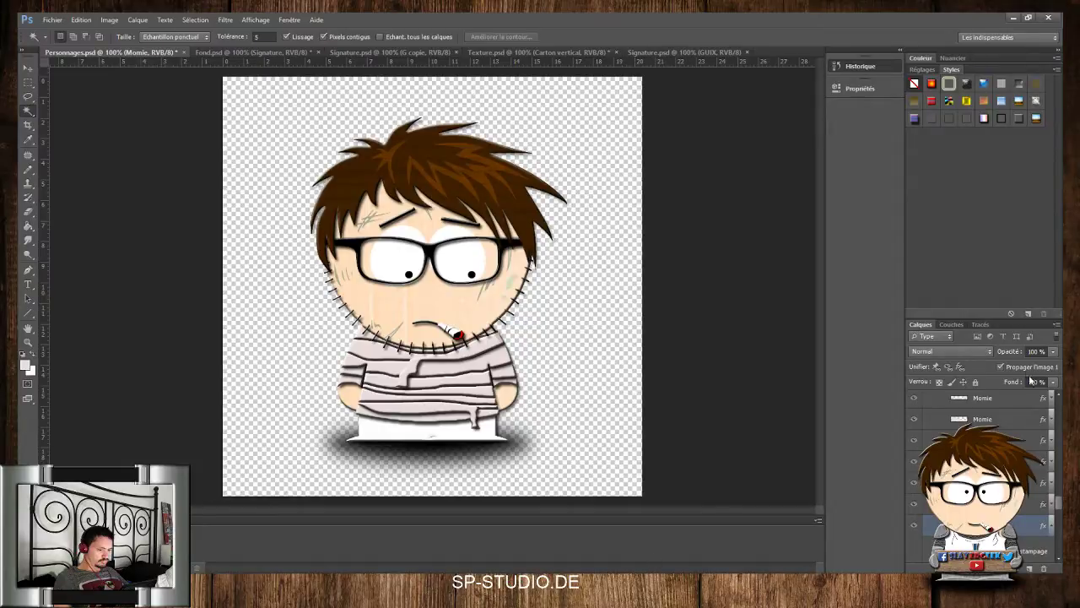
# Lock the transparent pixels of all the Momie bandage layers and collapse the Momie folder
pyautogui.click(1050, 525)
pyautogui.moveTo(1060, 507); pyautogui.dragTo(1061, 480)
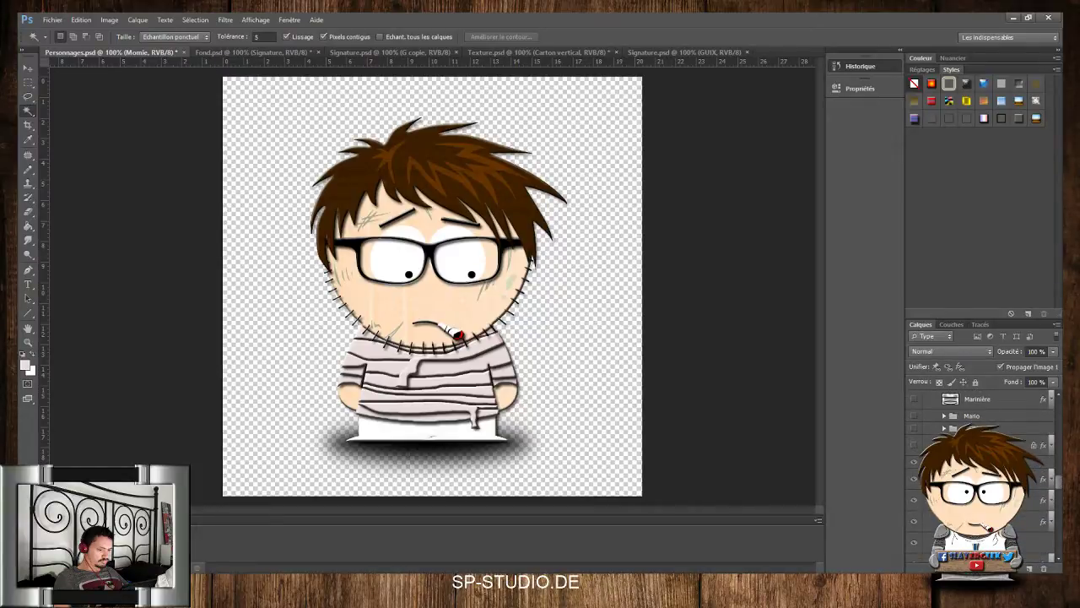
pyautogui.keyDown('shift'); pyautogui.click(989, 478); pyautogui.keyUp('shift')
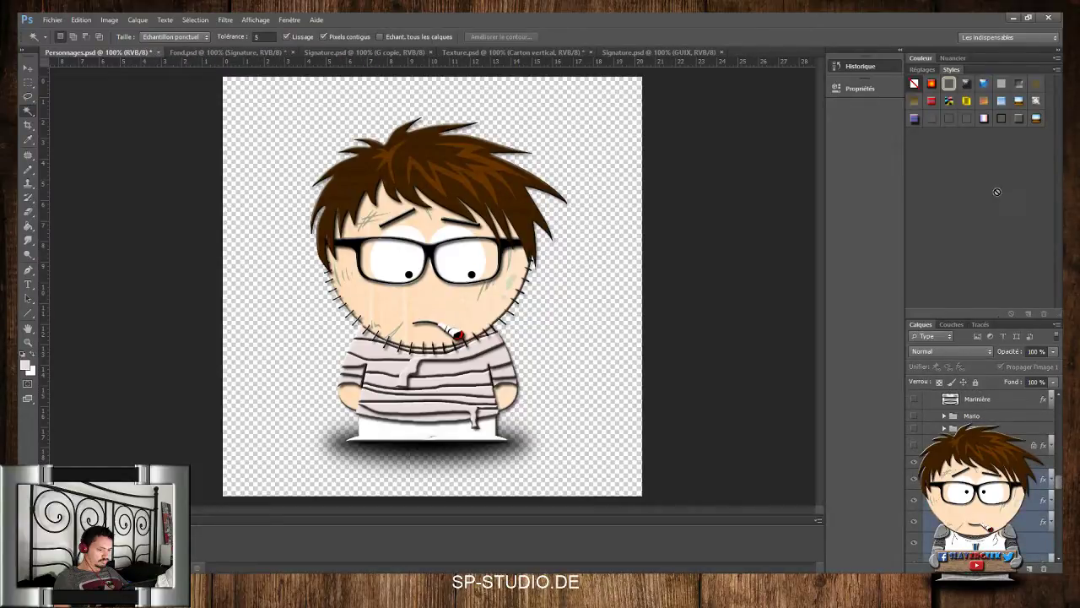
pyautogui.click(940, 384)
pyautogui.click(944, 462)
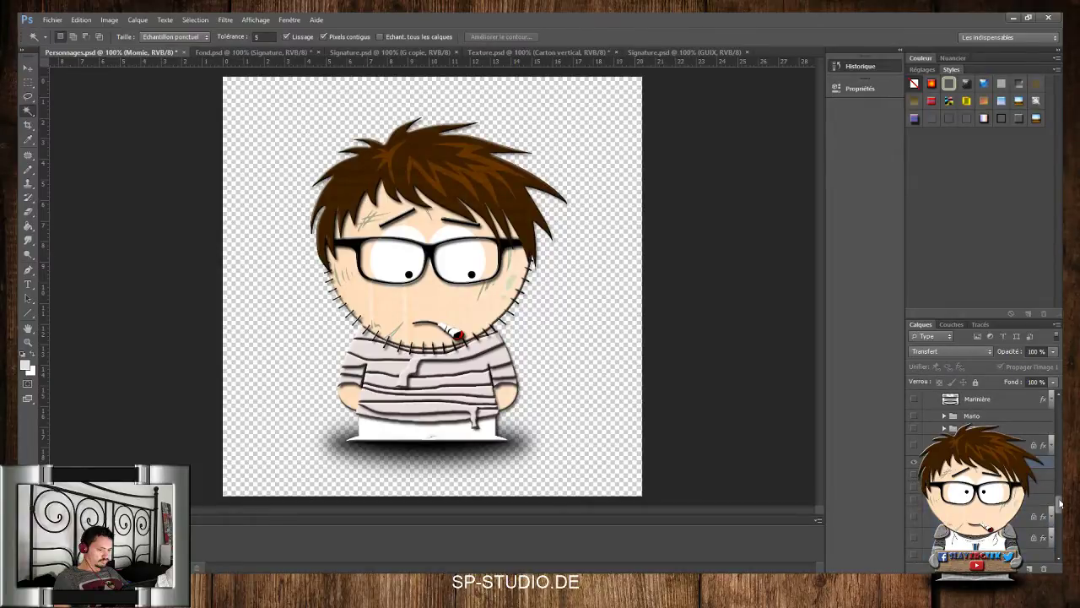
# Show the character's gloved hands
pyautogui.moveTo(1060, 505); pyautogui.dragTo(1060, 412)
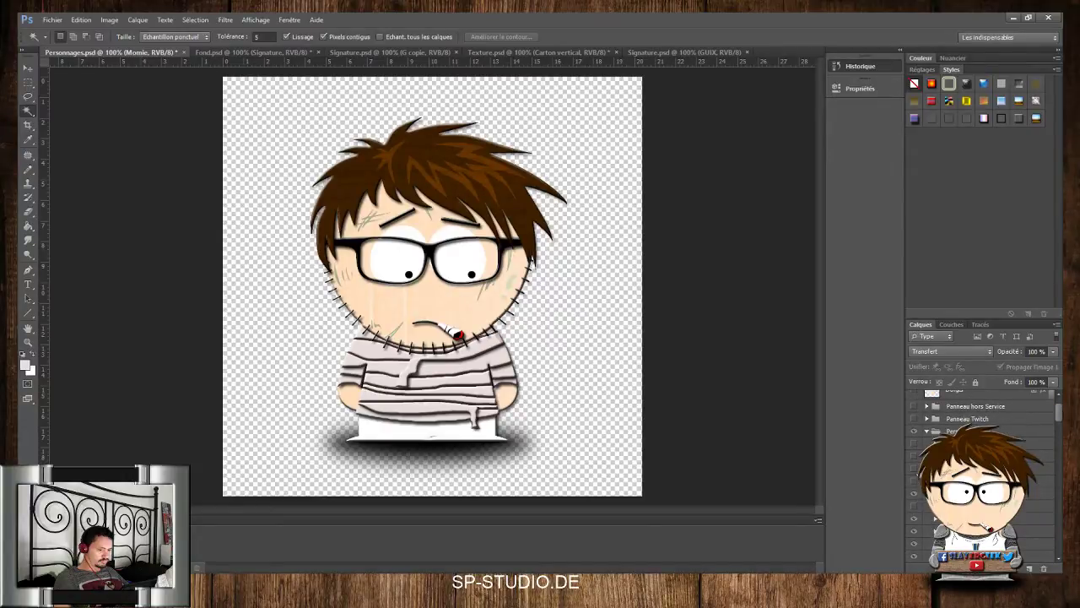
pyautogui.click(914, 480)
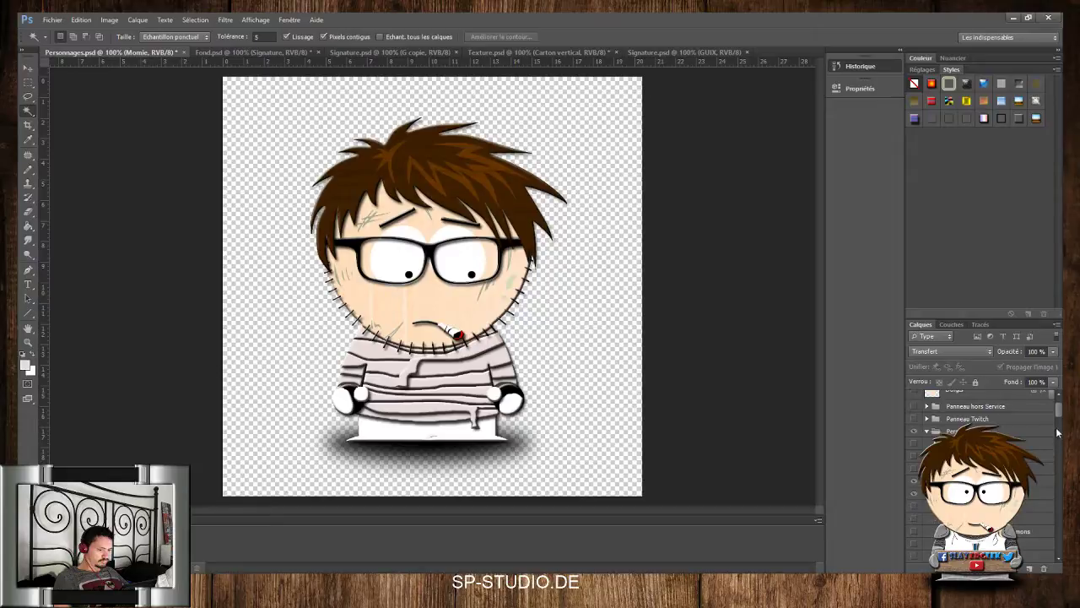
# Duplicate the Gauche hand's visible glove group as Momie and move the copy directly below the Kenny group
pyautogui.scroll(-2, 1060, 414)
pyautogui.scroll(3, 979, 439)
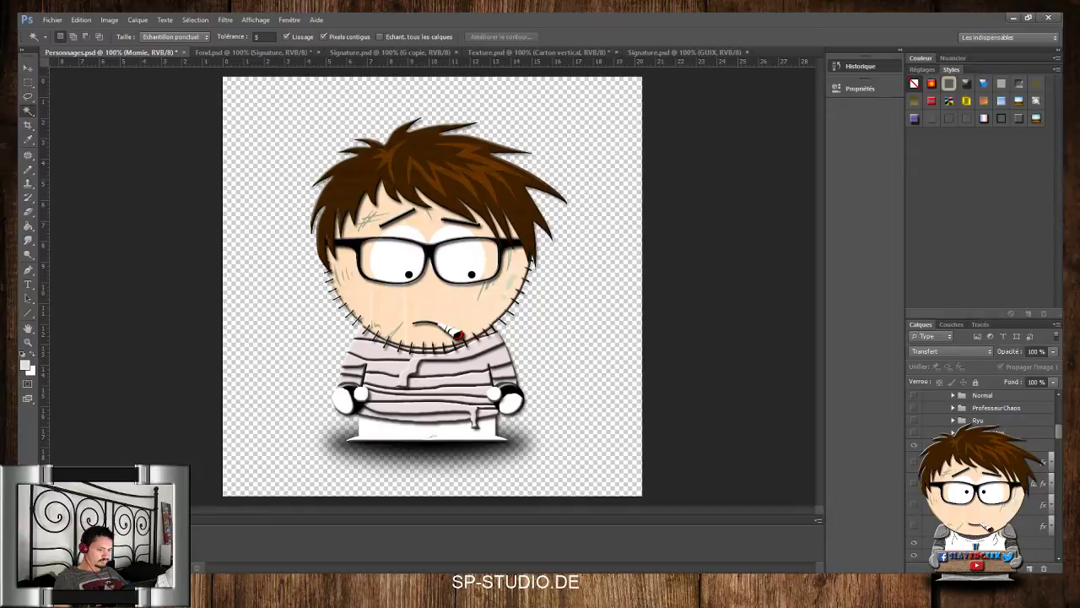
pyautogui.click(983, 445)
pyautogui.click(959, 164)
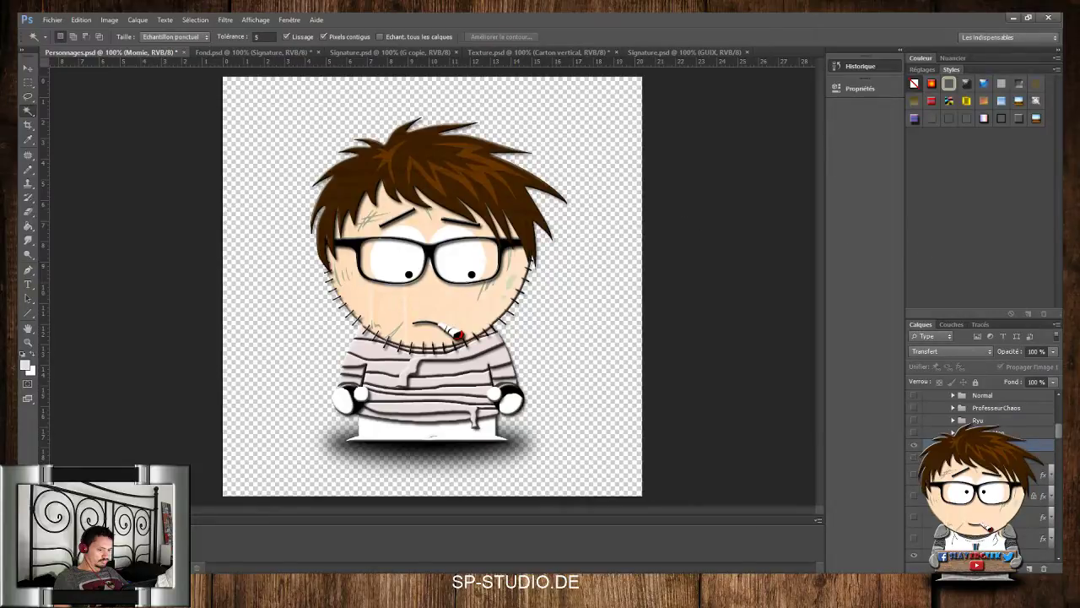
pyautogui.scroll(3, 1008, 397)
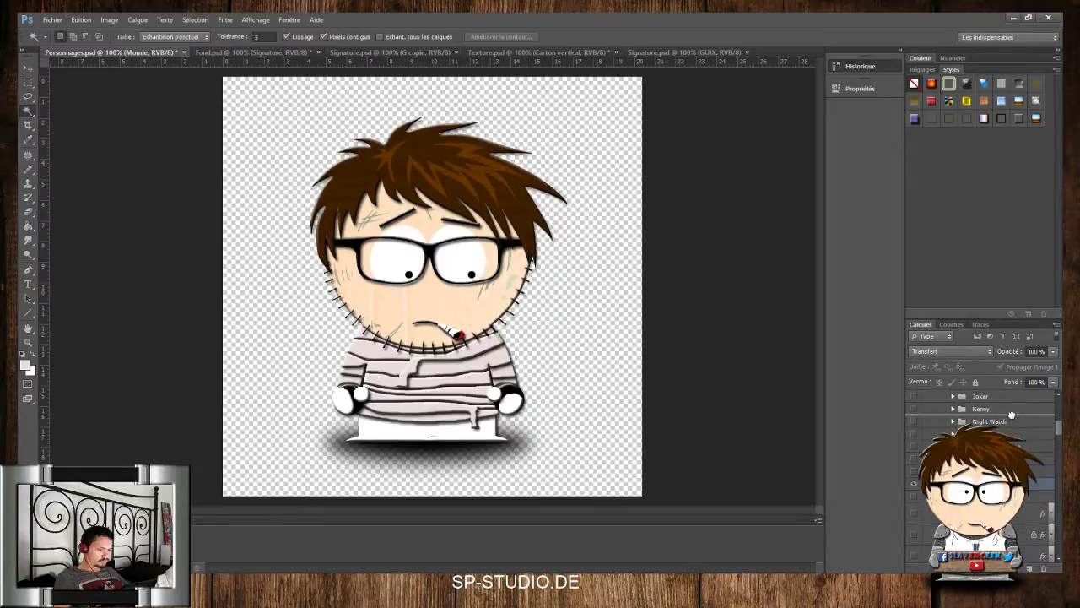
pyautogui.moveTo(1013, 415); pyautogui.dragTo(1013, 416)
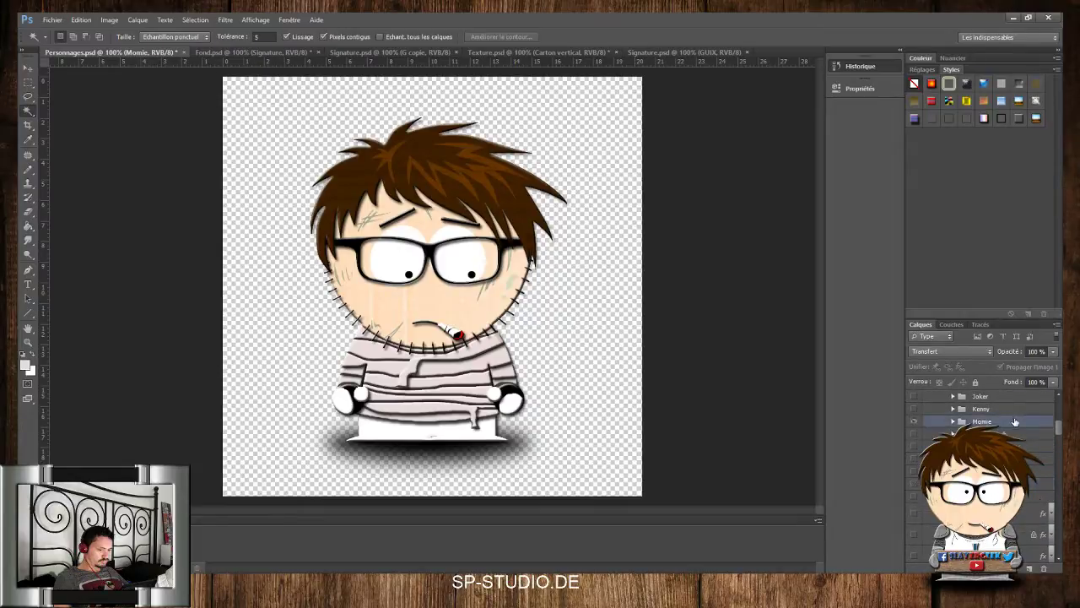
# Paint the Gauche hand's Poing, Doigts and Pouce layers in the pale bandage colour with the Brush, then collapse their Momie group
pyautogui.click(953, 422)
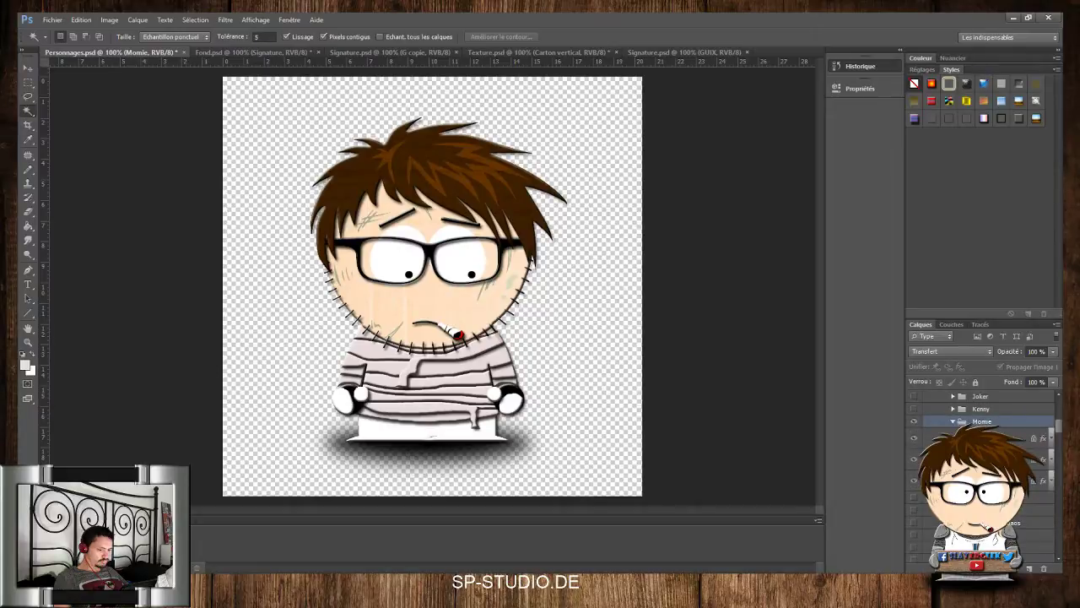
pyautogui.click(994, 480)
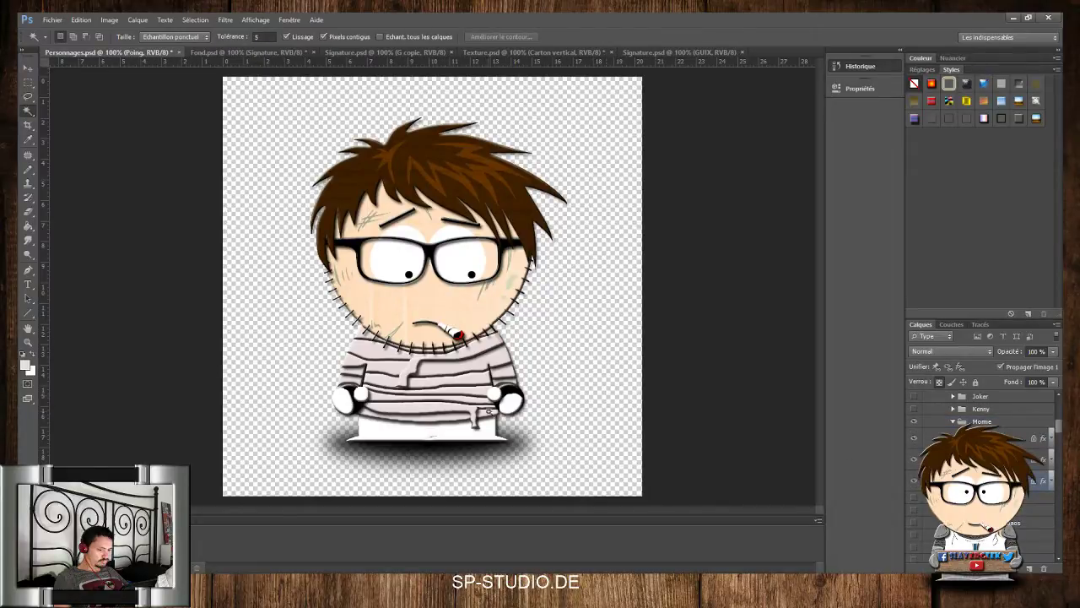
pyautogui.click(28, 169)
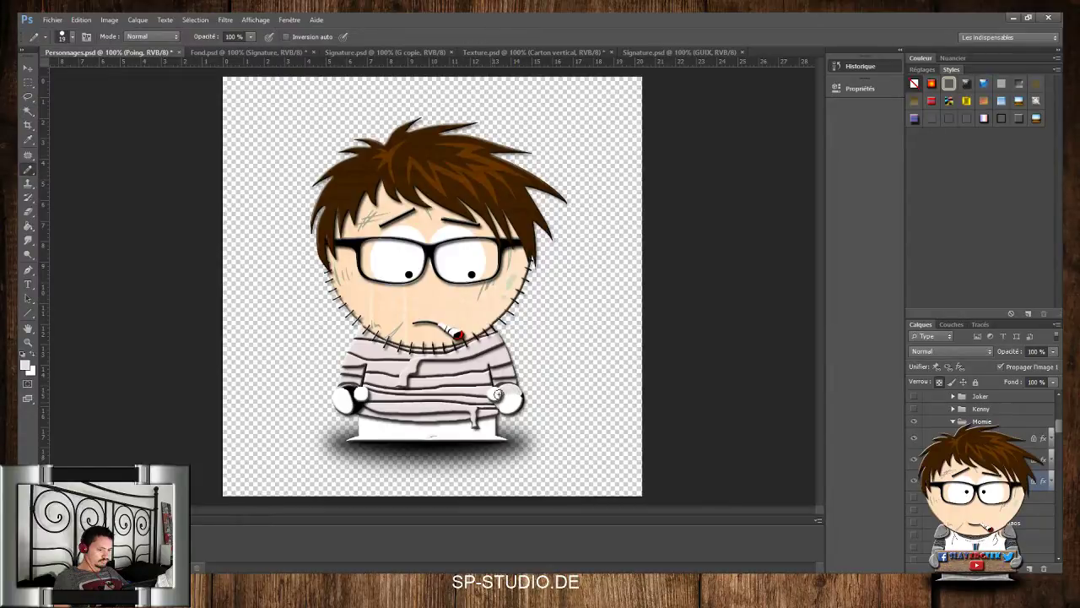
pyautogui.moveTo(498, 394); pyautogui.dragTo(525, 402)
pyautogui.click(989, 459)
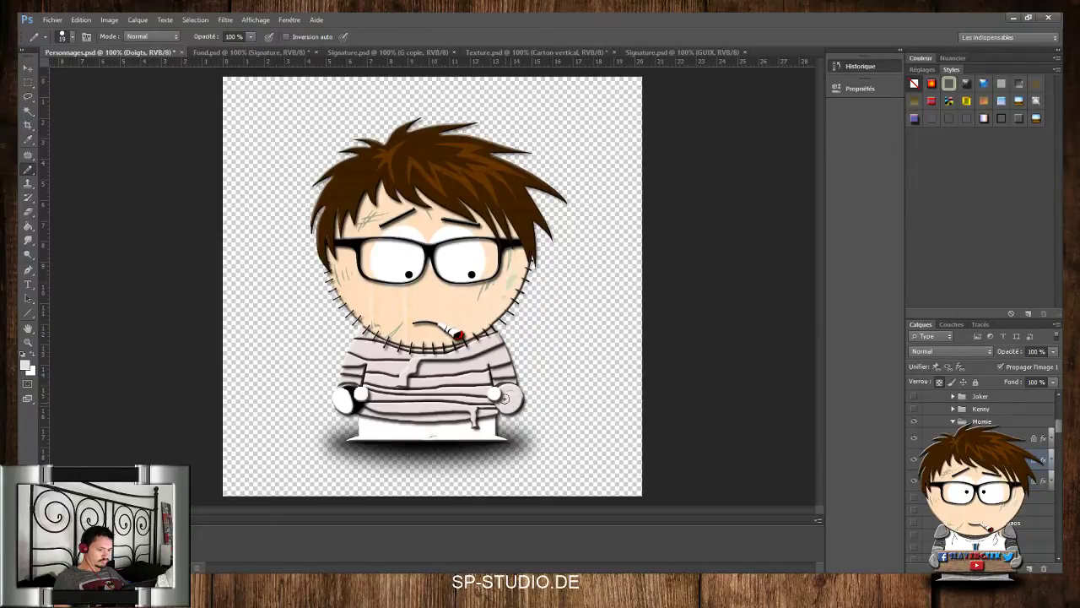
pyautogui.click(1036, 438)
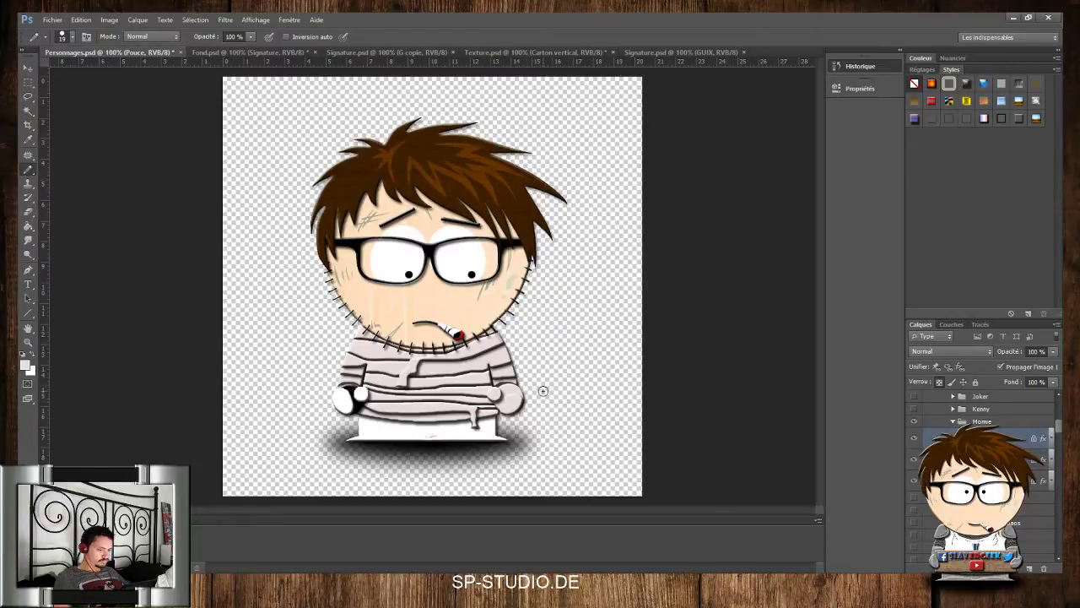
pyautogui.click(953, 422)
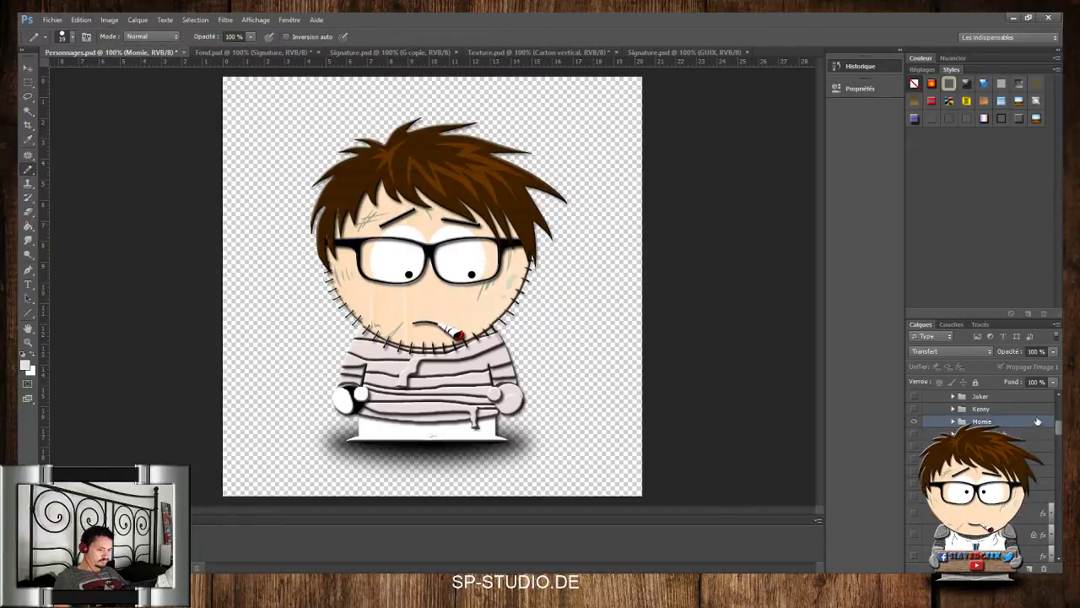
# Collapse the Gauche hand folder and expand the Droite hand folder
pyautogui.scroll(2, 1060, 429)
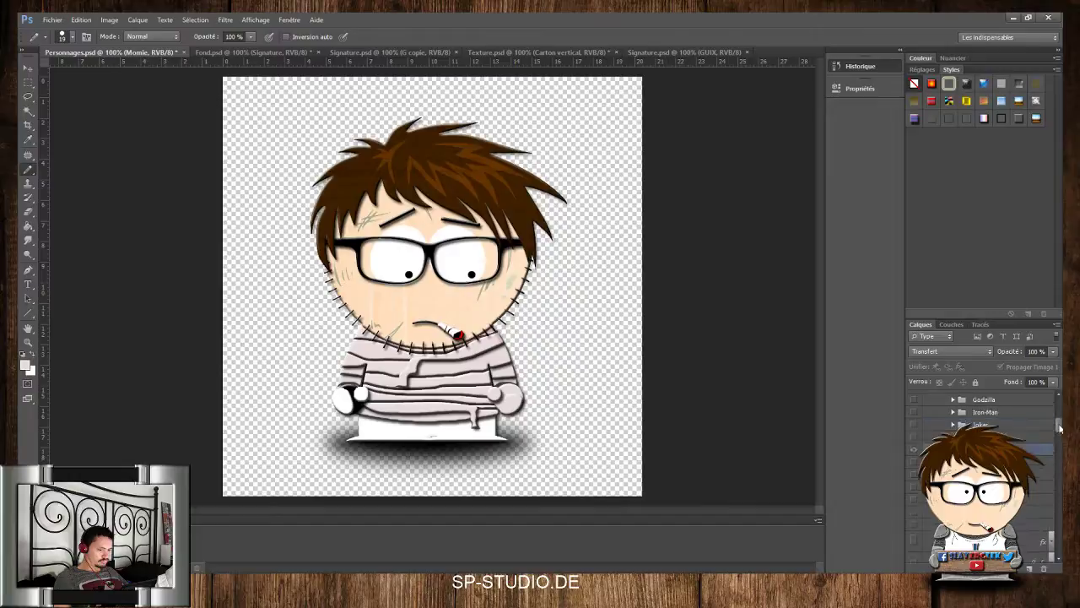
pyautogui.scroll(3, 1060, 429)
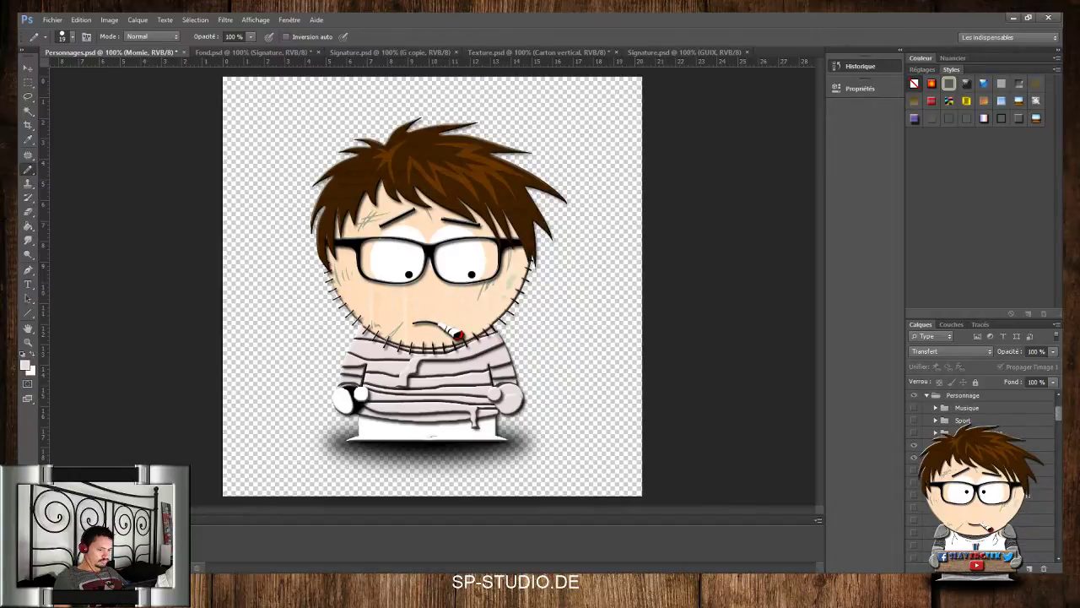
pyautogui.click(944, 458)
pyautogui.click(945, 470)
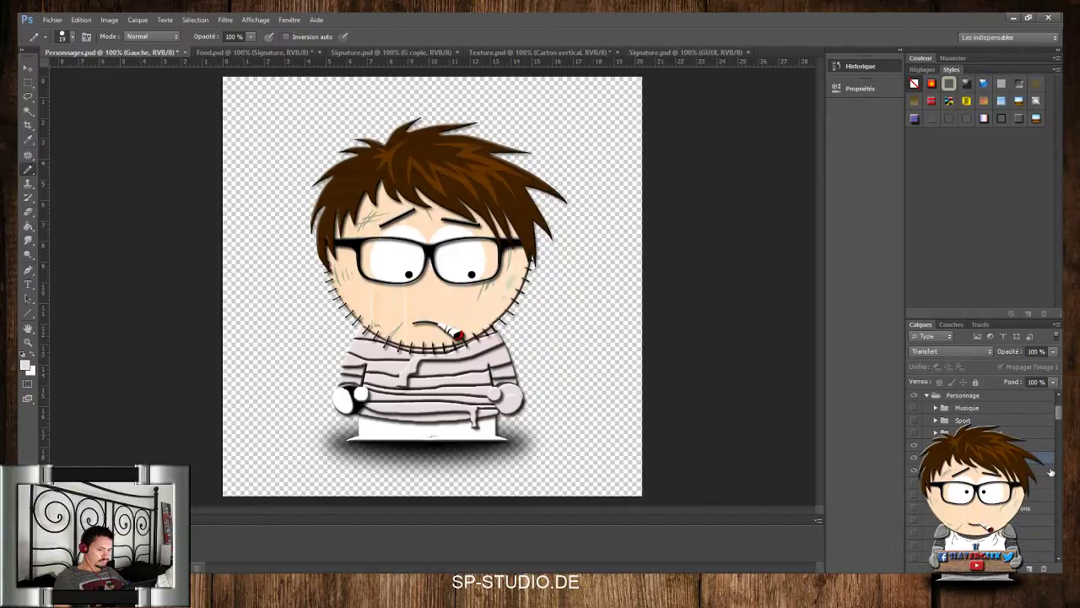
# Replace the Droite hand's visible Stormtrooper group with a duplicate named Momie, placed directly below the Kenny group
pyautogui.moveTo(1060, 413); pyautogui.dragTo(1062, 430)
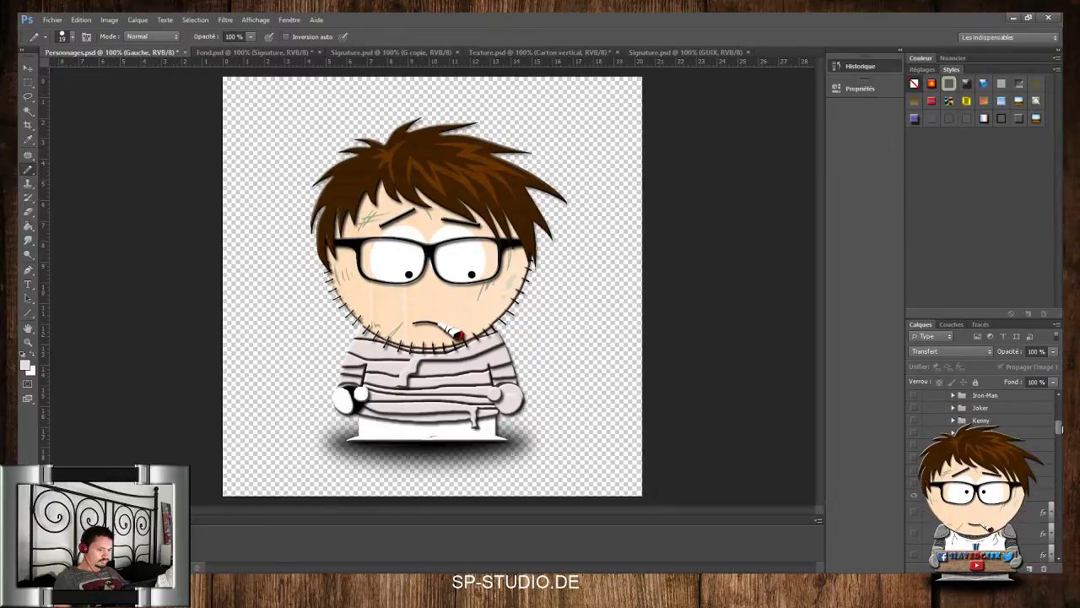
pyautogui.click(987, 495)
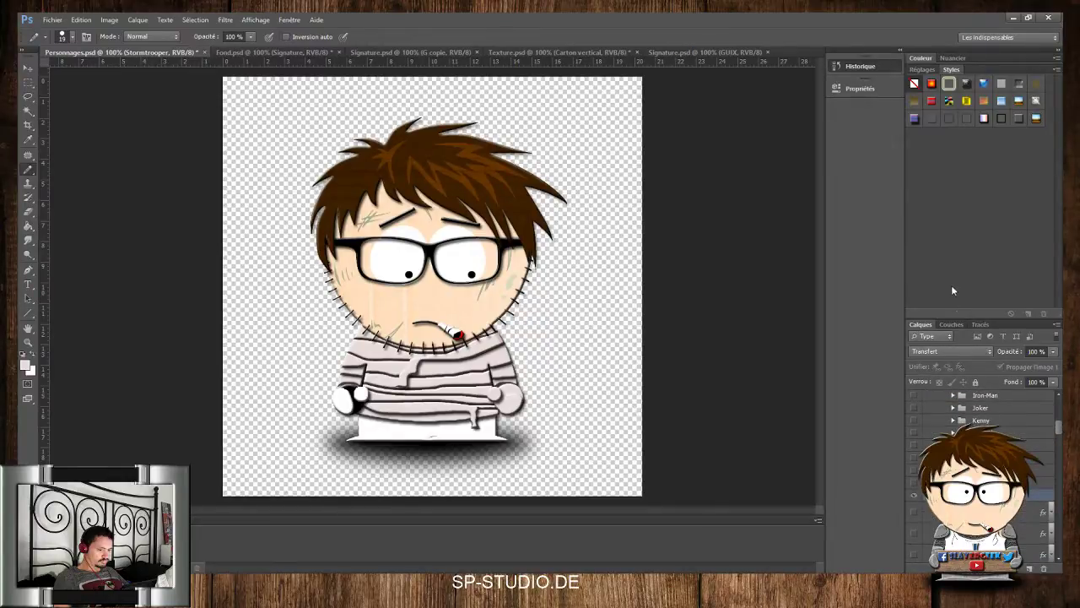
pyautogui.hotkey('alt', 'Tab')
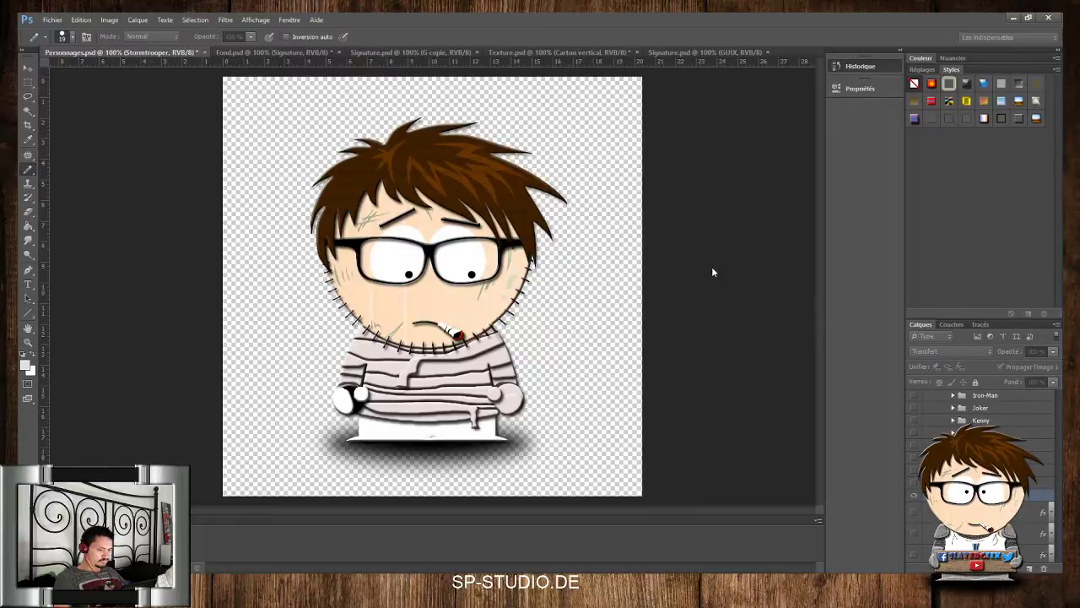
pyautogui.click(647, 193)
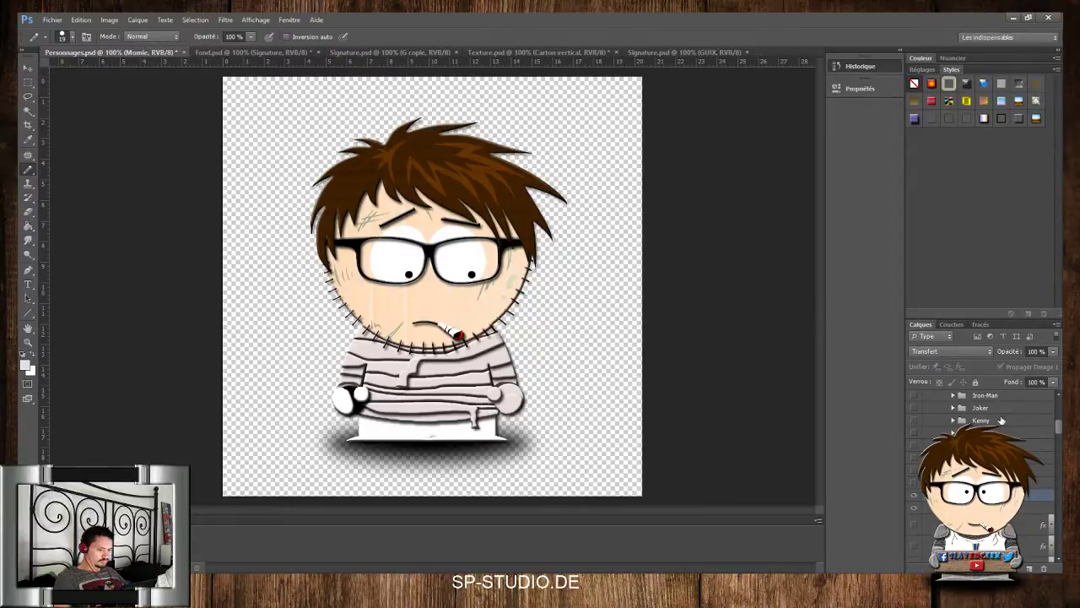
pyautogui.click(913, 507)
pyautogui.moveTo(1006, 495); pyautogui.dragTo(1012, 427)
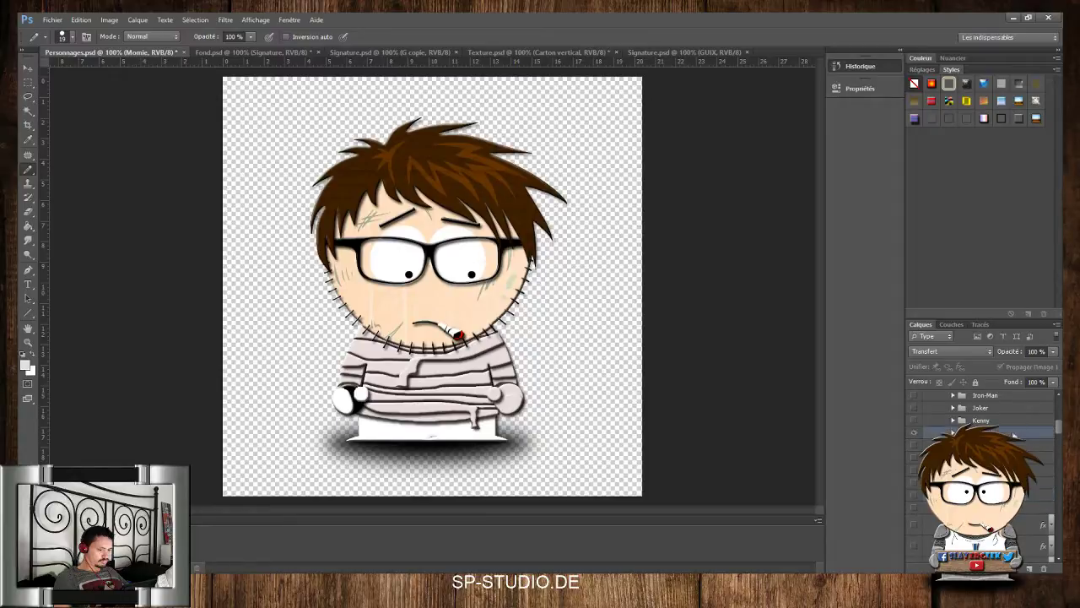
# Paint the Droite hand's Poing, Pouce and Doigts layers in the pale bandage colour, then collapse their Momie group
pyautogui.click(953, 432)
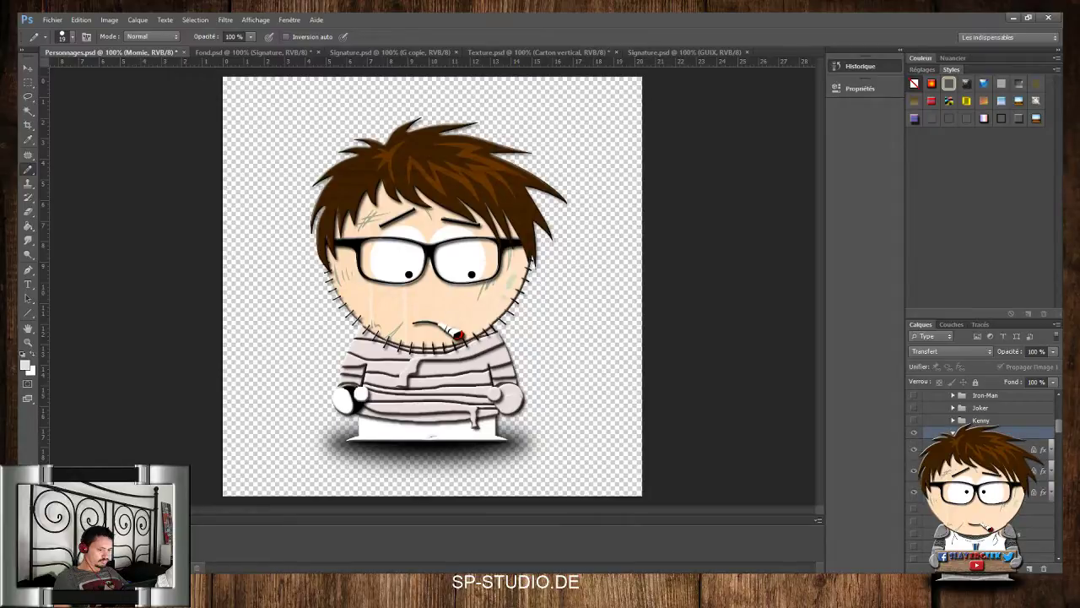
pyautogui.click(983, 492)
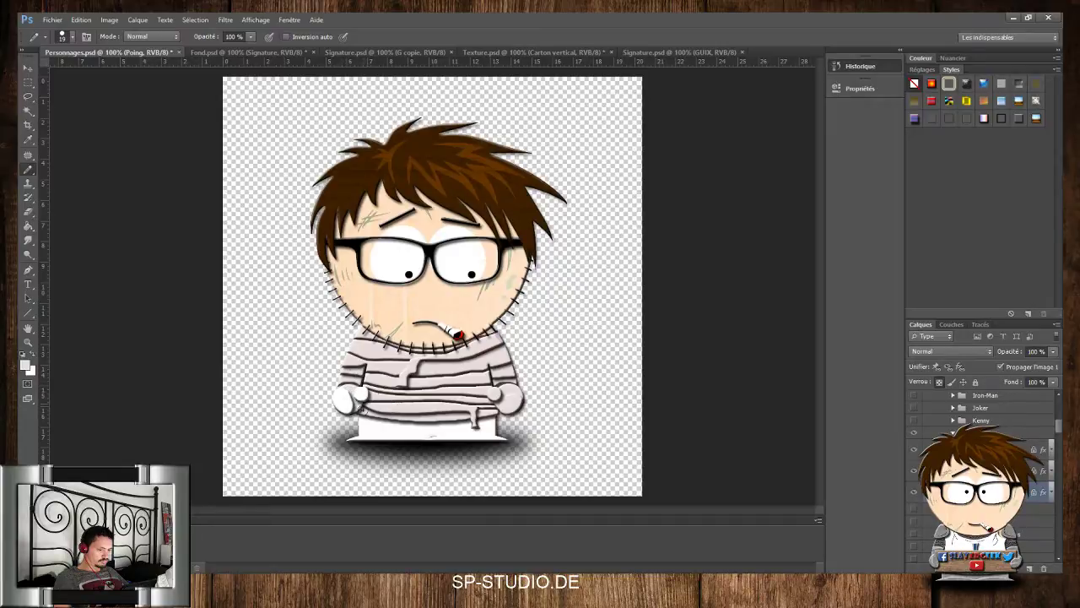
pyautogui.hotkey('alt', ']')
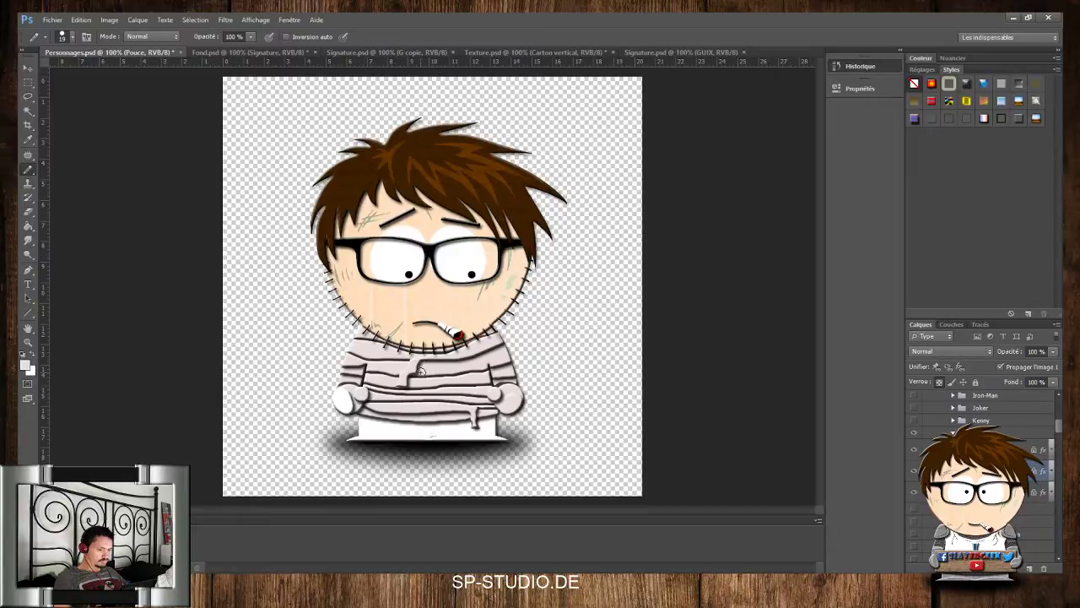
pyautogui.hotkey('alt', ']')
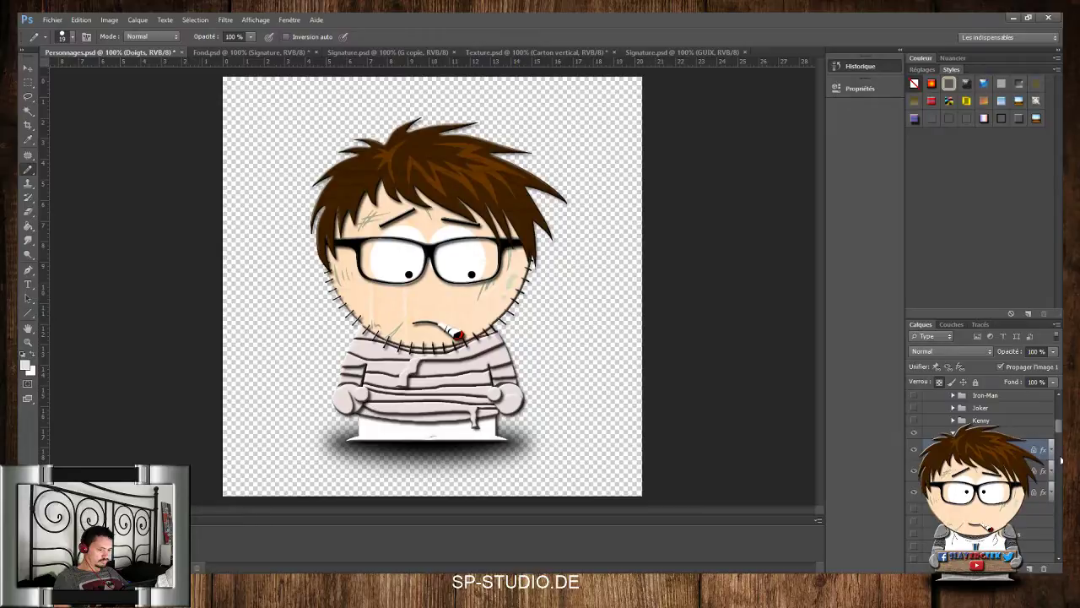
pyautogui.click(1021, 434)
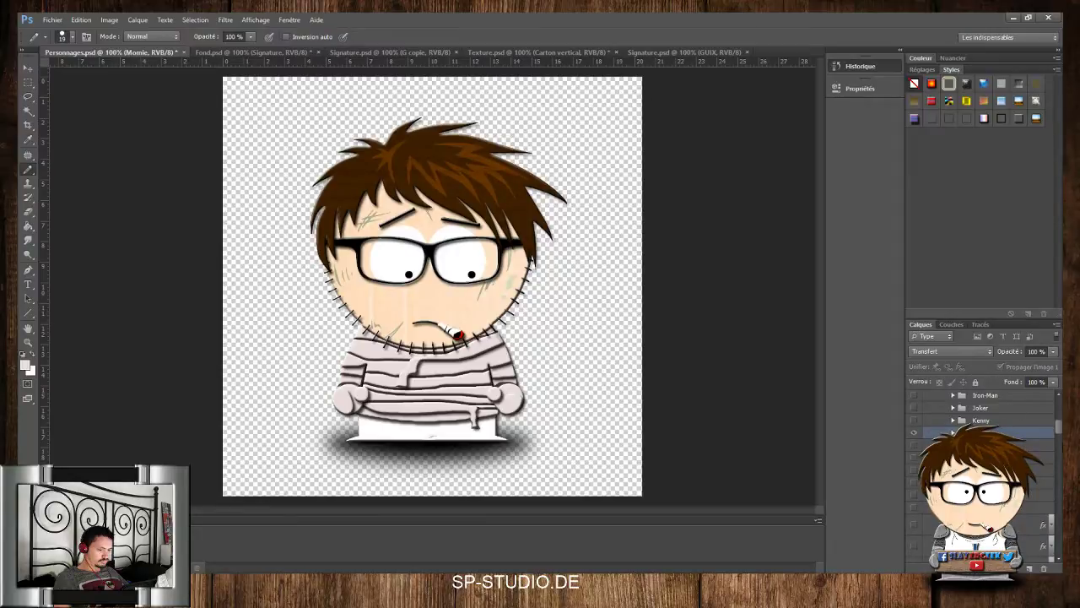
# Collapse the Droite hand folder and the open folder beneath the face-part folders
pyautogui.click(954, 507)
pyautogui.hotkey('ctrl', '/')
pyautogui.moveTo(1060, 431)
pyautogui.mouseDown()
pyautogui.moveTo(1060, 417)
pyautogui.moveTo(1059, 478)
pyautogui.moveTo(1059, 431)
pyautogui.mouseUp()
pyautogui.click(1012, 456)
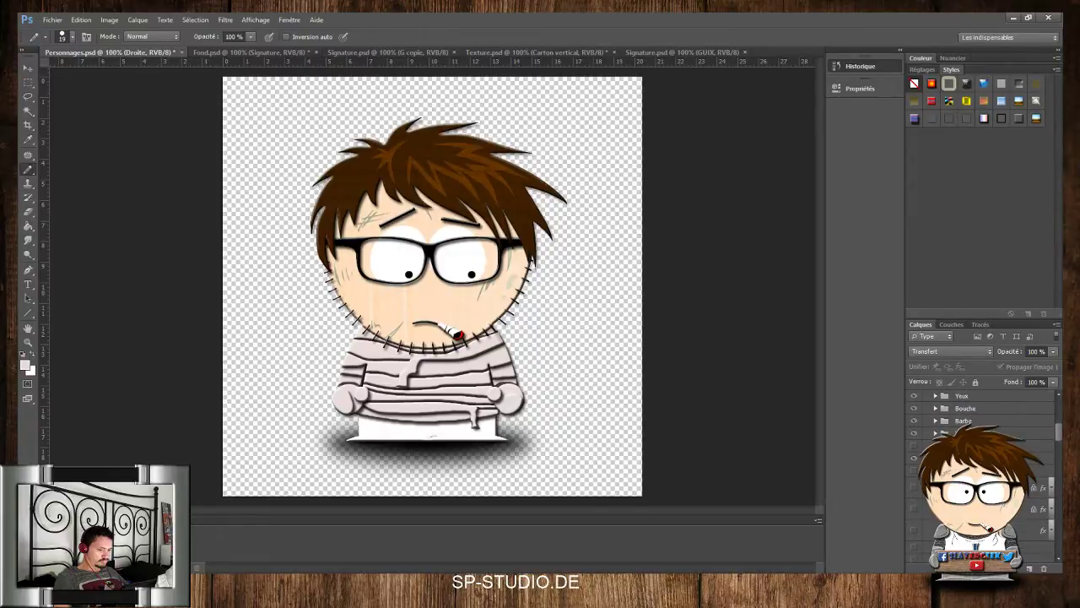
pyautogui.click(936, 457)
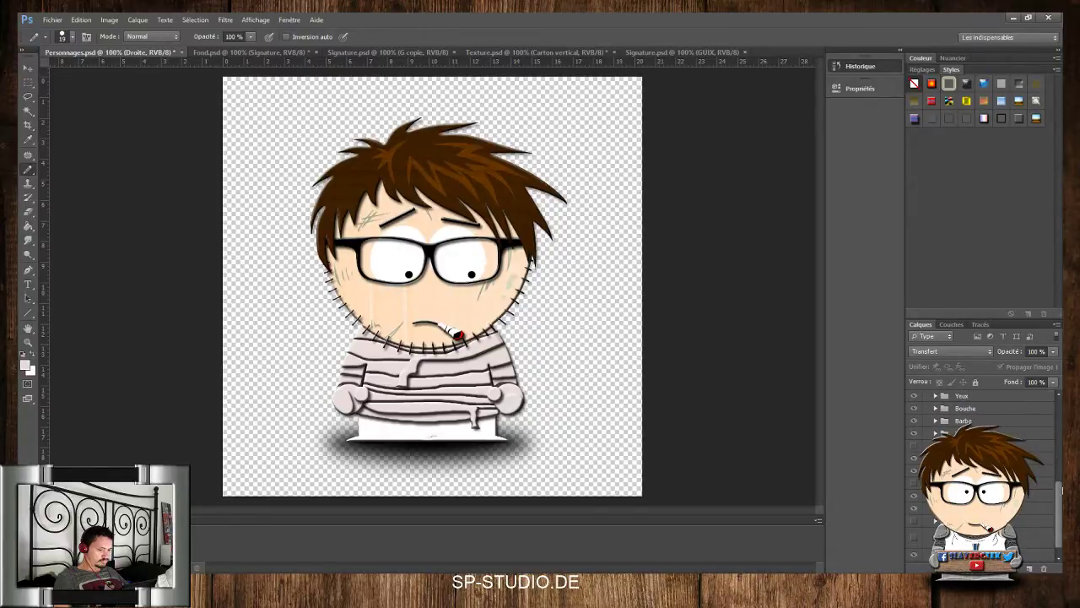
pyautogui.moveTo(1060, 490); pyautogui.dragTo(1060, 513)
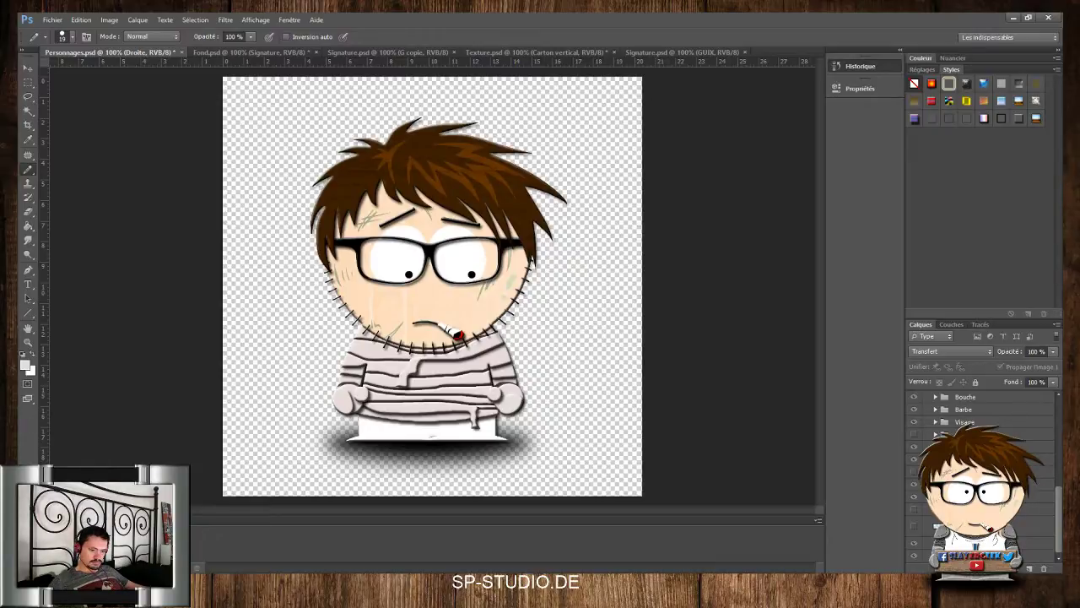
pyautogui.scroll(3, 983, 481)
pyautogui.scroll(-5, 1050, 472)
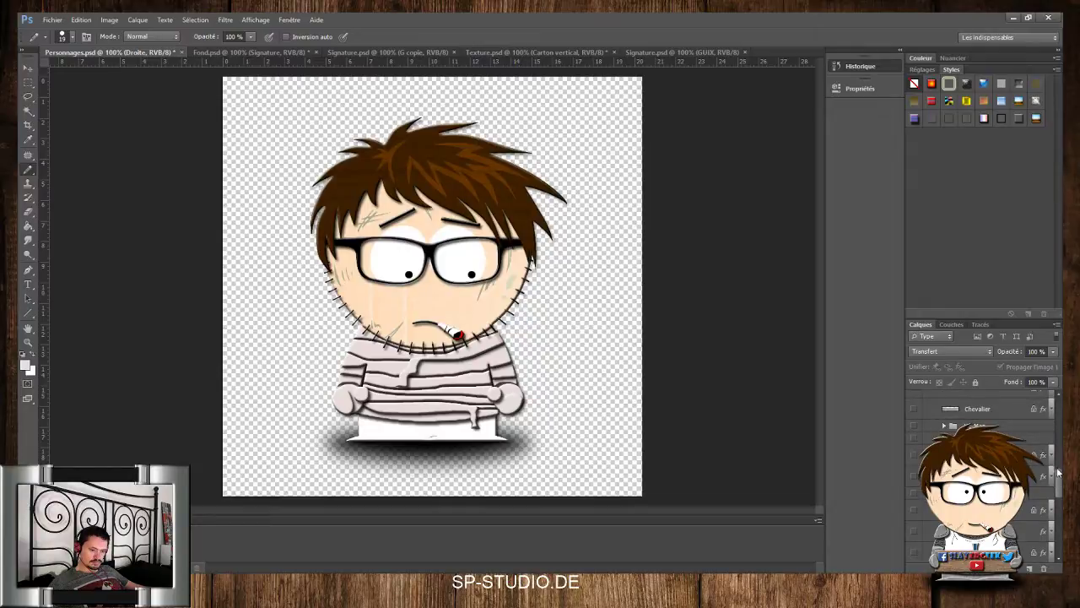
pyautogui.moveTo(1059, 474); pyautogui.dragTo(1059, 505)
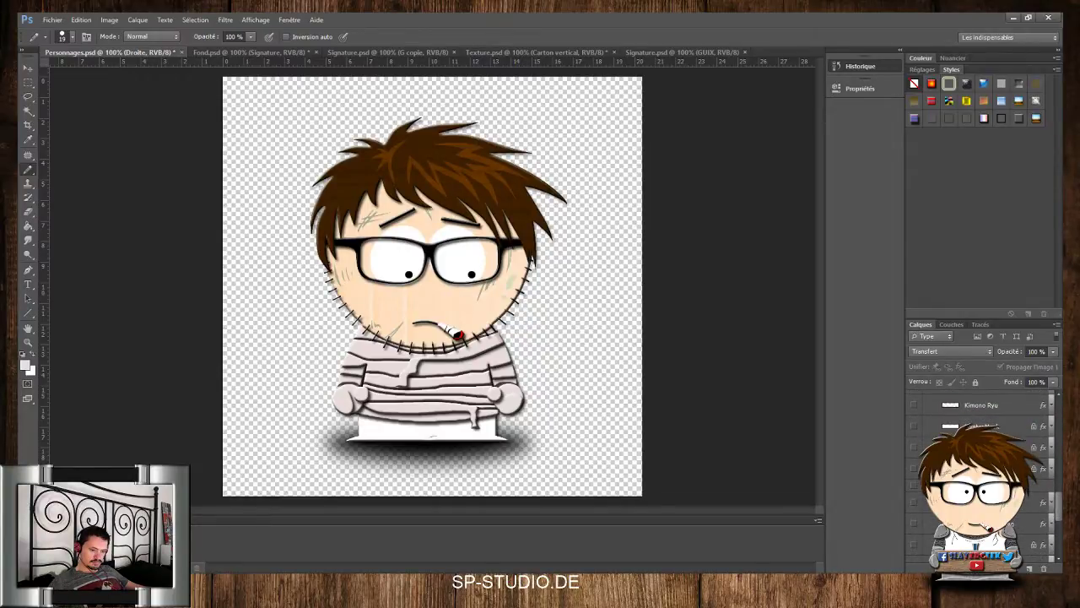
# Duplicate the Lutin trousers layer as Momie, make the copy visible and paint it in the pale bandage colour
pyautogui.click(980, 468)
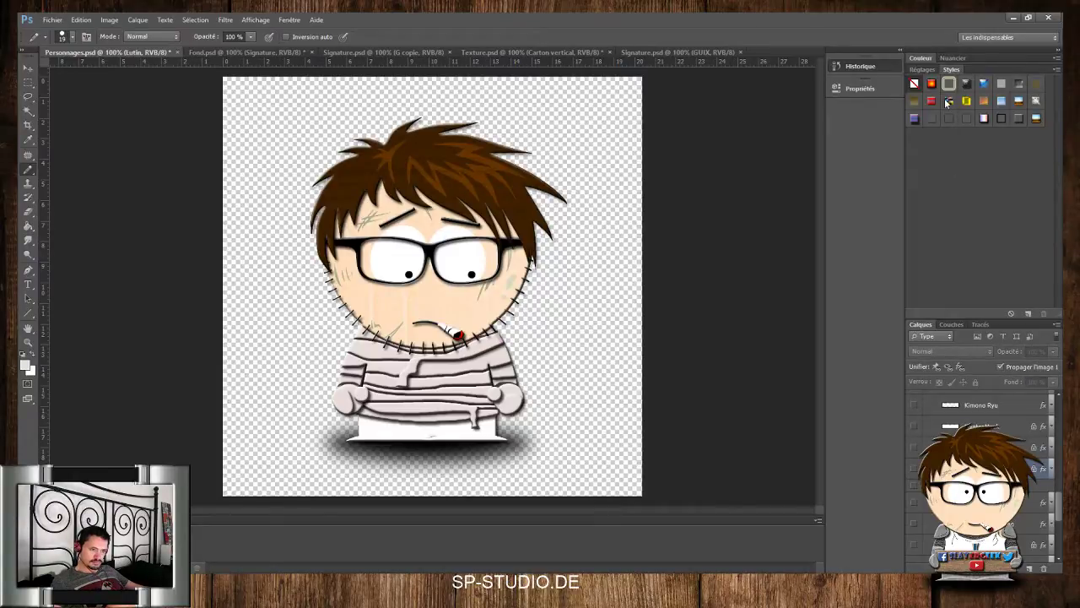
pyautogui.click(641, 193)
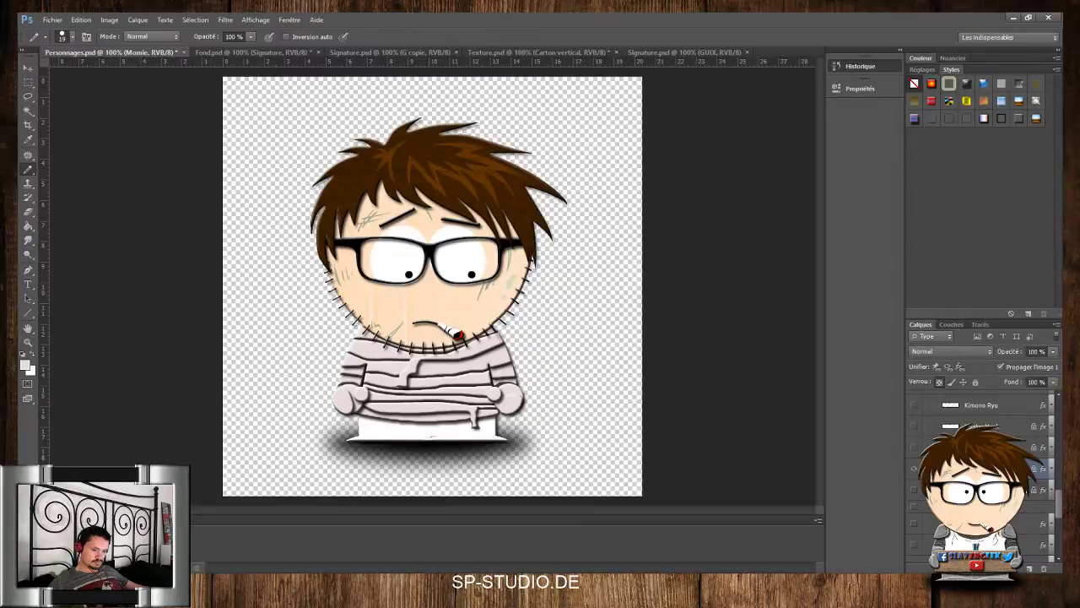
pyautogui.click(914, 470)
pyautogui.moveTo(1061, 502)
pyautogui.mouseDown()
pyautogui.moveTo(1060, 528)
pyautogui.moveTo(1061, 493)
pyautogui.mouseUp()
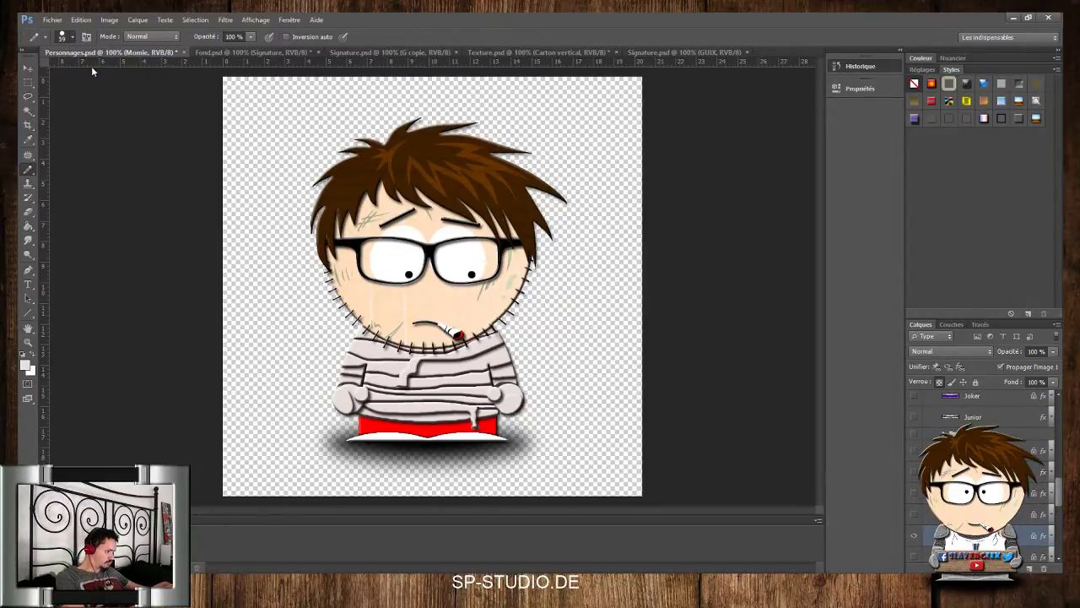
pyautogui.moveTo(363, 422)
pyautogui.mouseDown()
pyautogui.moveTo(406, 429)
pyautogui.moveTo(508, 429)
pyautogui.mouseUp()
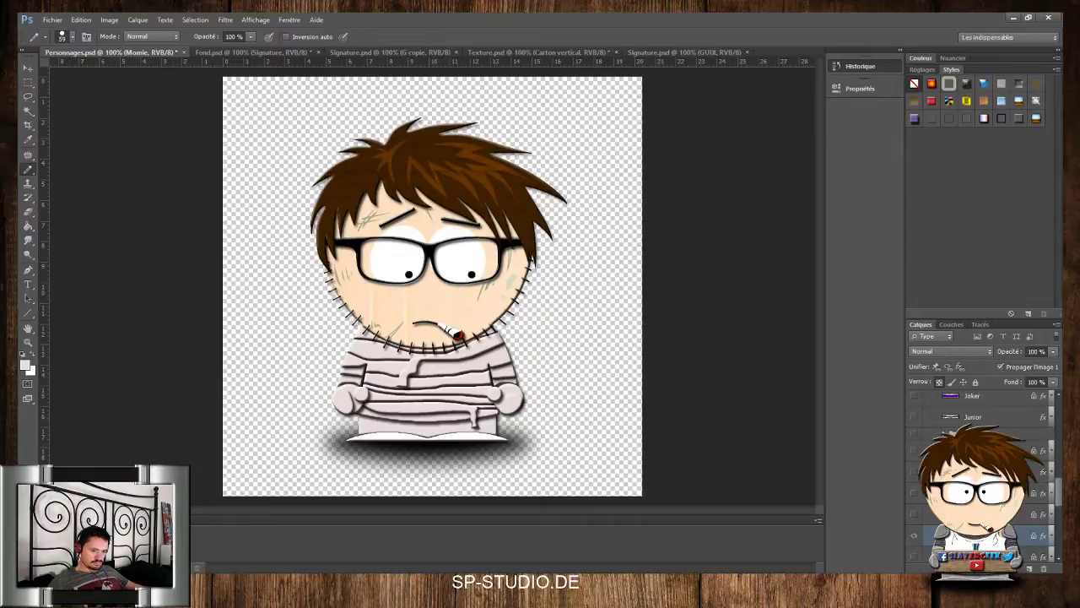
# Show the Joker trousers layer and select the empty area around its shape with the Magic Wand
pyautogui.click(914, 396)
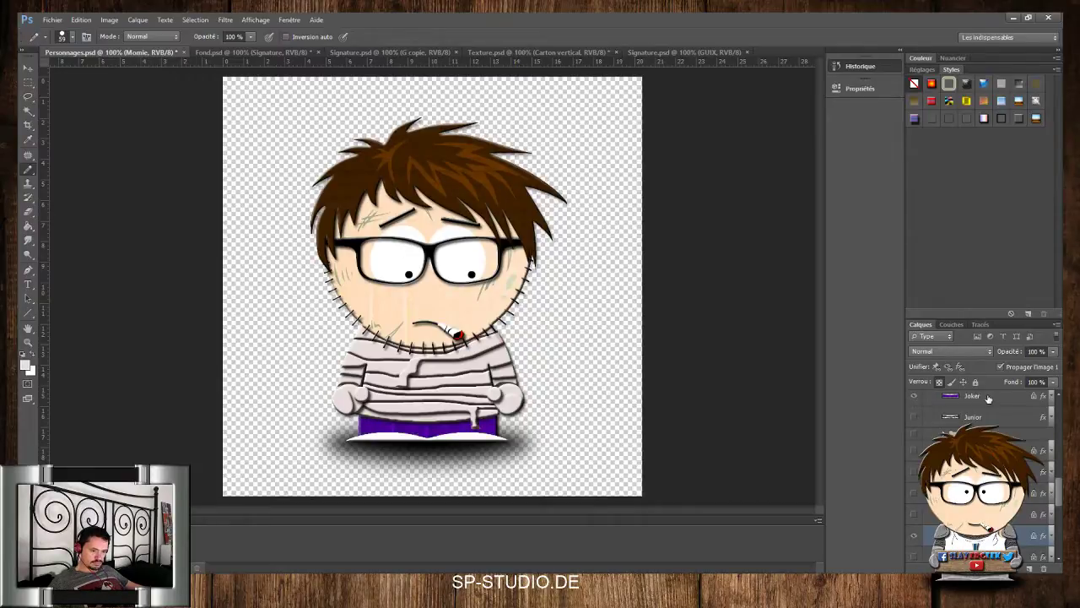
pyautogui.click(978, 396)
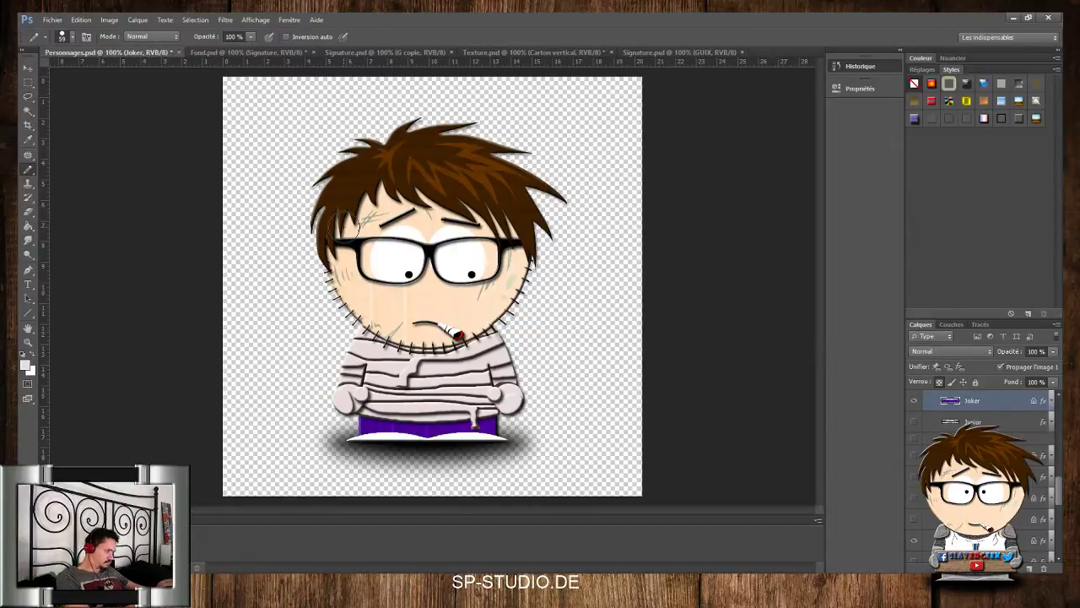
pyautogui.click(28, 111)
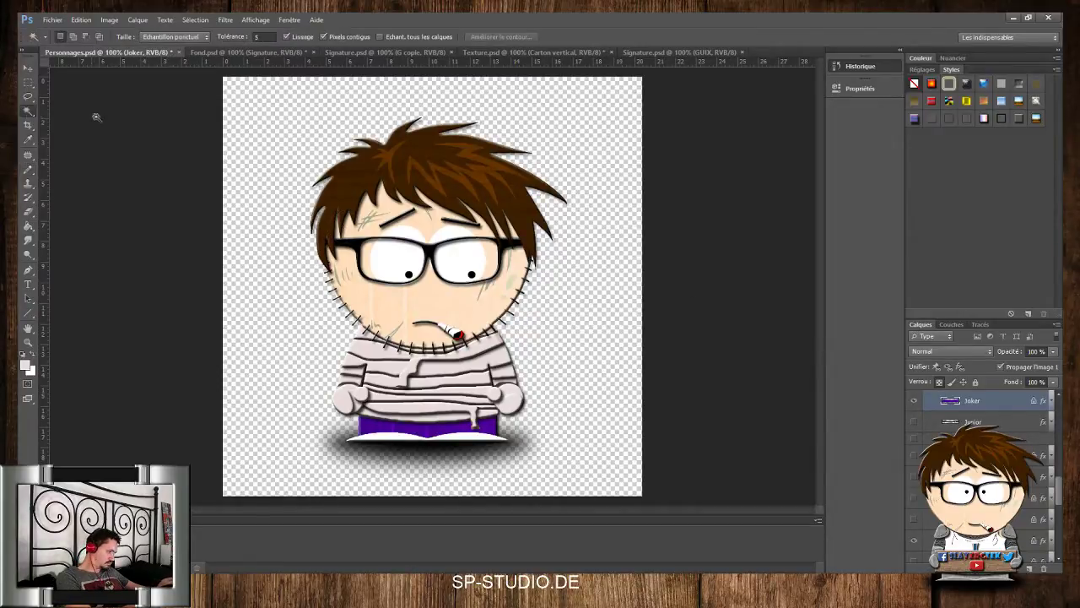
pyautogui.click(284, 205)
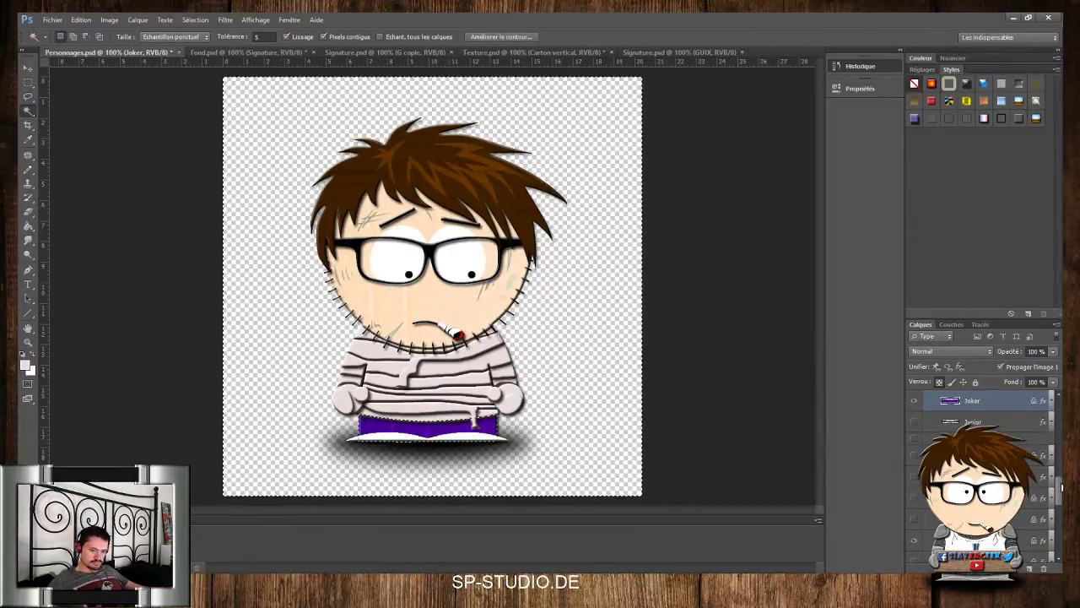
pyautogui.moveTo(1059, 488); pyautogui.dragTo(1063, 504)
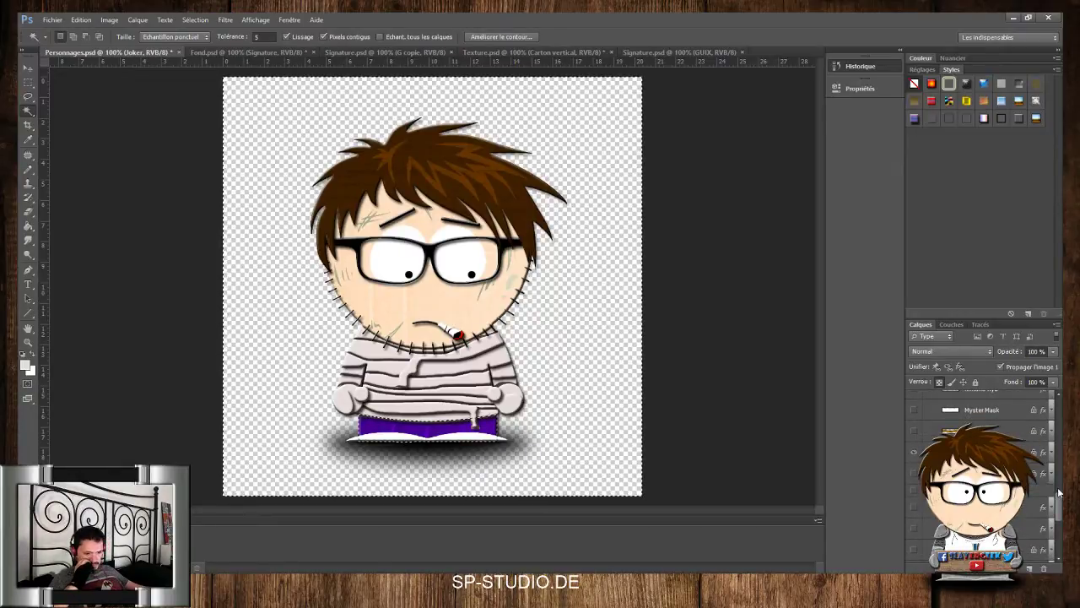
pyautogui.click(1039, 451)
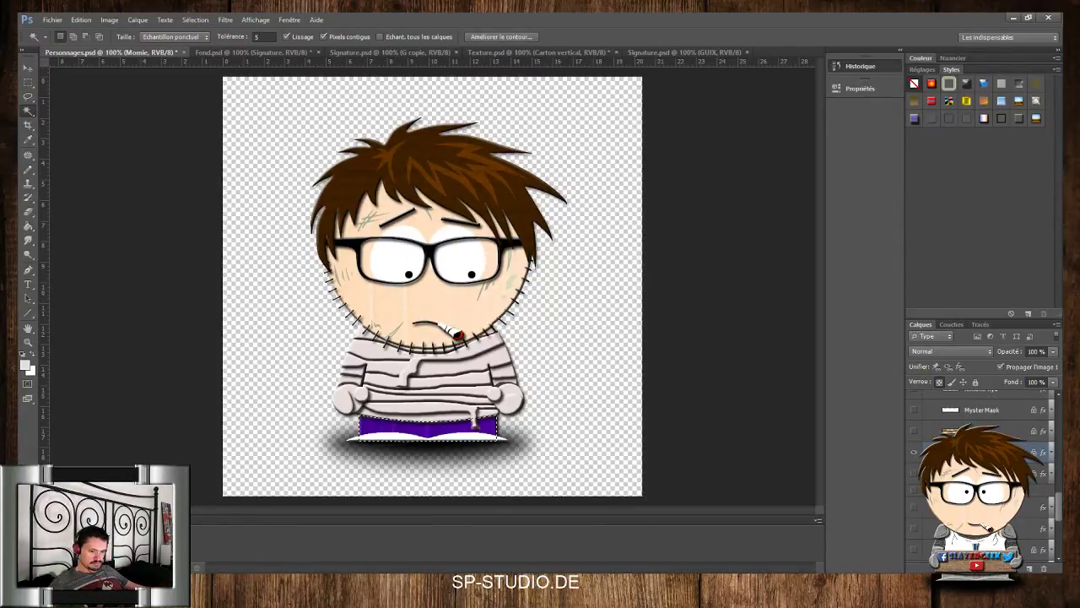
pyautogui.scroll(1, 1061, 505)
pyautogui.scroll(3, 1062, 504)
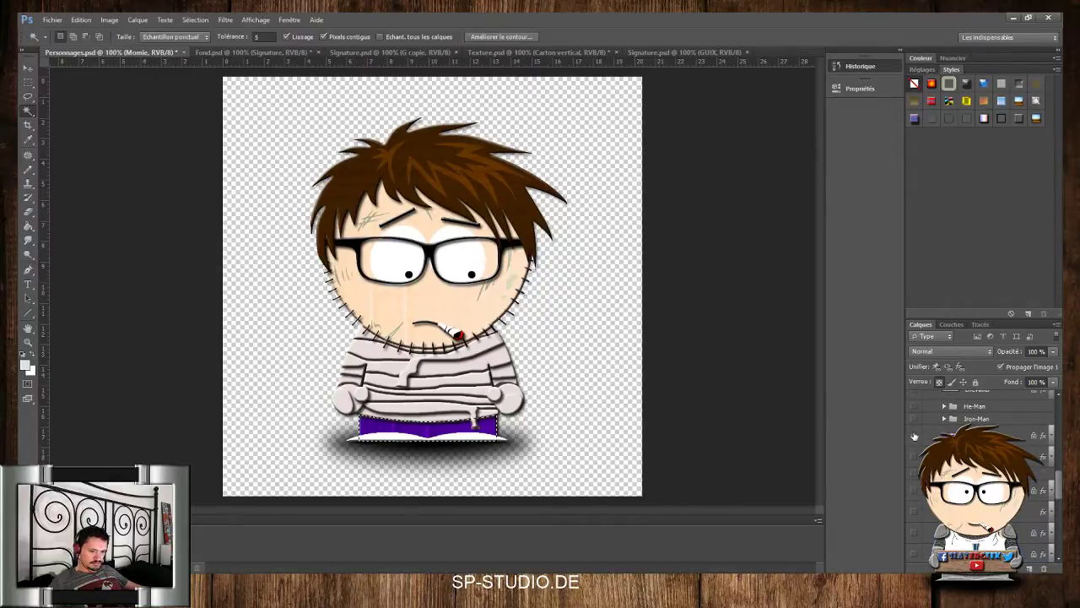
pyautogui.moveTo(1061, 478); pyautogui.dragTo(1061, 498)
pyautogui.scroll(-1, 979, 473)
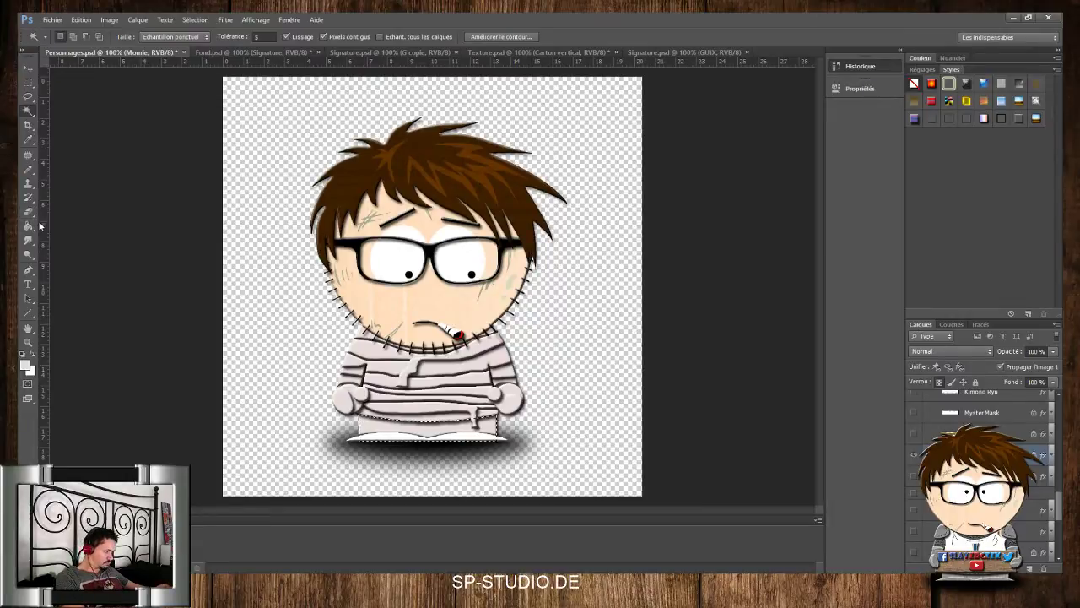
pyautogui.click(28, 169)
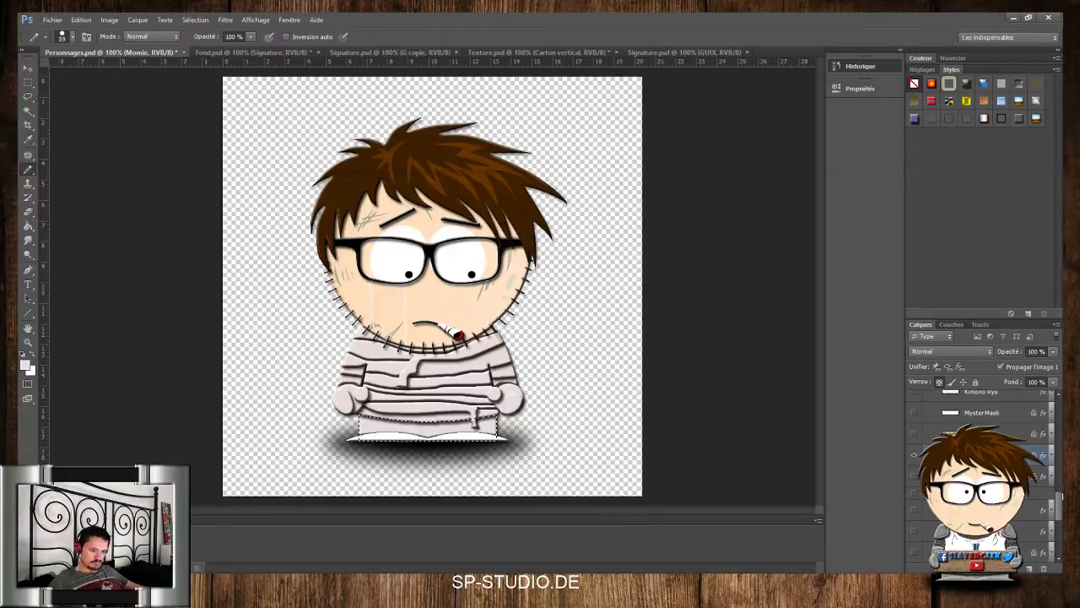
pyautogui.moveTo(1059, 505); pyautogui.dragTo(1059, 479)
pyautogui.scroll(5, 983, 481)
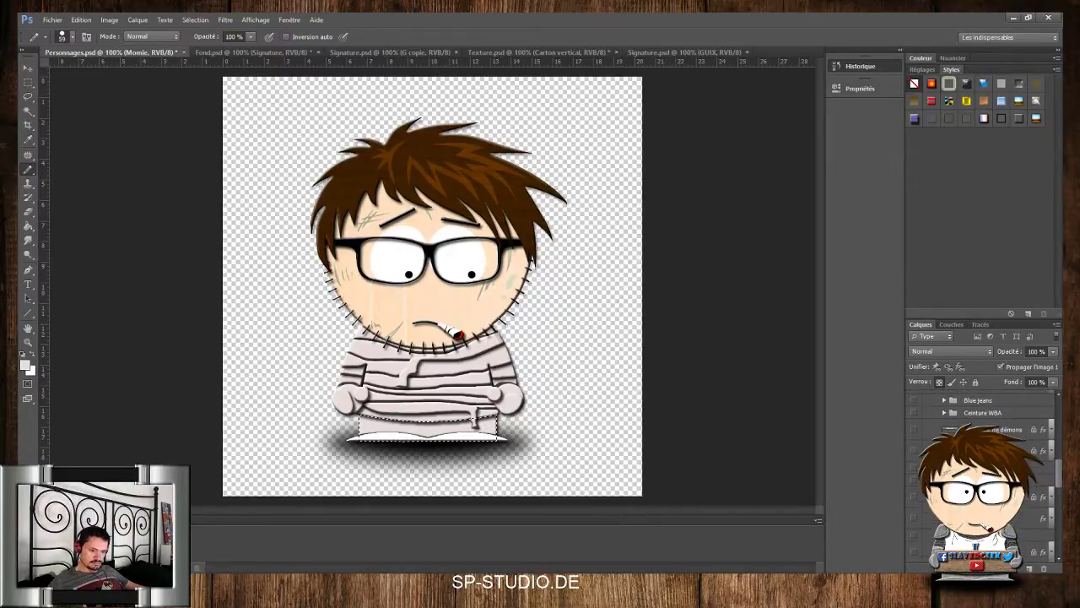
pyautogui.scroll(5, 979, 439)
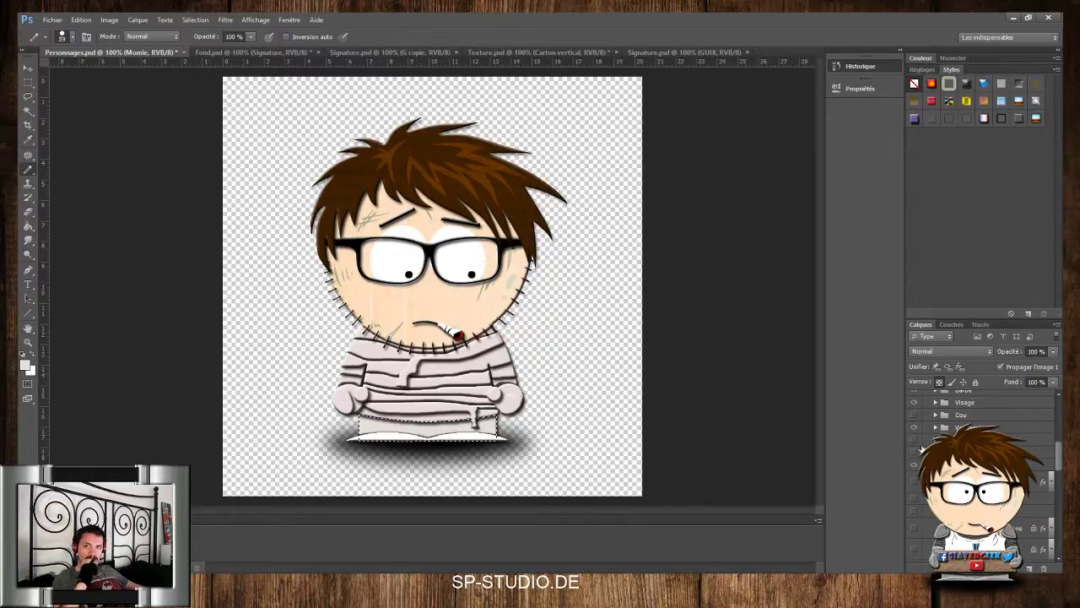
pyautogui.click(920, 449)
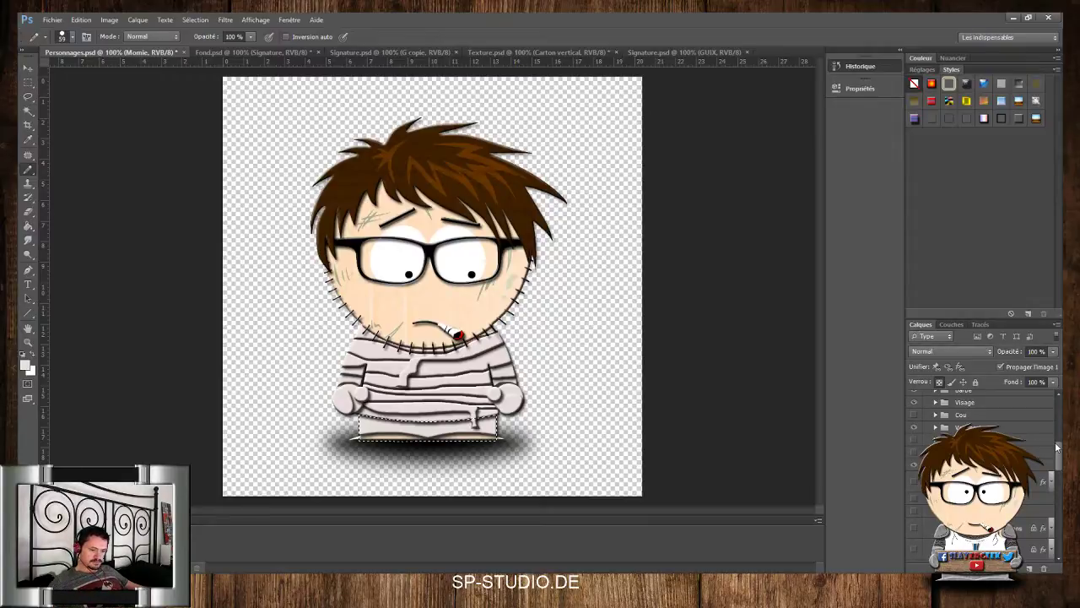
pyautogui.moveTo(1057, 447); pyautogui.dragTo(1061, 504)
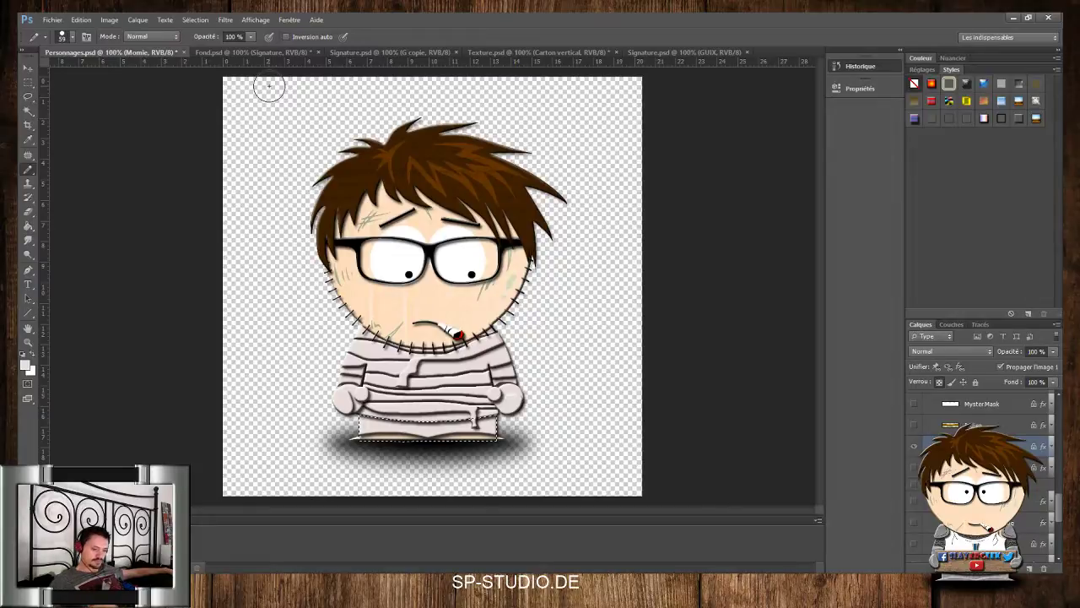
pyautogui.click(770, 90)
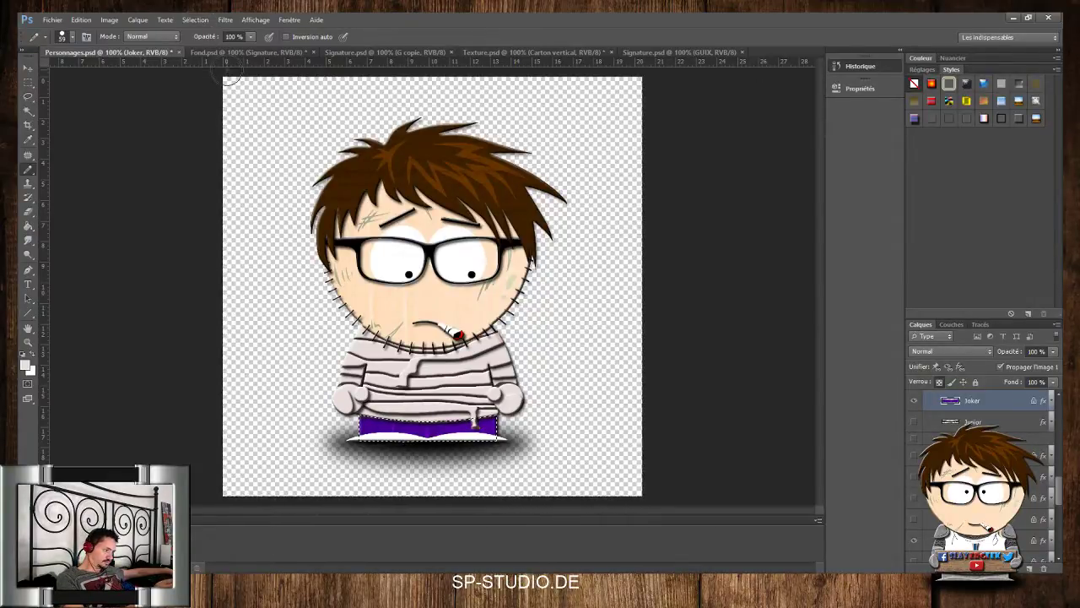
# Hide the Joker trousers layer, make the Momie trousers layer active and collapse the trousers folder
pyautogui.click(914, 401)
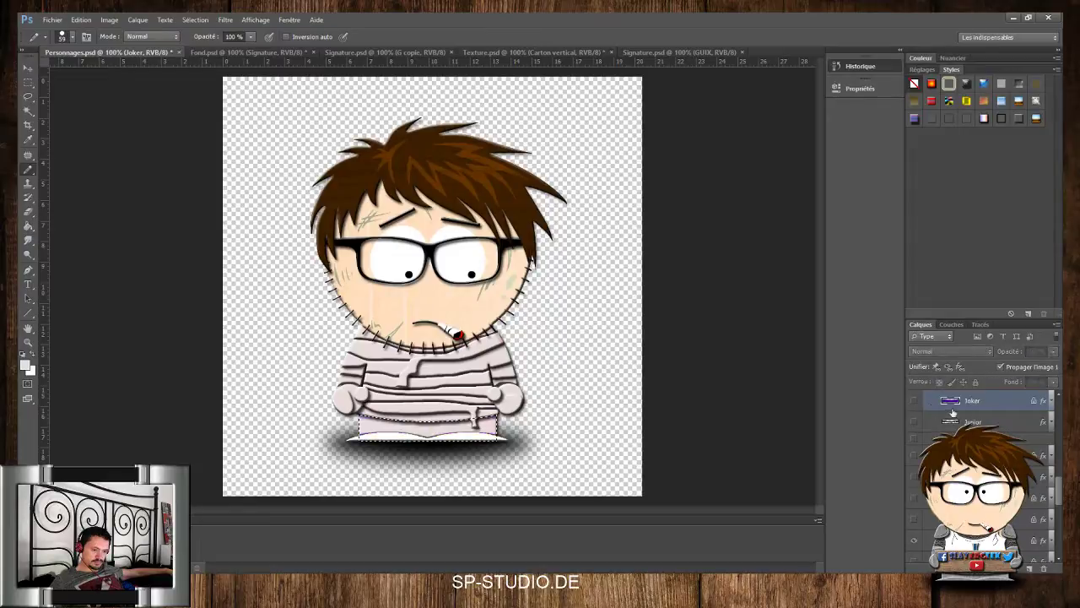
pyautogui.click(986, 540)
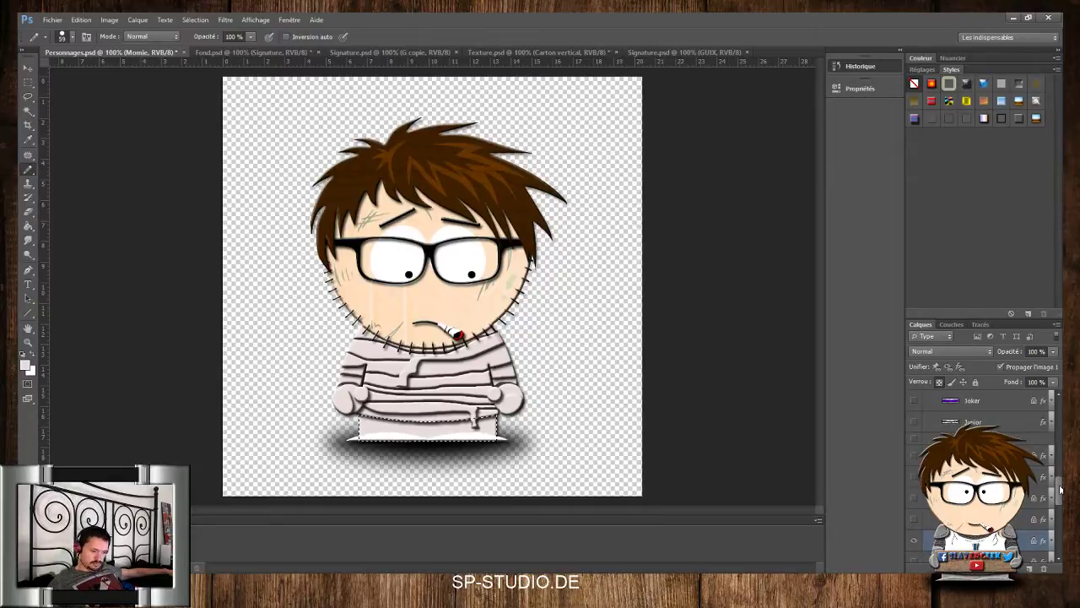
pyautogui.scroll(5, 1055, 481)
pyautogui.scroll(1, 983, 472)
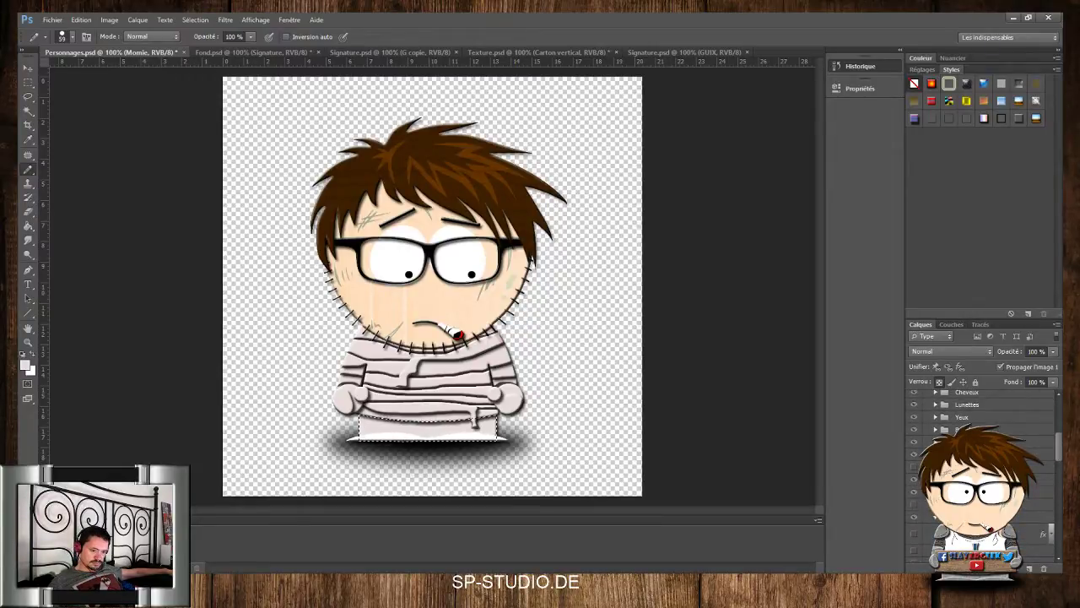
pyautogui.click(935, 491)
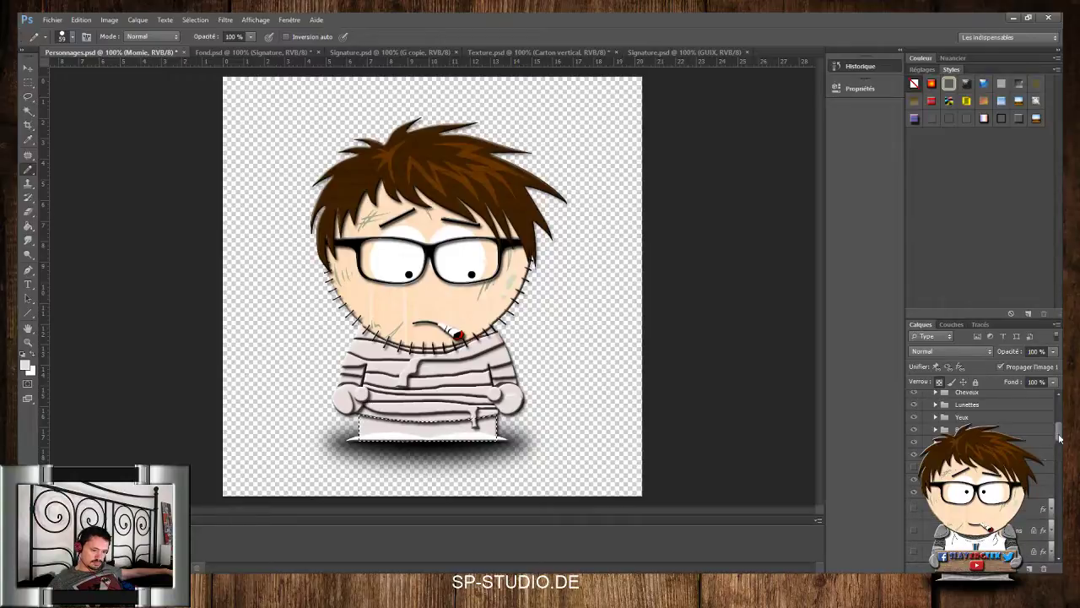
# Duplicate the He-man shoes layer as Momie and place the copy directly below the original
pyautogui.scroll(-5, 1059, 437)
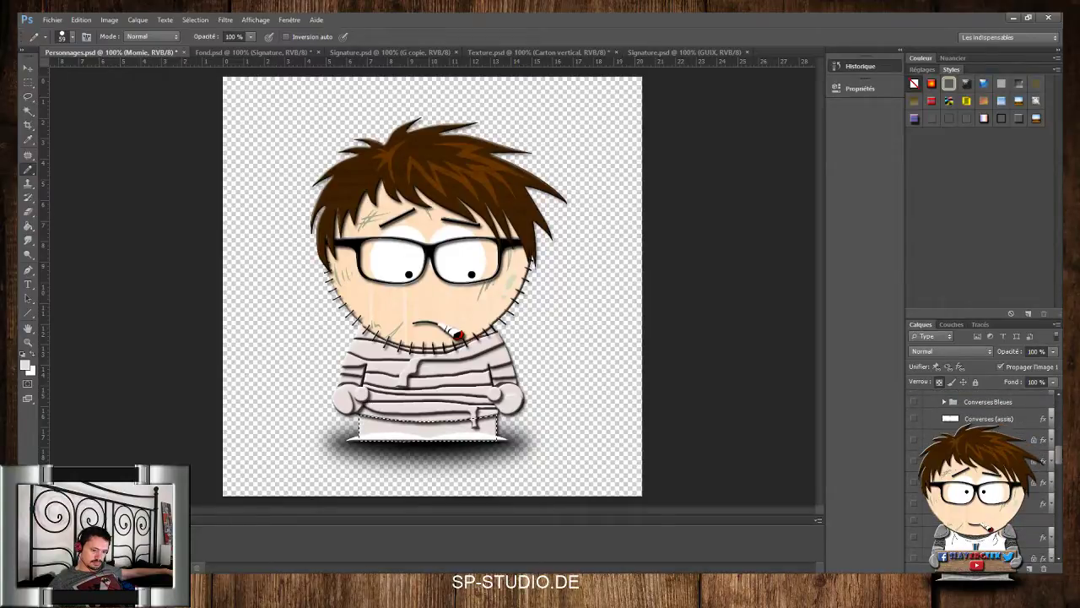
pyautogui.scroll(-3, 983, 472)
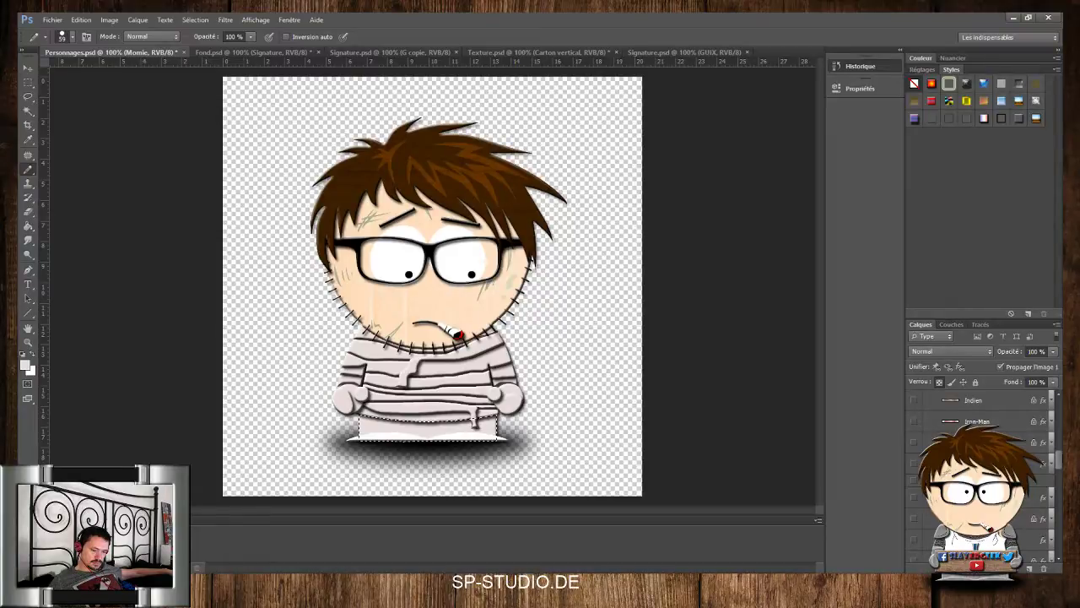
pyautogui.click(1045, 463)
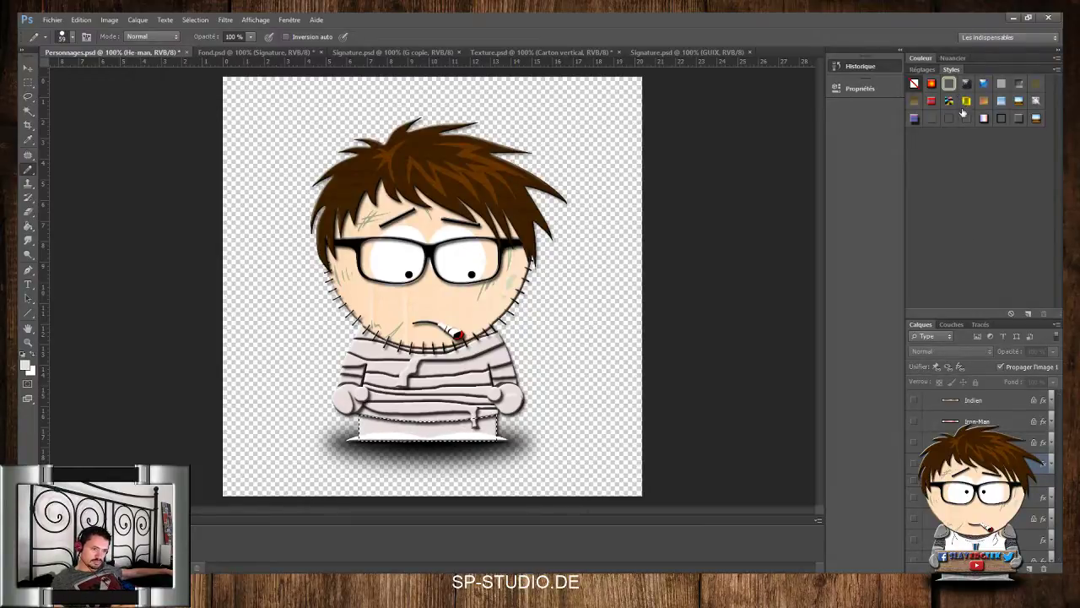
pyautogui.click(959, 168)
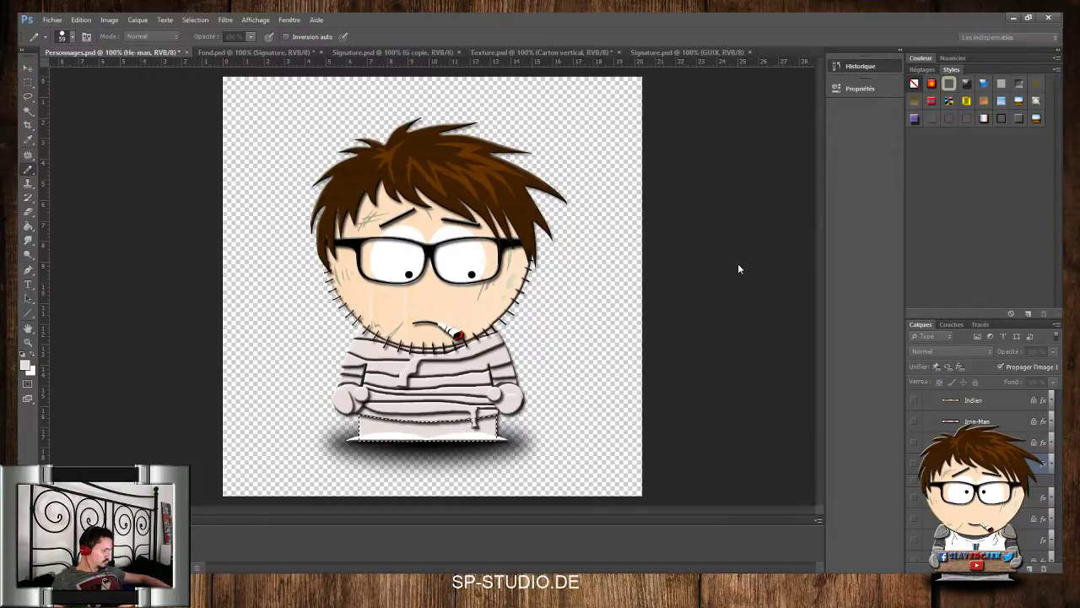
pyautogui.click(647, 198)
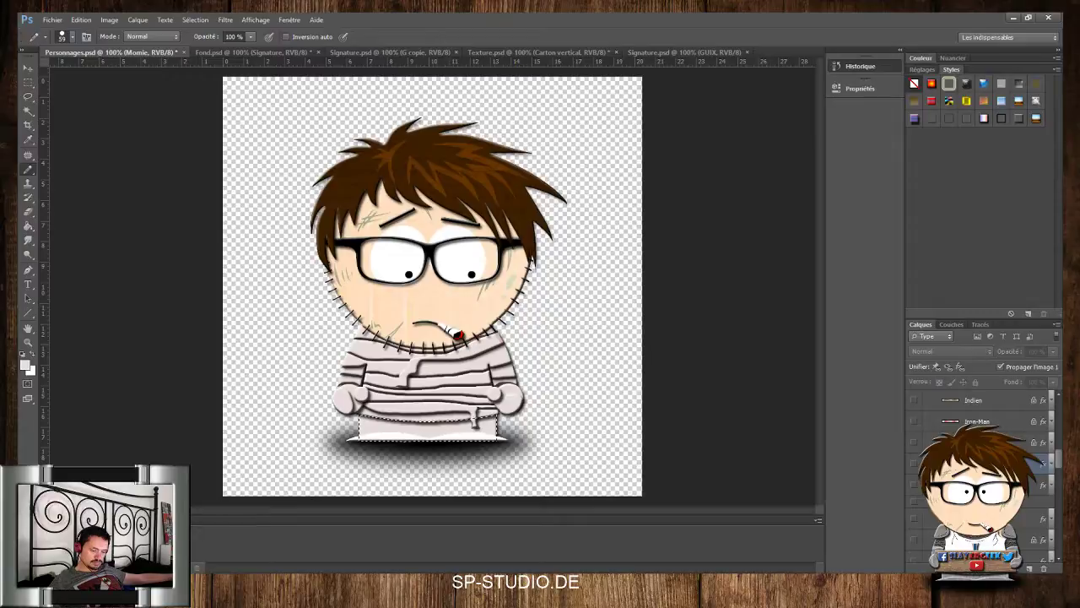
pyautogui.click(979, 485)
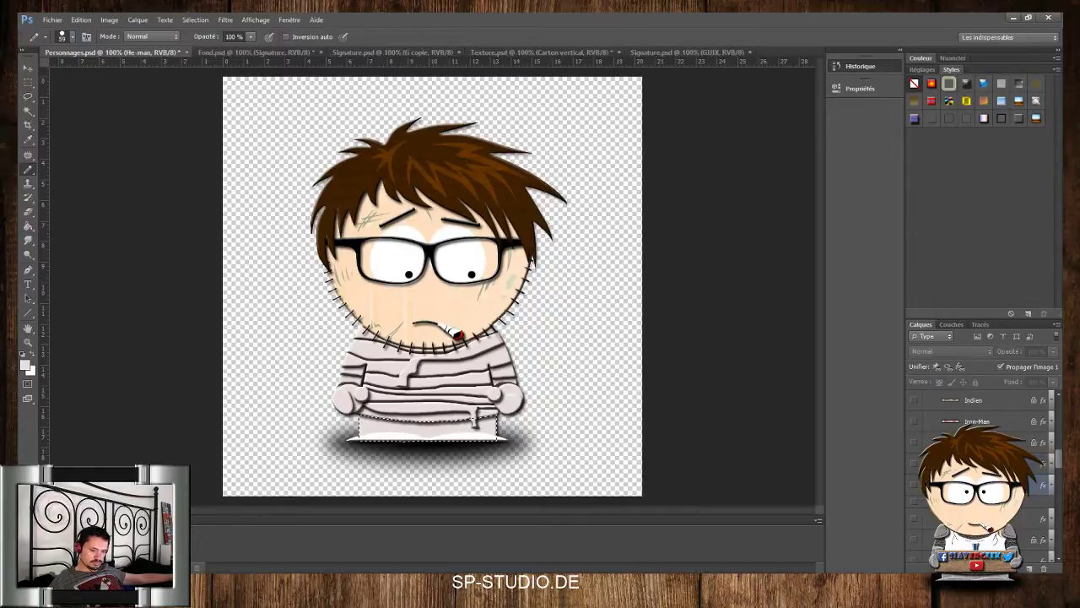
pyautogui.hotkey('alt', ']')
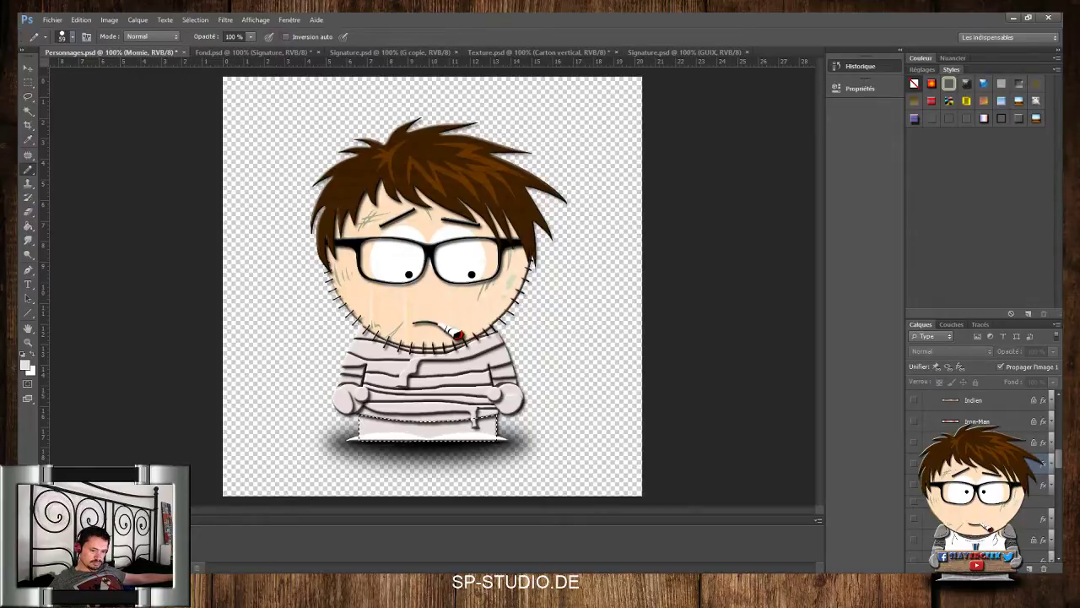
pyautogui.hotkey('alt', '[')
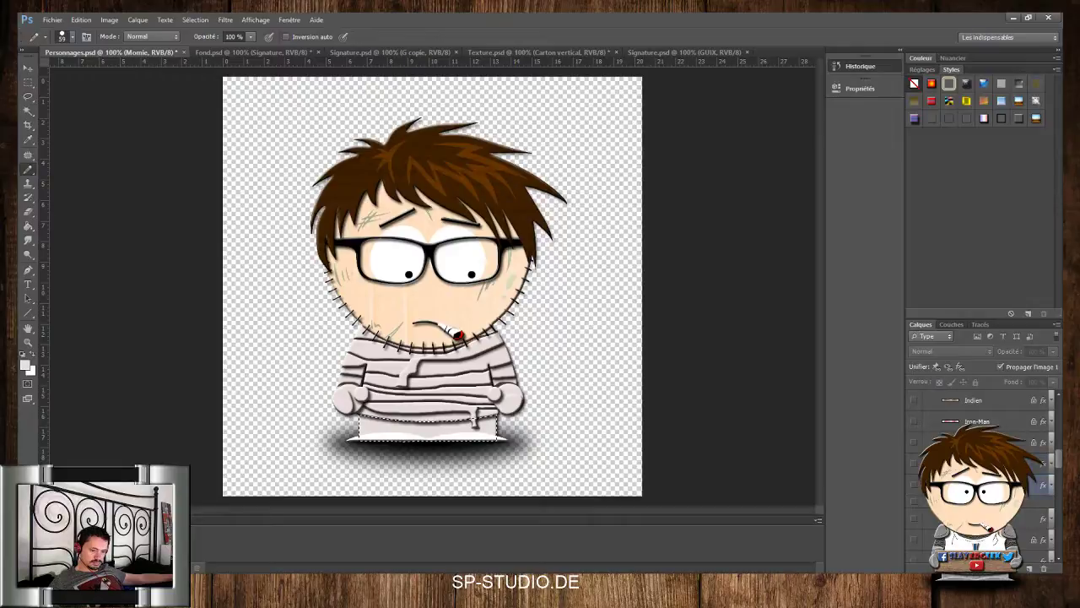
# Show the Momie shoes layer, clear the selection and paint the shoes in the pale bandage colour
pyautogui.click(914, 485)
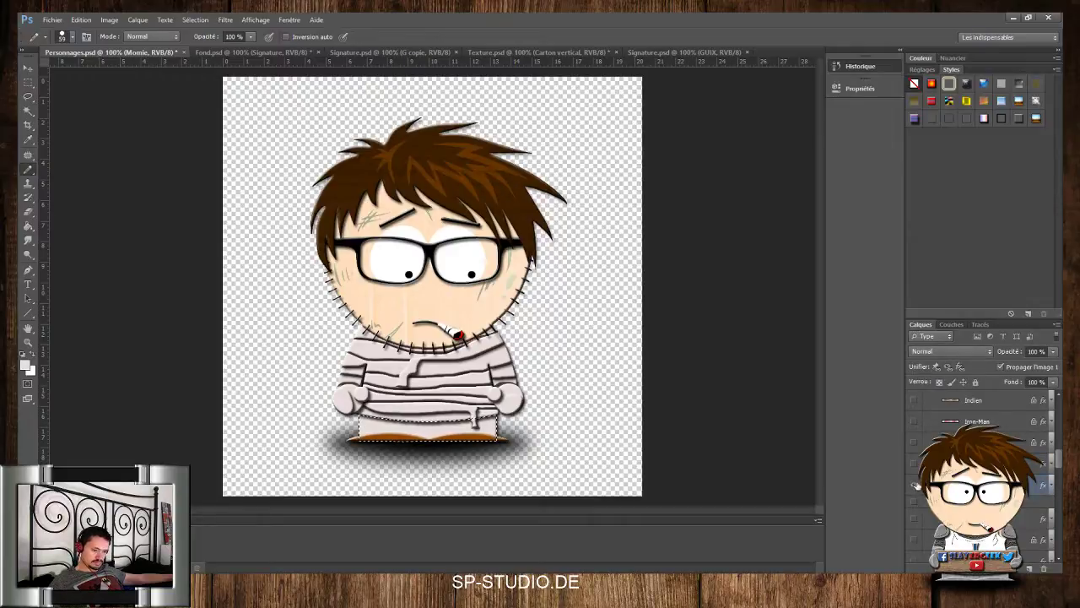
pyautogui.click(915, 486)
pyautogui.click(915, 485)
pyautogui.moveTo(1051, 453)
pyautogui.mouseDown()
pyautogui.moveTo(1048, 469)
pyautogui.moveTo(1061, 458)
pyautogui.mouseUp()
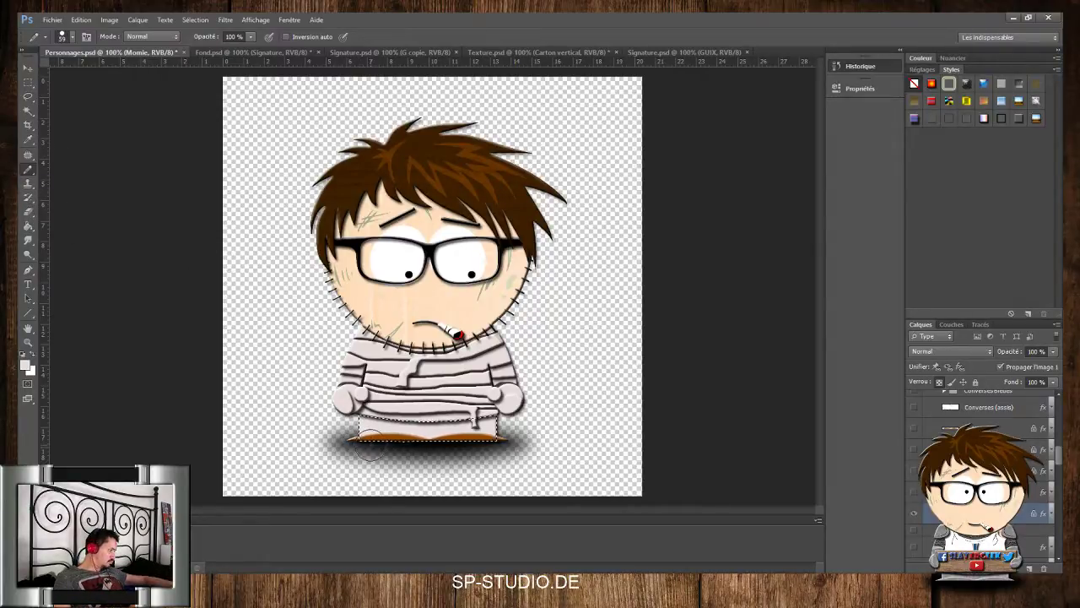
pyautogui.hotkey('ctrl', 'd')
pyautogui.moveTo(354, 441); pyautogui.dragTo(515, 442)
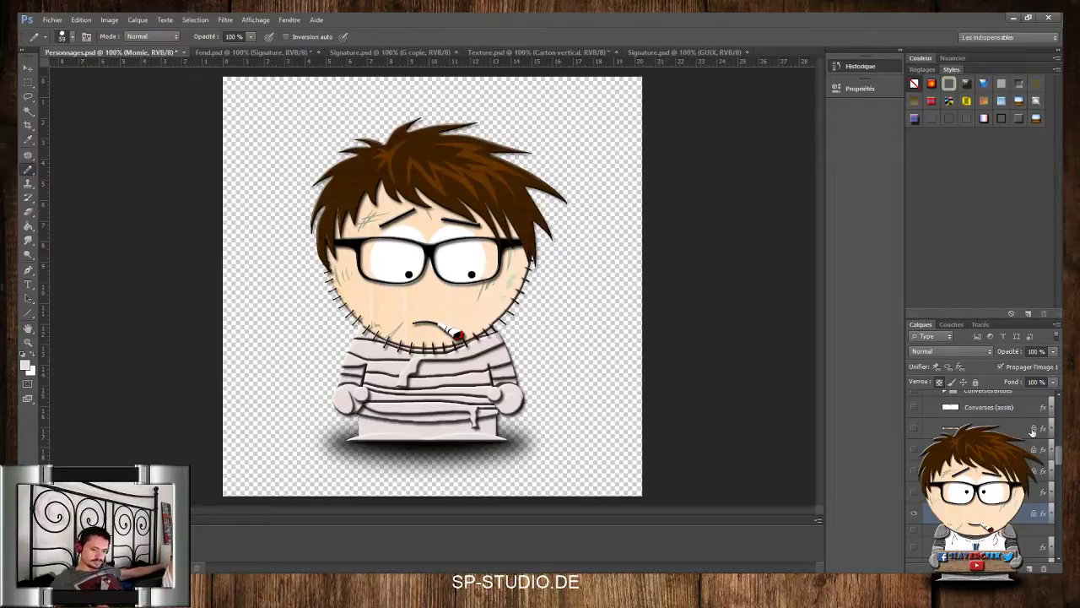
# Hide the character's eyebrows group
pyautogui.scroll(3, 979, 456)
pyautogui.scroll(3, 978, 455)
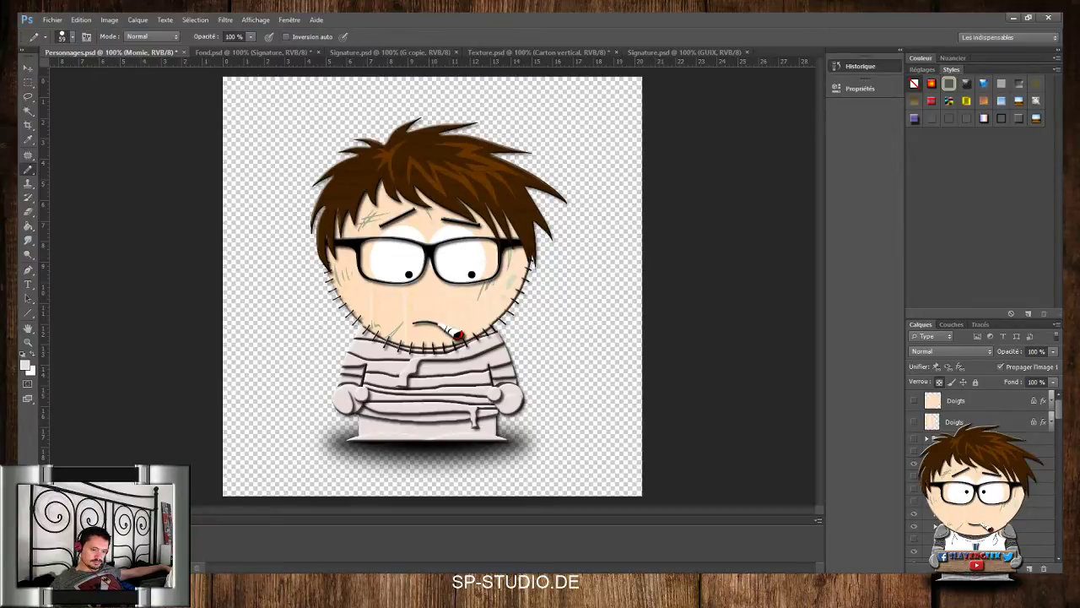
pyautogui.click(914, 526)
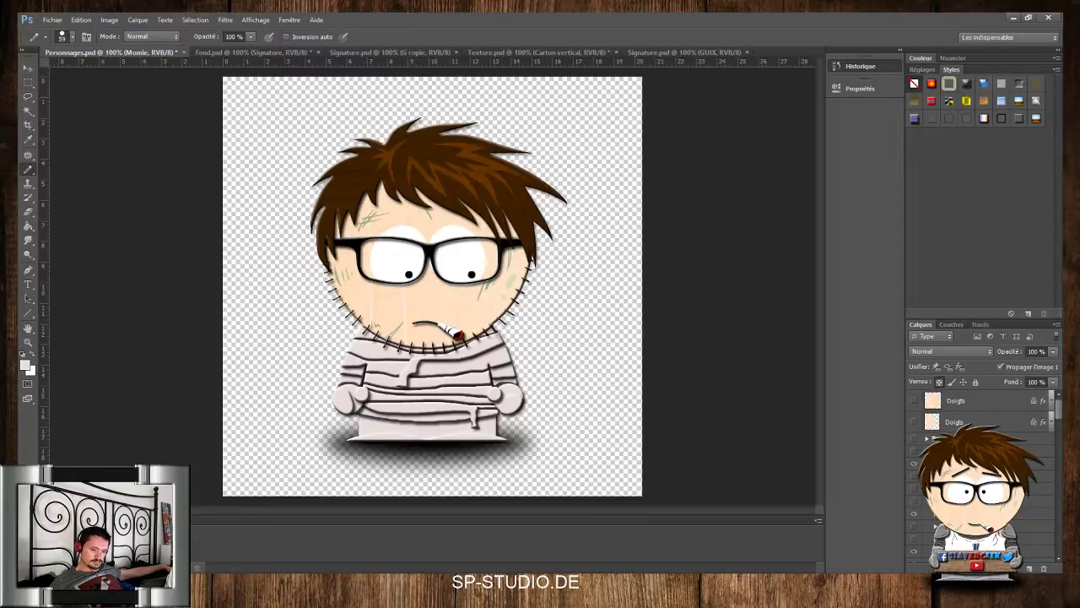
# Hide the open eyes layer and show the squeezed-shut eyes drawn with thin converging lines instead
pyautogui.scroll(3, 1061, 422)
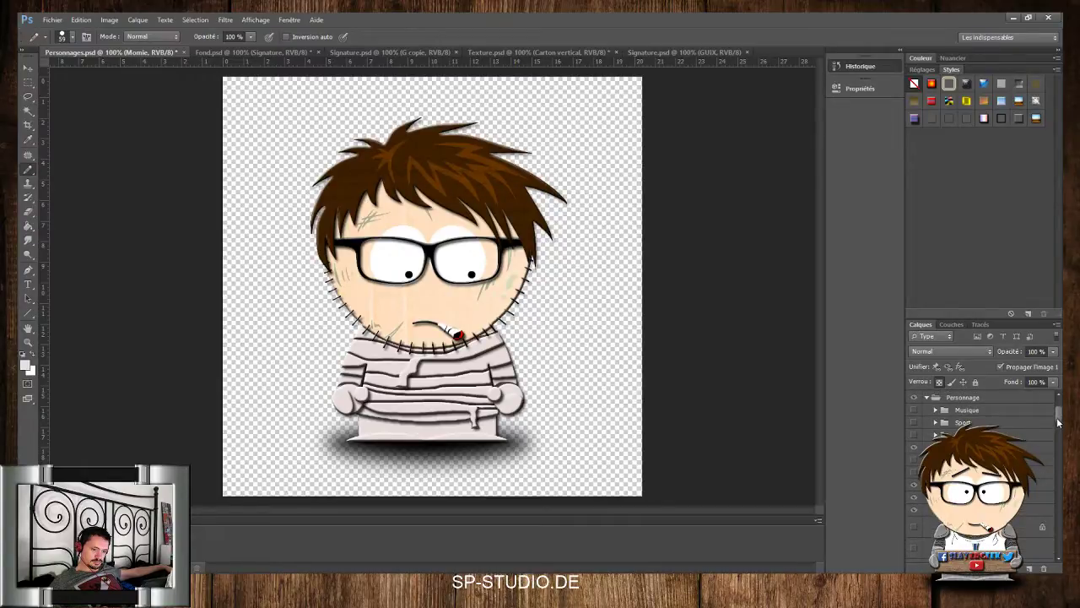
pyautogui.scroll(-3, 1059, 421)
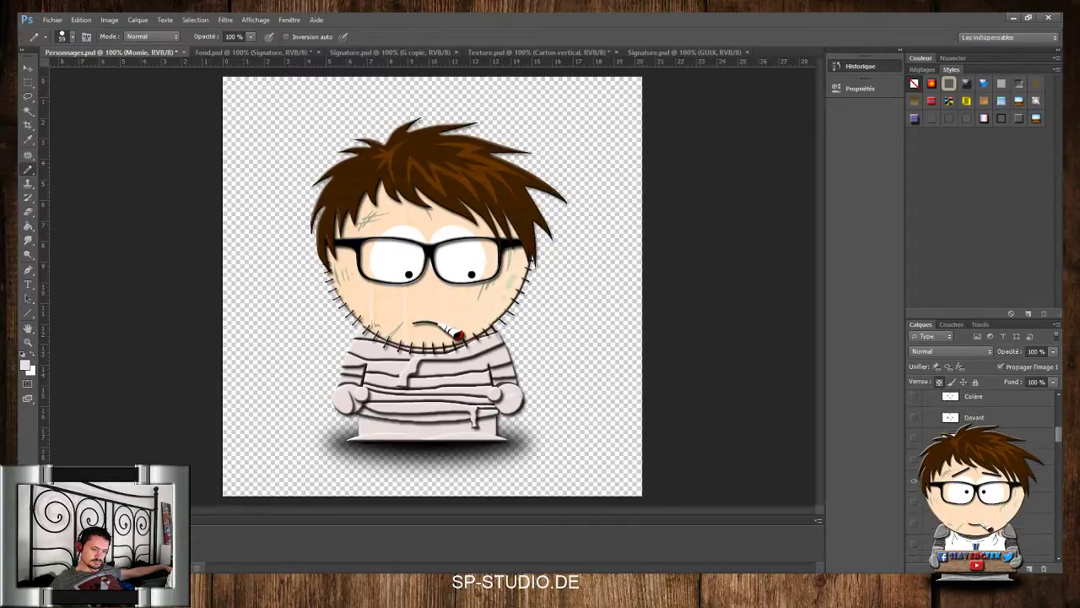
pyautogui.click(916, 481)
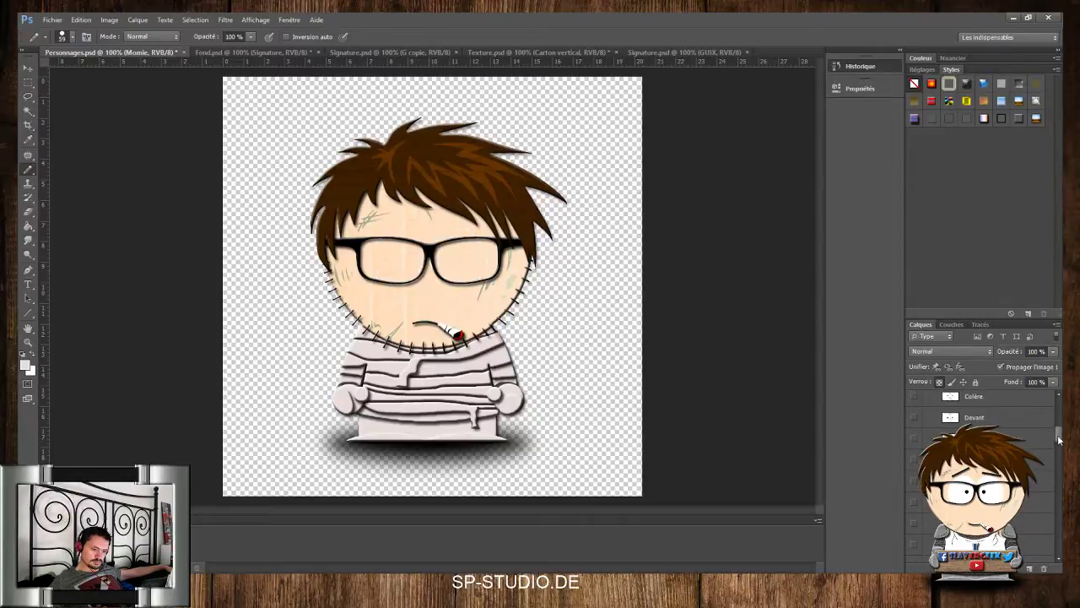
pyautogui.scroll(1, 1060, 432)
pyautogui.scroll(1, 1060, 432)
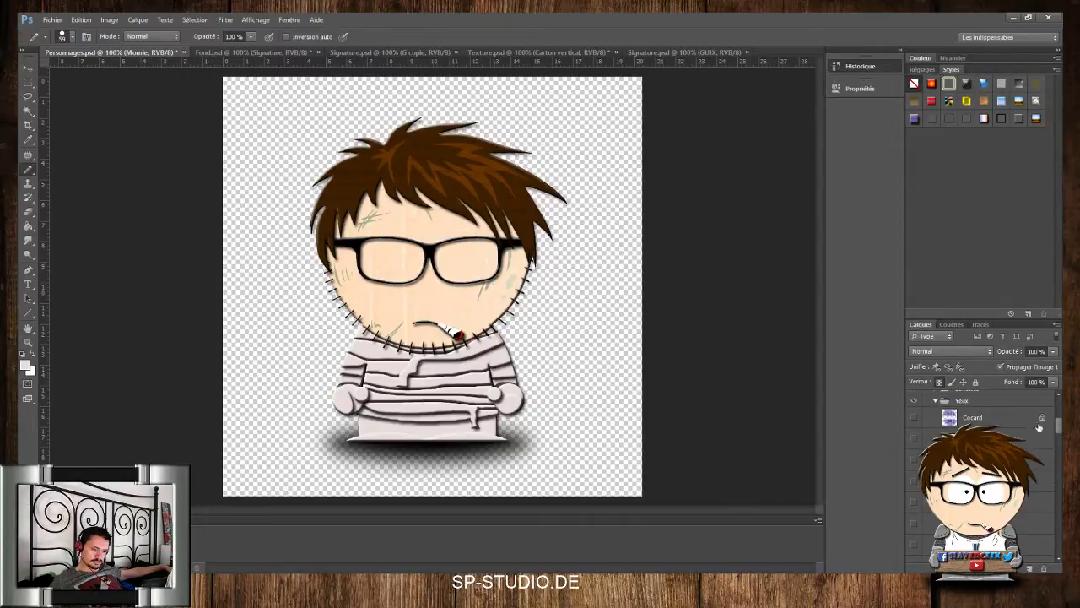
pyautogui.click(915, 460)
pyautogui.scroll(2, 1060, 431)
pyautogui.scroll(3, 1060, 430)
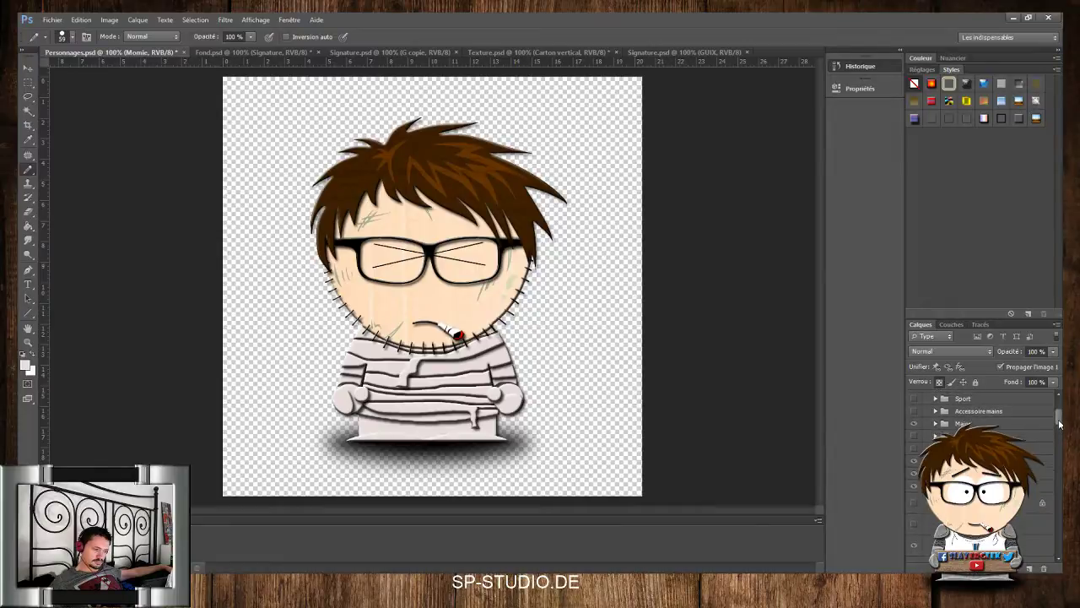
# Collapse the eyes folder, then replace the frowning mouth with the open, toothy Sourire mouth
pyautogui.click(935, 492)
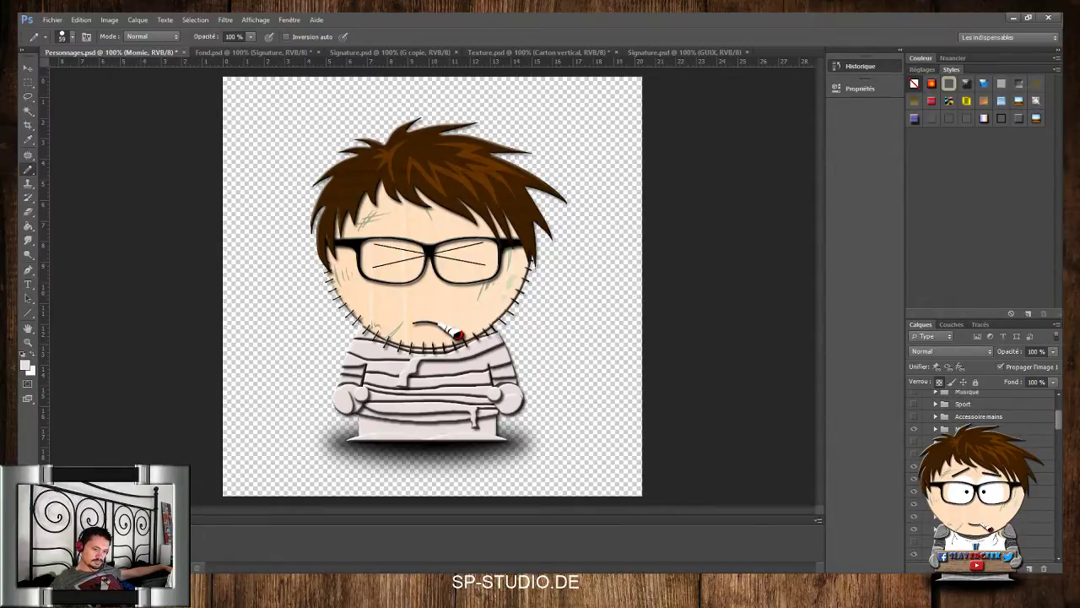
pyautogui.click(935, 504)
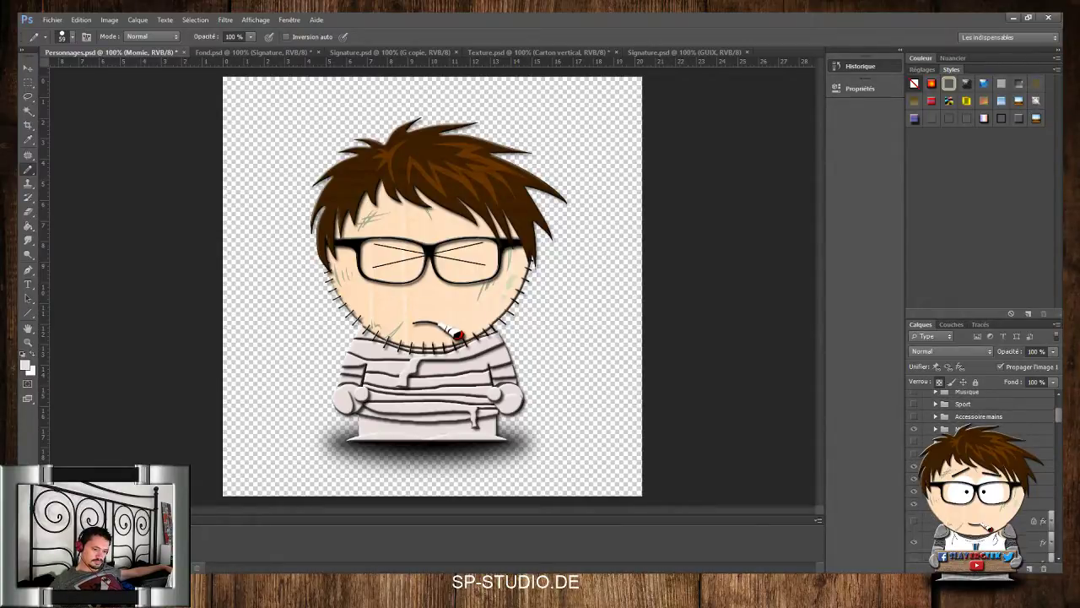
pyautogui.moveTo(1059, 418); pyautogui.dragTo(1061, 449)
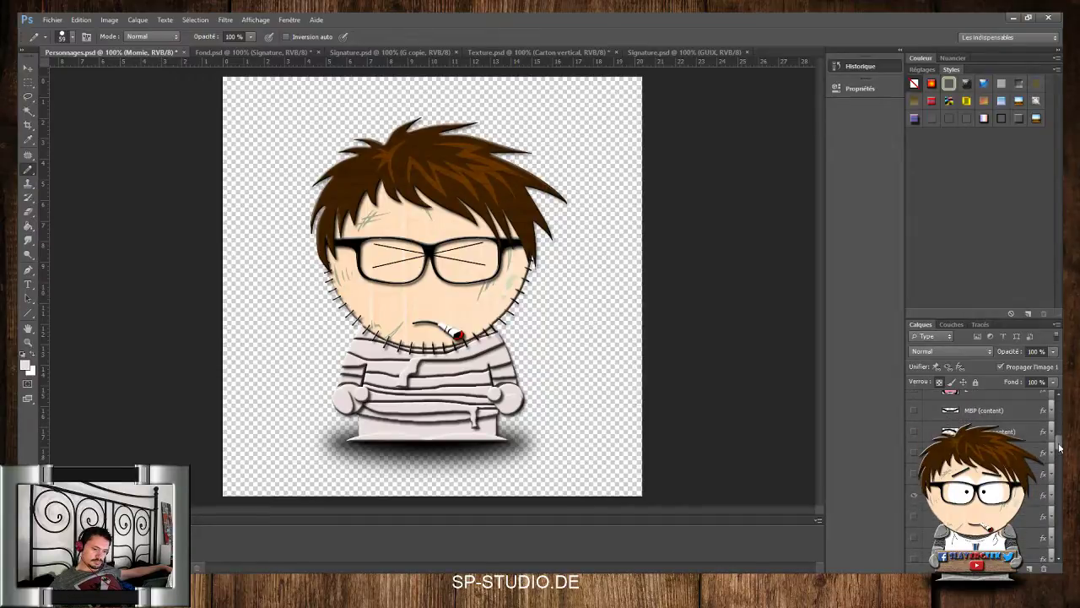
pyautogui.click(914, 475)
pyautogui.click(914, 496)
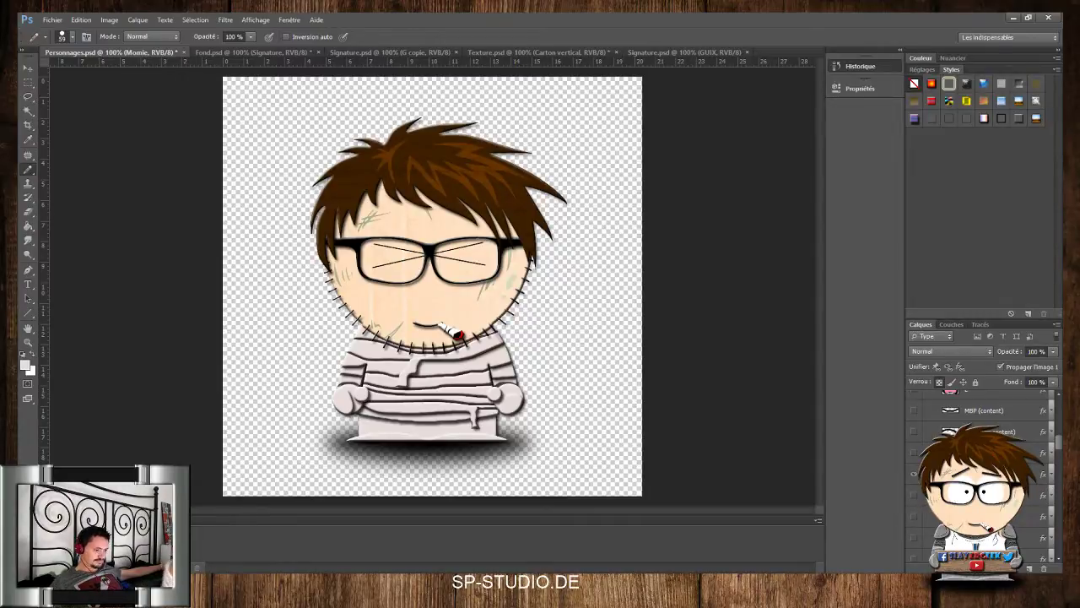
pyautogui.click(914, 474)
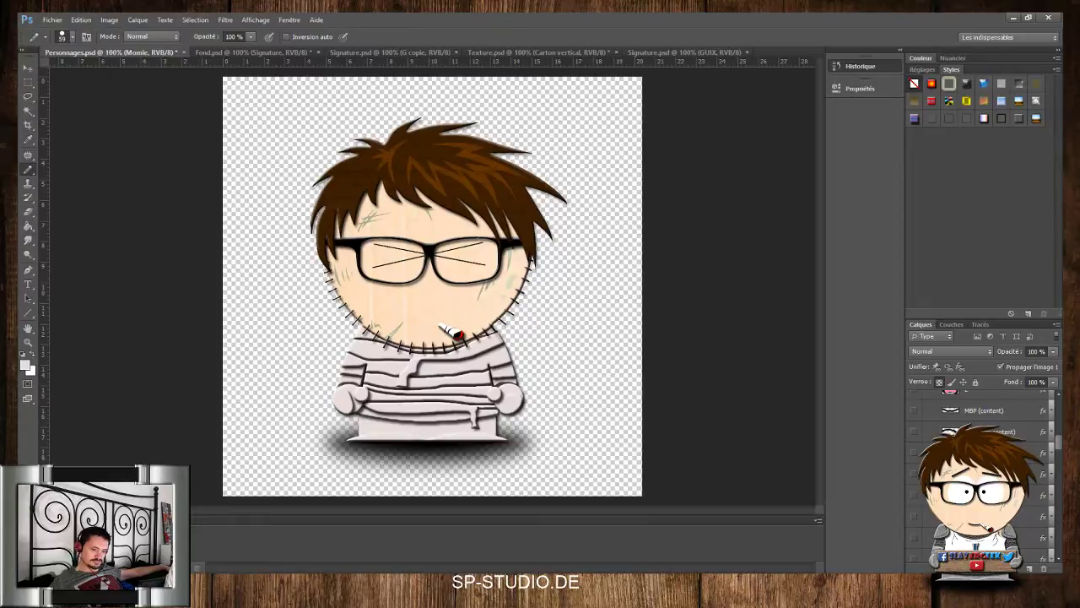
pyautogui.click(915, 558)
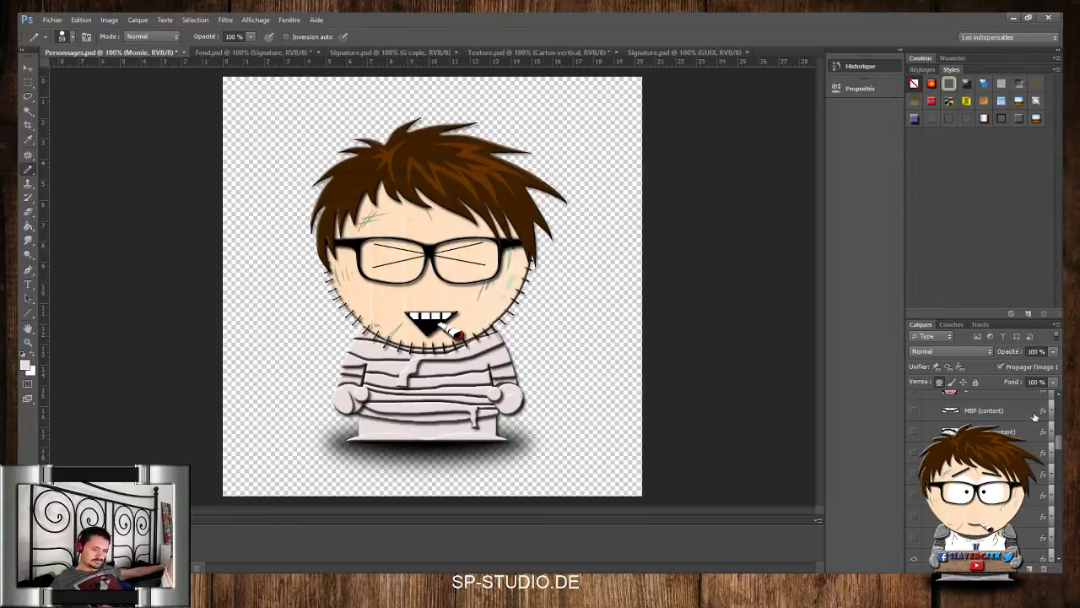
pyautogui.moveTo(1060, 442); pyautogui.dragTo(1052, 415)
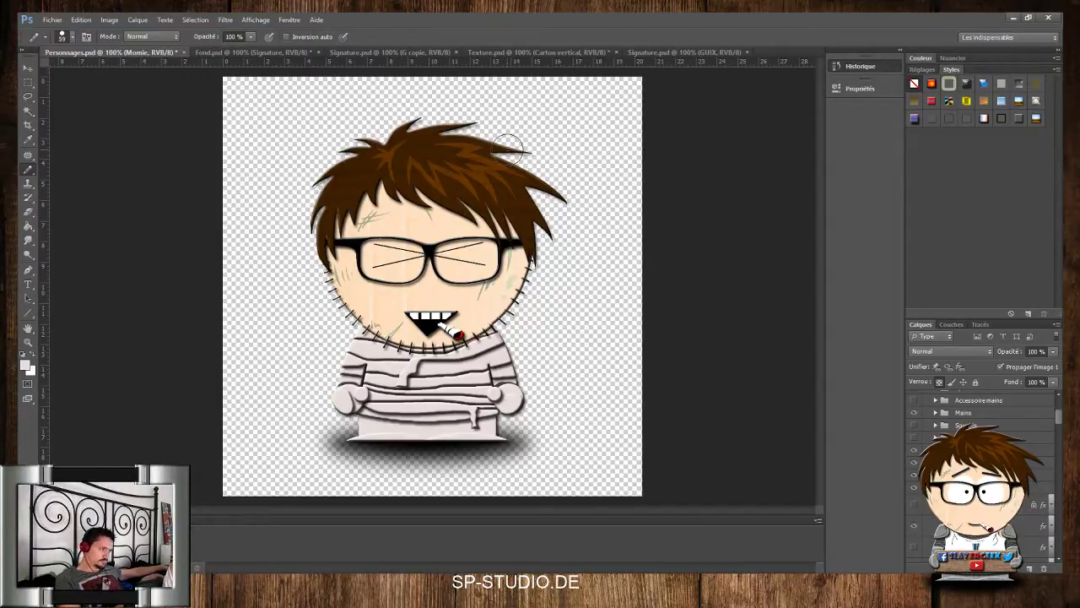
# Sample the vertical cardboard in Texture.psd with the Clone Stamp and stamp it onto the Momie shoes in Personnages.psd
pyautogui.click(566, 52)
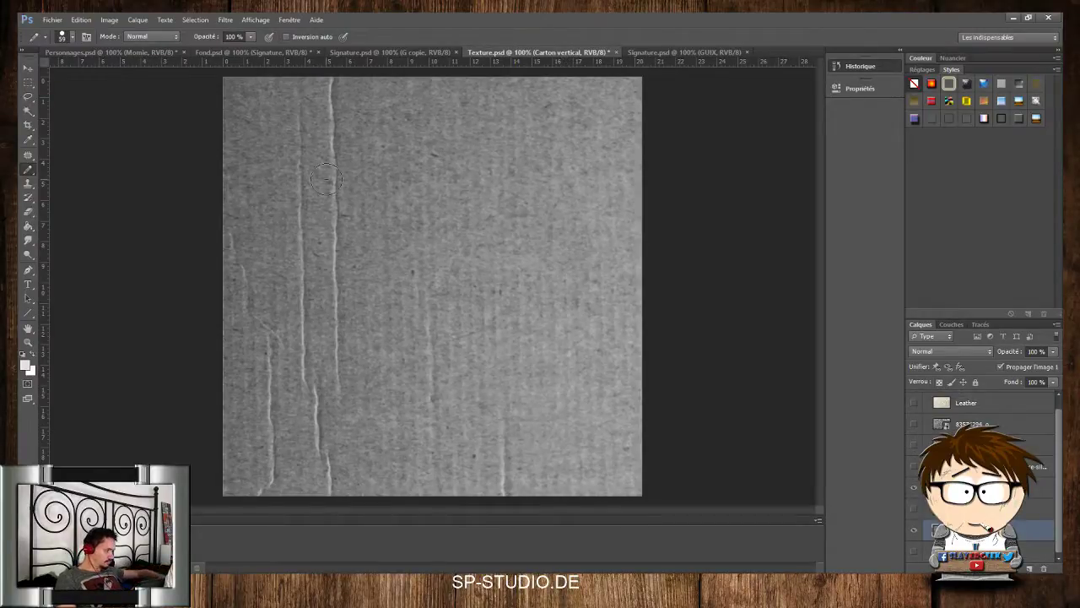
pyautogui.click(29, 184)
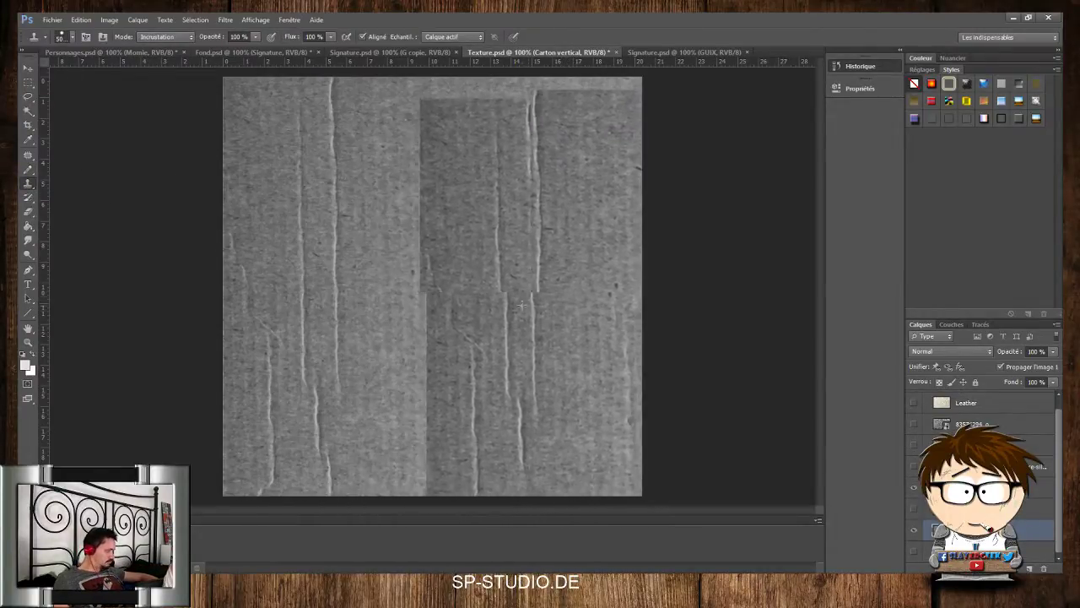
pyautogui.keyDown('alt'); pyautogui.click(340, 366); pyautogui.keyUp('alt')
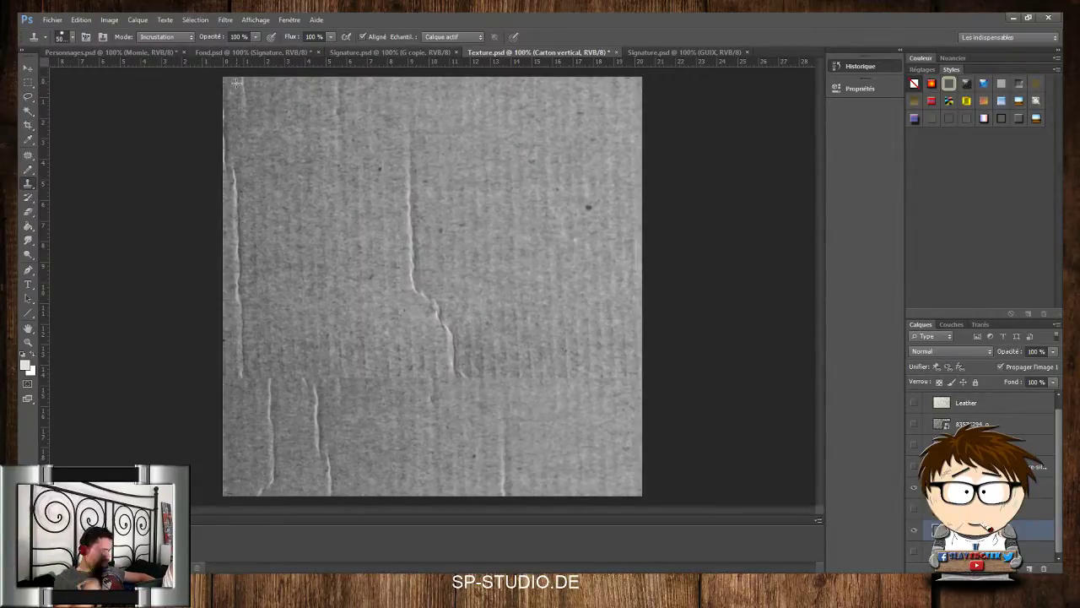
pyautogui.click(127, 53)
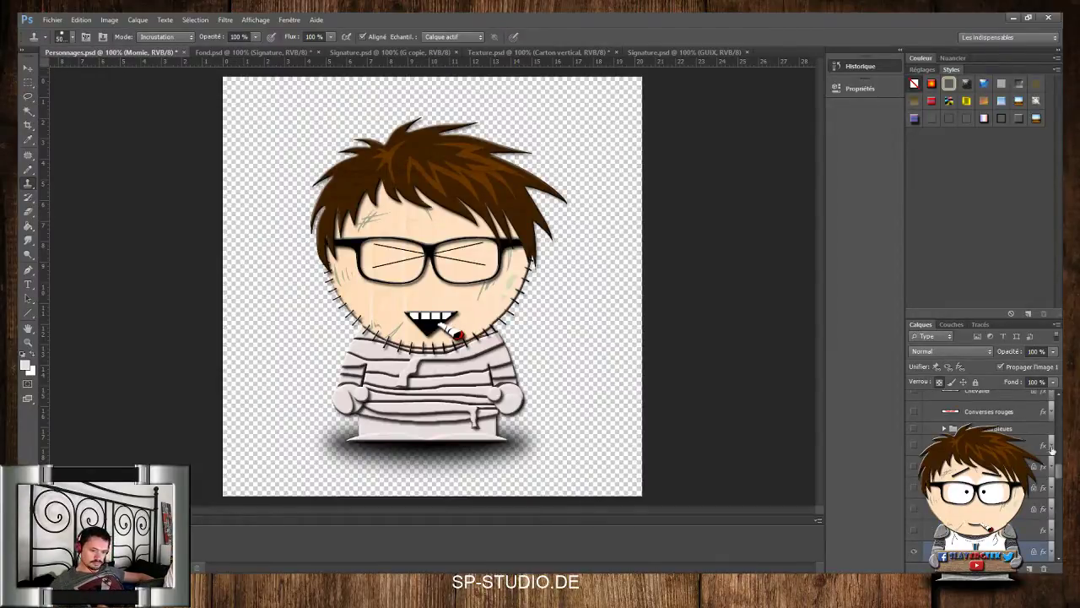
pyautogui.click(416, 445)
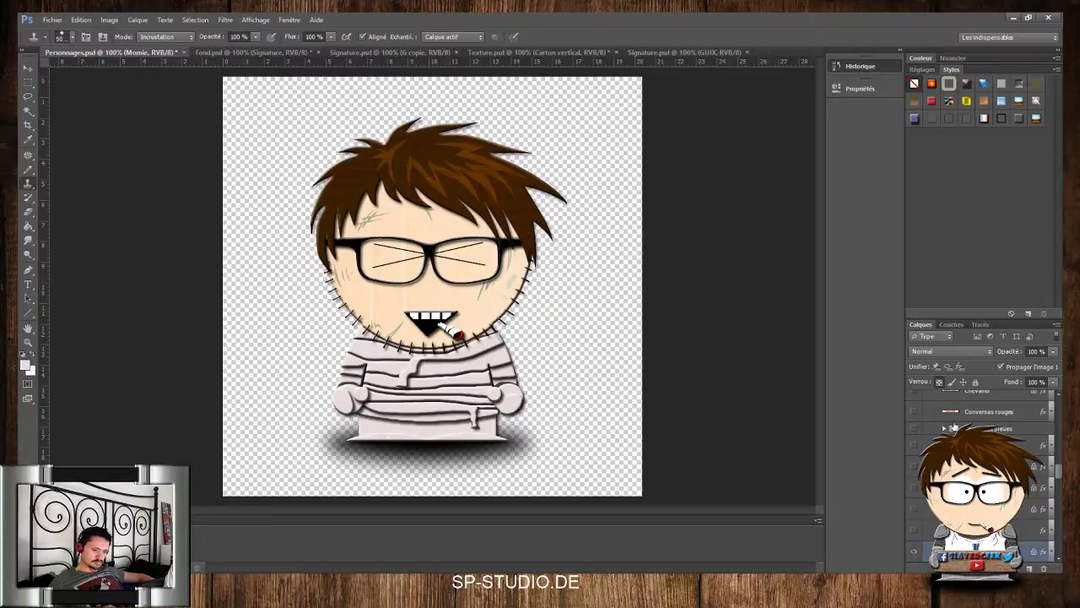
# Collapse the open shoes and mouth folders to tidy the character's layer list
pyautogui.scroll(5, 1055, 468)
pyautogui.scroll(-3, 1059, 460)
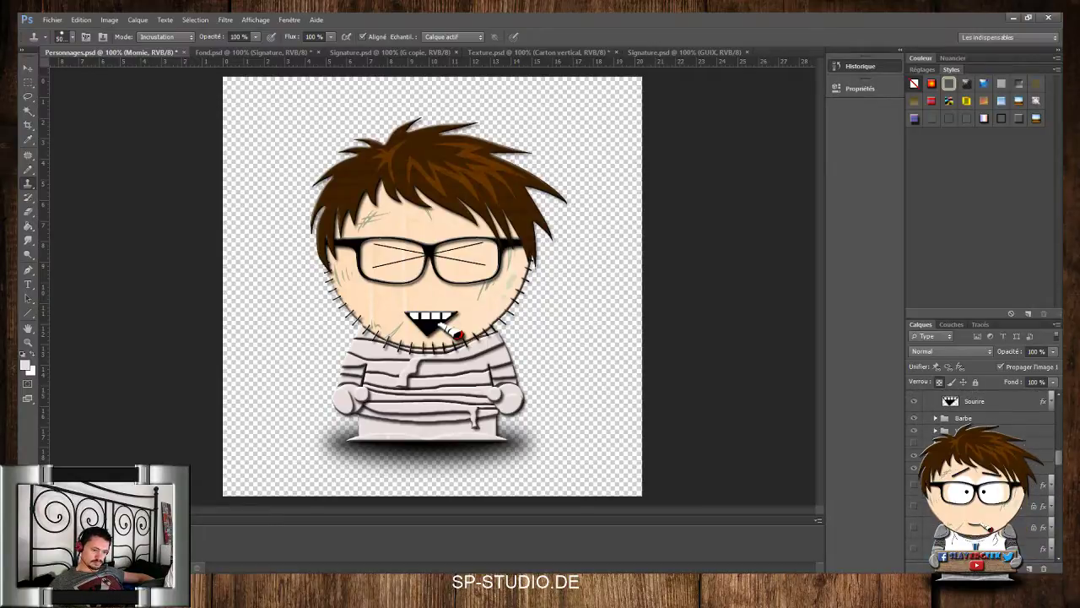
pyautogui.click(936, 468)
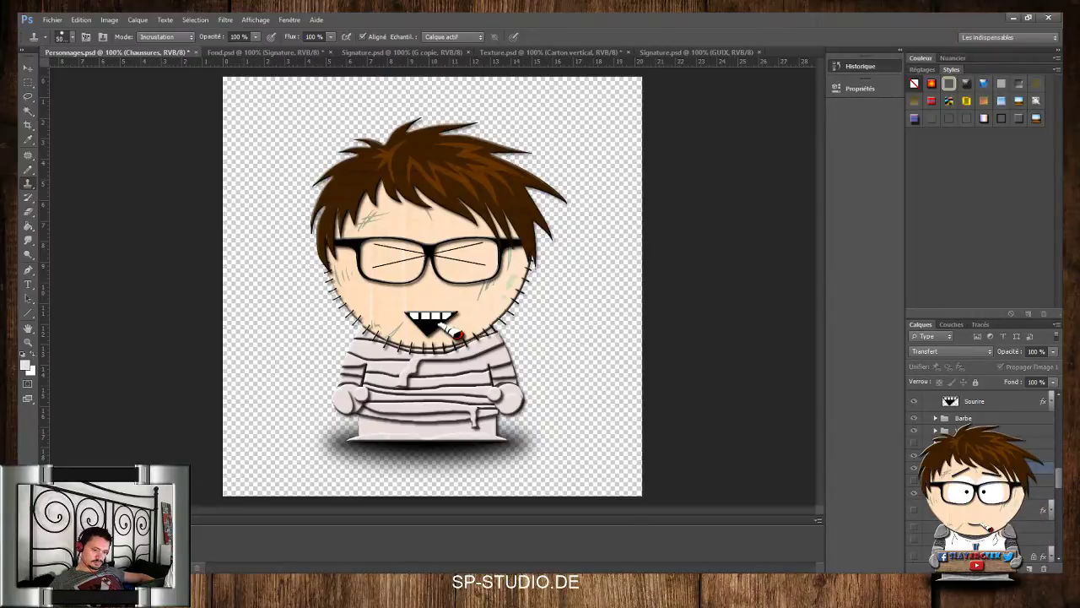
pyautogui.click(936, 492)
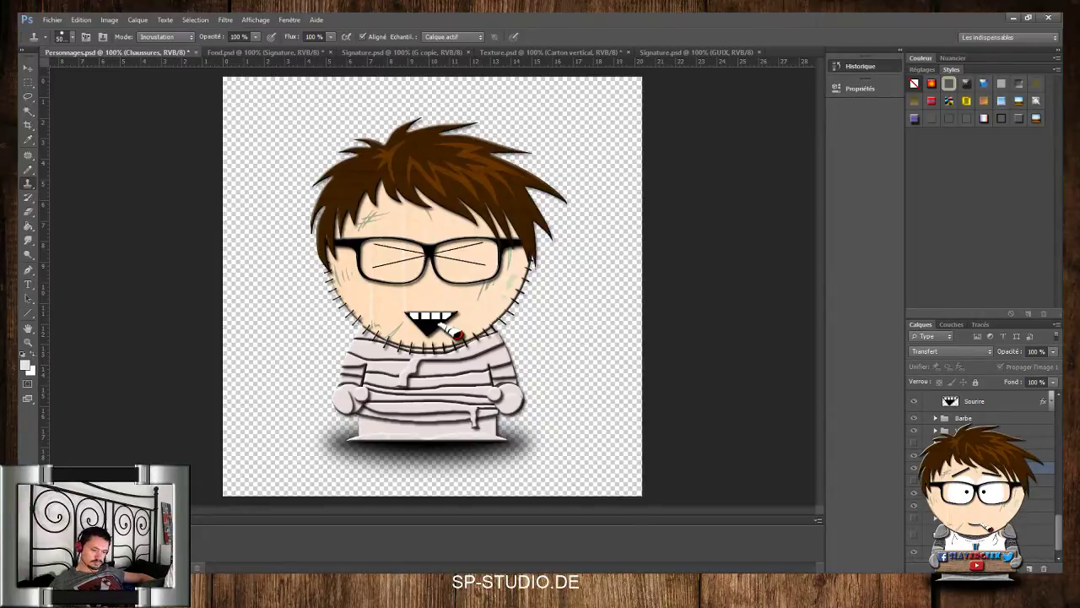
pyautogui.moveTo(1059, 526); pyautogui.dragTo(1059, 456)
pyautogui.scroll(3, 979, 422)
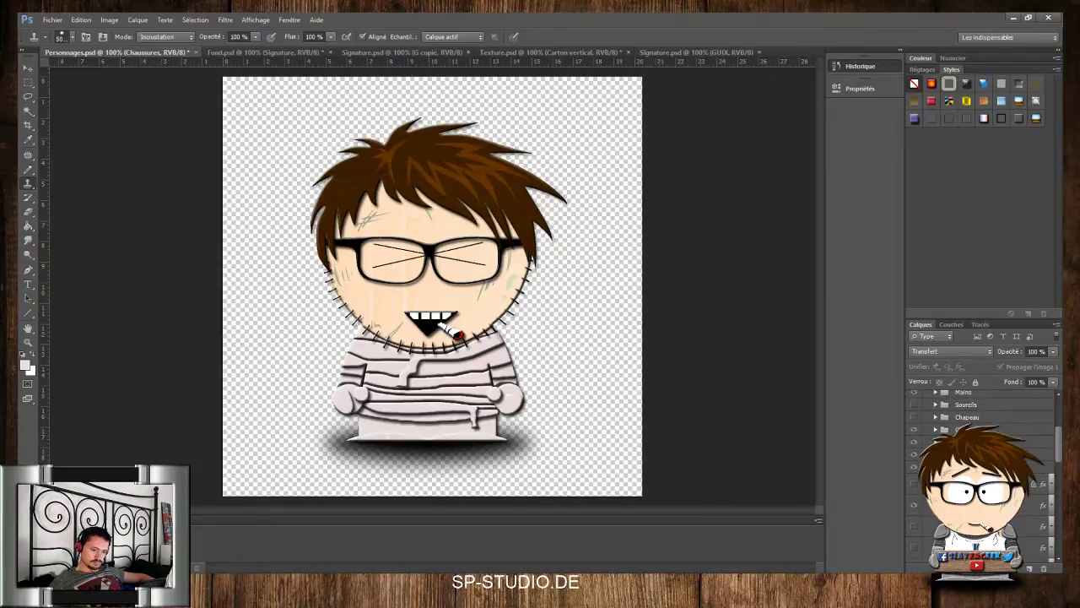
pyautogui.click(935, 466)
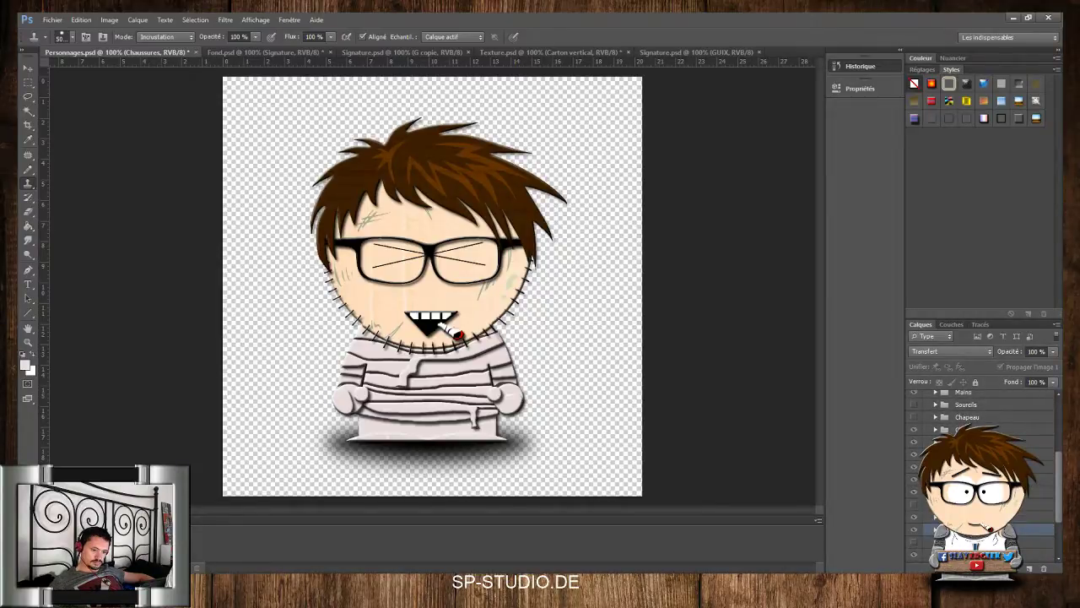
# Expand the tops folder and its Momie group, and make the group's uppermost bandage layer active
pyautogui.click(936, 517)
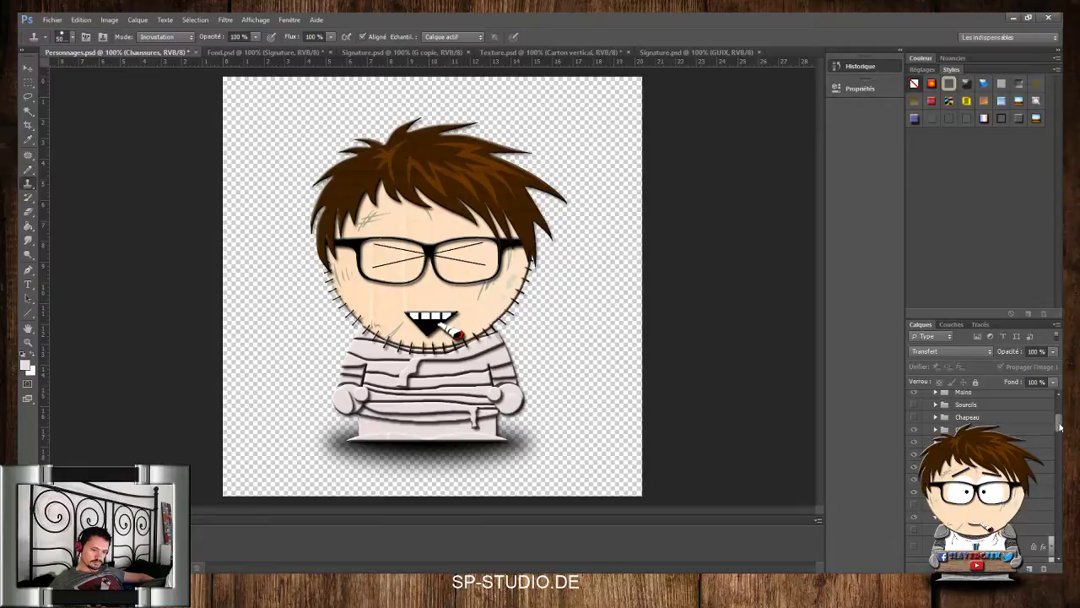
pyautogui.moveTo(1059, 426); pyautogui.dragTo(1059, 485)
pyautogui.scroll(-3, 978, 456)
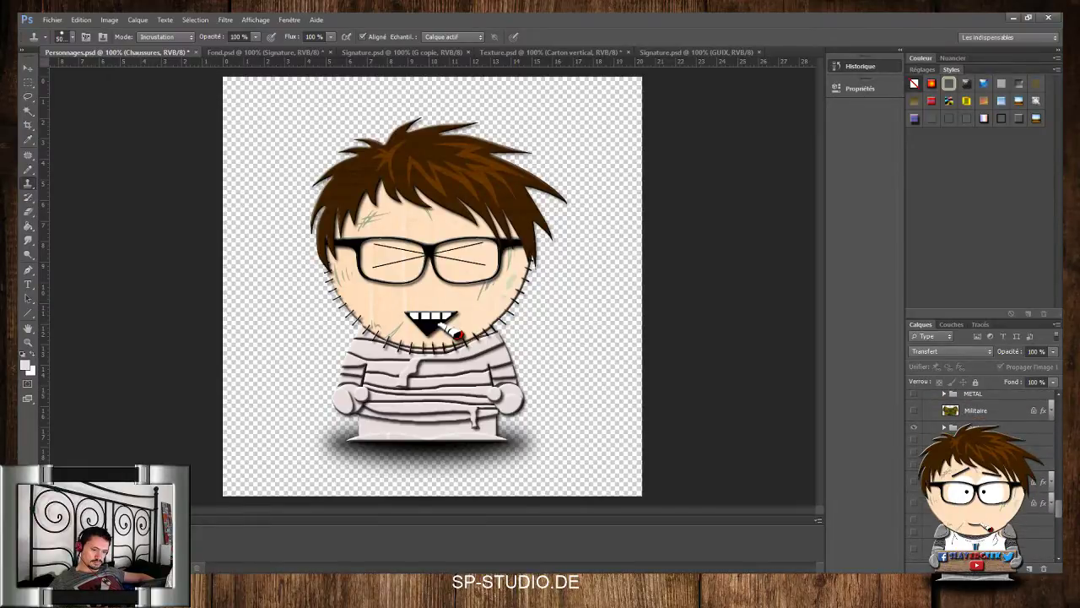
pyautogui.click(945, 427)
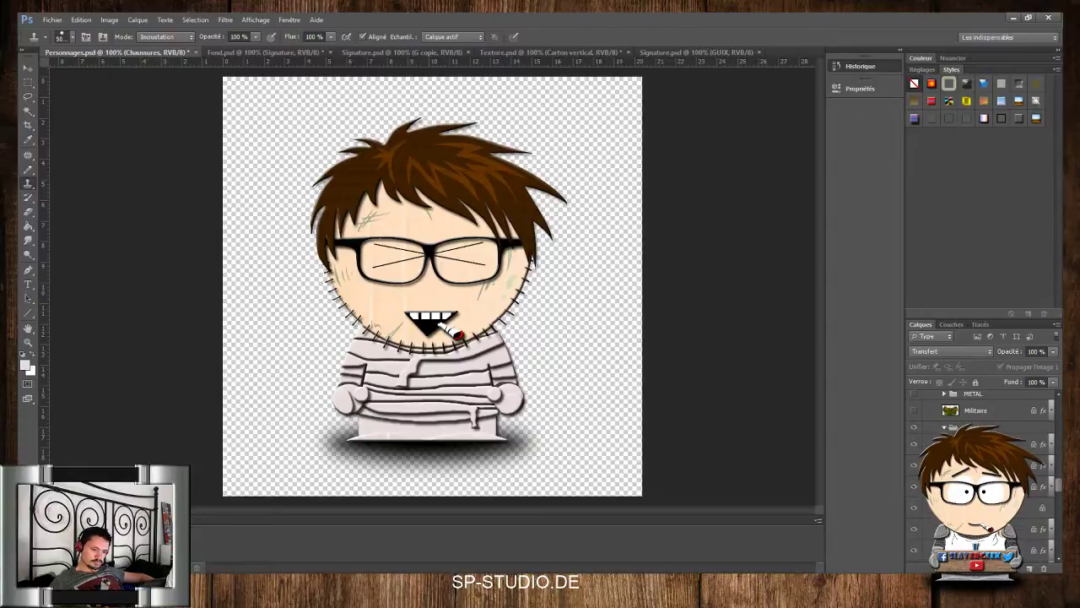
pyautogui.click(1013, 443)
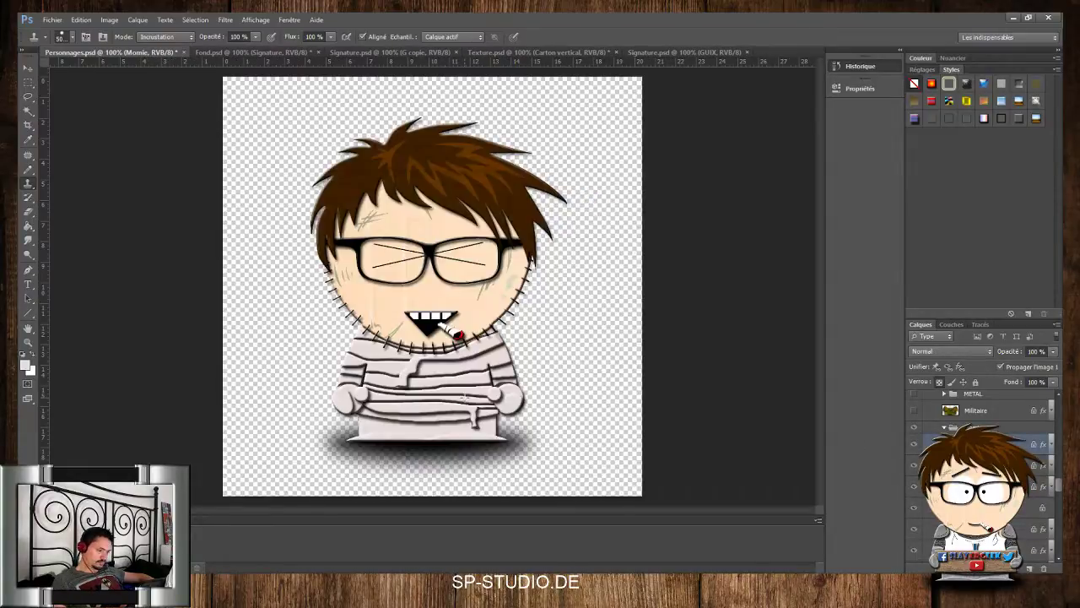
# Toggle the bandage strip hanging below the neck to check its layer, and leave that layer hidden
pyautogui.press('alt')
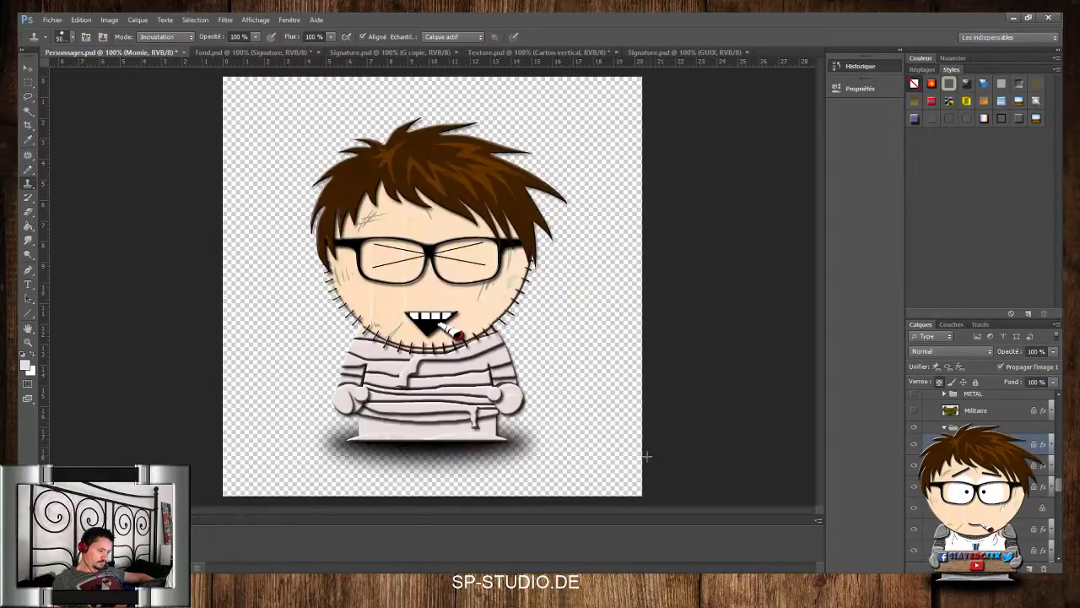
pyautogui.click(915, 445)
pyautogui.click(916, 445)
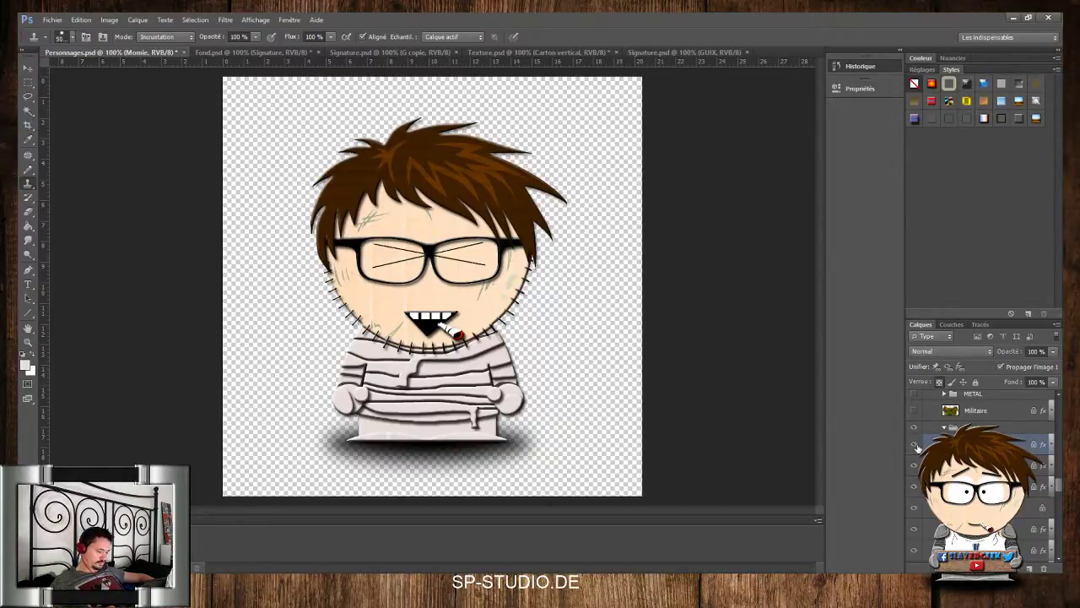
pyautogui.click(915, 445)
pyautogui.click(916, 446)
pyautogui.click(915, 446)
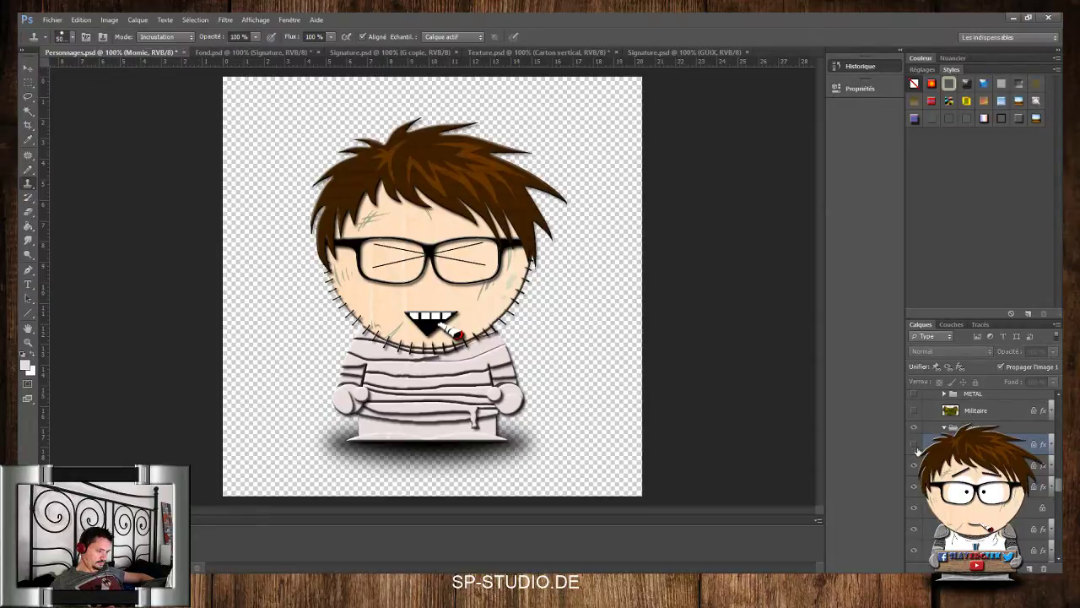
pyautogui.click(916, 451)
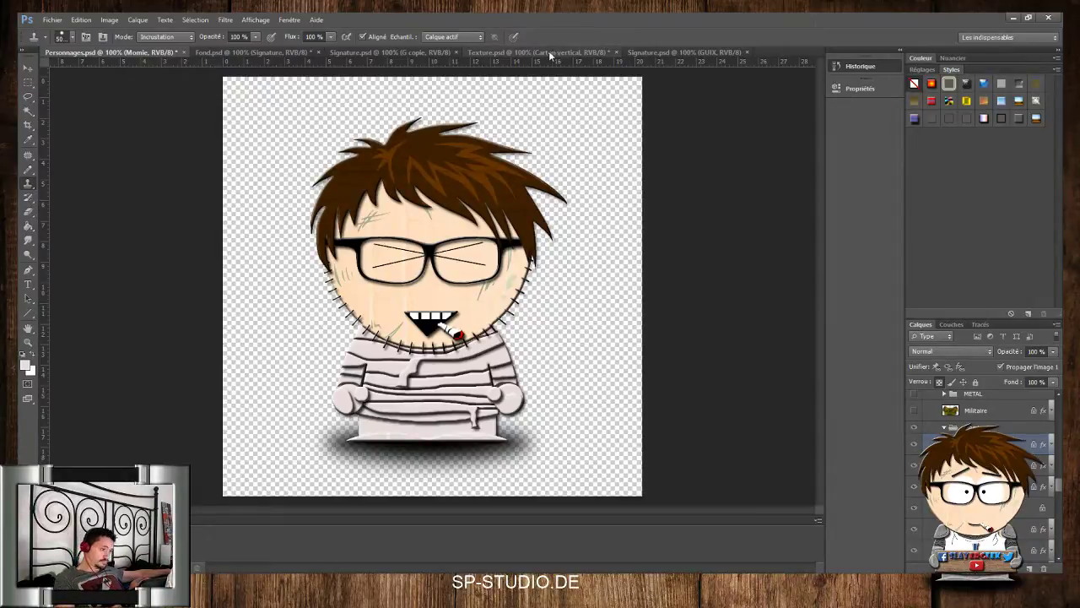
pyautogui.click(914, 444)
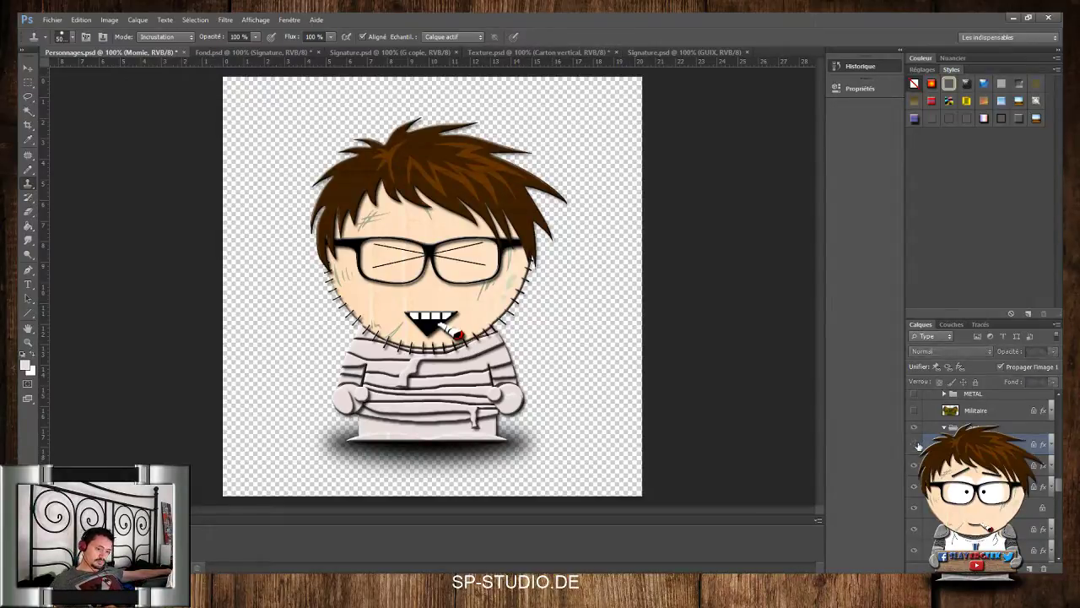
# Make the bandage layer with the strip hanging at the waist active, and toggle its visibility to identify it
pyautogui.click(970, 465)
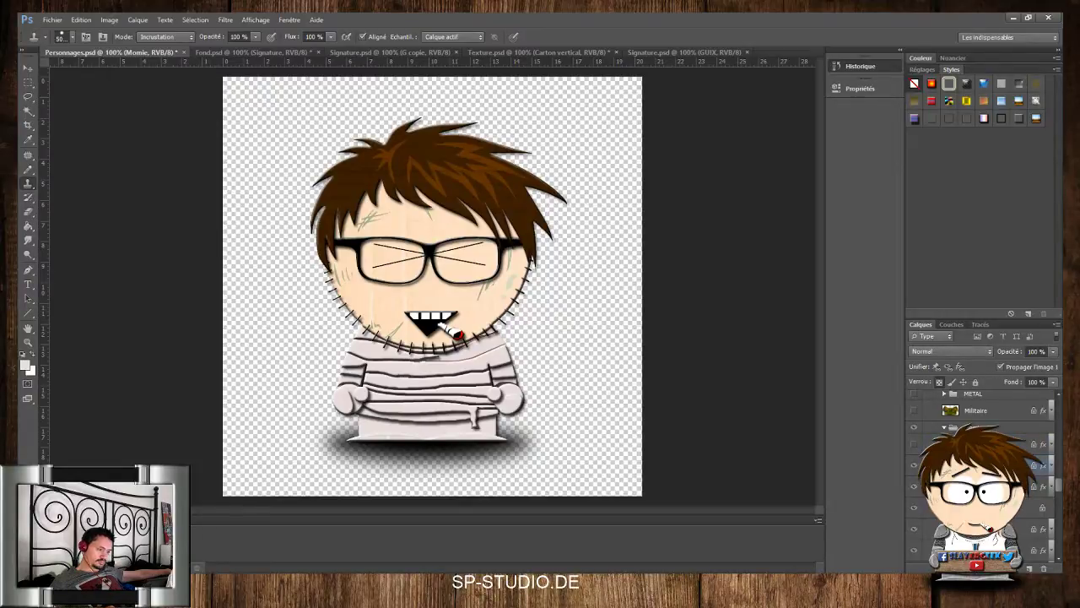
pyautogui.click(915, 466)
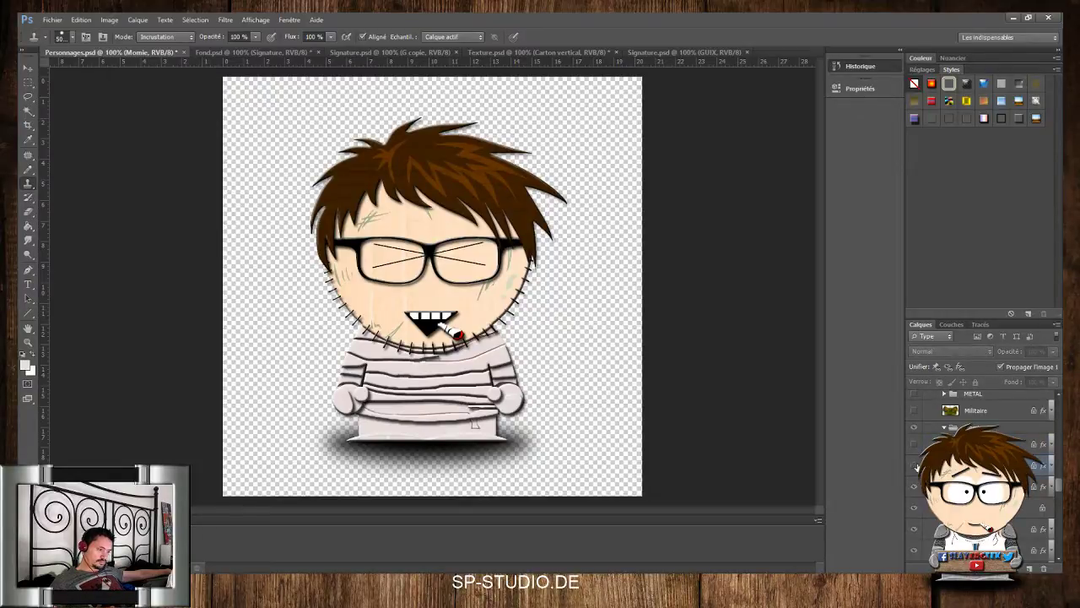
pyautogui.click(915, 465)
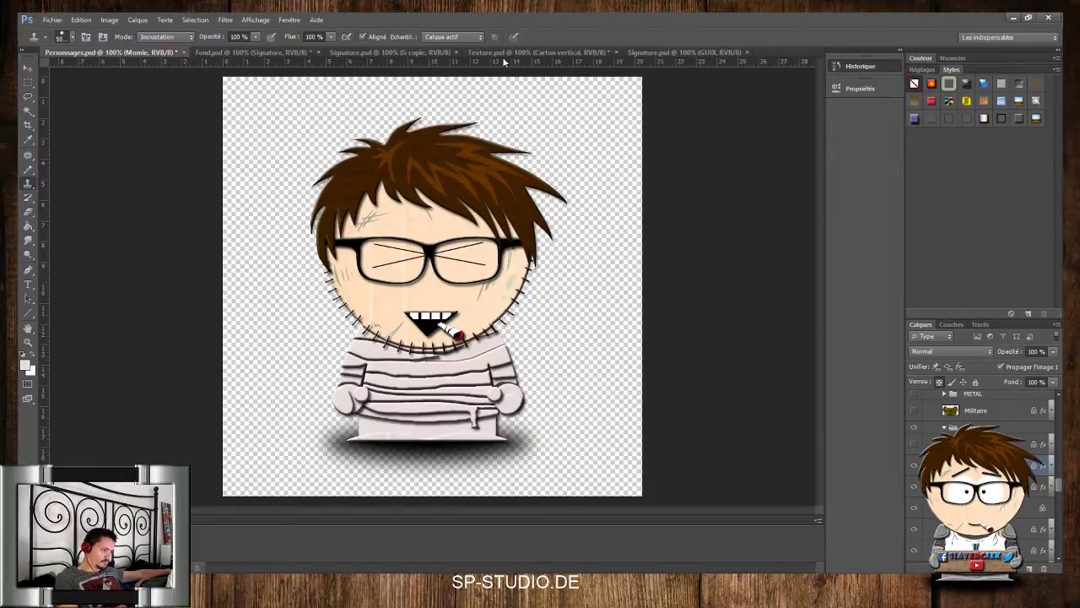
# Sample the Carton vertical texture in Texture.psd and clone it over the bandage layer with the waist strip in Personnages.psd
pyautogui.click(503, 52)
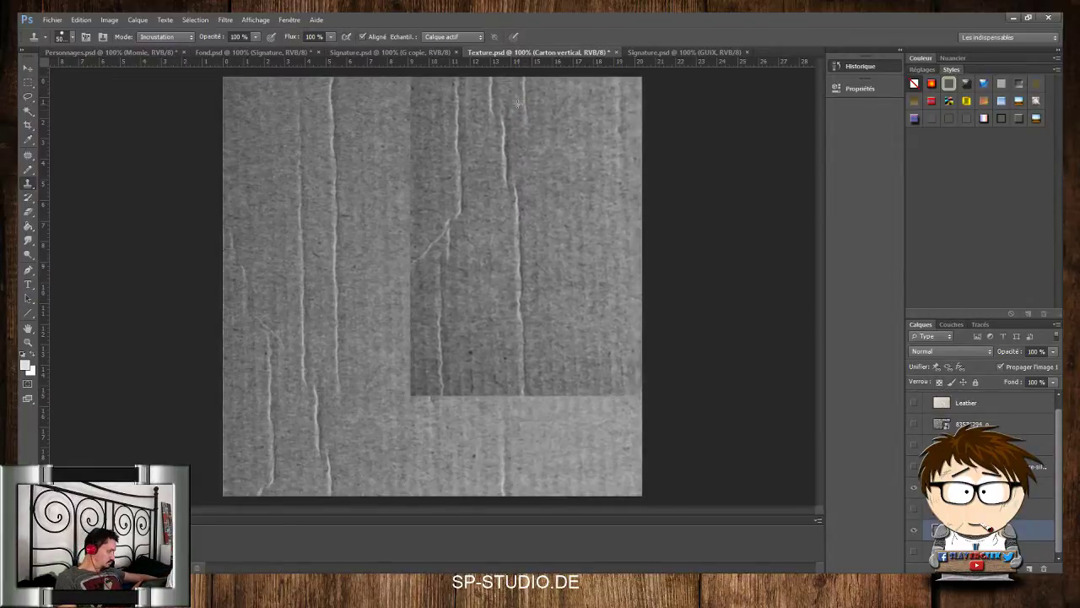
pyautogui.keyDown('alt'); pyautogui.click(314, 372); pyautogui.keyUp('alt')
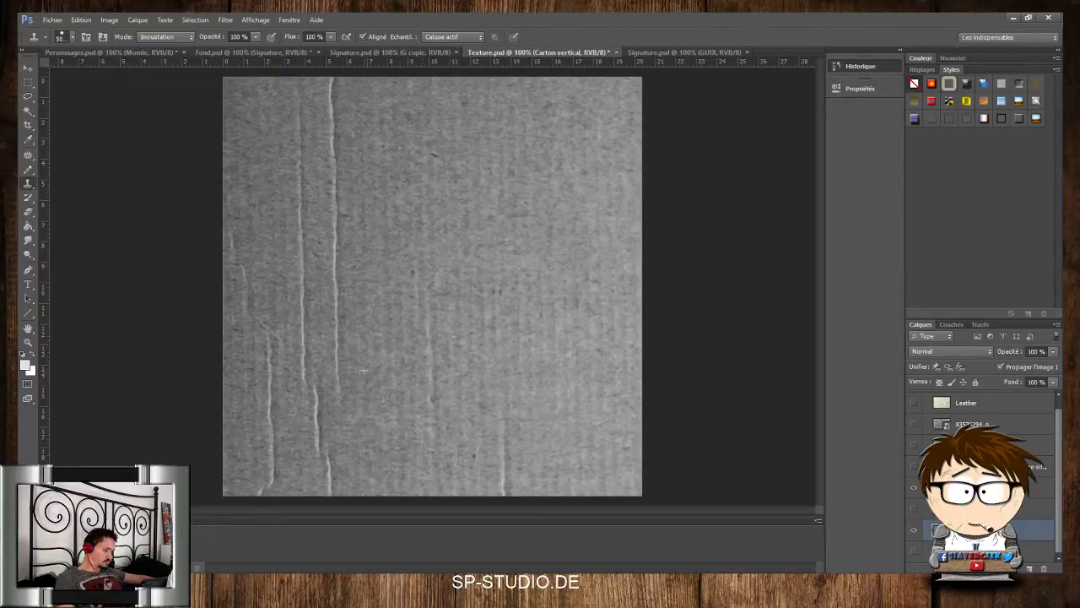
pyautogui.click(152, 52)
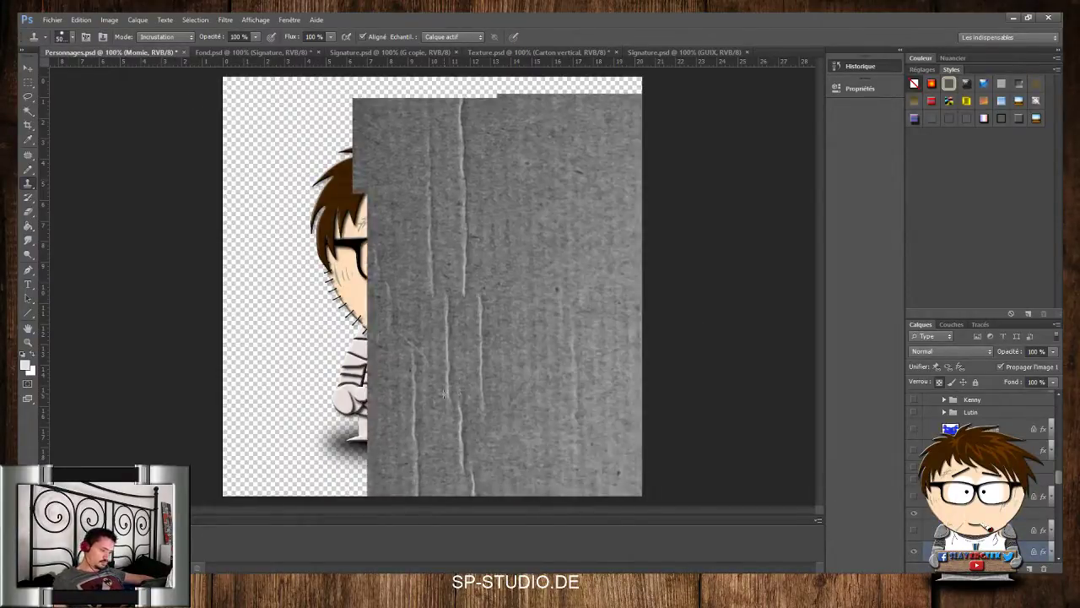
pyautogui.click(415, 410)
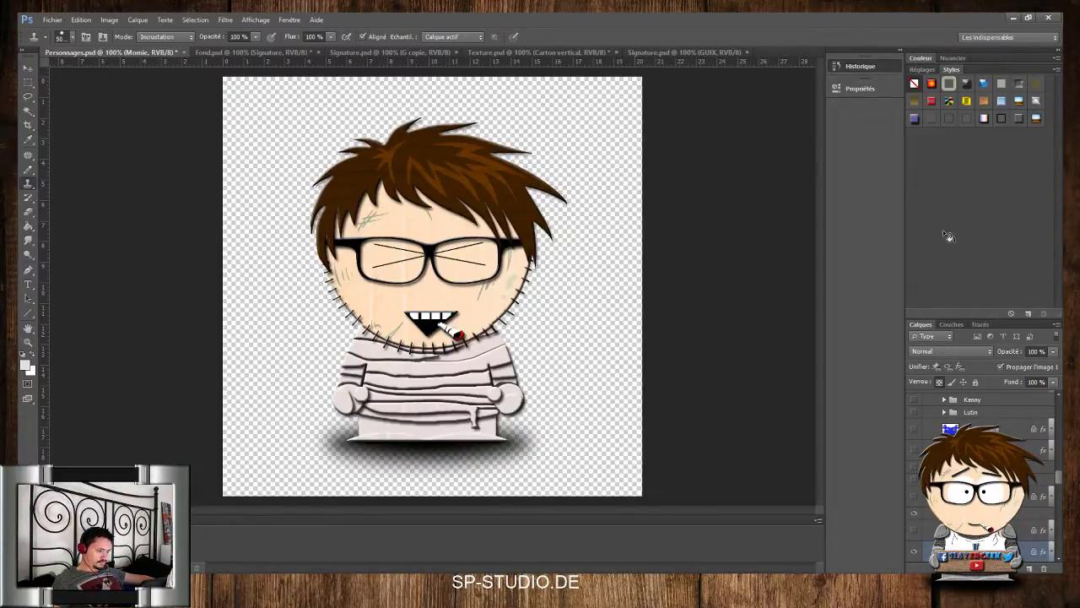
# Hide the bandage layer with the waist strip and make the Momie layer directly below it active
pyautogui.click(916, 551)
pyautogui.scroll(-3, 1059, 479)
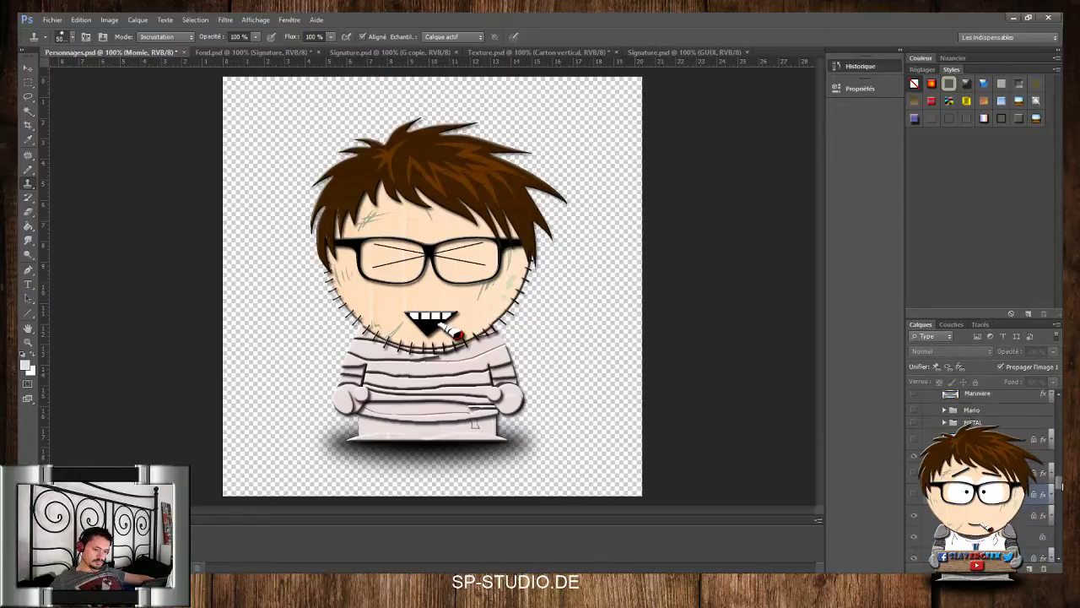
pyautogui.click(970, 437)
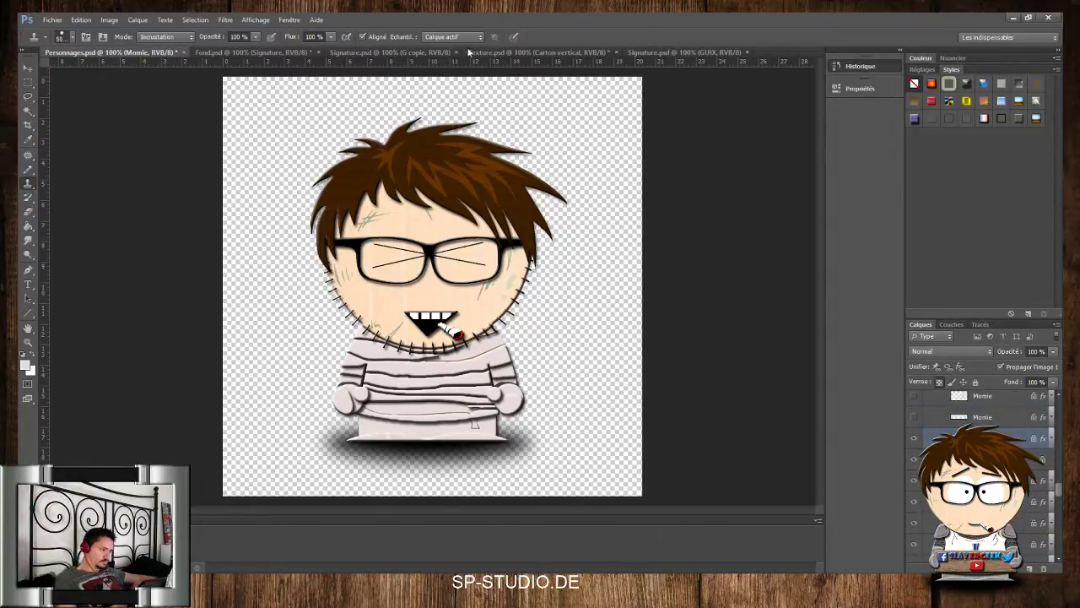
# Sample a new area near the lower-left crease of the Carton vertical texture and clone it over the active Momie bandage layer
pyautogui.click(524, 52)
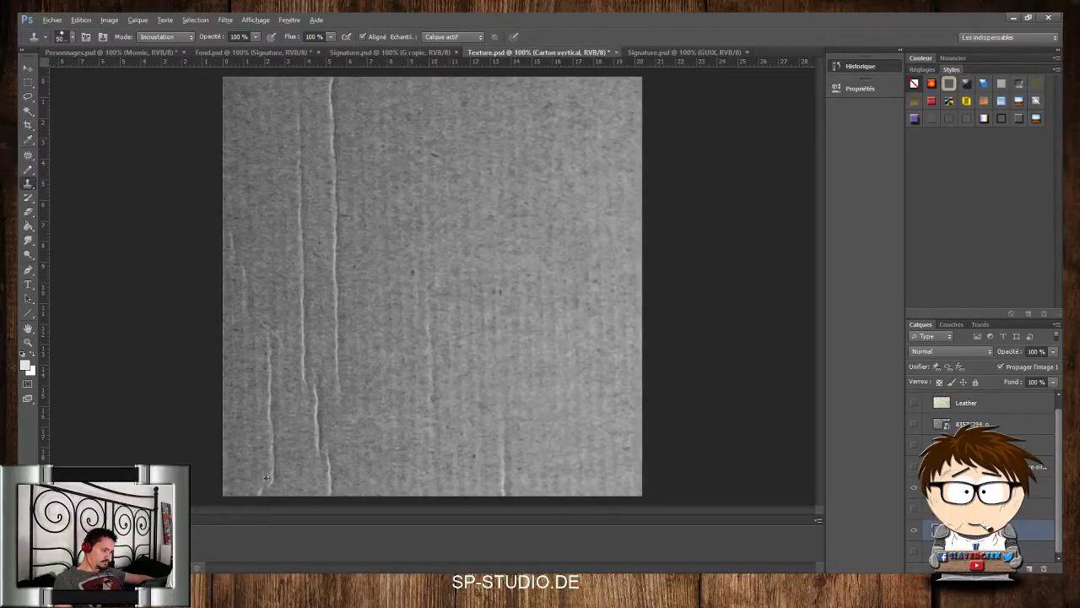
pyautogui.moveTo(274, 468); pyautogui.dragTo(352, 458)
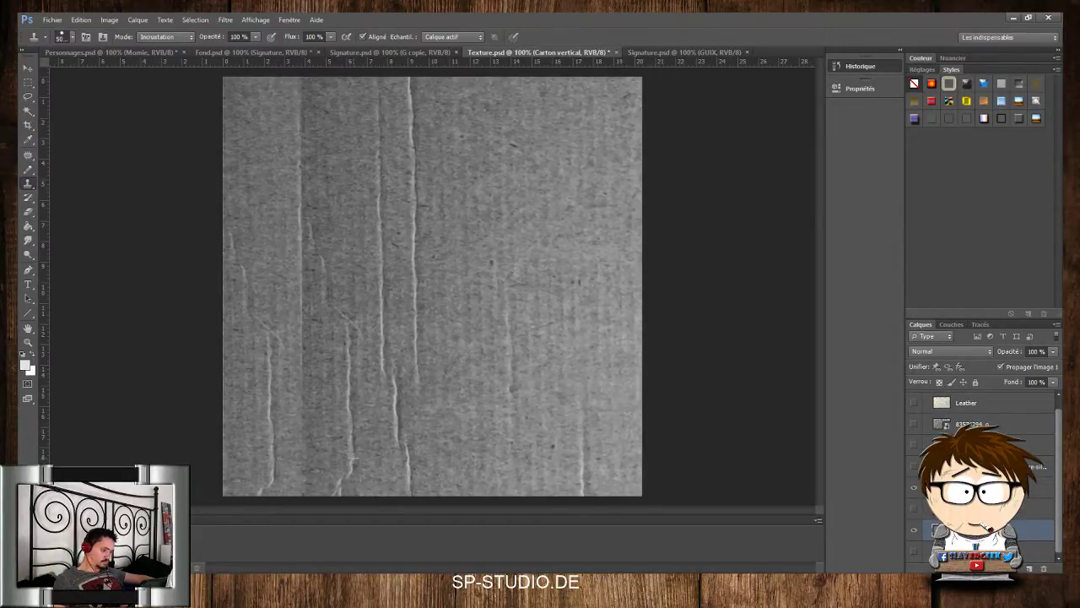
pyautogui.hotkey('ctrl', 'z')
pyautogui.moveTo(673, 270); pyautogui.dragTo(381, 390)
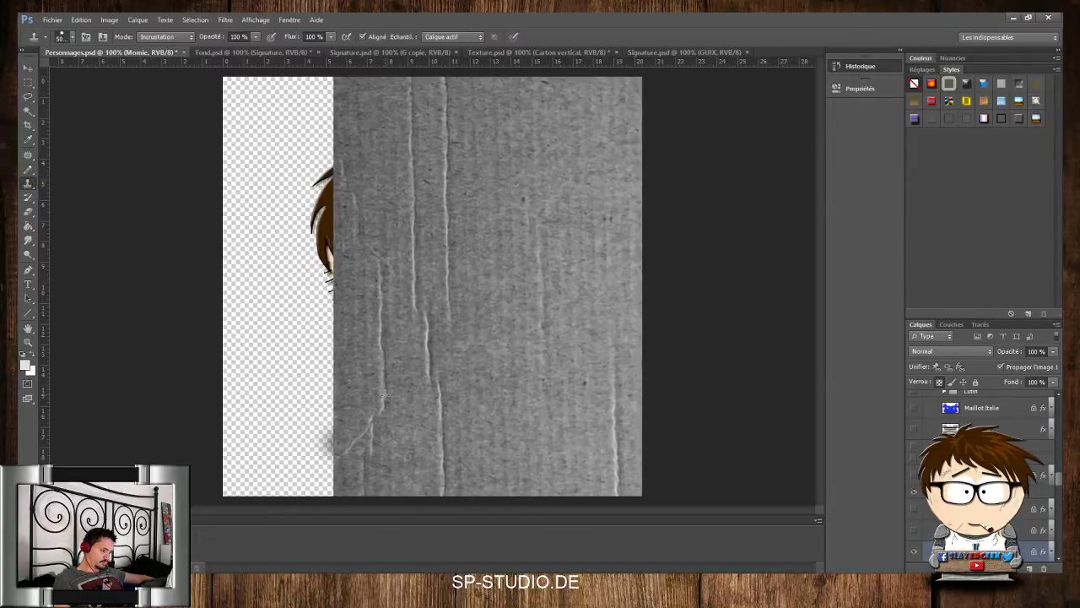
pyautogui.hotkey('ctrl', 'alt', 'g')
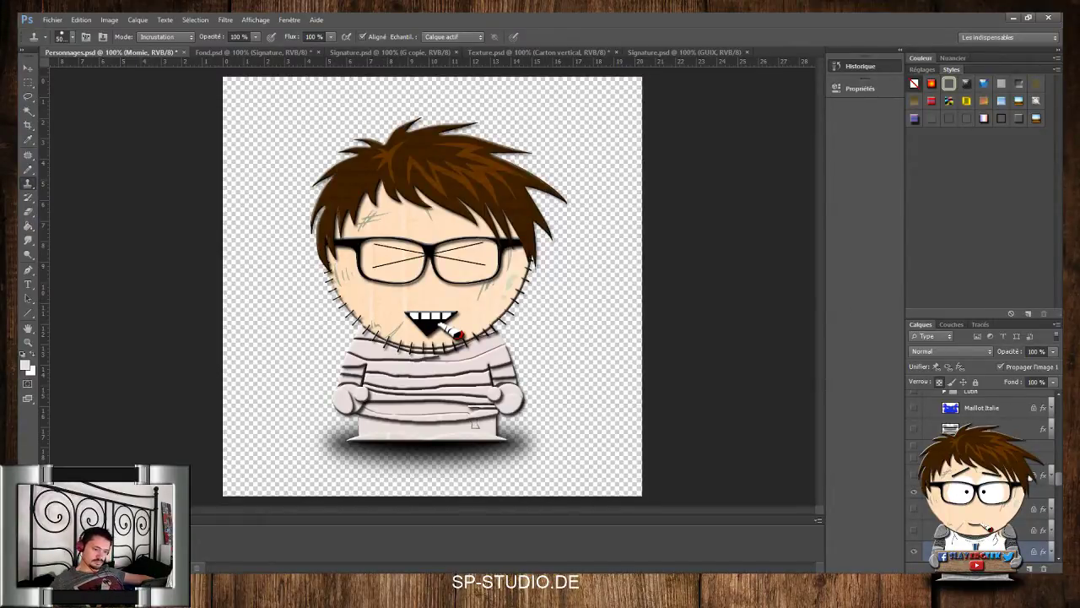
# Show the neck and waist strip layers again, and compare the bandages with and without the last texture stroke
pyautogui.click(913, 509)
pyautogui.click(913, 529)
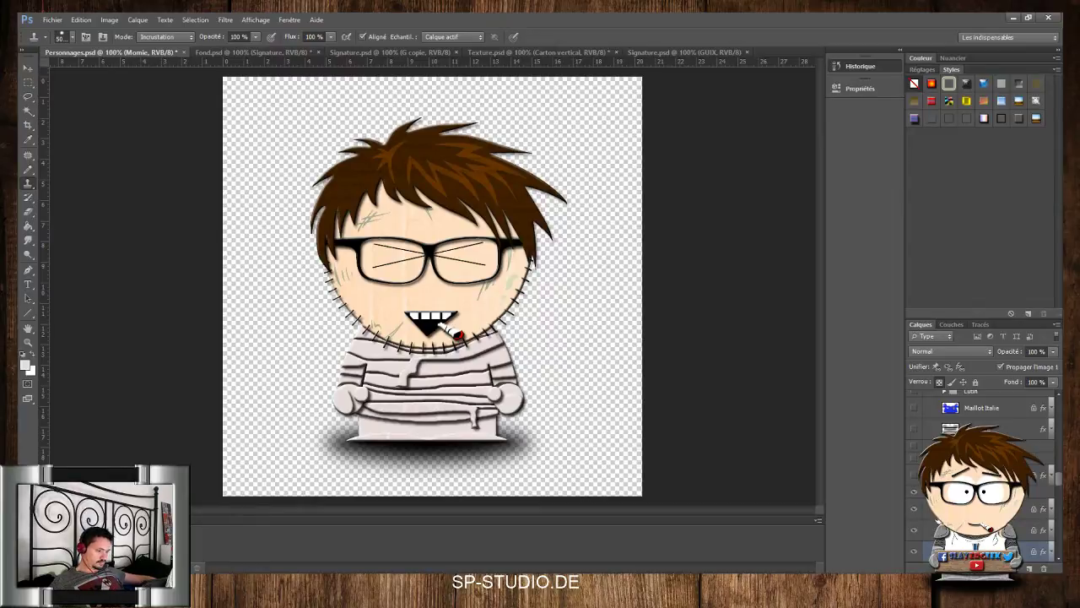
pyautogui.click(913, 476)
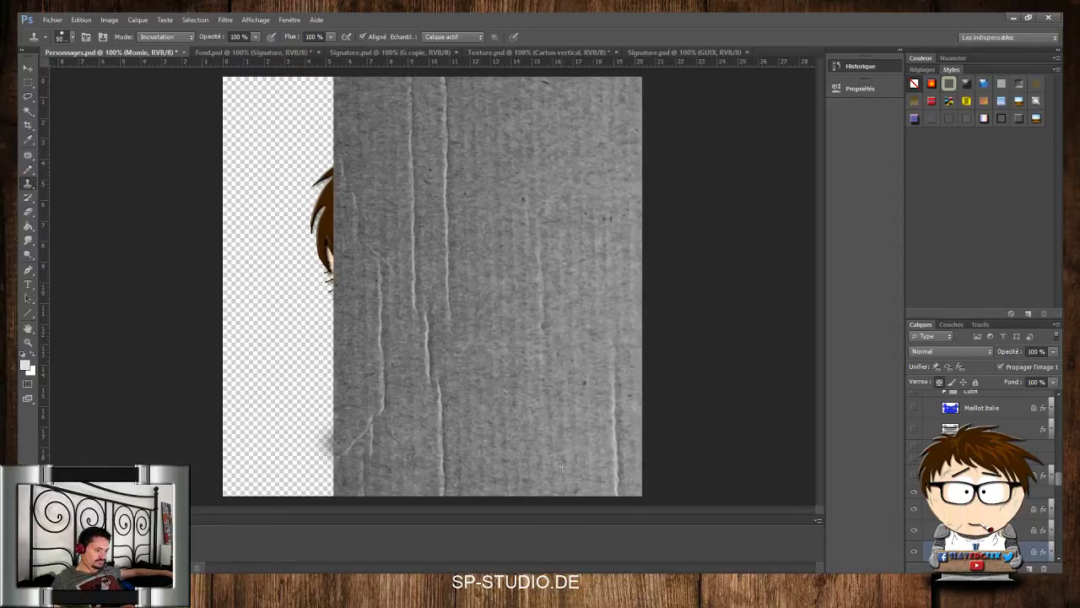
pyautogui.hotkey('ctrl', 'z')
pyautogui.hotkey('ctrl', 'z')
pyautogui.hotkey('ctrl', 'z')
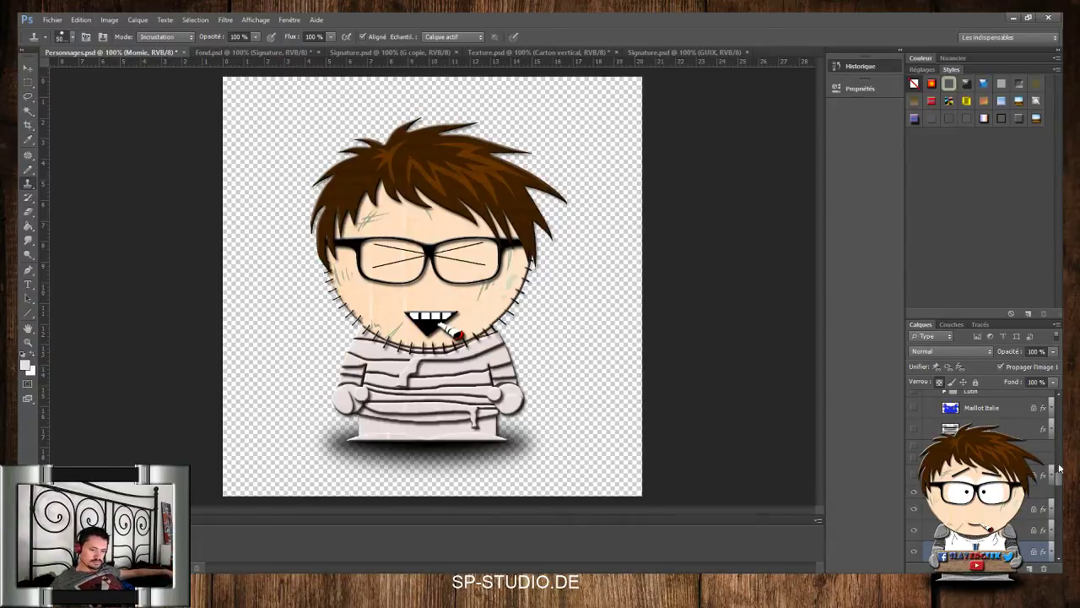
# Open the Momie group in the Mains folder's first hand subfolder and clone the cardboard texture over its Poing layer
pyautogui.moveTo(1060, 479); pyautogui.dragTo(1058, 411)
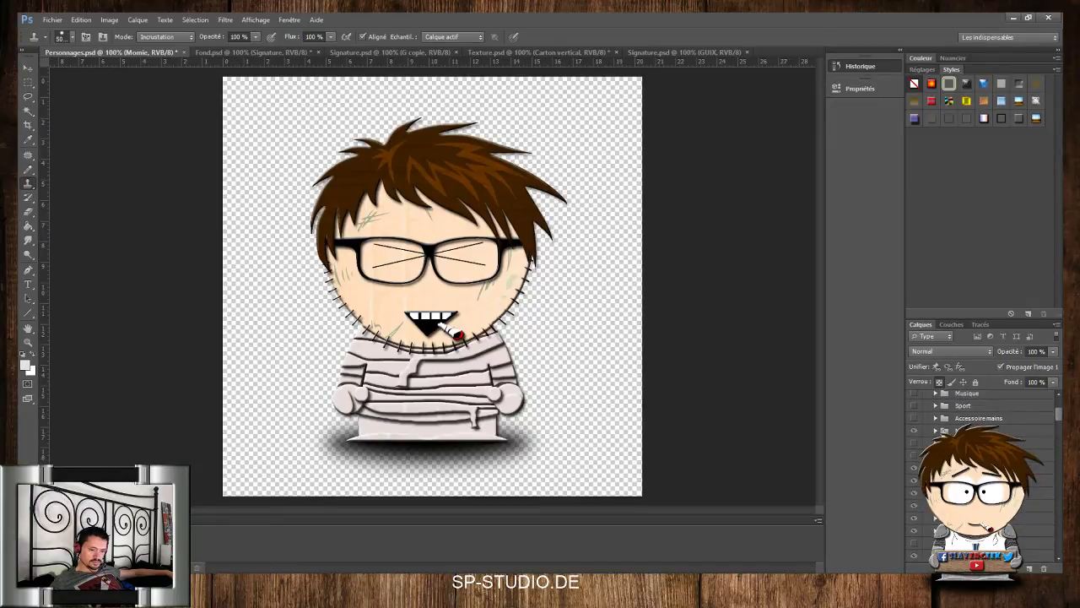
pyautogui.click(935, 430)
pyautogui.click(943, 443)
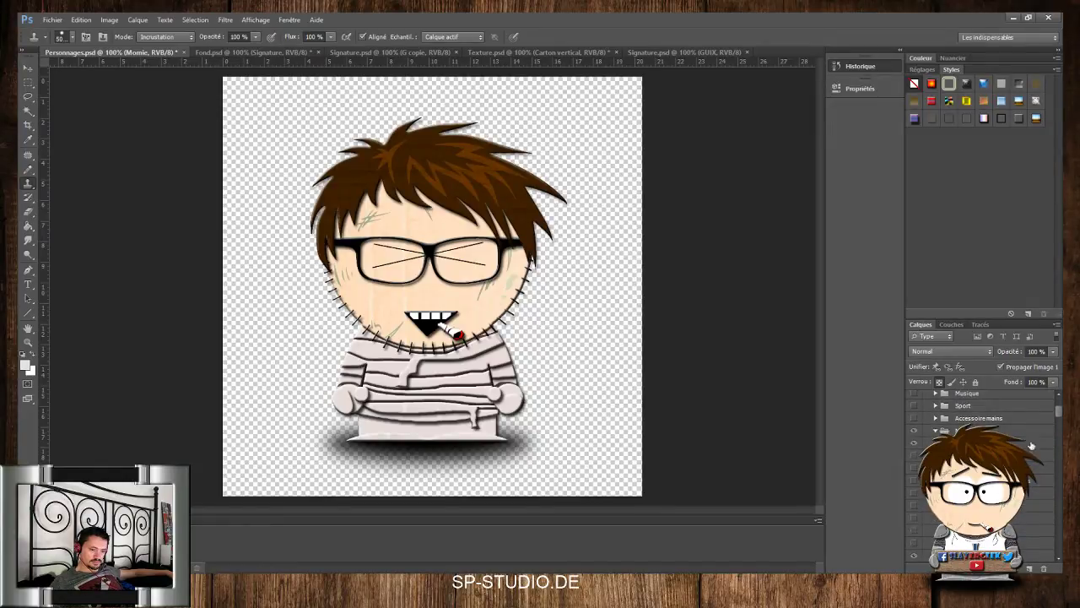
pyautogui.moveTo(1058, 412); pyautogui.dragTo(1059, 422)
pyautogui.click(953, 429)
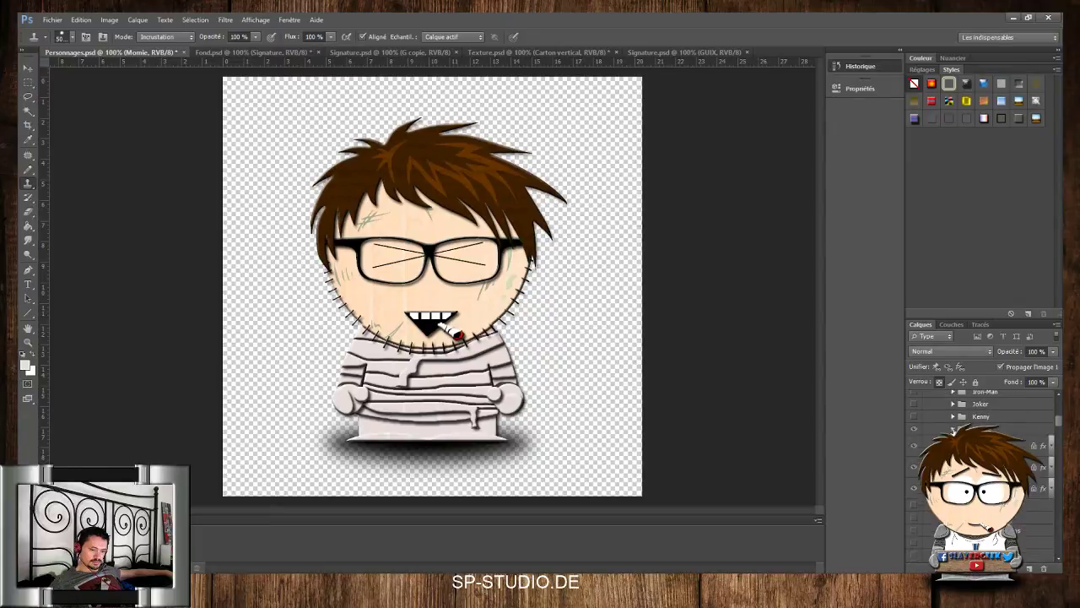
pyautogui.click(983, 487)
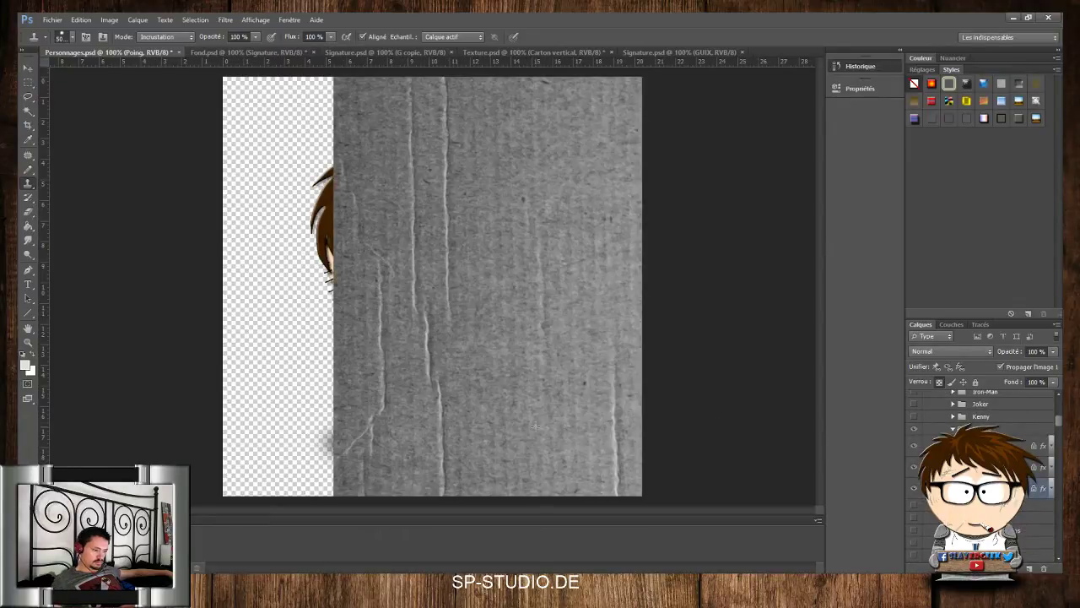
pyautogui.click(536, 421)
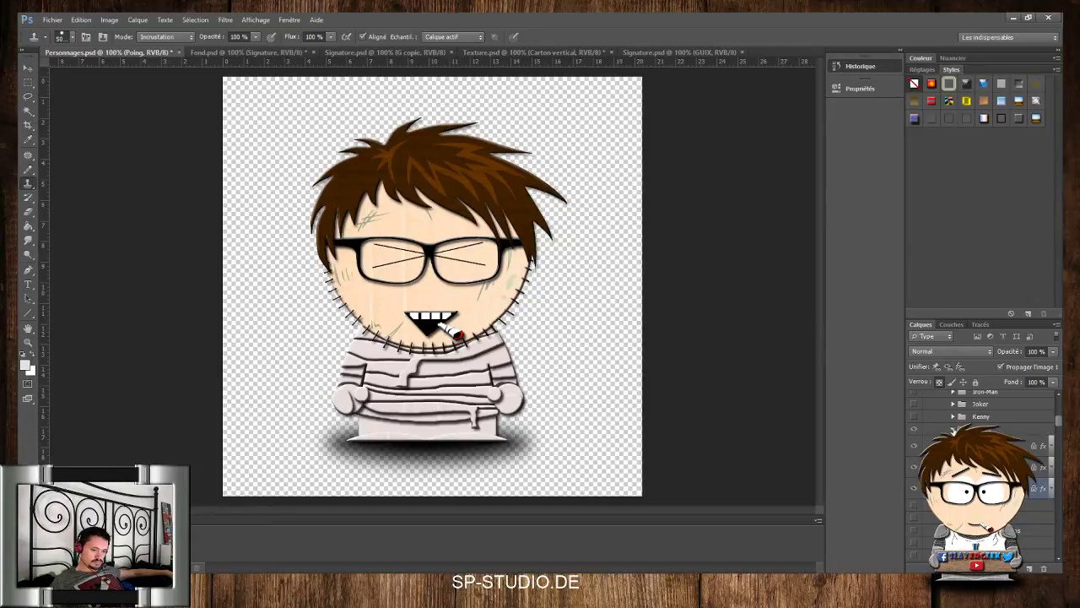
# Collapse the textured hand's folders and make the Poing layer in the Droite folder's Momie group active
pyautogui.click(954, 429)
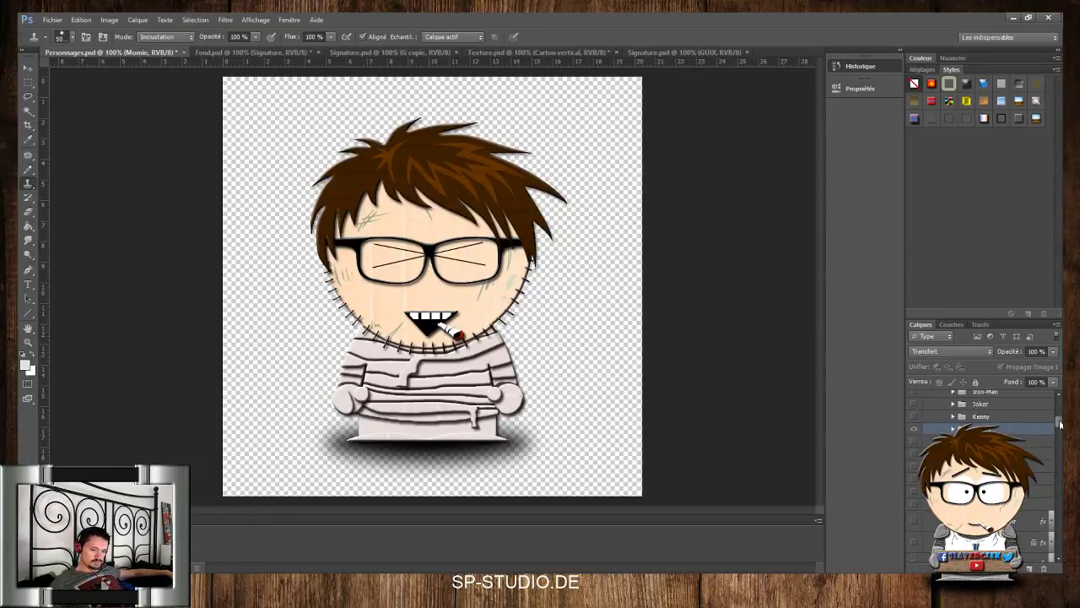
pyautogui.moveTo(1060, 423); pyautogui.dragTo(1060, 415)
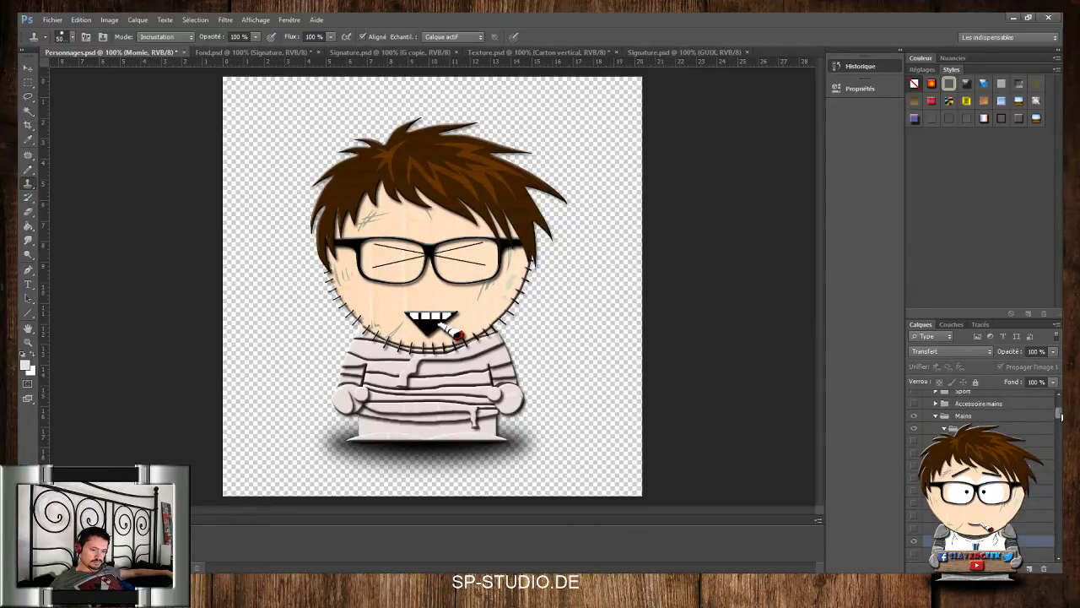
pyautogui.click(945, 429)
pyautogui.click(966, 440)
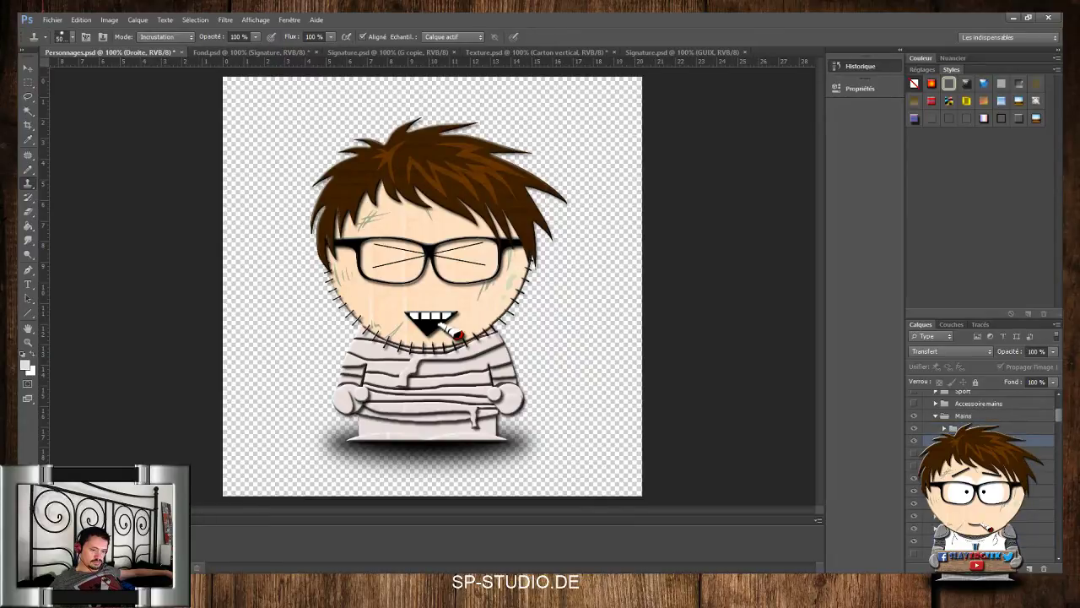
pyautogui.click(945, 440)
pyautogui.scroll(-3, 1036, 427)
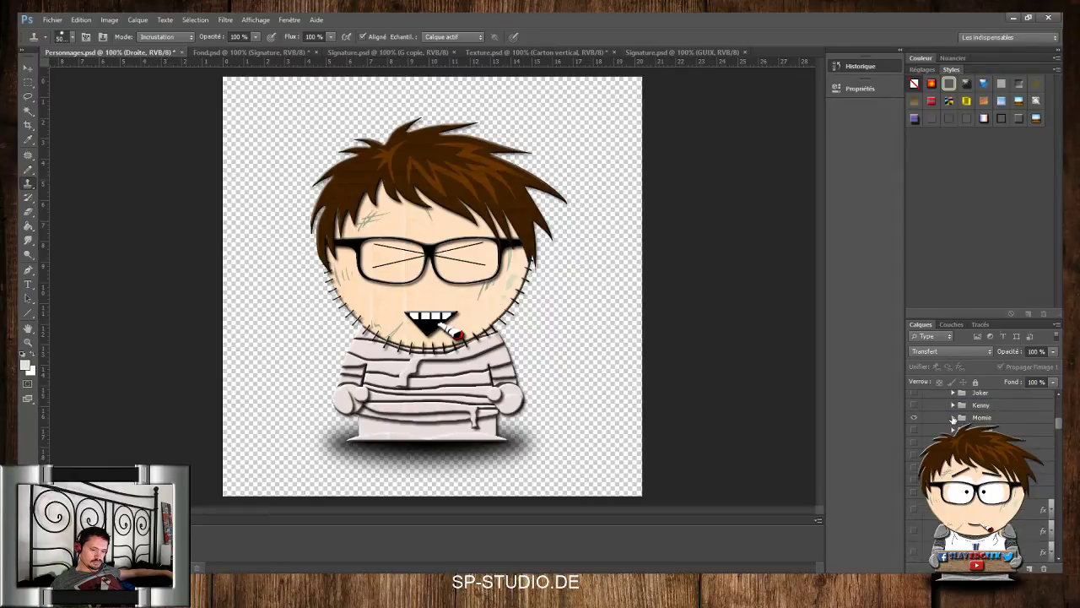
pyautogui.click(953, 417)
pyautogui.click(983, 476)
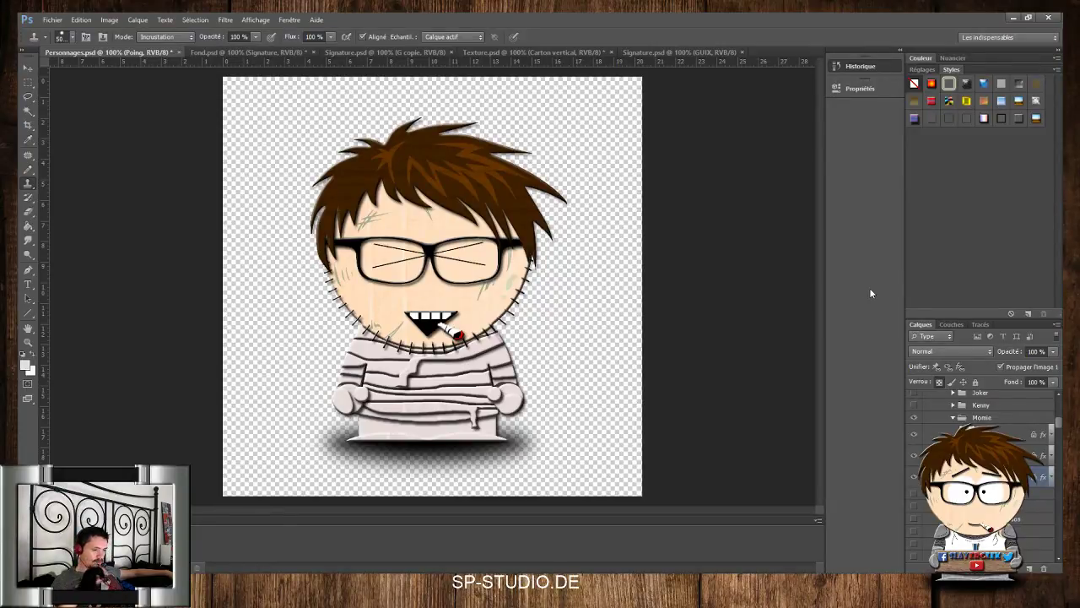
# Sample a new area between the creases of the Carton vertical texture for the right fist and return to Personnages.psd
pyautogui.click(531, 52)
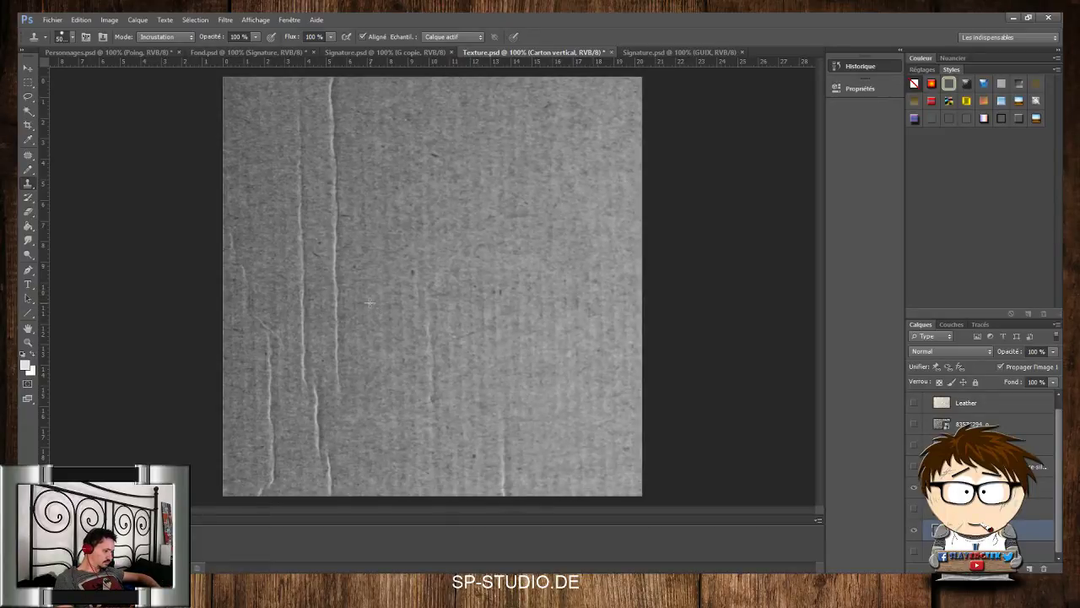
pyautogui.hotkey('ctrl', 'z')
pyautogui.hotkey('ctrl', 'z')
pyautogui.hotkey('ctrl', 'z')
pyautogui.hotkey('ctrl', 'z')
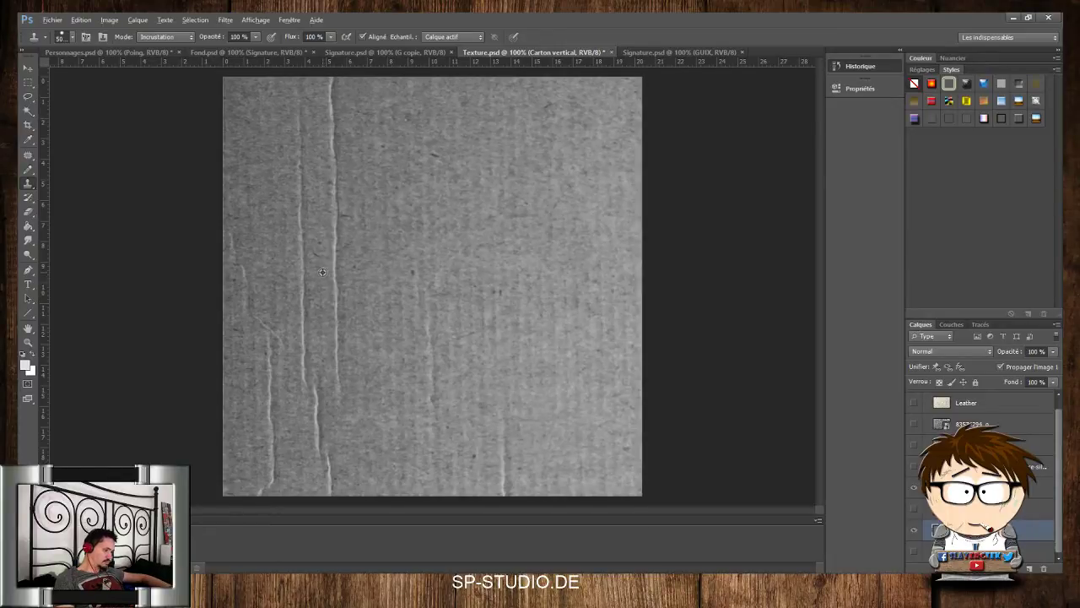
pyautogui.keyDown('alt'); pyautogui.click(324, 274); pyautogui.keyUp('alt')
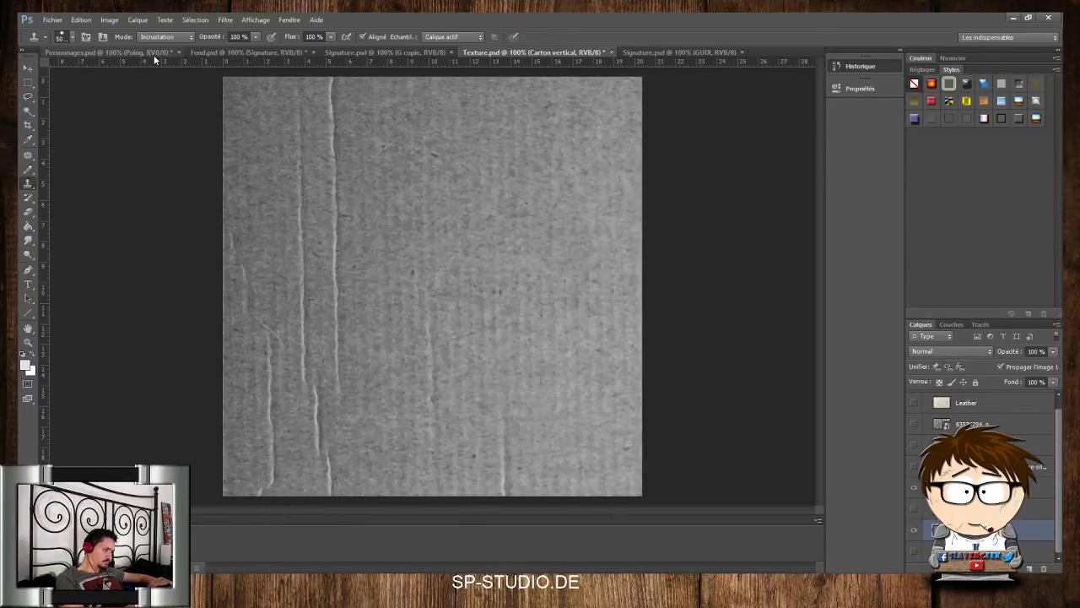
pyautogui.click(157, 53)
# Collapse the right hand's Momie group and the Mains folder to tidy the layer list
pyautogui.click(953, 491)
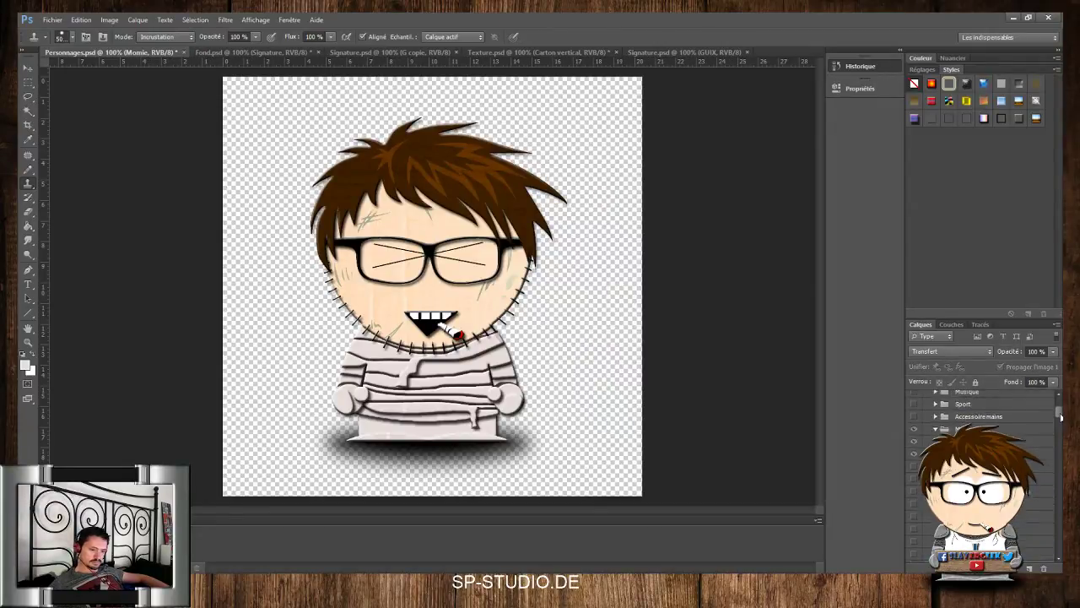
pyautogui.scroll(3, 1060, 422)
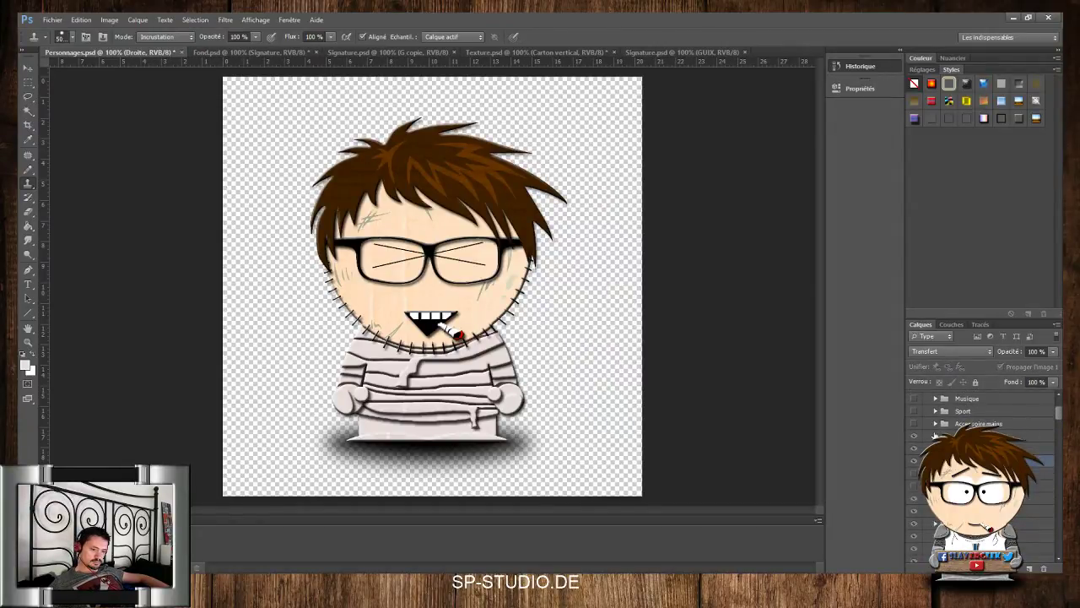
pyautogui.click(936, 437)
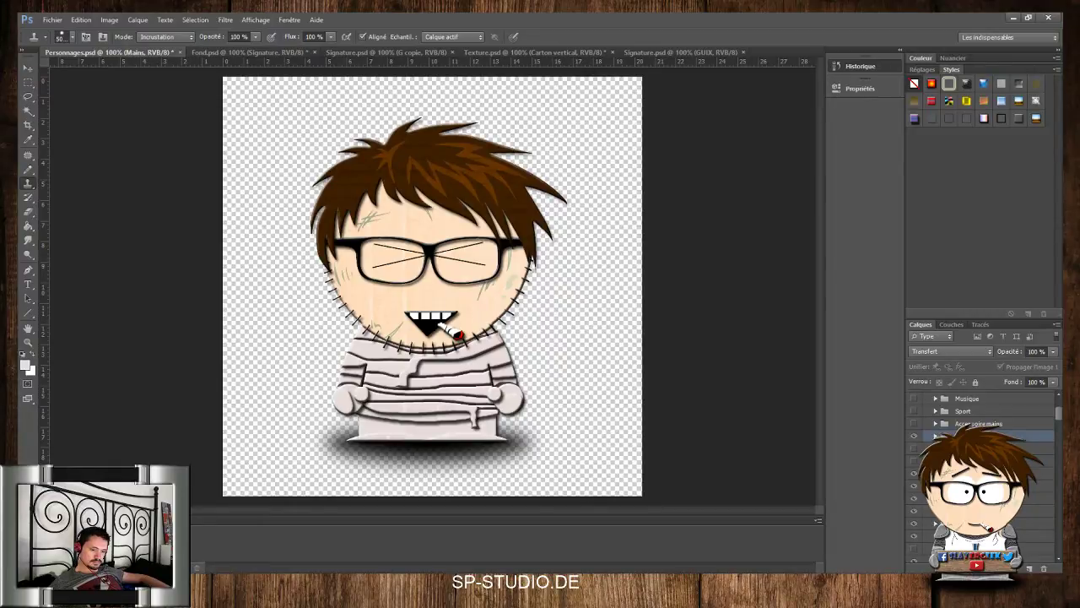
# Return to the tops folder's Momie group and make the bandage layer beneath the two strip layers active
pyautogui.scroll(-3, 1060, 414)
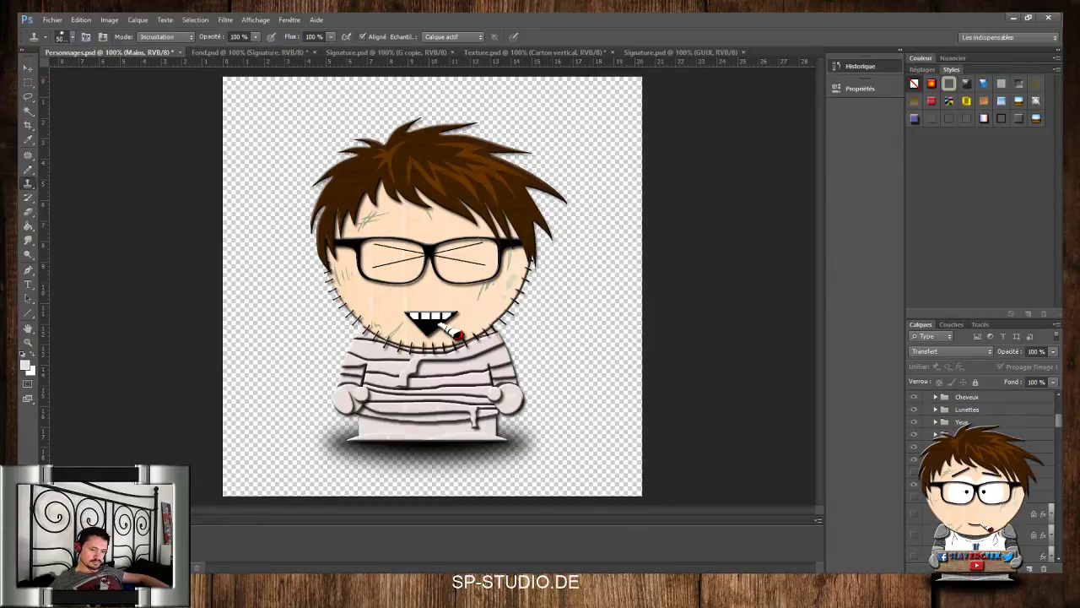
pyautogui.scroll(-3, 1060, 426)
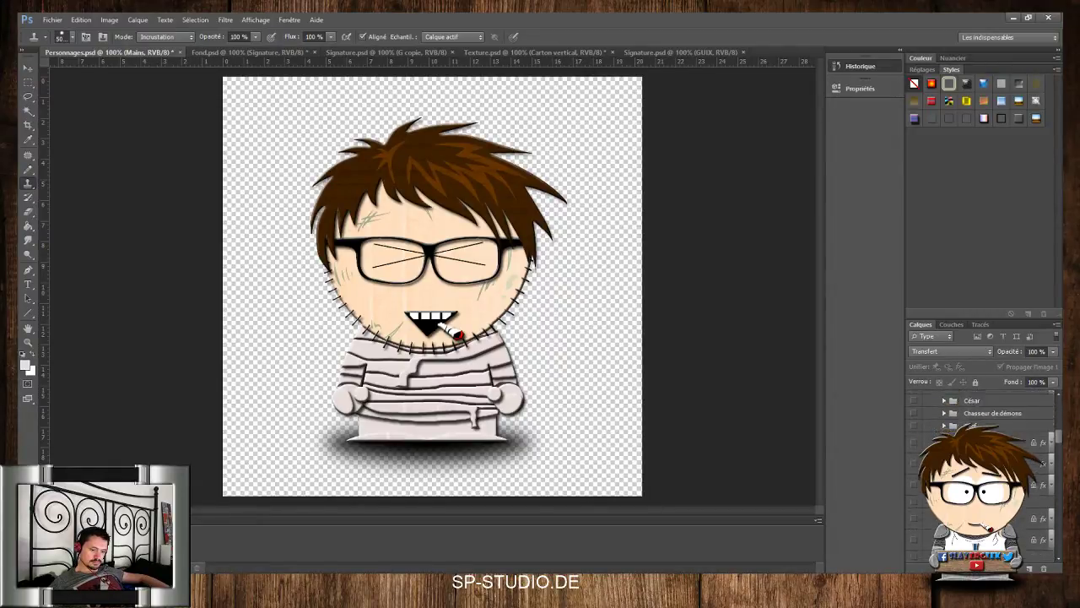
pyautogui.scroll(-5, 983, 472)
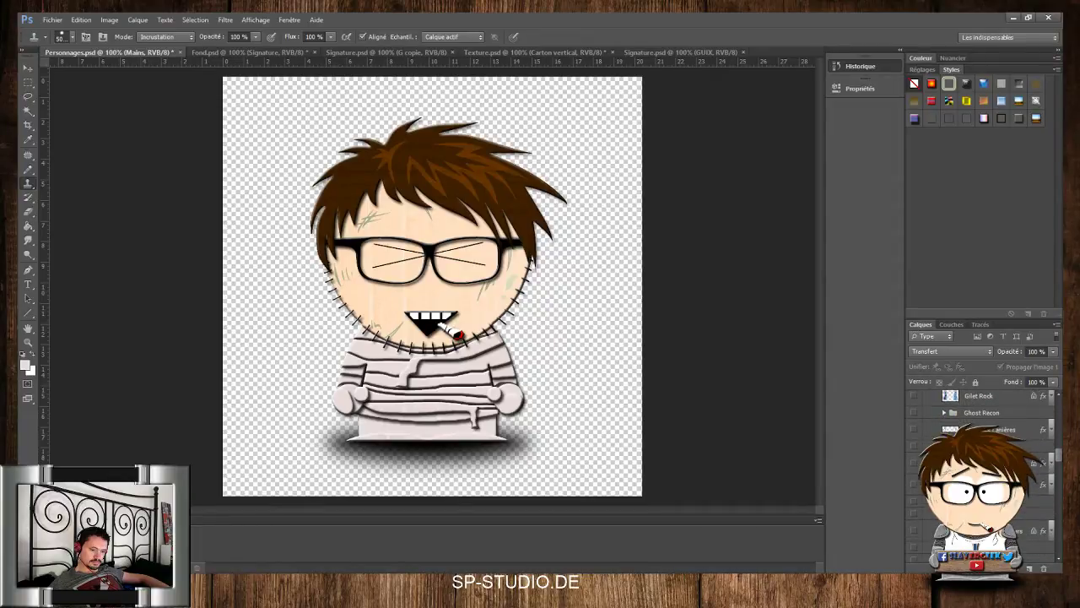
pyautogui.scroll(-5, 983, 439)
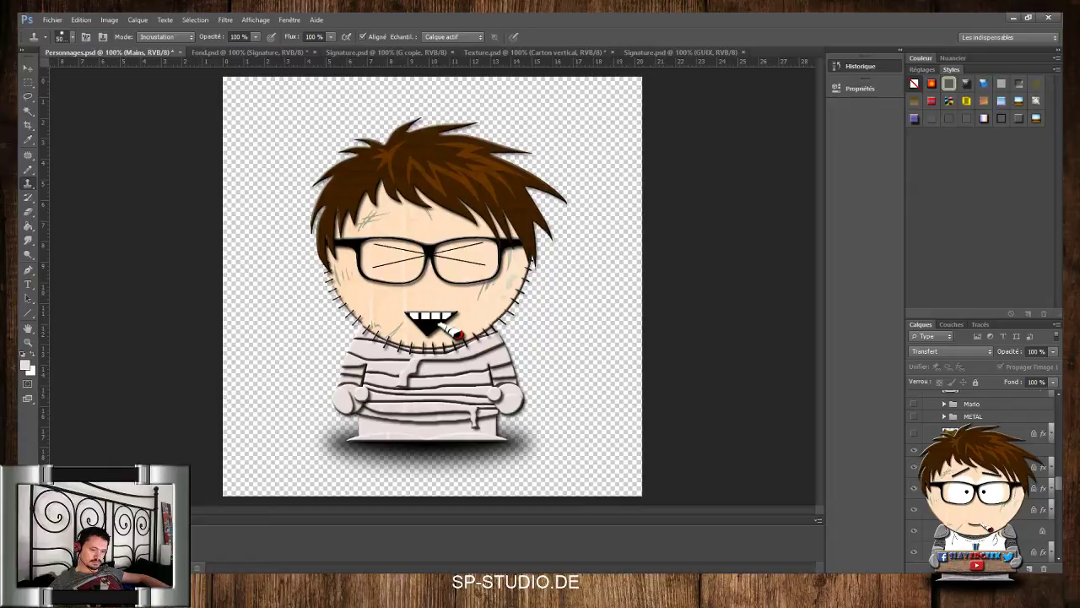
pyautogui.click(921, 550)
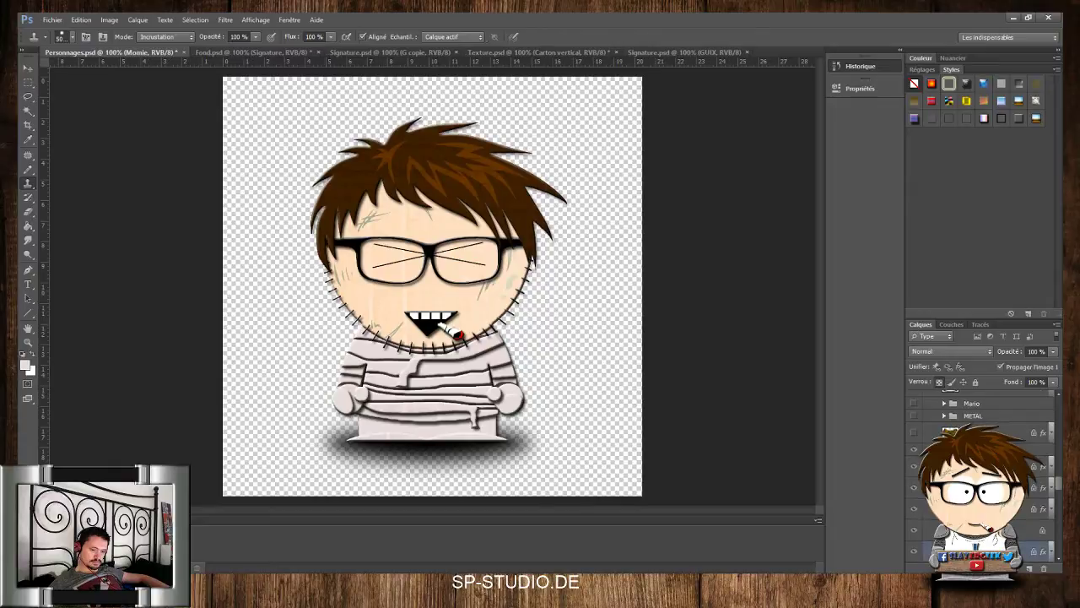
pyautogui.click(919, 548)
pyautogui.moveTo(1060, 484); pyautogui.dragTo(1062, 490)
pyautogui.scroll(-3, 1061, 489)
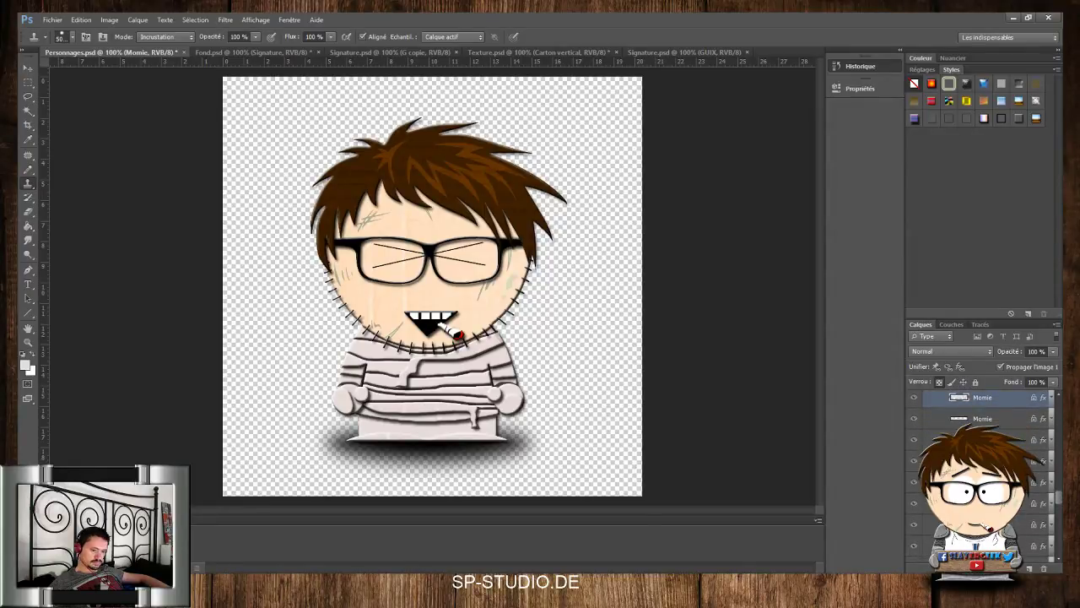
# Identify the wrap strips by toggling Momie layers, activate the fifth strip layer shown, and clone the cardboard texture over its bandage on the torso
pyautogui.click(915, 463)
pyautogui.click(916, 461)
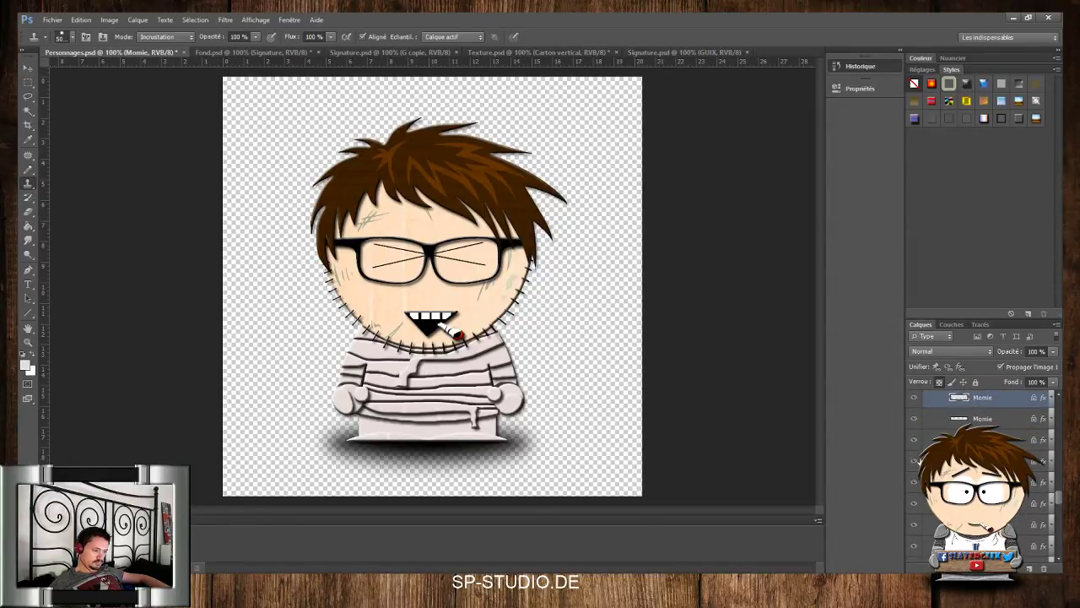
pyautogui.click(914, 440)
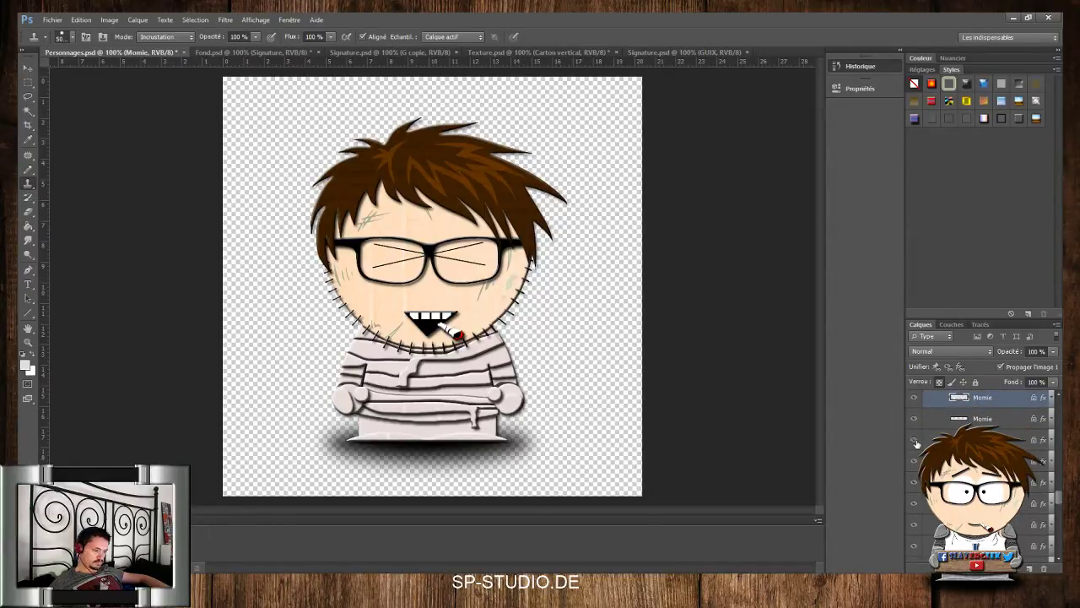
pyautogui.click(914, 441)
pyautogui.click(916, 504)
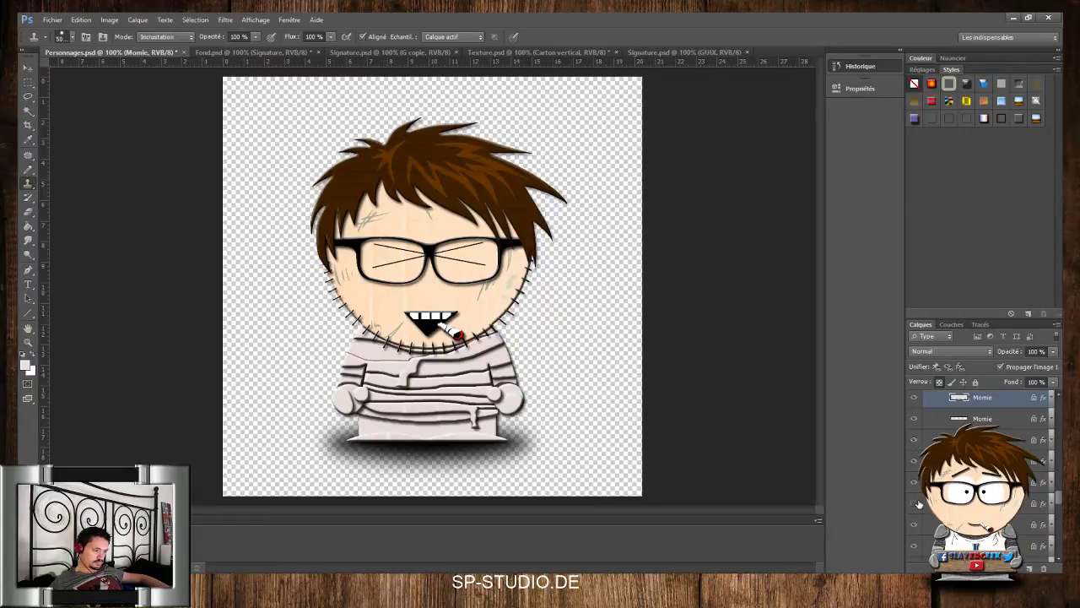
pyautogui.click(915, 504)
pyautogui.click(914, 481)
pyautogui.click(914, 482)
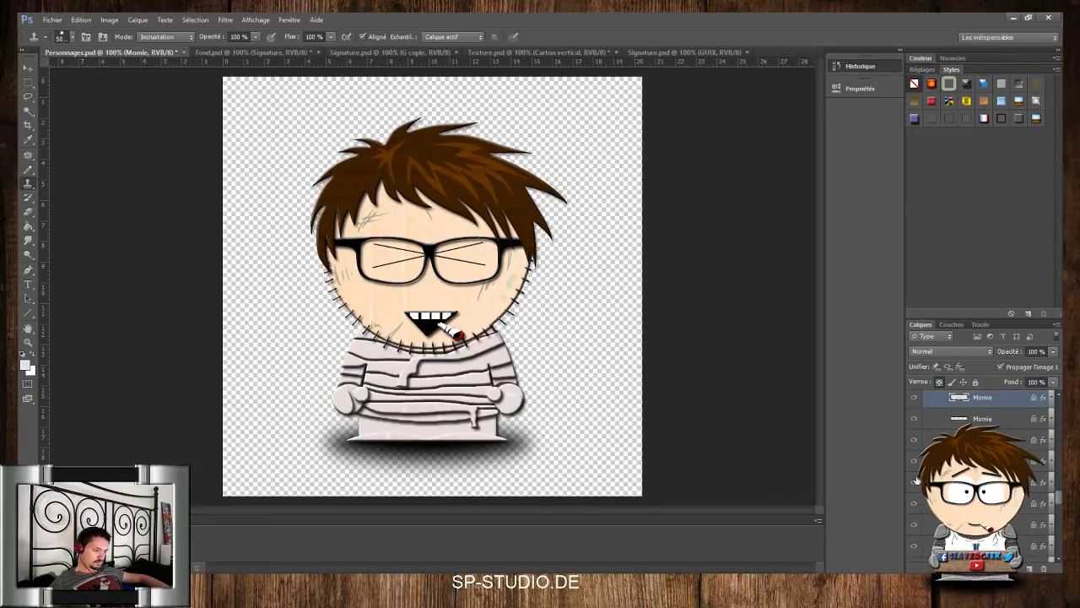
pyautogui.click(966, 482)
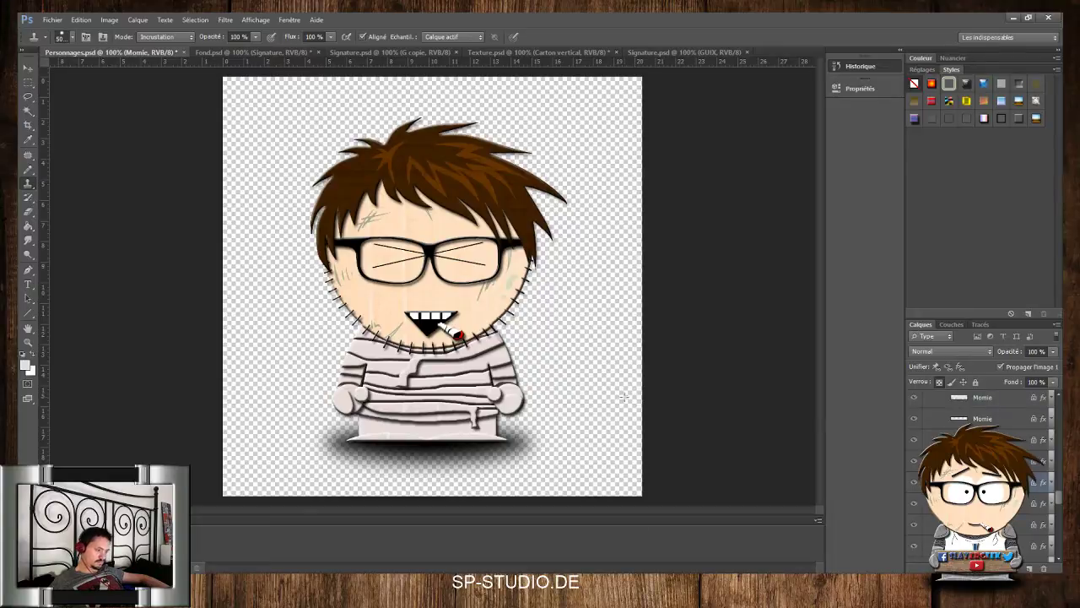
pyautogui.moveTo(400, 368); pyautogui.dragTo(447, 391)
pyautogui.click(433, 405)
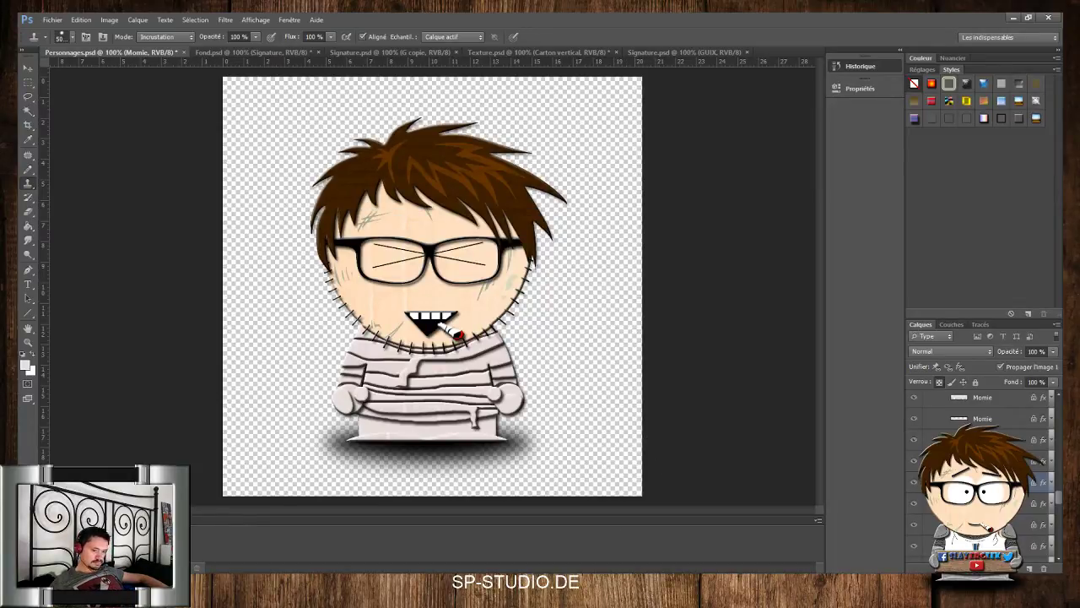
# Check the neighbouring Momie strips by toggling them, activate the strip layer just above, and clone the cardboard texture over the lower torso bandage
pyautogui.click(917, 504)
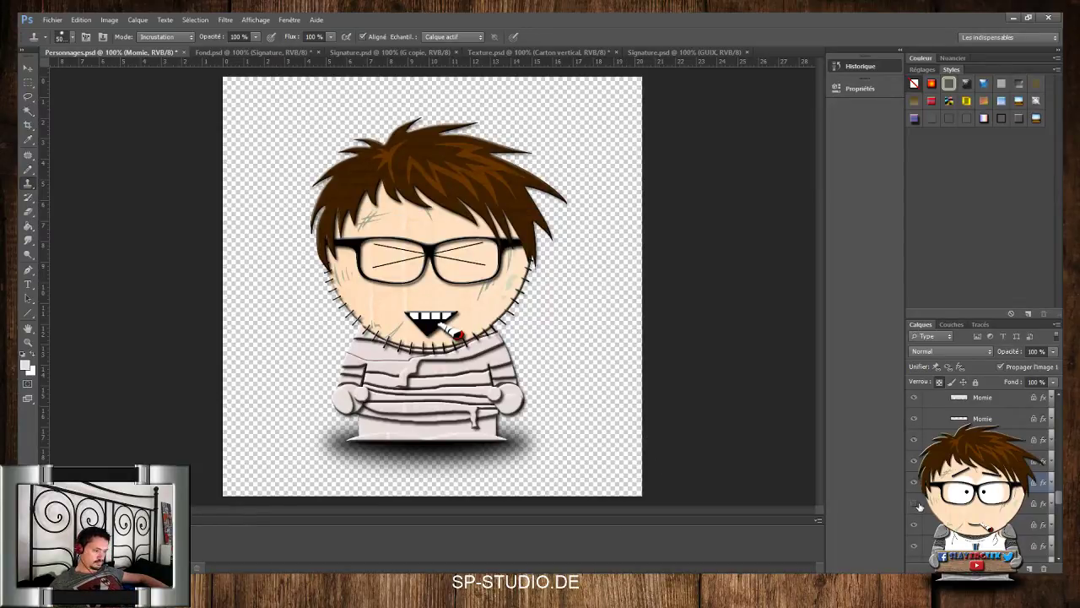
pyautogui.click(917, 504)
pyautogui.click(917, 462)
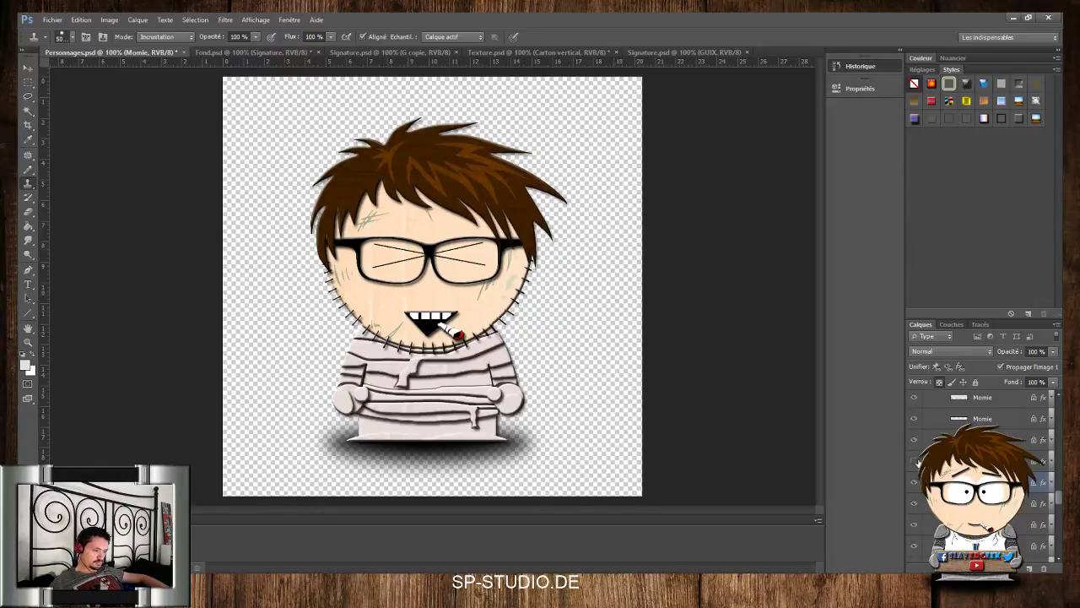
pyautogui.click(917, 462)
pyautogui.click(984, 462)
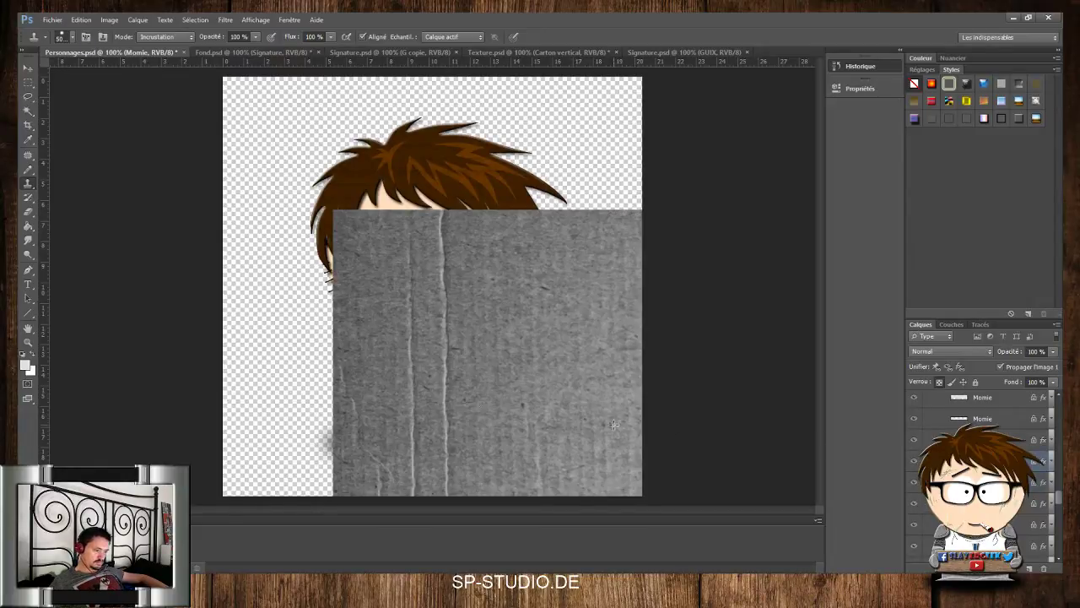
pyautogui.click(478, 408)
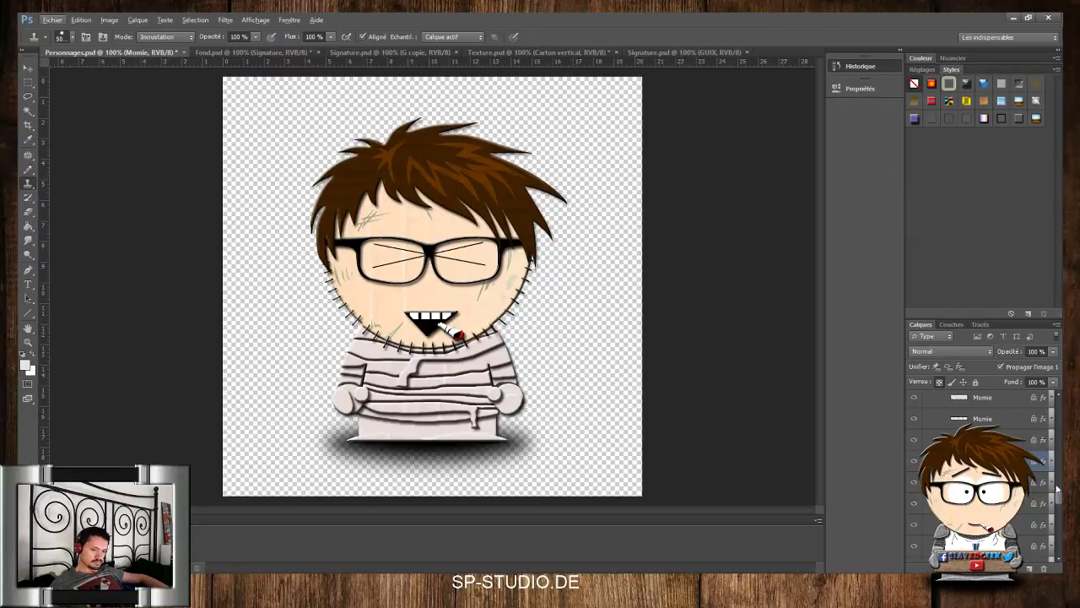
# Open the next clothing folder below the tops and make the visible Momie layer beneath MysterMask active
pyautogui.moveTo(1060, 501); pyautogui.dragTo(1060, 548)
pyautogui.click(944, 498)
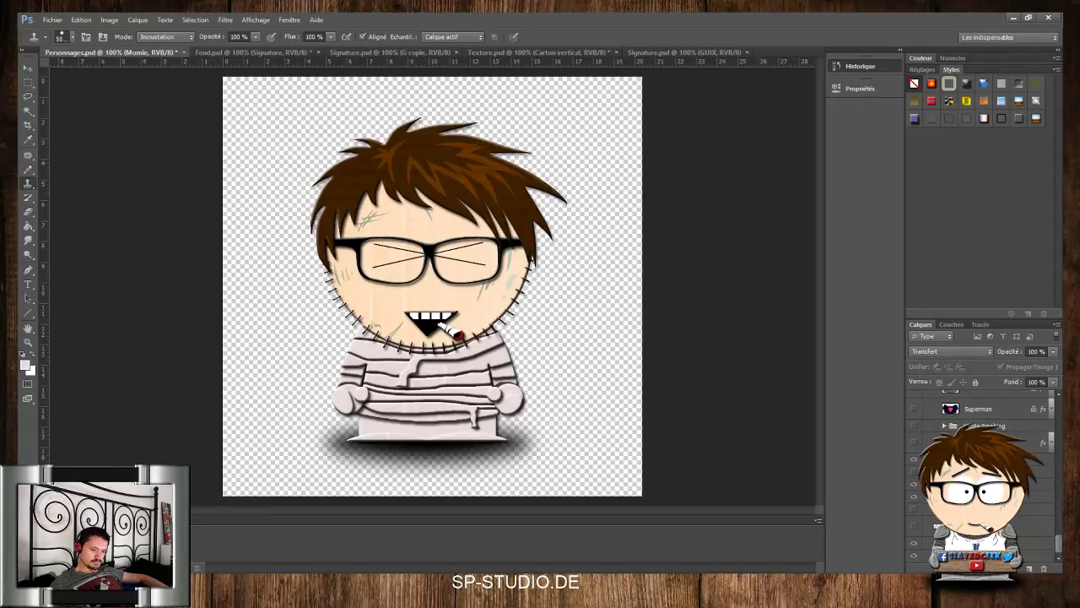
pyautogui.click(938, 485)
pyautogui.moveTo(1061, 502); pyautogui.dragTo(1061, 533)
pyautogui.click(983, 455)
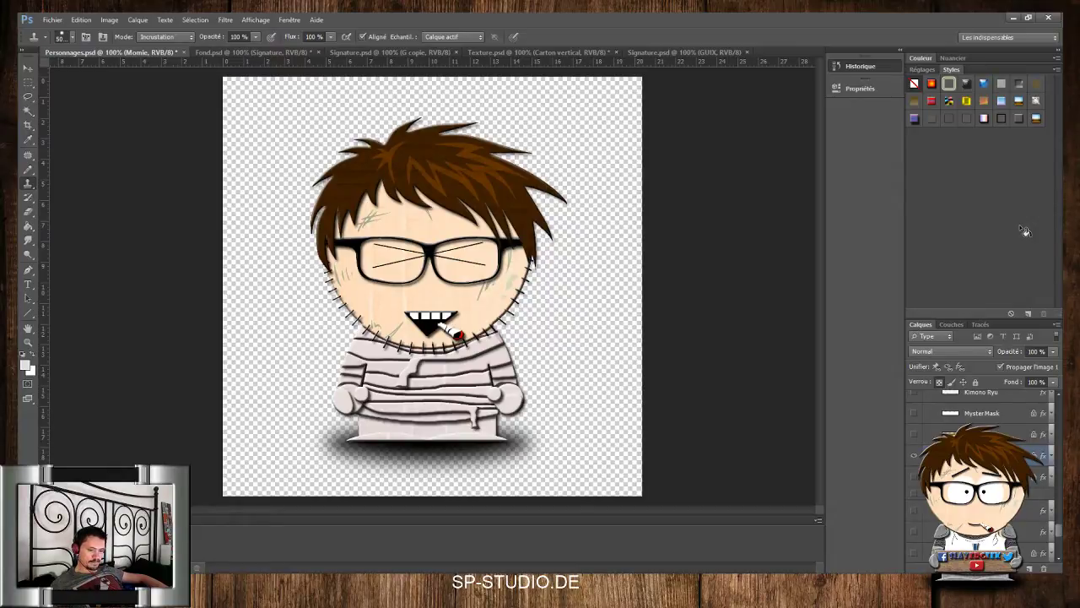
# Toggle individual Momie layers in the tops folder to check which bandage strip each one holds
pyautogui.scroll(3, 1060, 532)
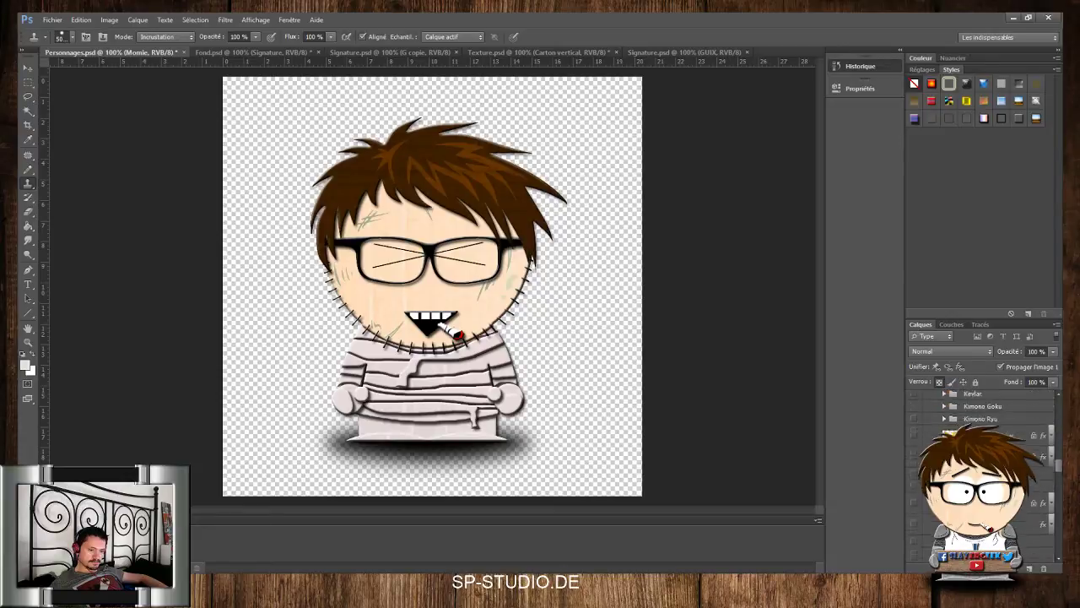
pyautogui.scroll(-3, 983, 473)
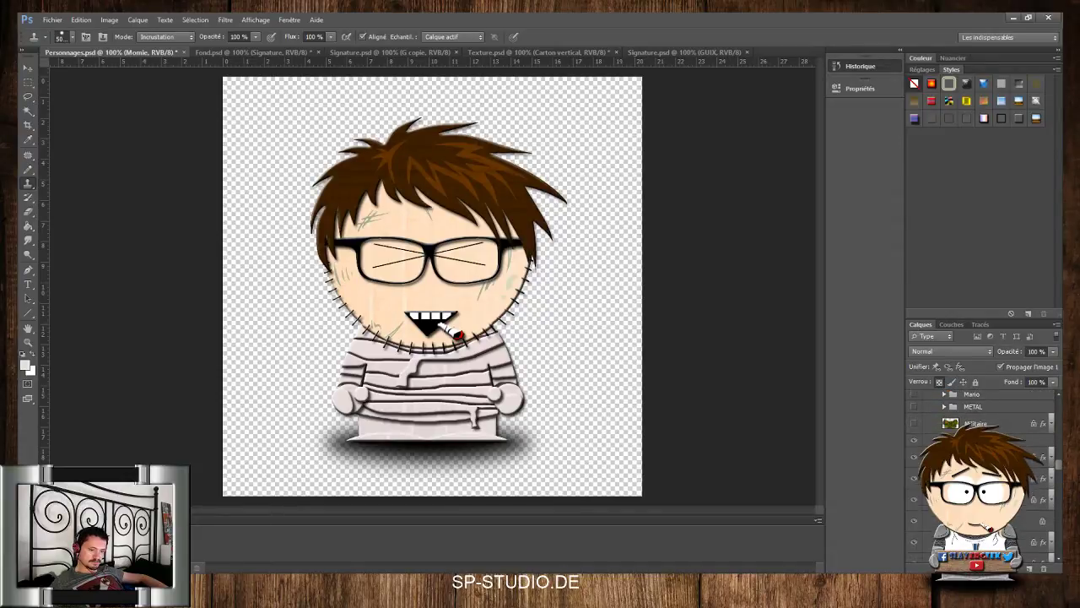
pyautogui.click(914, 499)
pyautogui.click(915, 502)
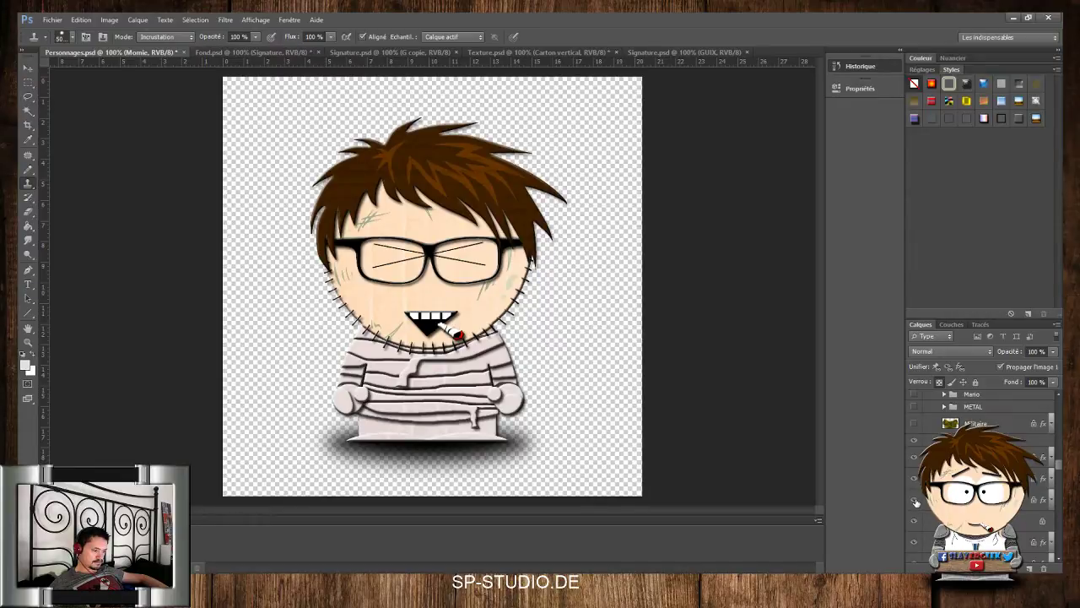
pyautogui.moveTo(1059, 467); pyautogui.dragTo(1059, 493)
pyautogui.scroll(-1, 979, 456)
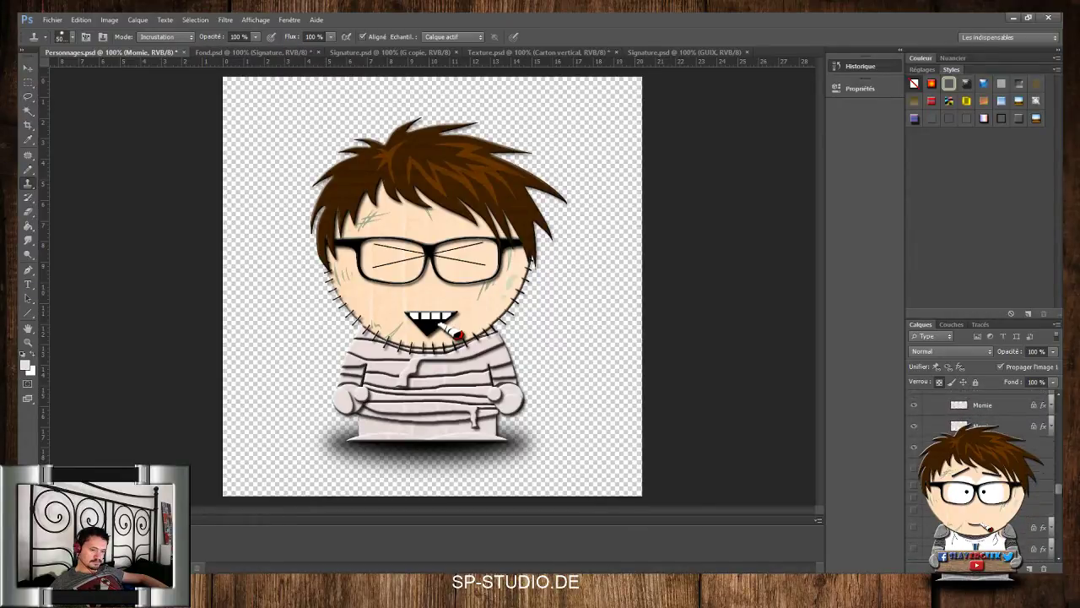
pyautogui.click(915, 427)
pyautogui.click(915, 427)
# Toggle the upper strips of the tops folder's Momie group to identify them, and make the wide bandage layer active for the Clone Stamp
pyautogui.moveTo(1060, 489); pyautogui.dragTo(1059, 481)
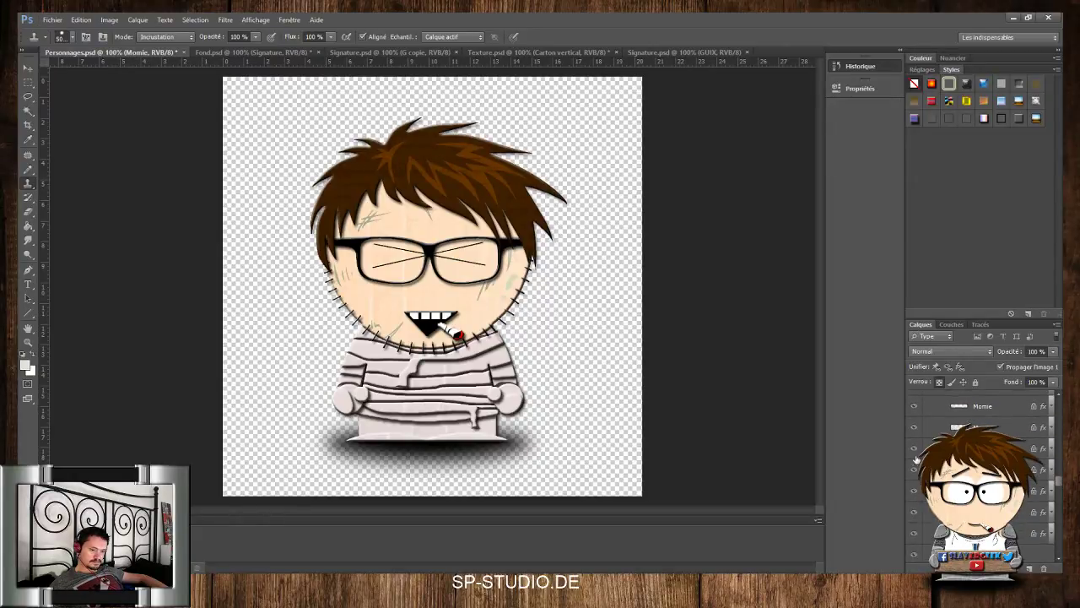
pyautogui.click(915, 470)
pyautogui.click(915, 470)
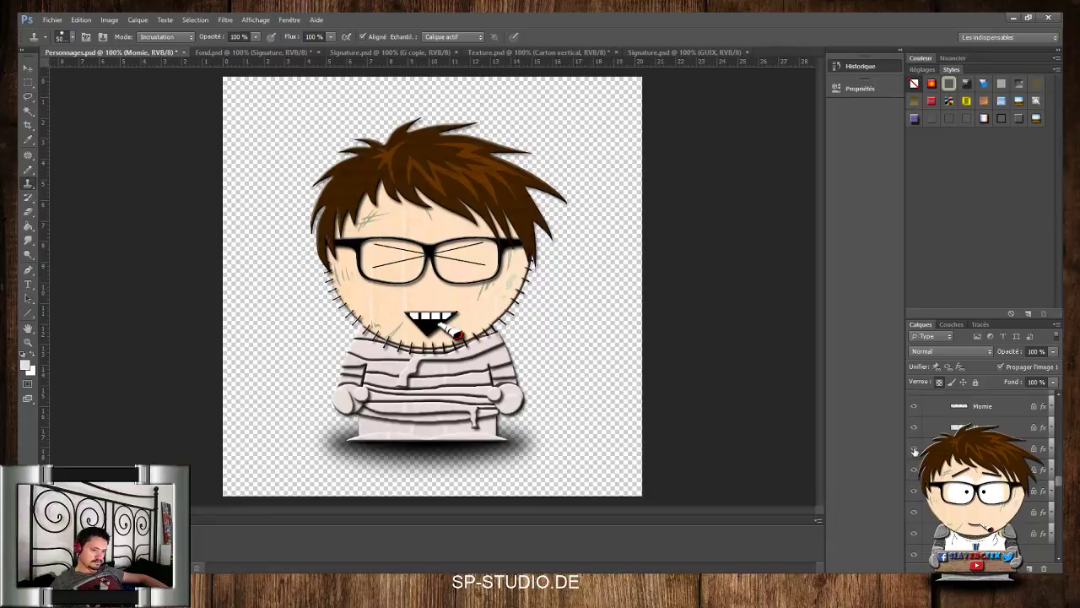
pyautogui.click(914, 450)
pyautogui.click(914, 449)
pyautogui.click(915, 430)
pyautogui.click(915, 430)
pyautogui.click(978, 429)
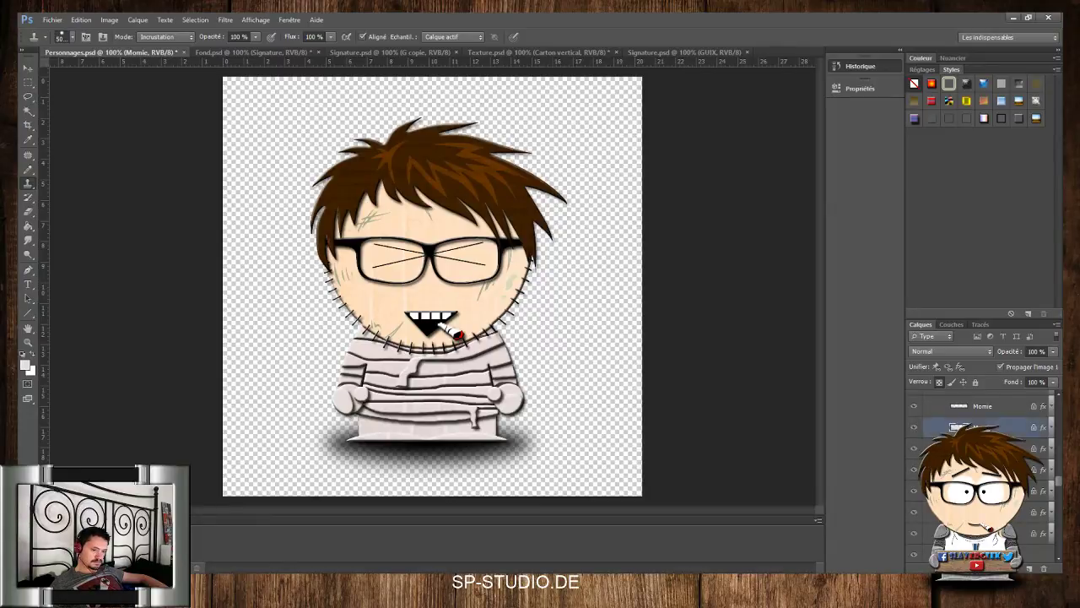
pyautogui.hotkey('ctrl', 'alt', 'g')
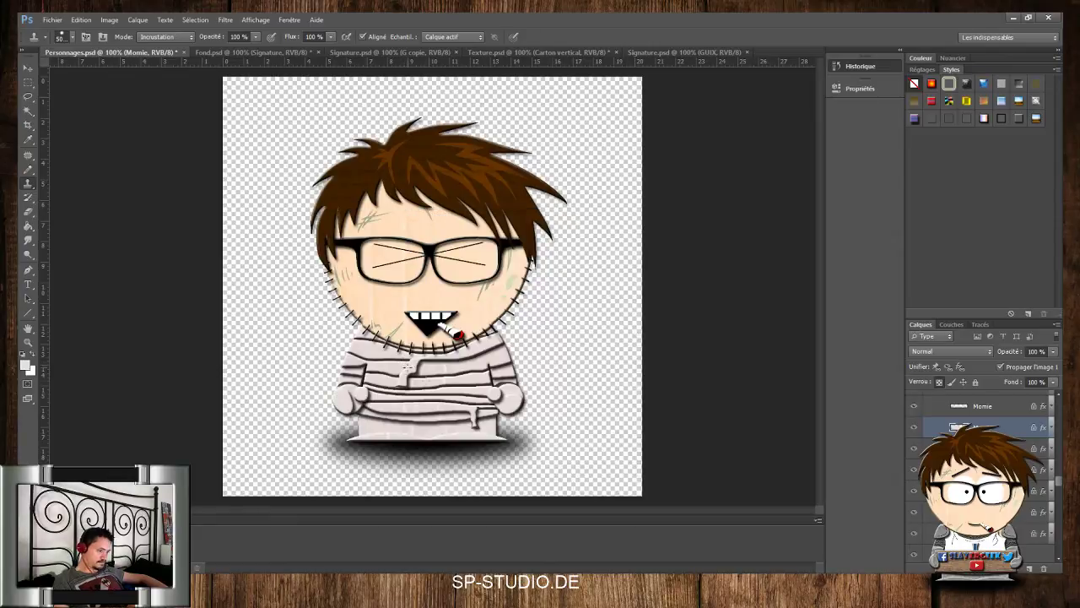
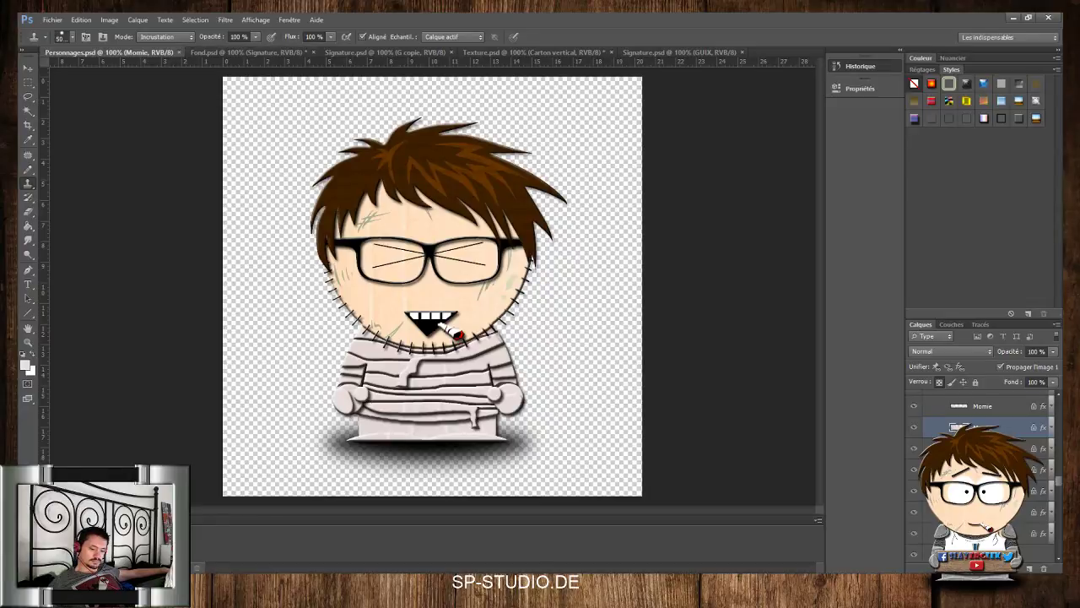
# Select the Chapeau folder, make it visible and expand its list of hats
pyautogui.scroll(3, 1046, 470)
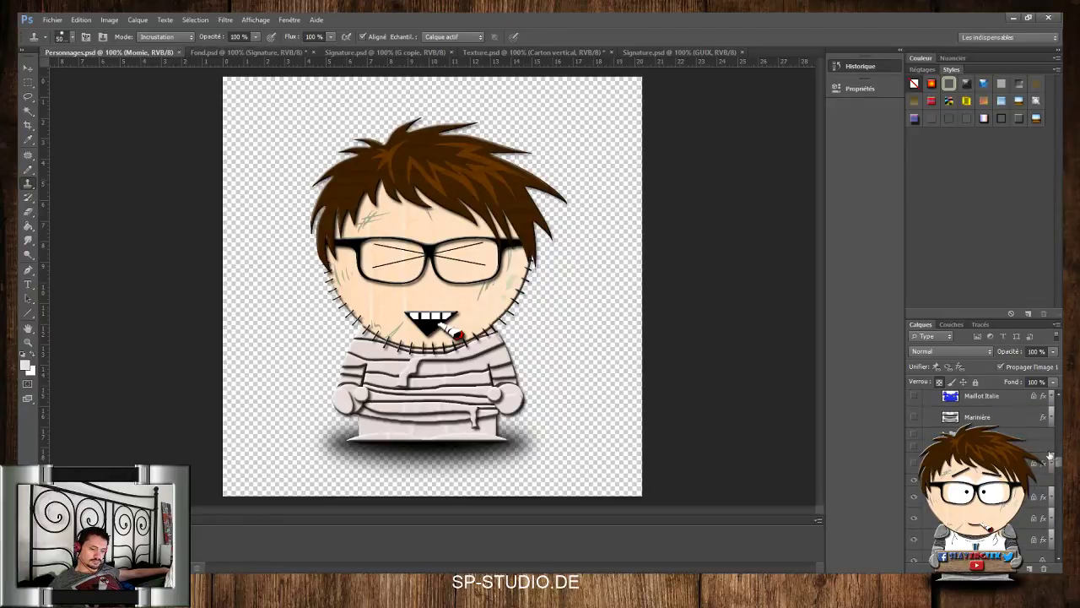
pyautogui.click(1046, 469)
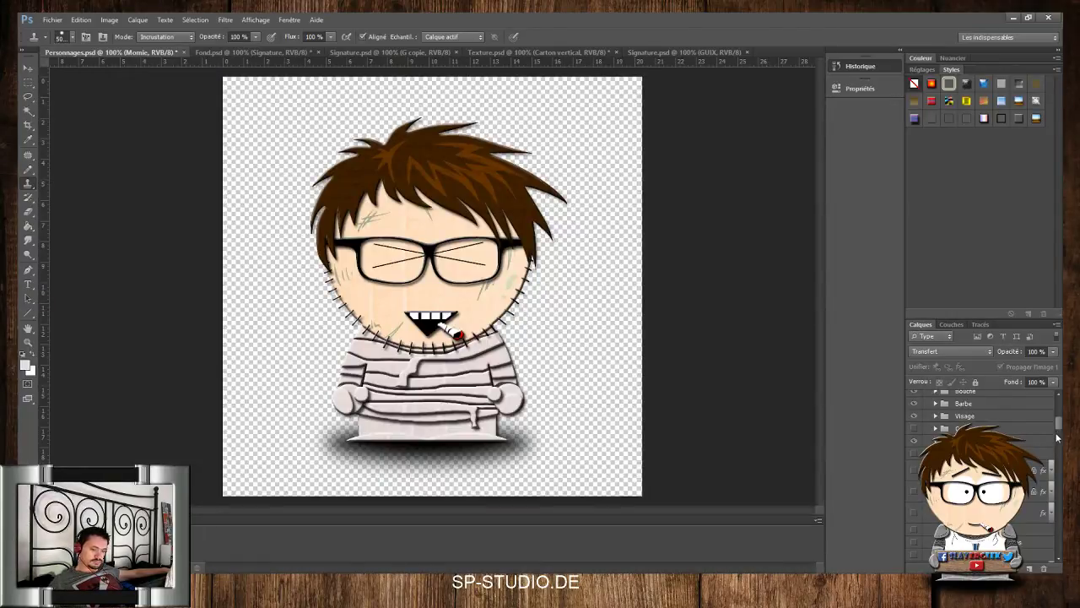
pyautogui.moveTo(1059, 425); pyautogui.dragTo(1059, 414)
pyautogui.scroll(-1, 1044, 421)
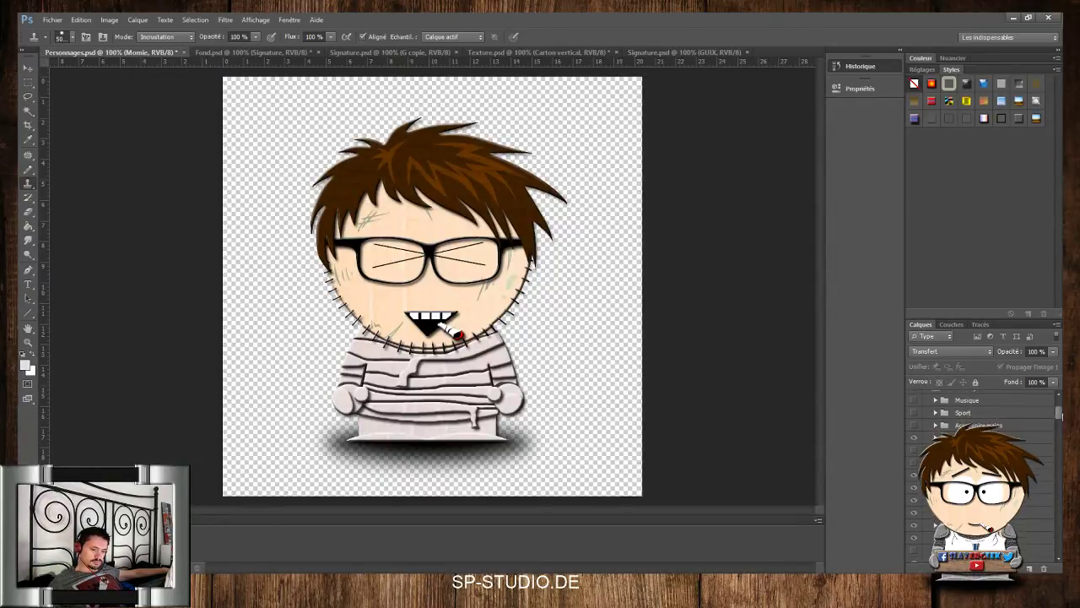
pyautogui.click(970, 456)
pyautogui.click(914, 456)
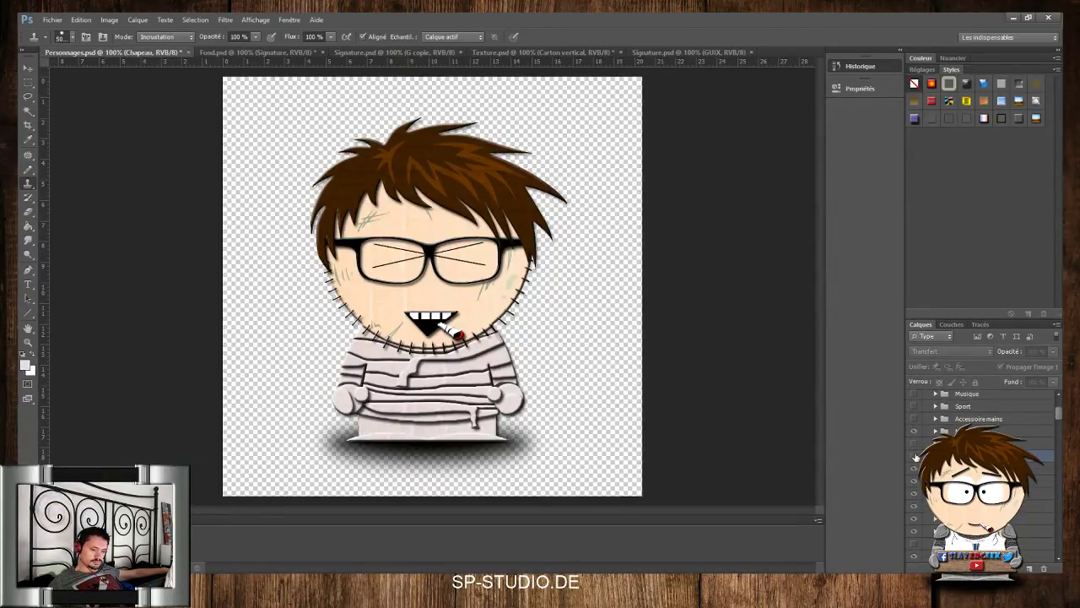
pyautogui.click(935, 456)
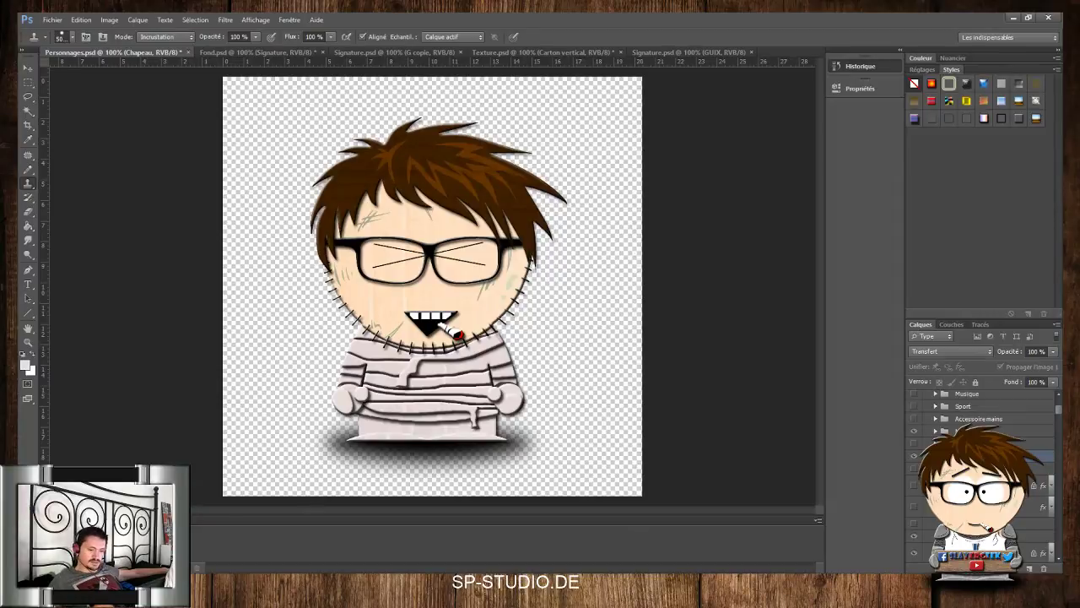
# Look through the hats in the Chapeau folder, then collapse the César group and hide its laurel wreath
pyautogui.scroll(-5, 979, 481)
pyautogui.click(914, 506)
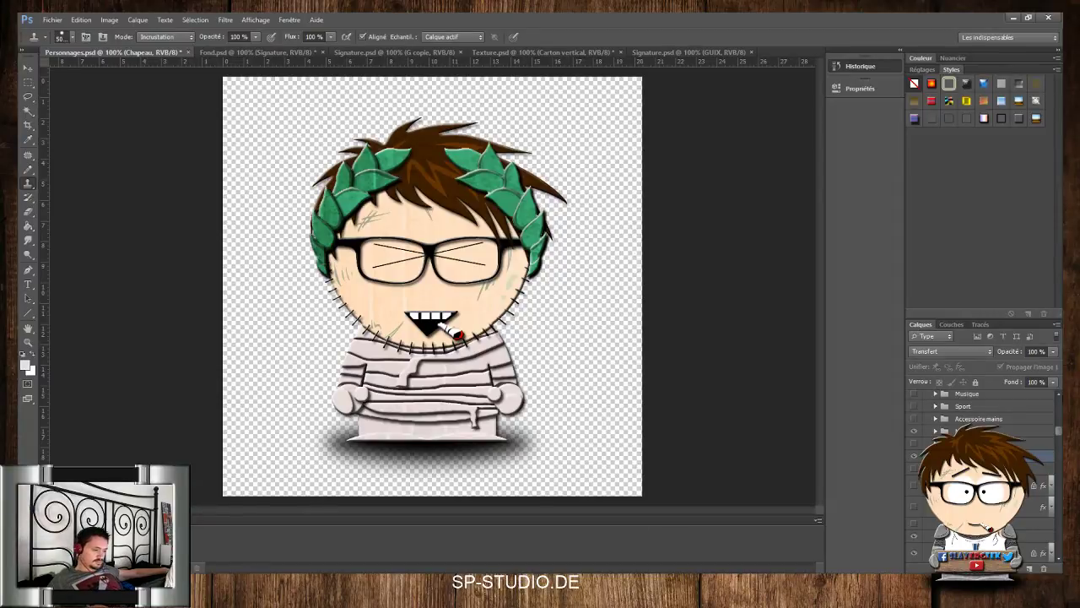
pyautogui.scroll(-3, 979, 481)
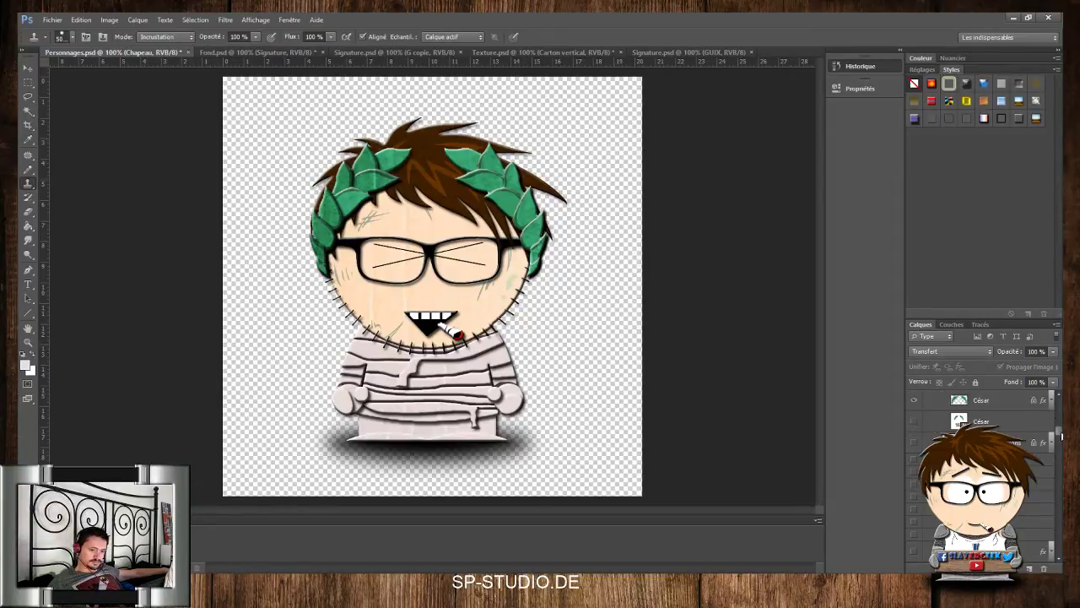
pyautogui.scroll(3, 1058, 430)
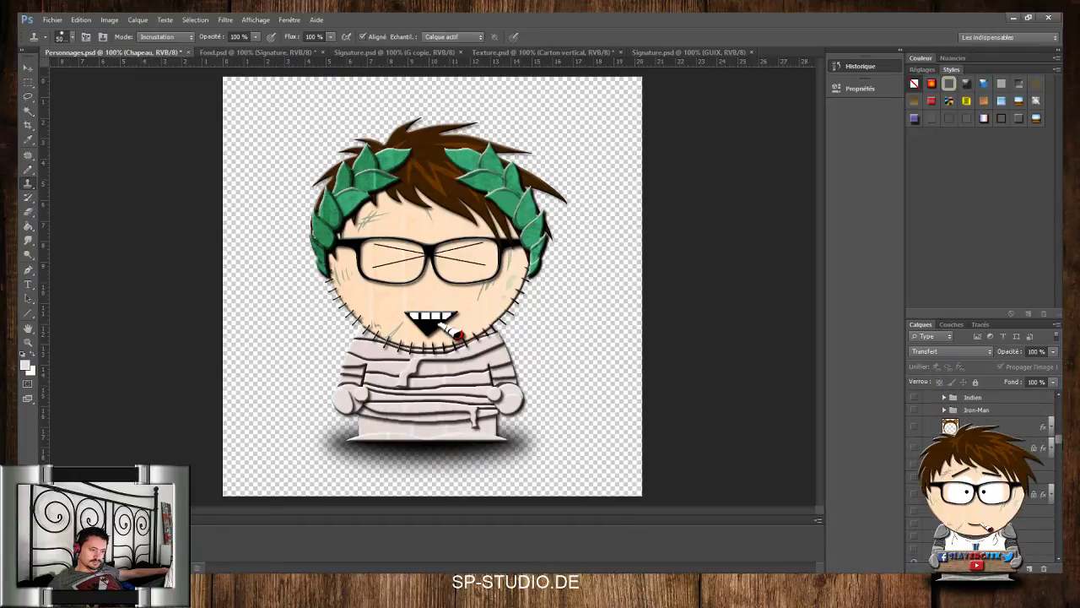
pyautogui.moveTo(1059, 439); pyautogui.dragTo(1058, 440)
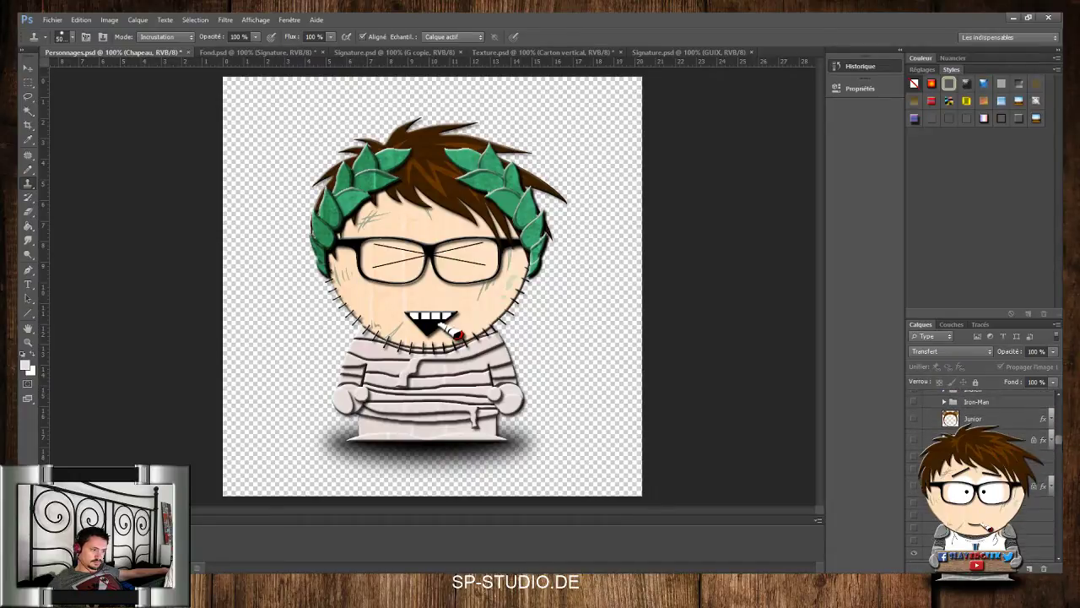
pyautogui.scroll(-2, 983, 422)
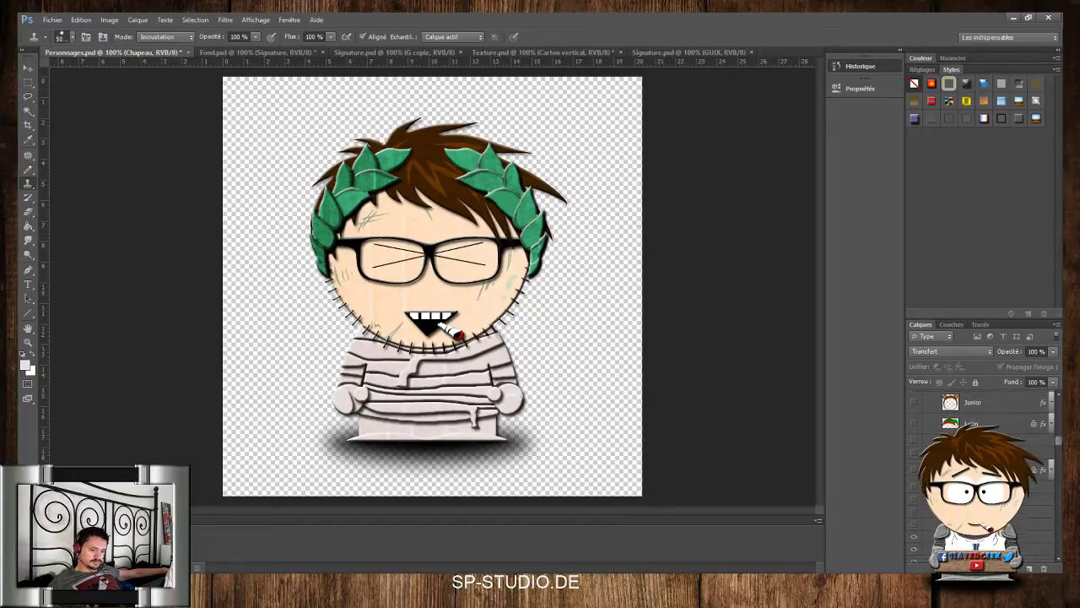
pyautogui.scroll(10, 984, 422)
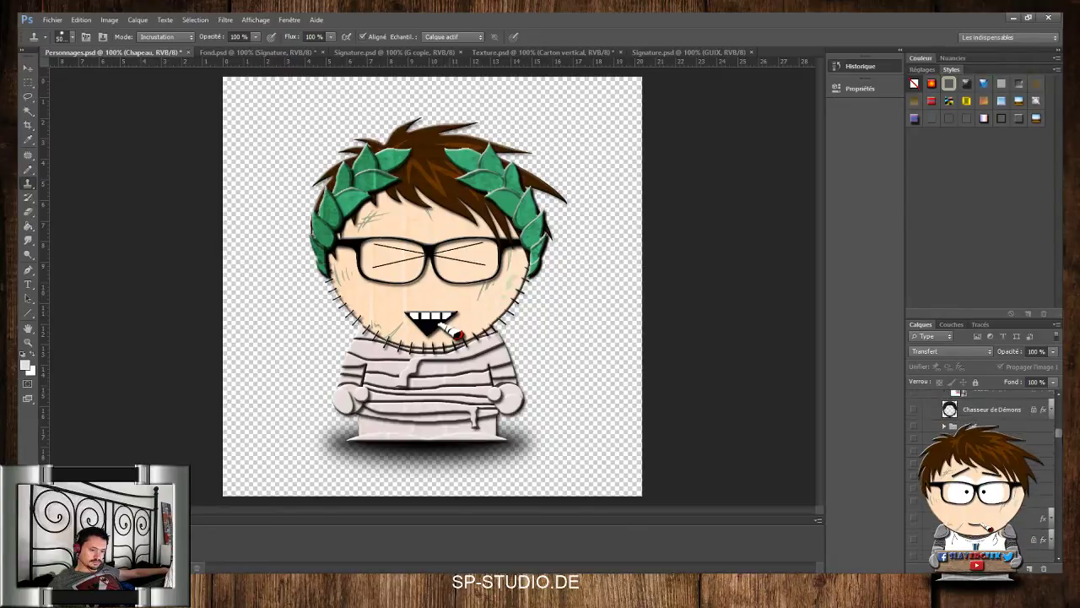
pyautogui.scroll(5, 999, 423)
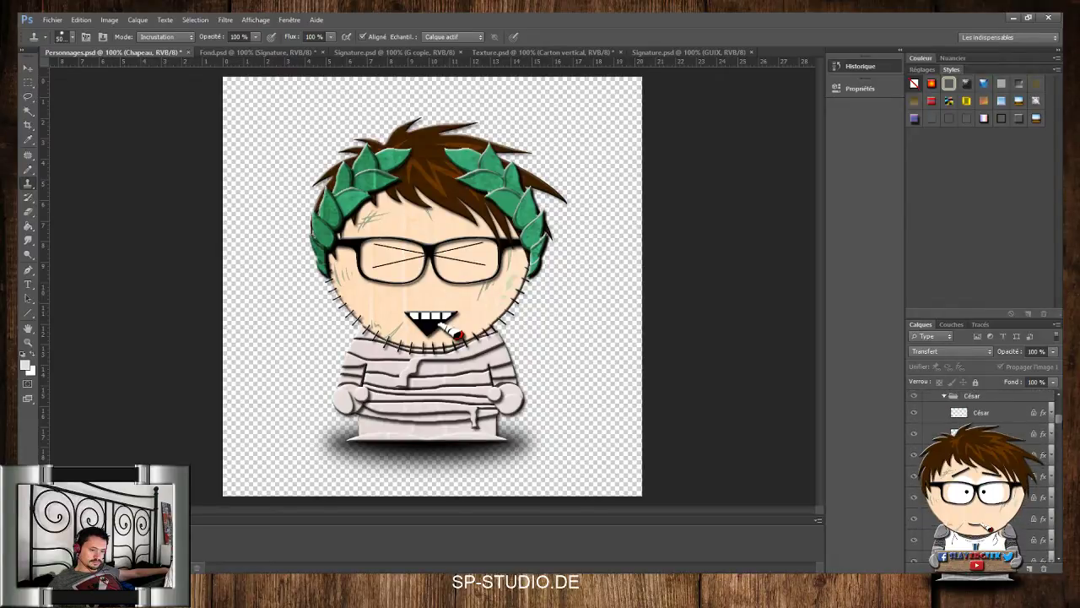
pyautogui.click(944, 437)
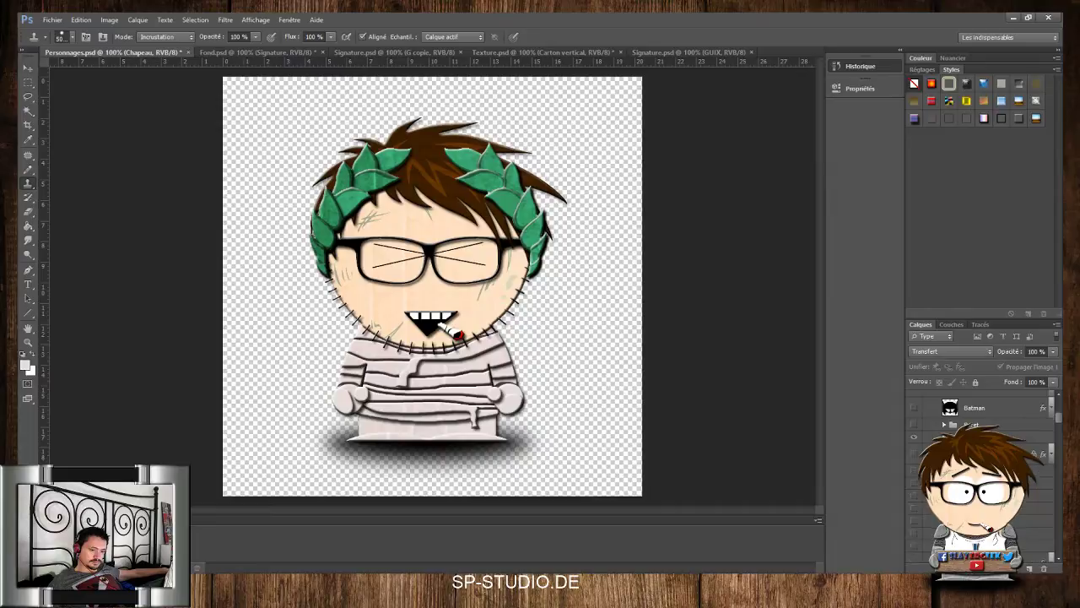
pyautogui.click(913, 437)
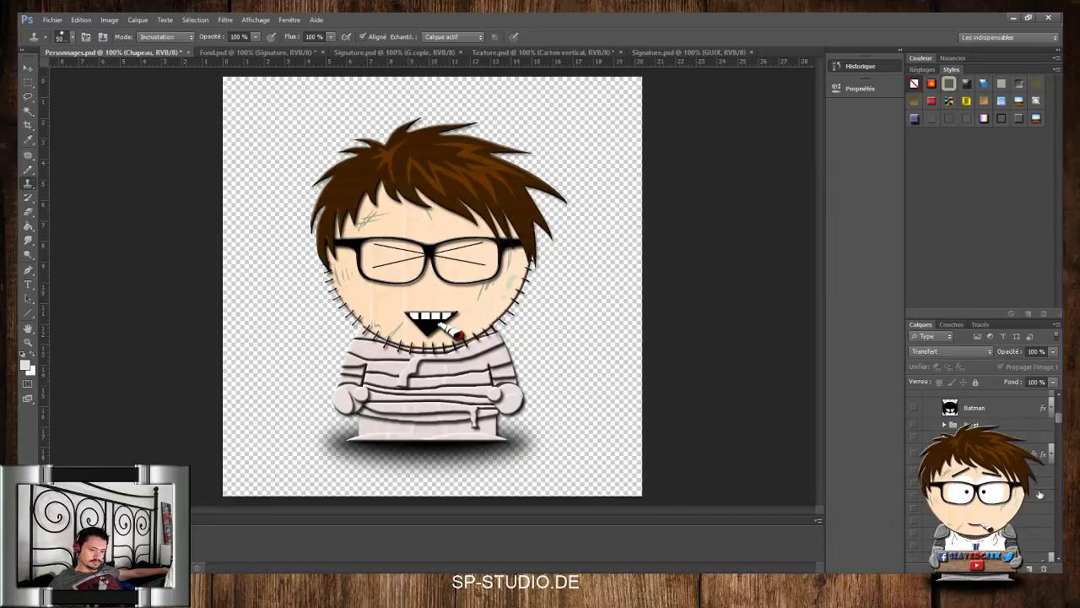
# Create a group named Momie among the hats in the Chapeau folder
pyautogui.scroll(-2, 1060, 431)
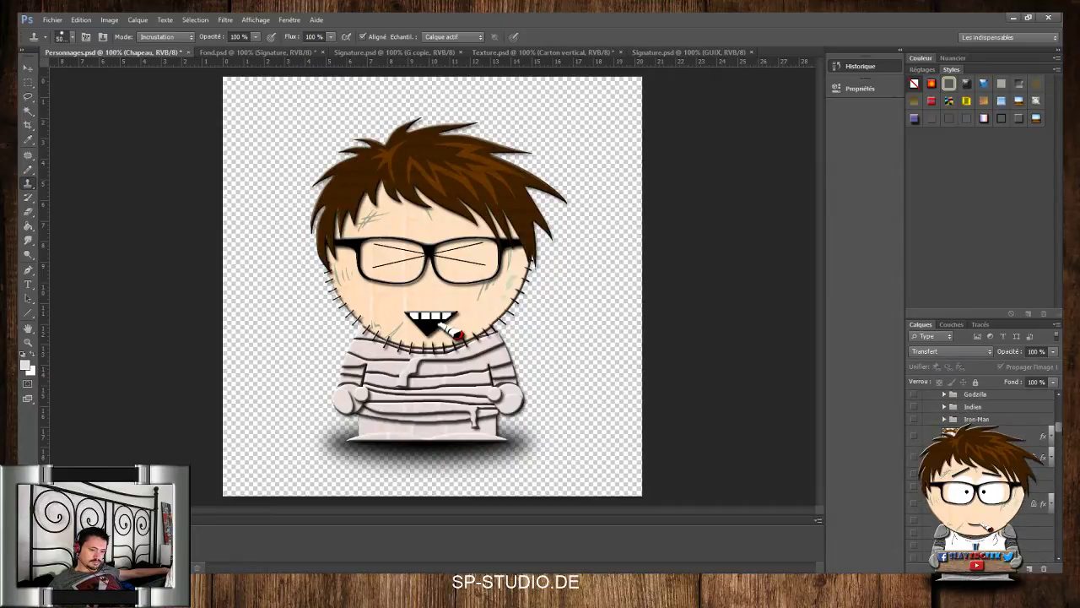
pyautogui.scroll(-1, 1060, 431)
pyautogui.click(986, 478)
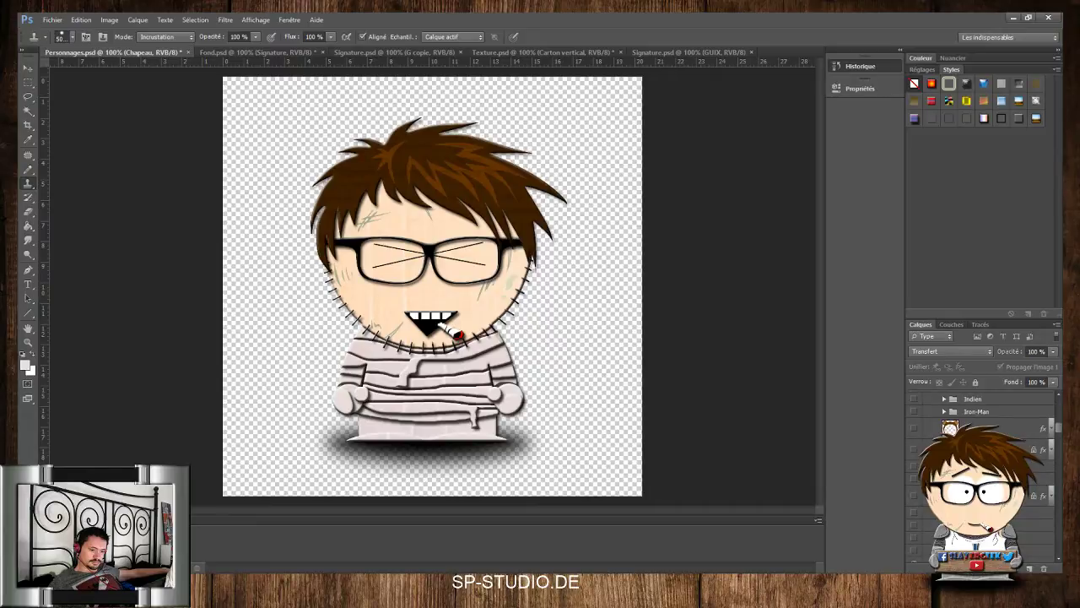
pyautogui.hotkey('ctrl', 'g')
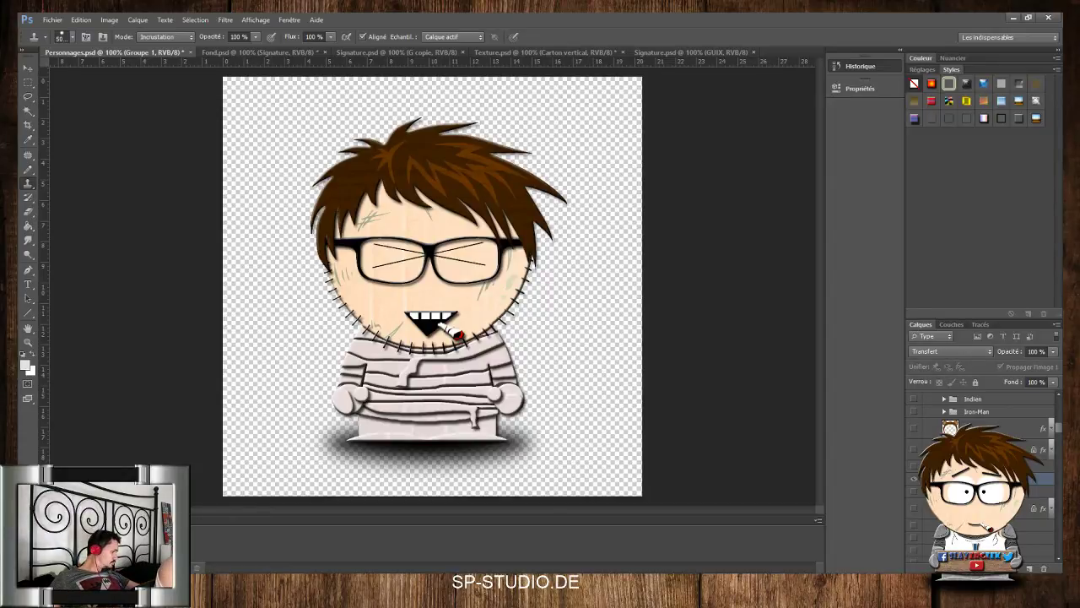
pyautogui.press('Return')
# Bring the sp-studio (3) mummy picture into the Momie hat group, rename its layer Momie and hide it
pyautogui.click(983, 491)
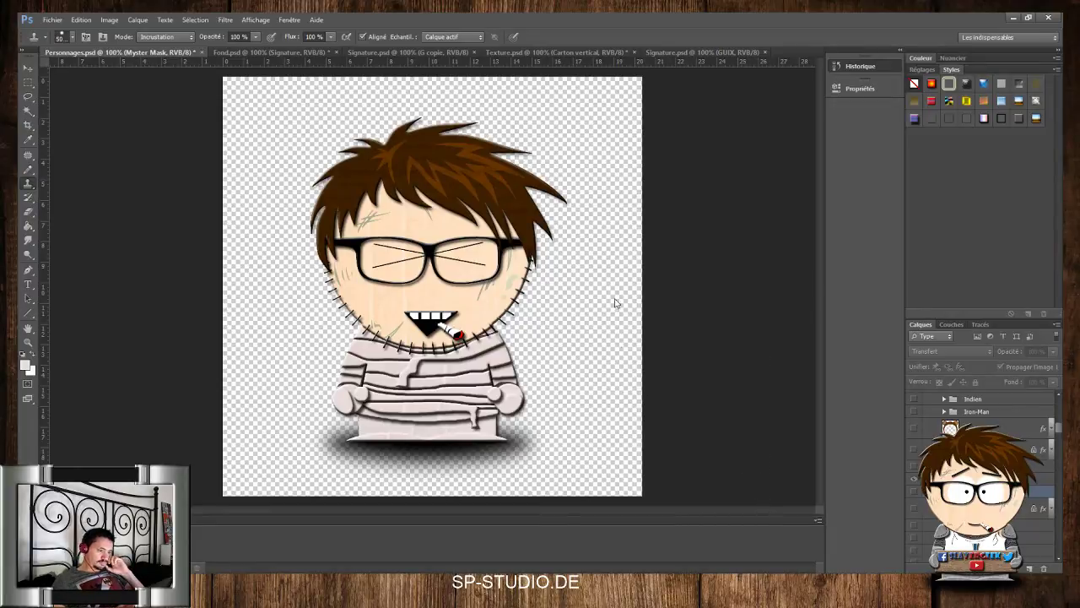
pyautogui.click(755, 504)
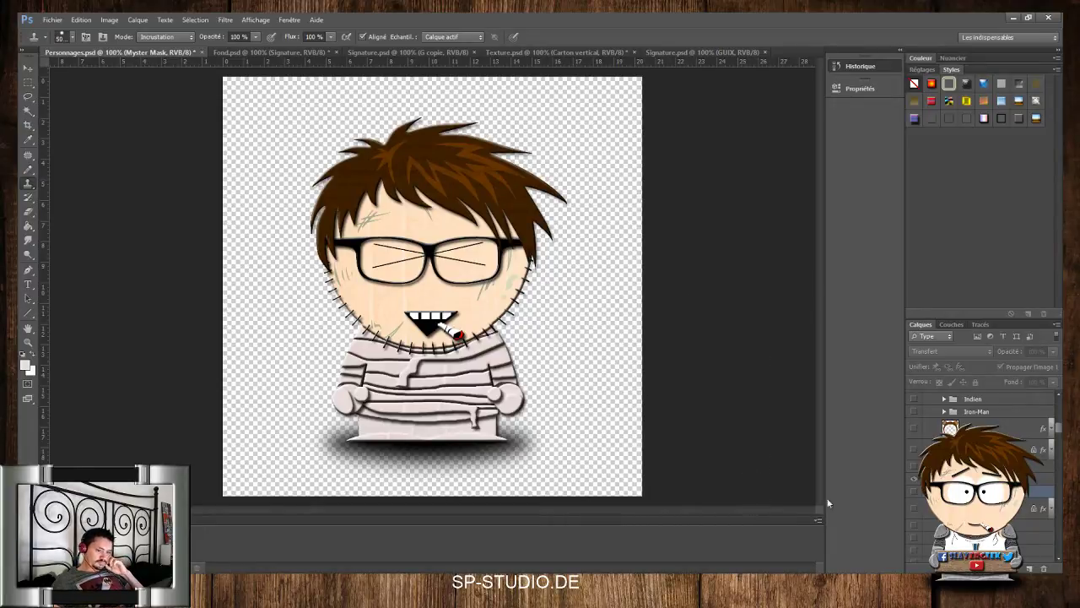
pyautogui.click(563, 36)
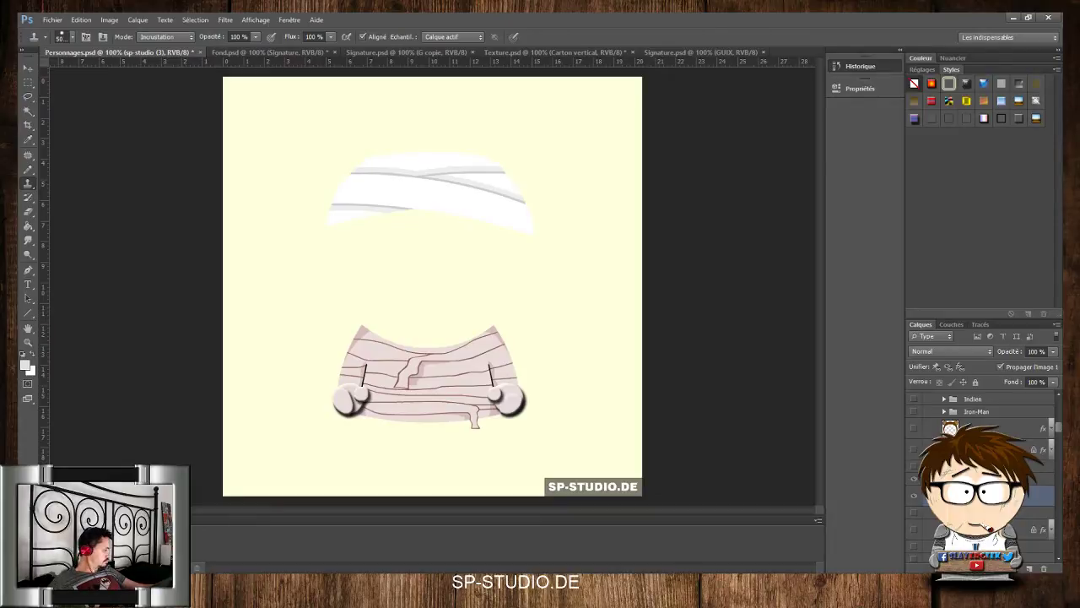
pyautogui.click(979, 479)
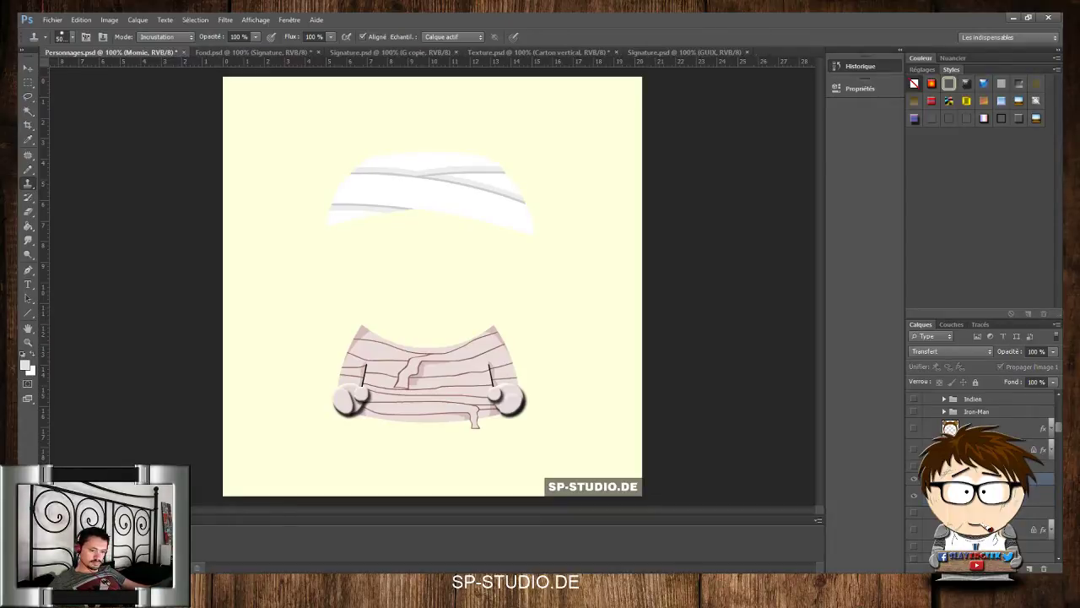
pyautogui.click(979, 496)
pyautogui.click(914, 495)
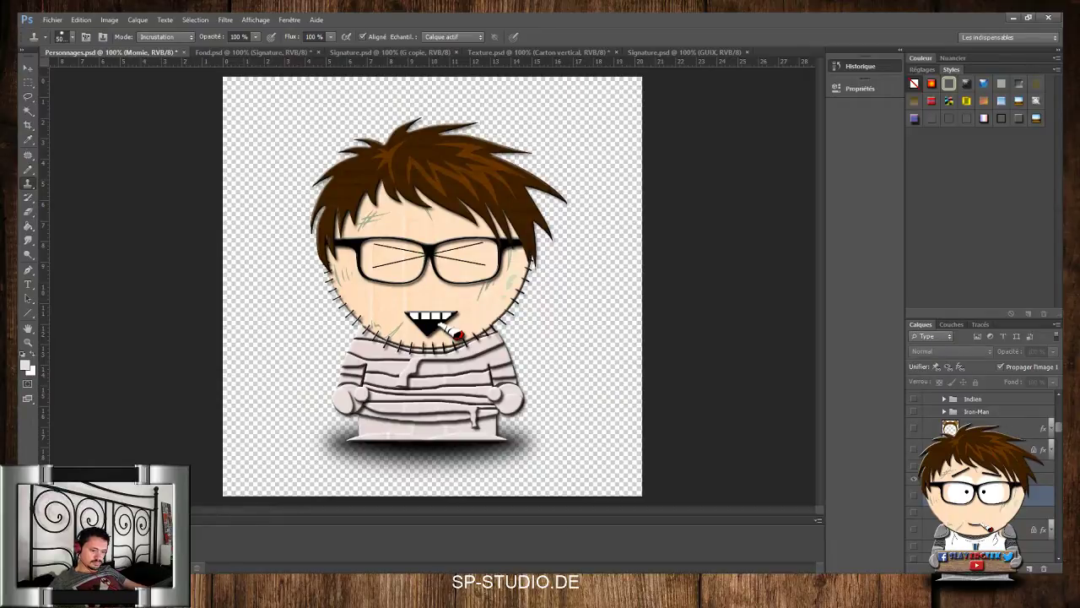
# Duplicate the hidden Momie picture layer in the hat group, then make the upper of the two layers active
pyautogui.hotkey('ctrl', 'alt', 'shift', 's')
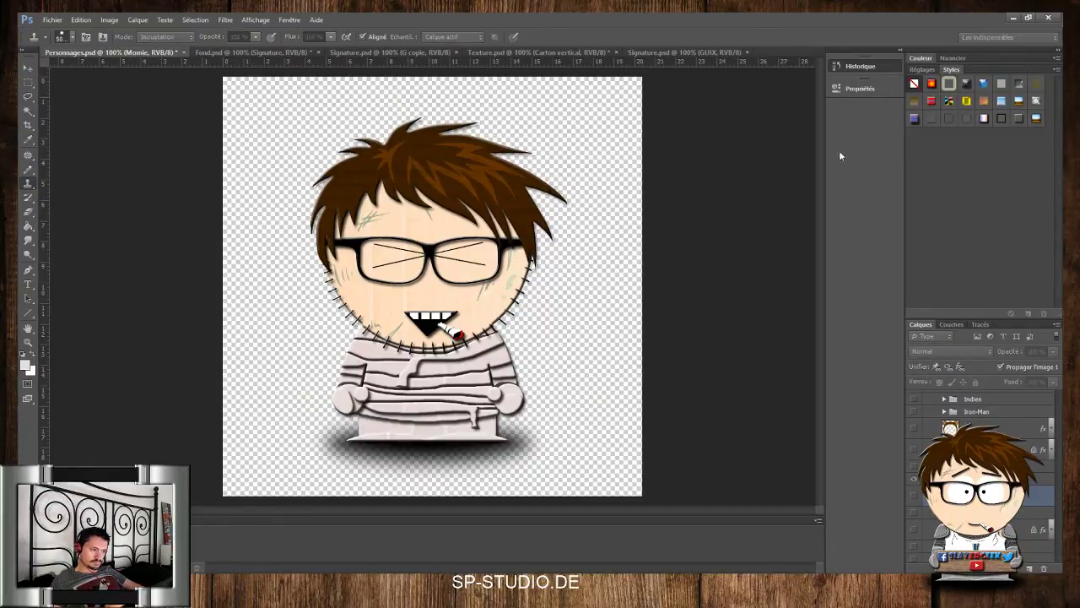
pyautogui.click(652, 191)
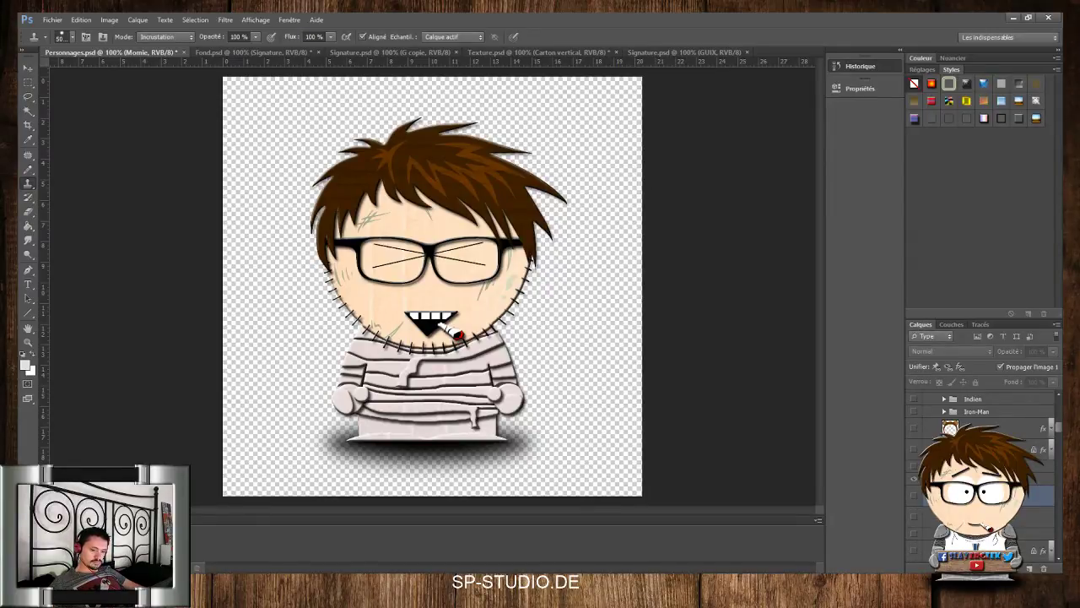
pyautogui.click(984, 517)
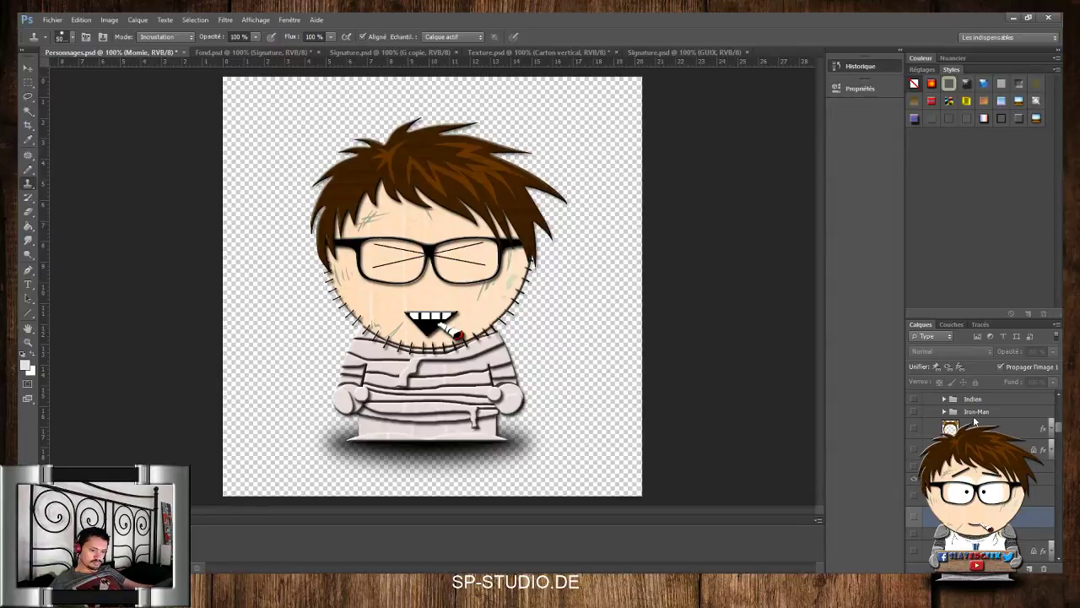
pyautogui.click(979, 496)
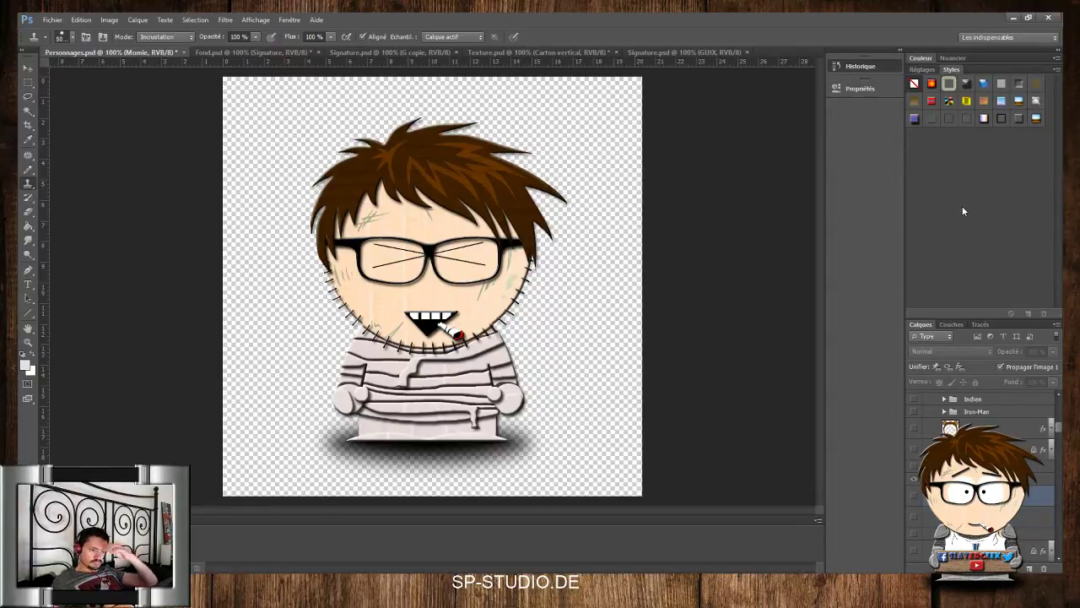
# Show the upper Momie layer and delete its pale yellow background and everything below the headband using the Magic Wand and rectangular selection
pyautogui.click(914, 494)
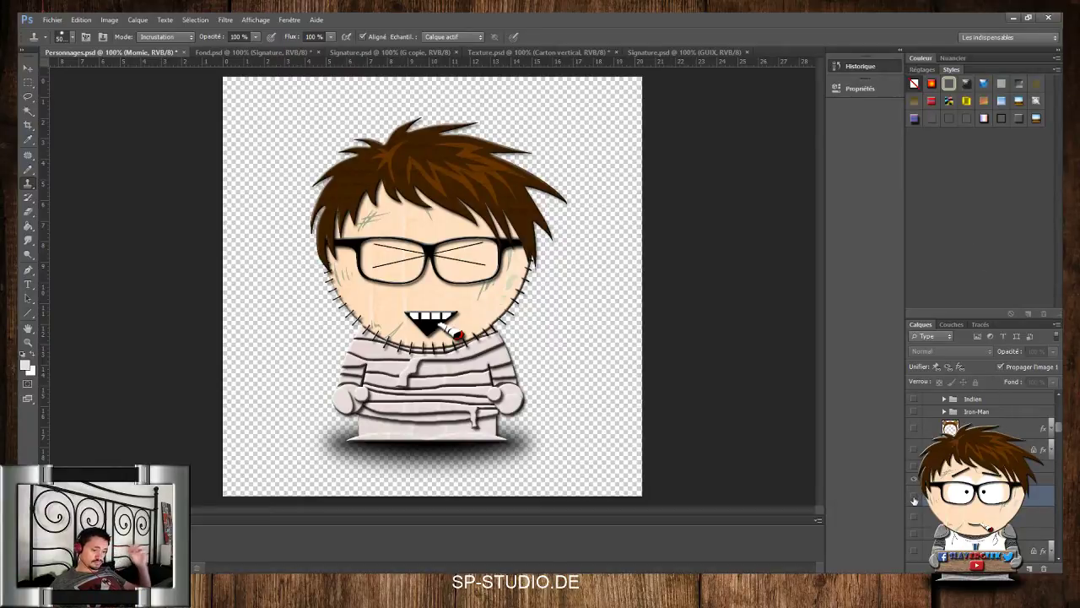
pyautogui.click(28, 110)
pyautogui.click(578, 285)
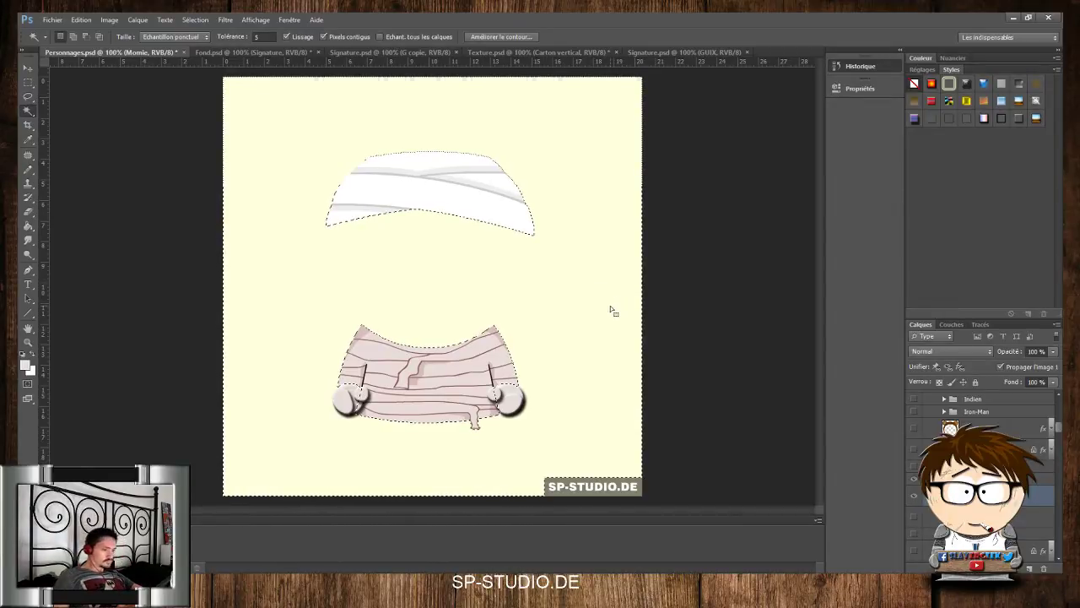
pyautogui.press('Delete')
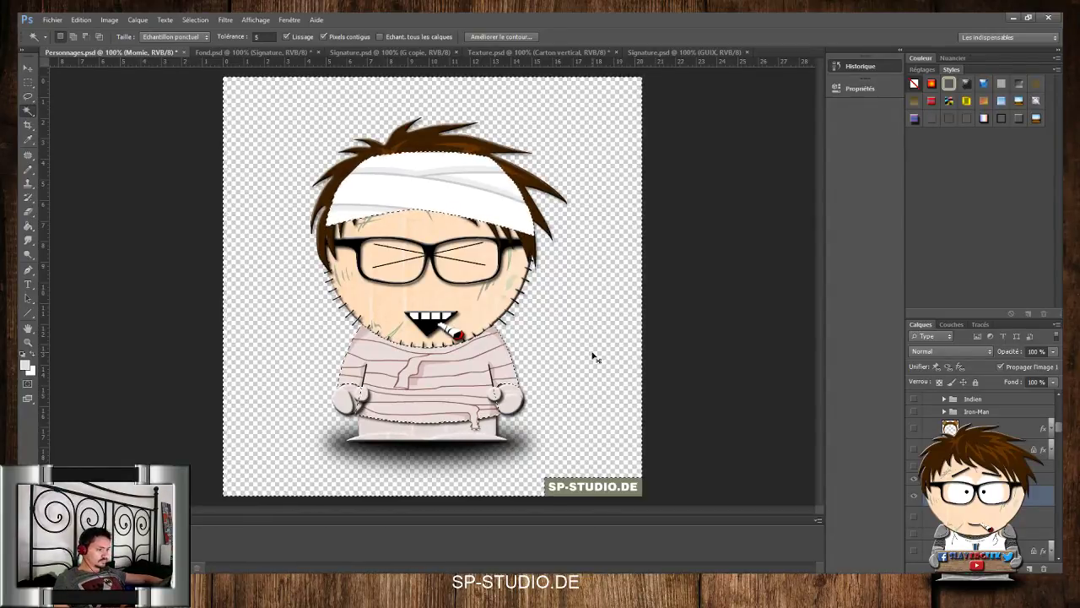
pyautogui.hotkey('ctrl', 'd')
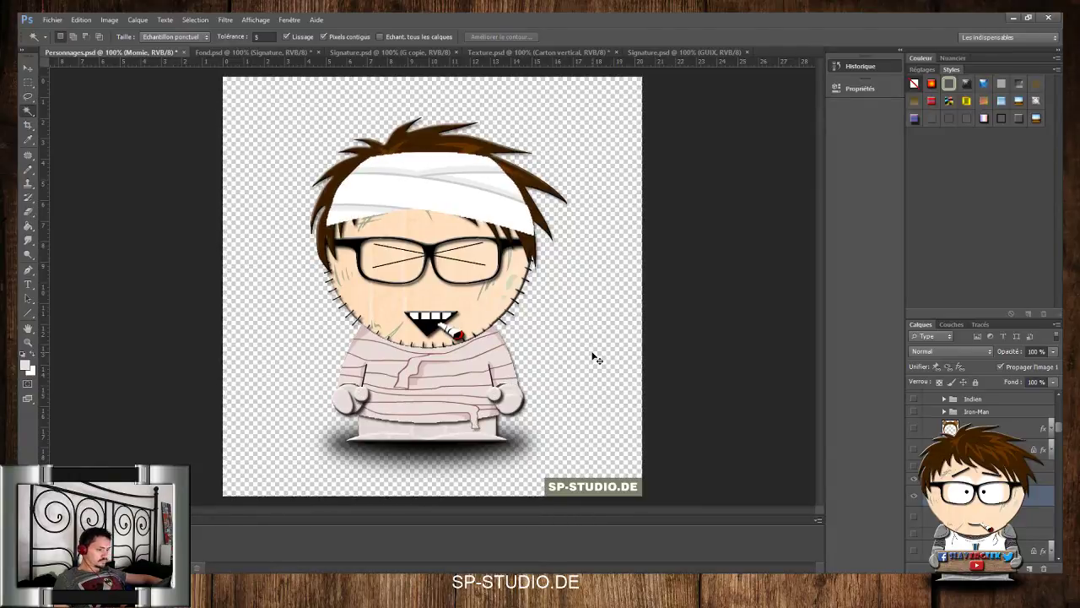
pyautogui.click(28, 82)
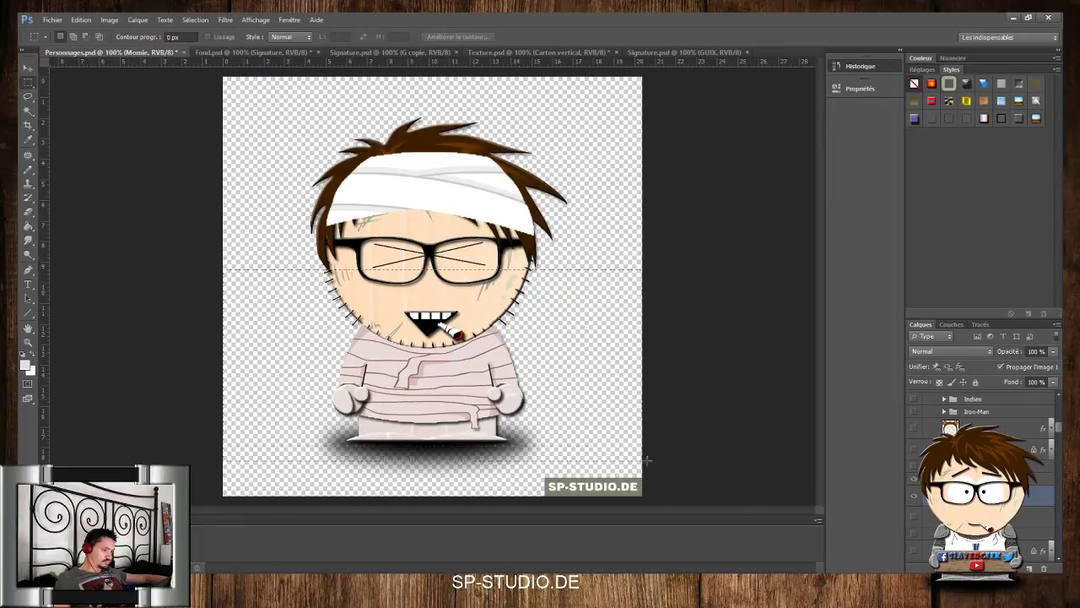
pyautogui.moveTo(646, 460); pyautogui.dragTo(769, 554)
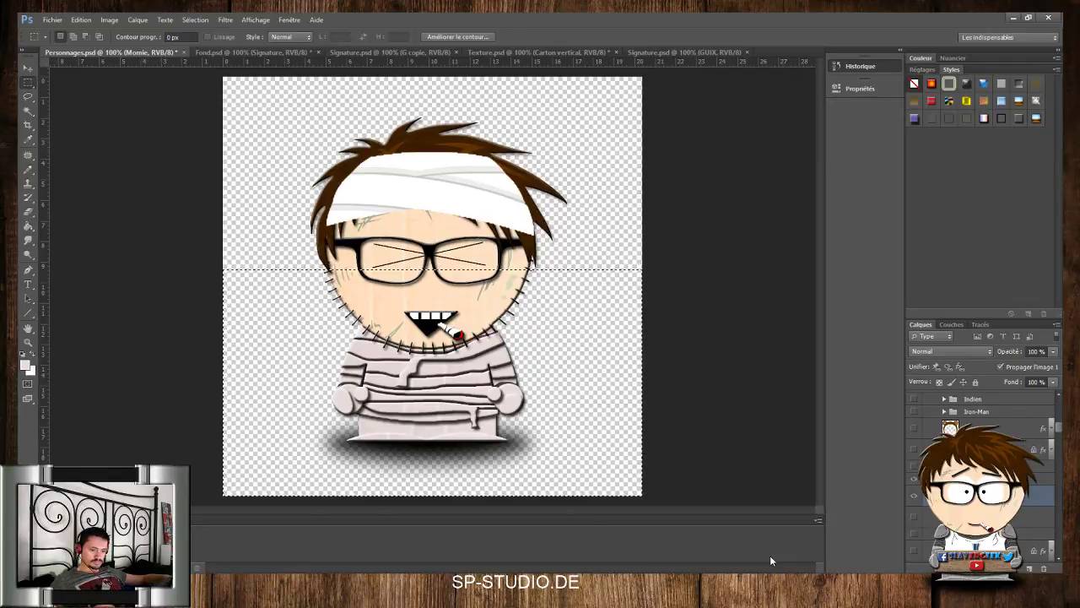
# Apply the saved bevel style used for the bandages to the headband layer and duplicate that layer
pyautogui.click(1019, 119)
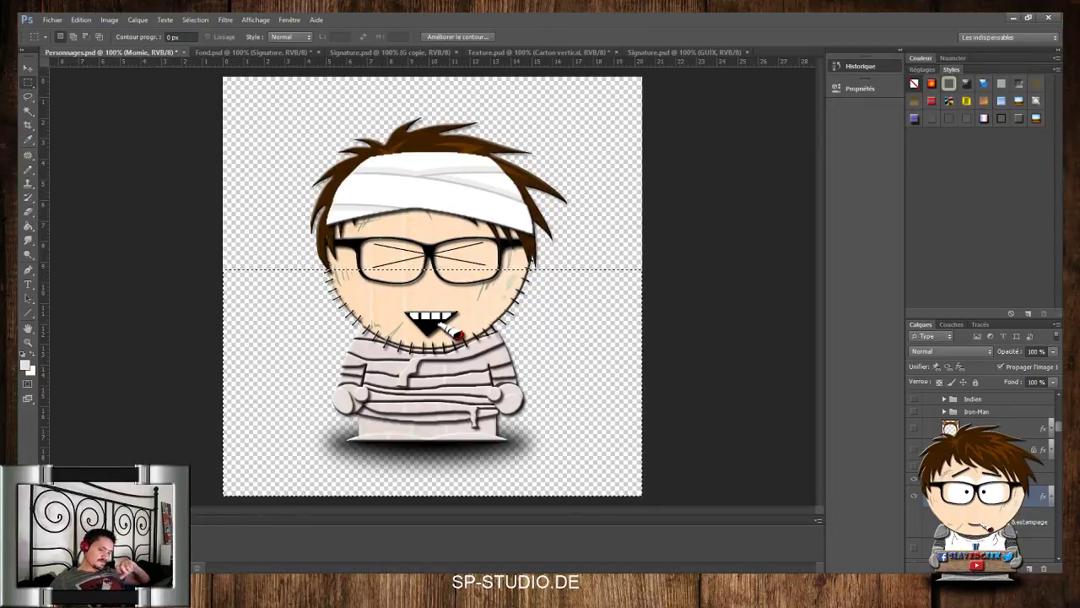
pyautogui.click(969, 132)
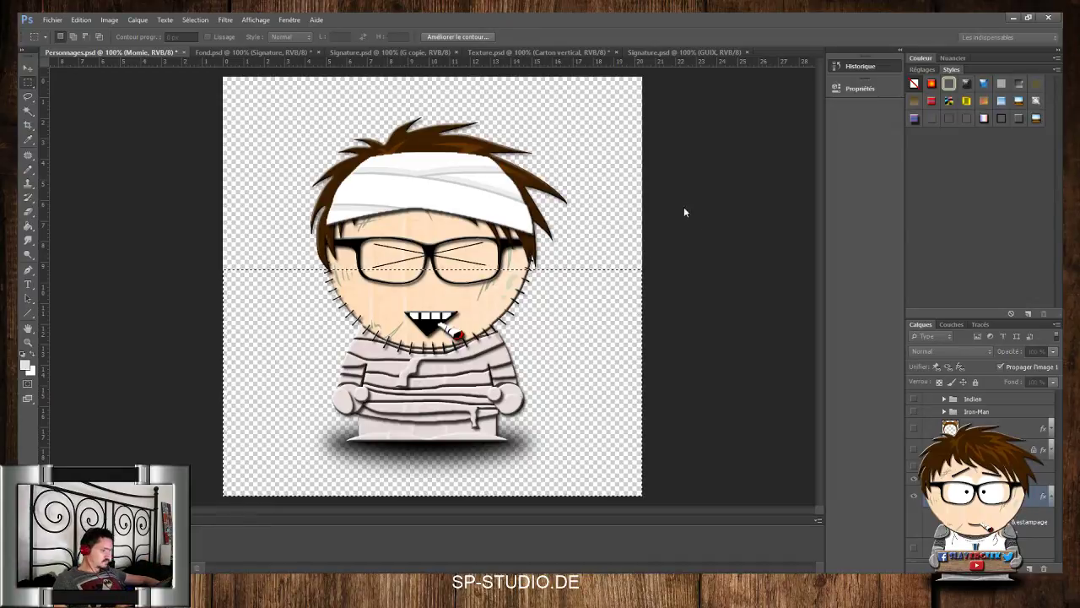
pyautogui.click(649, 189)
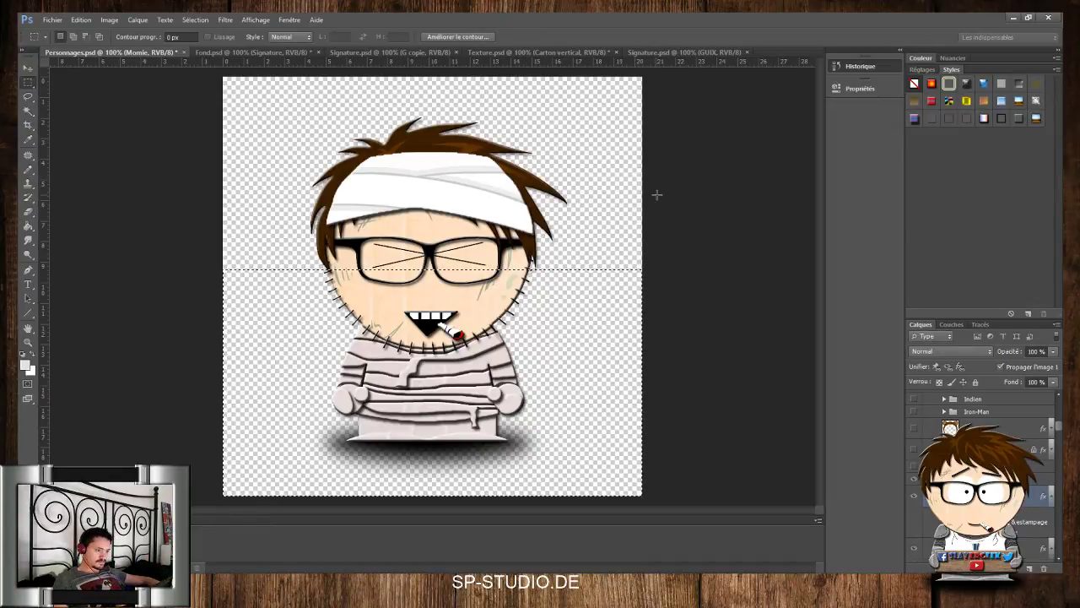
# Select the headband's wide diagonal strip with the Magic Wand and paint it the costume's pinkish grey with the Pencil tool
pyautogui.click(28, 111)
pyautogui.click(477, 203)
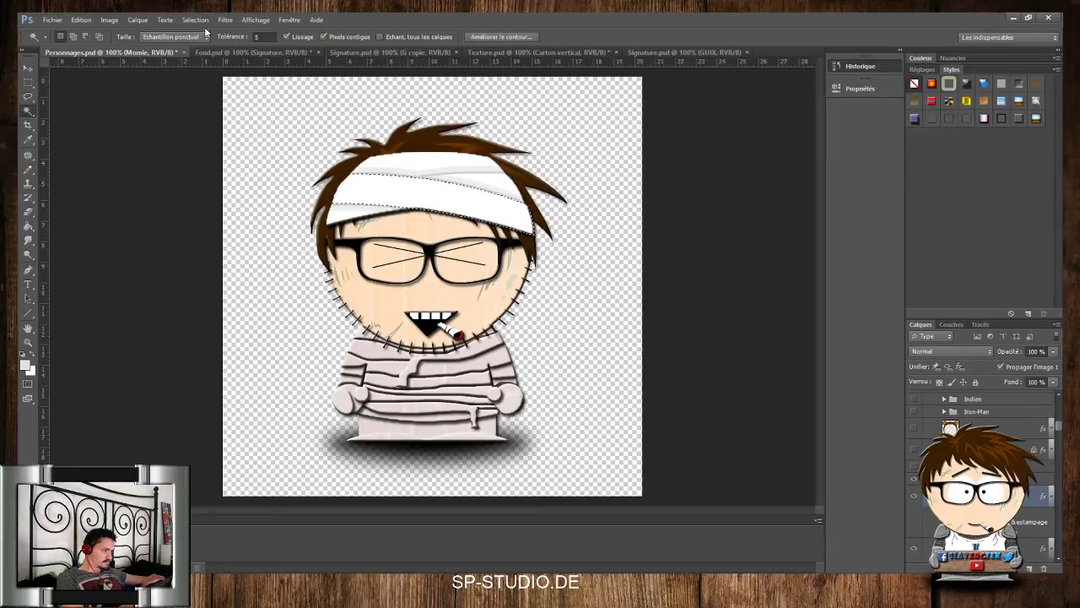
pyautogui.hotkey('ctrl', 'shift', 'i')
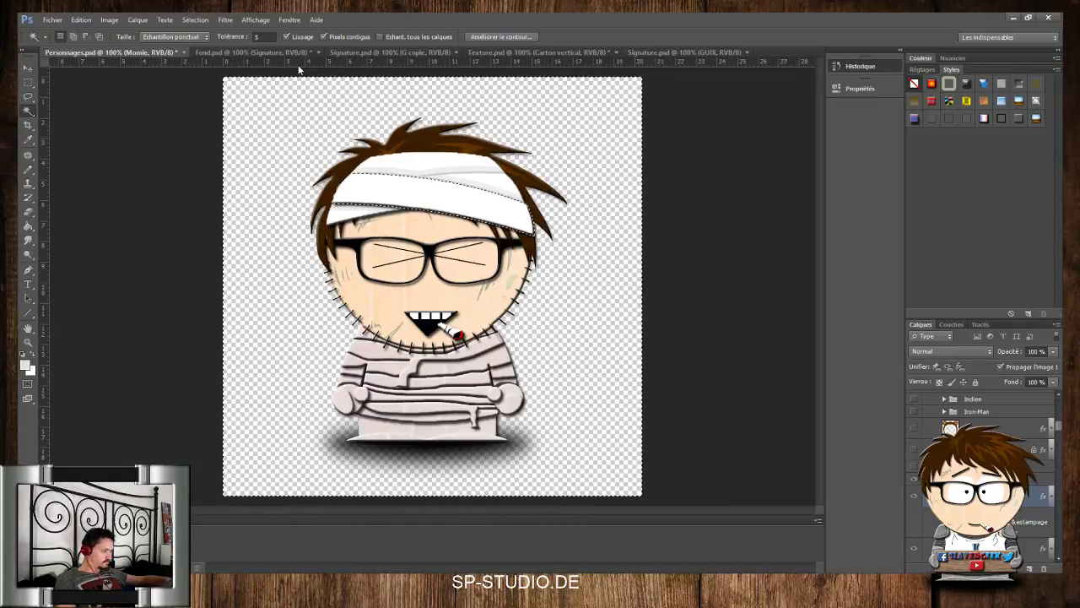
pyautogui.click(28, 169)
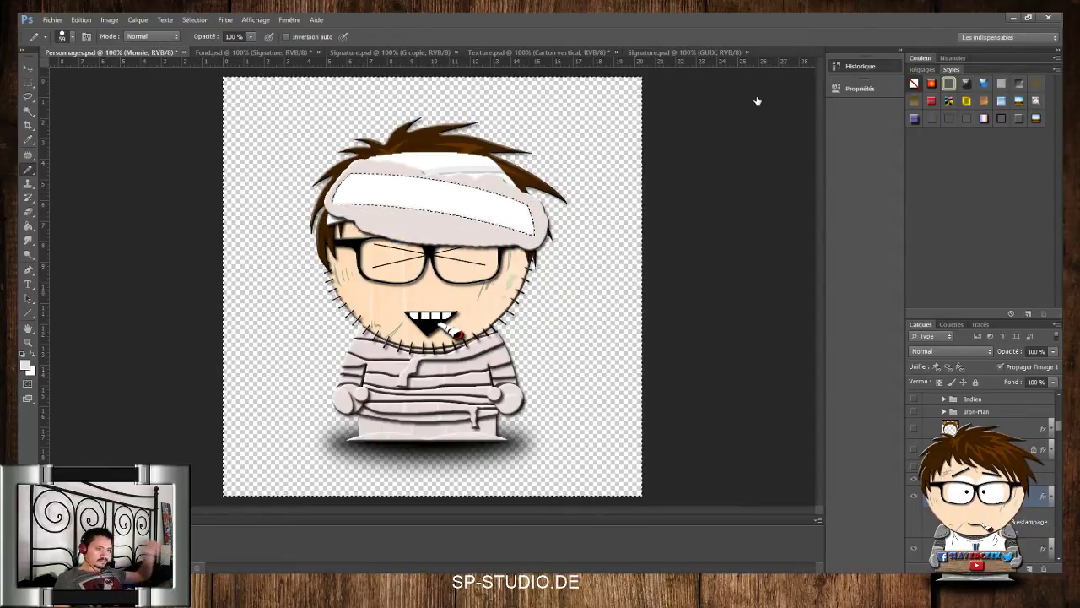
pyautogui.hotkey('ctrl', 'z')
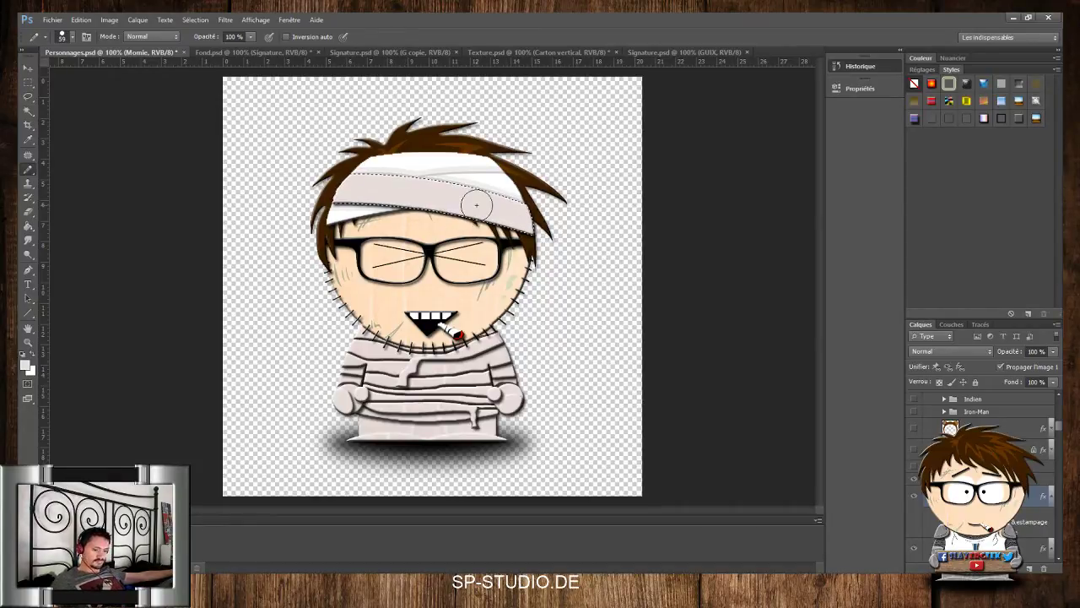
# Select the lower headband layer, collapse the effects lists of both headband layers and duplicate the lower one
pyautogui.click(983, 549)
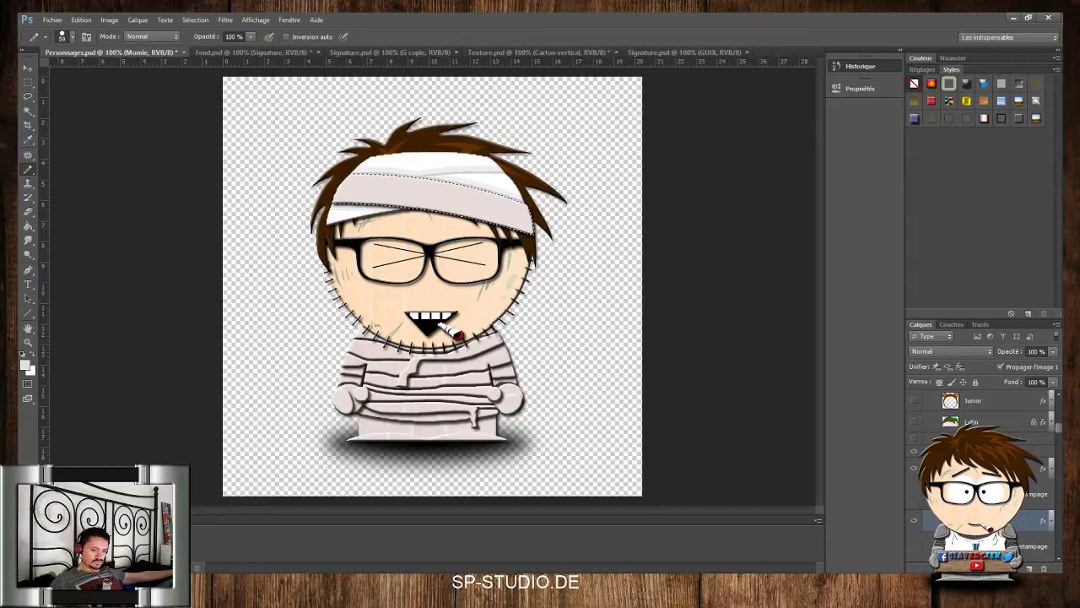
pyautogui.click(1051, 470)
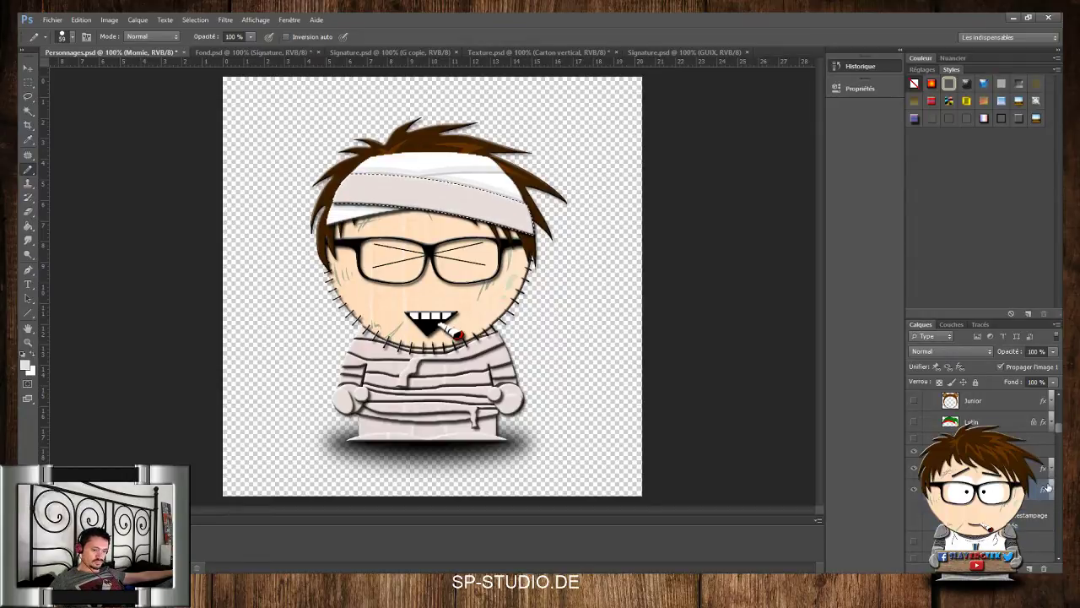
pyautogui.click(1046, 488)
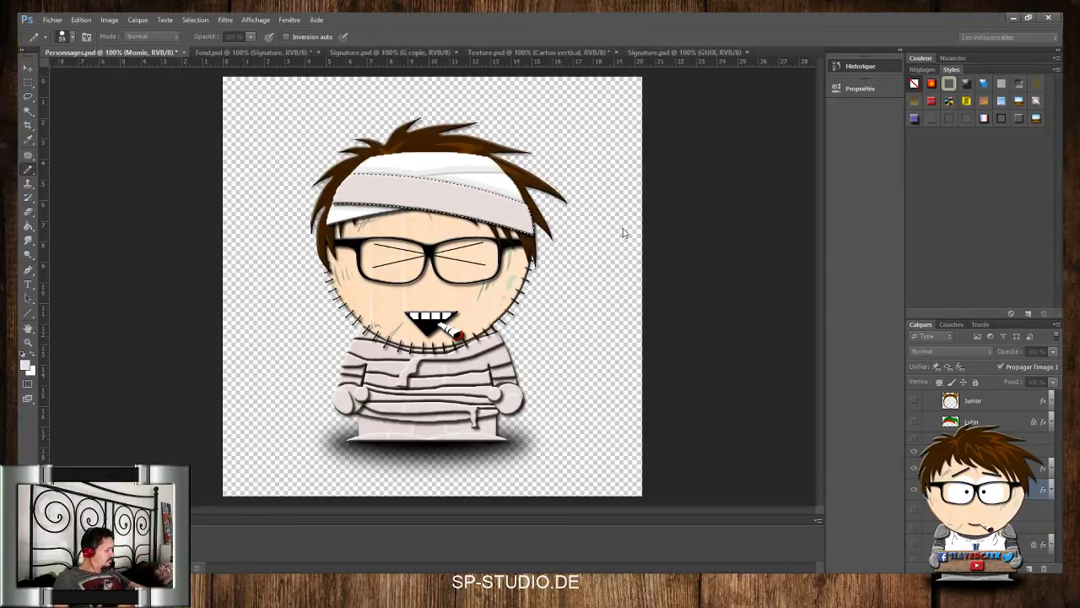
pyautogui.click(648, 195)
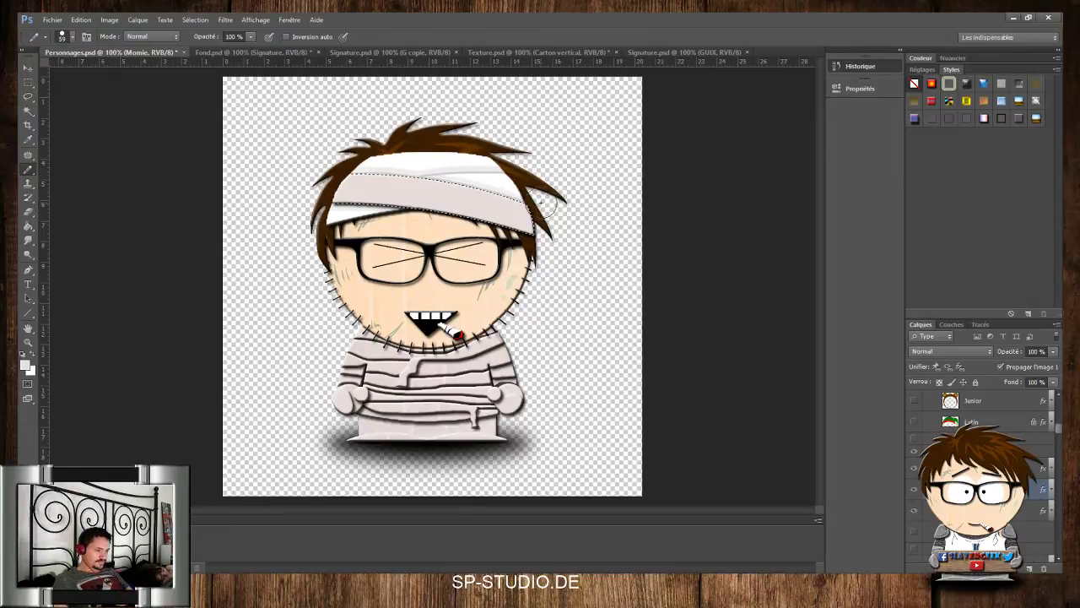
# Select the thin crease and the triangular strip above the headband's wide band, and paint each pinkish grey with the Pencil tool
pyautogui.click(28, 111)
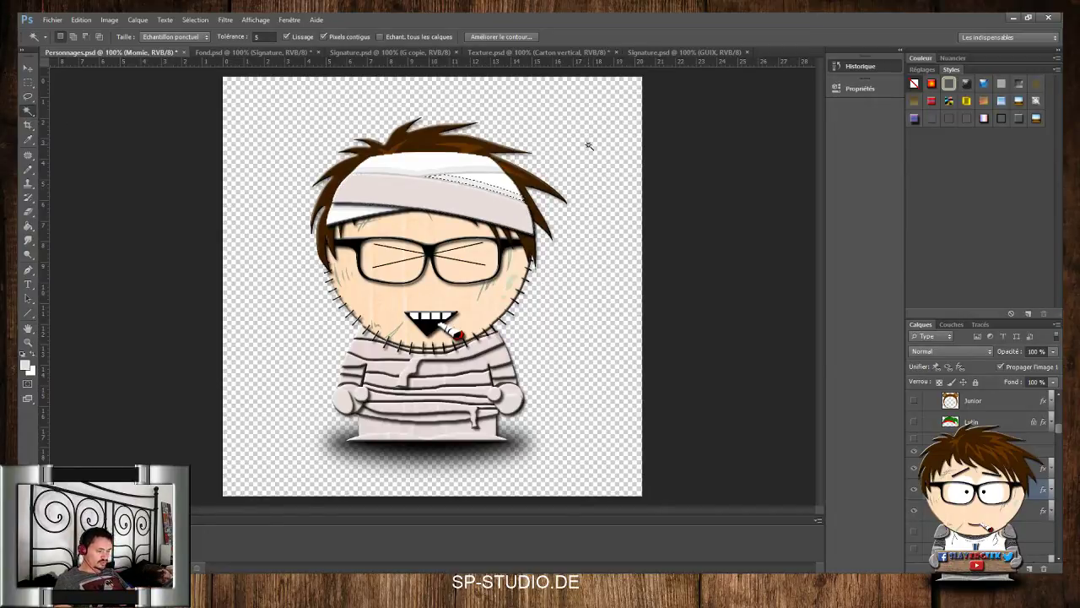
pyautogui.click(27, 169)
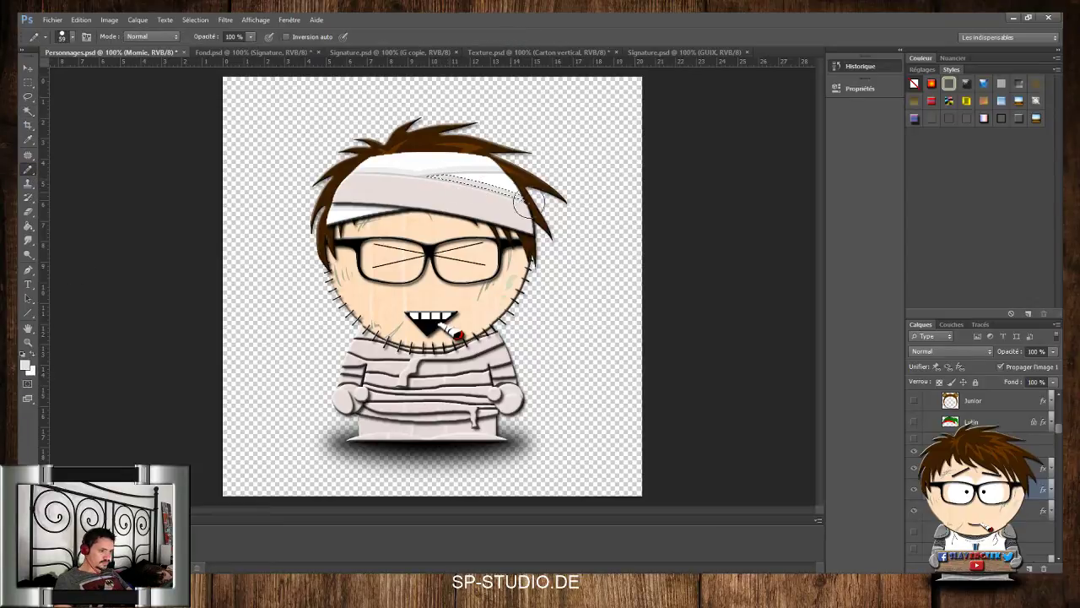
pyautogui.click(28, 110)
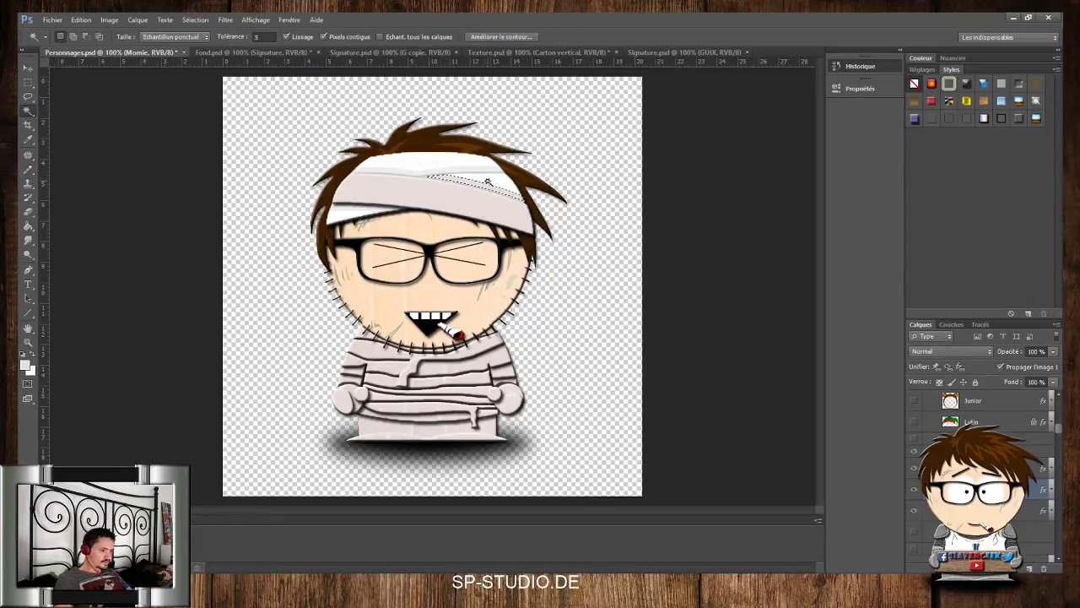
pyautogui.click(28, 169)
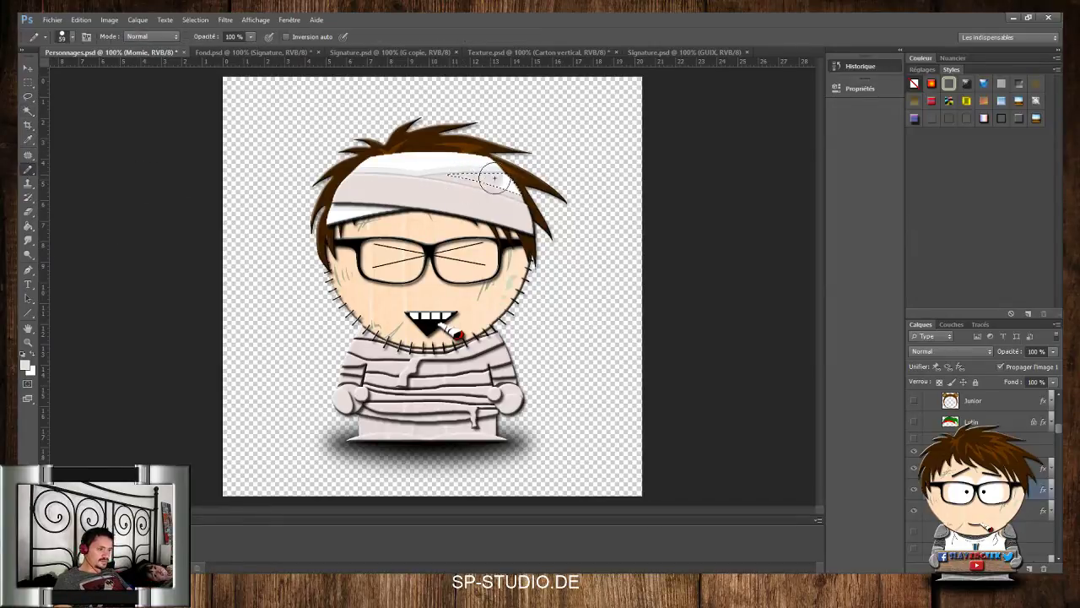
# Select the small strip under the headband's wide band and its thin crease with the Magic Wand, and paint both pinkish grey with the Pencil tool
pyautogui.click(28, 112)
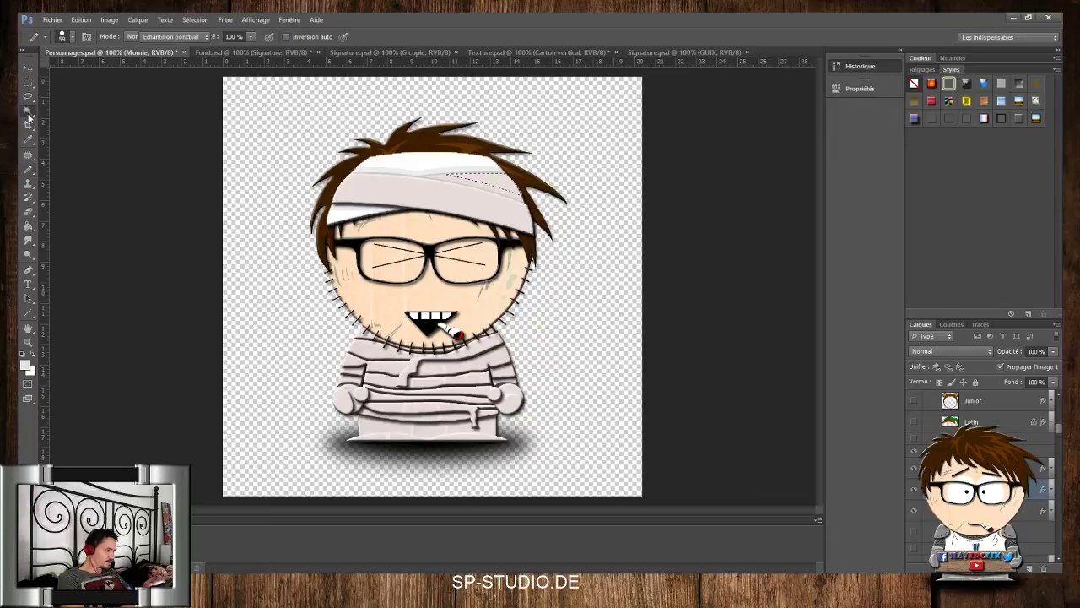
pyautogui.click(372, 218)
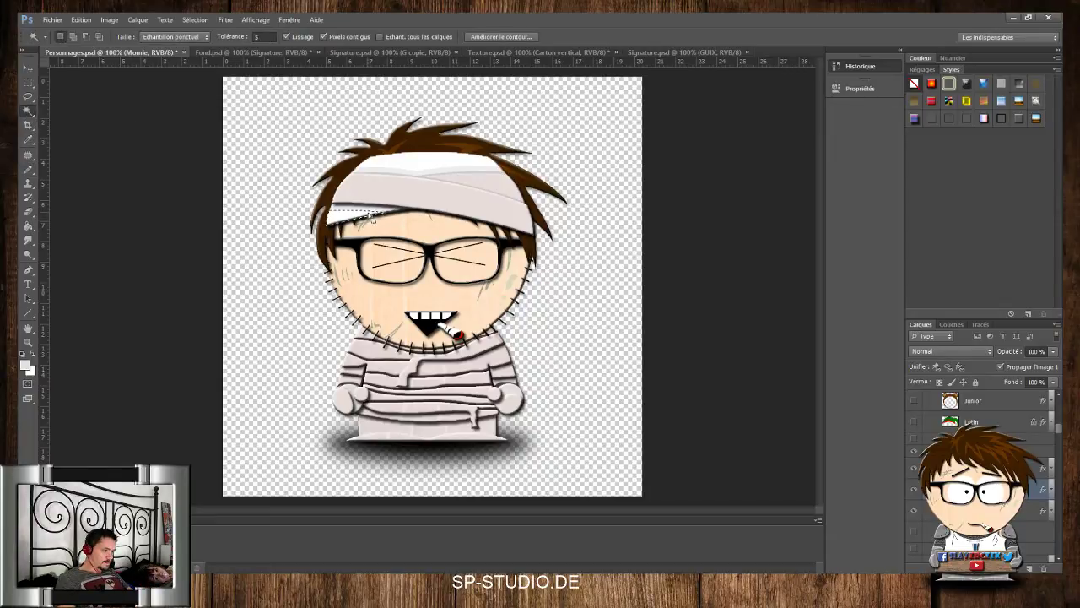
pyautogui.click(28, 169)
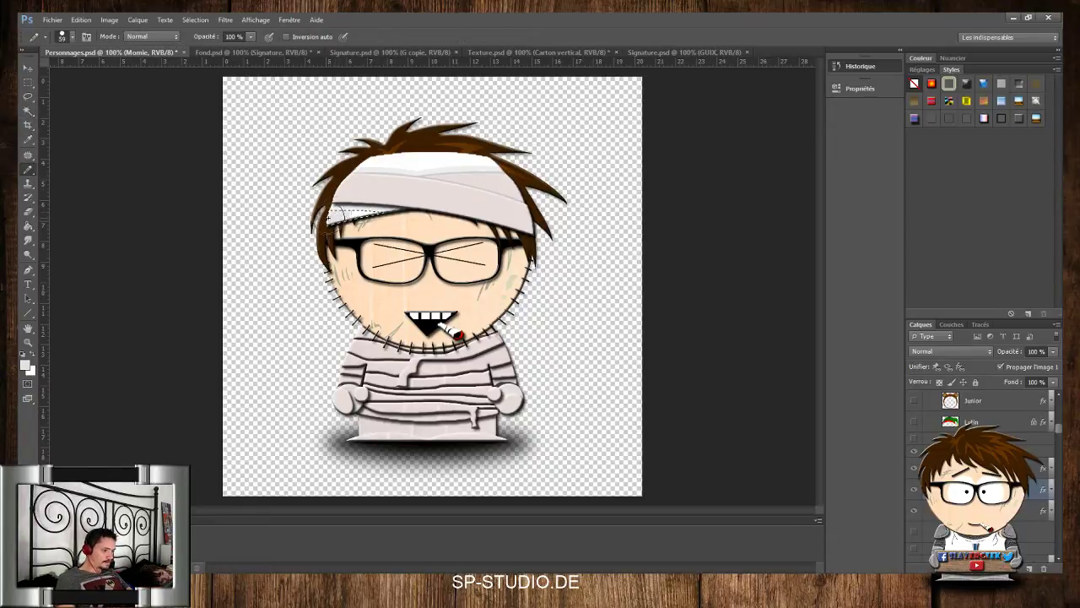
pyautogui.click(27, 112)
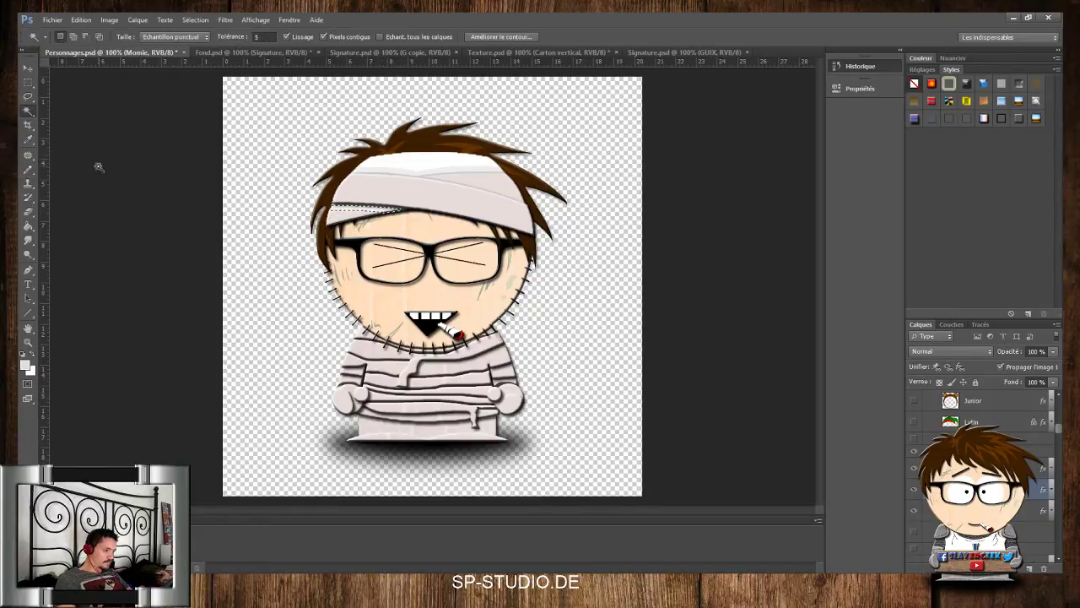
pyautogui.click(28, 169)
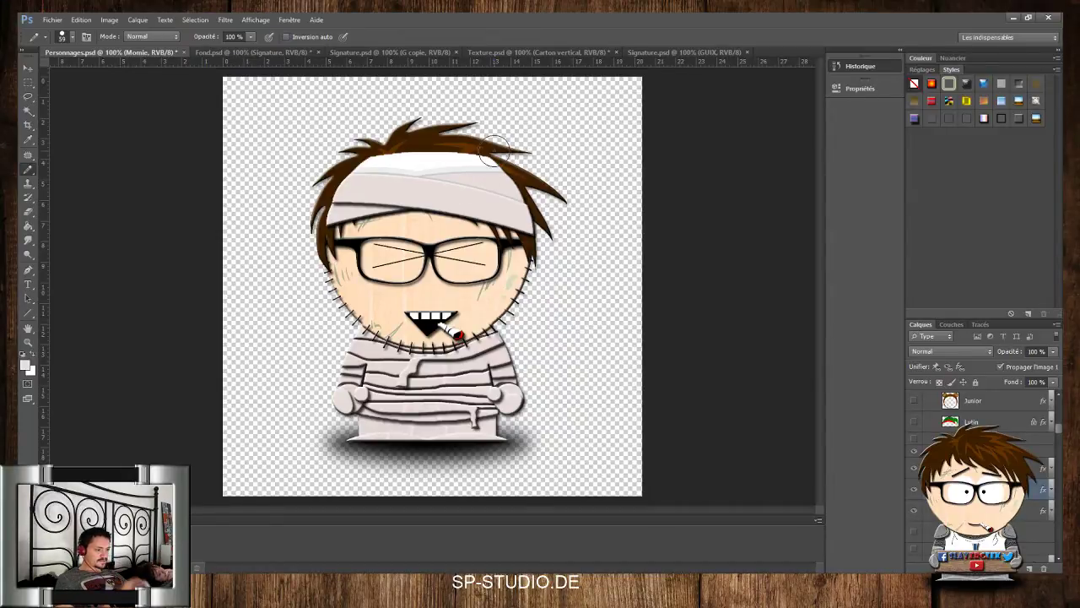
pyautogui.click(28, 112)
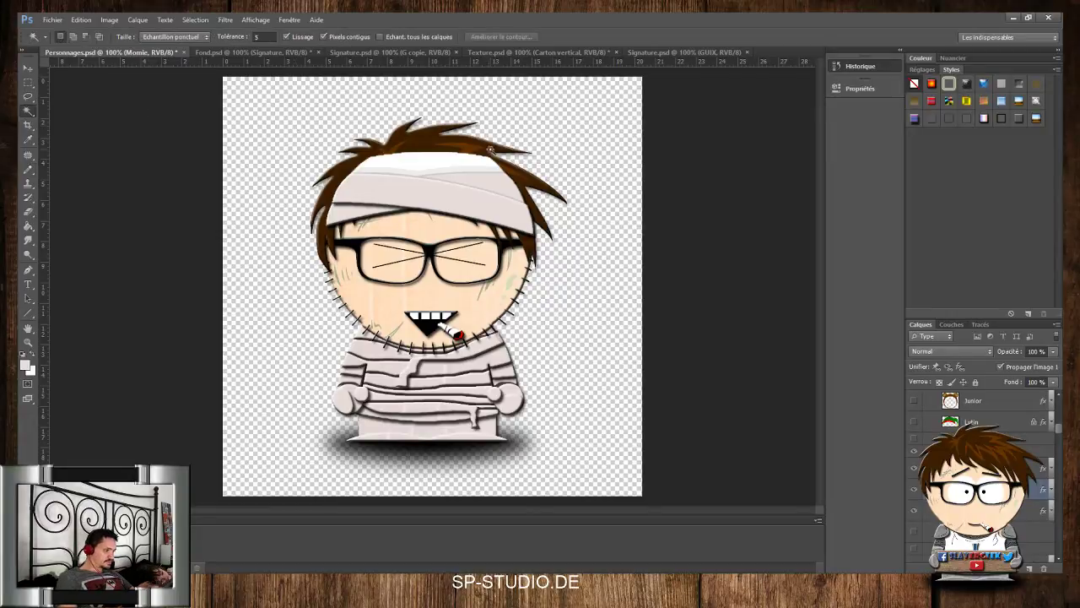
pyautogui.click(501, 179)
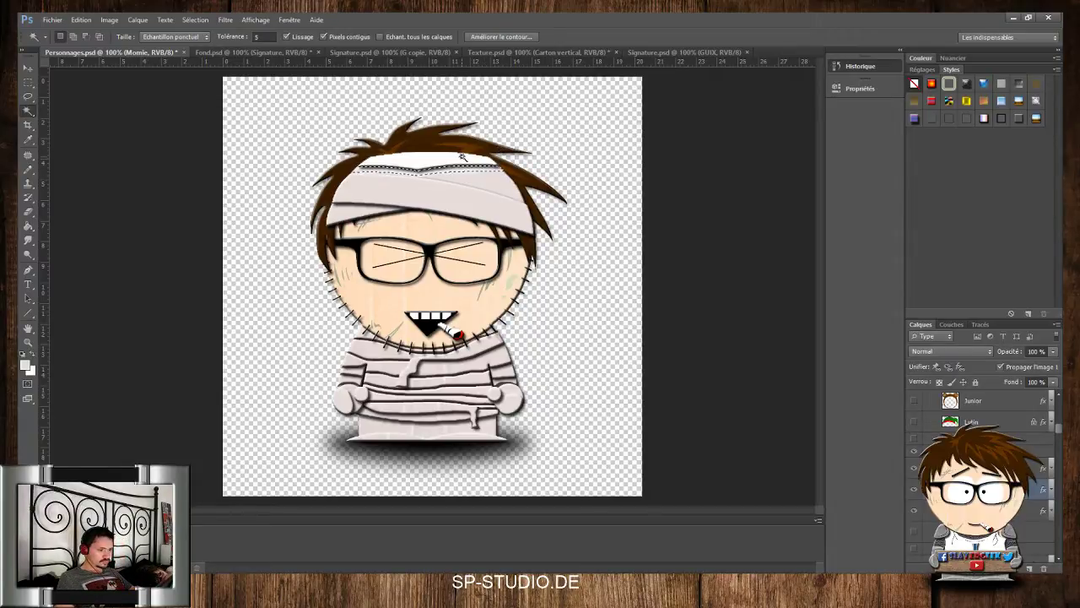
pyautogui.hotkey('ctrl', 'd')
pyautogui.click(467, 159)
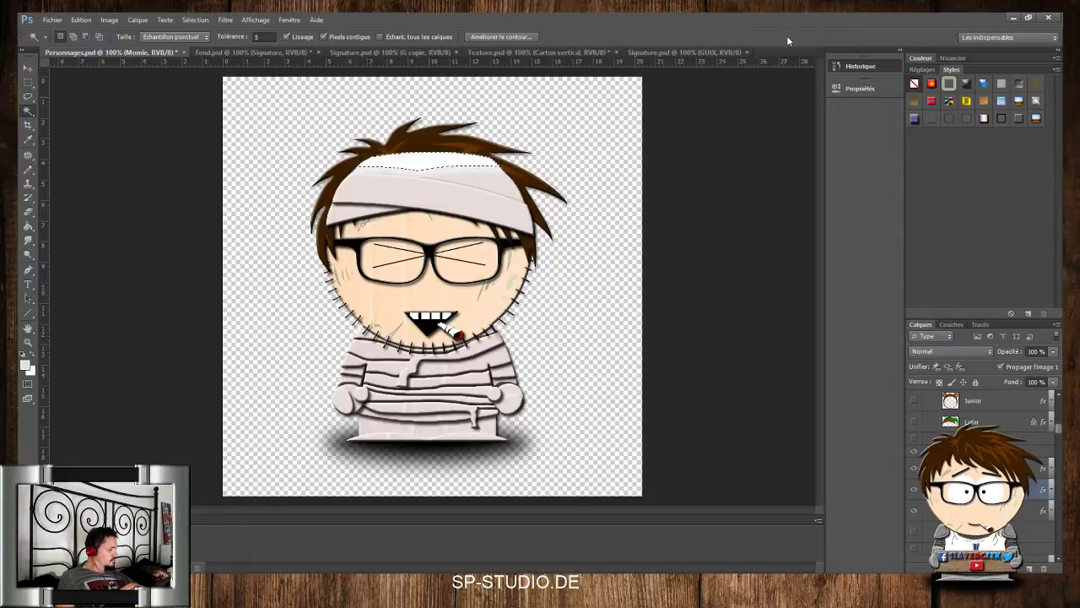
pyautogui.hotkey('ctrl', 'd')
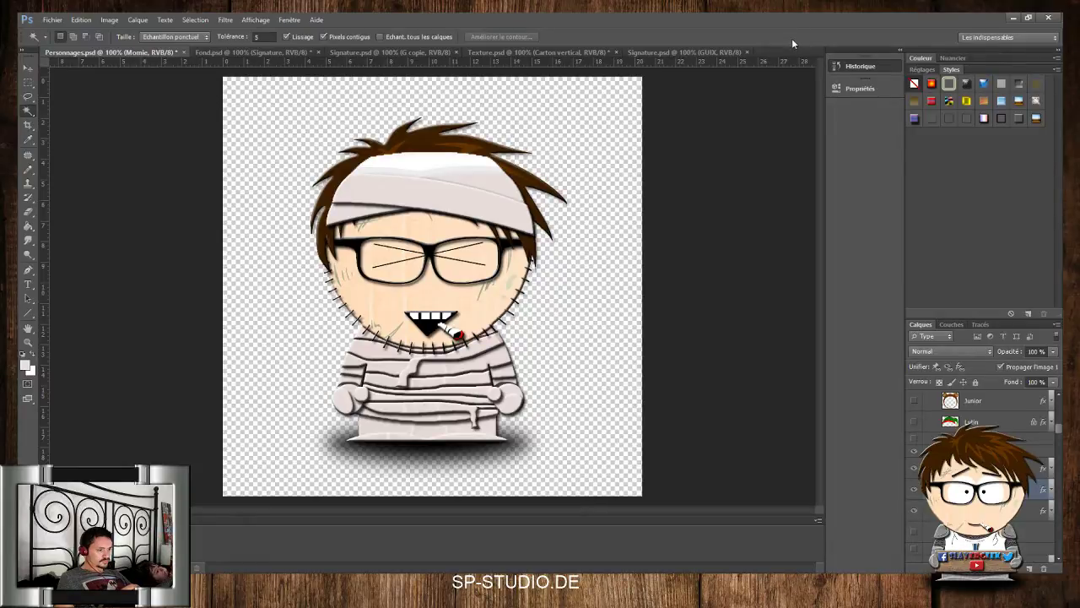
# Lock the transparent pixels of the lowest headband layer and paint its remaining white upper area pinkish grey with the Pencil tool
pyautogui.click(979, 510)
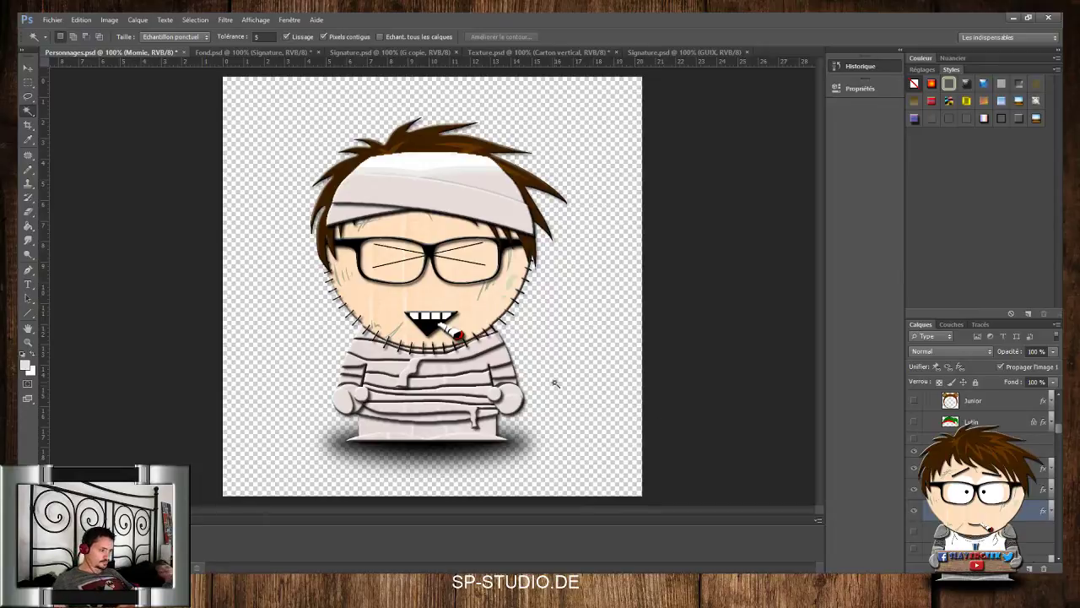
pyautogui.click(29, 214)
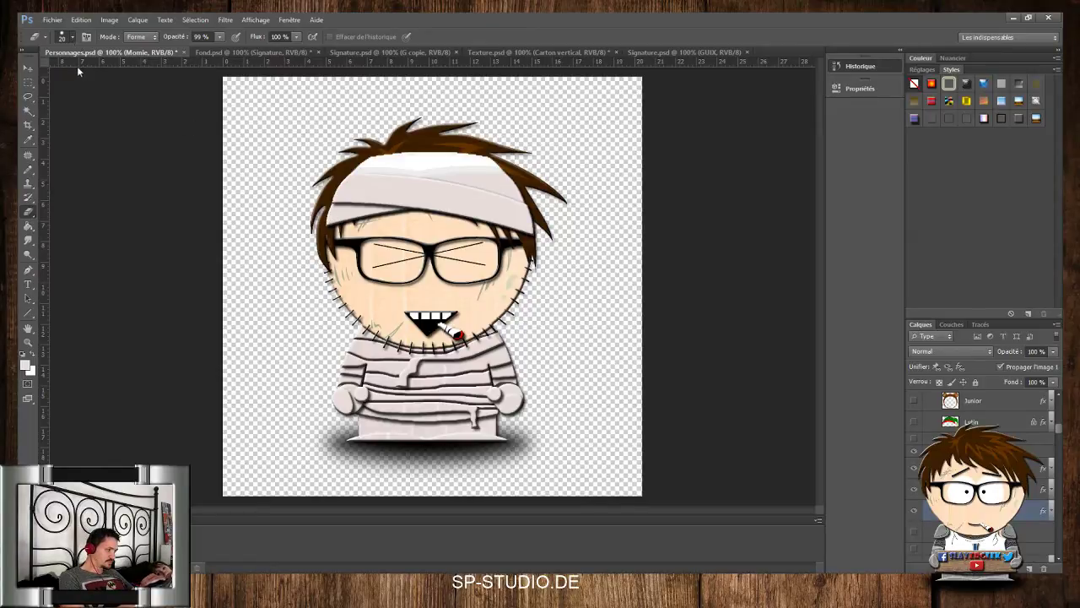
pyautogui.moveTo(62, 72); pyautogui.dragTo(66, 72)
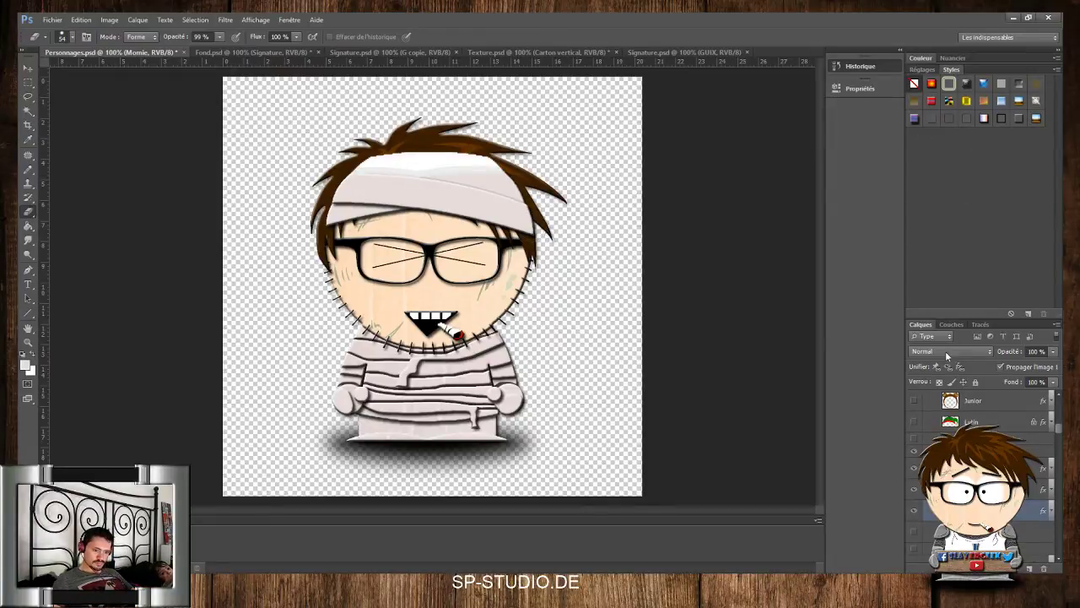
pyautogui.click(939, 381)
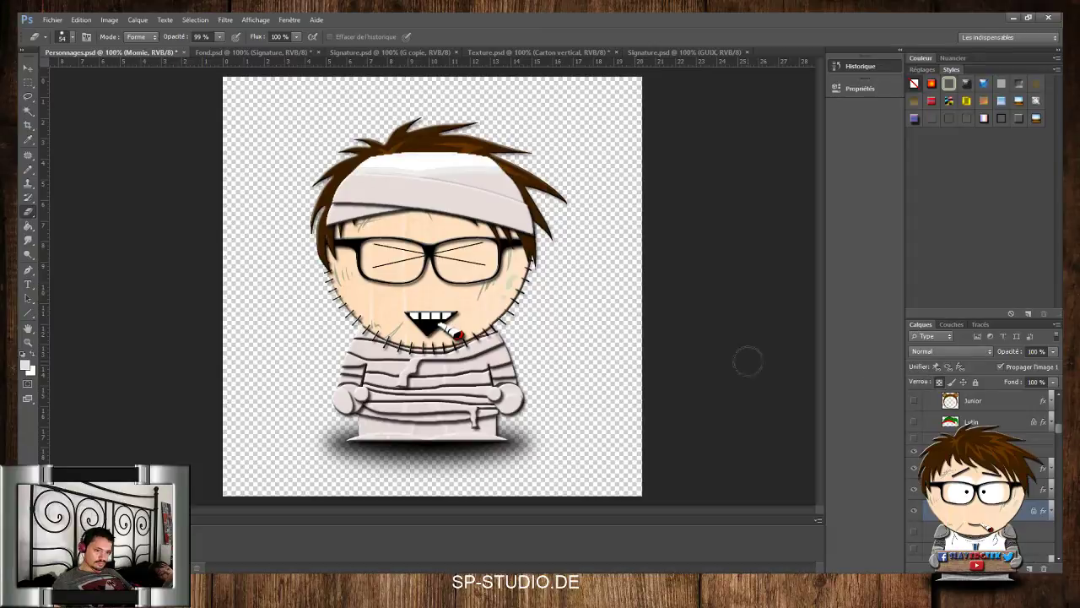
pyautogui.click(28, 169)
pyautogui.moveTo(384, 167)
pyautogui.mouseDown()
pyautogui.moveTo(354, 213)
pyautogui.moveTo(390, 201)
pyautogui.moveTo(445, 214)
pyautogui.moveTo(473, 205)
pyautogui.mouseUp()
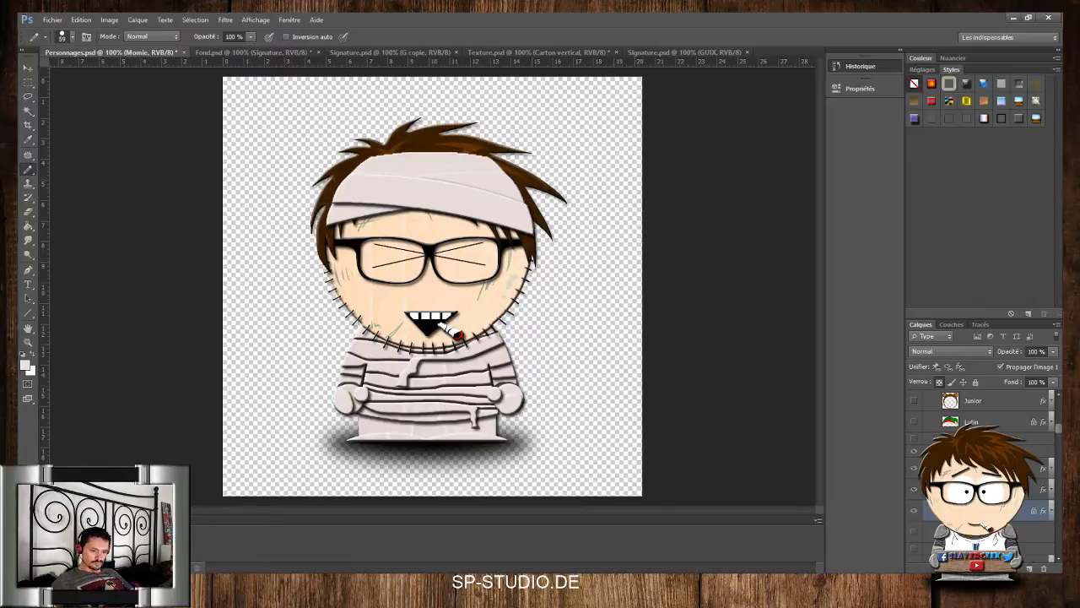
# Lock the transparent pixels of the middle headband layer and paint over its remaining crease near the hair in the same pinkish grey
pyautogui.click(979, 489)
pyautogui.moveTo(509, 195); pyautogui.dragTo(524, 209)
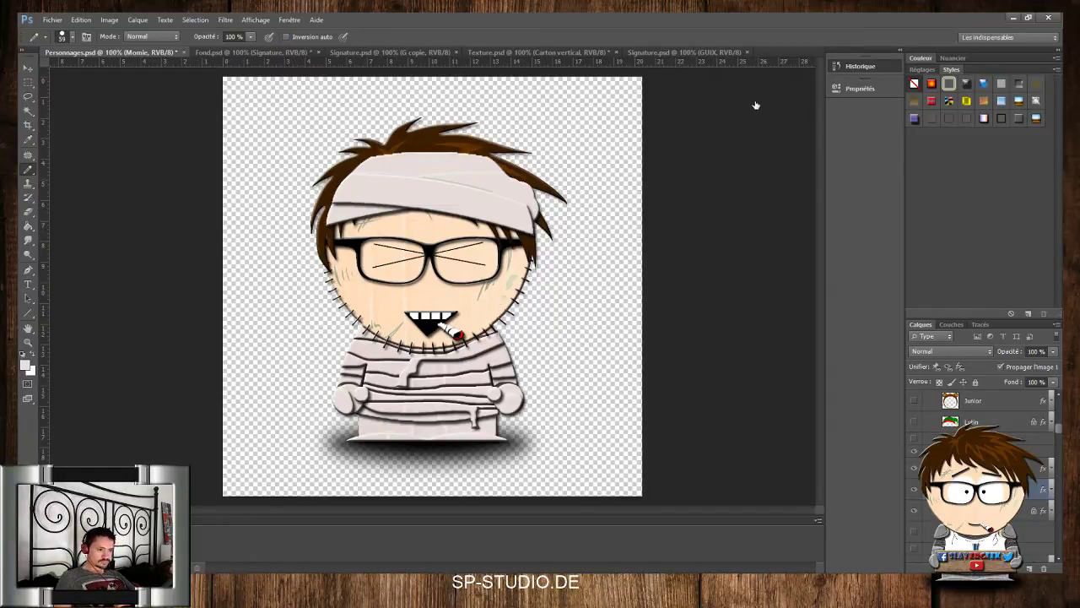
pyautogui.hotkey('alt', '[')
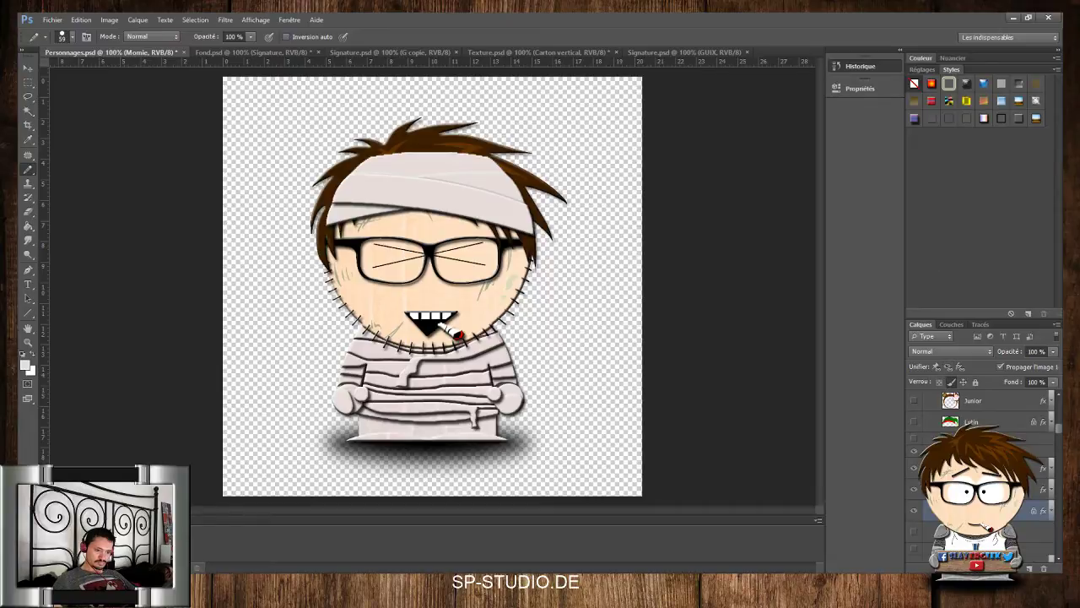
pyautogui.click(962, 490)
pyautogui.click(939, 382)
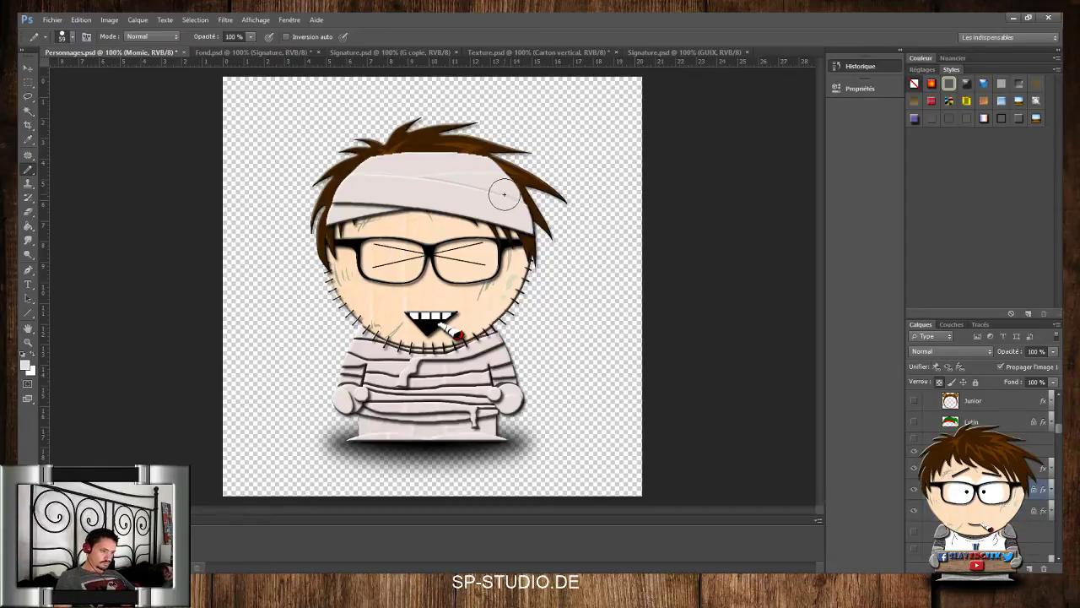
pyautogui.moveTo(506, 212)
pyautogui.mouseDown()
pyautogui.moveTo(430, 191)
pyautogui.moveTo(502, 198)
pyautogui.mouseUp()
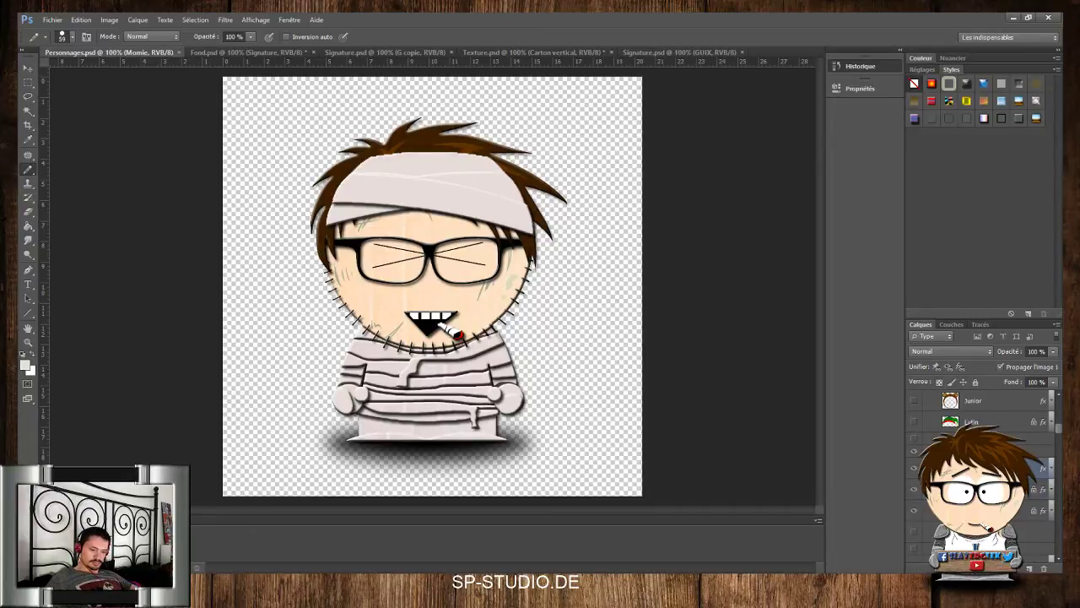
# Lock the transparent pixels on all three headband layers together, and select only the top one
pyautogui.keyDown('ctrl'); pyautogui.click(1037, 469); pyautogui.keyUp('ctrl')
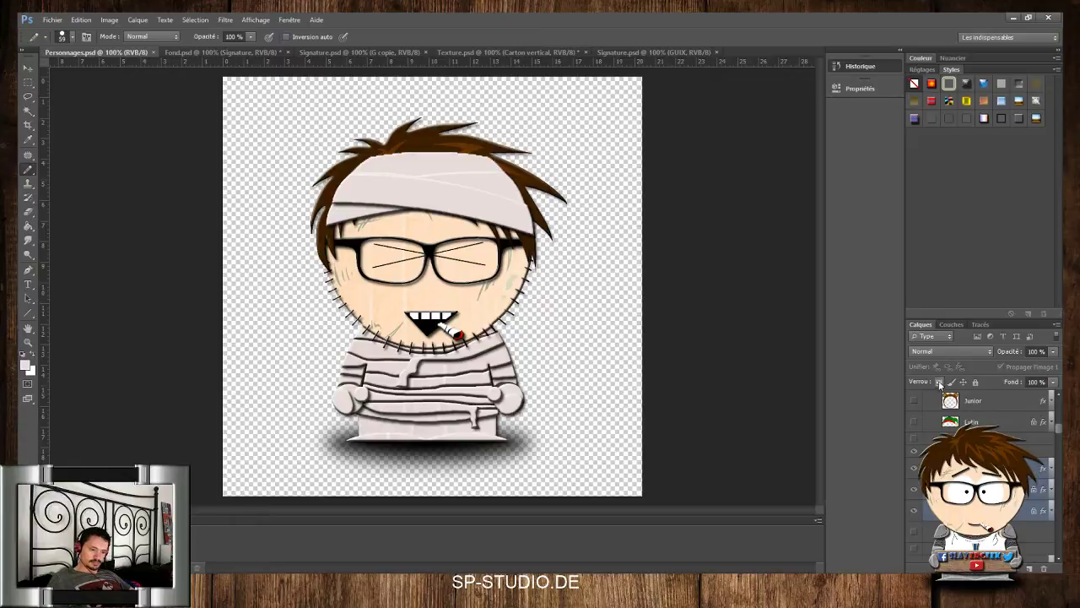
pyautogui.click(939, 383)
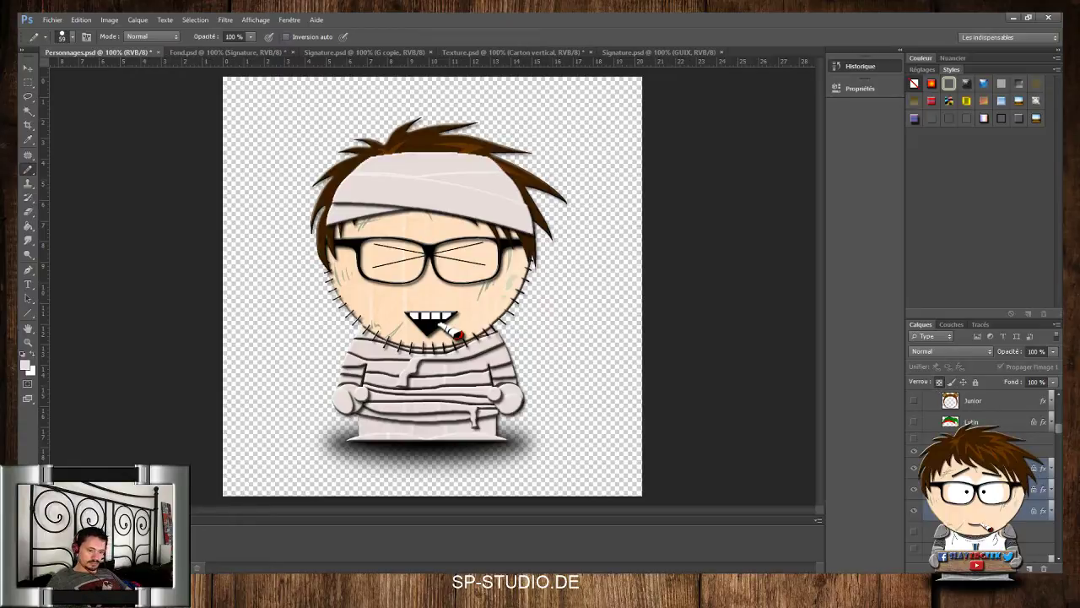
pyautogui.click(1037, 469)
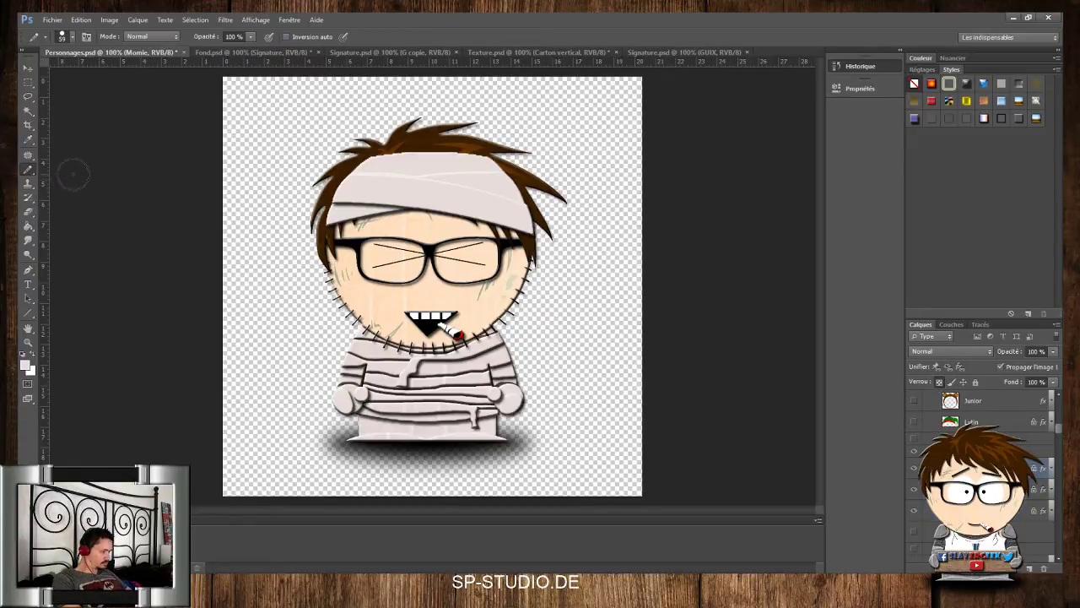
# Clone a crease from the Carton vertical texture in Texture.psd onto the top headband layer in Personnages.psd, using the Clone Stamp in Incrustation mode
pyautogui.click(28, 183)
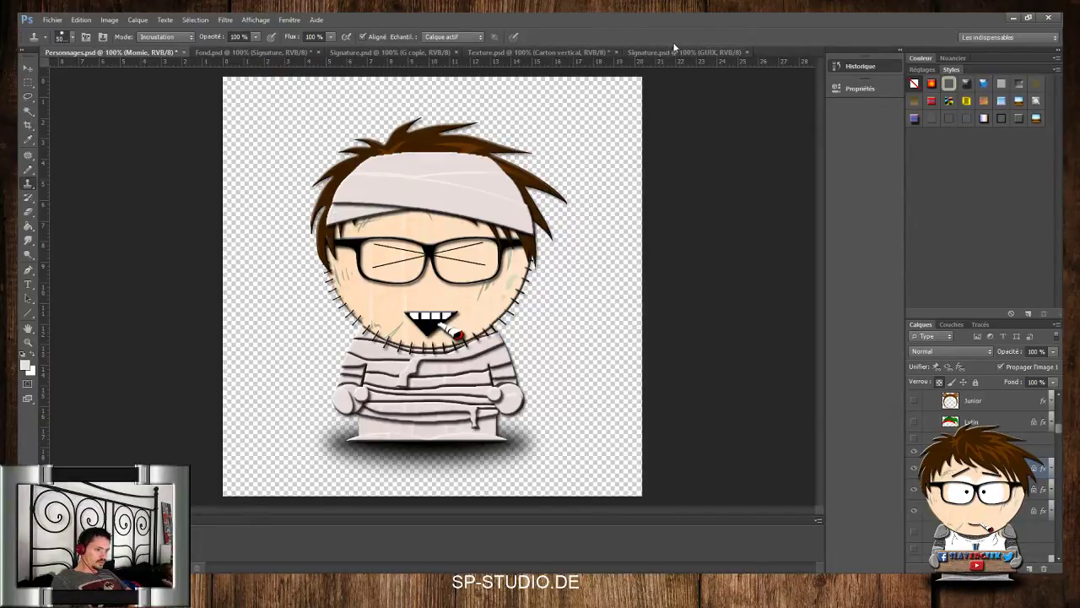
pyautogui.click(569, 52)
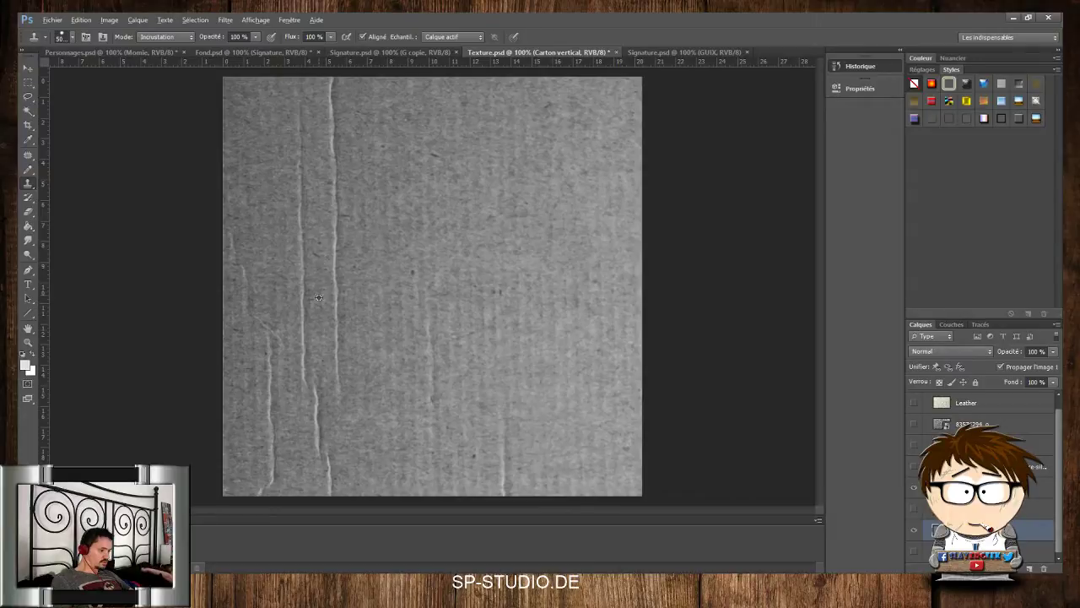
pyautogui.keyDown('alt'); pyautogui.click(317, 393); pyautogui.keyUp('alt')
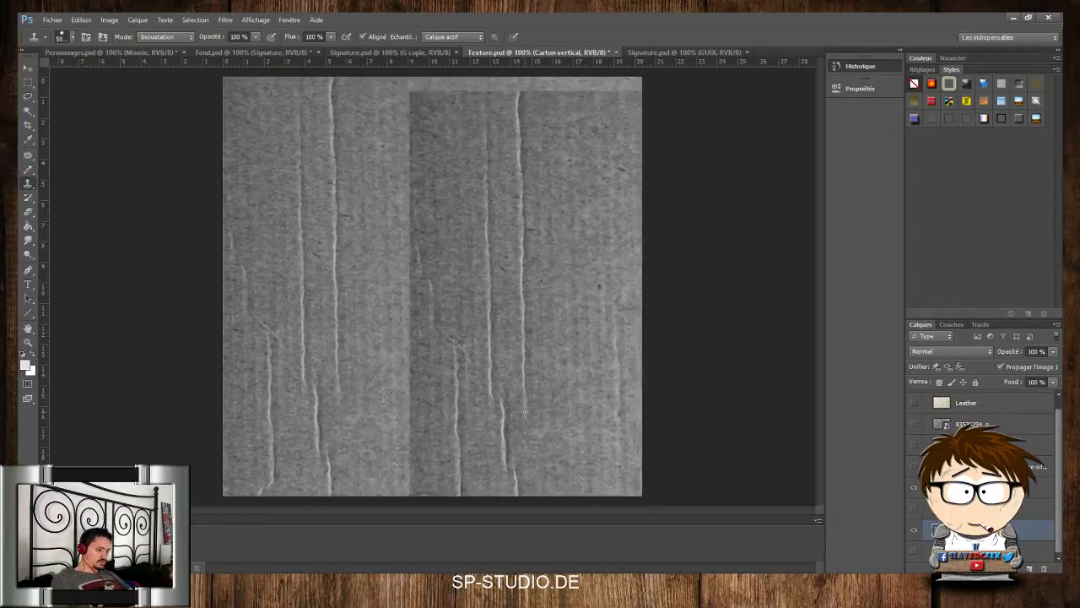
pyautogui.click(110, 53)
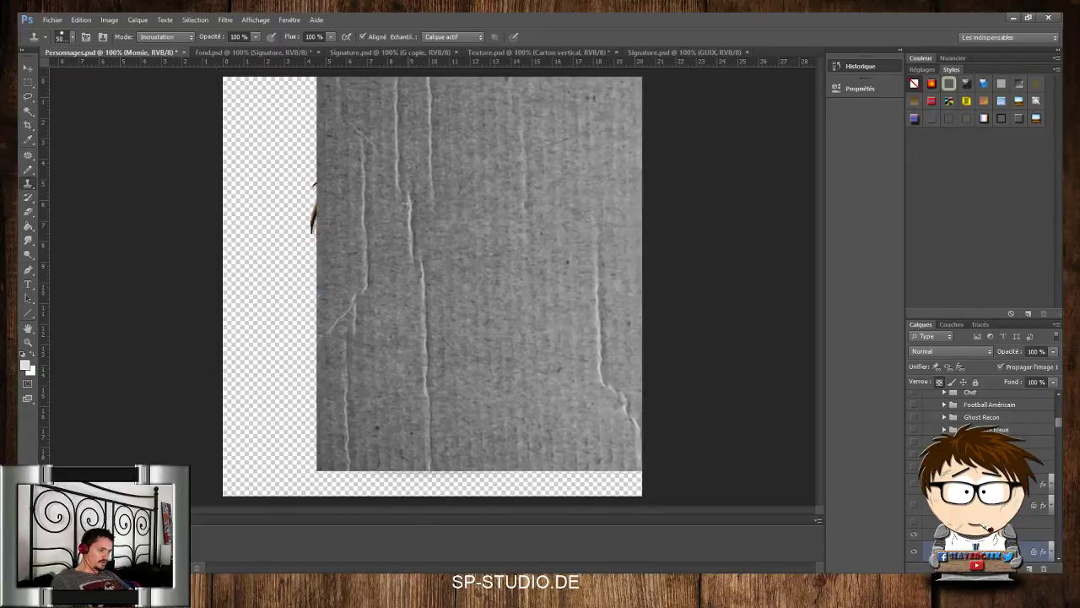
pyautogui.click(411, 205)
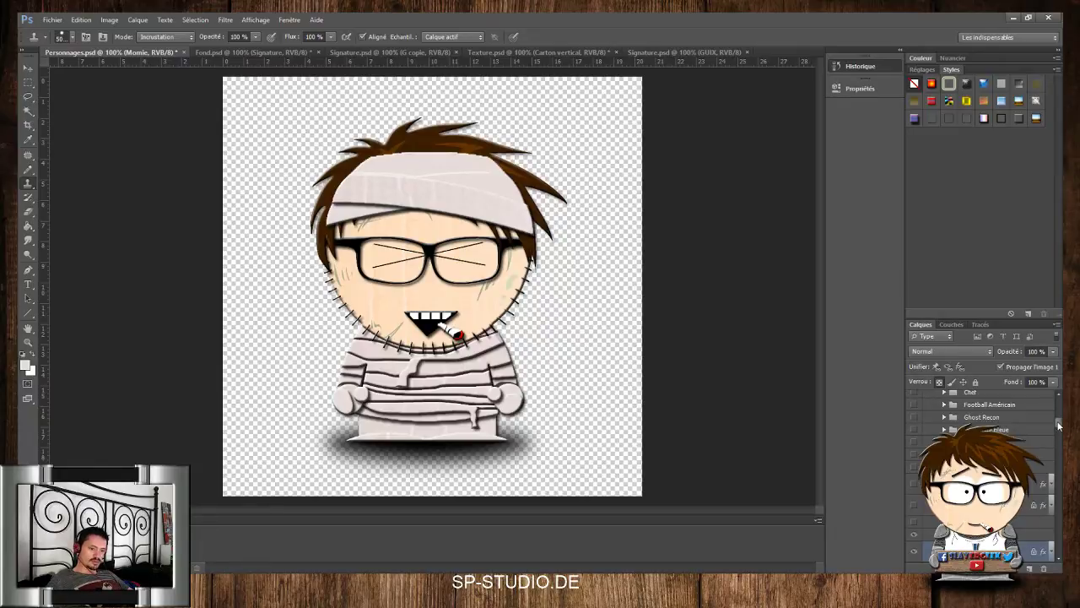
# Select the middle headband layer and clone the leftmost long crease of the Carton vertical texture from Texture.psd onto it
pyautogui.scroll(-5, 1033, 450)
pyautogui.click(1032, 448)
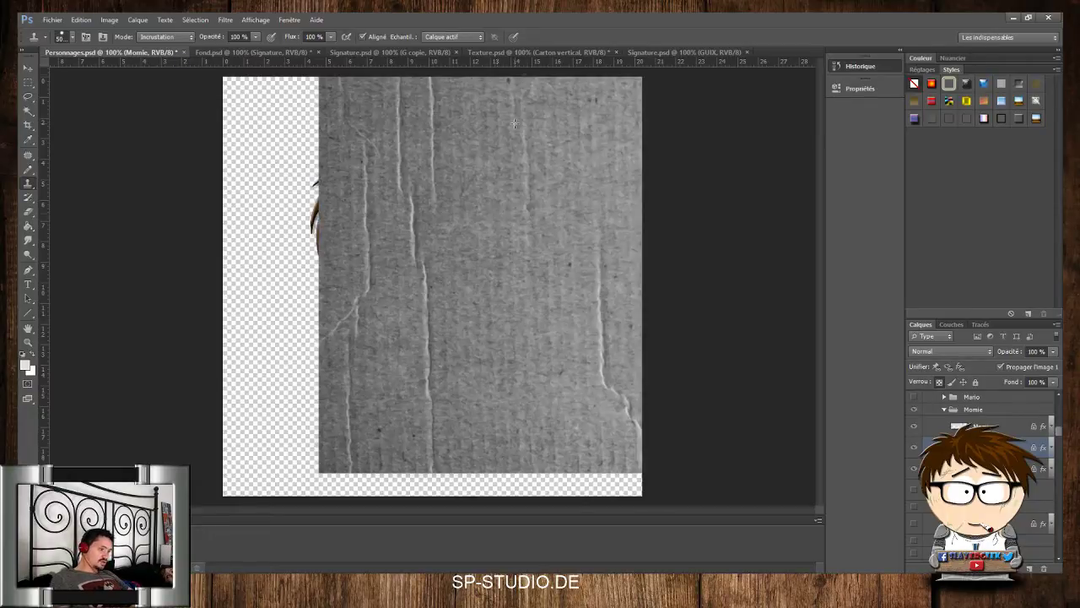
pyautogui.click(578, 51)
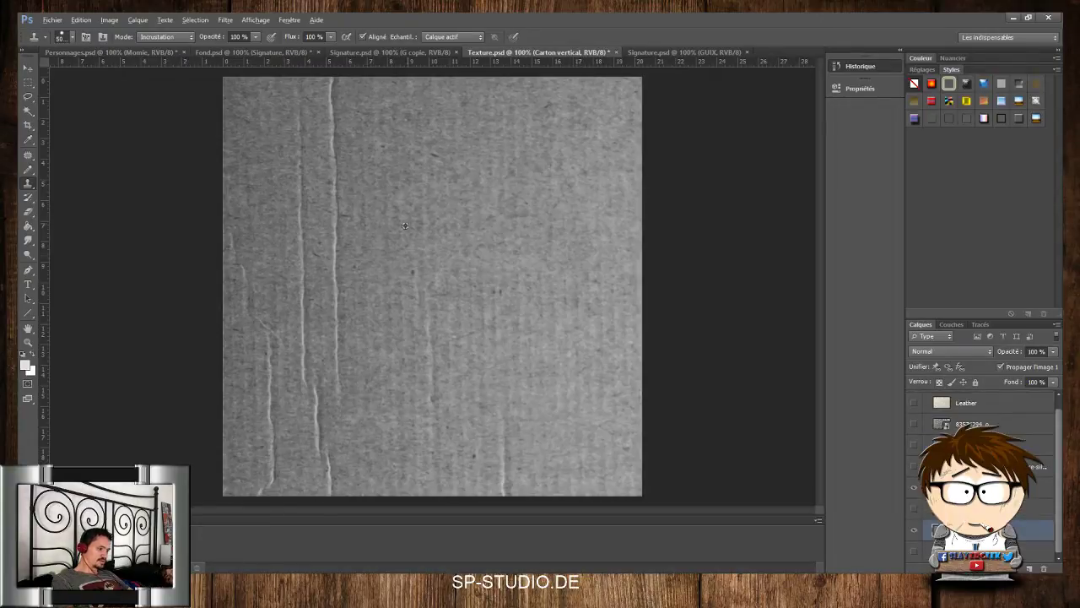
pyautogui.keyDown('alt'); pyautogui.click(271, 347); pyautogui.keyUp('alt')
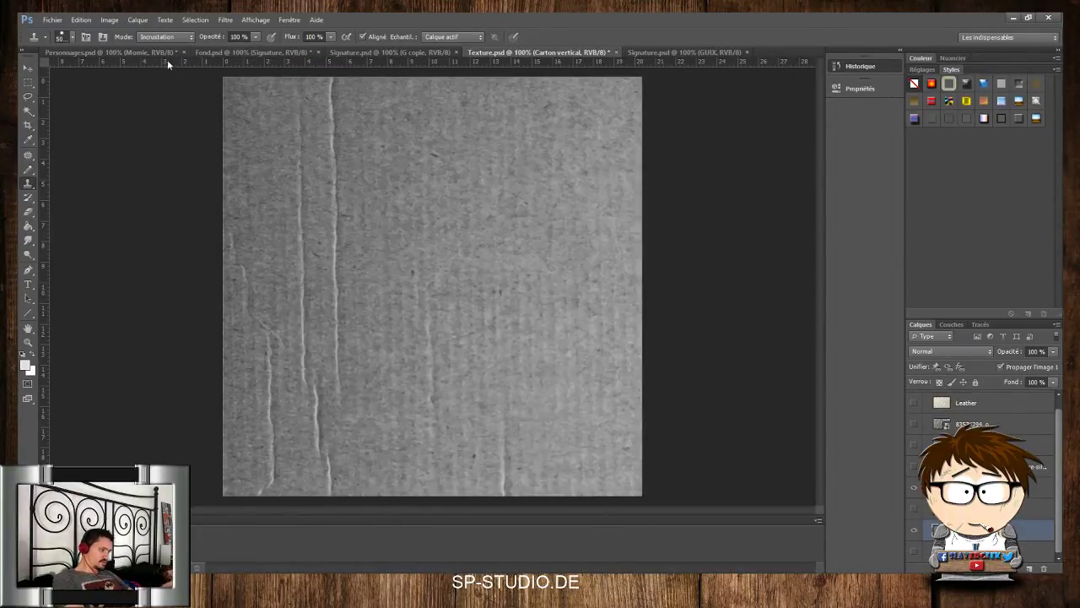
pyautogui.click(167, 53)
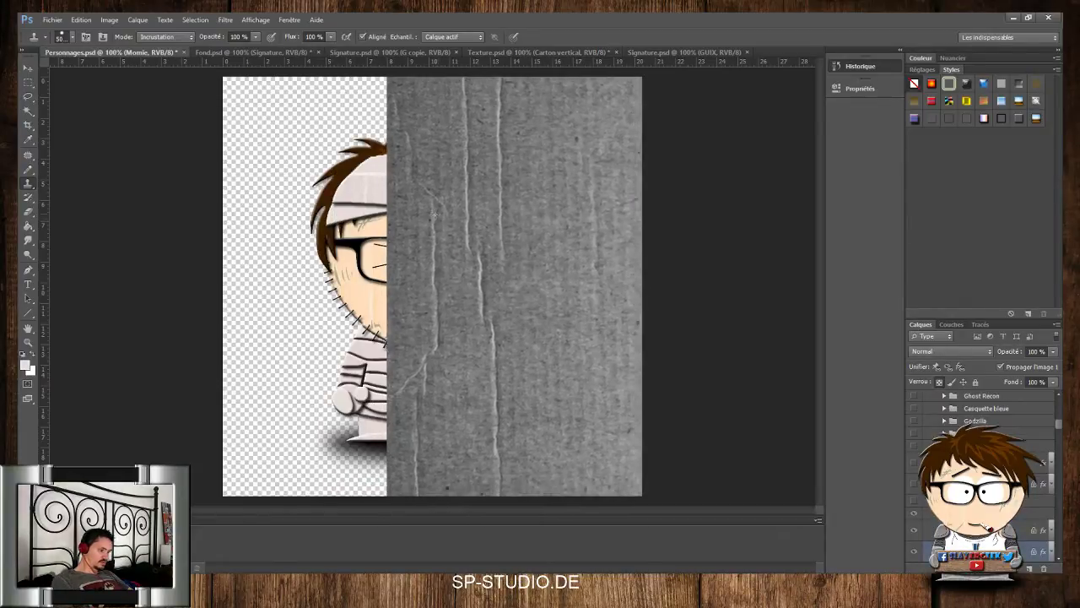
pyautogui.moveTo(365, 231); pyautogui.dragTo(364, 228)
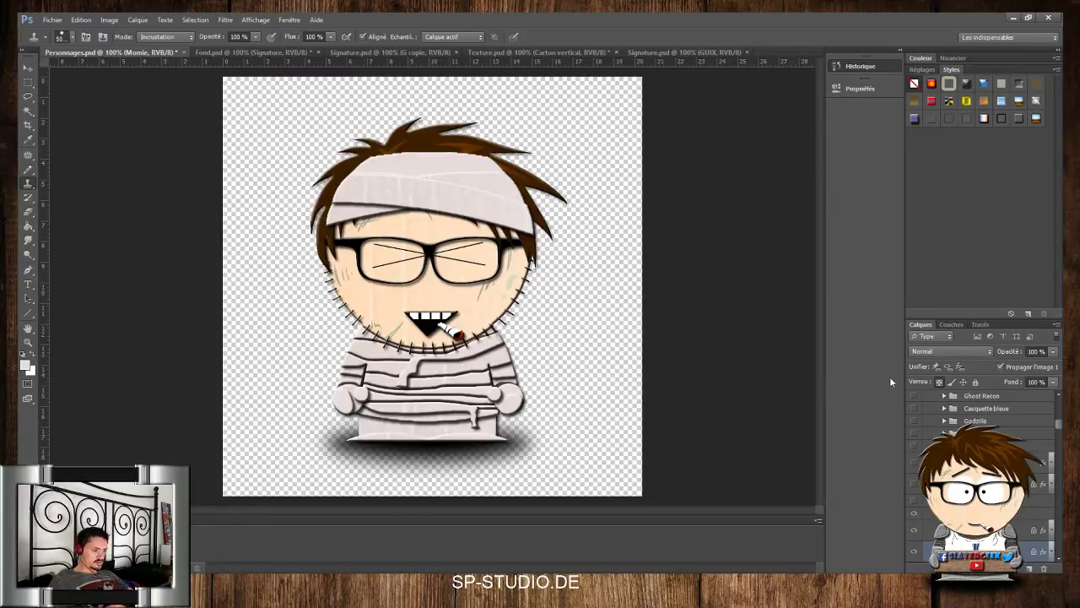
# Sample the short crease near the lower end of the Carton vertical texture in Texture.psd for cloning, and return to Personnages.psd
pyautogui.click(995, 531)
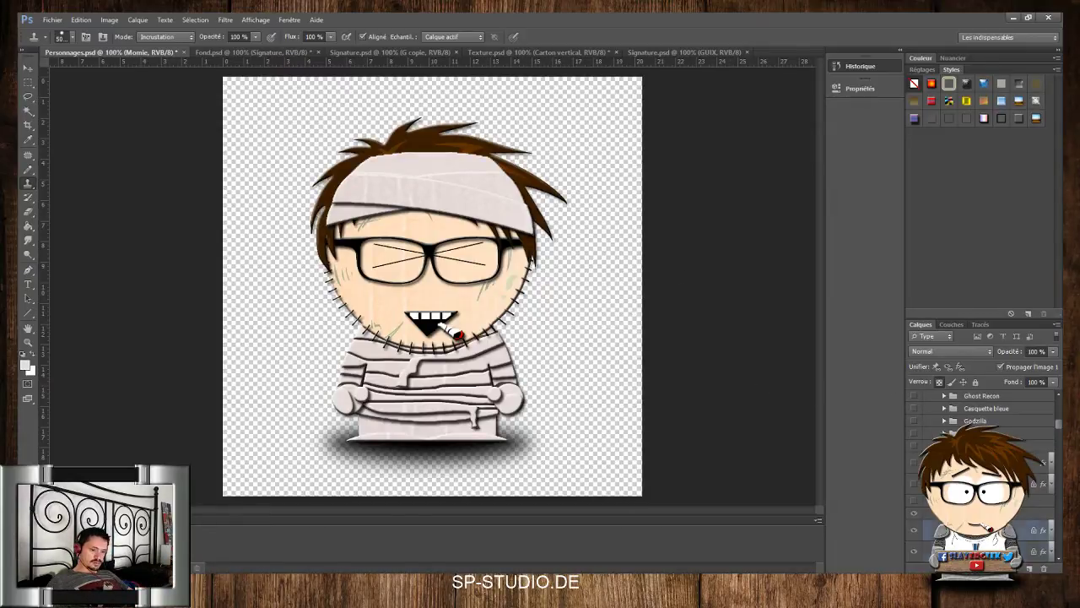
pyautogui.click(538, 52)
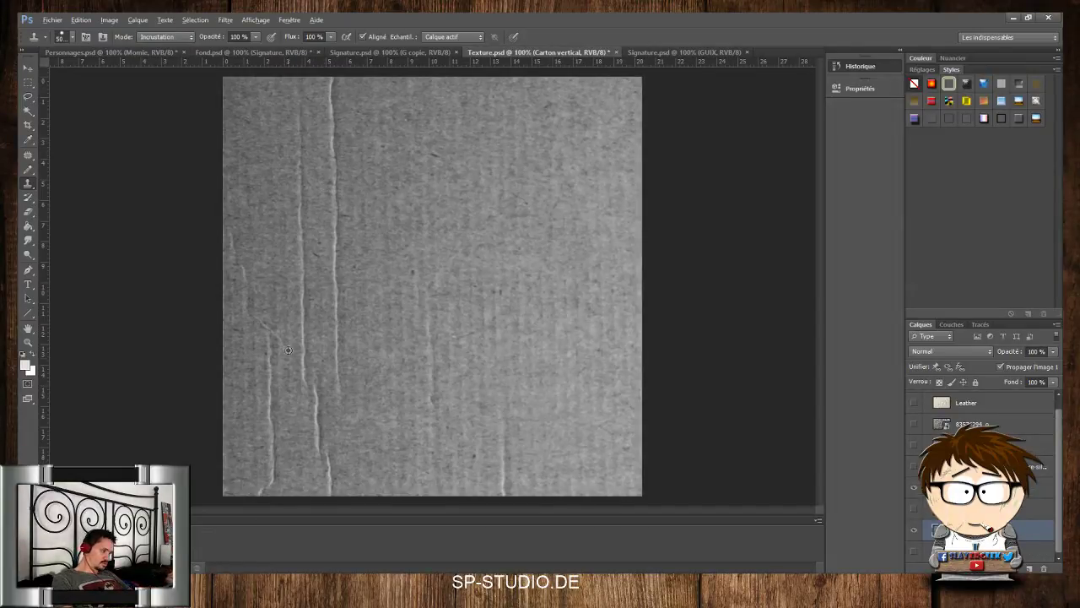
pyautogui.moveTo(324, 440); pyautogui.dragTo(336, 436)
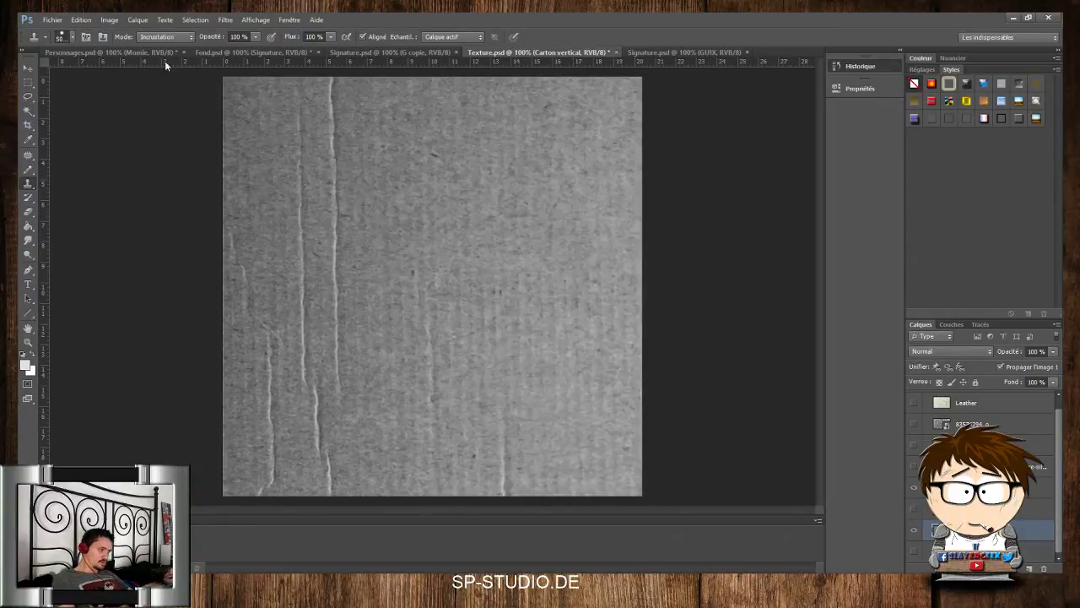
pyautogui.click(165, 54)
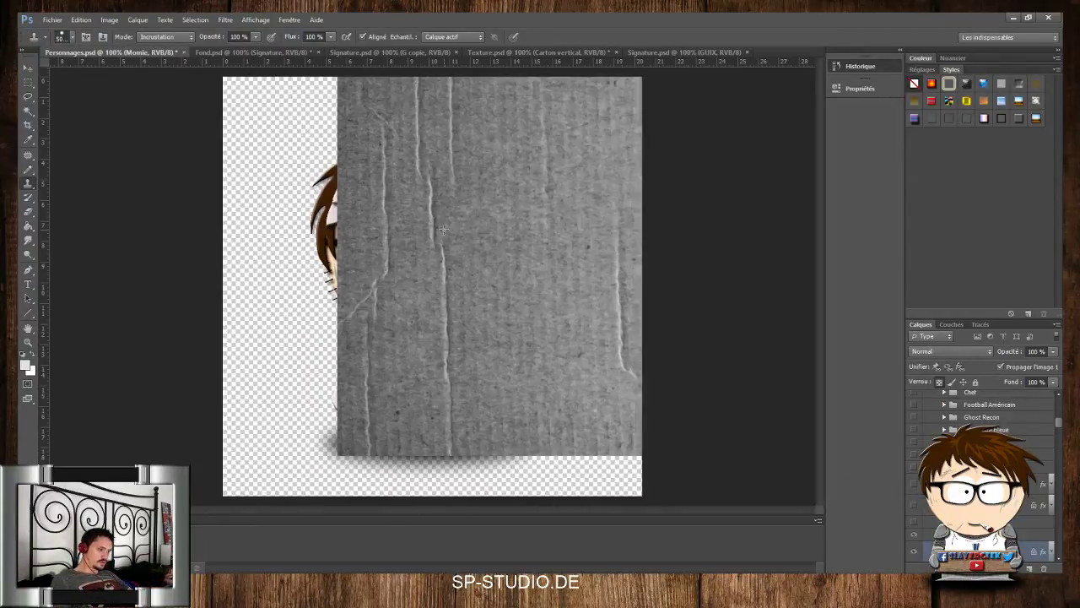
# Try to clone the sampled crease onto the middle of the headband in Personnages.psd
pyautogui.keyDown('alt'); pyautogui.click(405, 170); pyautogui.keyUp('alt')
pyautogui.hotkey('alt', 'shift')
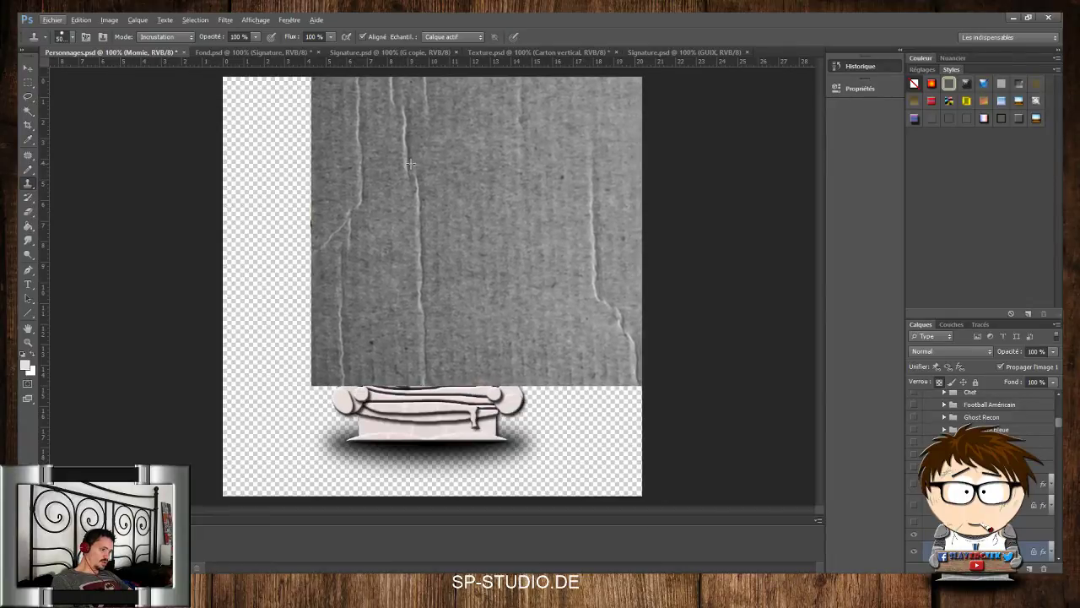
pyautogui.click(413, 164)
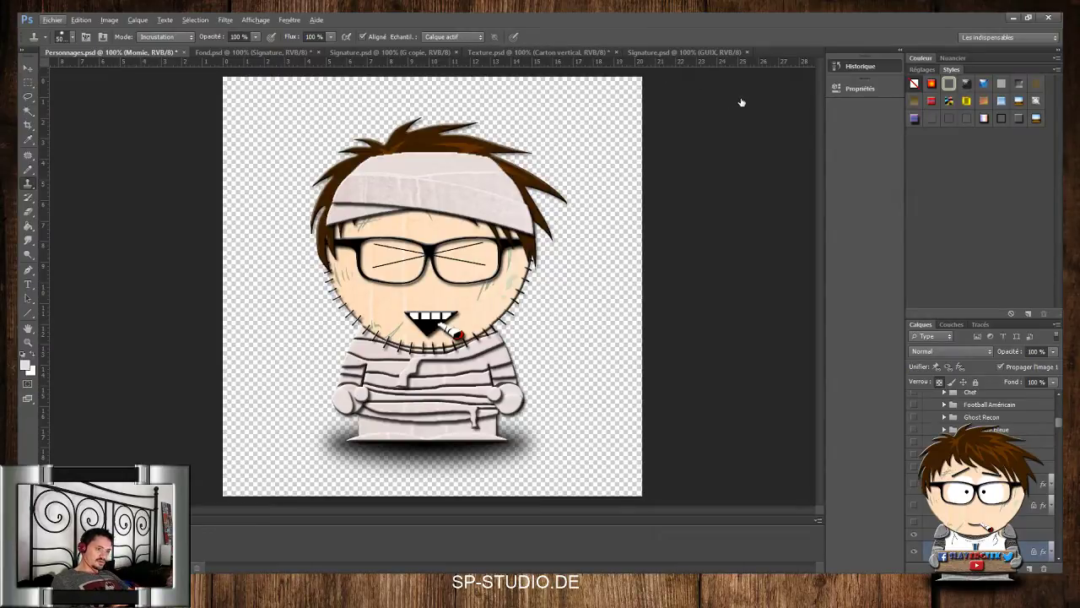
pyautogui.hotkey('ctrl', 'alt', 'z')
# Clone the sampled crease onto the bottom headband layer of the Momie group and save Personnages.psd
pyautogui.click(987, 530)
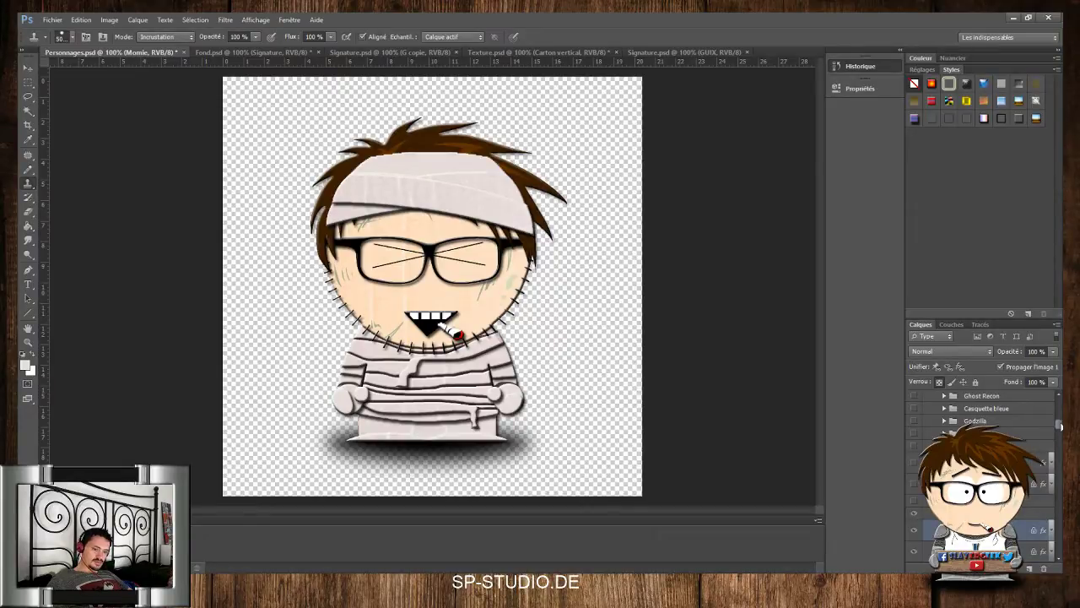
pyautogui.scroll(-3, 1060, 426)
pyautogui.click(987, 453)
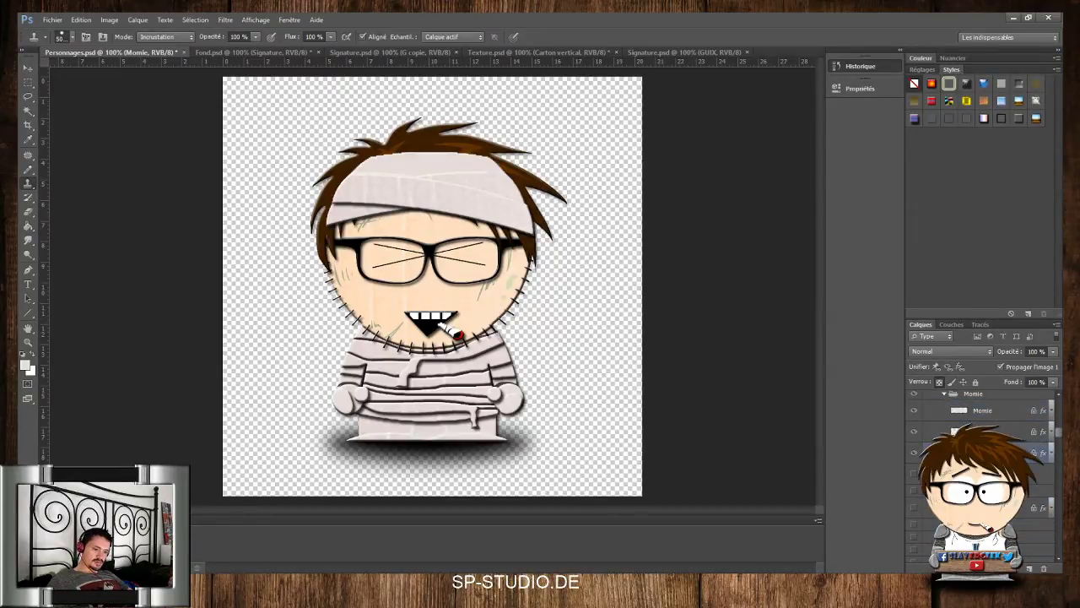
pyautogui.click(443, 176)
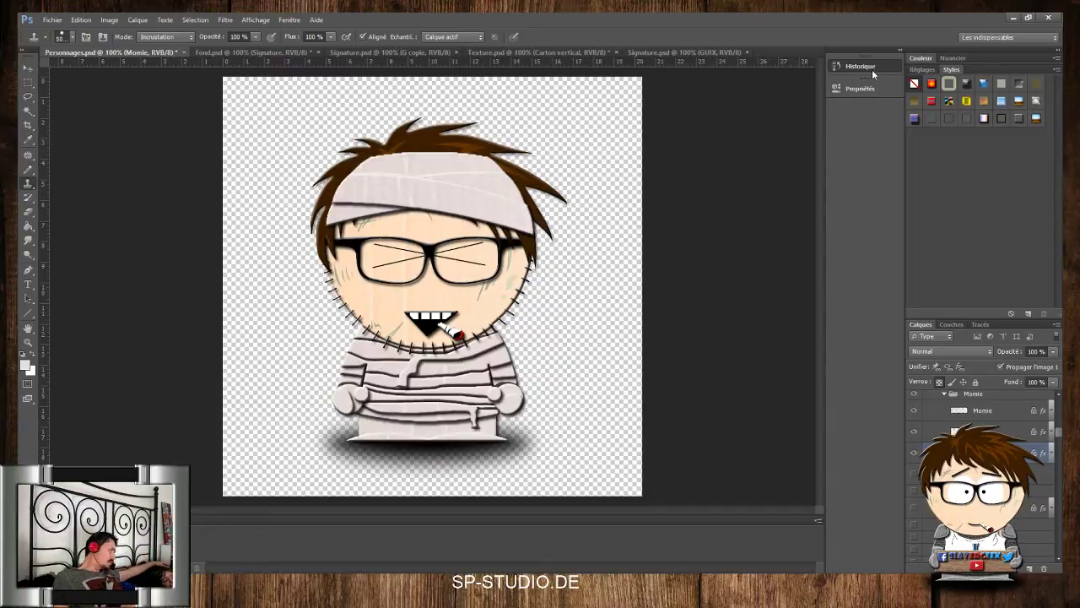
pyautogui.click(871, 69)
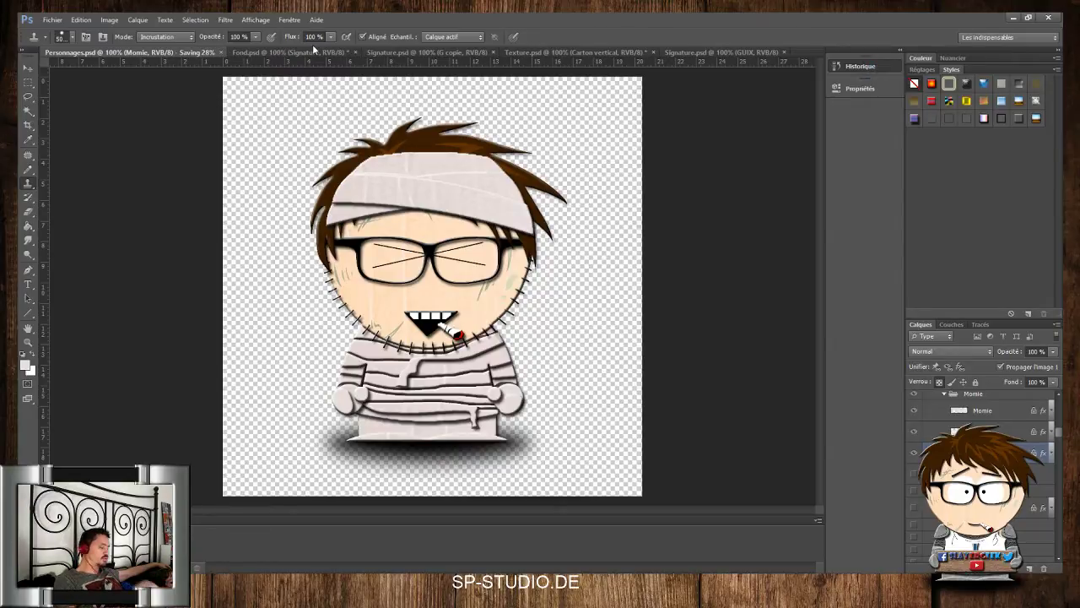
pyautogui.hotkey('ctrl', 'alt', 'shift', 's')
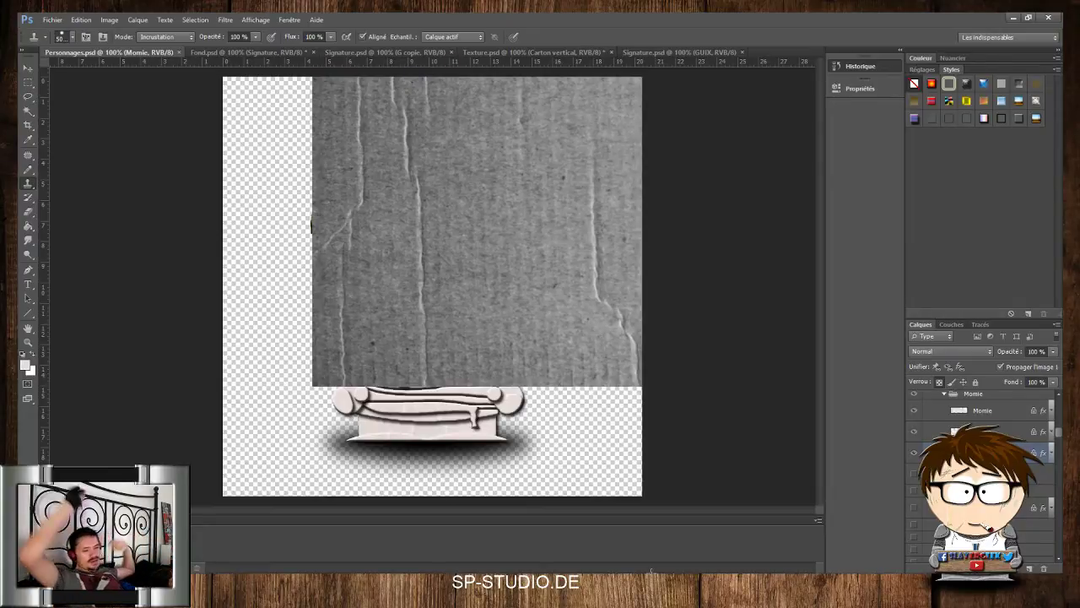
# In Fond.psd, show the Chambre background group and hide the meteor landscape background
pyautogui.click(284, 54)
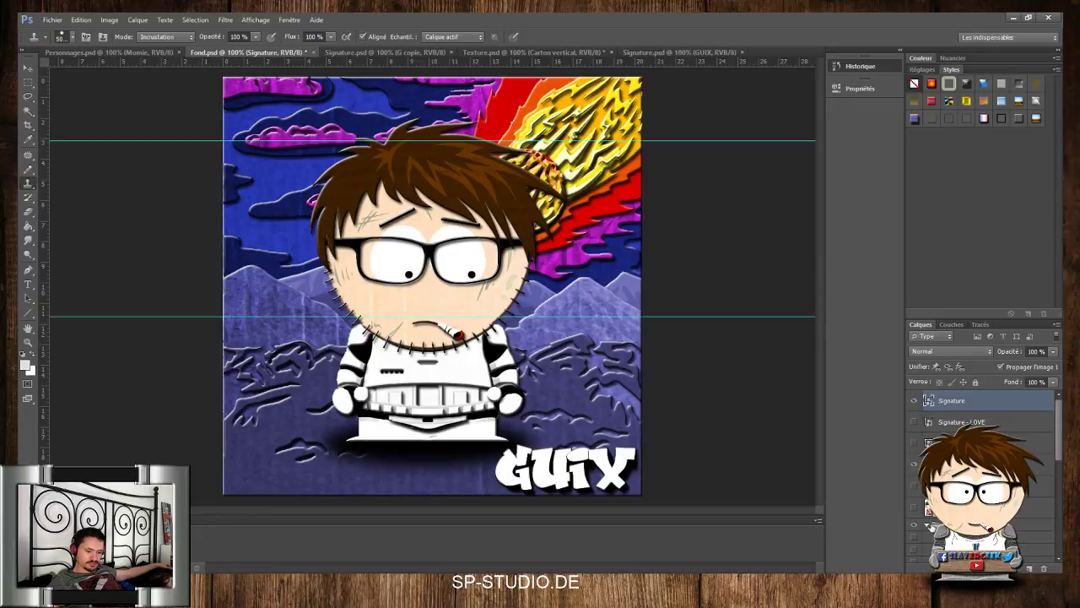
pyautogui.scroll(-3, 929, 524)
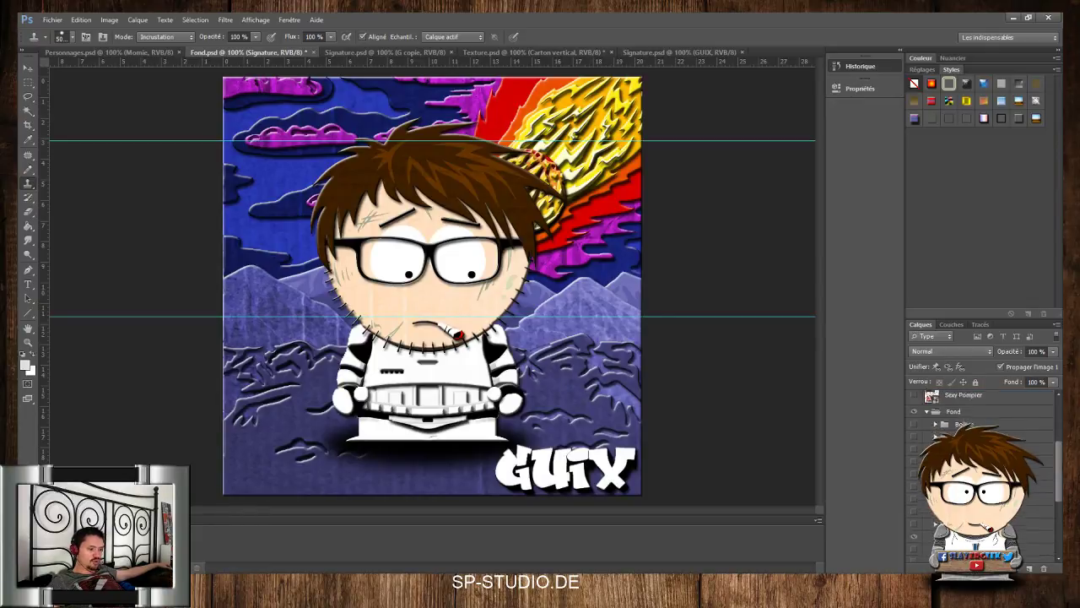
pyautogui.scroll(-3, 979, 472)
pyautogui.scroll(-3, 979, 472)
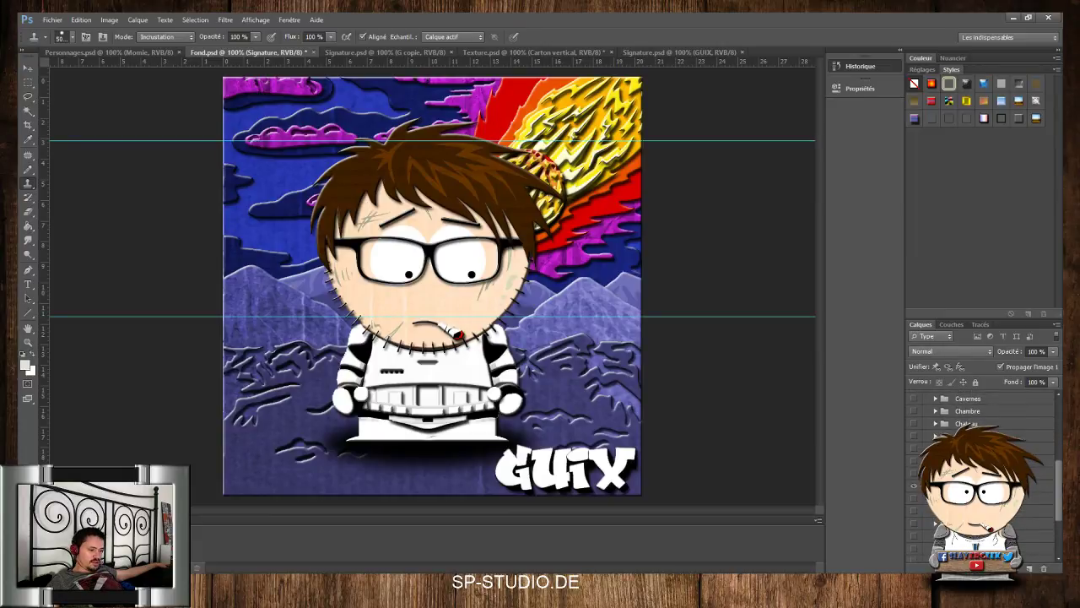
pyautogui.moveTo(1058, 476); pyautogui.dragTo(1058, 475)
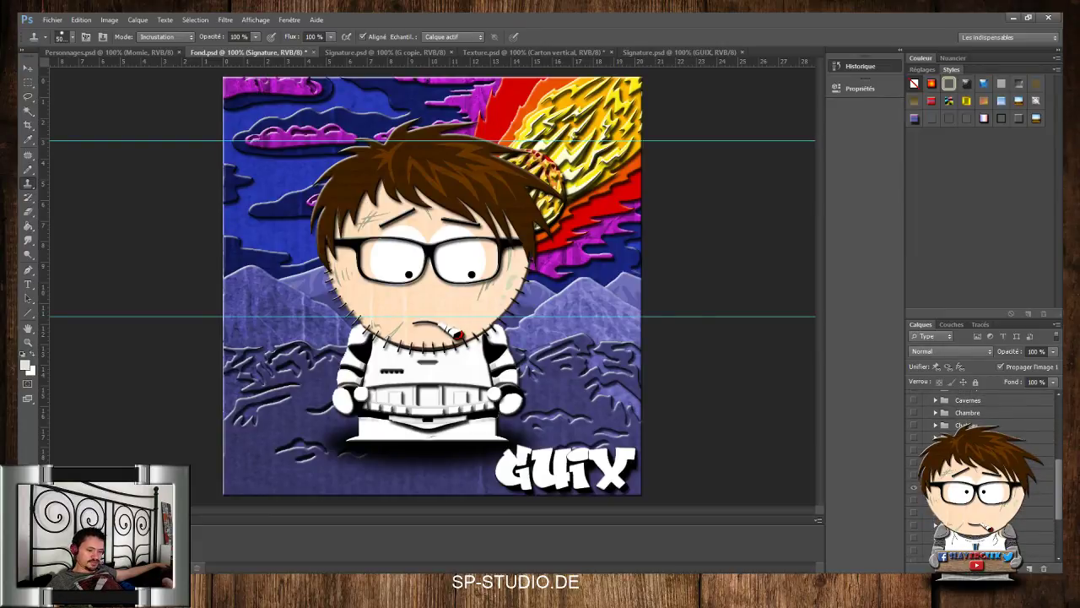
pyautogui.click(914, 488)
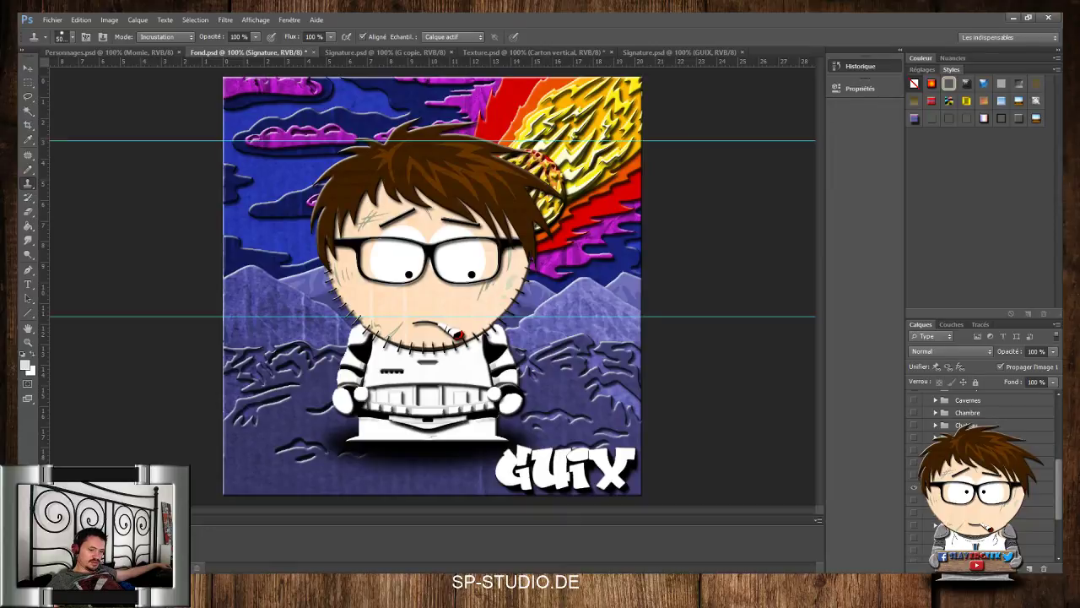
pyautogui.click(913, 412)
pyautogui.click(914, 487)
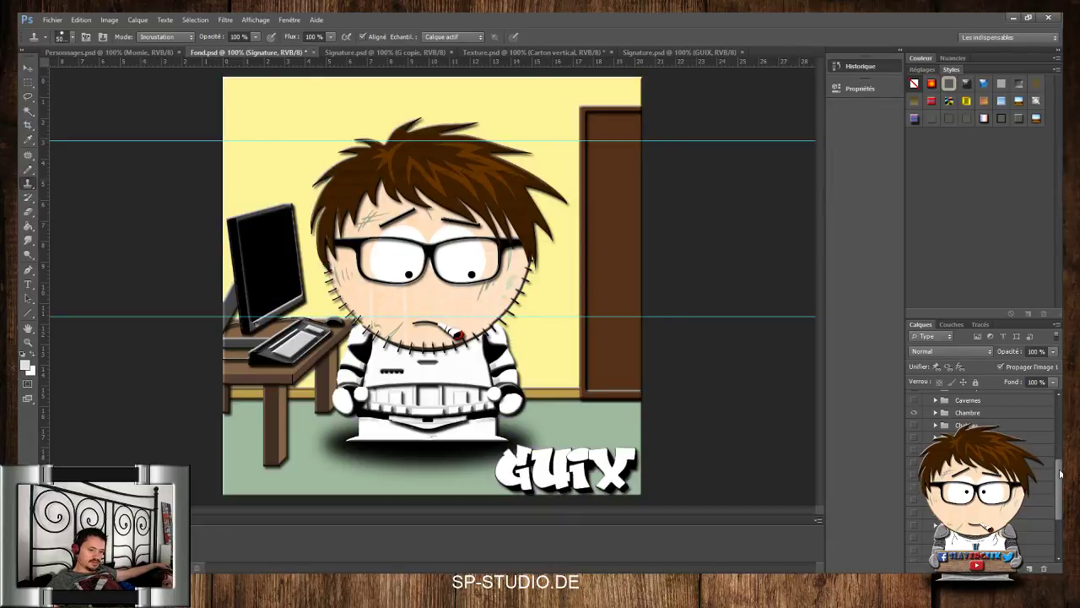
# Delete the signature and character layers above the Fond group in Fond.psd
pyautogui.scroll(5, 984, 407)
pyautogui.click(985, 406)
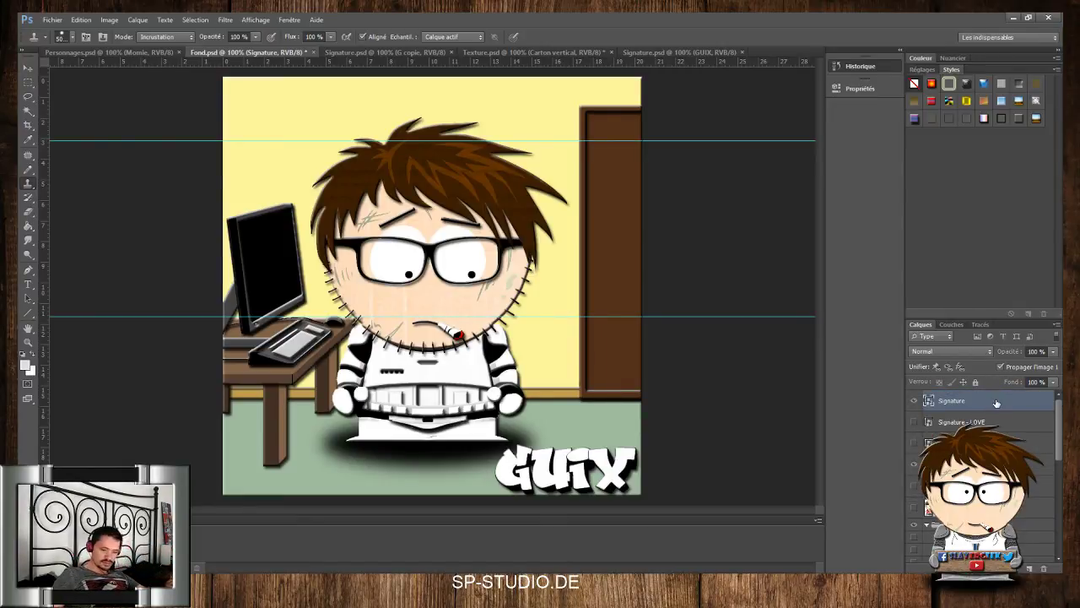
pyautogui.press('Delete')
pyautogui.press('Delete')
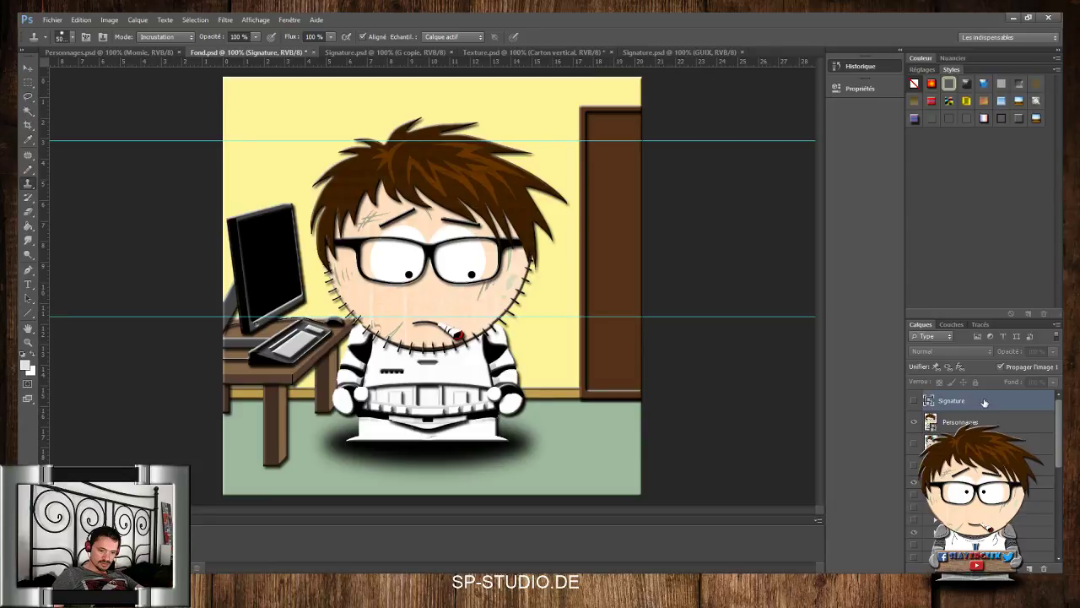
pyautogui.press('Delete')
pyautogui.press('Delete')
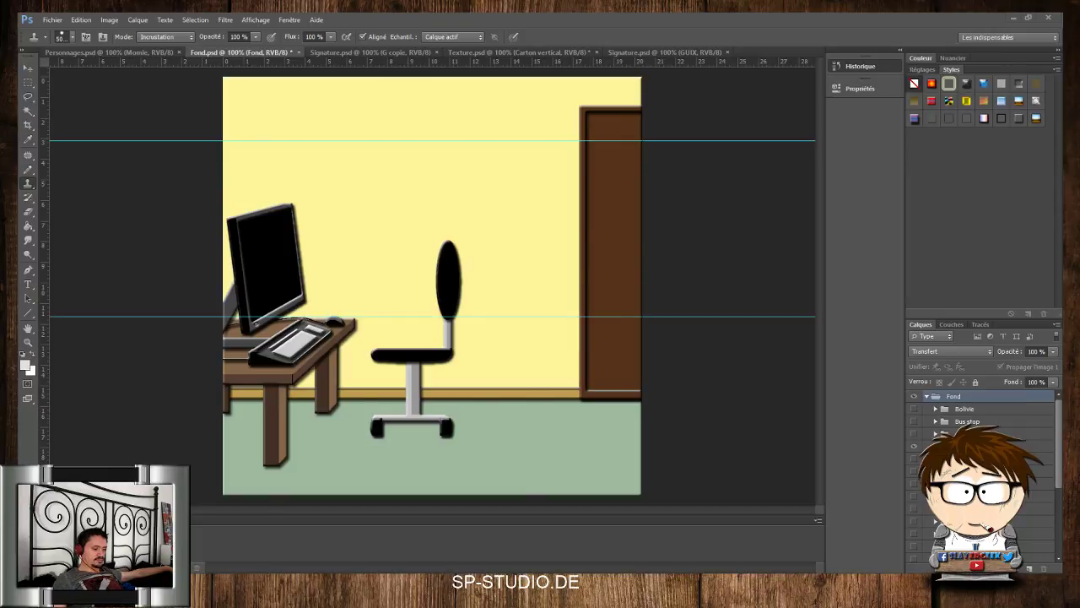
# Place the mummy character from Personnages.psd at 100 % as a layer above the Fond group
pyautogui.hotkey('ctrl', 't')
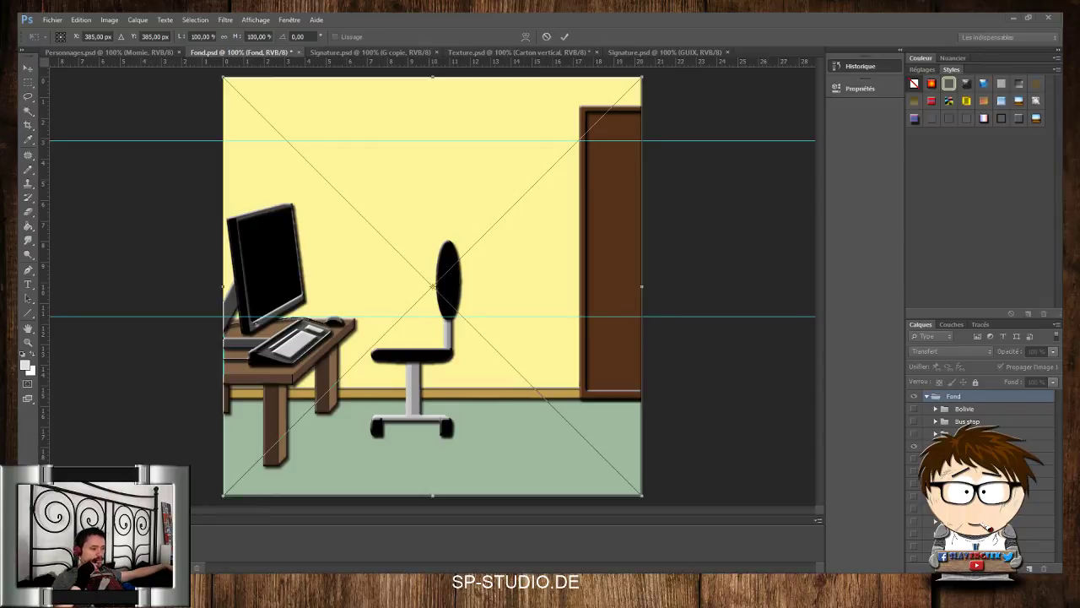
pyautogui.hotkey('ctrl', 'v')
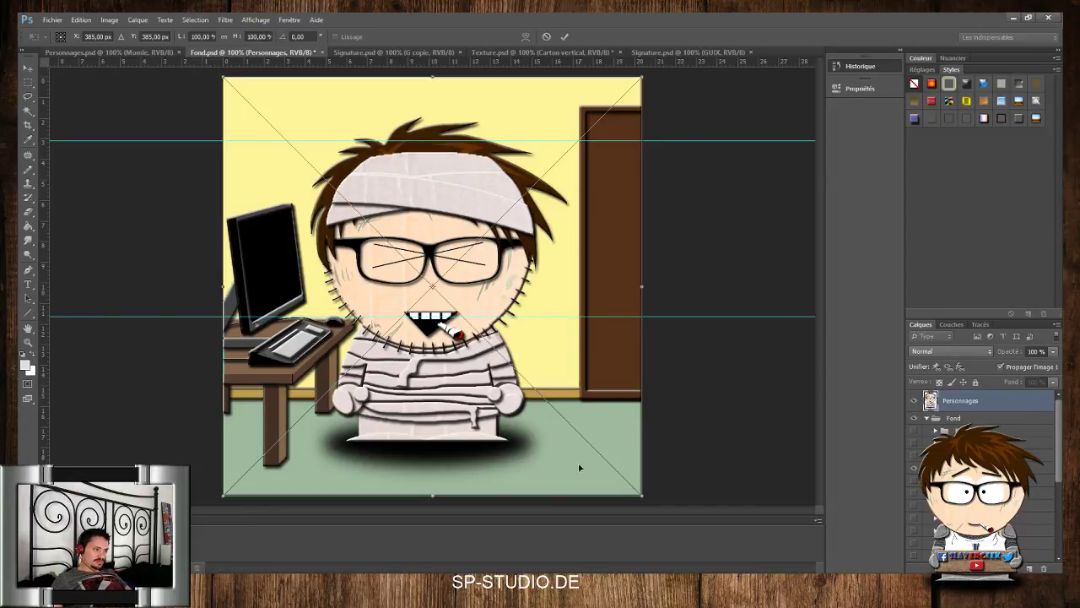
pyautogui.press('Return')
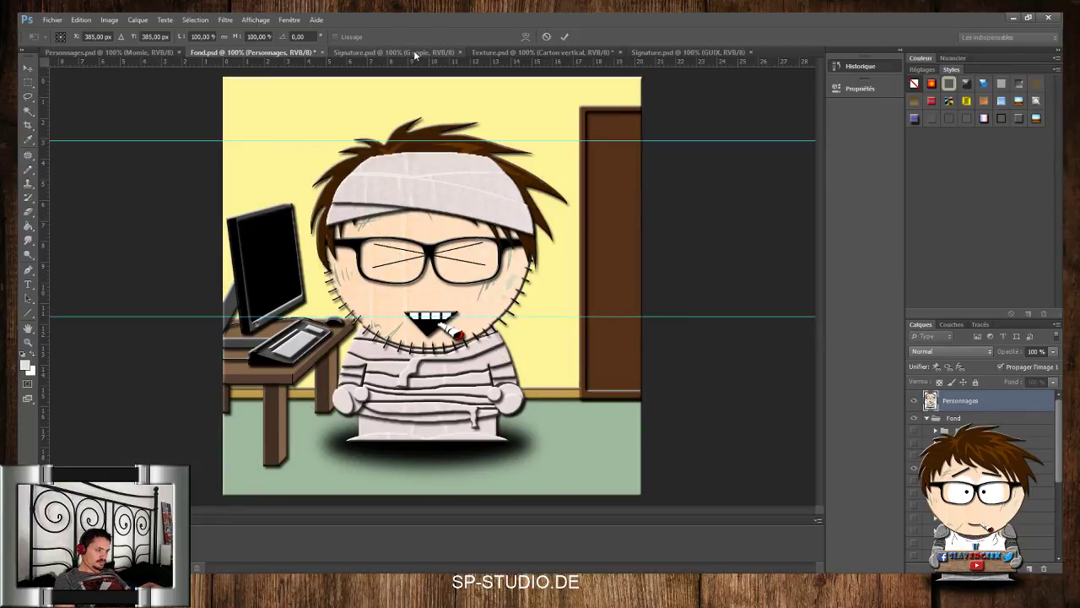
# In Signature.psd, select the white face of the letter G with the Magic Wand and paint it pinkish grey with the Pencil
pyautogui.click(414, 53)
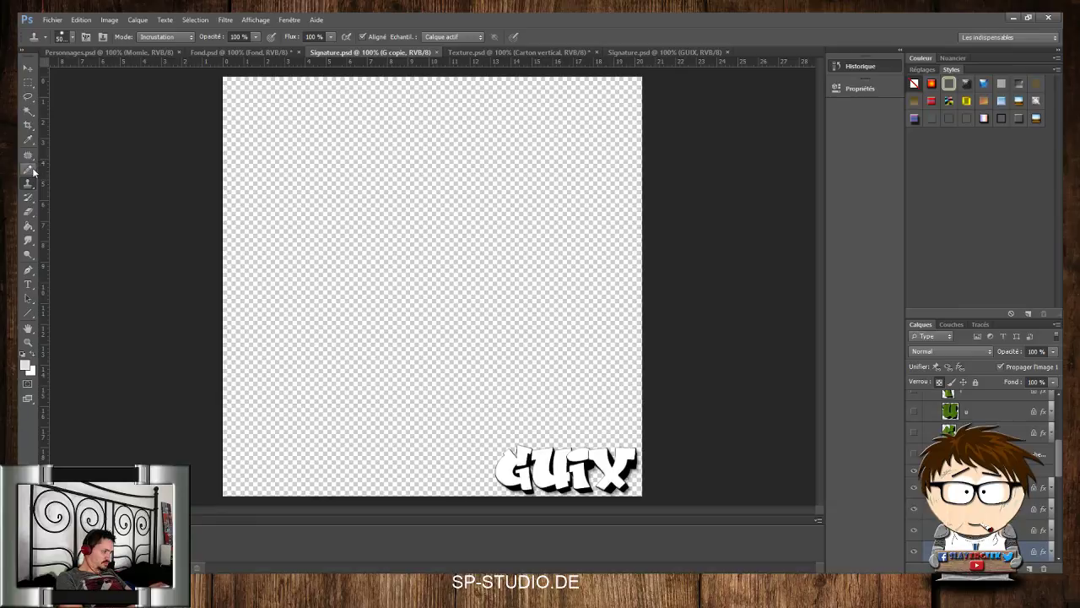
pyautogui.click(28, 111)
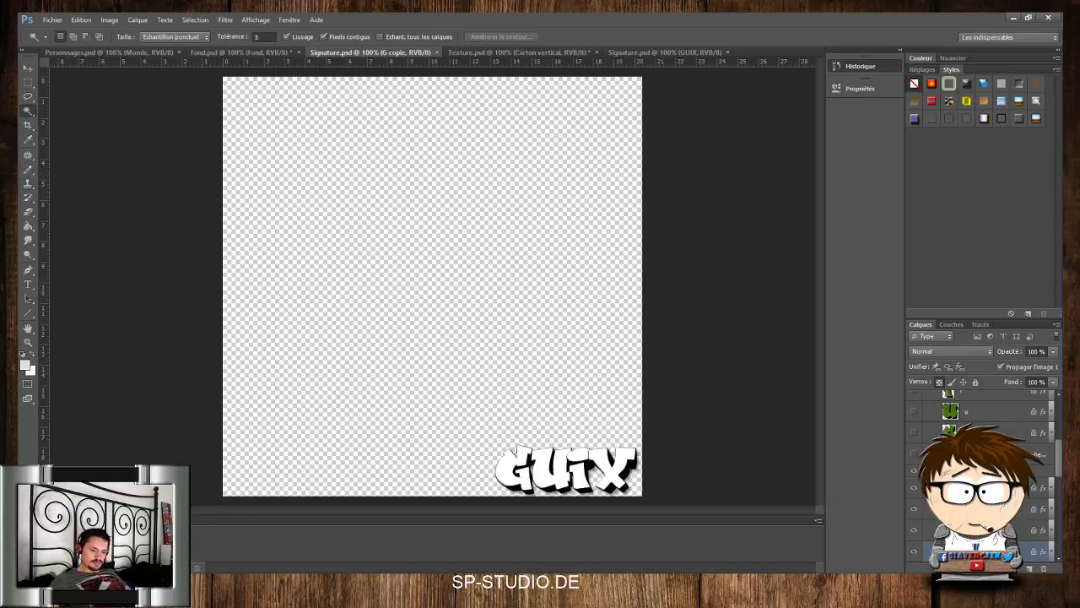
pyautogui.click(508, 470)
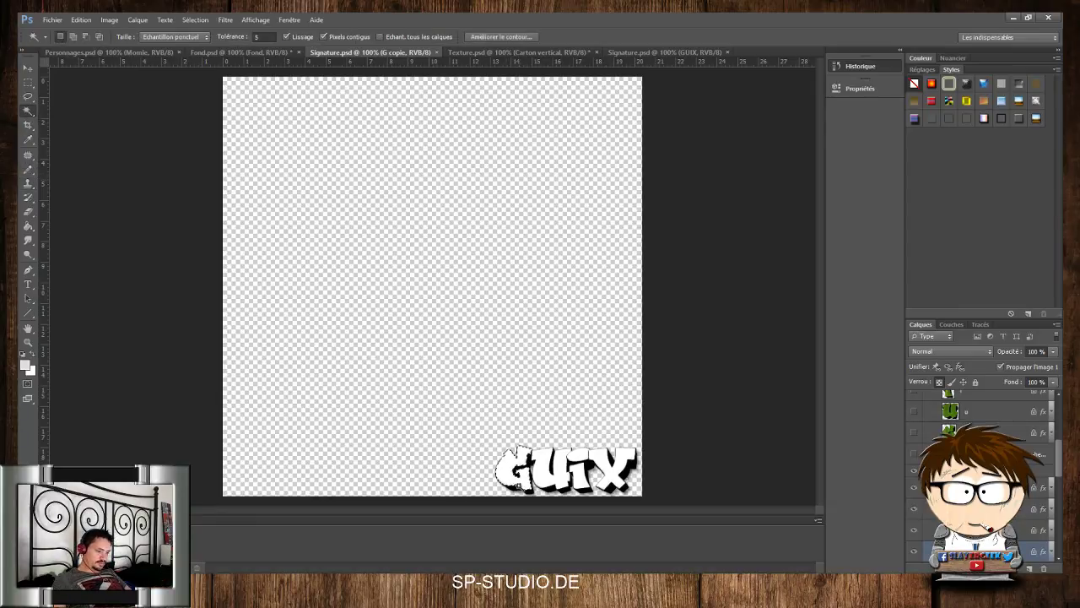
pyautogui.press('b')
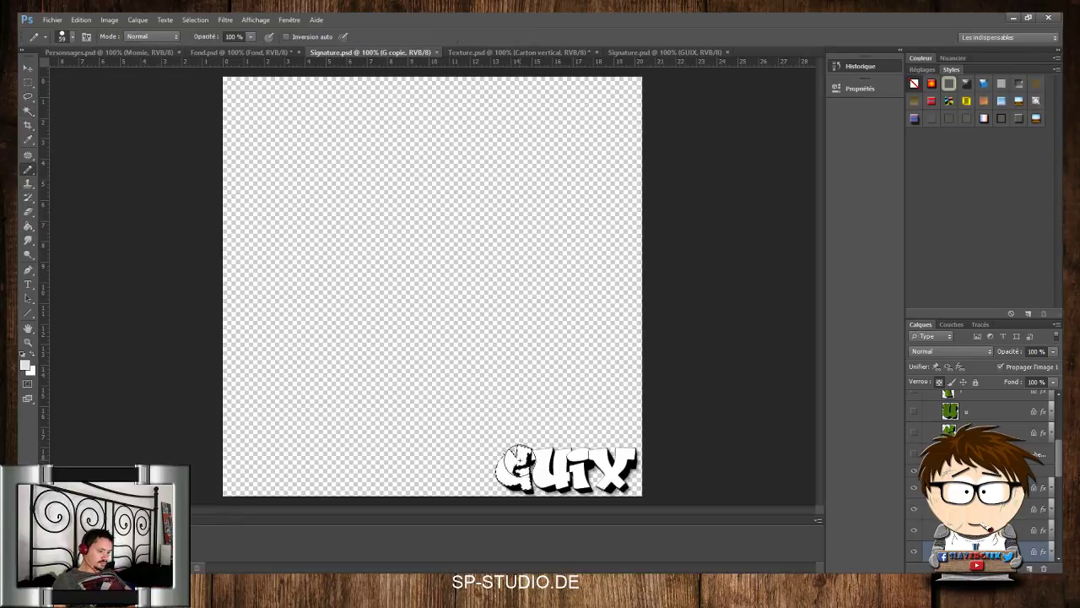
pyautogui.moveTo(527, 445); pyautogui.dragTo(519, 453)
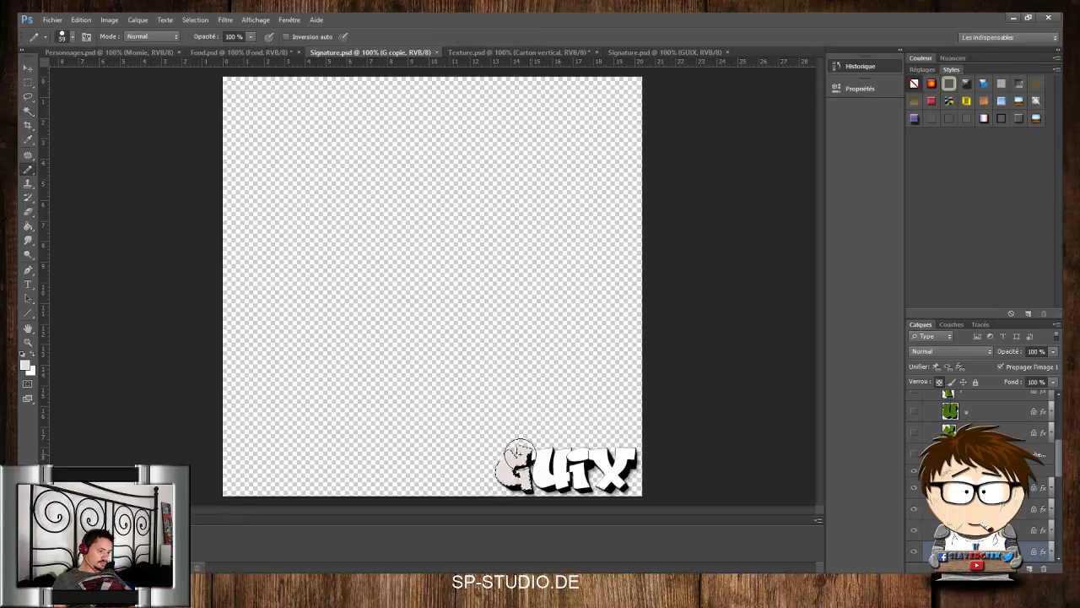
# Select the white face of the letter U on the U copie layer and paint it the same pinkish grey
pyautogui.click(28, 110)
pyautogui.click(975, 530)
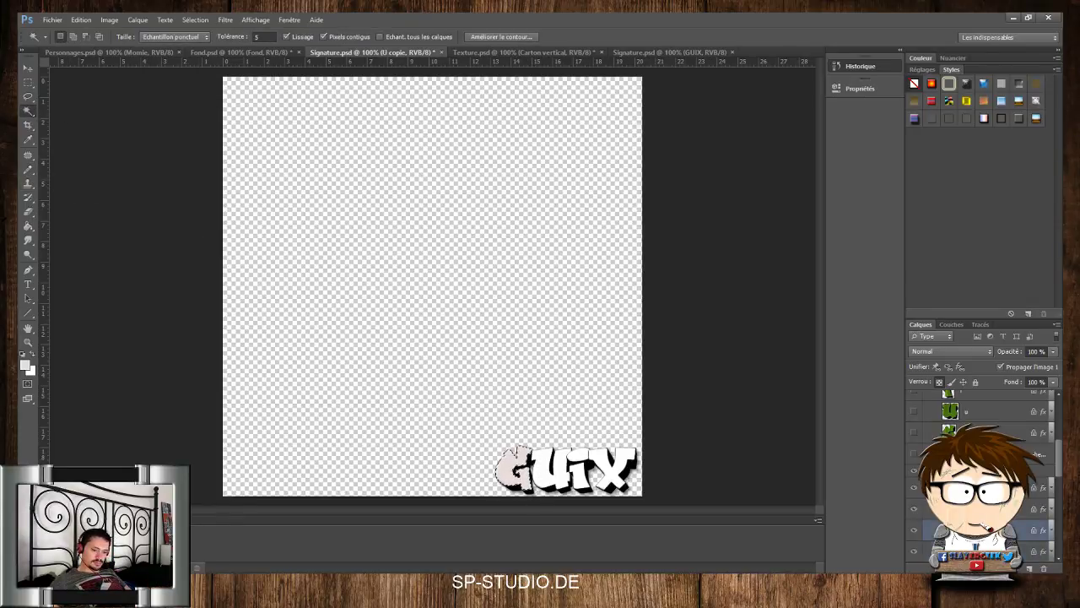
pyautogui.click(27, 169)
pyautogui.moveTo(545, 432)
pyautogui.mouseDown()
pyautogui.moveTo(556, 460)
pyautogui.moveTo(576, 497)
pyautogui.mouseUp()
# Paint the stem and dot of the letter I on its copie layer pinkish grey, and select the X copie layer
pyautogui.click(975, 509)
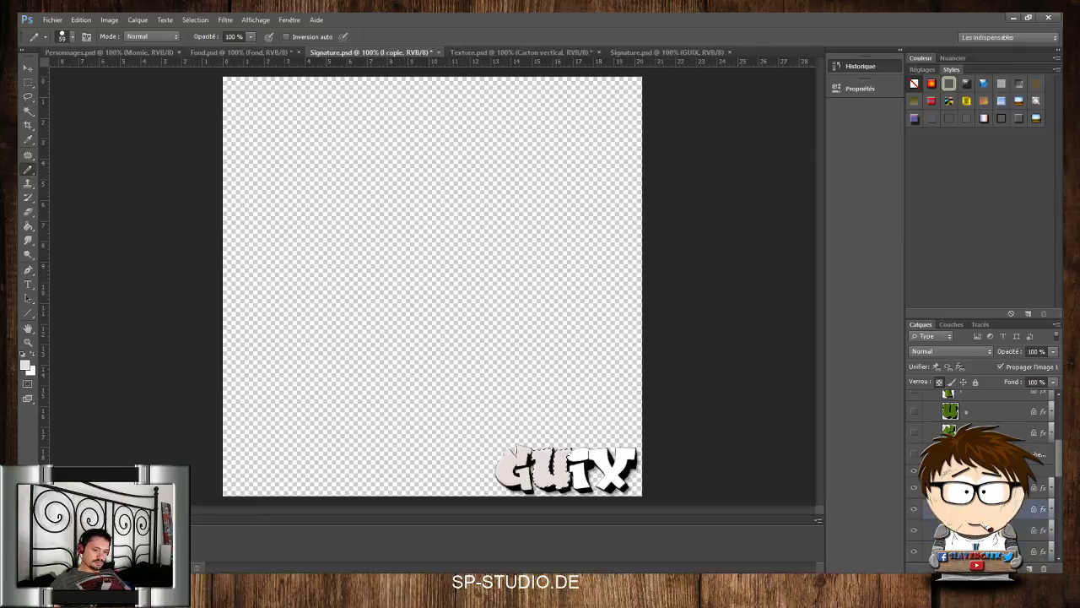
pyautogui.click(27, 111)
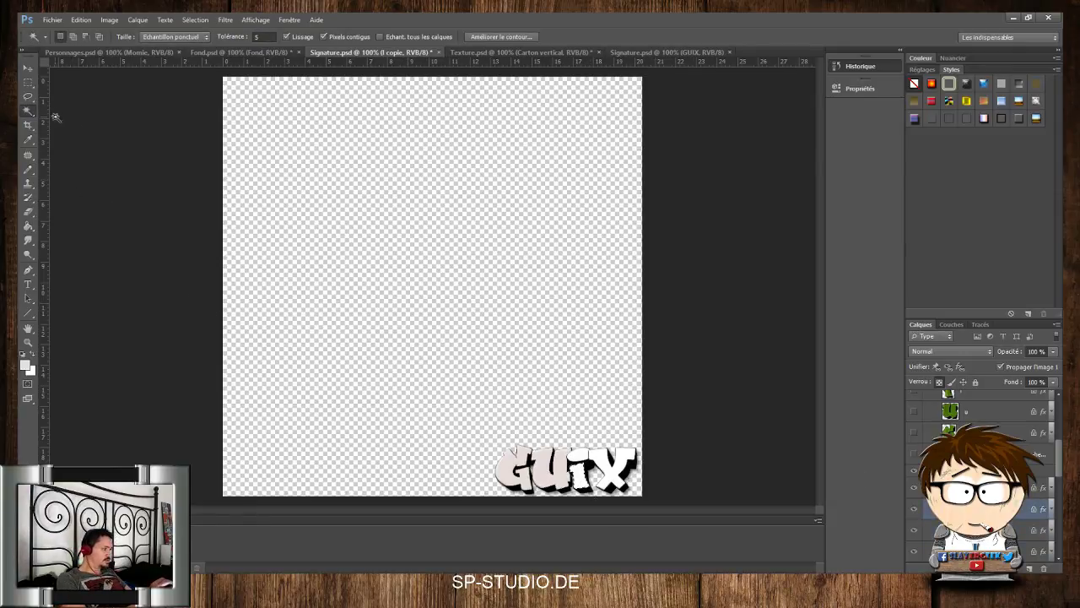
pyautogui.click(28, 169)
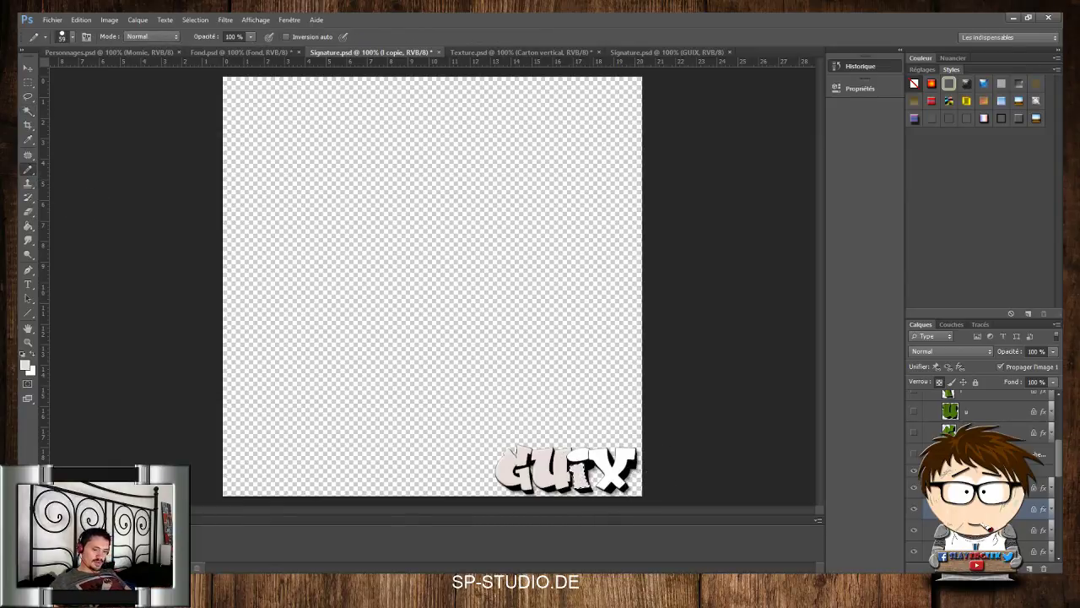
pyautogui.click(28, 111)
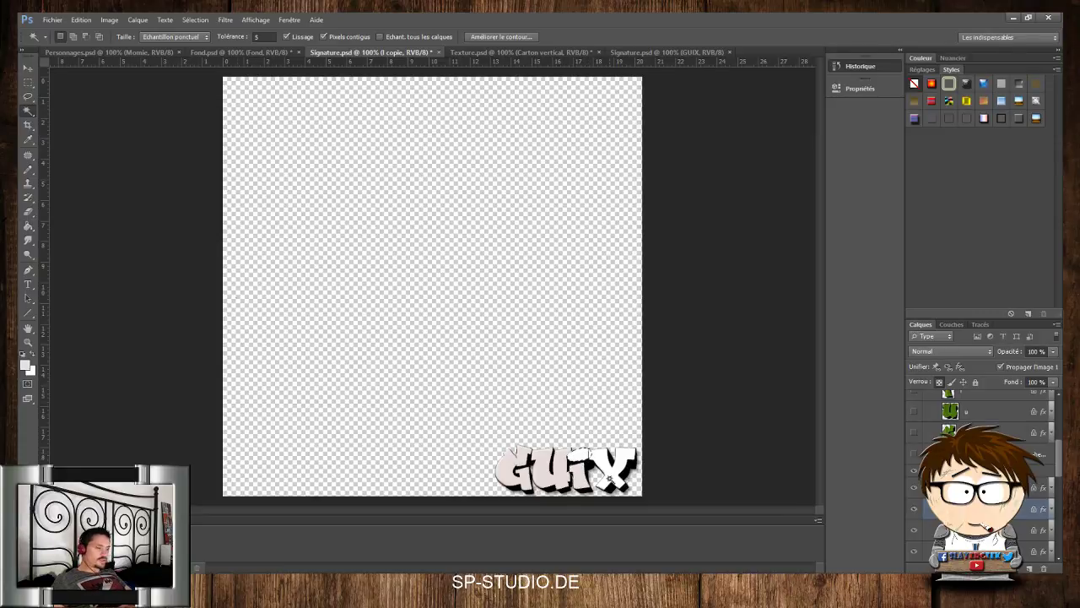
pyautogui.click(27, 169)
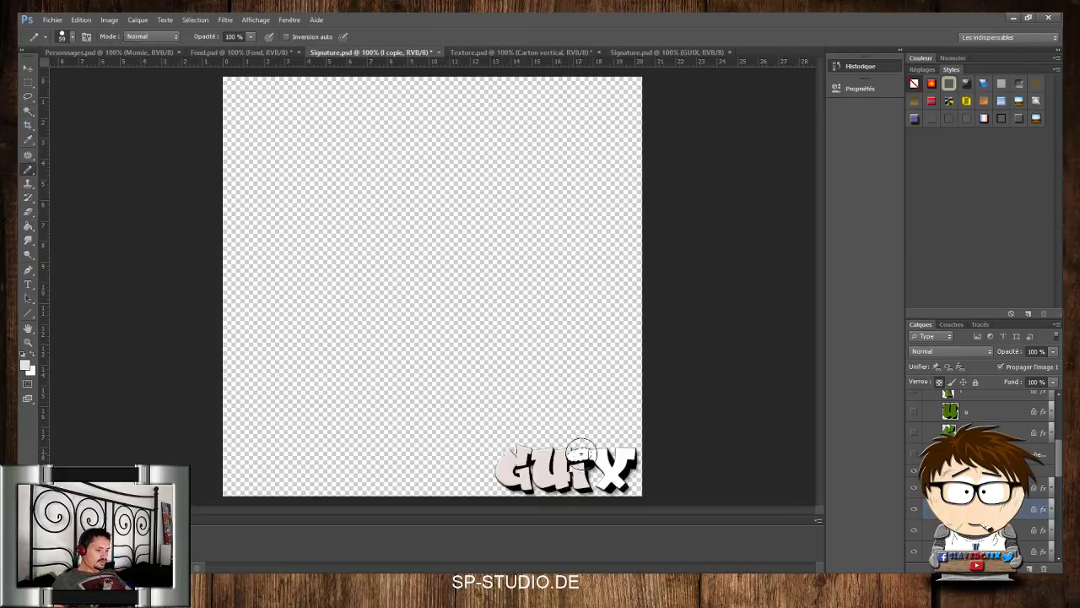
pyautogui.click(971, 488)
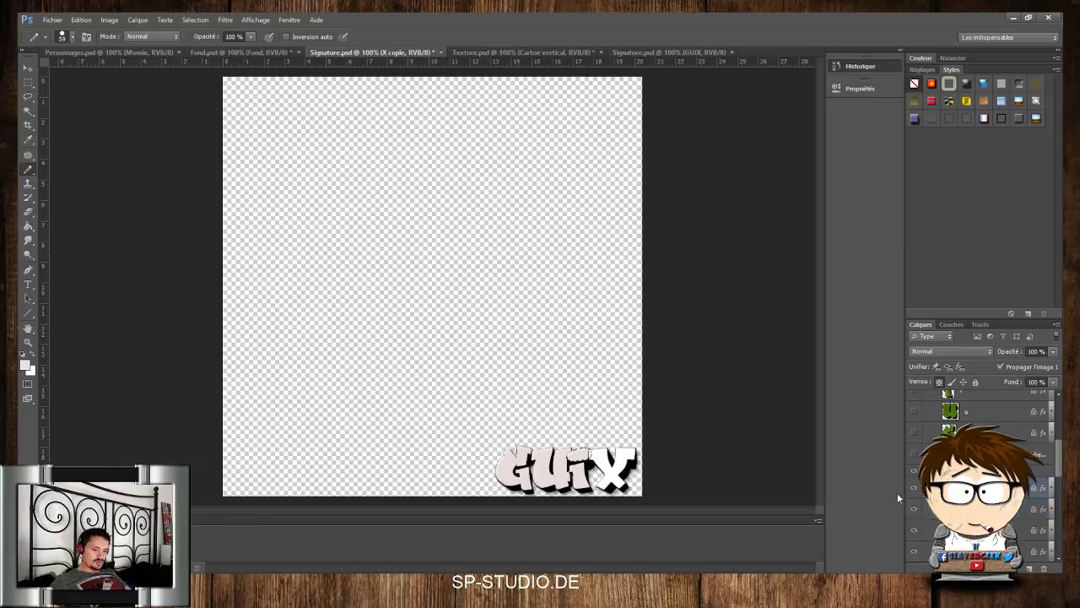
# Select the white face of the letter X on the X copie layer with the Magic Wand and paint it pinkish grey
pyautogui.click(28, 111)
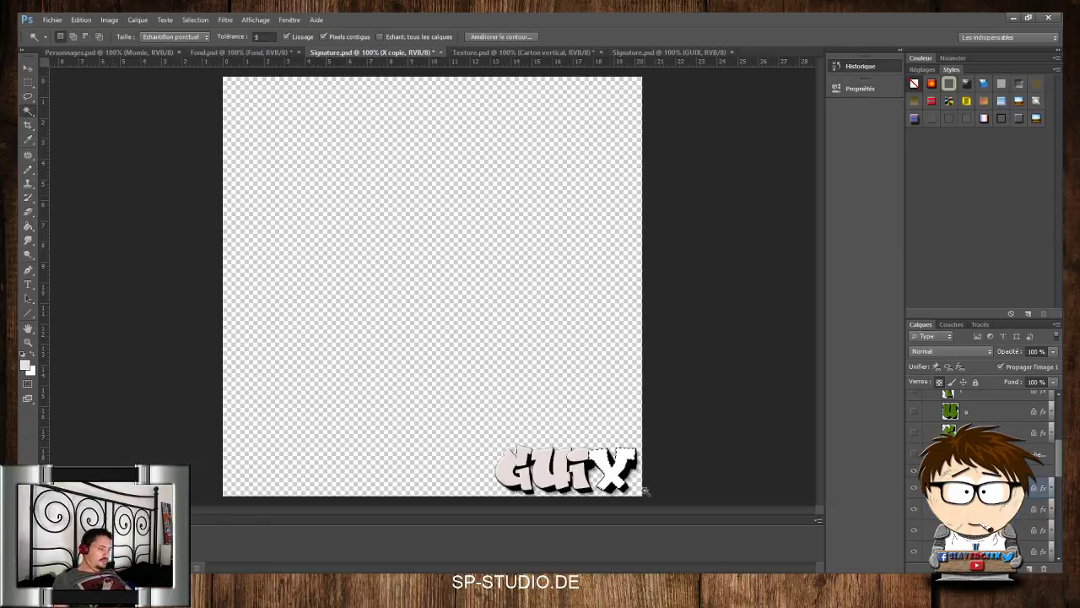
pyautogui.press('b')
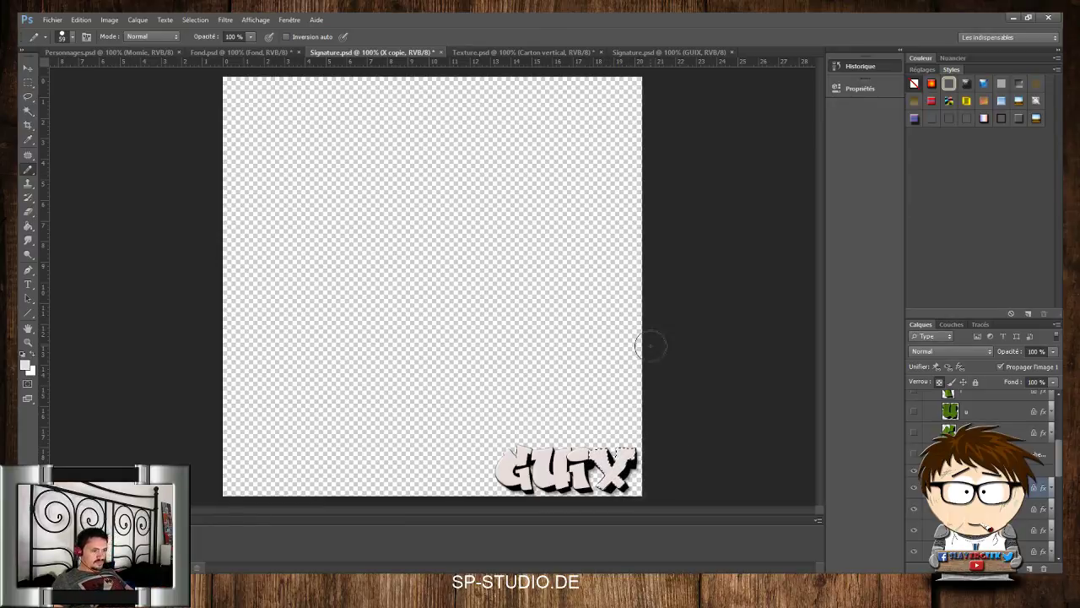
# Sample the creased Carton vertical texture in Texture.psd with the Clone Stamp in Incrustation mode
pyautogui.click(535, 53)
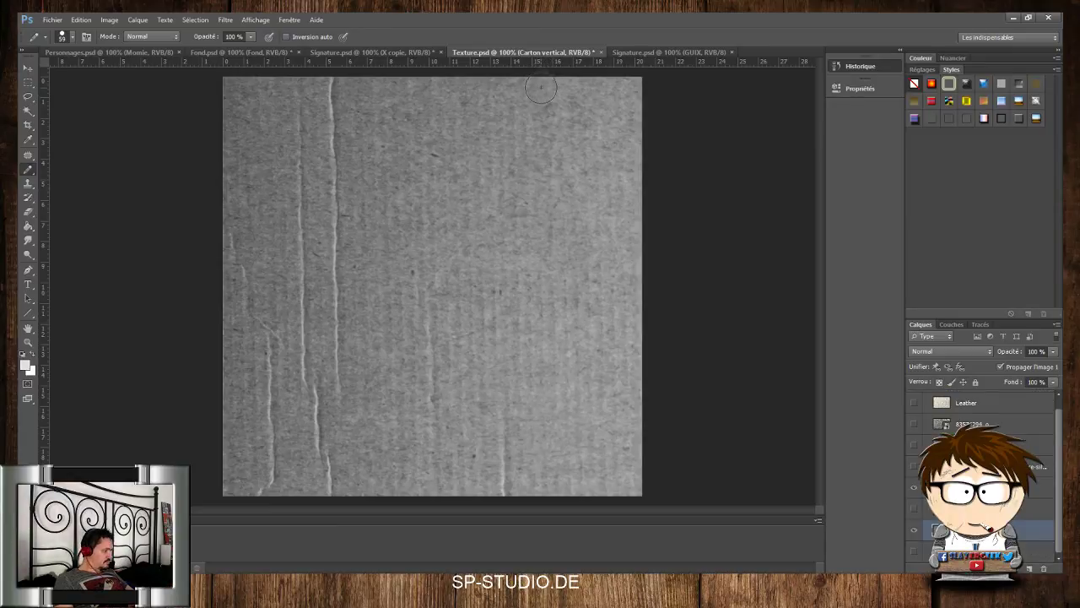
pyautogui.press('alt')
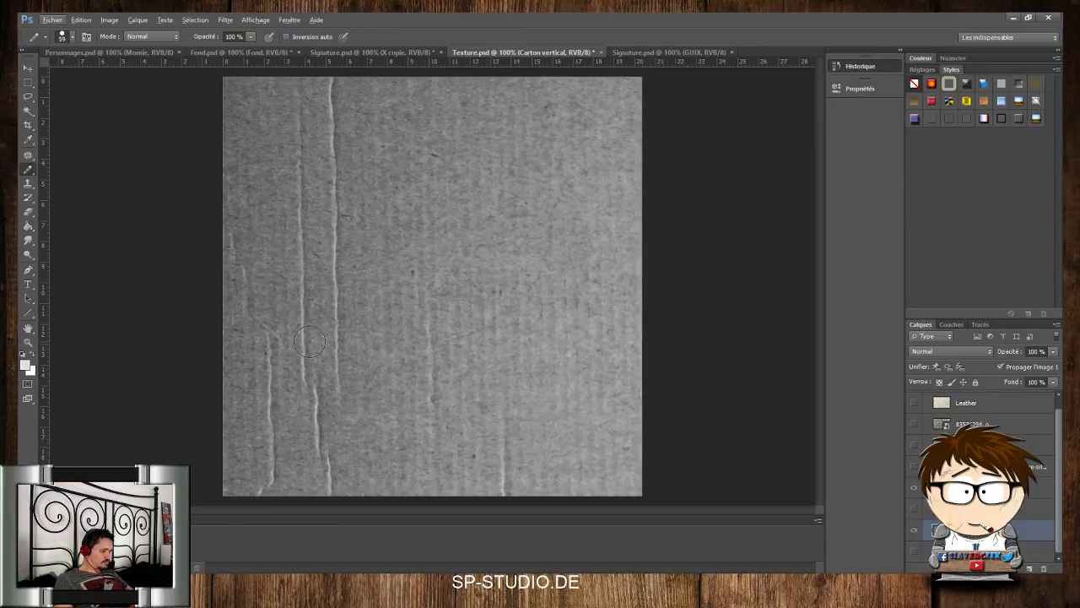
pyautogui.click(28, 183)
pyautogui.keyDown('alt'); pyautogui.click(324, 387); pyautogui.keyUp('alt')
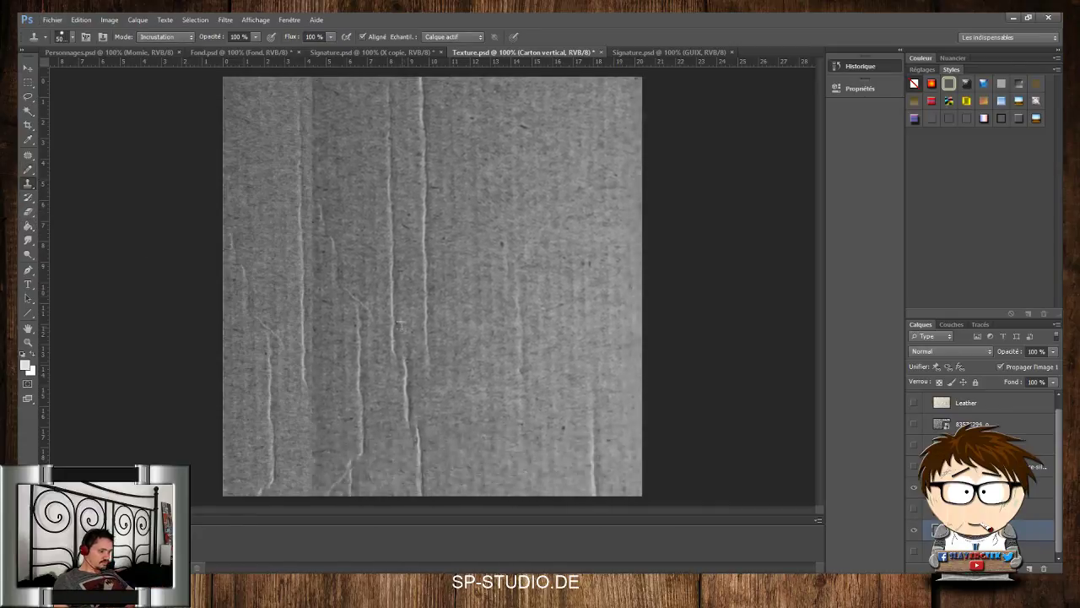
# Select the G copie layer in Signature.psd, clear the selection and stamp the cardboard texture onto the letter G
pyautogui.click(376, 52)
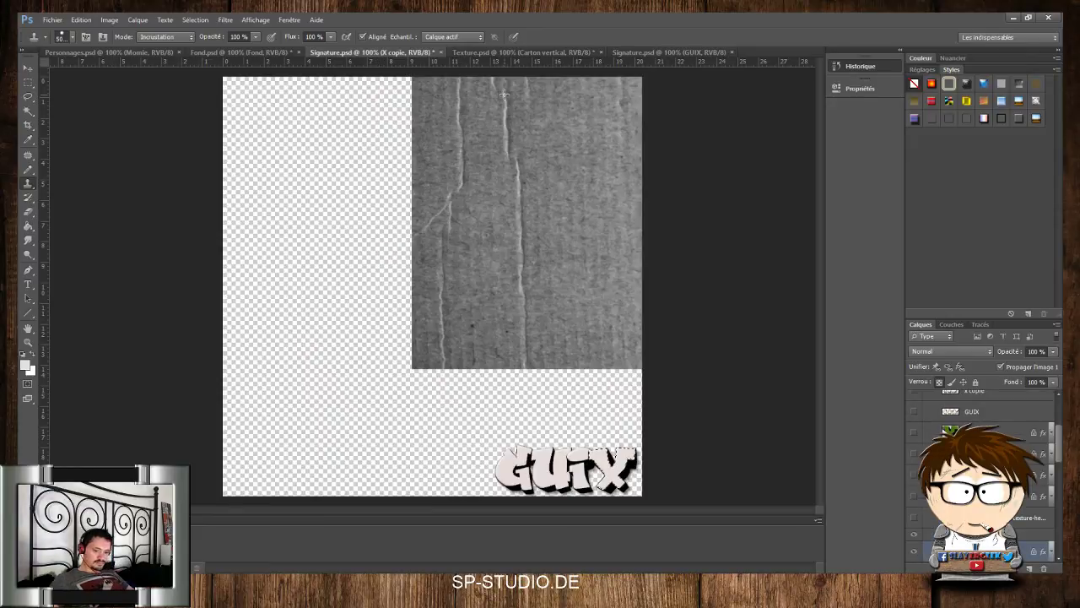
pyautogui.moveTo(1060, 445); pyautogui.dragTo(1060, 474)
pyautogui.click(1004, 492)
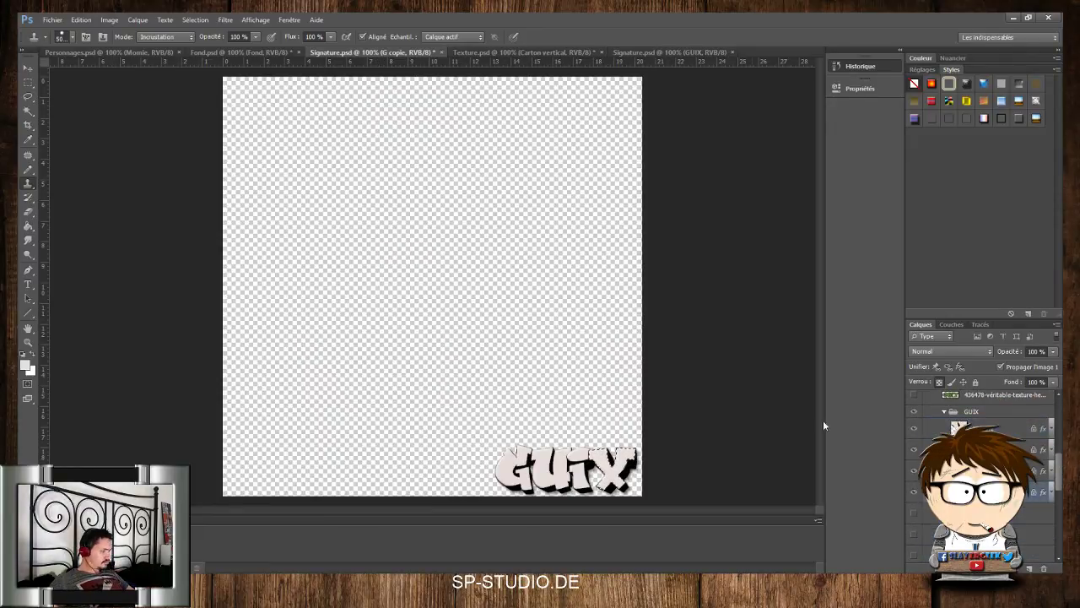
pyautogui.press('alt')
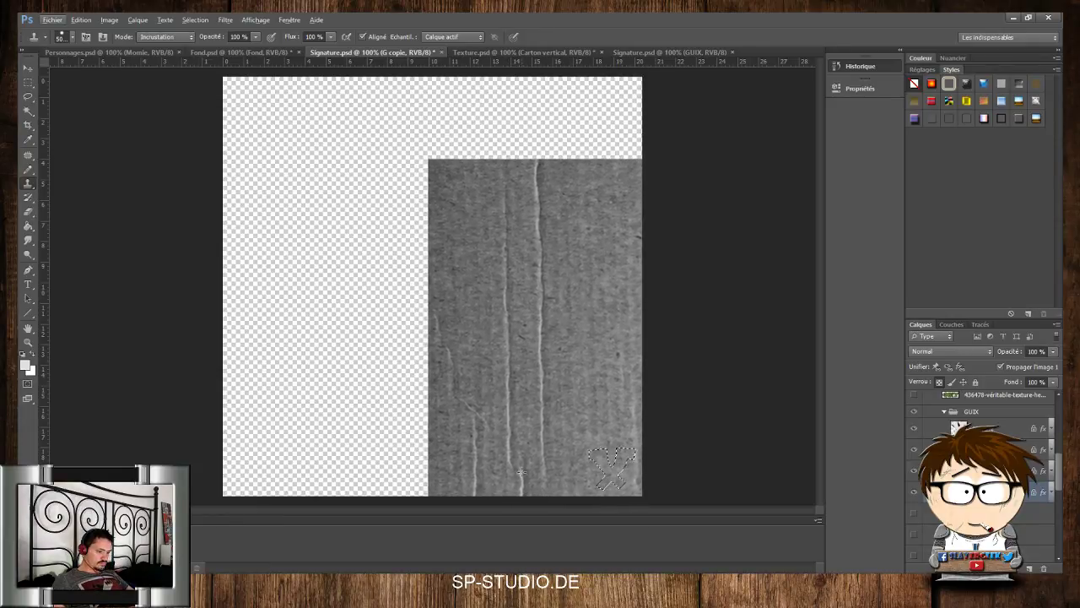
pyautogui.hotkey('ctrl', 'd')
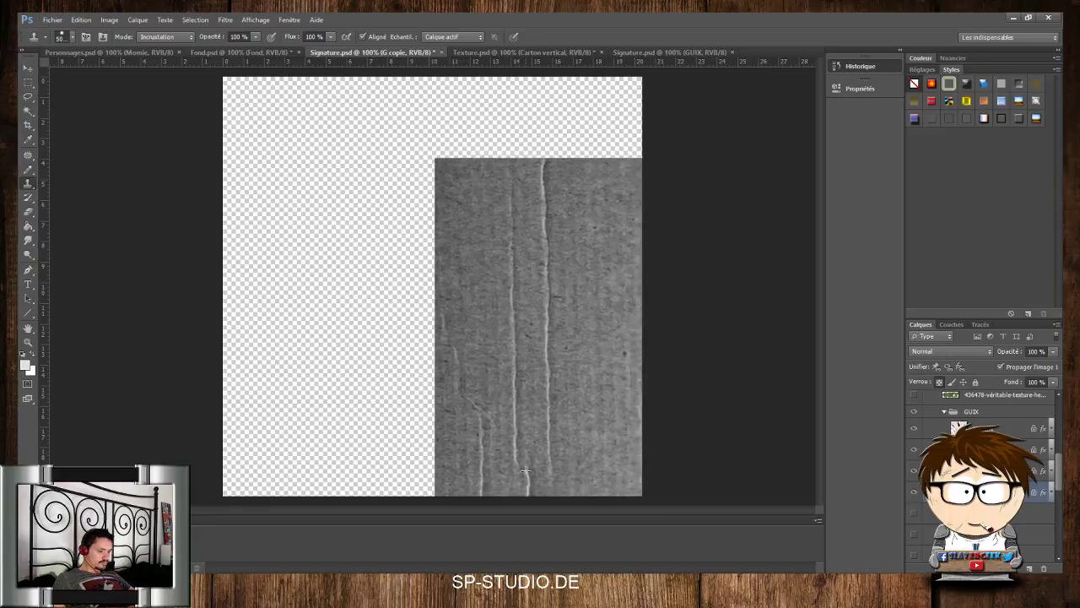
pyautogui.keyDown('alt'); pyautogui.click(522, 462); pyautogui.keyUp('alt')
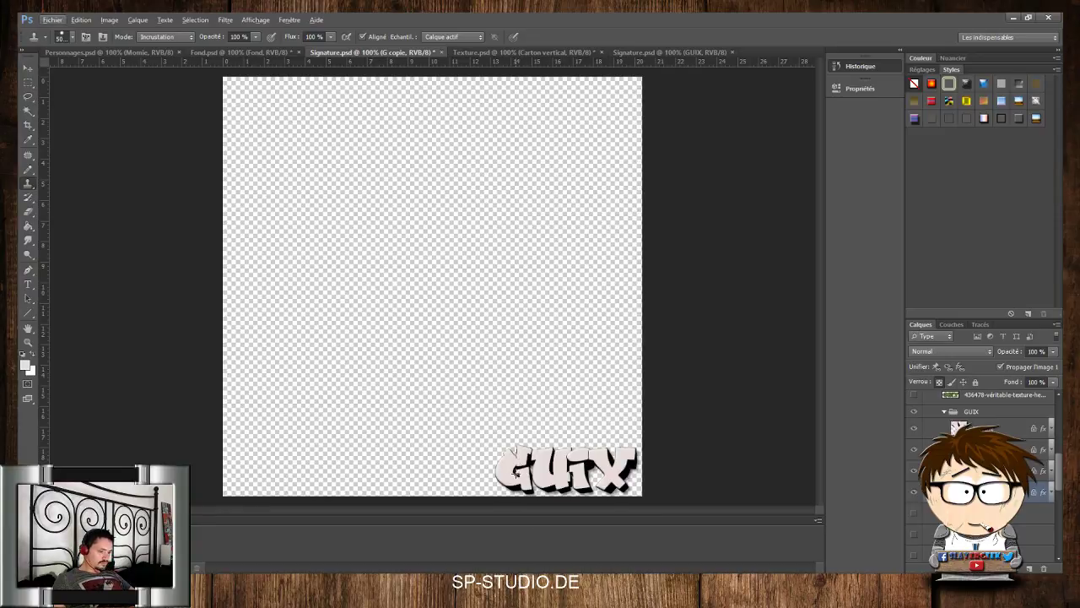
pyautogui.click(521, 466)
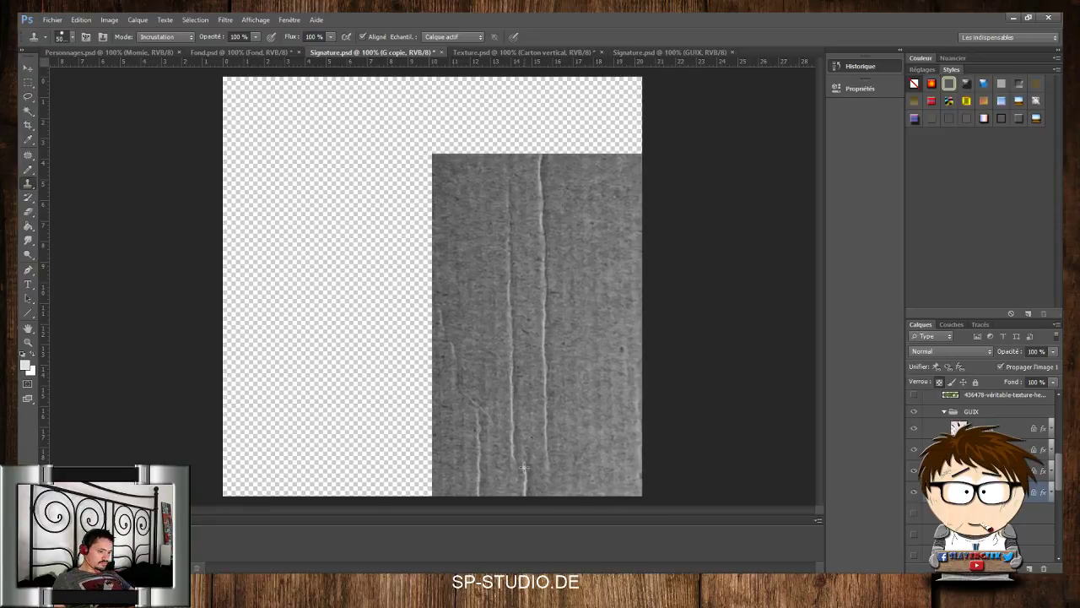
pyautogui.click(521, 470)
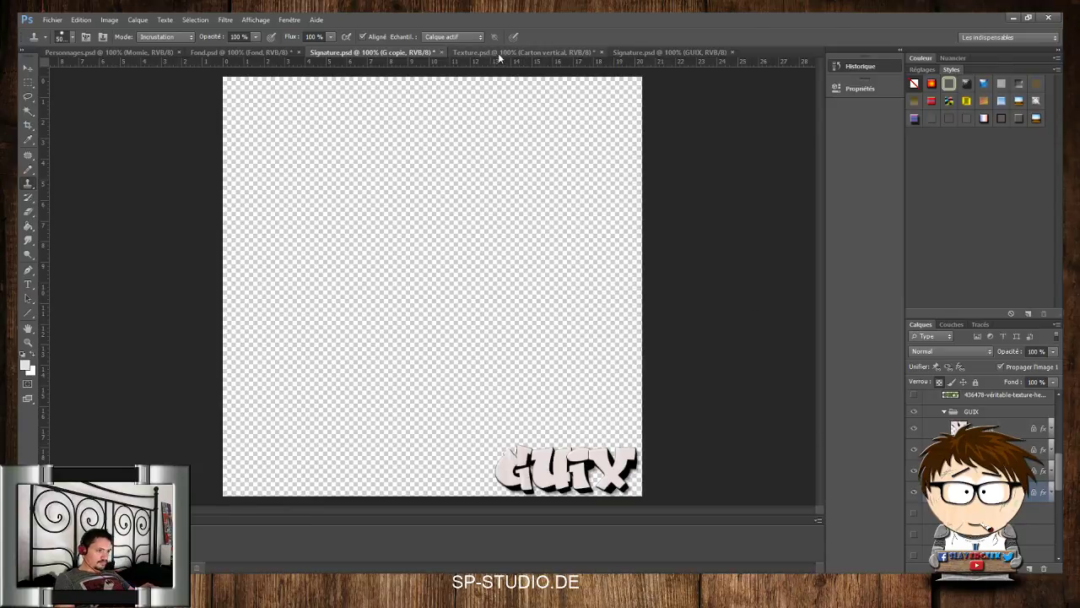
# Resample a crease of the cardboard in Texture.psd and stamp it onto the letter U on the U copie layer
pyautogui.click(502, 52)
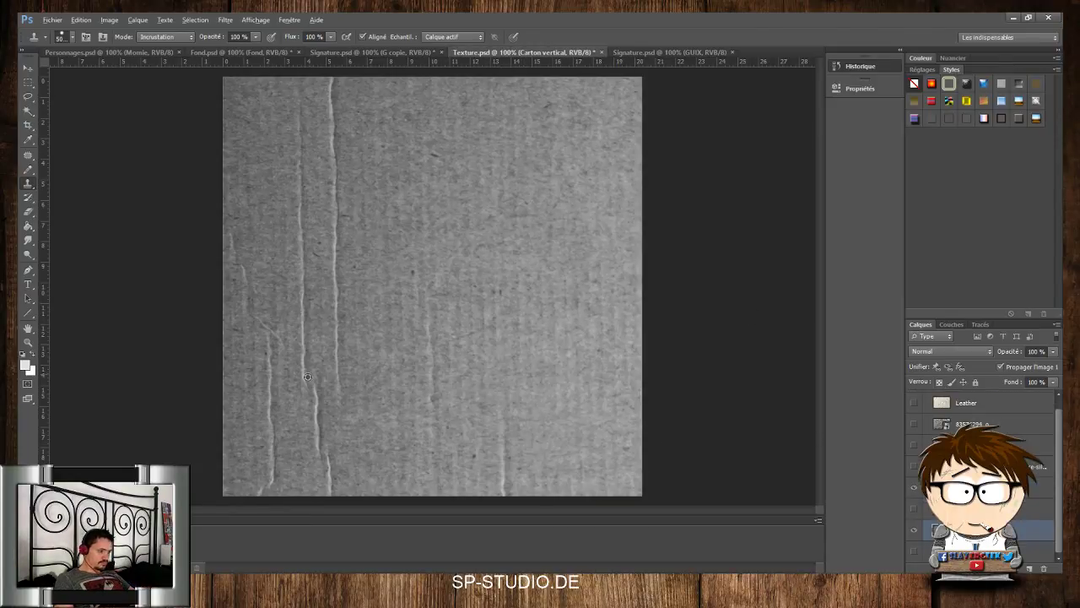
pyautogui.click(364, 54)
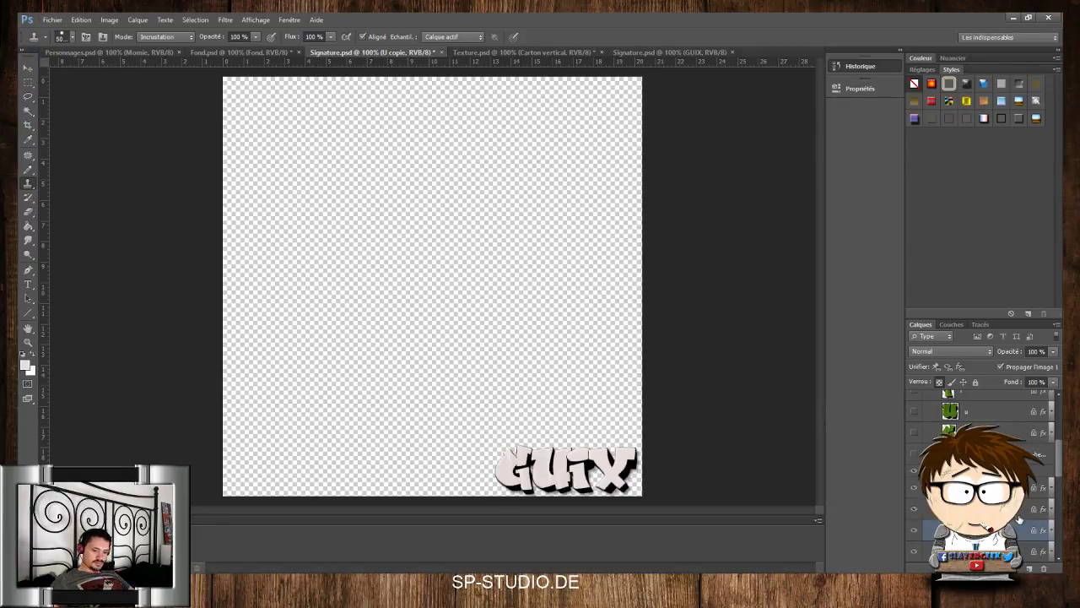
# Select the I copie layer, resample the cardboard in Texture.psd and stamp the texture onto the letter I
pyautogui.click(979, 509)
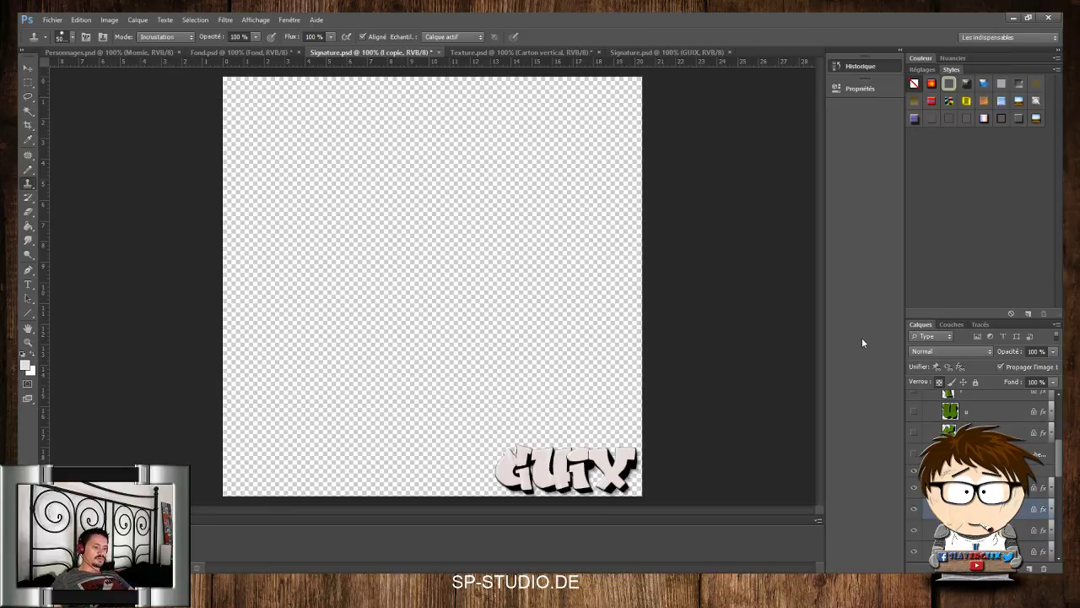
pyautogui.click(506, 53)
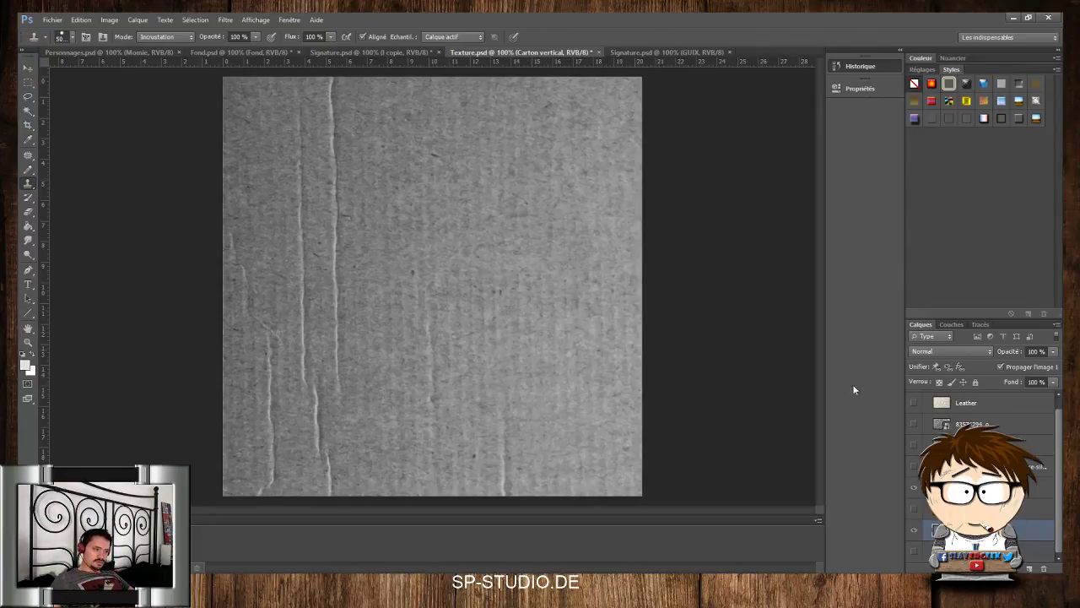
pyautogui.click(407, 53)
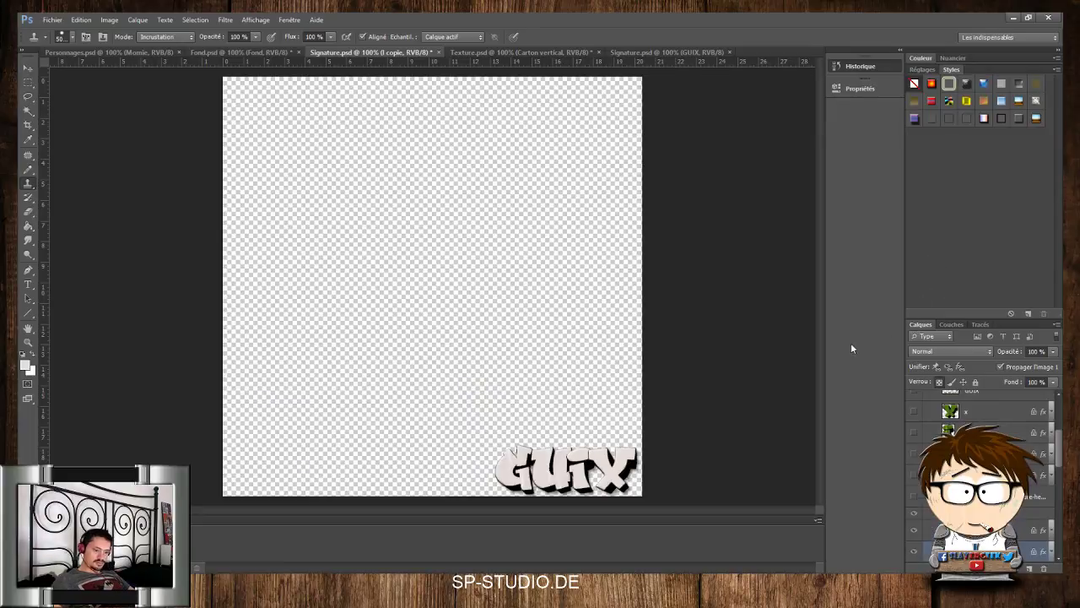
pyautogui.press('alt')
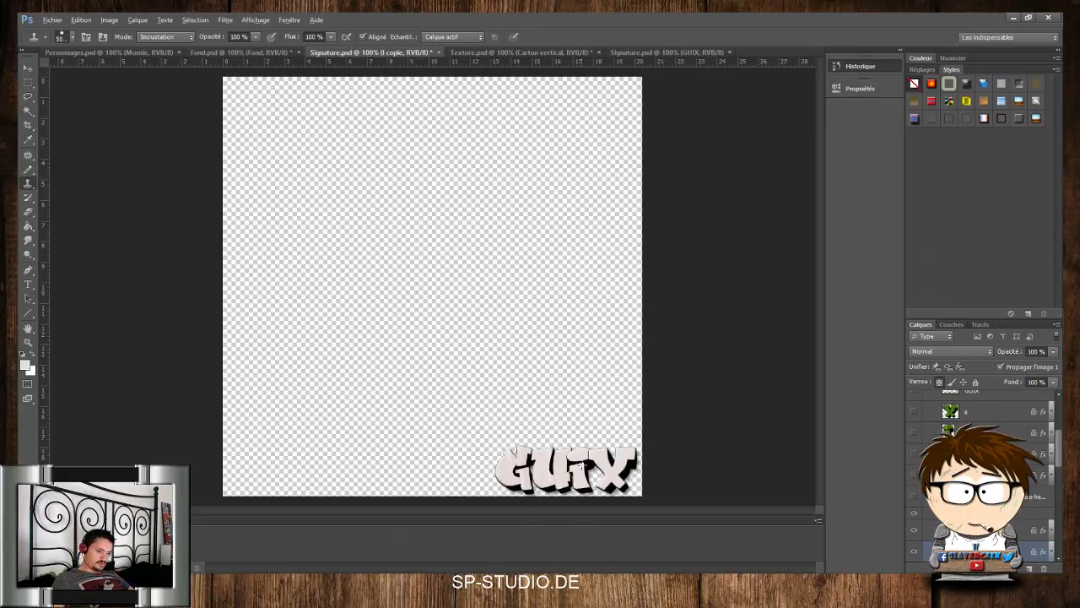
pyautogui.press('alt')
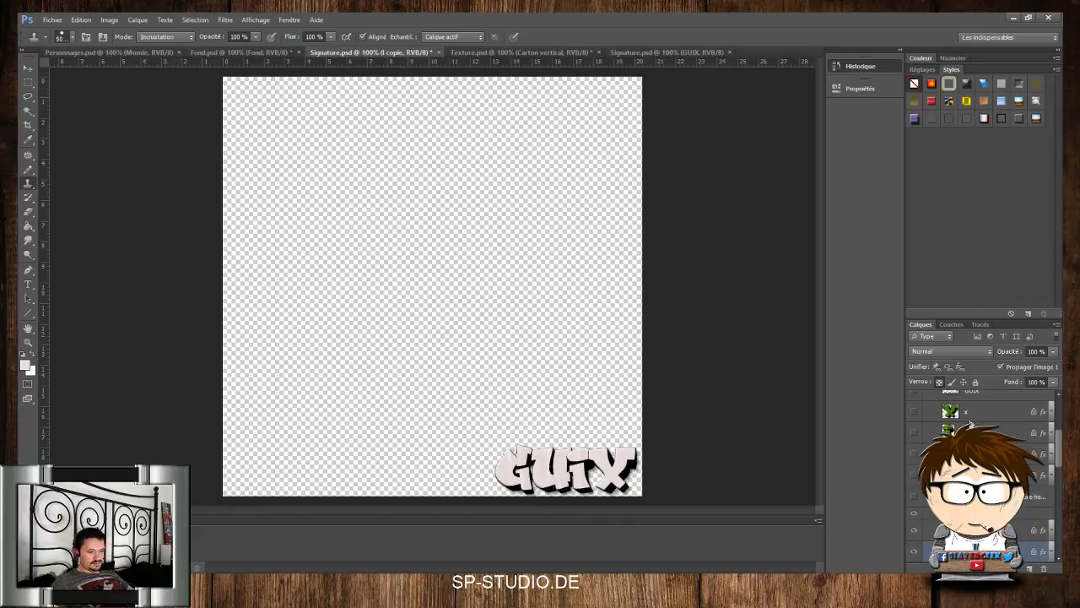
# Sample another cardboard crease, stamp it onto the letter X on the X copie layer and save Signature.psd
pyautogui.click(513, 52)
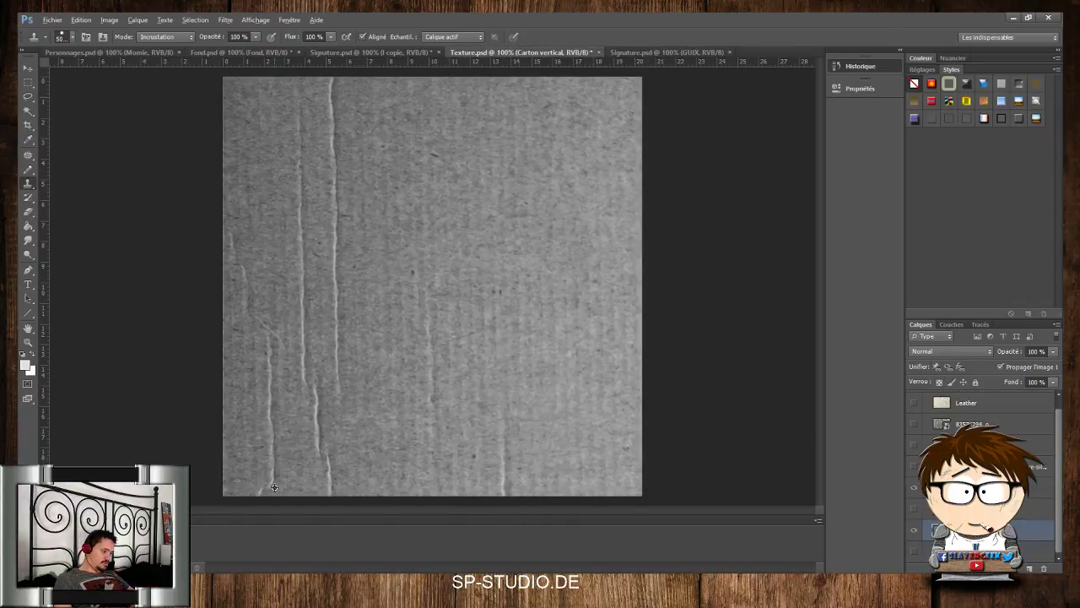
pyautogui.keyDown('alt'); pyautogui.click(323, 449); pyautogui.keyUp('alt')
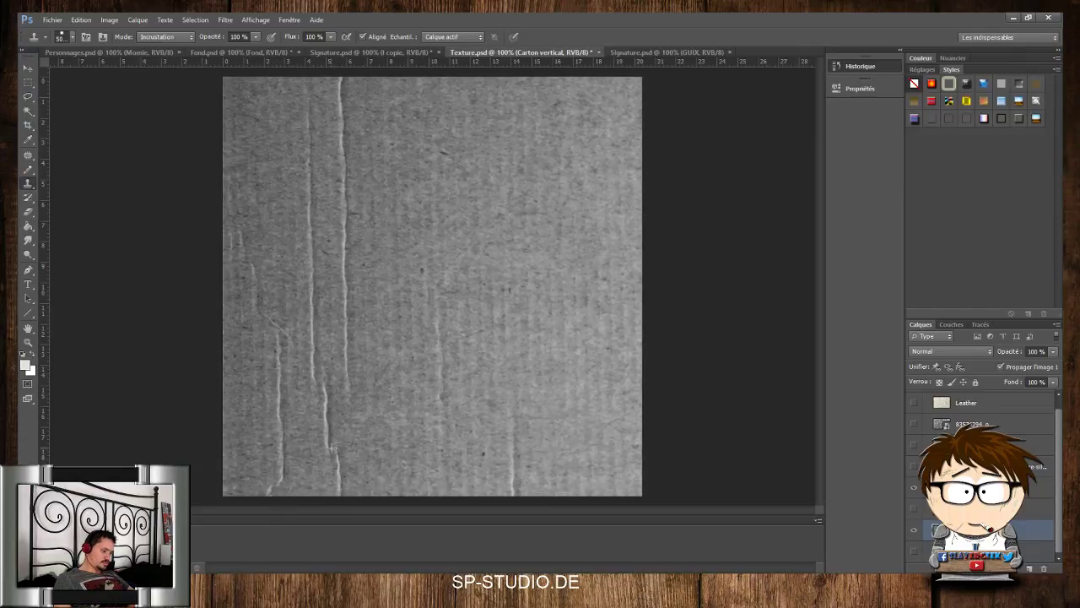
pyautogui.click(386, 52)
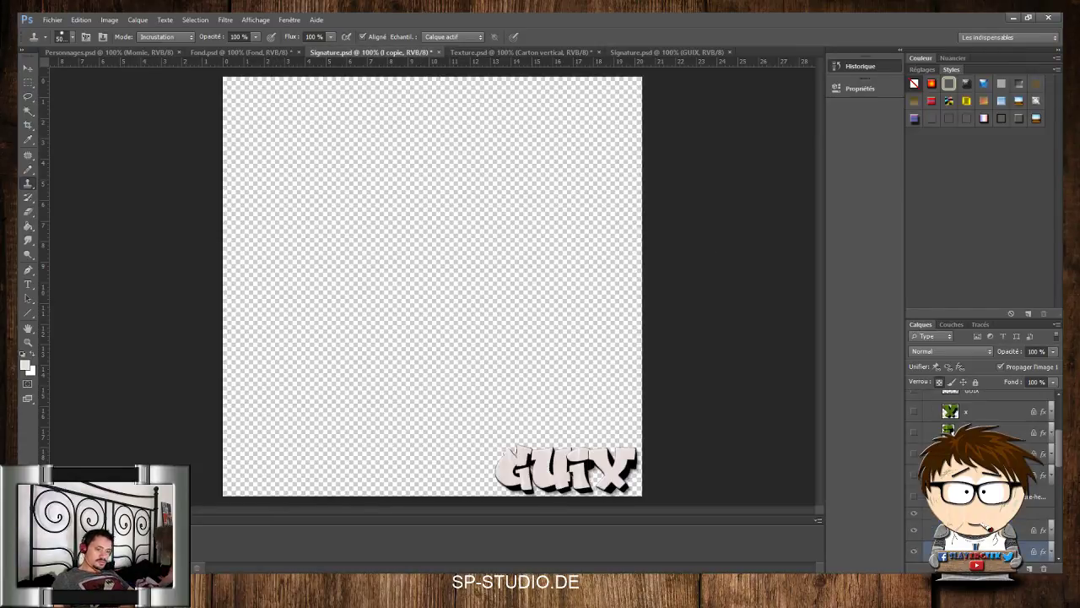
pyautogui.click(970, 530)
pyautogui.press('alt')
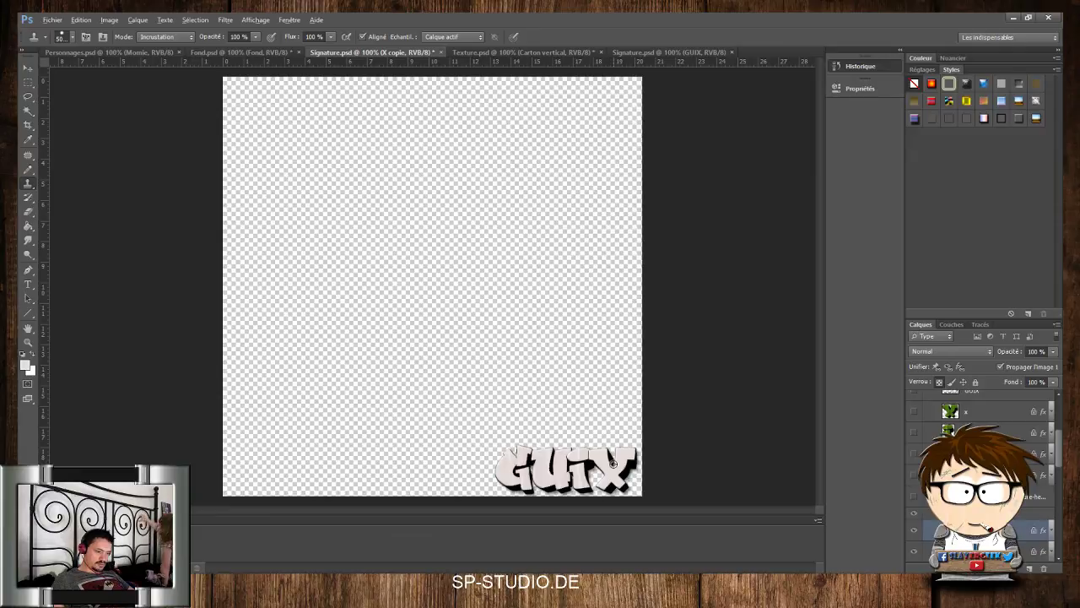
pyautogui.click(610, 467)
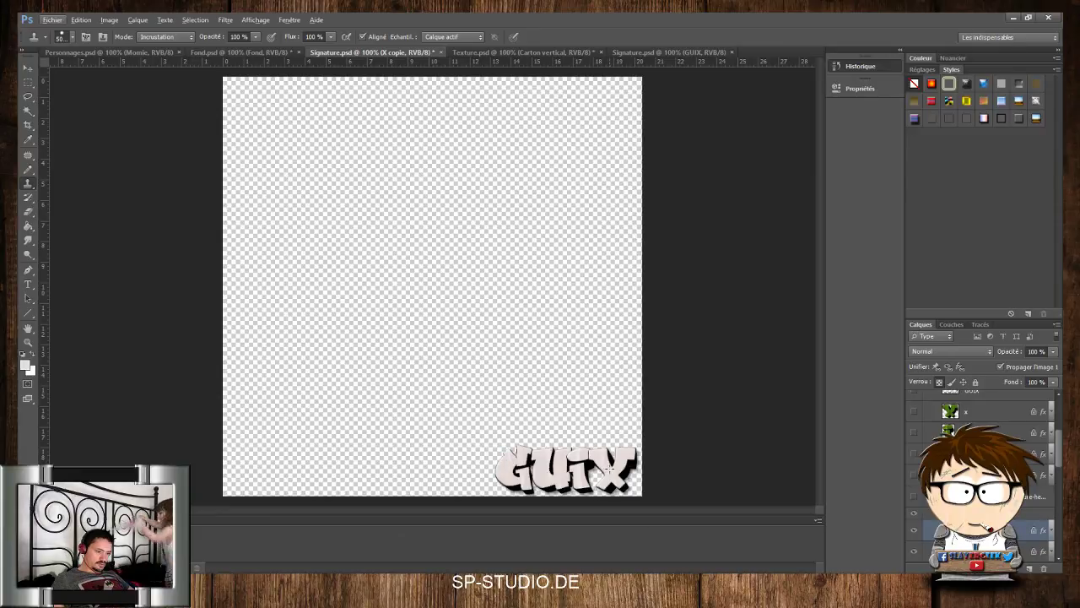
pyautogui.click(984, 281)
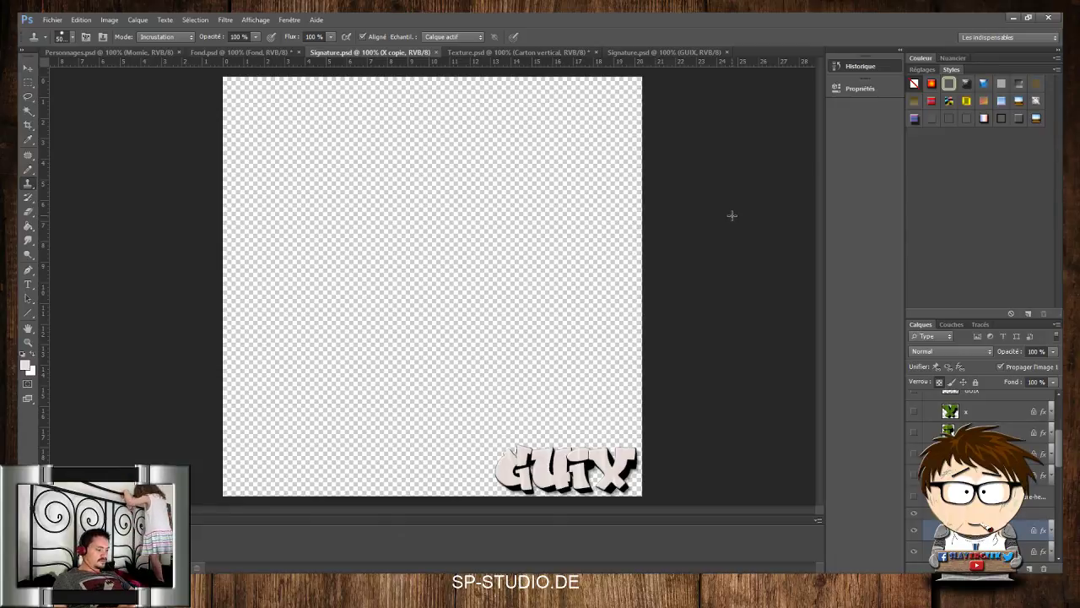
# In Fond.psd, place the mummy character from Personnages.psd at 100 % as a layer above the Fond group
pyautogui.click(257, 54)
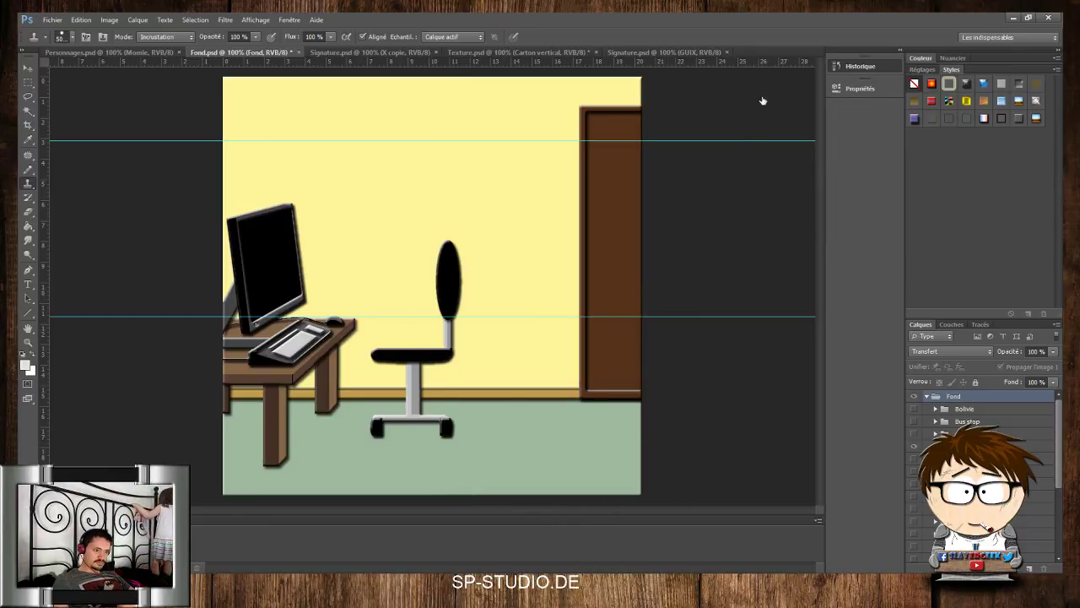
pyautogui.hotkey('ctrl', 'v')
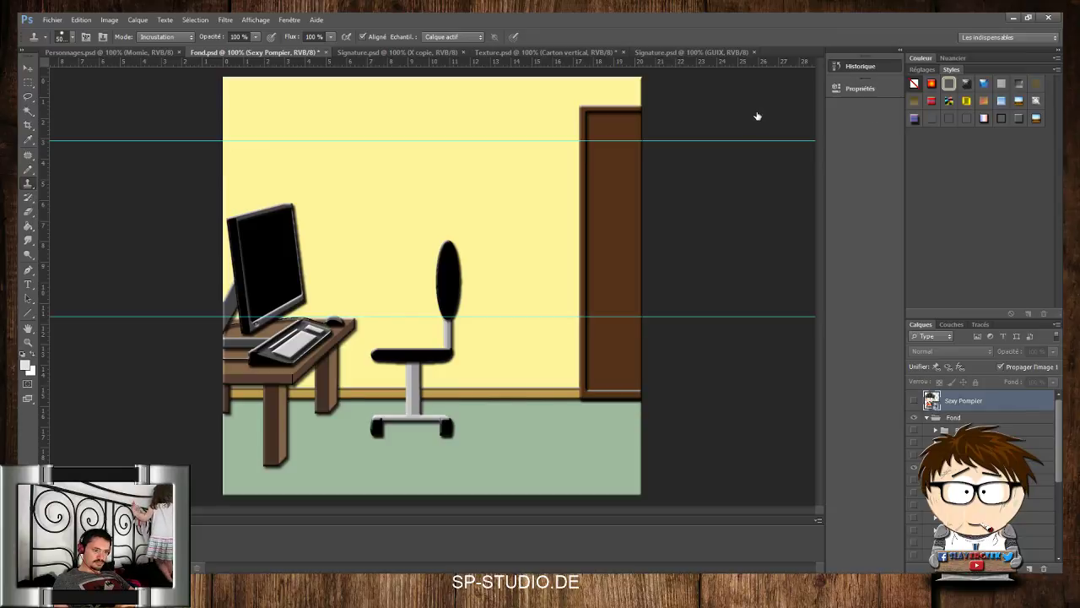
pyautogui.hotkey('ctrl', 'z')
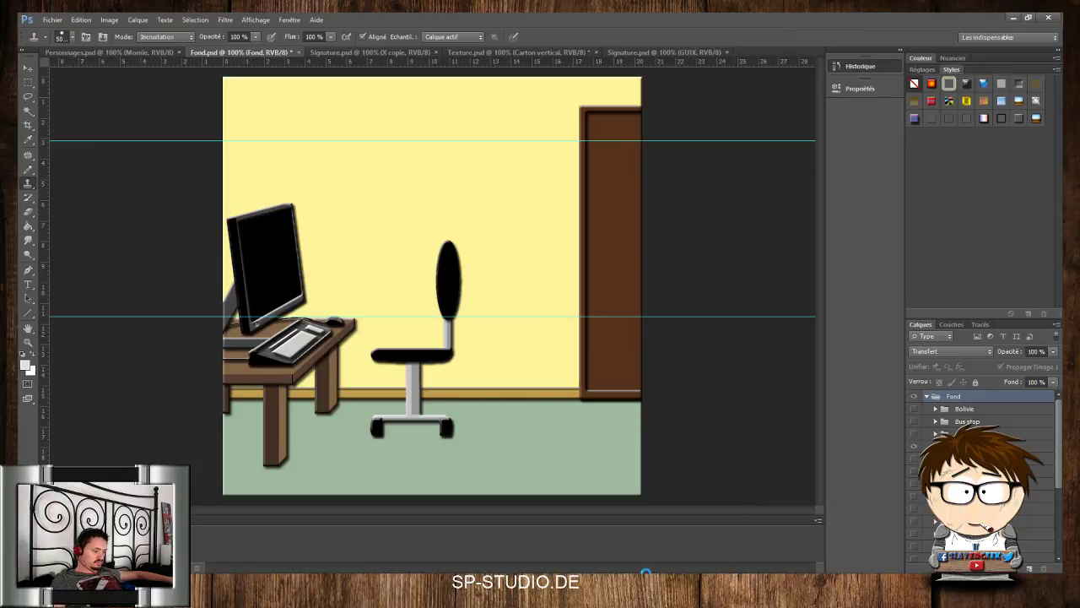
pyautogui.hotkey('ctrl', 't')
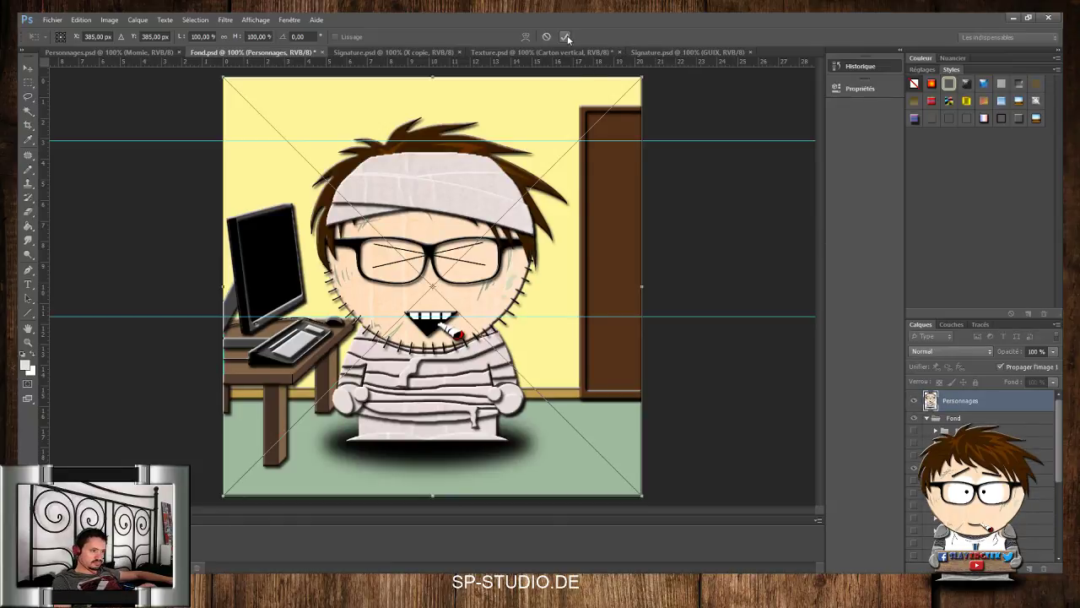
pyautogui.click(565, 36)
pyautogui.click(565, 36)
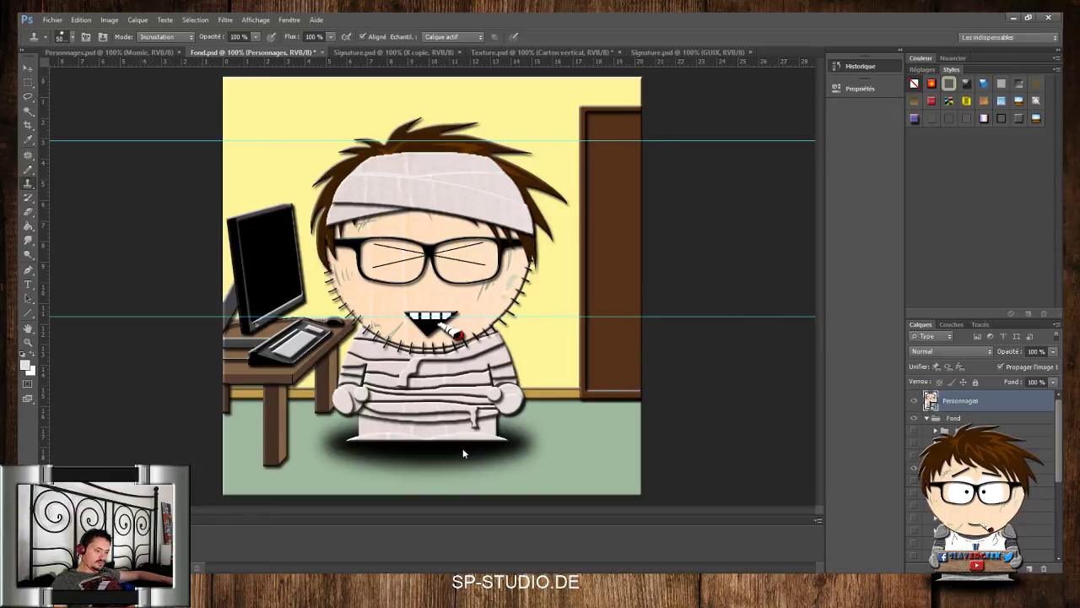
# Place the GUIX signature from Signature.psd at 100 % as a layer above the Personnages layer
pyautogui.click(752, 504)
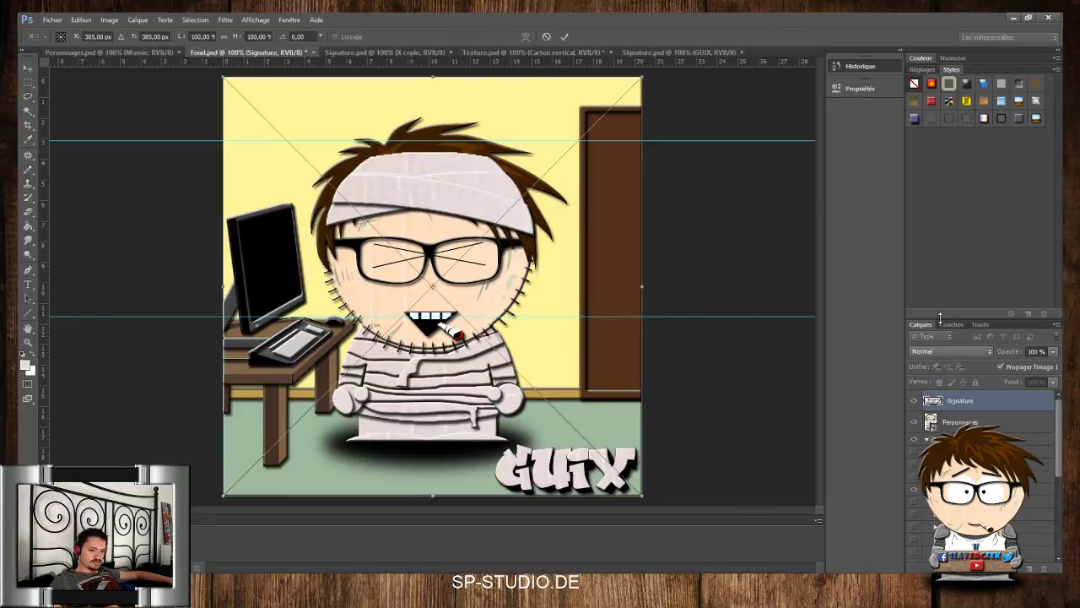
pyautogui.click(564, 37)
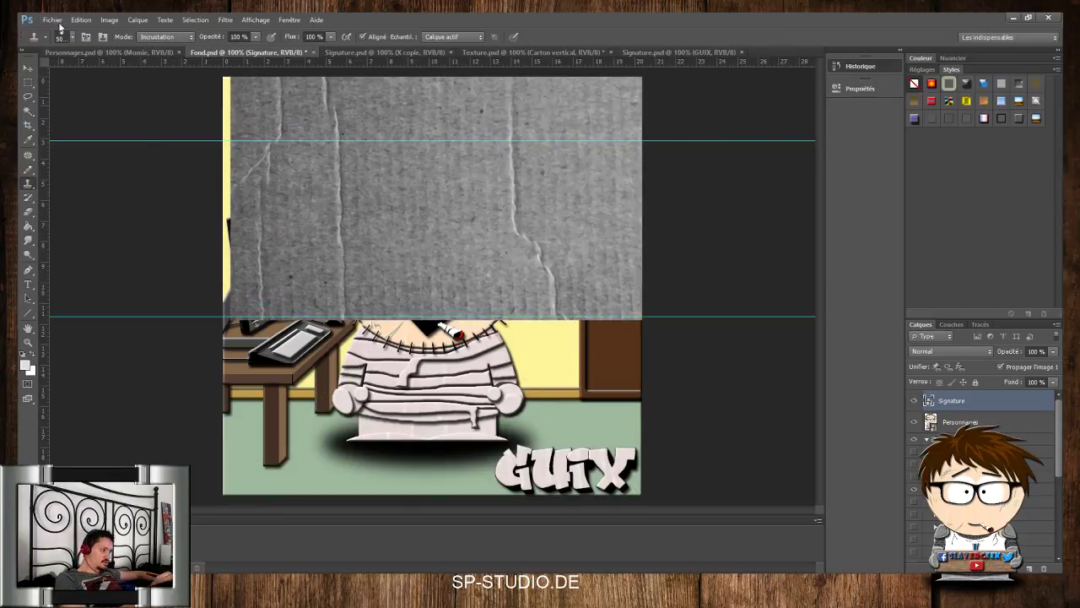
# Save the finished mummy composition with its signature and close the program
pyautogui.hotkey('ctrl', 'alt', 'g')
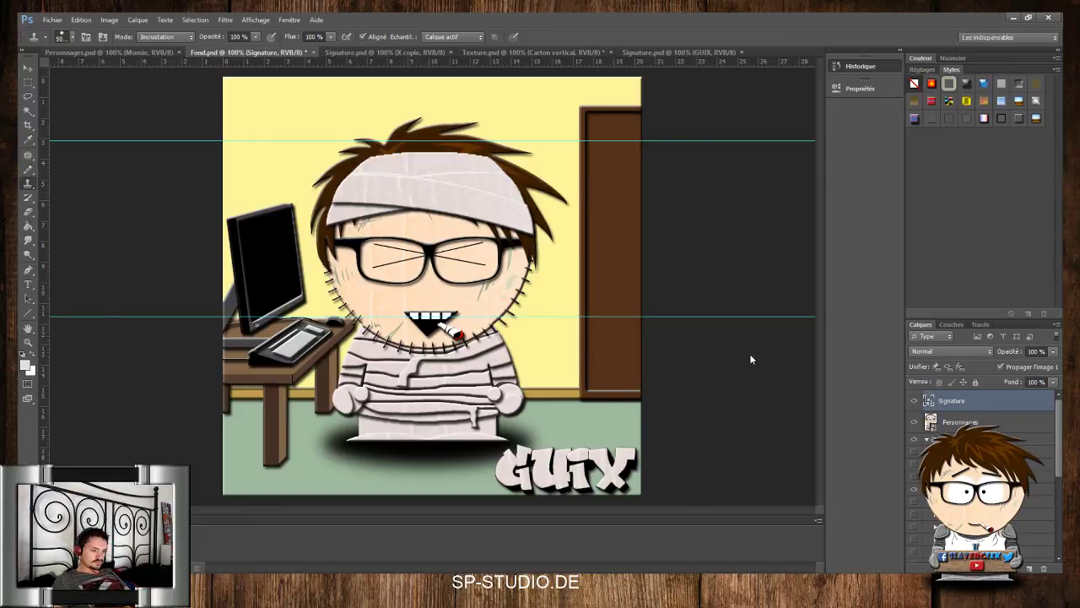
pyautogui.hotkey('ctrl', 's')
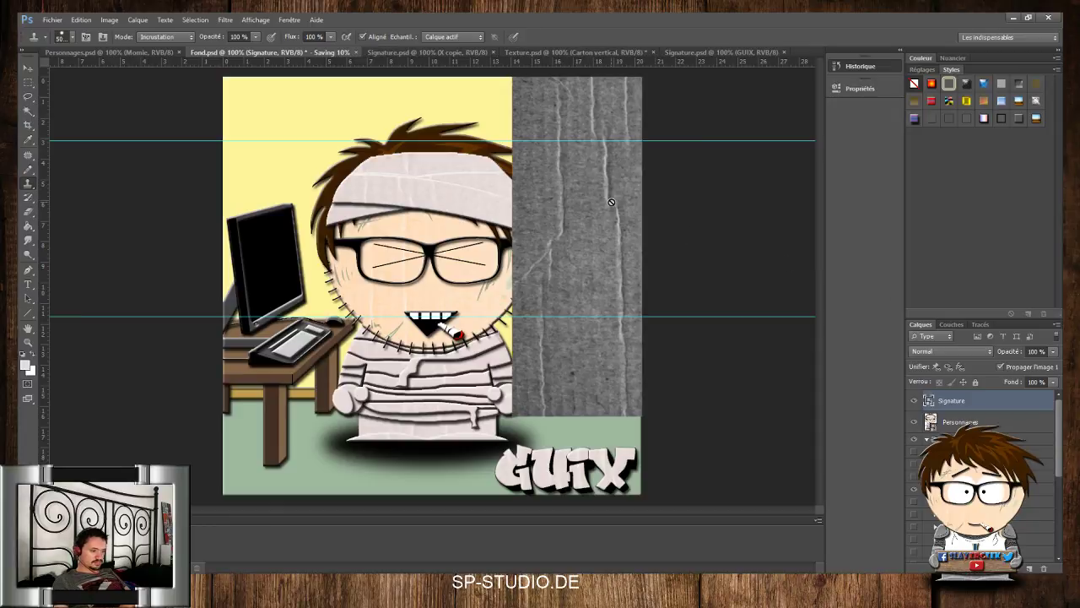
pyautogui.hotkey('ctrl', 'z')
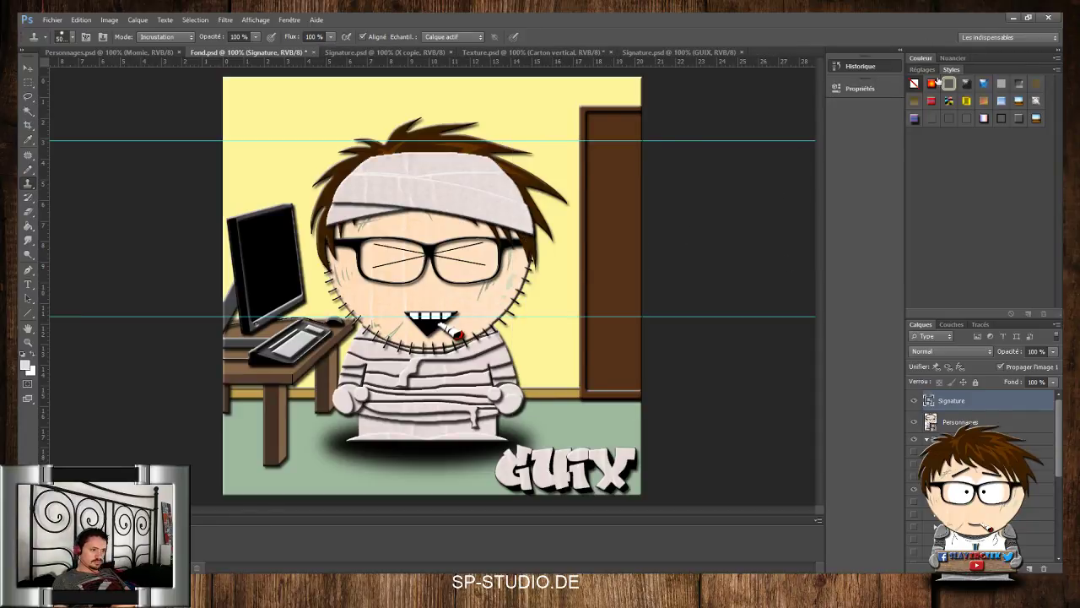
pyautogui.click(1046, 19)
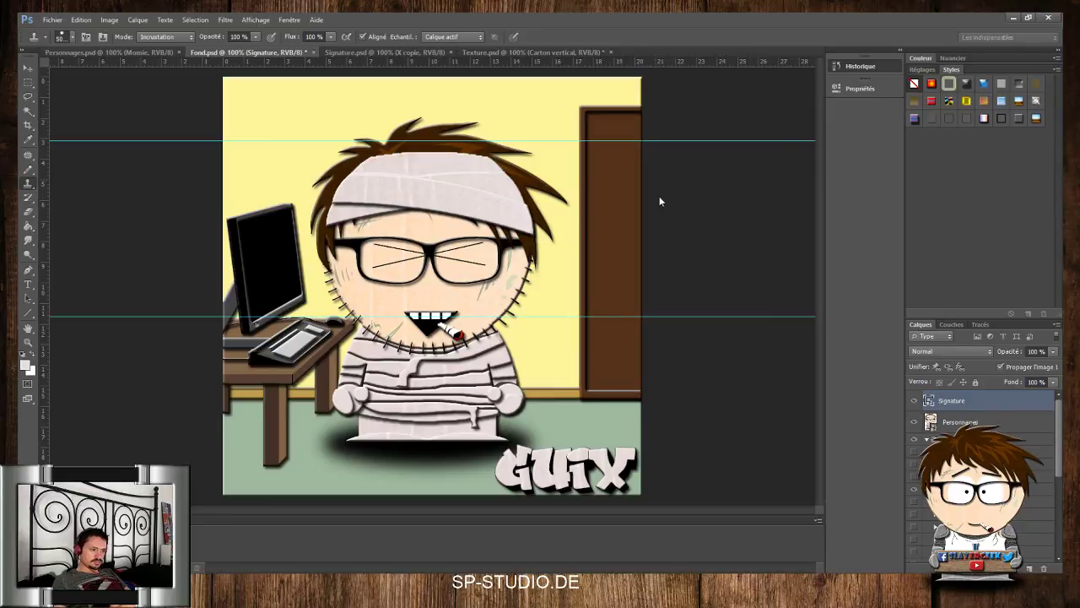